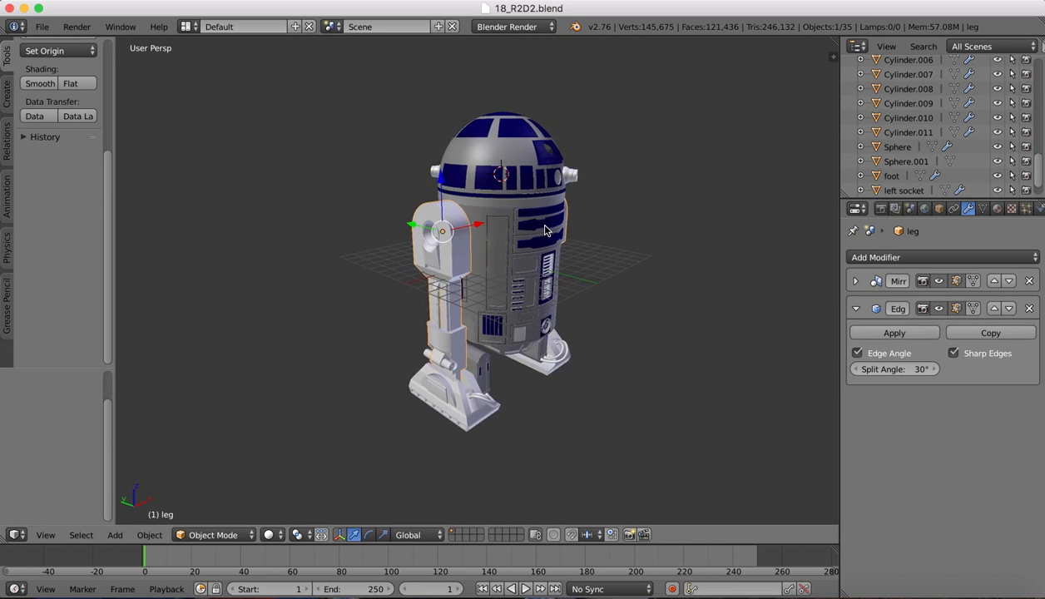
Preview the R2-D2 model in Rendered viewport shading with Blender Render and return the viewport to Solid shading
{"action": "scroll", "coordinate": [545, 230], "scroll_direction": "right", "scroll_amount": 15}
{"action": "scroll", "coordinate": [545, 230], "scroll_direction": "right", "scroll_amount": 10}
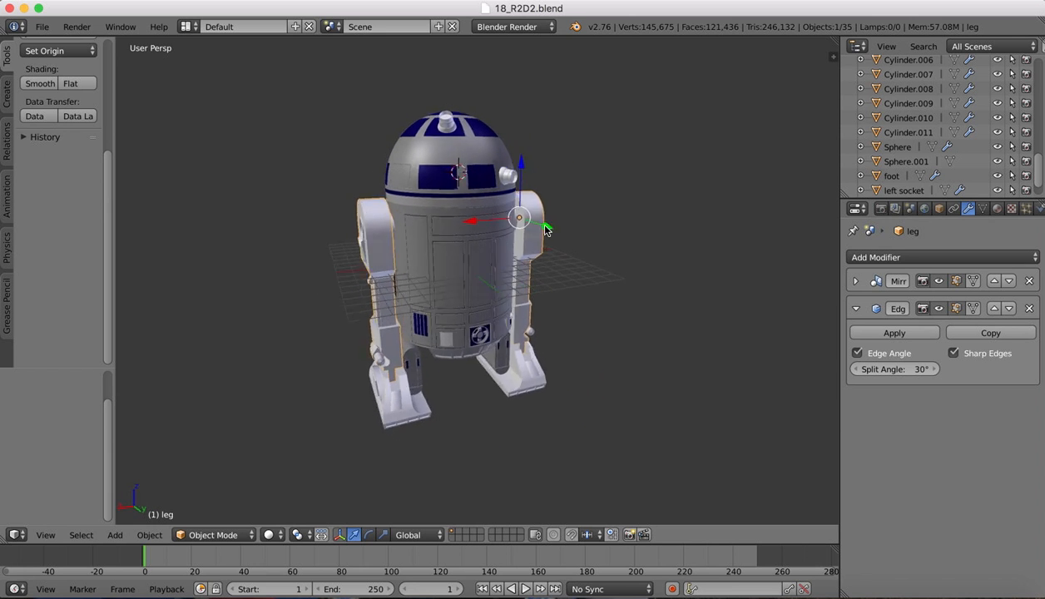
{"action": "scroll", "coordinate": [545, 231], "scroll_direction": "left", "scroll_amount": 10}
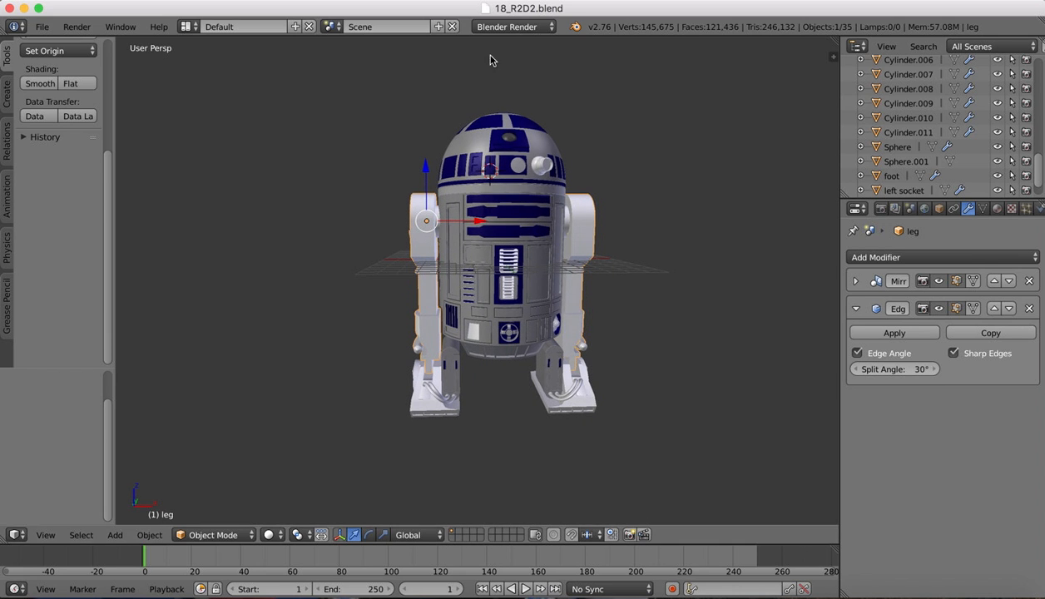
{"action": "left_click", "coordinate": [270, 535]}
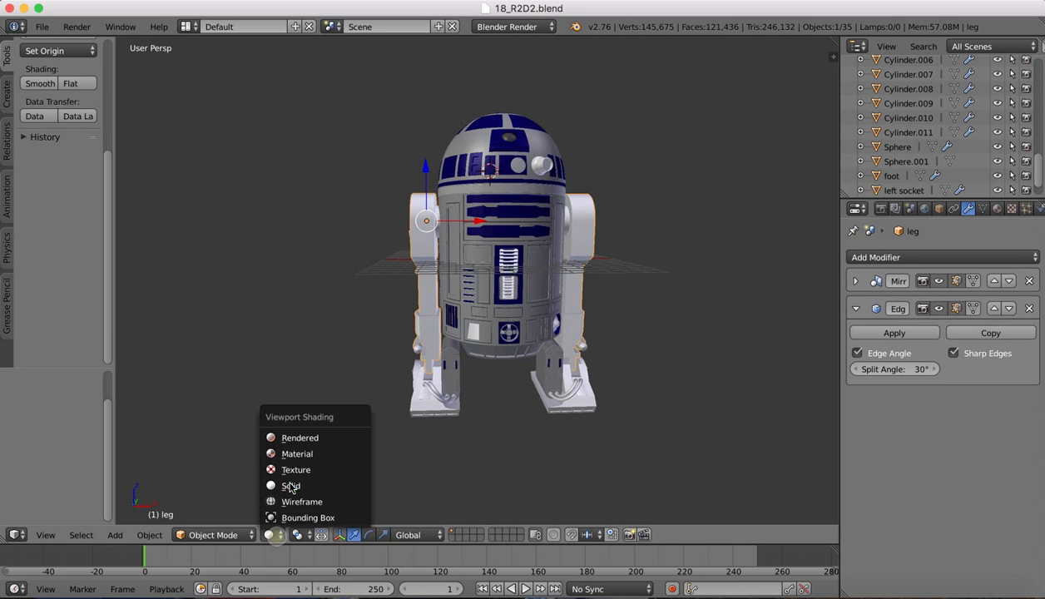
{"action": "left_click", "coordinate": [298, 438]}
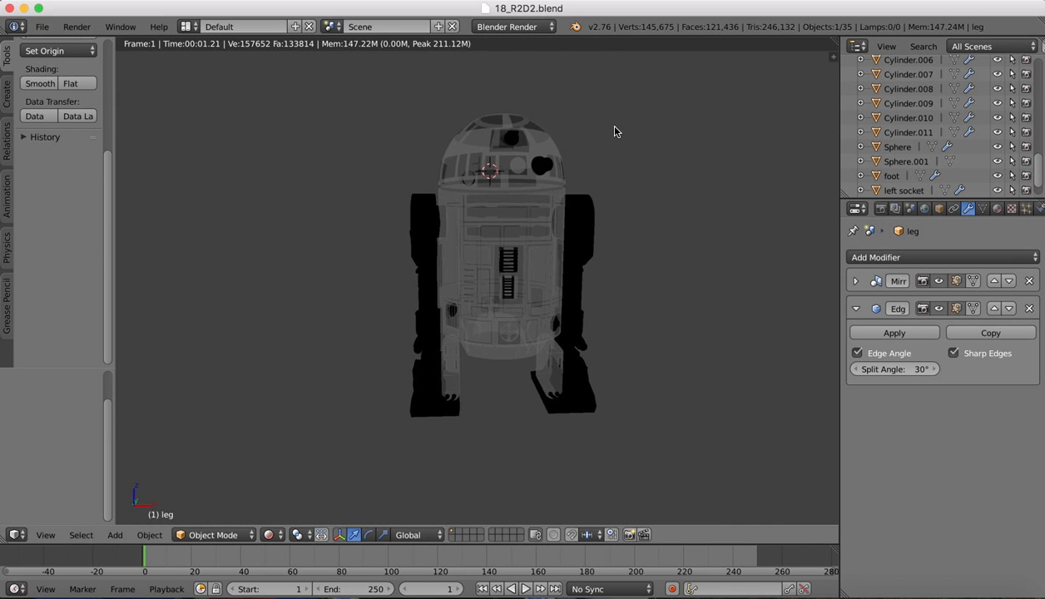
{"action": "scroll", "coordinate": [614, 131], "scroll_direction": "left", "scroll_amount": 3}
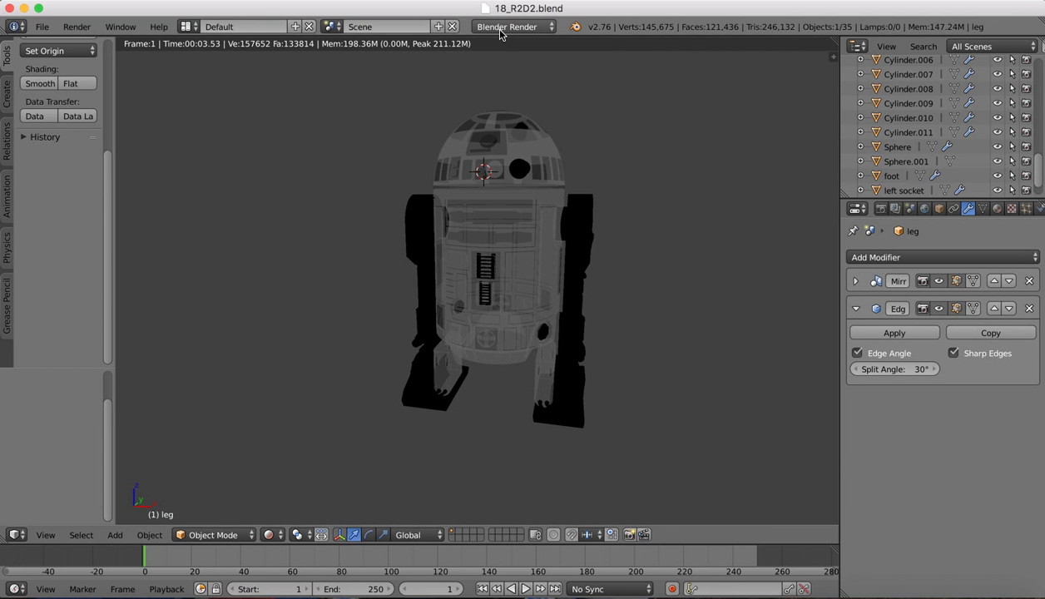
{"action": "left_click", "coordinate": [273, 535]}
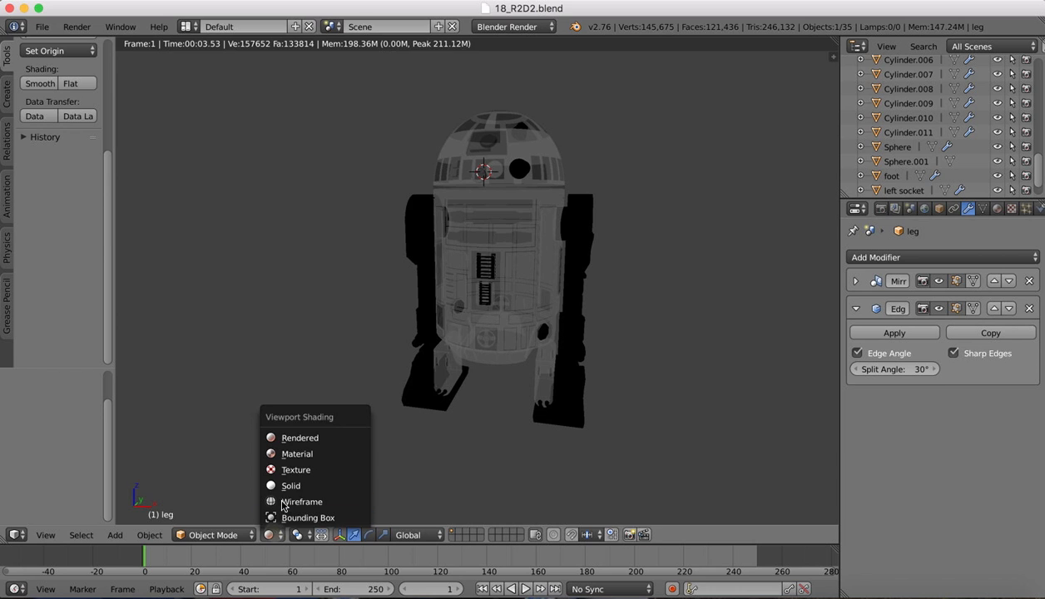
{"action": "left_click", "coordinate": [283, 486]}
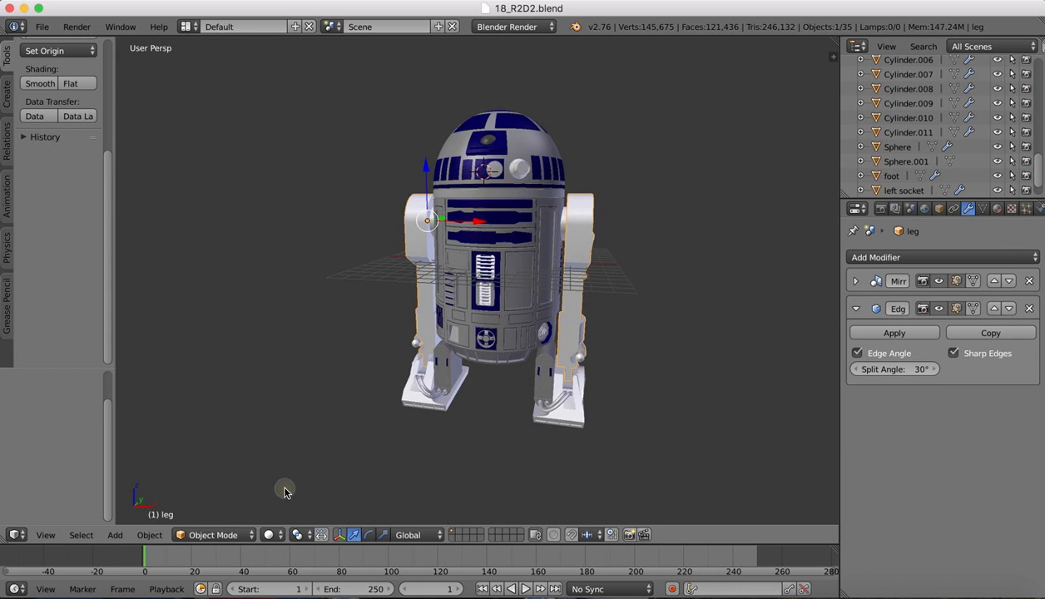
Switch the render engine to Cycles Render and preview the droid in Rendered viewport shading
{"action": "left_click", "coordinate": [516, 30]}
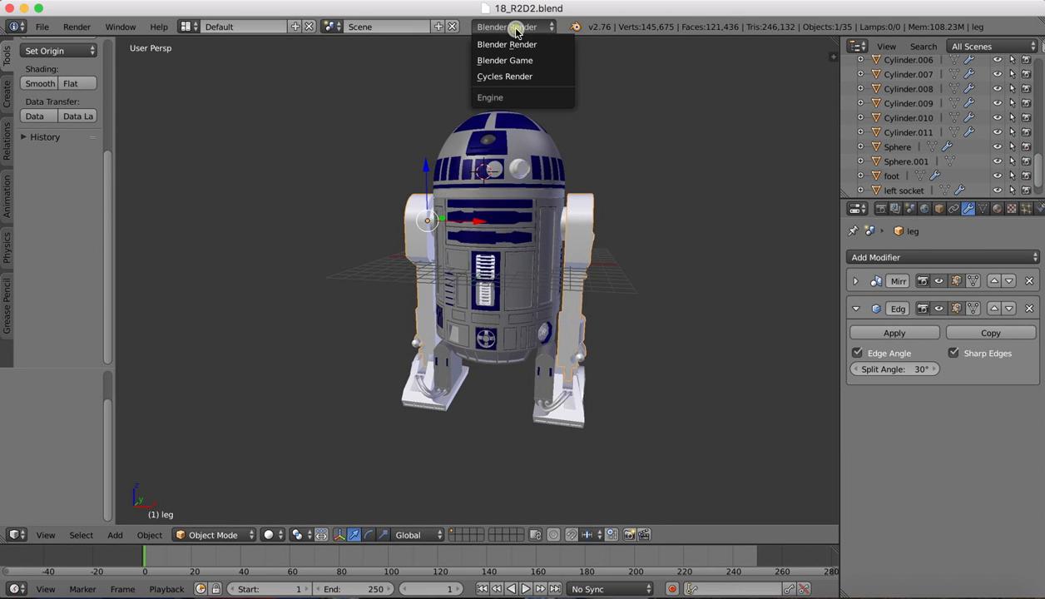
{"action": "left_click", "coordinate": [507, 77]}
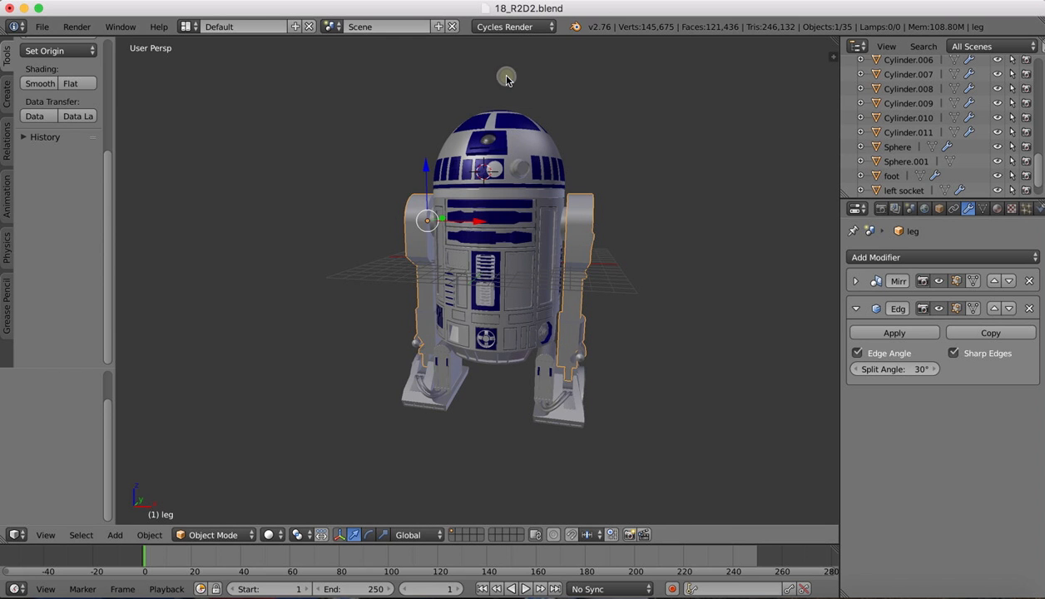
{"action": "left_click", "coordinate": [269, 535]}
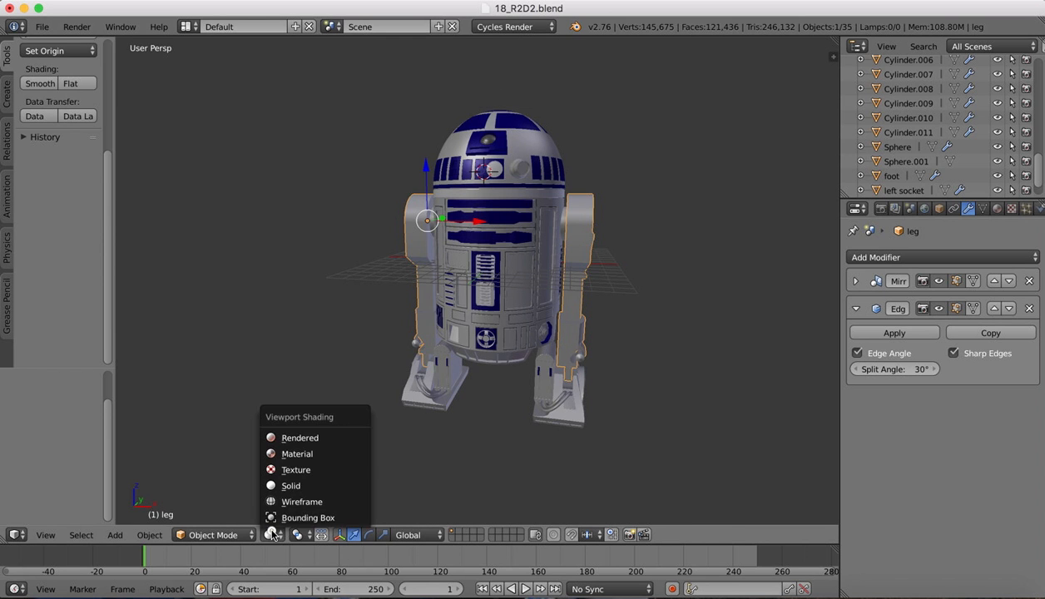
{"action": "left_click", "coordinate": [293, 439]}
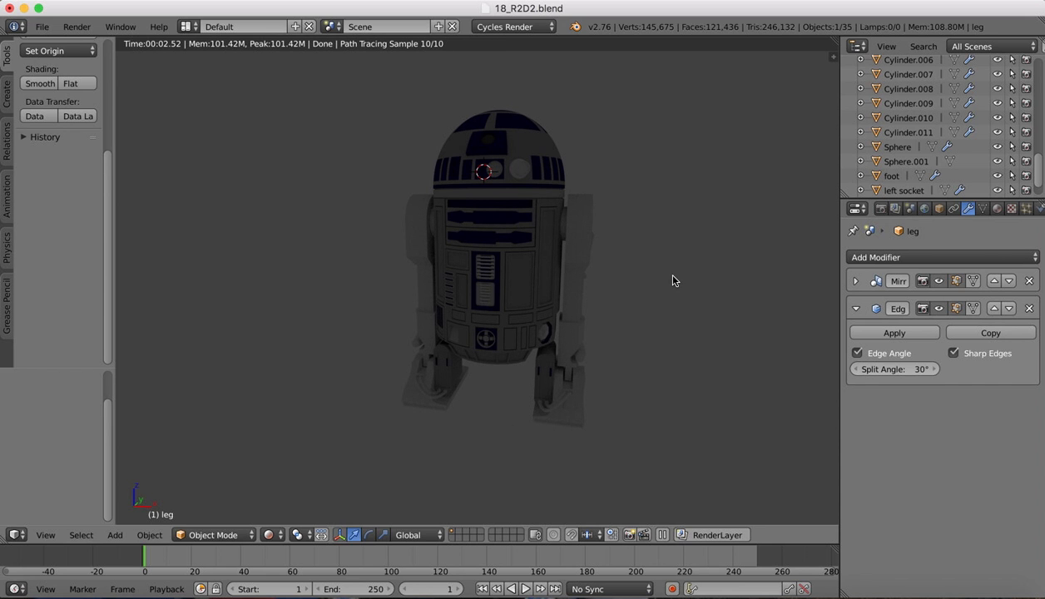
Keep Cycles Render as the render engine and set the viewport back to Solid shading
{"action": "left_click", "coordinate": [509, 27]}
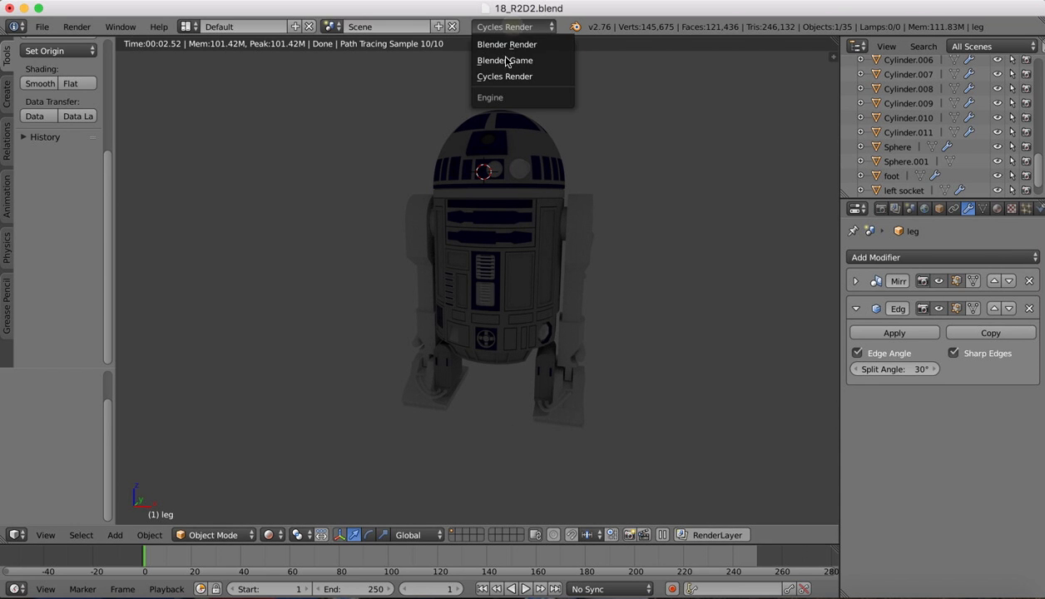
{"action": "left_click", "coordinate": [504, 76]}
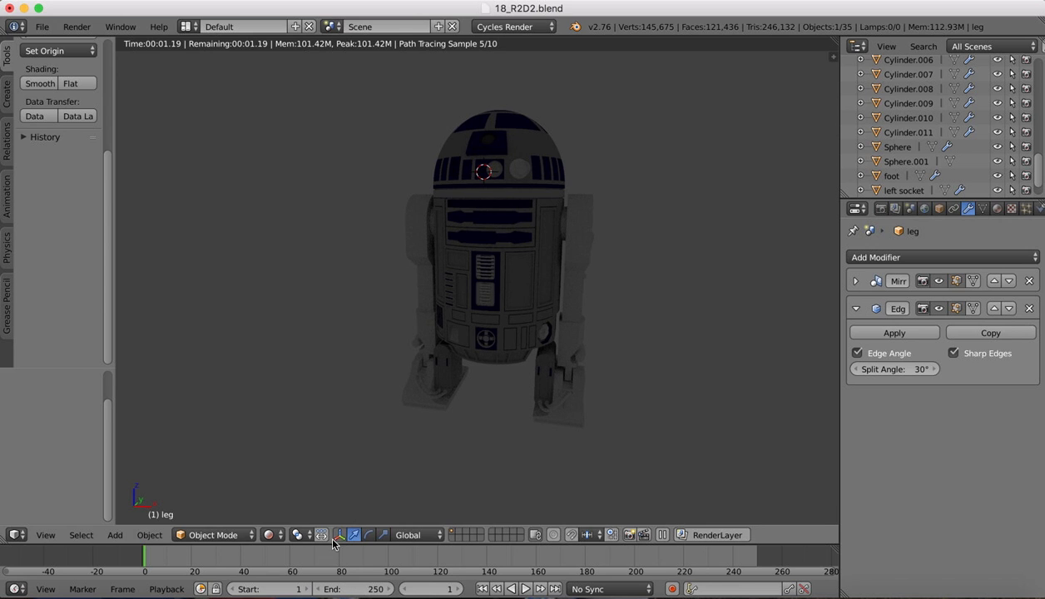
{"action": "left_click", "coordinate": [269, 535]}
{"action": "left_click", "coordinate": [279, 480]}
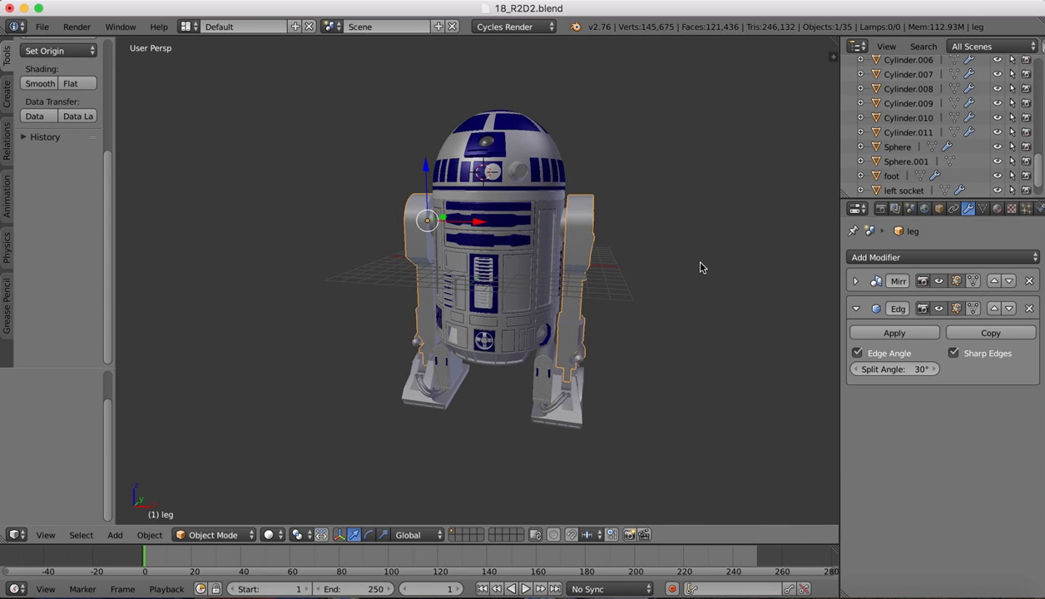
Select all parts of the droid and raise them about 10.41 units along Z
{"action": "key", "text": "a"}
{"action": "key", "text": "a"}
{"action": "left_click_drag", "start_coordinate": [483, 225], "coordinate": [478, 47]}
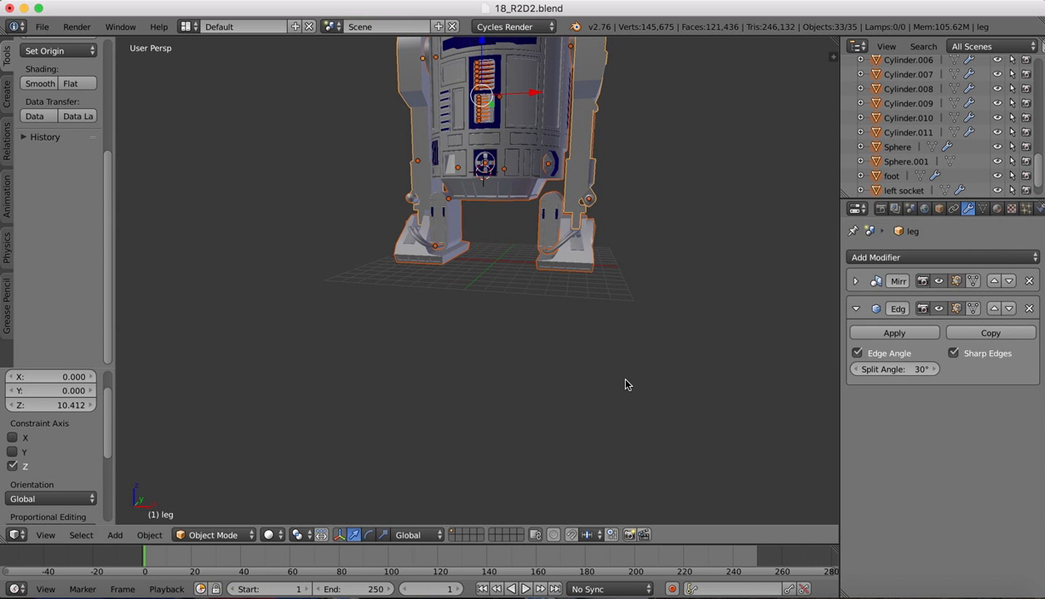
{"action": "scroll", "coordinate": [626, 379], "scroll_direction": "down", "scroll_amount": 2}
{"action": "scroll", "coordinate": [670, 305], "scroll_direction": "up", "scroll_amount": 8, "text": "shift"}
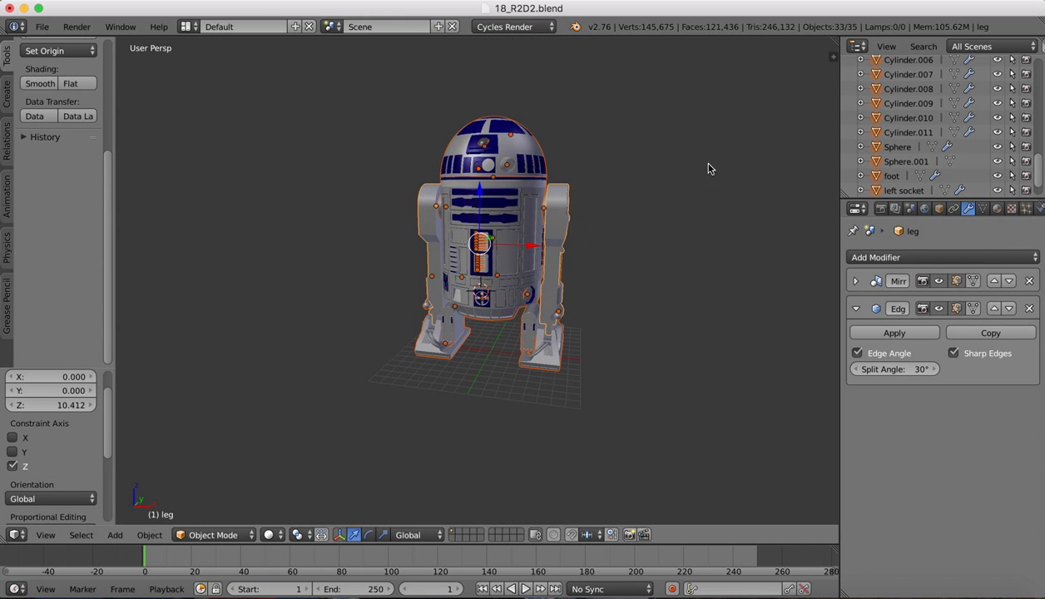
Scale the whole droid to about 0.489 and lower it about 5.24 units along Z onto the grid
{"action": "key", "text": "s"}
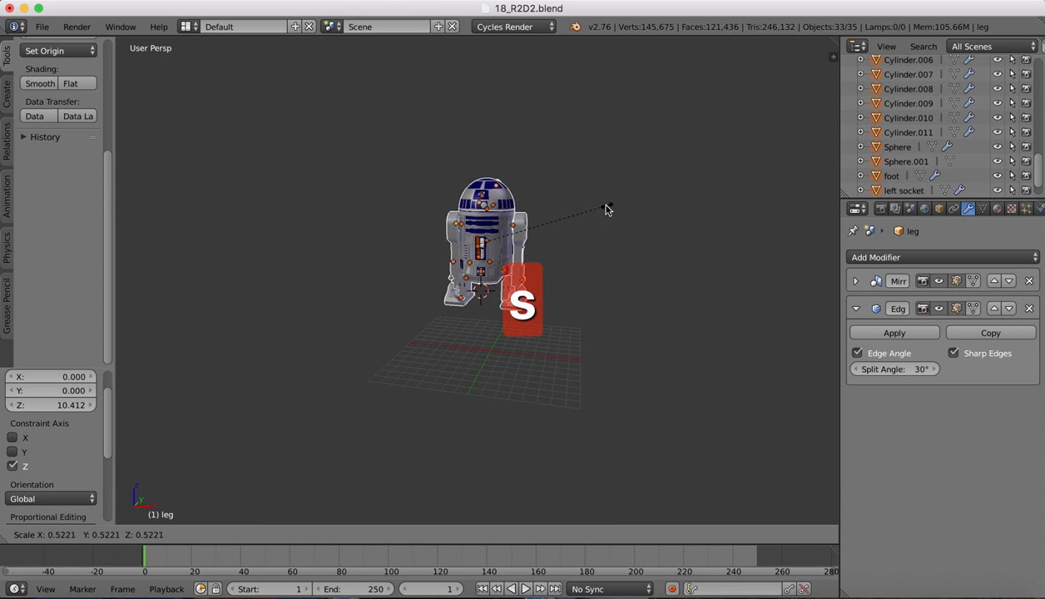
{"action": "left_click", "coordinate": [600, 213]}
{"action": "key", "text": "g"}
{"action": "key", "text": "z"}
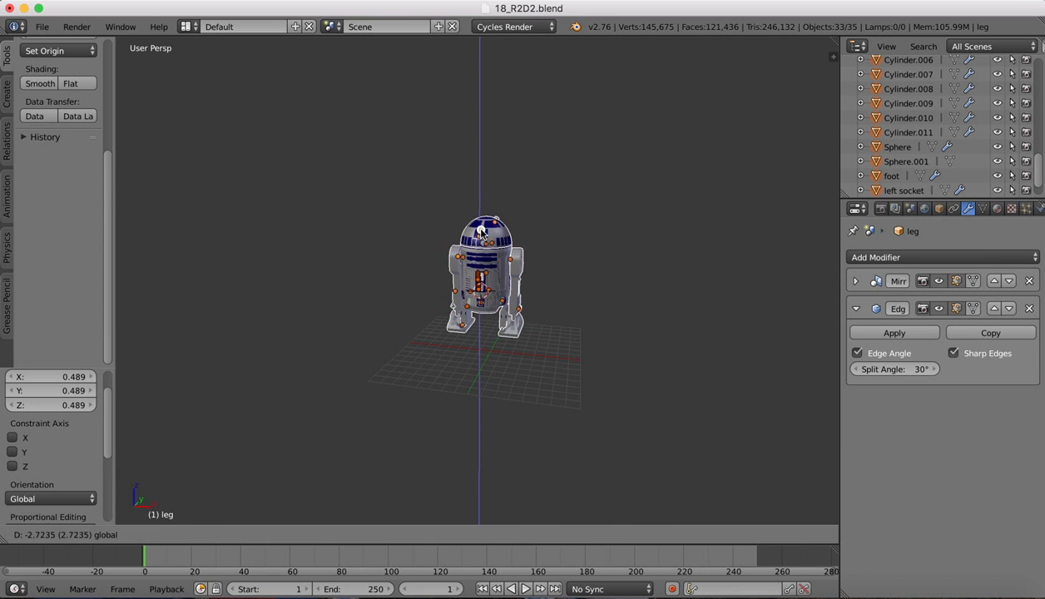
{"action": "left_click", "coordinate": [482, 265]}
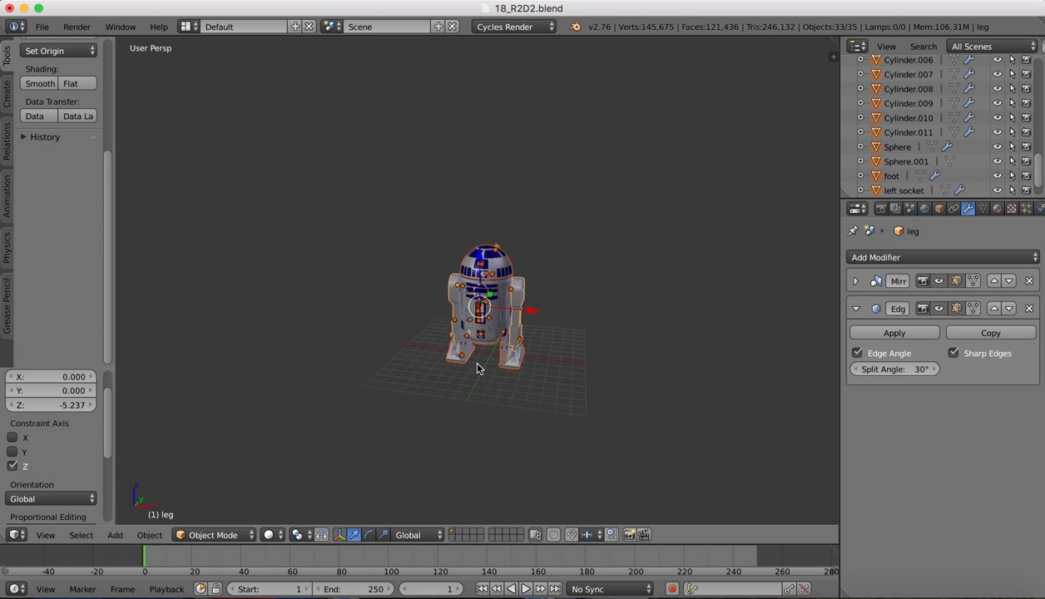
Add a plane and lower it about 6.27 units along Z to sit beneath the droid's feet
{"action": "scroll", "coordinate": [479, 364], "scroll_direction": "up", "scroll_amount": 5}
{"action": "scroll", "coordinate": [478, 368], "scroll_direction": "down", "scroll_amount": 3, "text": "shift"}
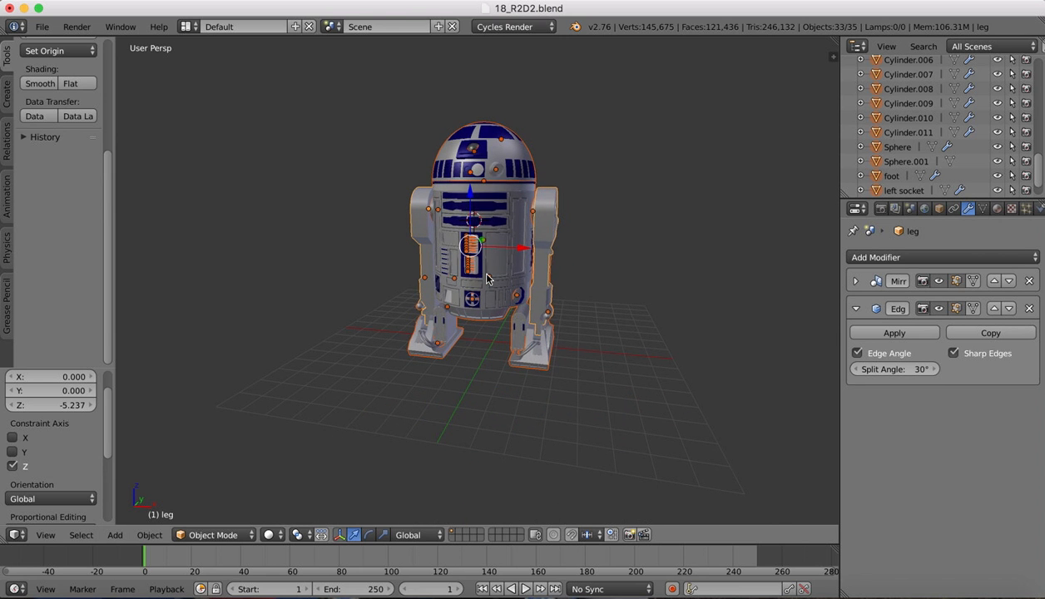
{"action": "scroll", "coordinate": [482, 253], "scroll_direction": "up", "scroll_amount": 2, "text": "ctrl"}
{"action": "scroll", "coordinate": [483, 253], "scroll_direction": "right", "scroll_amount": 5}
{"action": "scroll", "coordinate": [483, 253], "scroll_direction": "left", "scroll_amount": 4}
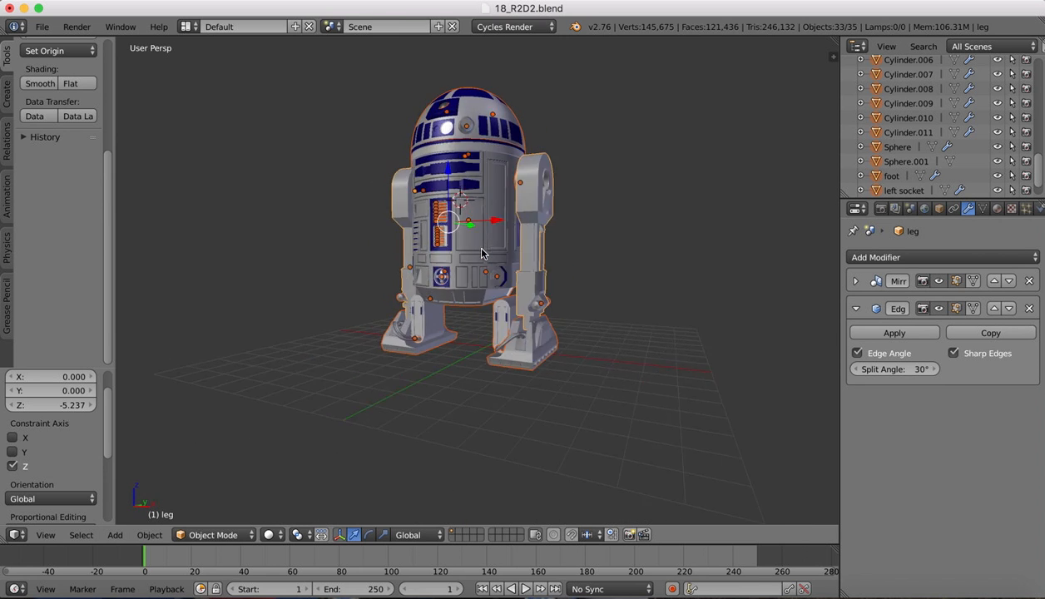
{"action": "scroll", "coordinate": [482, 254], "scroll_direction": "down", "scroll_amount": 5}
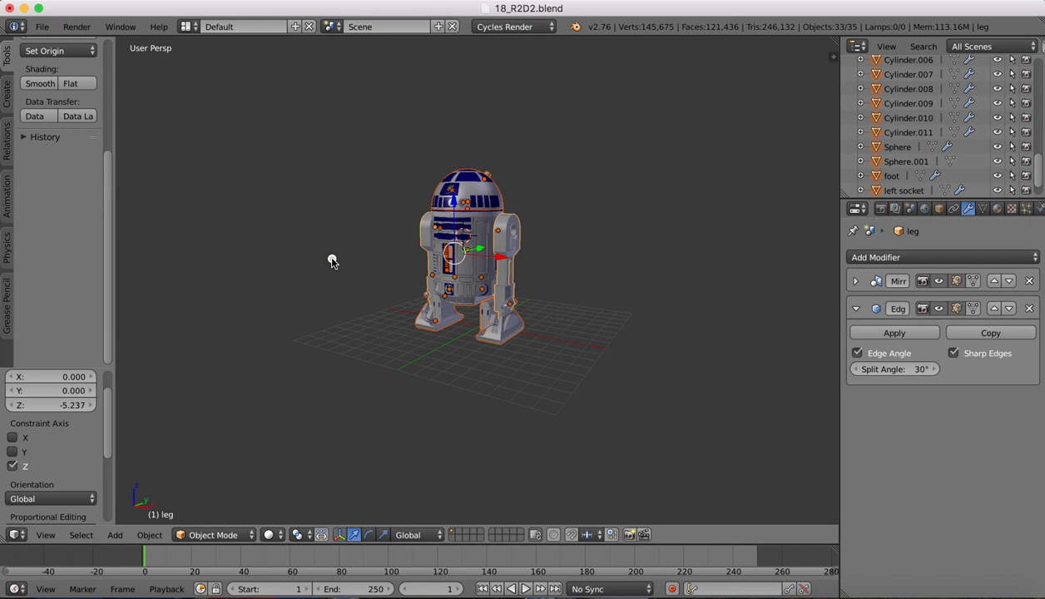
{"action": "left_click", "coordinate": [7, 93]}
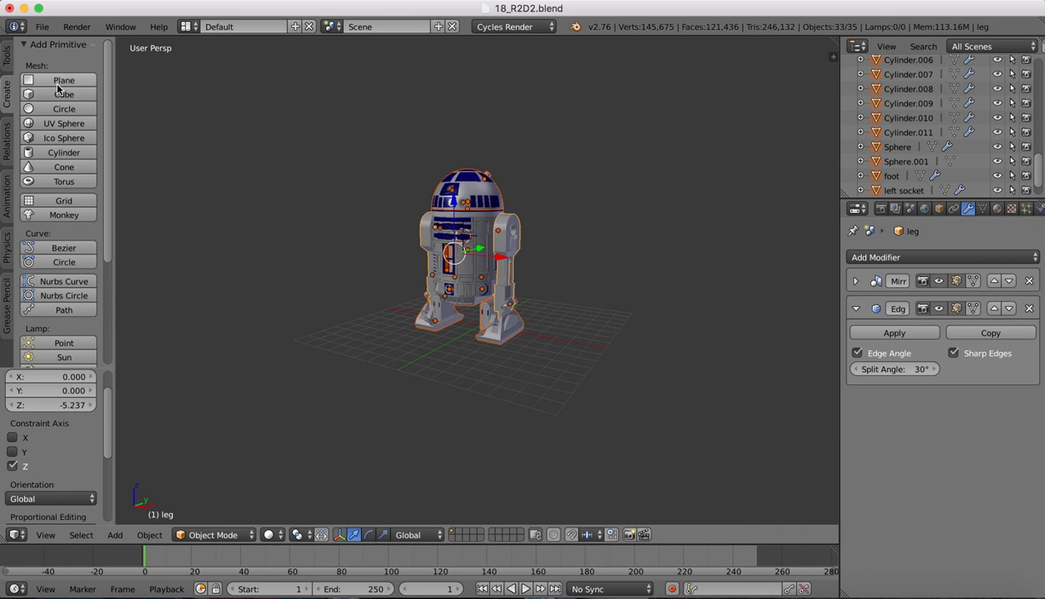
{"action": "left_click", "coordinate": [57, 82]}
{"action": "left_click_drag", "start_coordinate": [466, 190], "coordinate": [463, 284]}
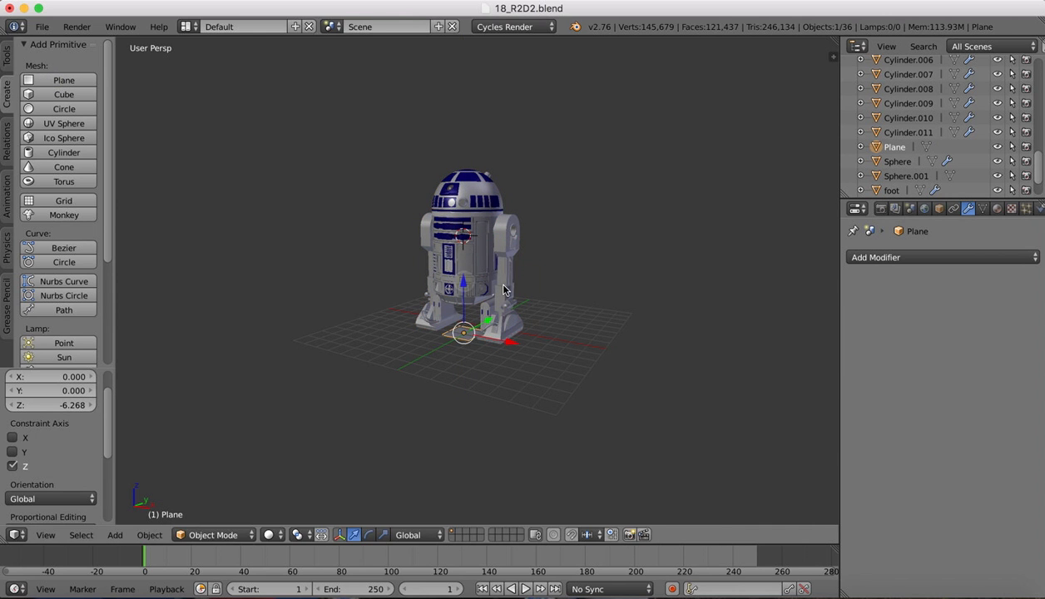
Scale the floor plane to about 10.37 and shift it about 2.16 units along Y
{"action": "key", "text": "s"}
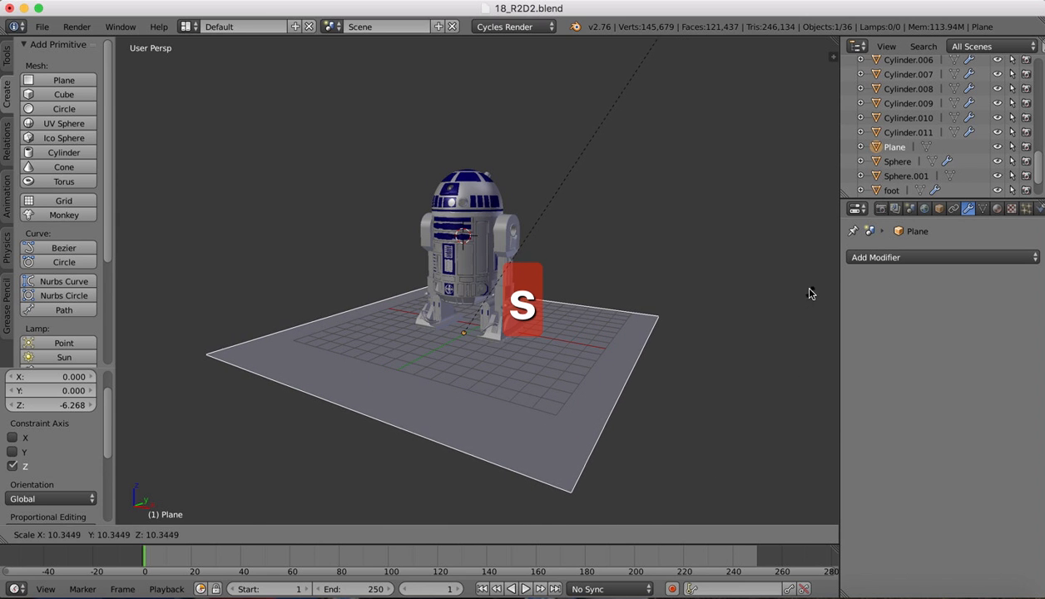
{"action": "left_click", "coordinate": [806, 289]}
{"action": "scroll", "coordinate": [576, 323], "scroll_direction": "left", "scroll_amount": 5}
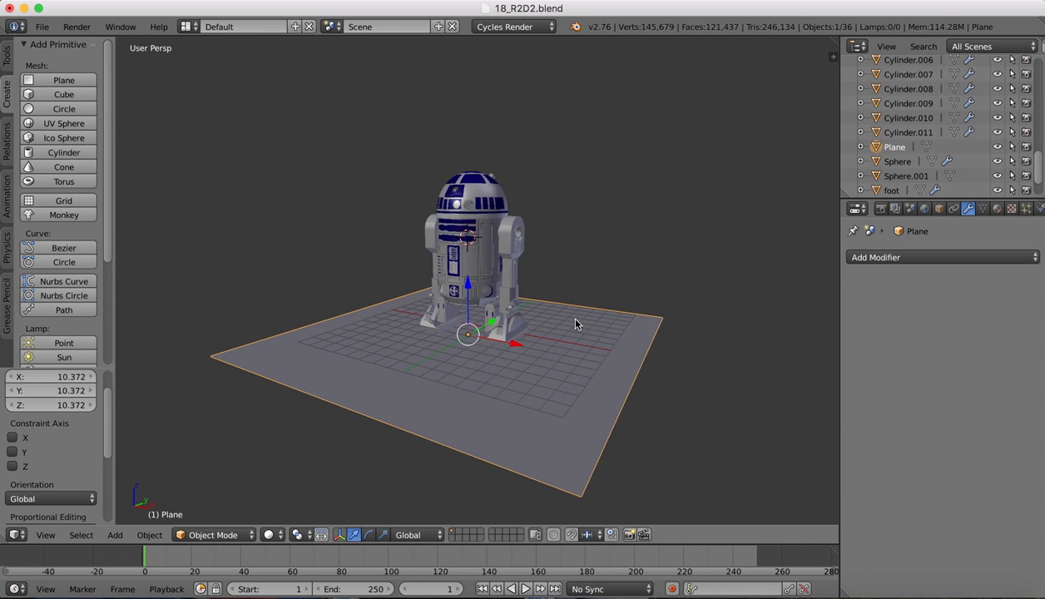
{"action": "scroll", "coordinate": [576, 323], "scroll_direction": "left", "scroll_amount": 8}
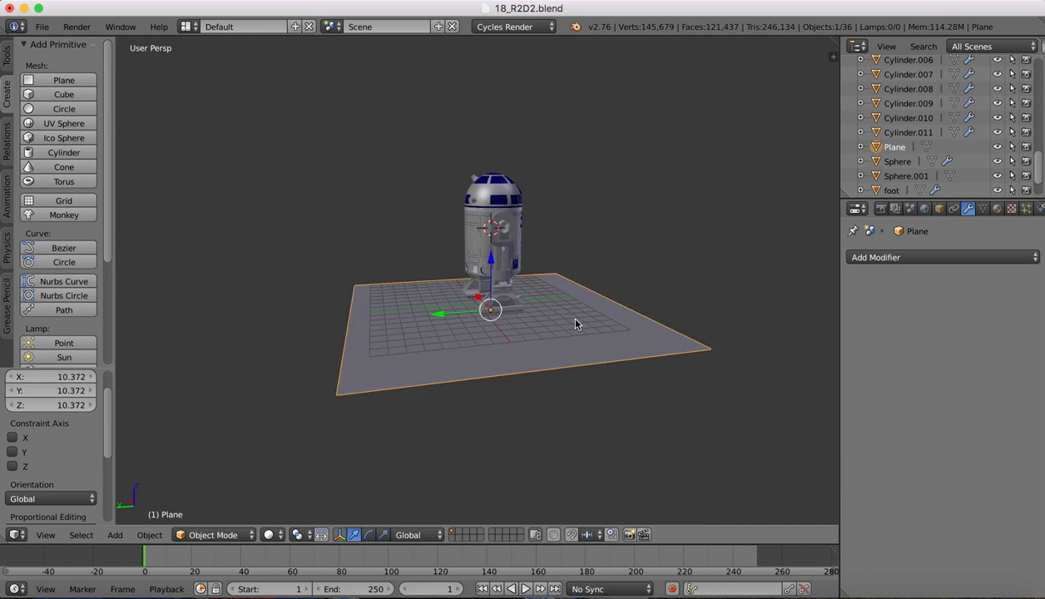
{"action": "scroll", "coordinate": [576, 323], "scroll_direction": "right", "scroll_amount": 10}
{"action": "scroll", "coordinate": [575, 323], "scroll_direction": "right", "scroll_amount": 3}
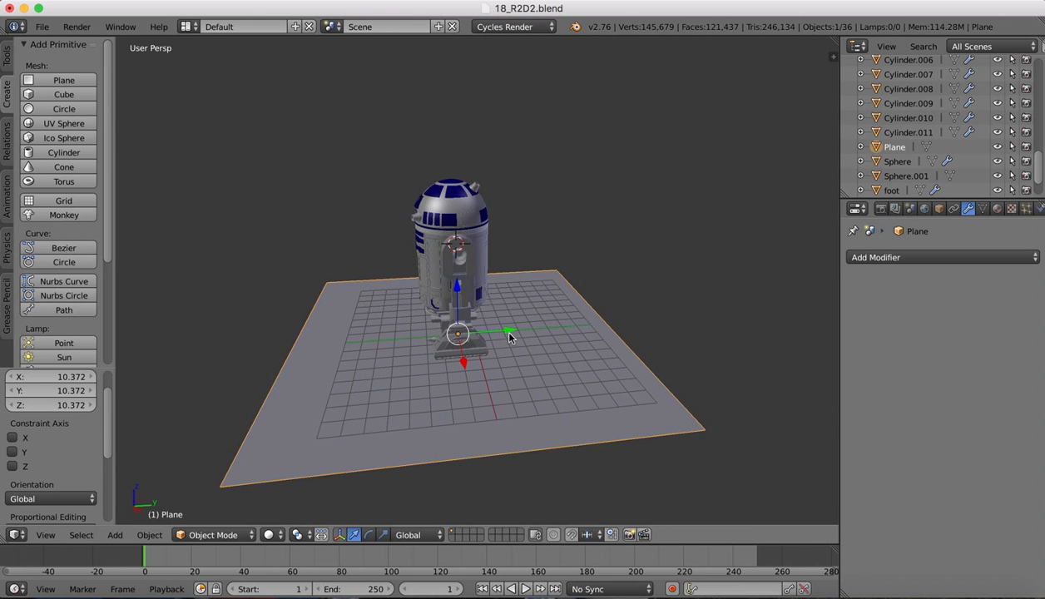
{"action": "left_click_drag", "start_coordinate": [511, 336], "coordinate": [538, 330]}
{"action": "scroll", "coordinate": [537, 332], "scroll_direction": "right", "scroll_amount": 3}
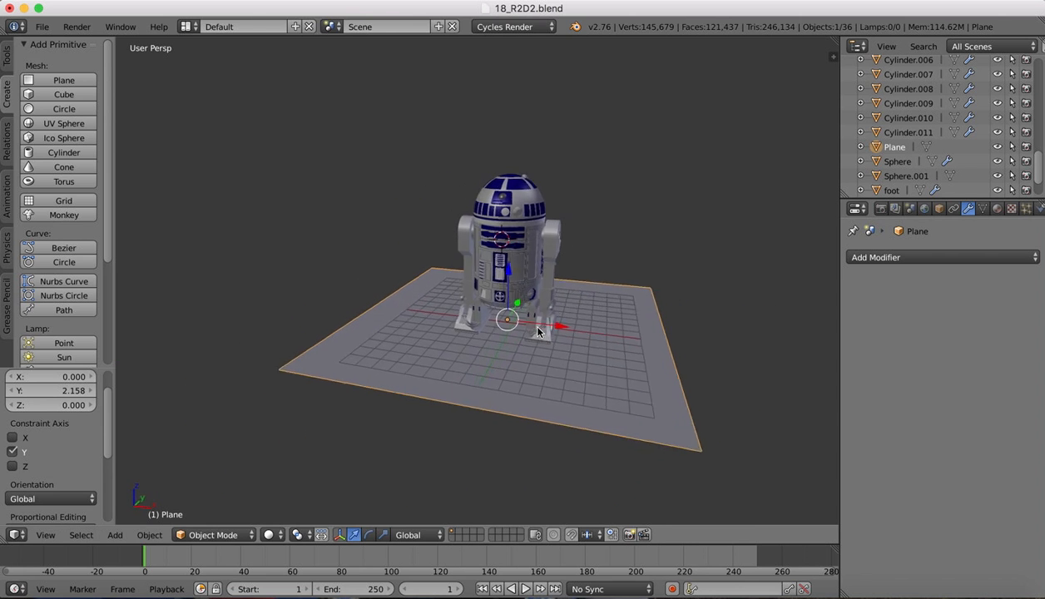
Add a second plane and move it about 8.75 units along Y behind the droid
{"action": "scroll", "coordinate": [538, 332], "scroll_direction": "down", "scroll_amount": 5}
{"action": "scroll", "coordinate": [537, 332], "scroll_direction": "right", "scroll_amount": 5}
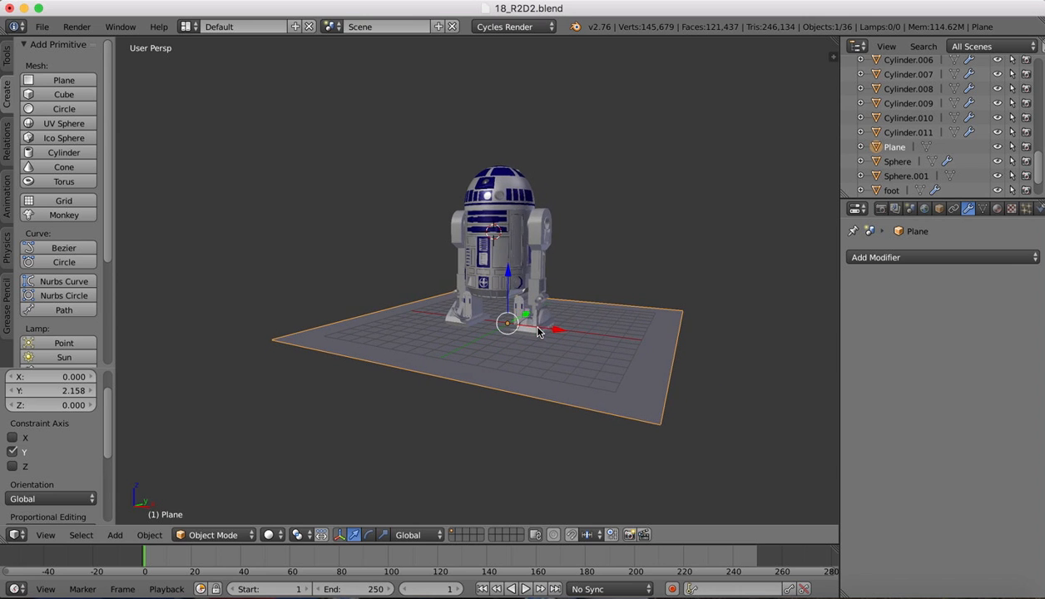
{"action": "scroll", "coordinate": [538, 332], "scroll_direction": "right", "scroll_amount": 1}
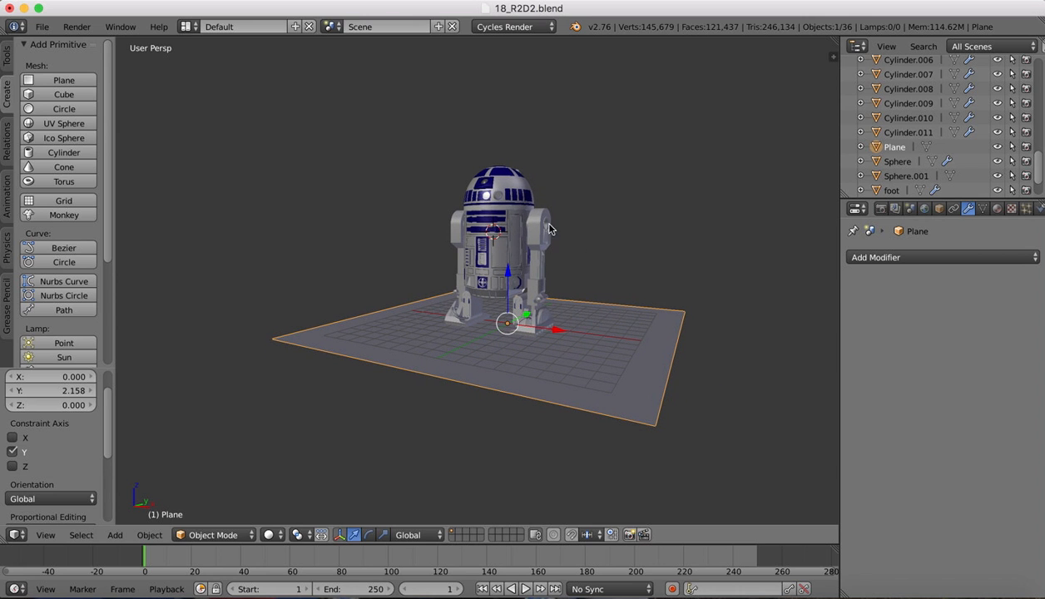
{"action": "scroll", "coordinate": [580, 152], "scroll_direction": "right", "scroll_amount": 10}
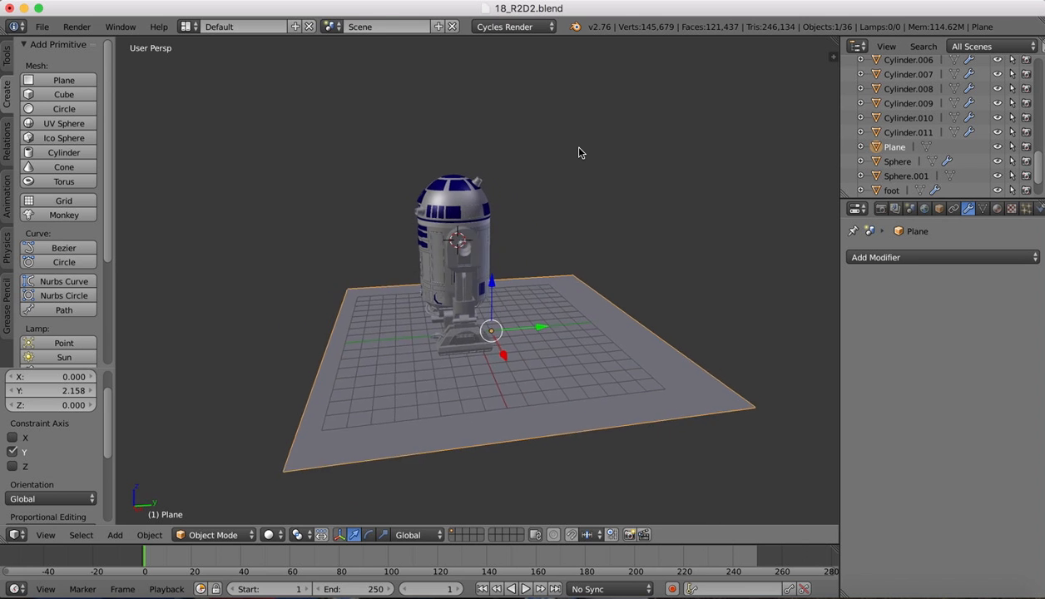
{"action": "scroll", "coordinate": [580, 153], "scroll_direction": "right", "scroll_amount": 10}
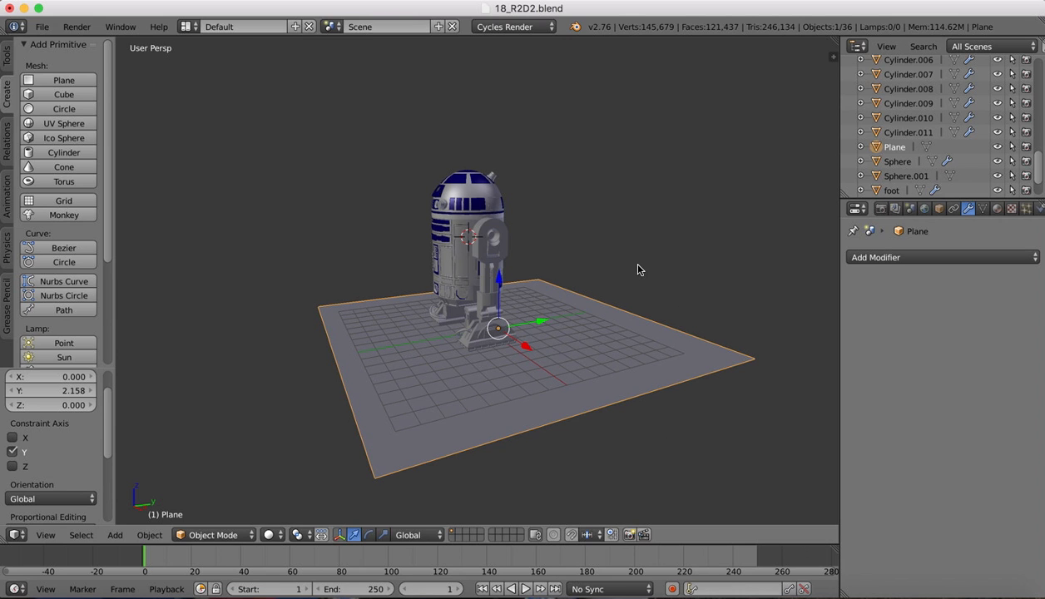
{"action": "left_click", "coordinate": [47, 78]}
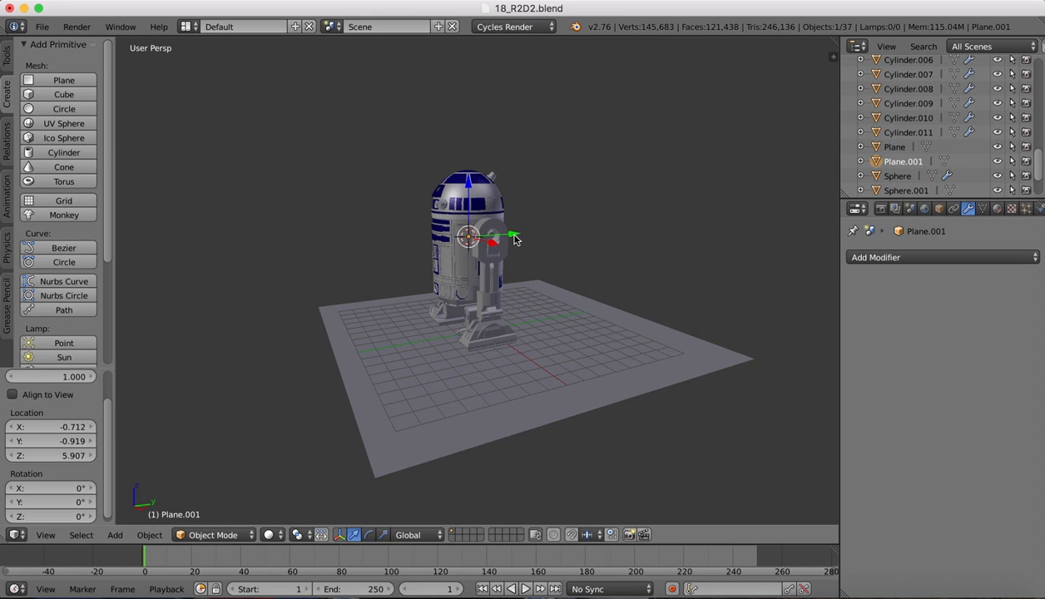
{"action": "key", "text": "g"}
{"action": "key", "text": "y"}
{"action": "left_click", "coordinate": [620, 212]}
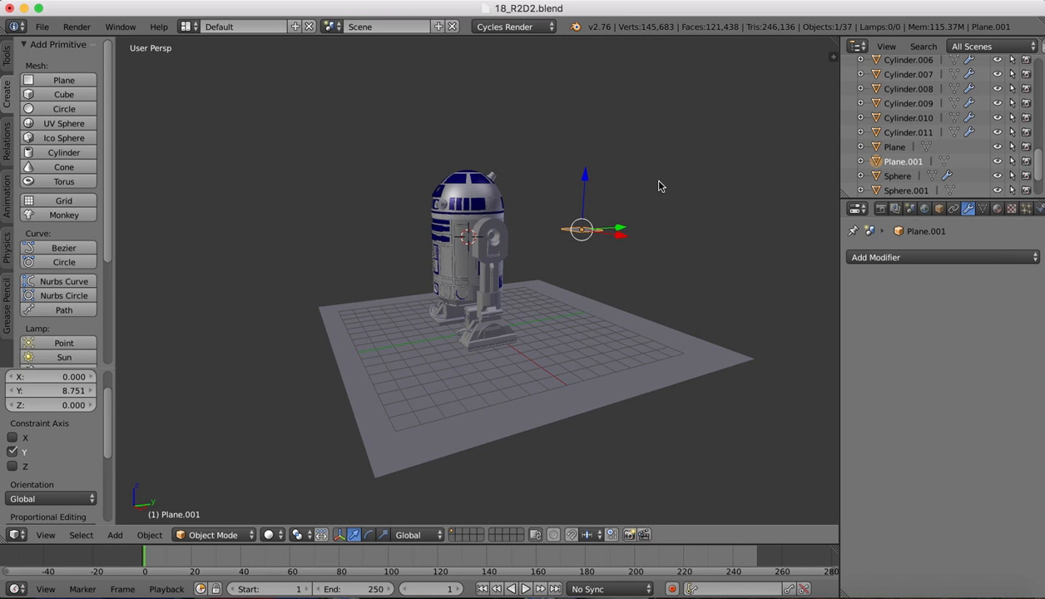
Rotate the second plane 90° about the X axis and scale it by about 8.94 to form a back wall
{"action": "key", "text": "r"}
{"action": "type", "text": "x"}
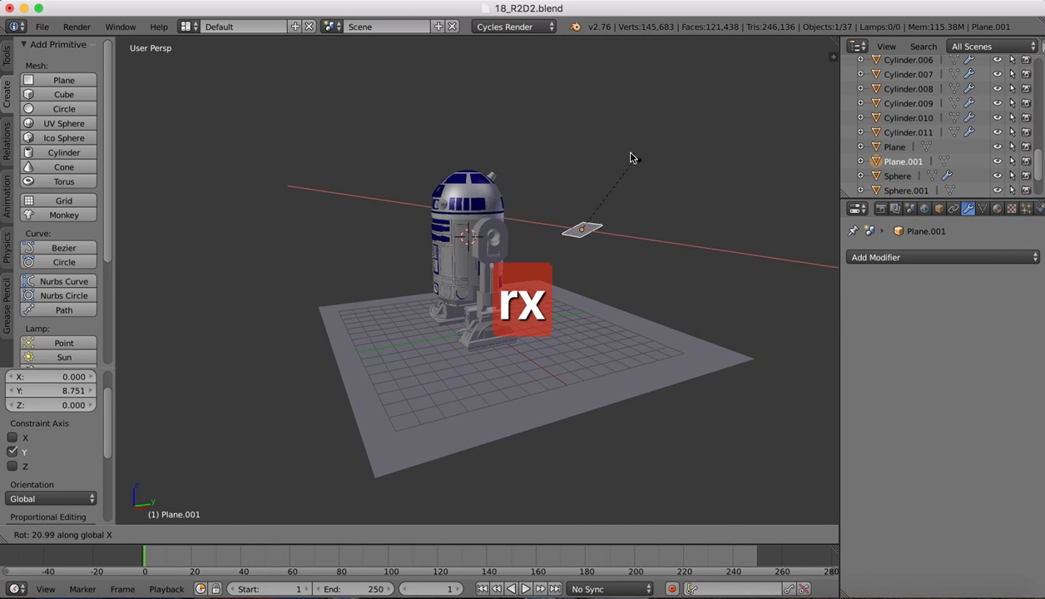
{"action": "type", "text": "90"}
{"action": "key", "text": "Return"}
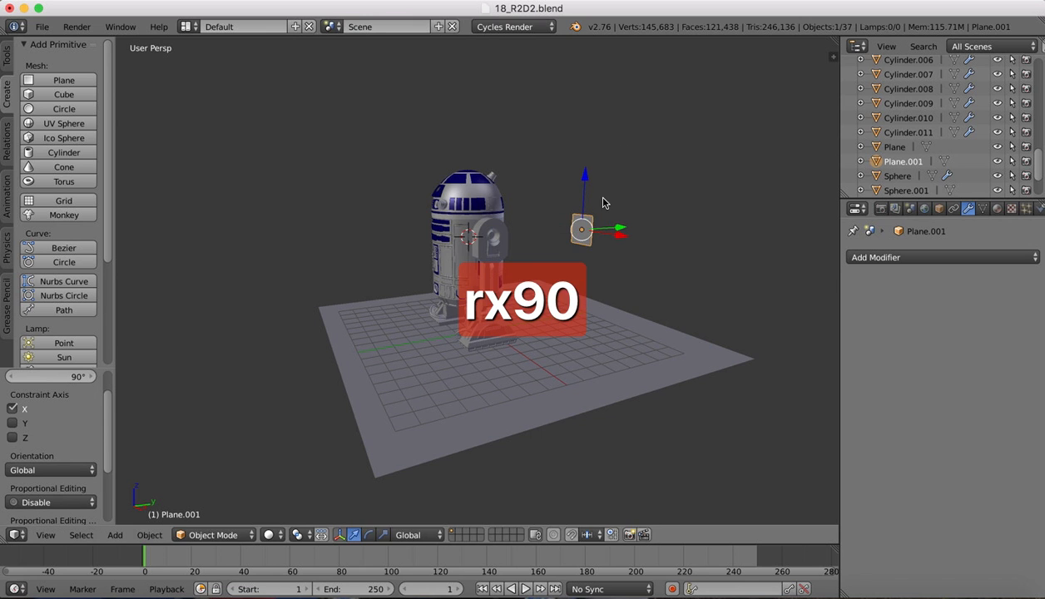
{"action": "key", "text": "s"}
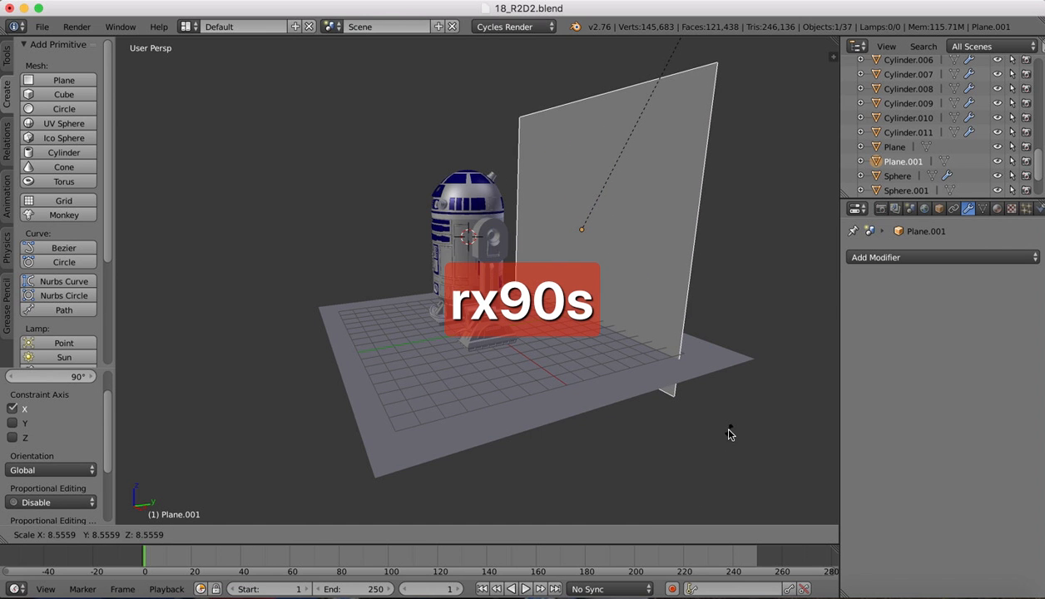
{"action": "left_click", "coordinate": [735, 420]}
Enlarge the back wall plane by a factor of about 1.19
{"action": "scroll", "coordinate": [515, 350], "scroll_direction": "left", "scroll_amount": 10}
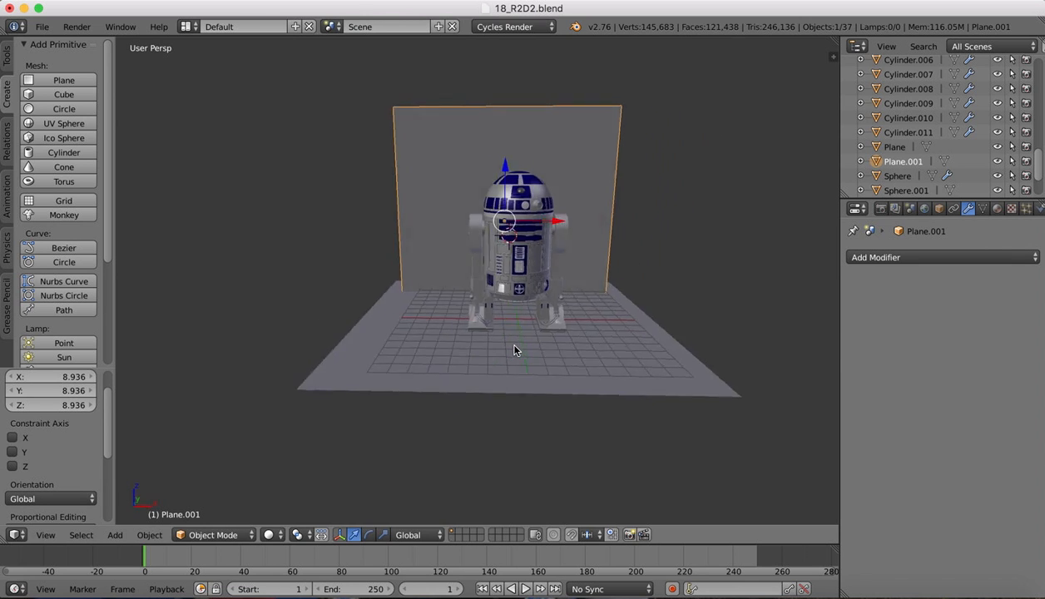
{"action": "scroll", "coordinate": [514, 350], "scroll_direction": "right", "scroll_amount": 10}
{"action": "scroll", "coordinate": [514, 350], "scroll_direction": "left", "scroll_amount": 15}
{"action": "scroll", "coordinate": [514, 350], "scroll_direction": "right", "scroll_amount": 15}
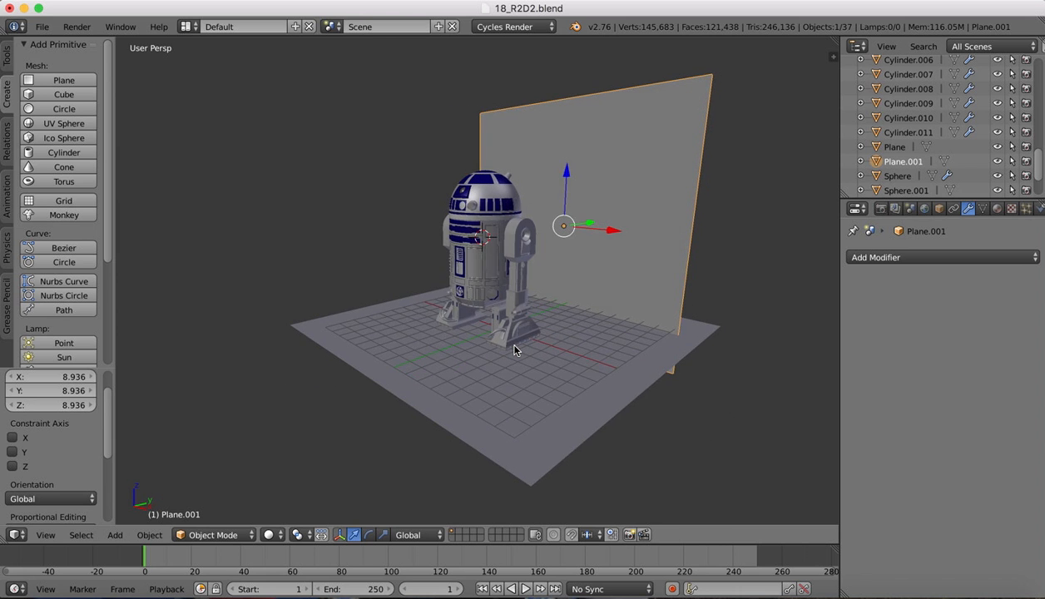
{"action": "scroll", "coordinate": [515, 351], "scroll_direction": "left", "scroll_amount": 10}
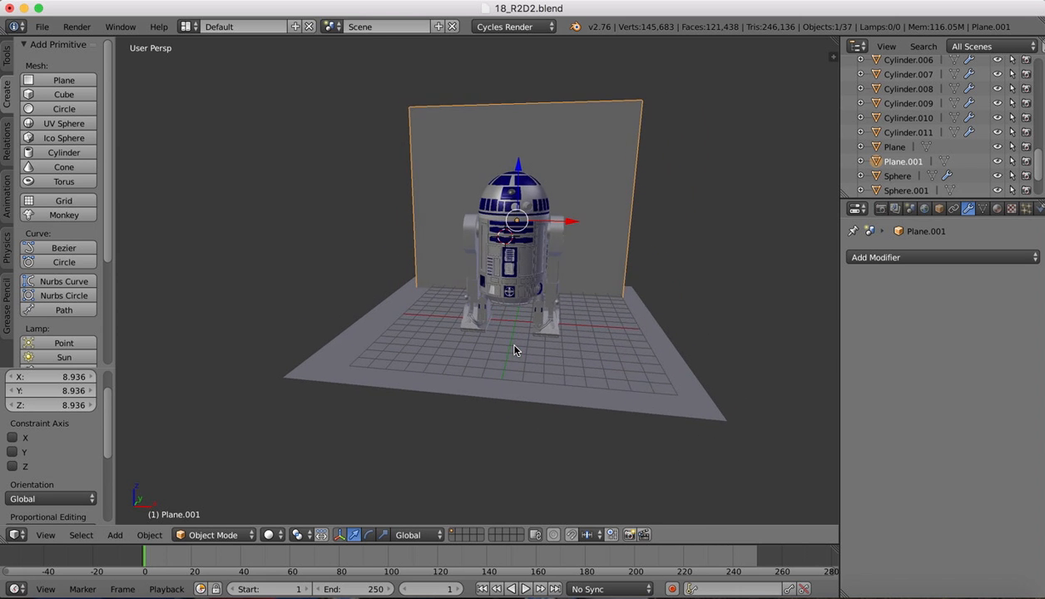
{"action": "scroll", "coordinate": [514, 351], "scroll_direction": "right", "scroll_amount": 8}
{"action": "scroll", "coordinate": [514, 350], "scroll_direction": "up", "scroll_amount": 4}
{"action": "scroll", "coordinate": [514, 351], "scroll_direction": "left", "scroll_amount": 10}
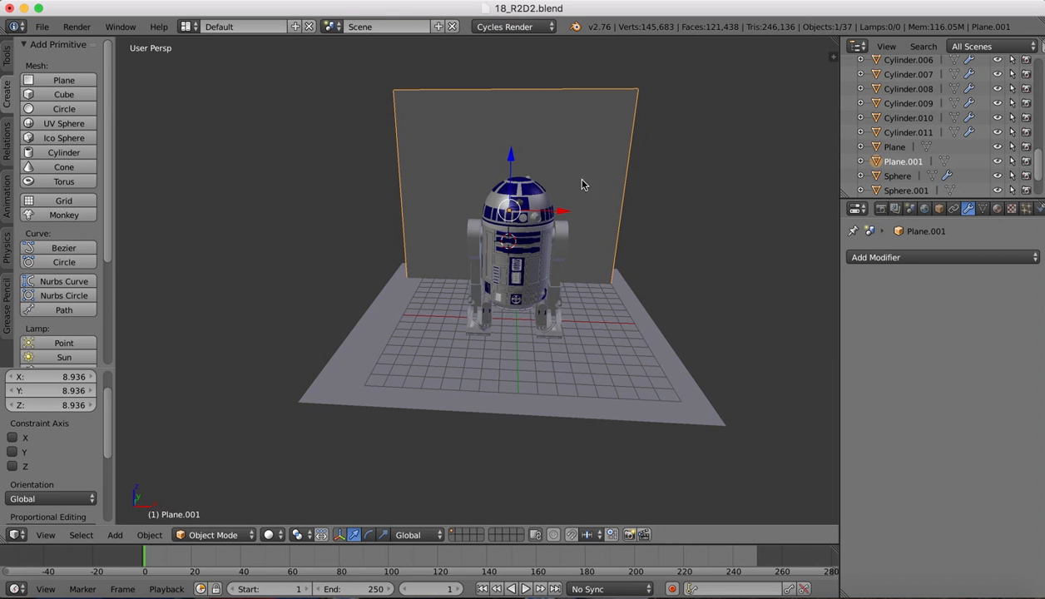
{"action": "key", "text": "s"}
{"action": "left_click", "coordinate": [561, 156]}
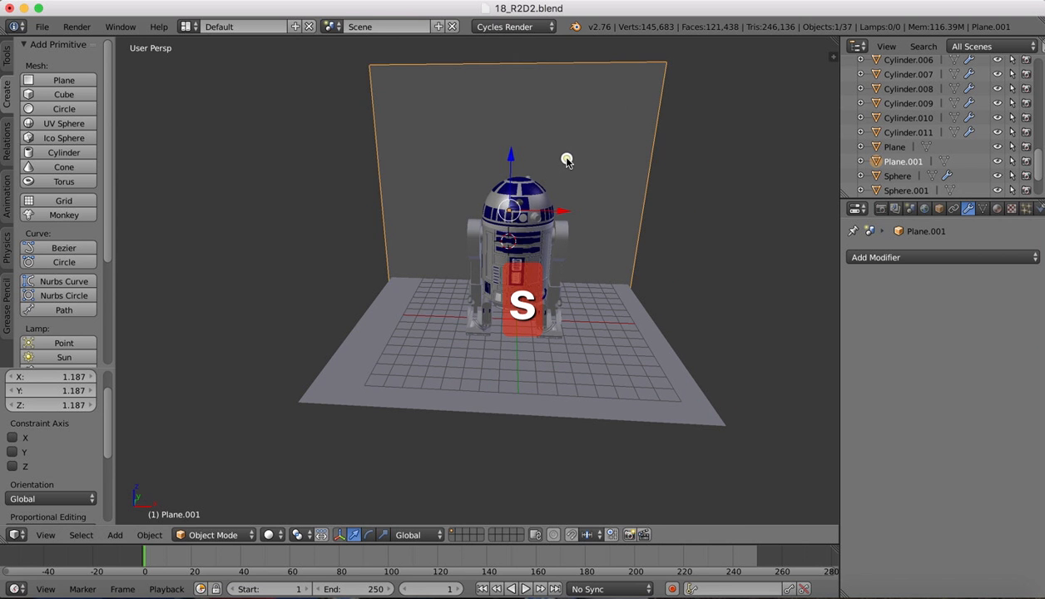
Examine from several angles how the back wall sits against the floor plane and the droid
{"action": "scroll", "coordinate": [549, 202], "scroll_direction": "down", "scroll_amount": 10}
{"action": "scroll", "coordinate": [549, 207], "scroll_direction": "up", "scroll_amount": 10}
{"action": "scroll", "coordinate": [550, 207], "scroll_direction": "left", "scroll_amount": 8}
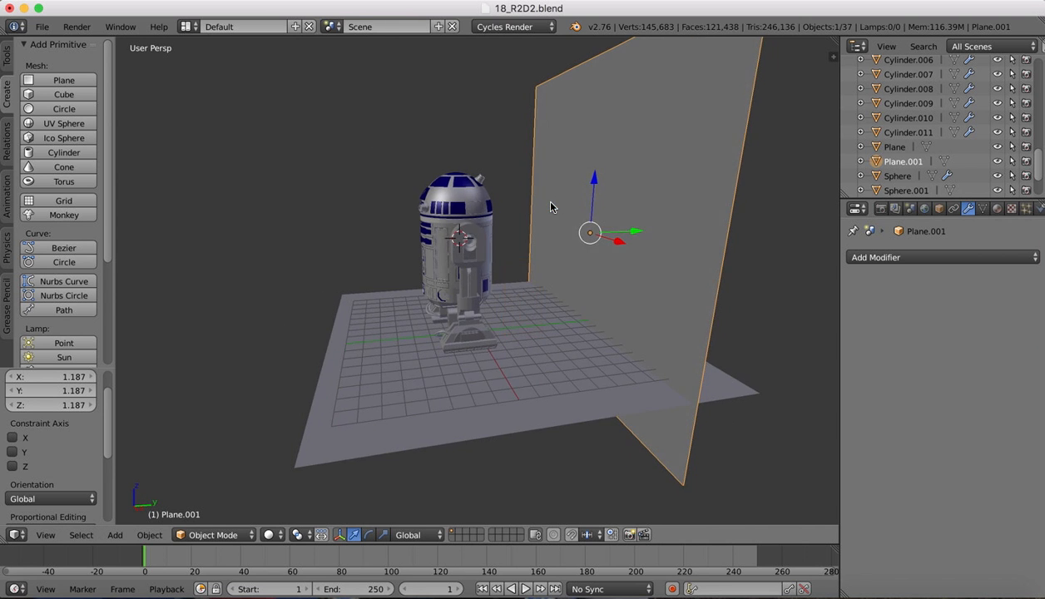
{"action": "scroll", "coordinate": [551, 203], "scroll_direction": "right", "scroll_amount": 10}
{"action": "scroll", "coordinate": [550, 203], "scroll_direction": "left", "scroll_amount": 8}
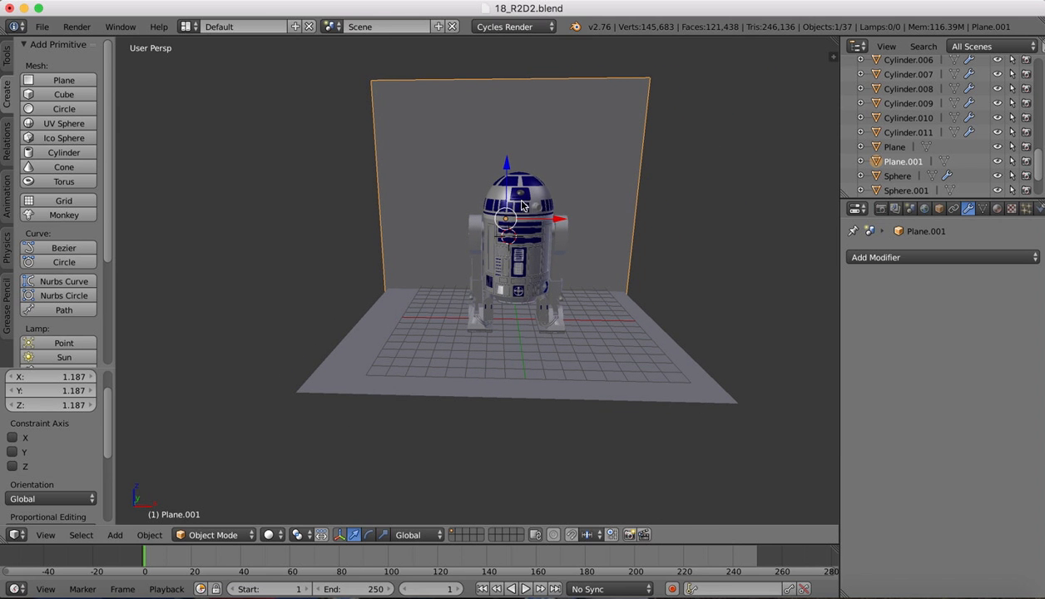
{"action": "scroll", "coordinate": [497, 217], "scroll_direction": "right", "scroll_amount": 10}
{"action": "scroll", "coordinate": [497, 217], "scroll_direction": "left", "scroll_amount": 5}
{"action": "scroll", "coordinate": [497, 217], "scroll_direction": "right", "scroll_amount": 6}
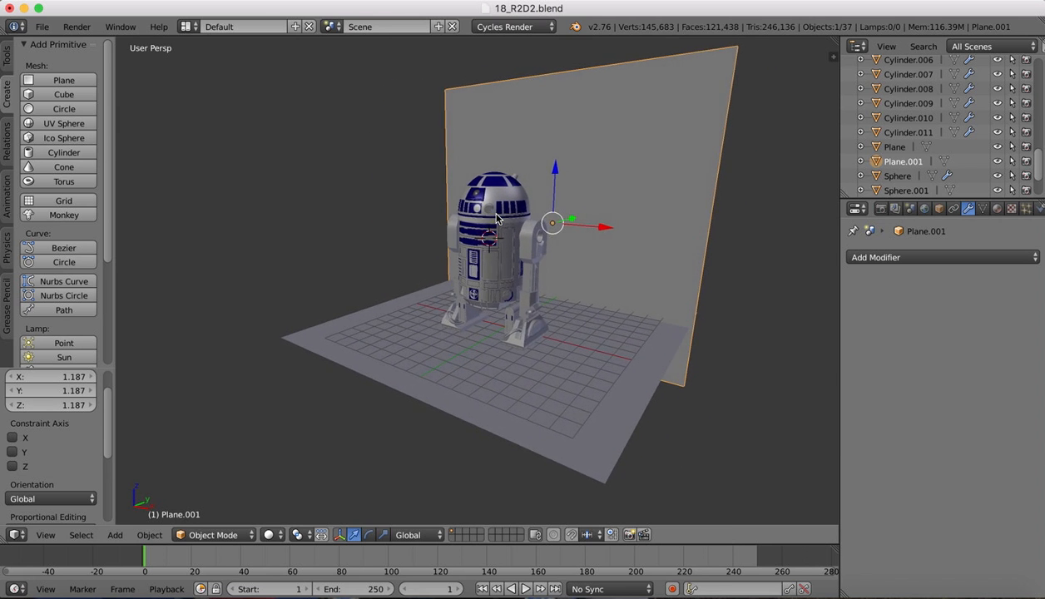
{"action": "scroll", "coordinate": [496, 219], "scroll_direction": "left", "scroll_amount": 1}
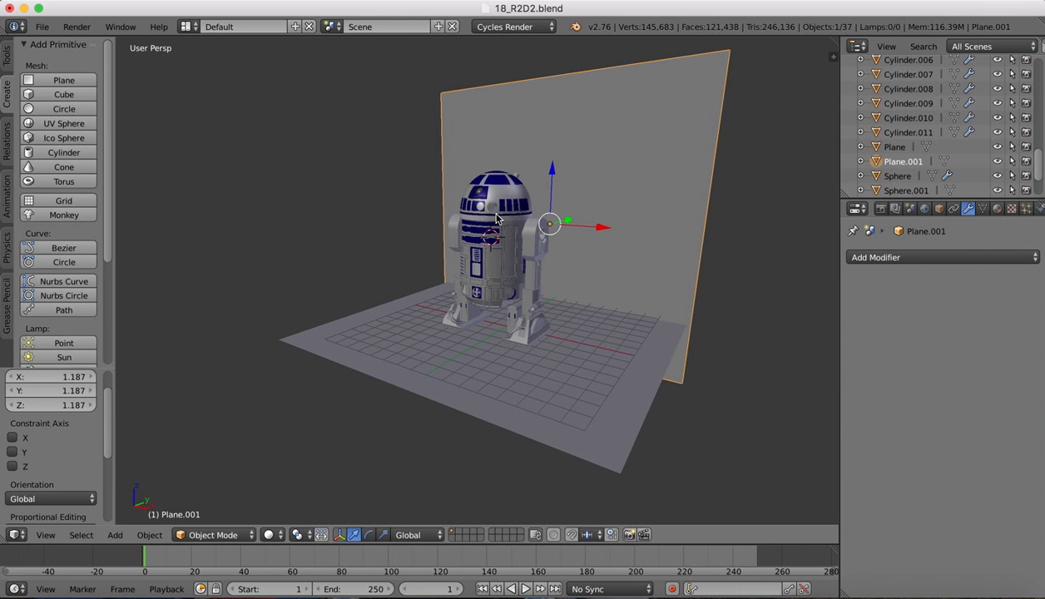
{"action": "scroll", "coordinate": [496, 219], "scroll_direction": "down", "scroll_amount": 3}
{"action": "scroll", "coordinate": [496, 219], "scroll_direction": "up", "scroll_amount": 2}
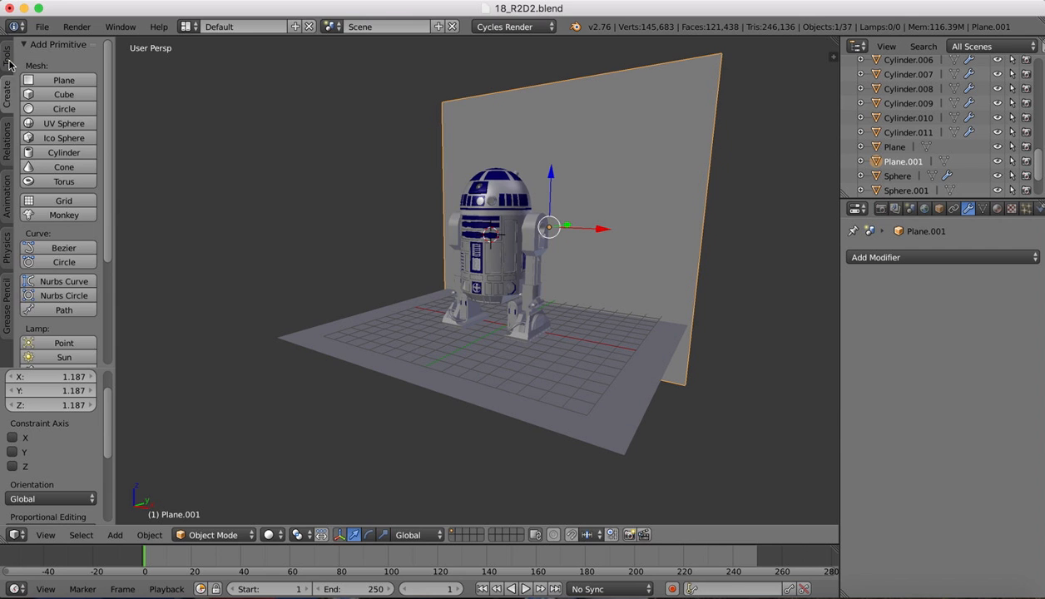
Add a camera to the scene at the 3D cursor
{"action": "left_click", "coordinate": [7, 58]}
{"action": "left_click", "coordinate": [6, 91]}
{"action": "scroll", "coordinate": [63, 208], "scroll_direction": "down", "scroll_amount": 5}
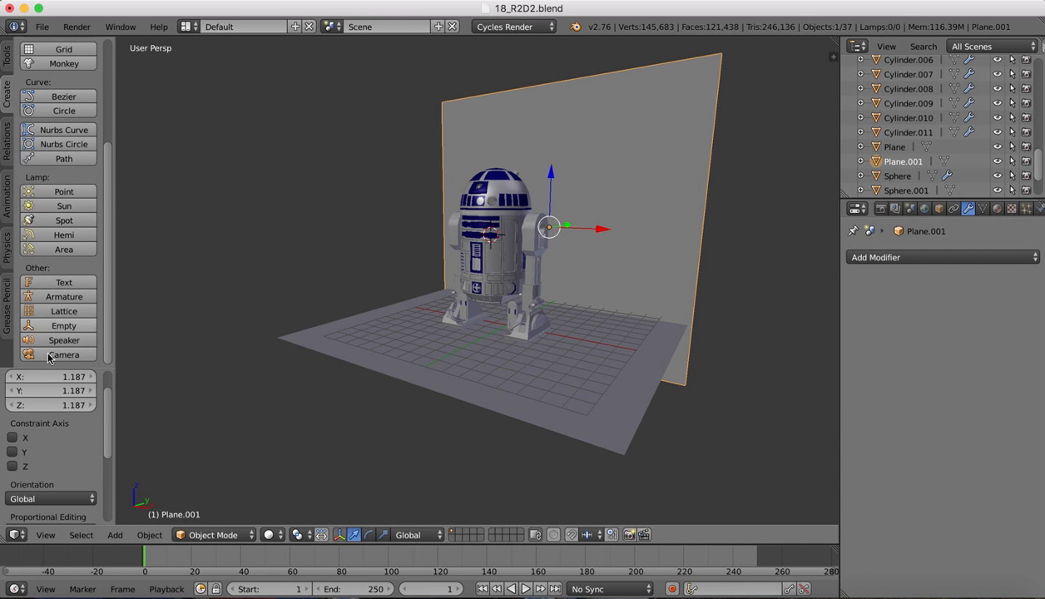
{"action": "left_click", "coordinate": [50, 356]}
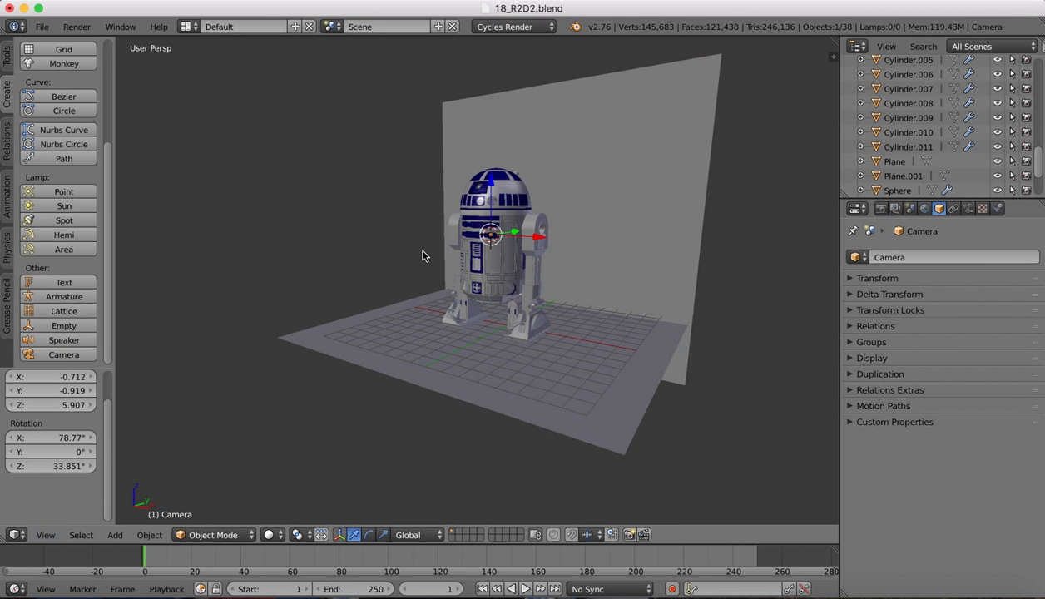
Set the transform orientation to Normal and pull the camera back along its Z axis by about (9.12, -13.60, 3.25)
{"action": "scroll", "coordinate": [423, 255], "scroll_direction": "right", "scroll_amount": 10}
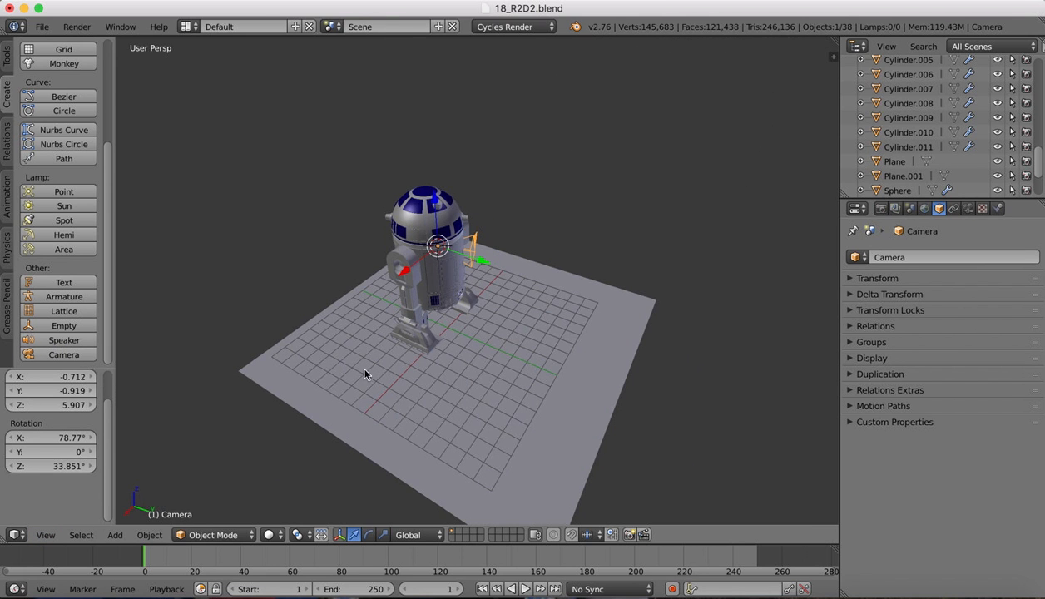
{"action": "left_click", "coordinate": [408, 535]}
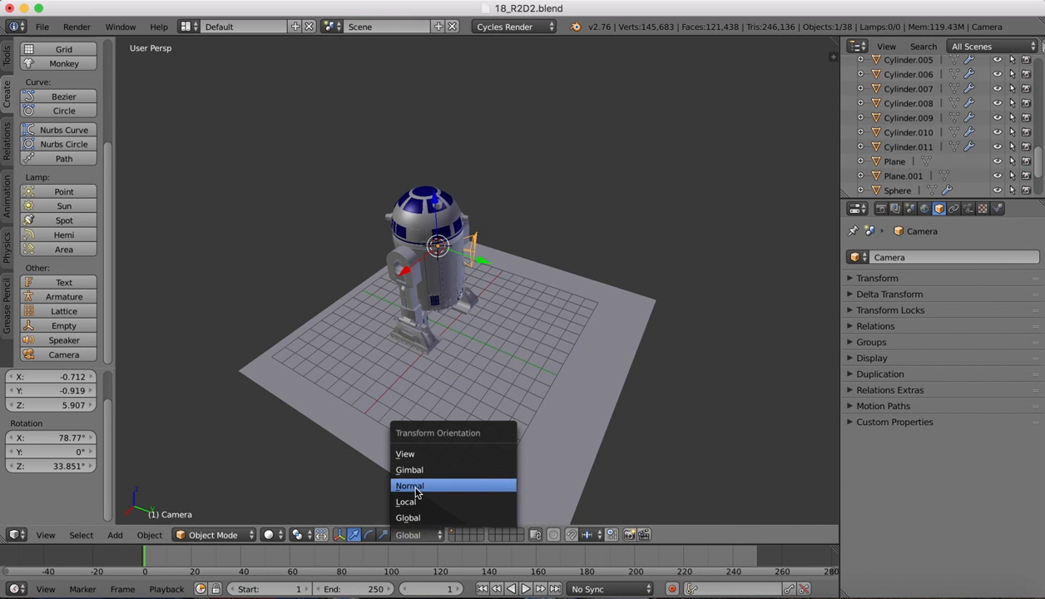
{"action": "left_click", "coordinate": [415, 487]}
{"action": "left_click_drag", "start_coordinate": [377, 240], "coordinate": [805, 191]}
{"action": "scroll", "coordinate": [749, 219], "scroll_direction": "left", "scroll_amount": 10}
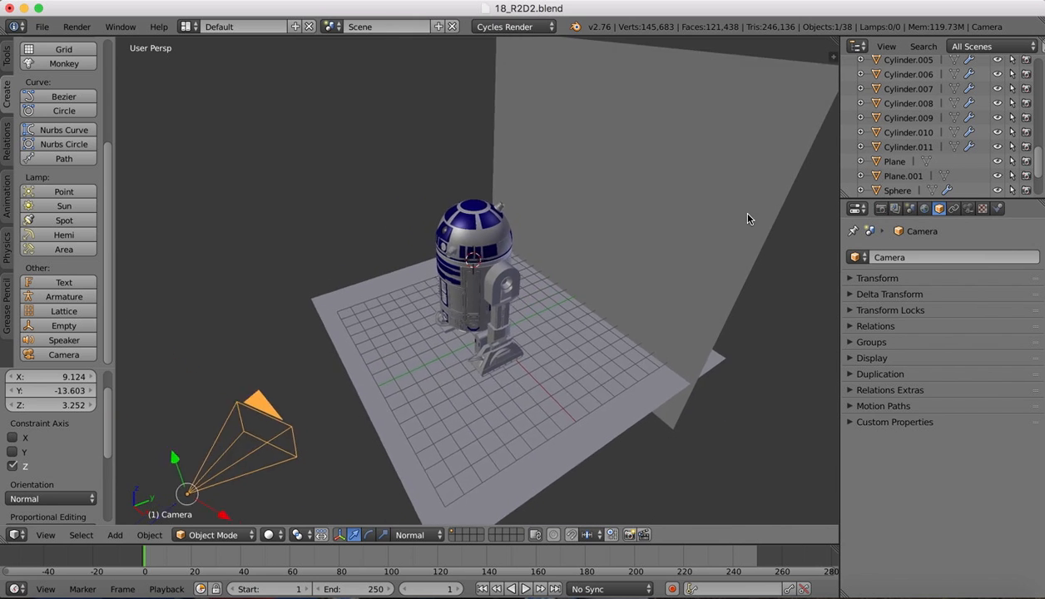
Pull the camera back further along its Z axis by about (2.17, -3.23, 0.77) and switch to the camera view
{"action": "scroll", "coordinate": [749, 219], "scroll_direction": "down", "scroll_amount": 5}
{"action": "scroll", "coordinate": [749, 219], "scroll_direction": "left", "scroll_amount": 10}
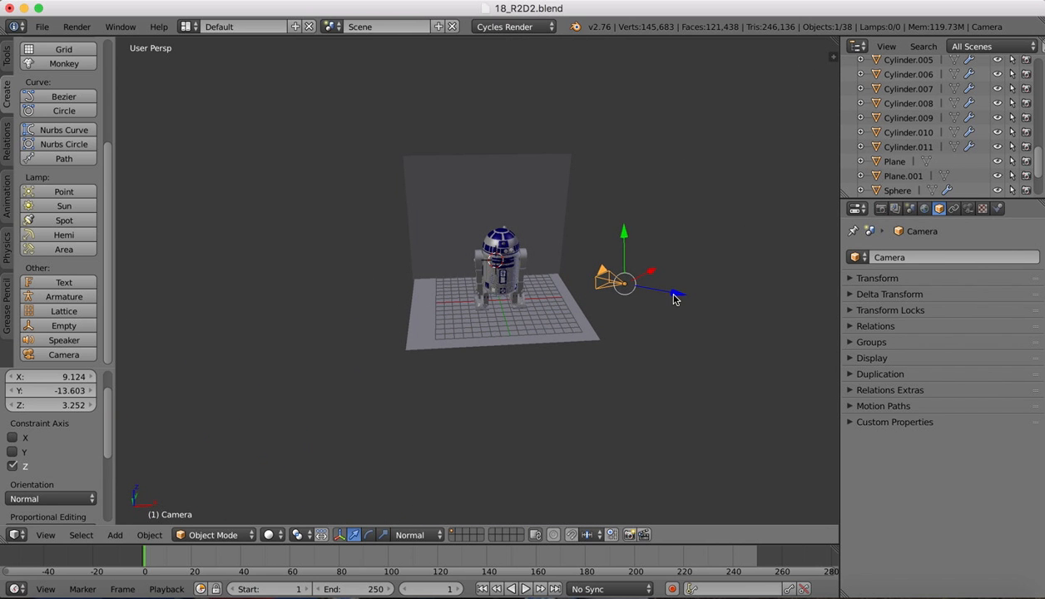
{"action": "left_click_drag", "start_coordinate": [675, 300], "coordinate": [721, 300]}
{"action": "left_click", "coordinate": [50, 536]}
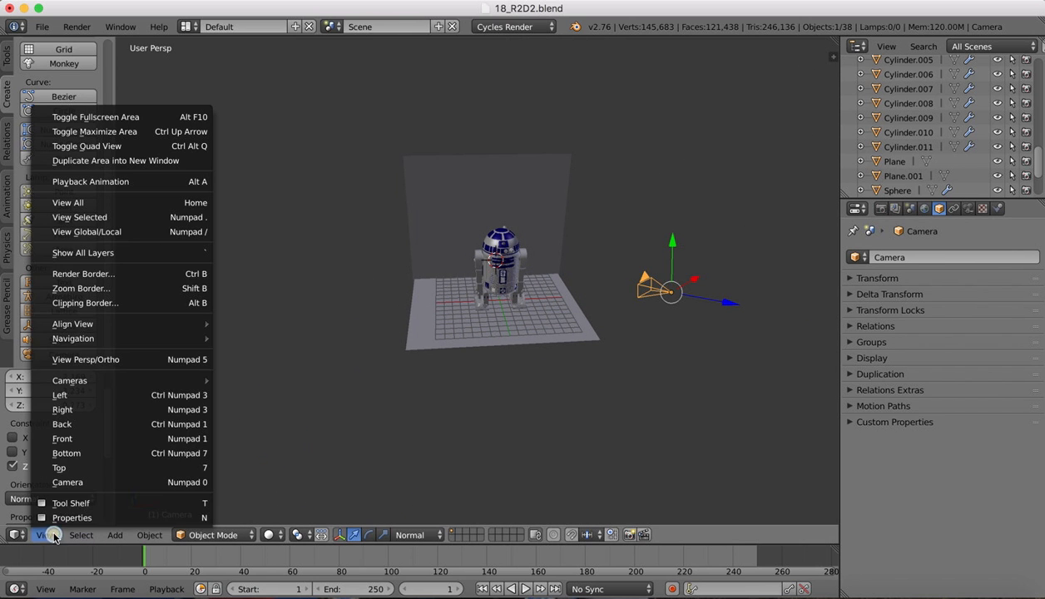
{"action": "left_click", "coordinate": [60, 483]}
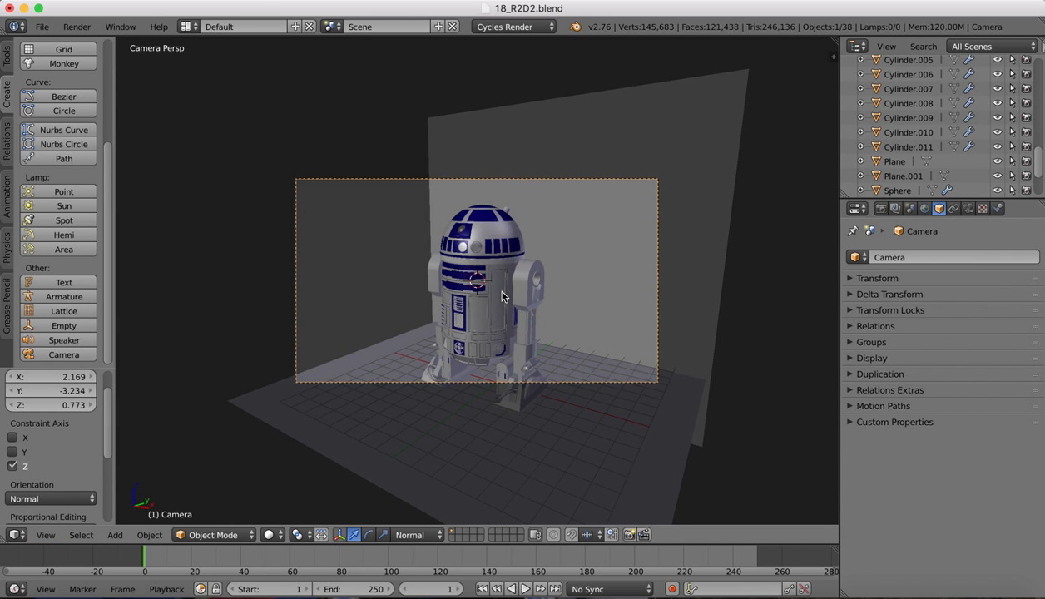
Move the camera by about (0.69, 0.18, -1.21) to frame the whole droid, and open the render settings
{"action": "key", "text": "r"}
{"action": "key", "text": "g"}
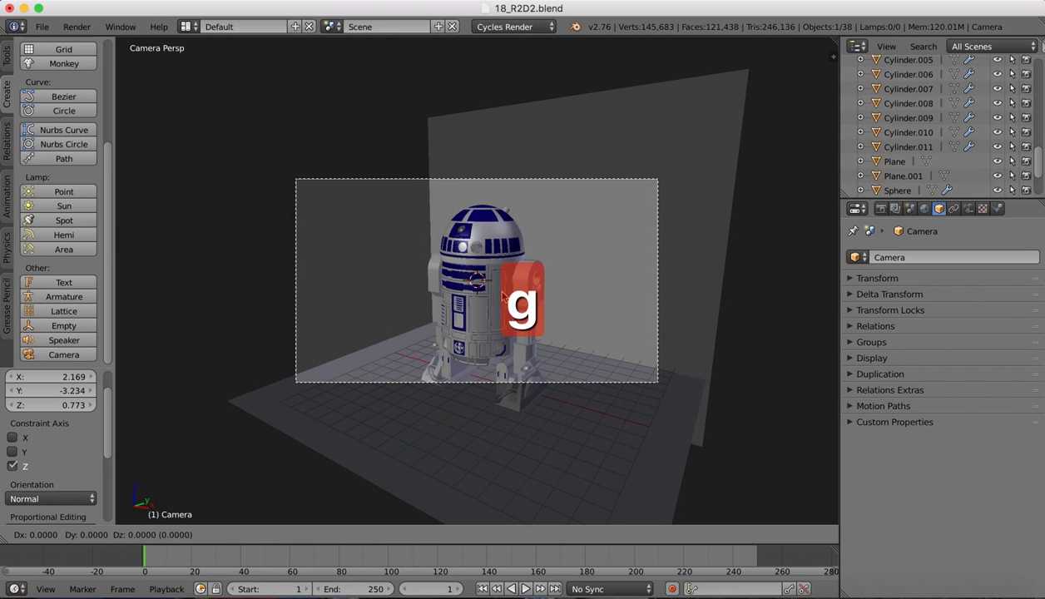
{"action": "right_click", "coordinate": [504, 295]}
{"action": "key", "text": "g"}
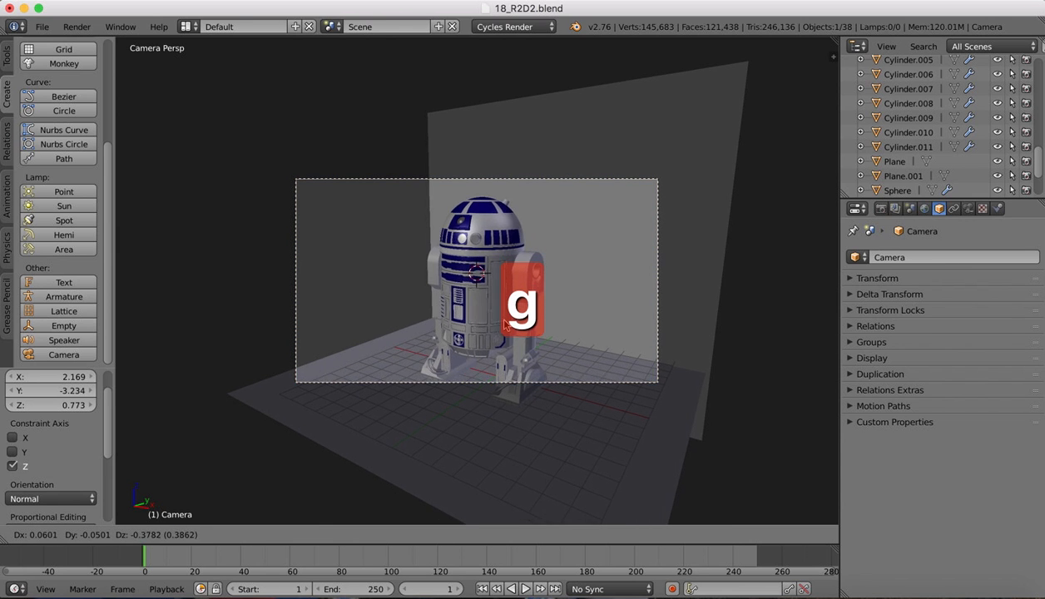
{"action": "left_click", "coordinate": [535, 366]}
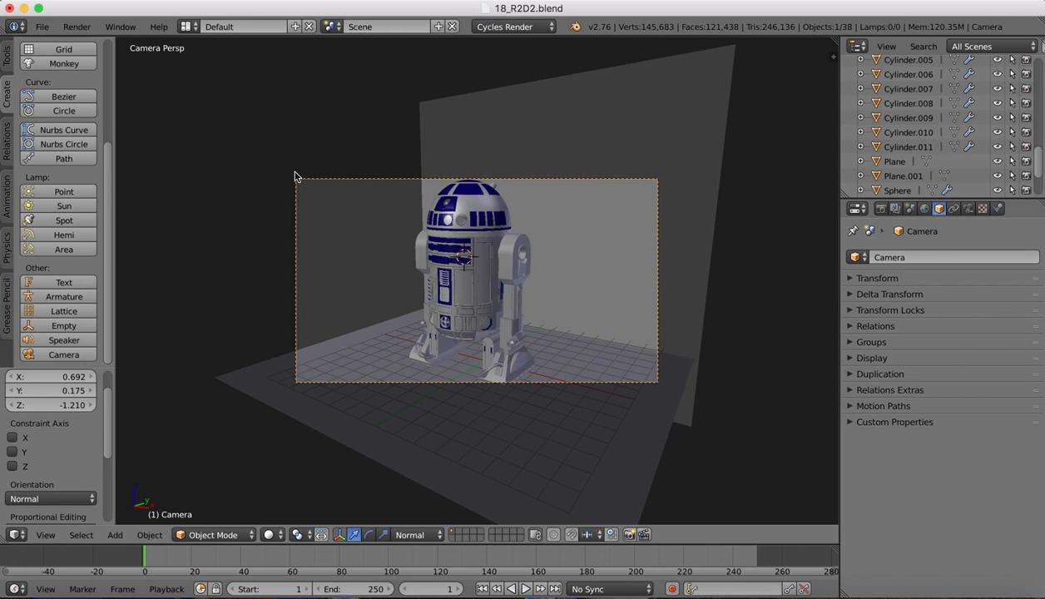
{"action": "left_click", "coordinate": [881, 208]}
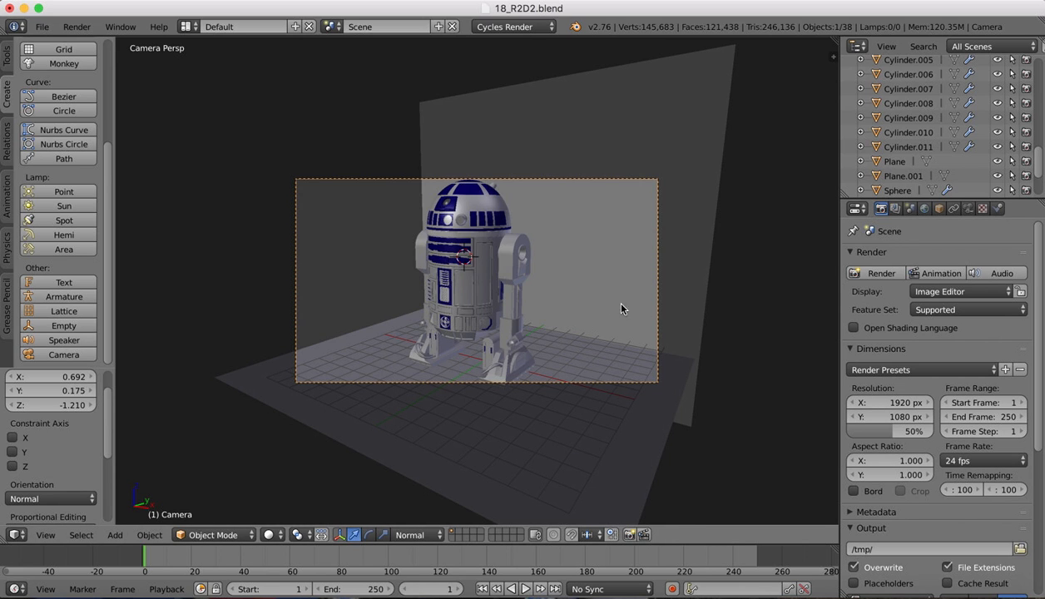
Try a horizontal render resolution of 1080 px and undo the change
{"action": "left_click", "coordinate": [897, 403]}
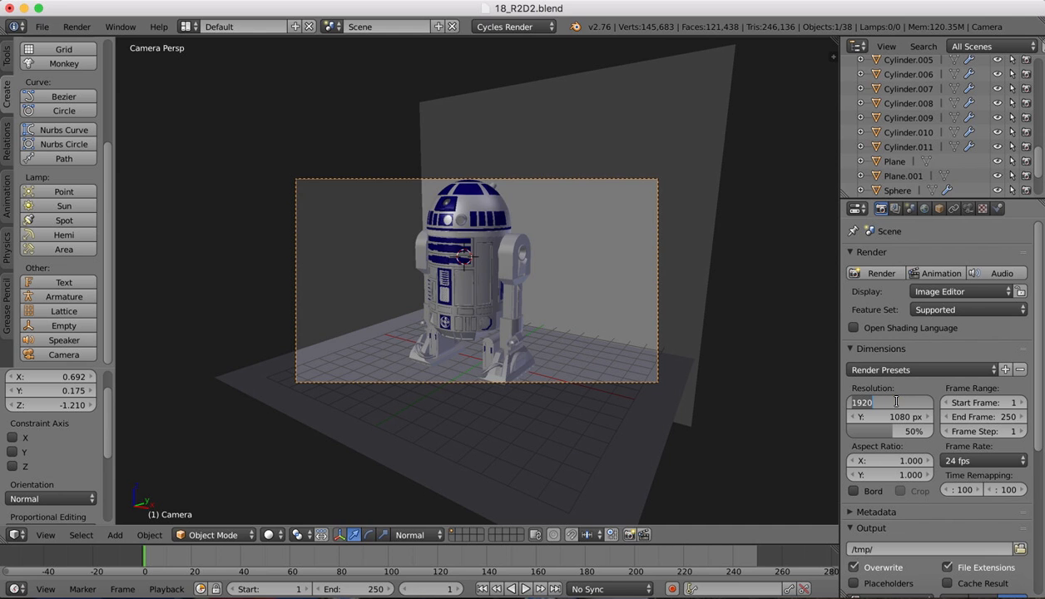
{"action": "type", "text": "1080"}
{"action": "key", "text": "Return"}
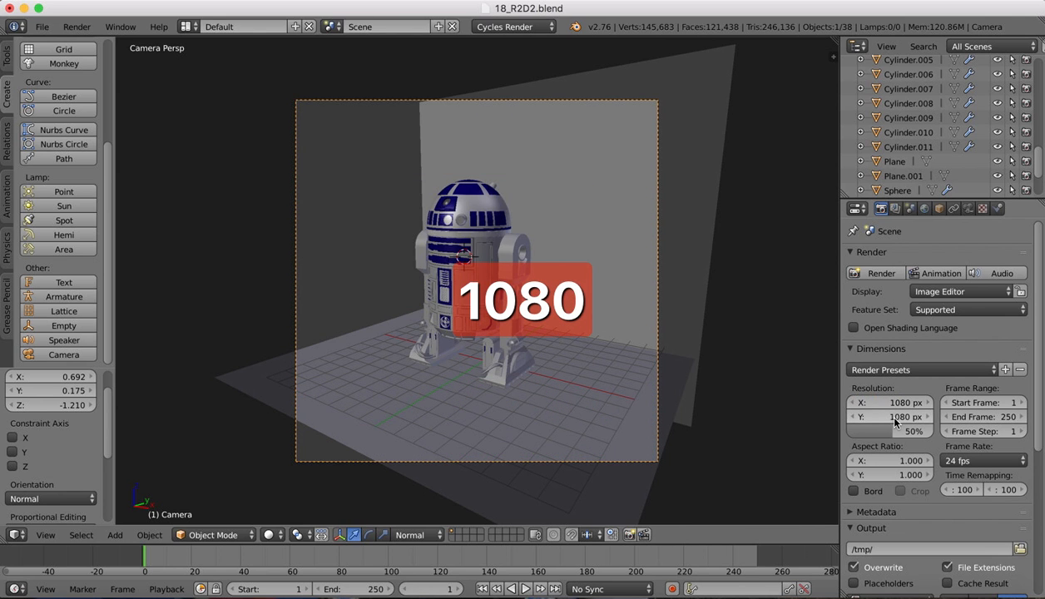
{"action": "left_click", "coordinate": [894, 417]}
{"action": "type", "text": "1"}
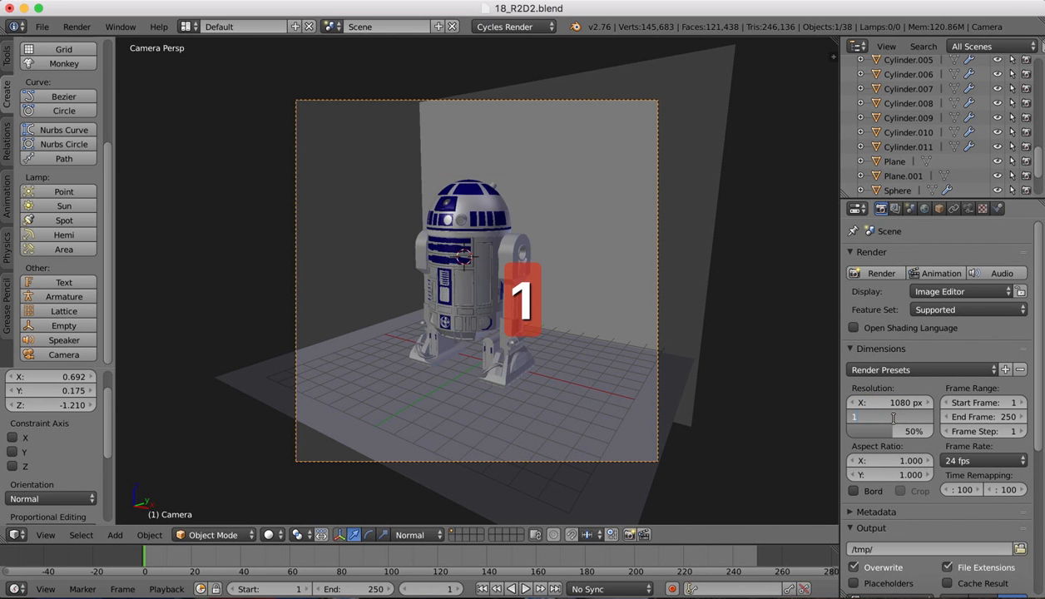
{"action": "key", "text": "Escape"}
{"action": "key", "text": "super+z"}
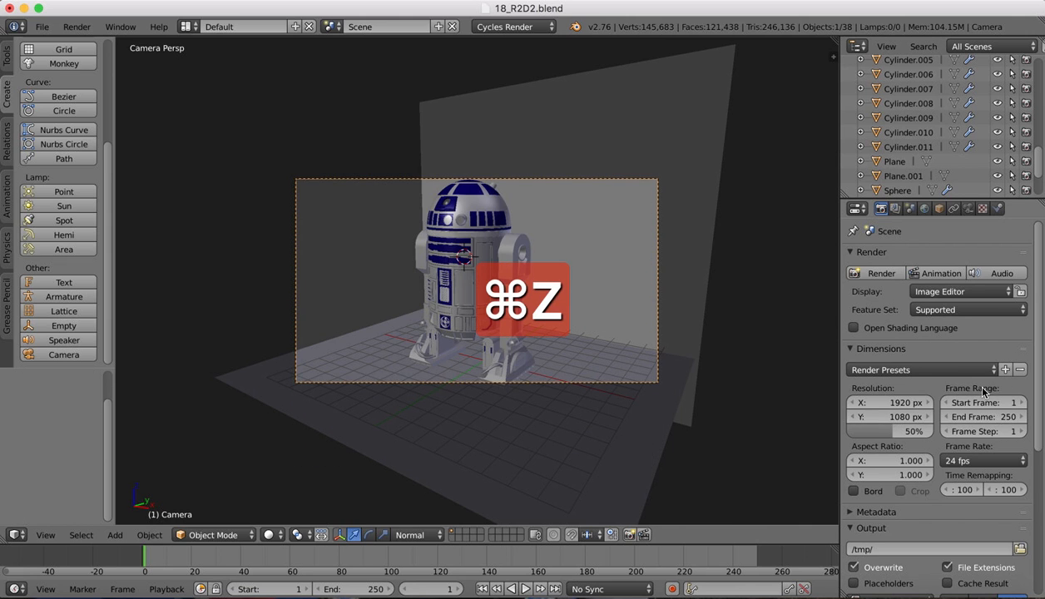
Set the render resolution to portrait format, 1080 px in X and 1920 px in Y
{"action": "left_click", "coordinate": [897, 419]}
{"action": "type", "text": "1920"}
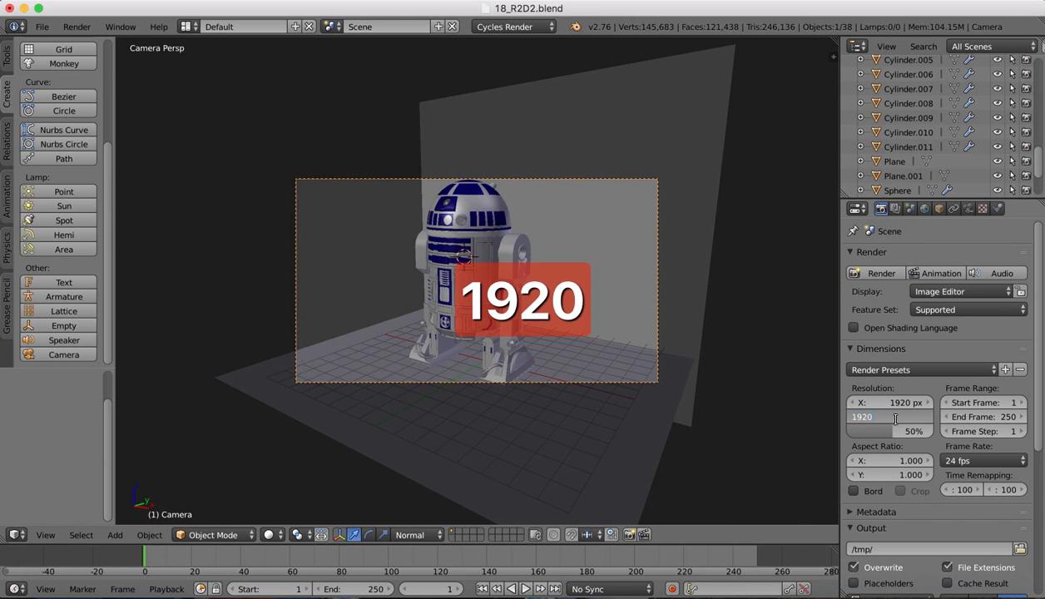
{"action": "key", "text": "Return"}
{"action": "left_click", "coordinate": [896, 403]}
{"action": "type", "text": "1"}
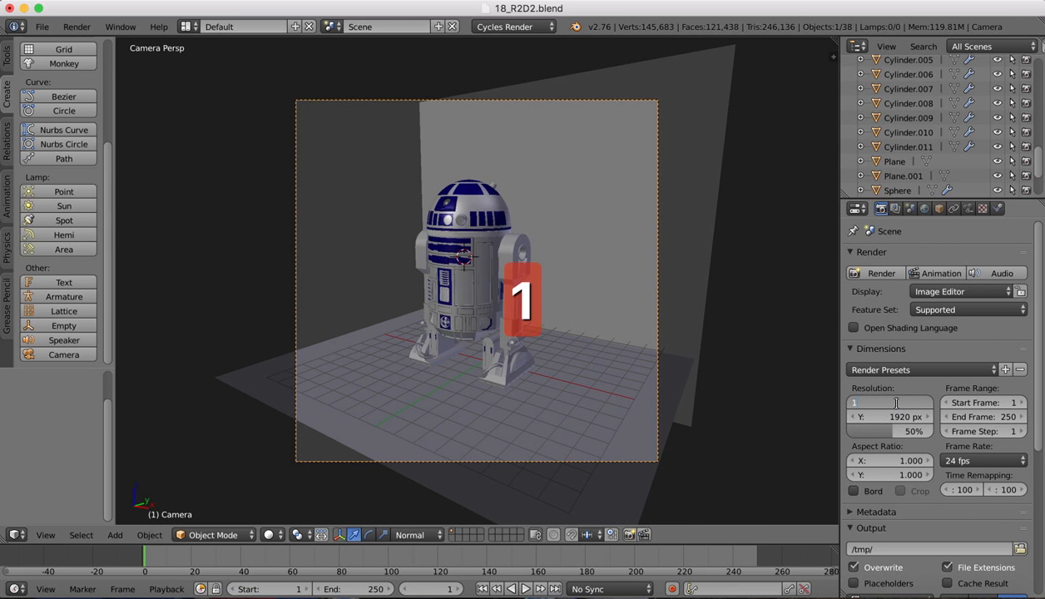
{"action": "type", "text": "0"}
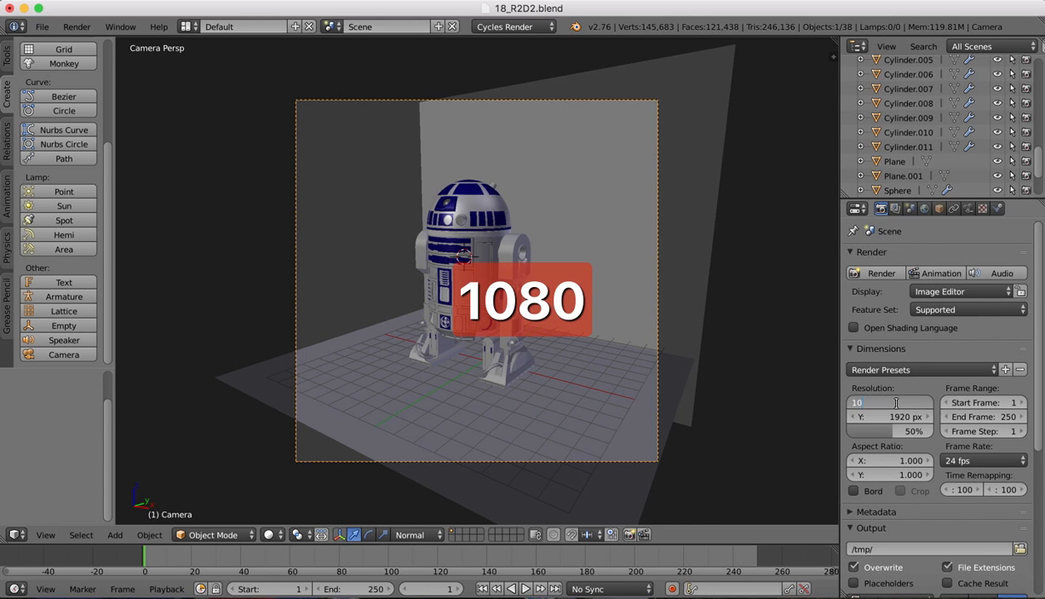
{"action": "type", "text": "80080"}
{"action": "key", "text": "Return"}
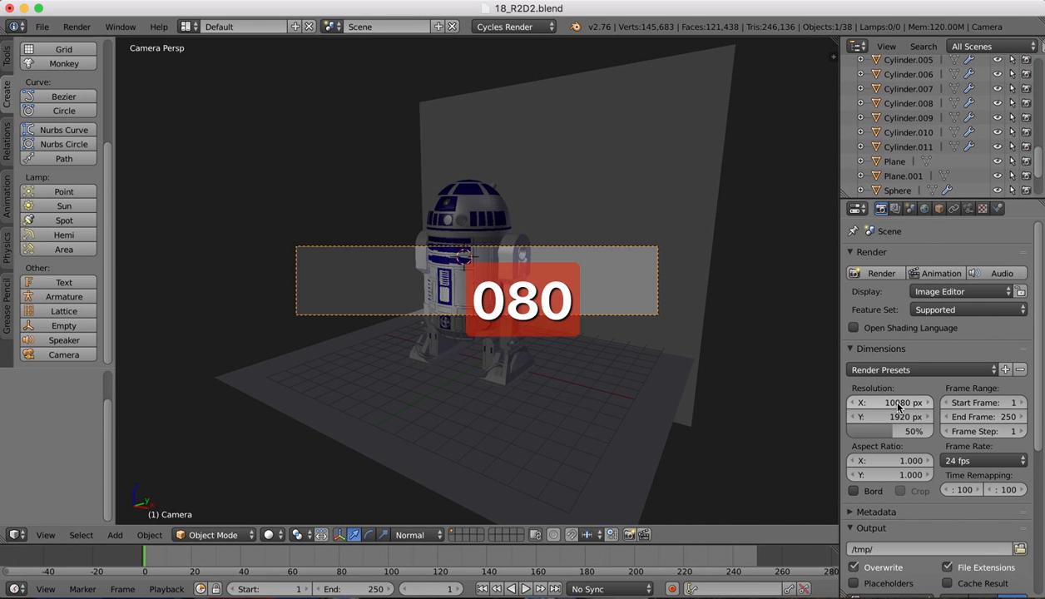
{"action": "left_click", "coordinate": [897, 404]}
{"action": "type", "text": "1080"}
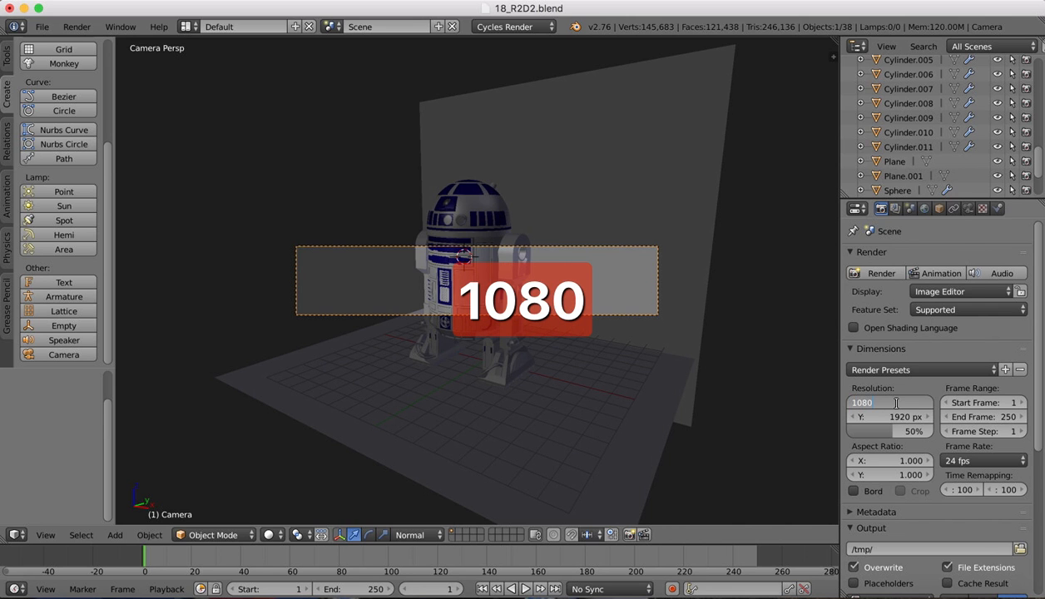
{"action": "type", "text": "0"}
{"action": "key", "text": "Return"}
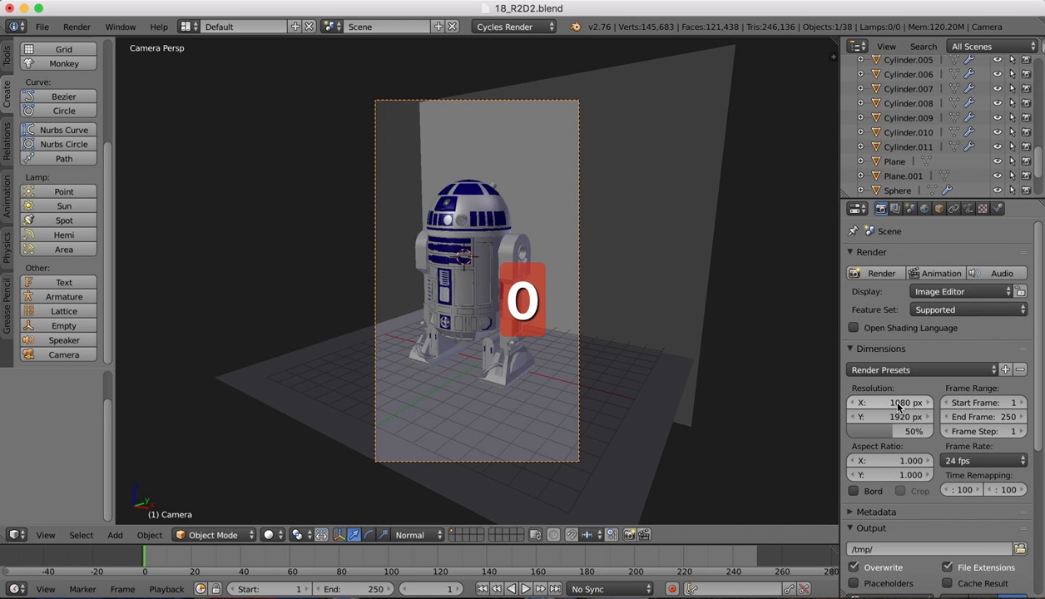
Try a horizontal render resolution of 1800 px and set it back to 1080 px
{"action": "left_click", "coordinate": [898, 404]}
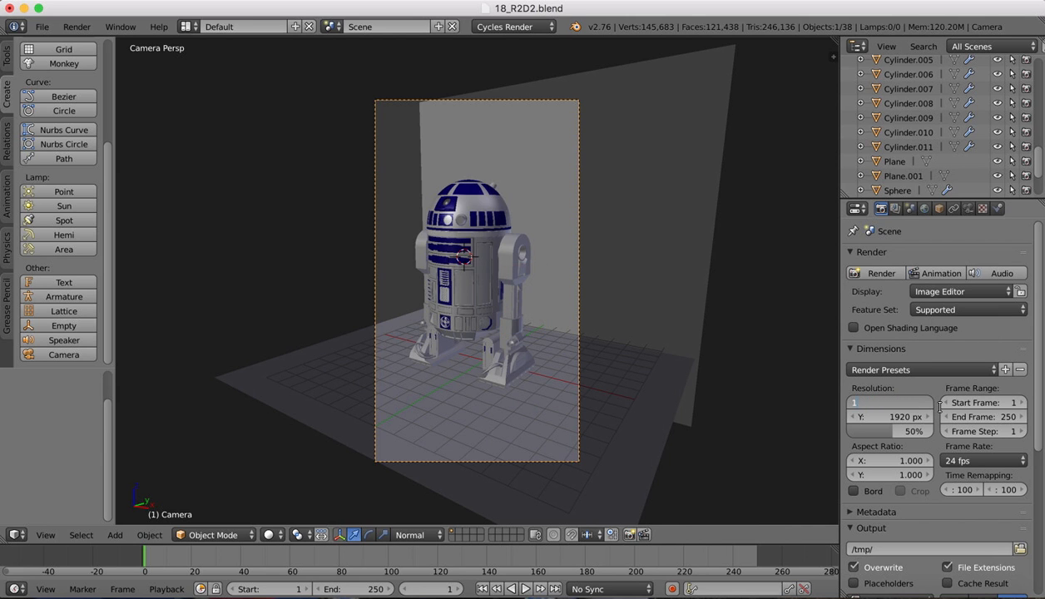
{"action": "type", "text": "800"}
{"action": "key", "text": "Return"}
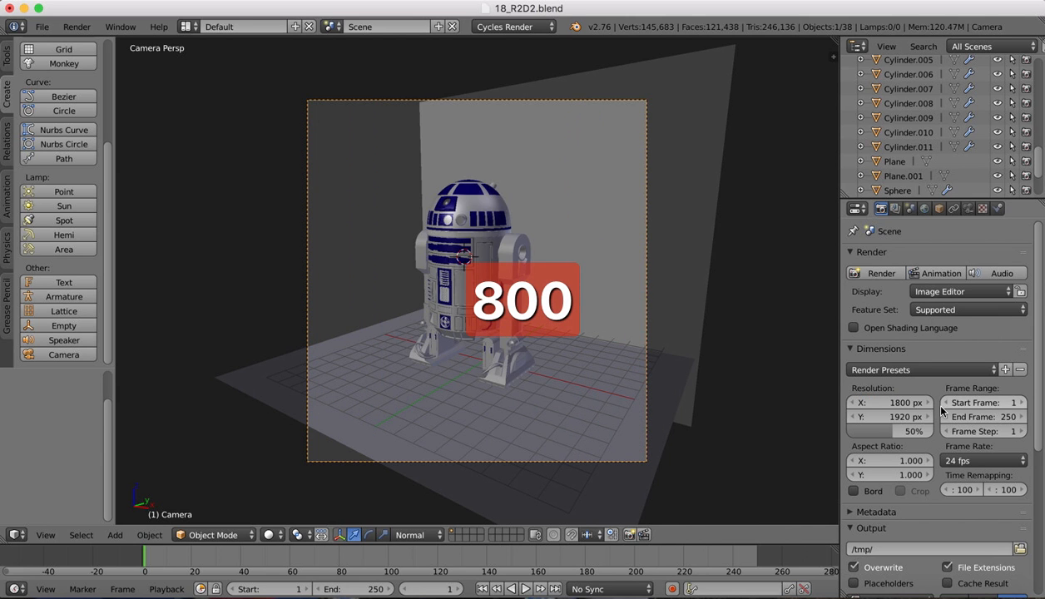
{"action": "left_click", "coordinate": [903, 403]}
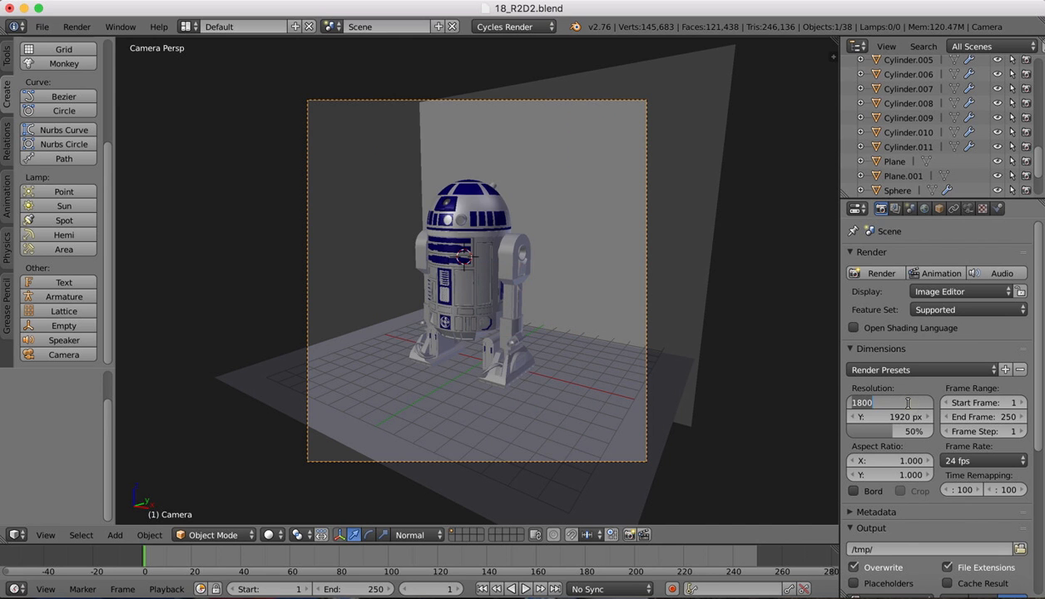
{"action": "type", "text": "1080"}
{"action": "key", "text": "Return"}
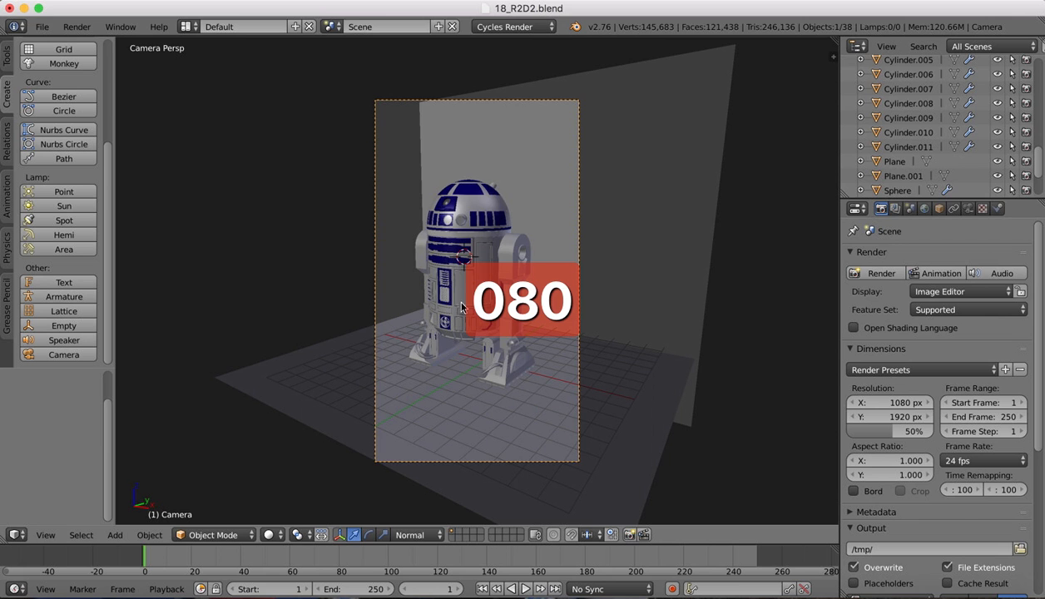
Set the camera's focal length to about 49.52 mm and move the camera by about (-0.134, -0.136, -0.191)
{"action": "left_click", "coordinate": [968, 209]}
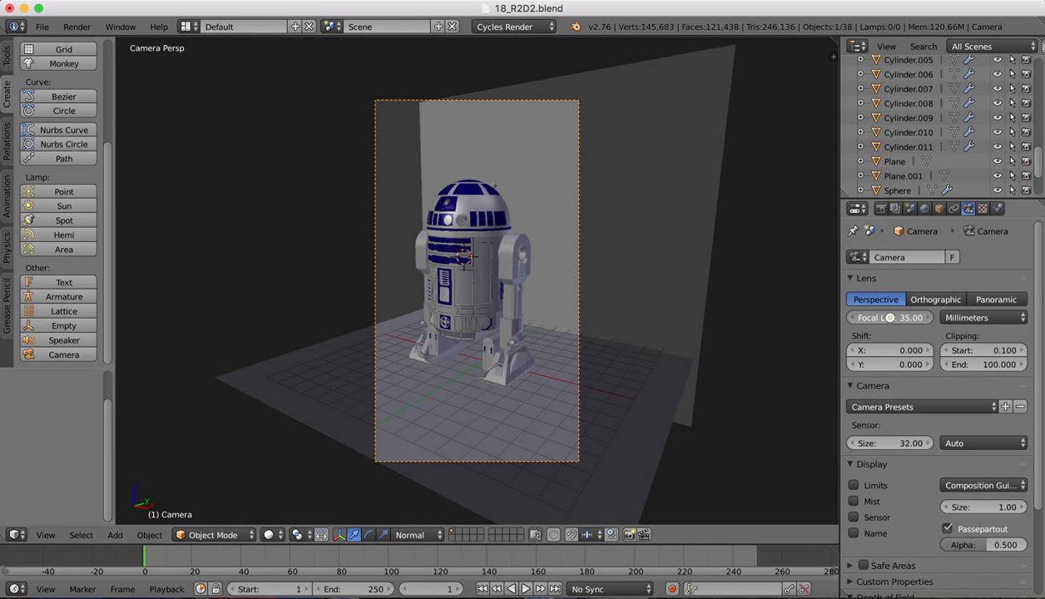
{"action": "left_click_drag", "start_coordinate": [887, 317], "coordinate": [889, 317]}
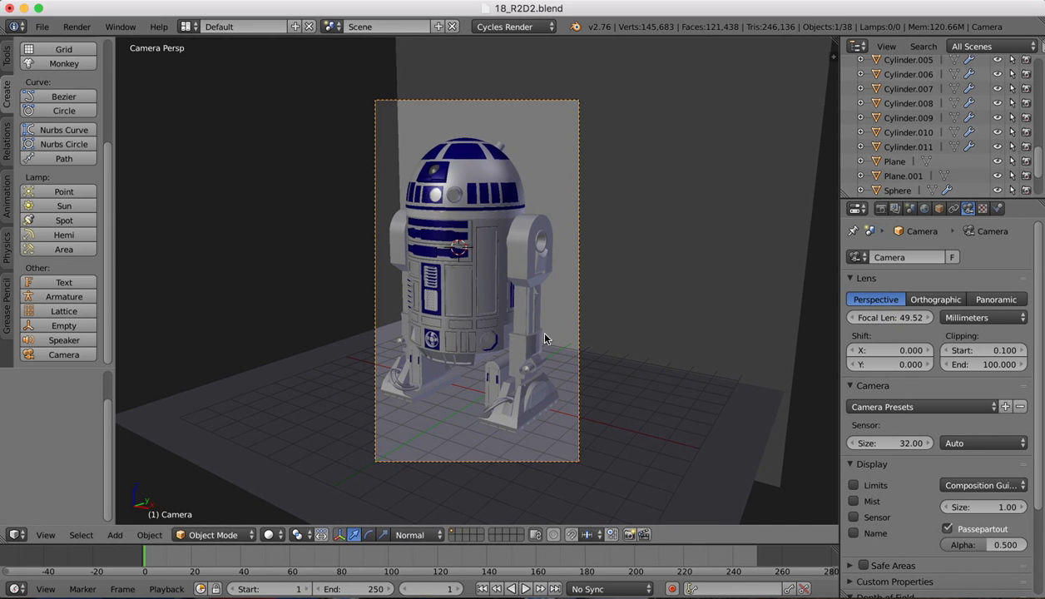
{"action": "key", "text": "g"}
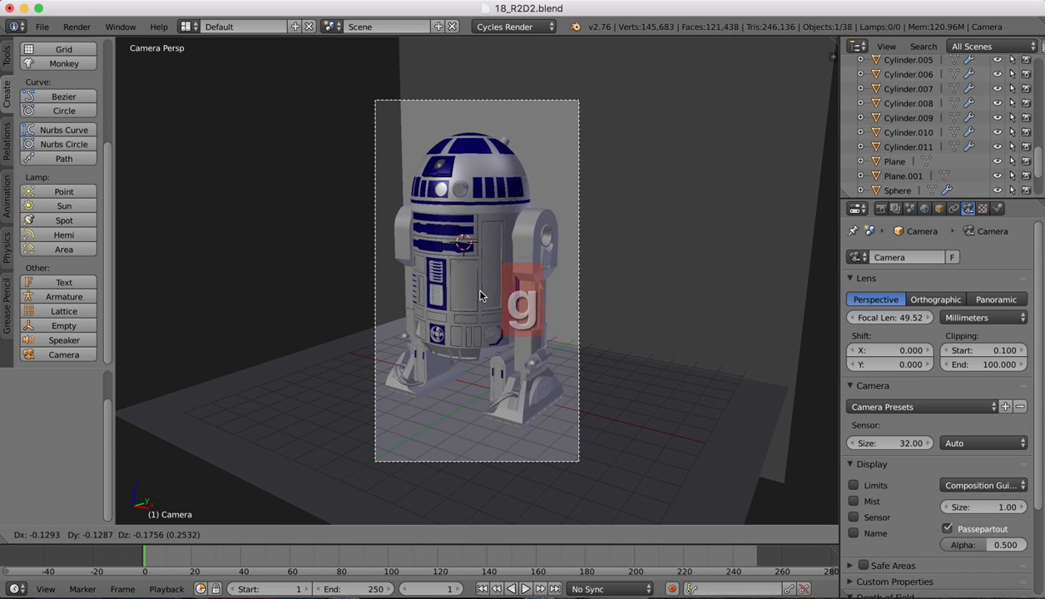
{"action": "left_click", "coordinate": [478, 295]}
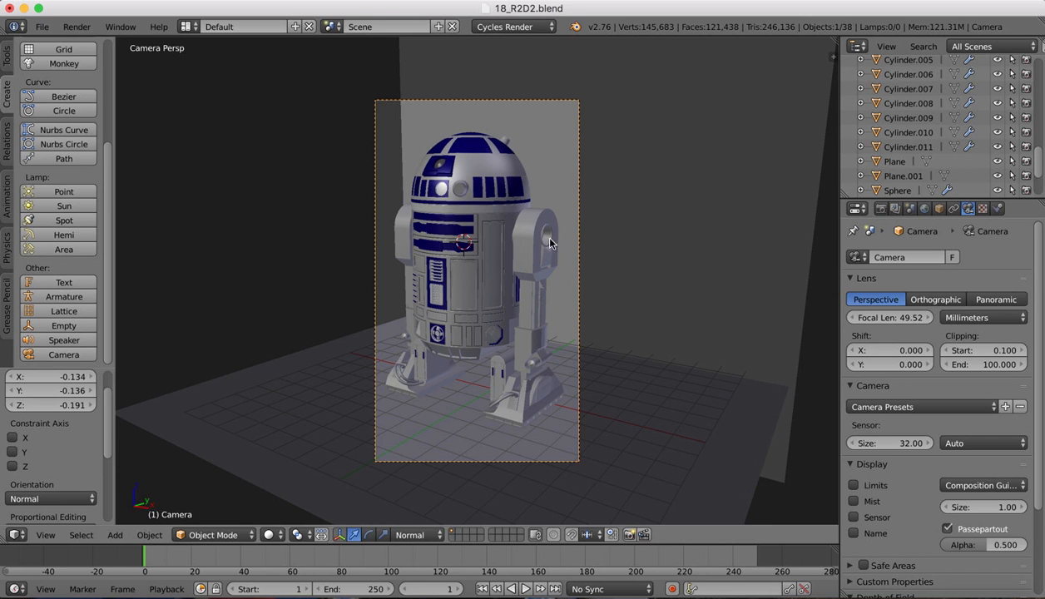
Slide the back wall plane about -5.458 along its X axis behind the droid and scale it narrower along X
{"action": "right_click", "coordinate": [672, 249]}
{"action": "left_click_drag", "start_coordinate": [617, 230], "coordinate": [528, 206]}
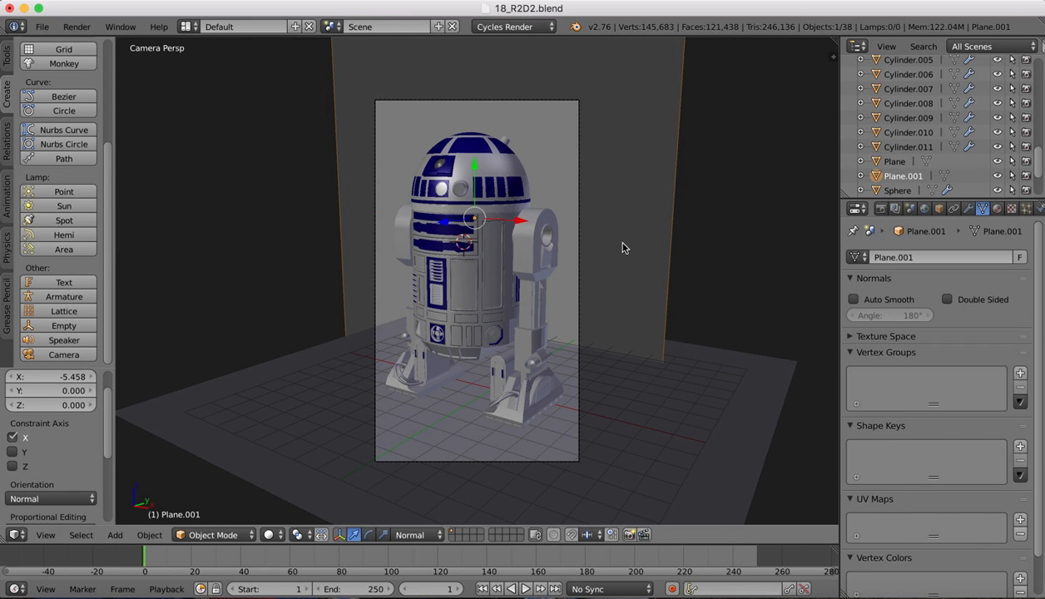
{"action": "left_click", "coordinate": [383, 535]}
{"action": "mouse_move", "coordinate": [520, 220]}
{"action": "left_mouse_down"}
{"action": "mouse_move", "coordinate": [497, 214]}
{"action": "mouse_move", "coordinate": [508, 223]}
{"action": "left_mouse_up"}
{"action": "left_click", "coordinate": [353, 535]}
Shift the floor plane about -1.644 along its X axis and widen it along X by a factor of about 1.809
{"action": "right_click", "coordinate": [773, 452]}
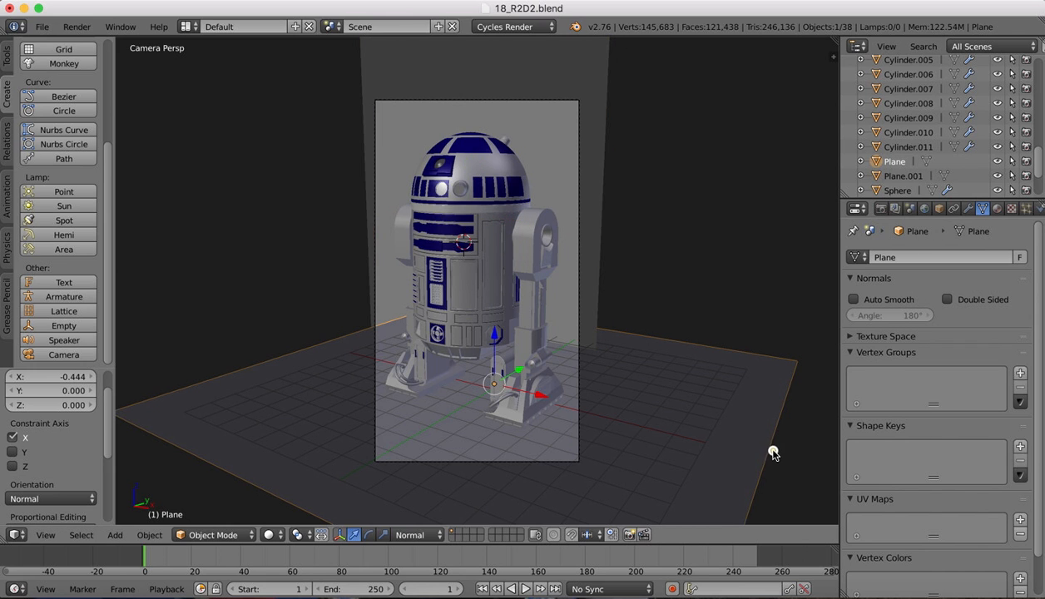
{"action": "left_click", "coordinate": [383, 535]}
{"action": "left_click_drag", "start_coordinate": [543, 404], "coordinate": [506, 373]}
{"action": "left_click", "coordinate": [355, 537]}
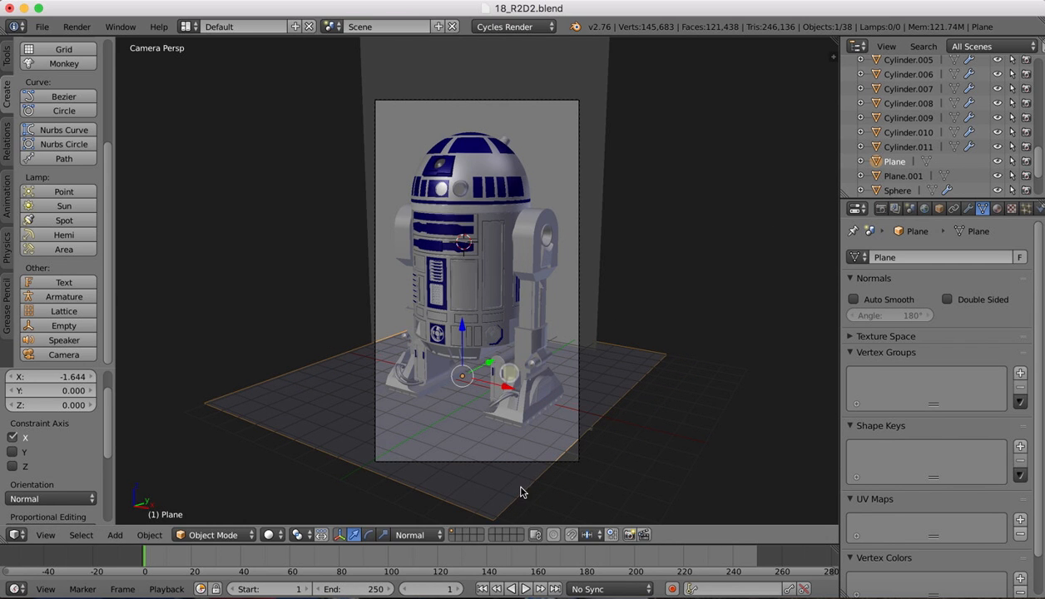
{"action": "left_click", "coordinate": [382, 535]}
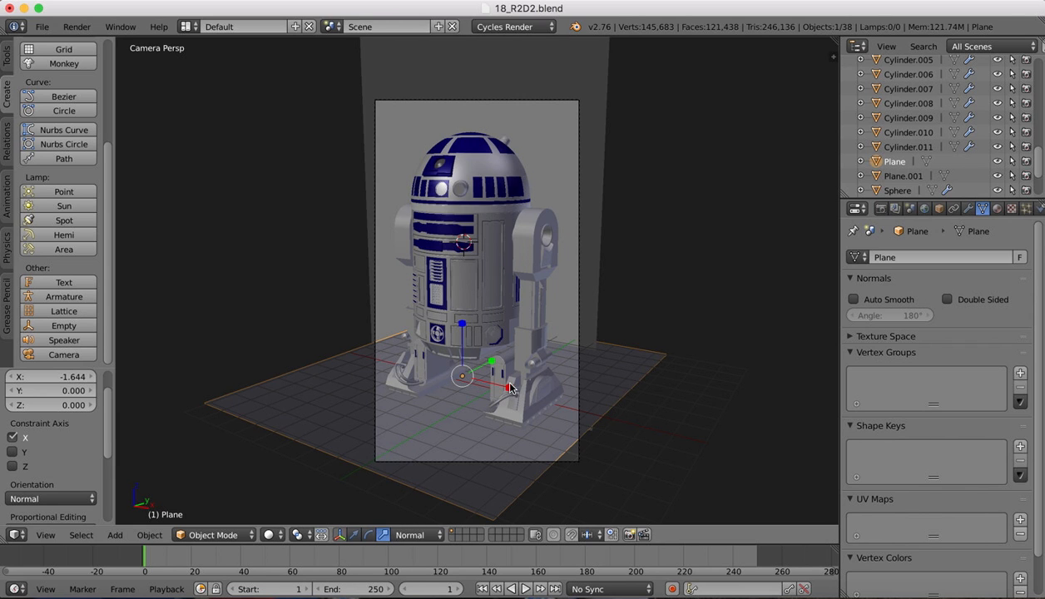
{"action": "left_click_drag", "start_coordinate": [508, 391], "coordinate": [545, 396]}
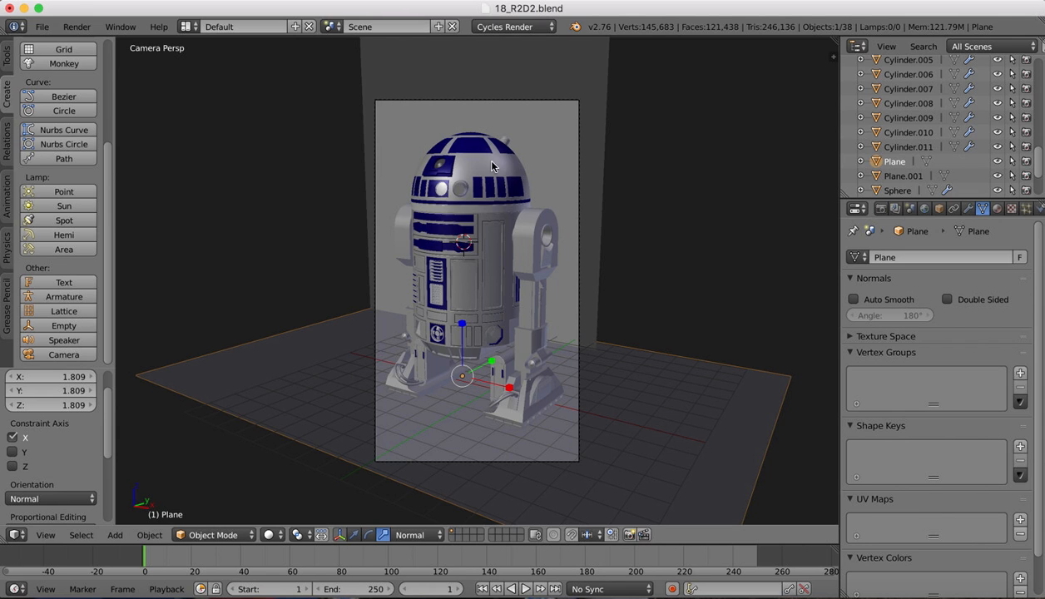
Move the camera by about (-0.135, -0.120, -0.122) to adjust the droid's position in the frame
{"action": "right_click", "coordinate": [450, 104]}
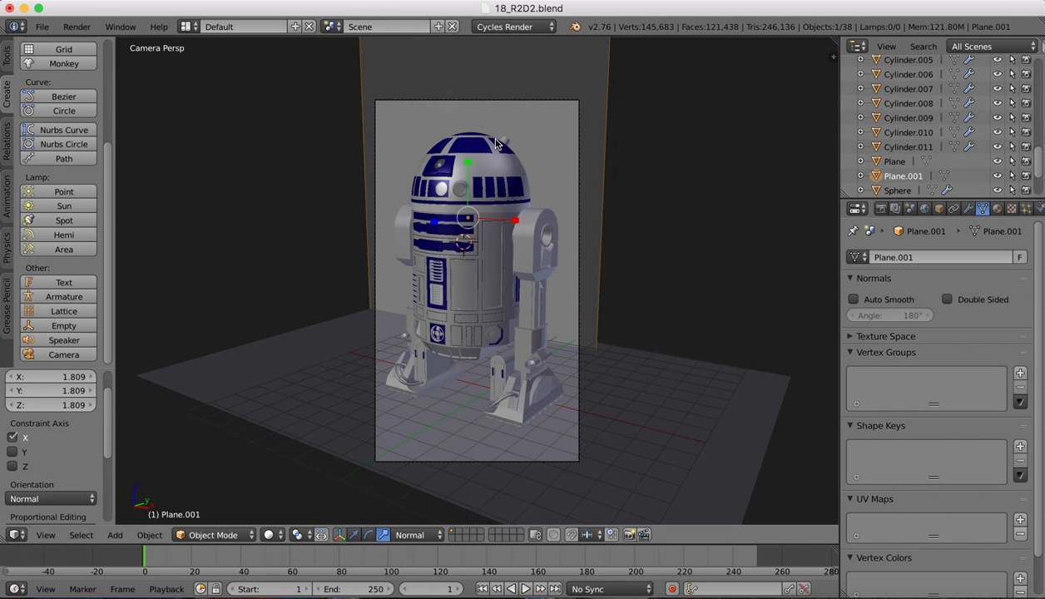
{"action": "right_click", "coordinate": [375, 147]}
{"action": "key", "text": "g"}
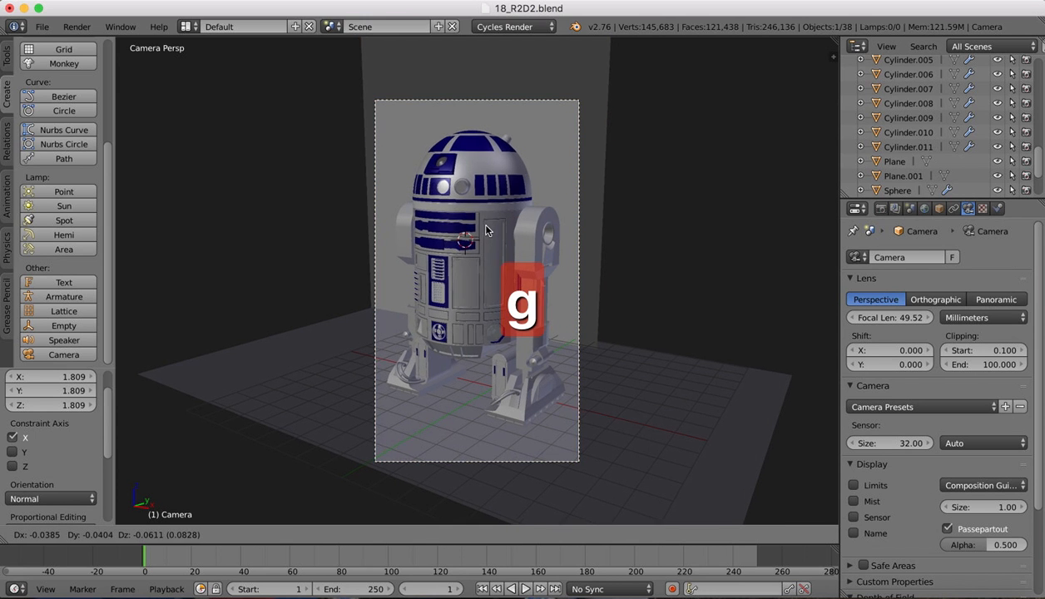
{"action": "left_click", "coordinate": [480, 228]}
Rotate the camera about -12.288° around global Z and move it by about (-3.890, -1.552, -0.069) to recentre the droid
{"action": "key", "text": "r"}
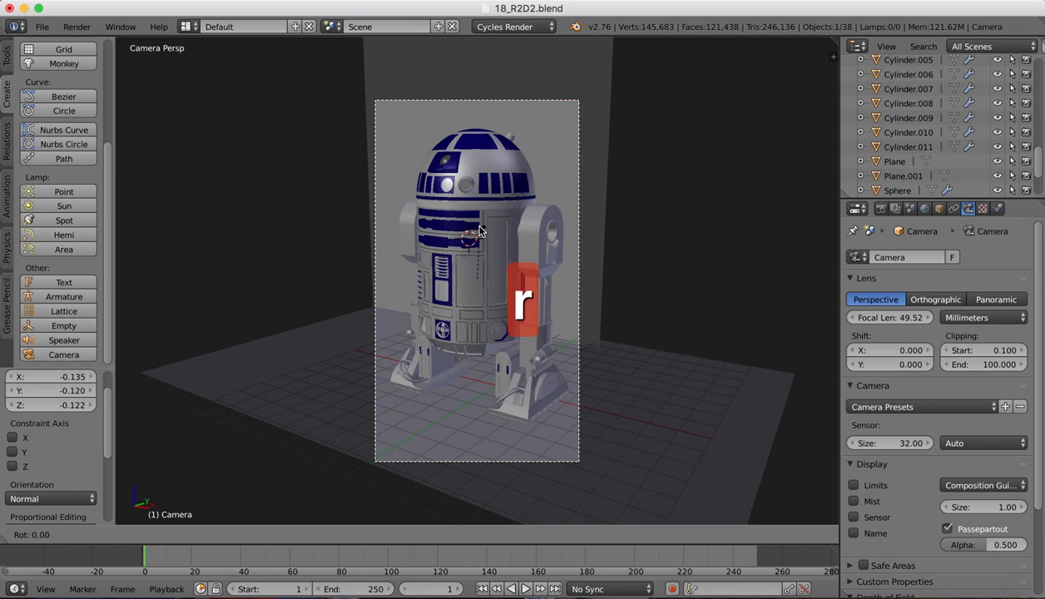
{"action": "key", "text": "x"}
{"action": "key", "text": "z"}
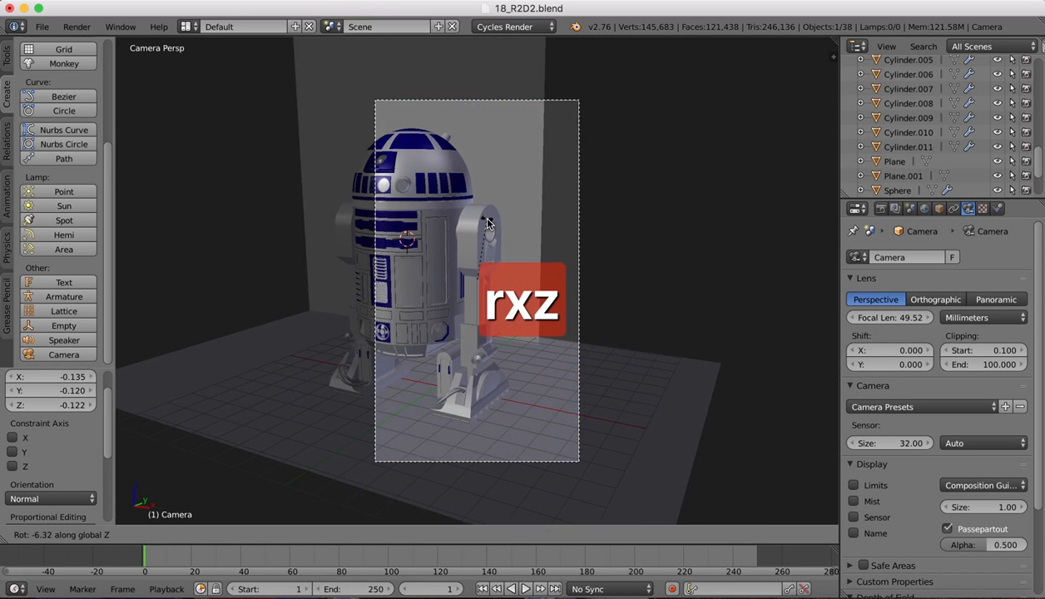
{"action": "left_click", "coordinate": [493, 222]}
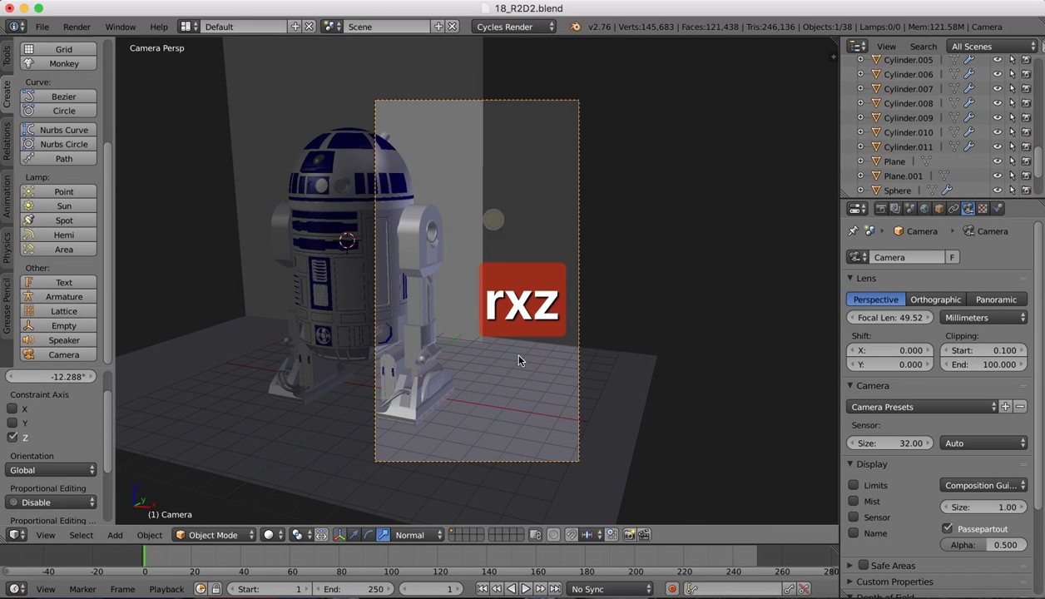
{"action": "key", "text": "g"}
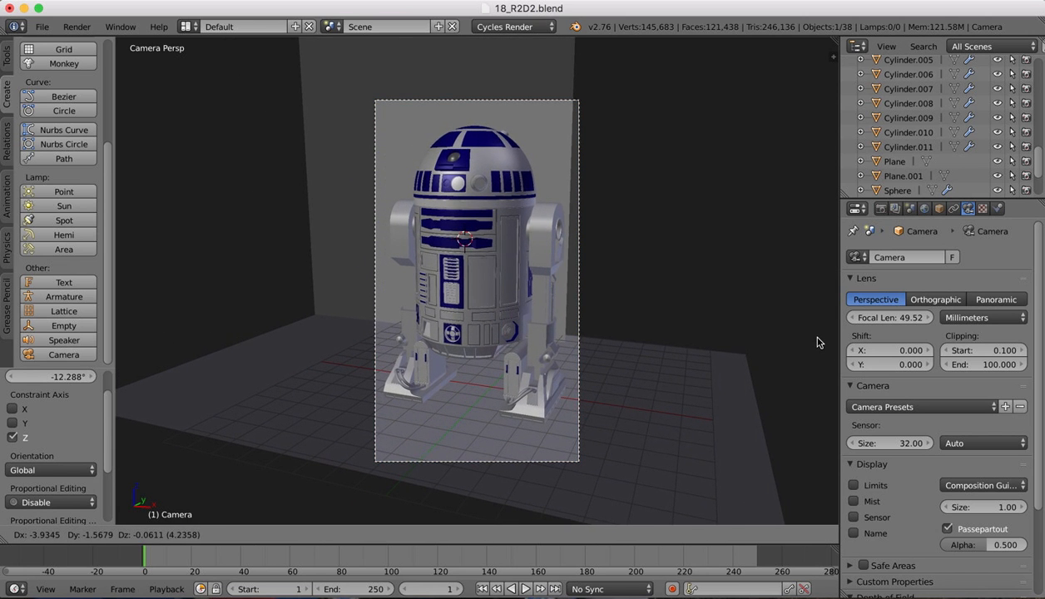
{"action": "left_click", "coordinate": [821, 343]}
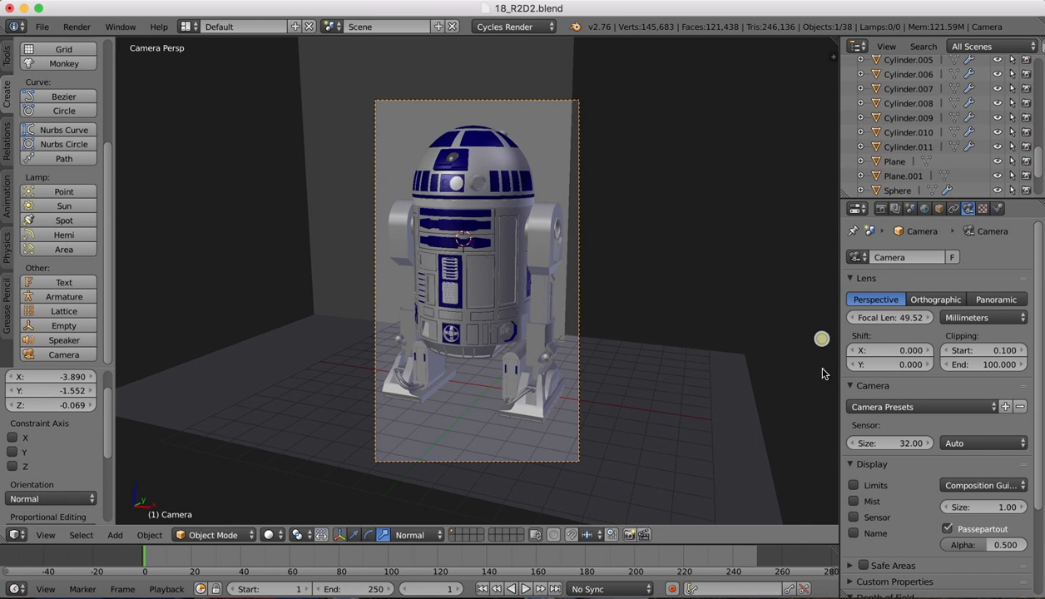
Move the back wall plane about 2.877 along its X axis so it fills the background of the camera frame
{"action": "right_click", "coordinate": [347, 162]}
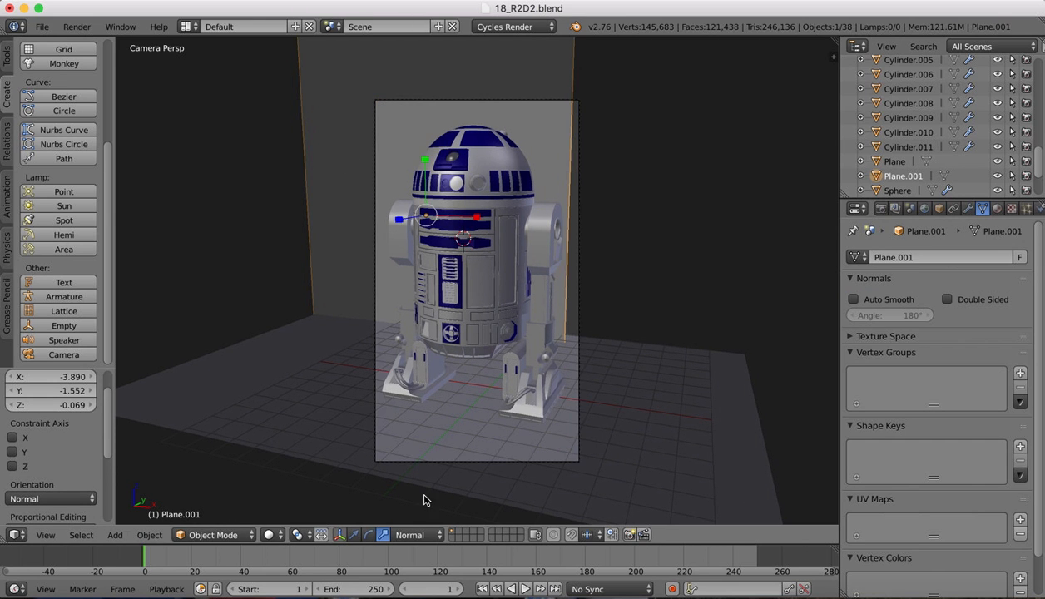
{"action": "left_click_drag", "start_coordinate": [476, 217], "coordinate": [511, 212]}
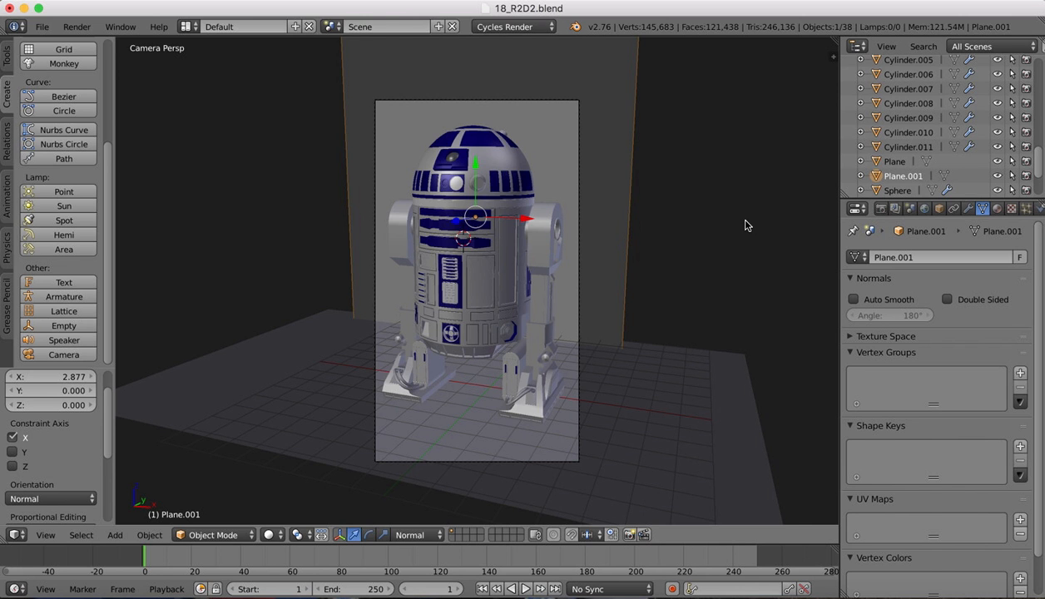
Leave the camera view and switch the viewport shading to Rendered for an angled view of the scene
{"action": "key", "text": "KP_0"}
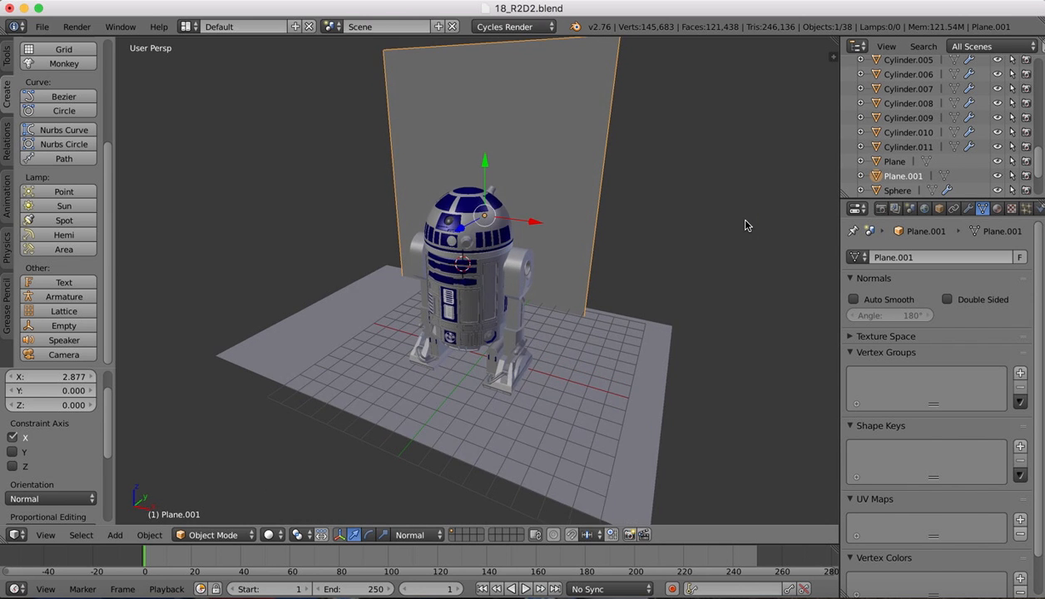
{"action": "middle_click_drag", "start_coordinate": [746, 221], "coordinate": [644, 250]}
{"action": "left_click", "coordinate": [268, 535]}
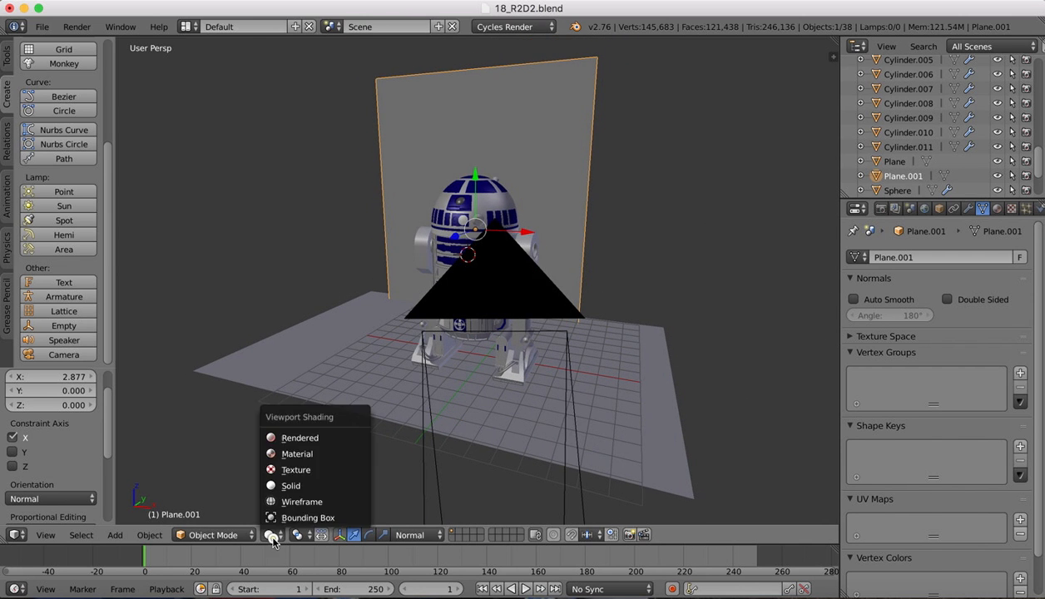
{"action": "left_click", "coordinate": [280, 434]}
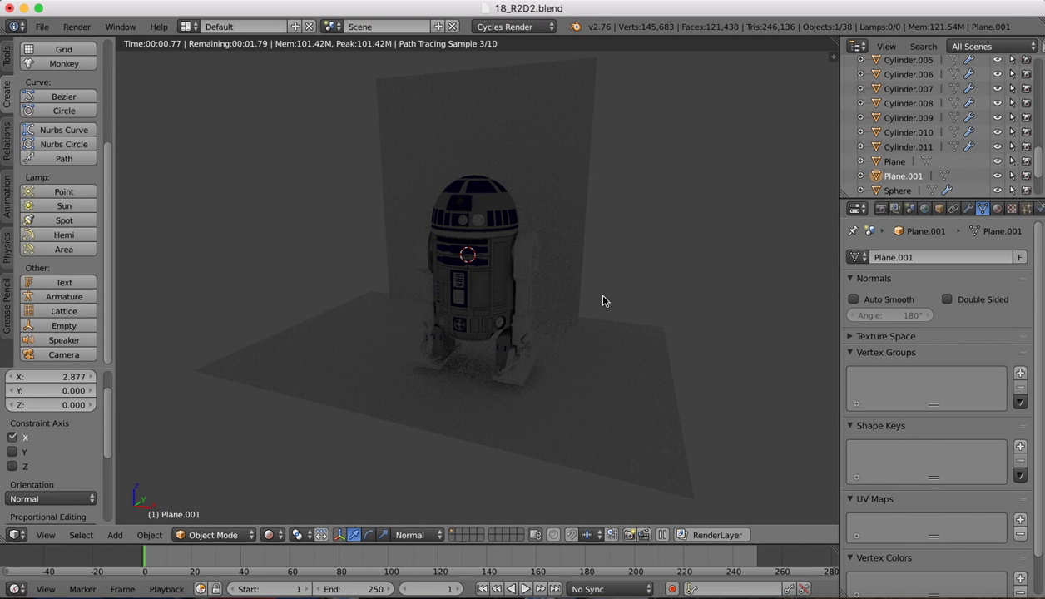
Enable nodes for the world surface and set its Background color to black
{"action": "left_click", "coordinate": [939, 208]}
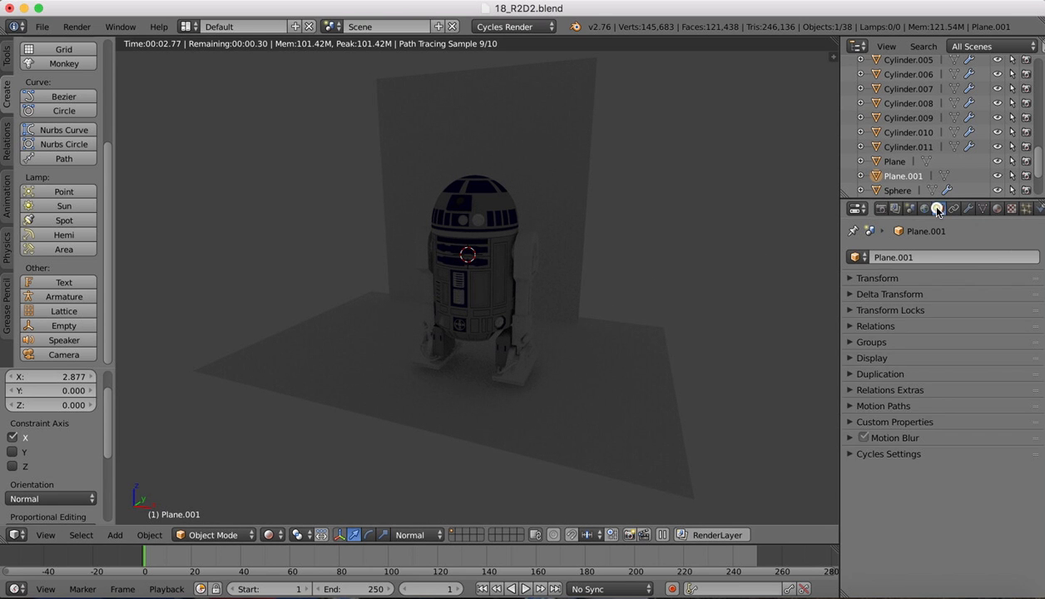
{"action": "left_click", "coordinate": [924, 208]}
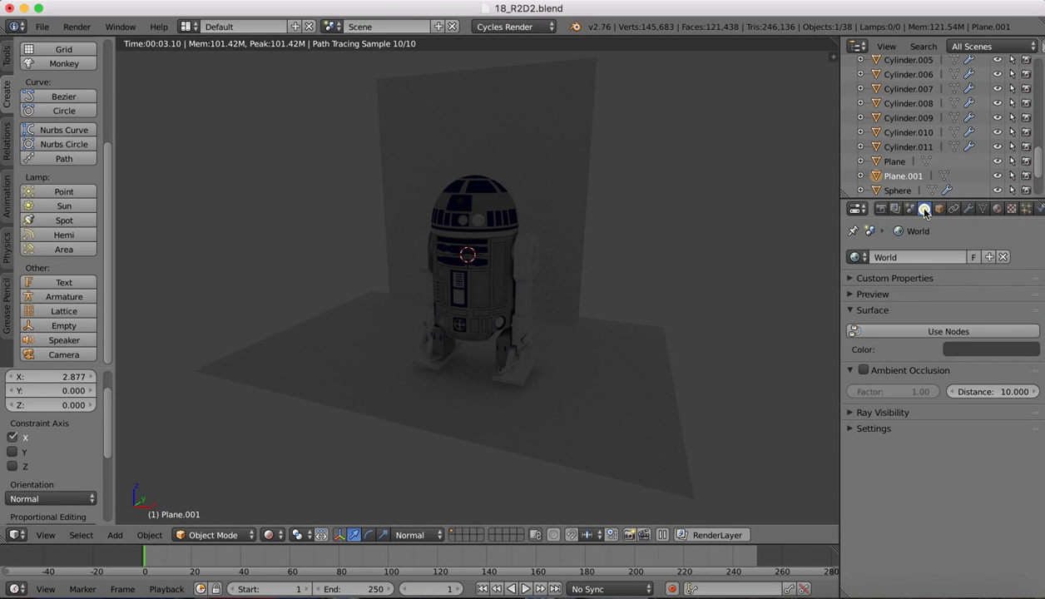
{"action": "left_click", "coordinate": [893, 331]}
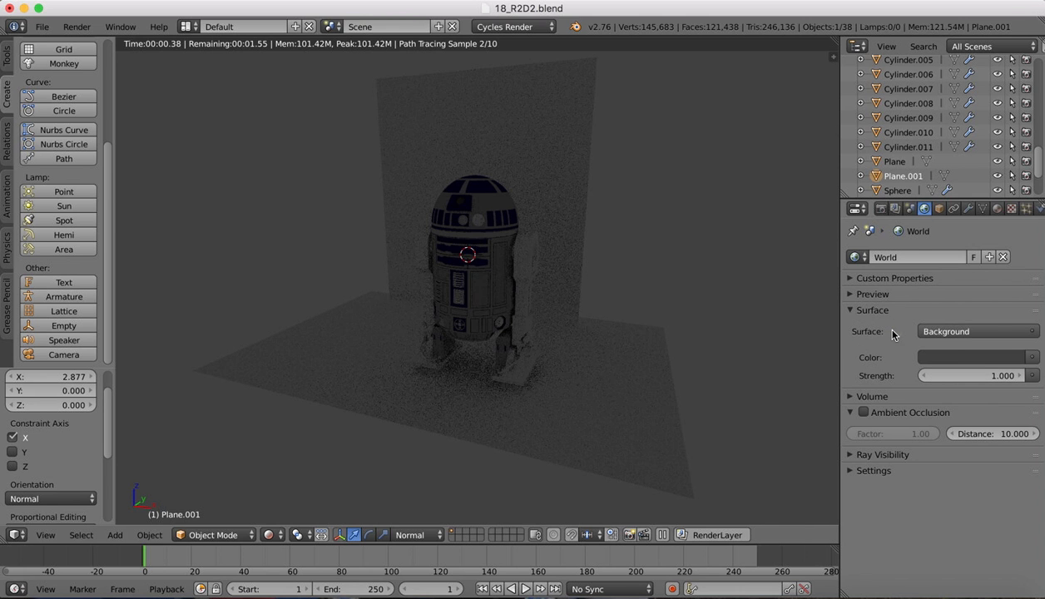
{"action": "left_click", "coordinate": [942, 356]}
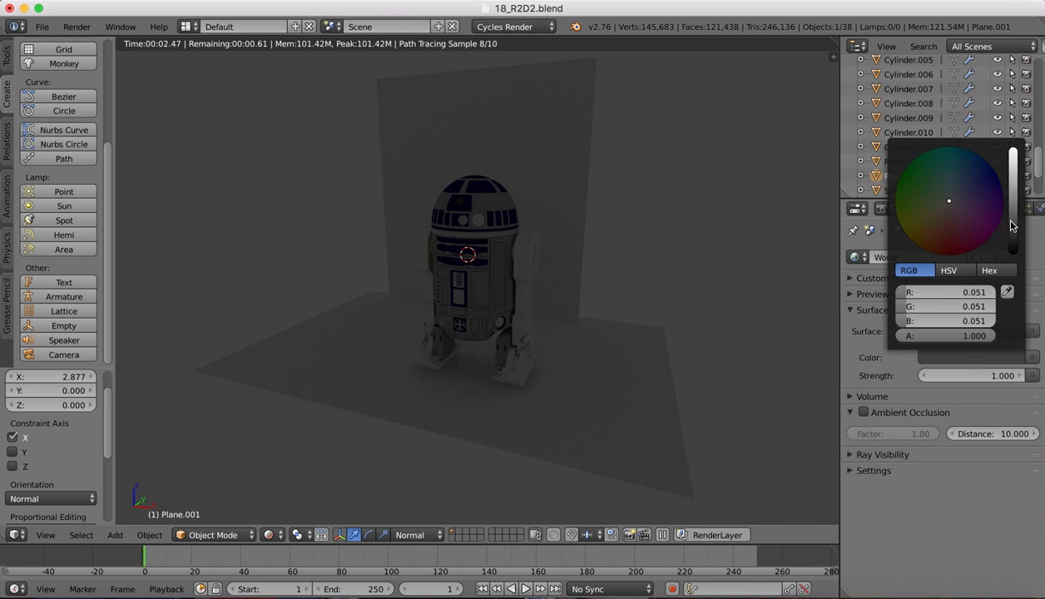
{"action": "left_click_drag", "start_coordinate": [1012, 224], "coordinate": [1012, 251]}
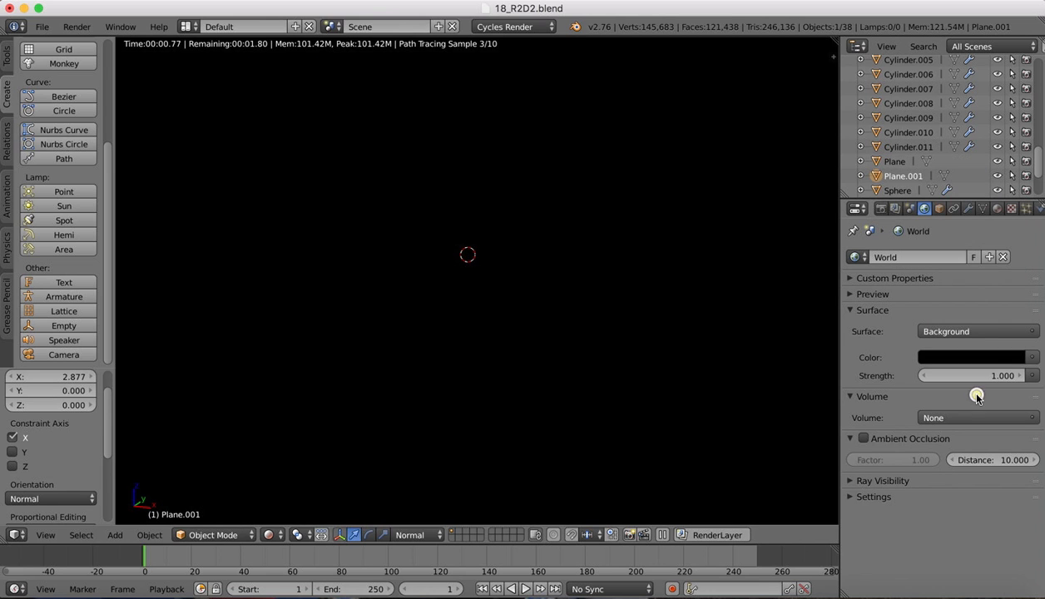
{"action": "left_click", "coordinate": [848, 397]}
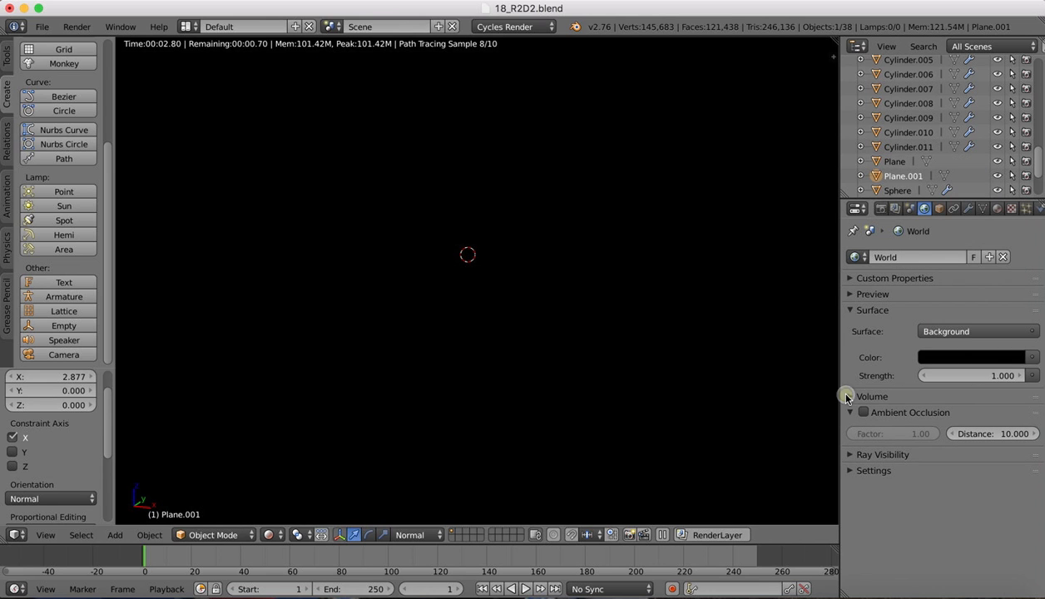
Use an Environment Texture for the world background color and load 08.jpg from the Desktop's Stock images/Environment Maps folder
{"action": "left_click", "coordinate": [1032, 357]}
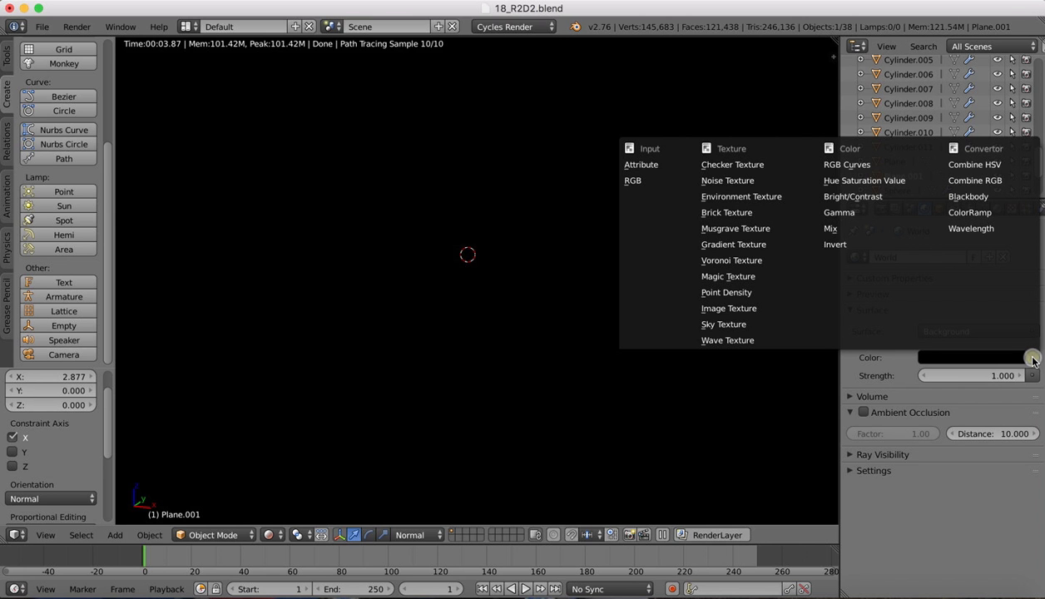
{"action": "left_click", "coordinate": [758, 197]}
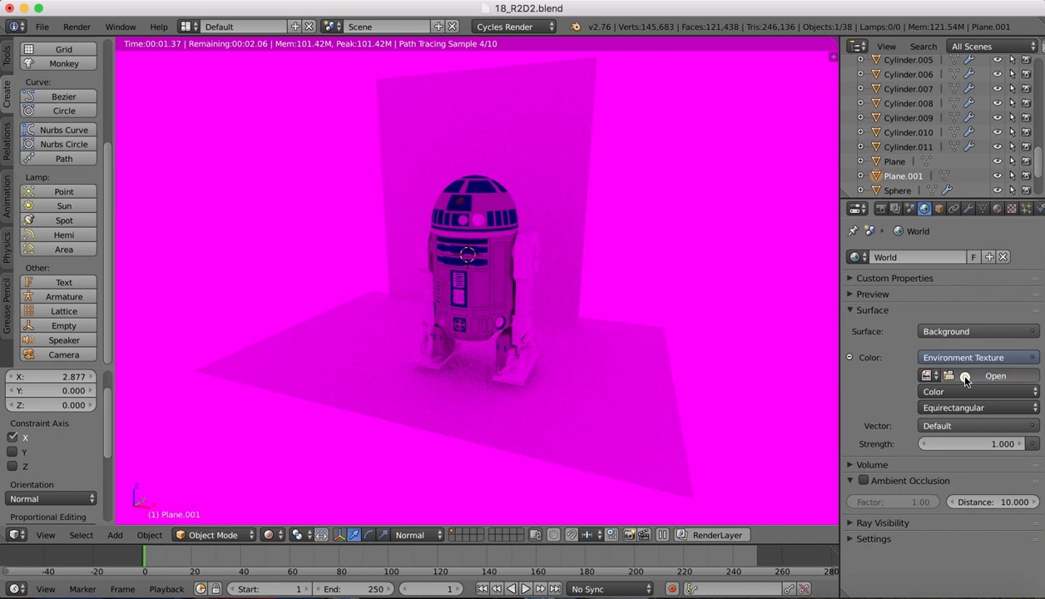
{"action": "left_click", "coordinate": [946, 372]}
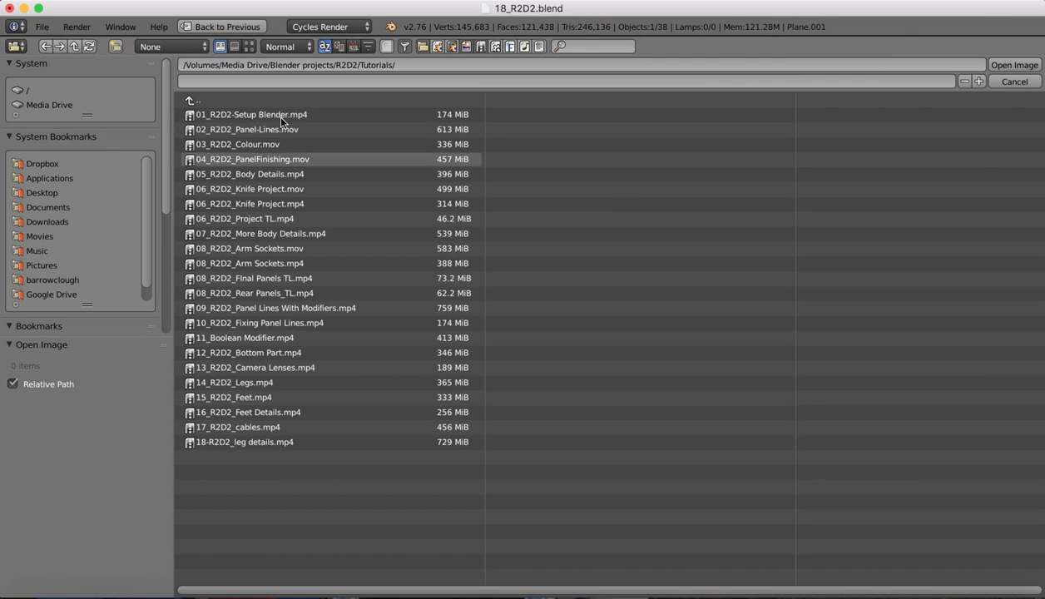
{"action": "left_click", "coordinate": [44, 193]}
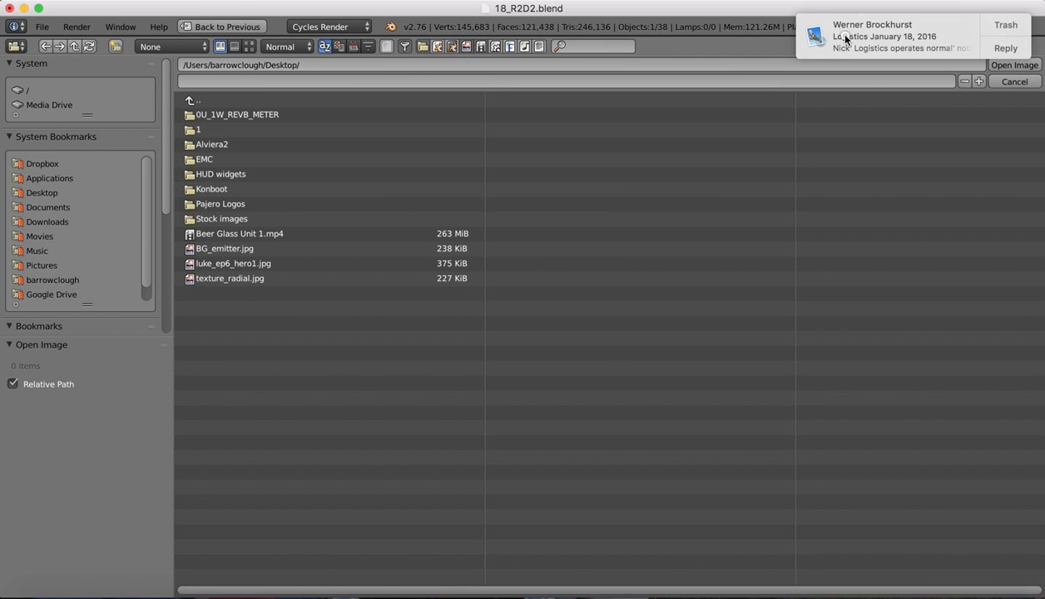
{"action": "left_click", "coordinate": [187, 222]}
{"action": "left_click", "coordinate": [233, 159]}
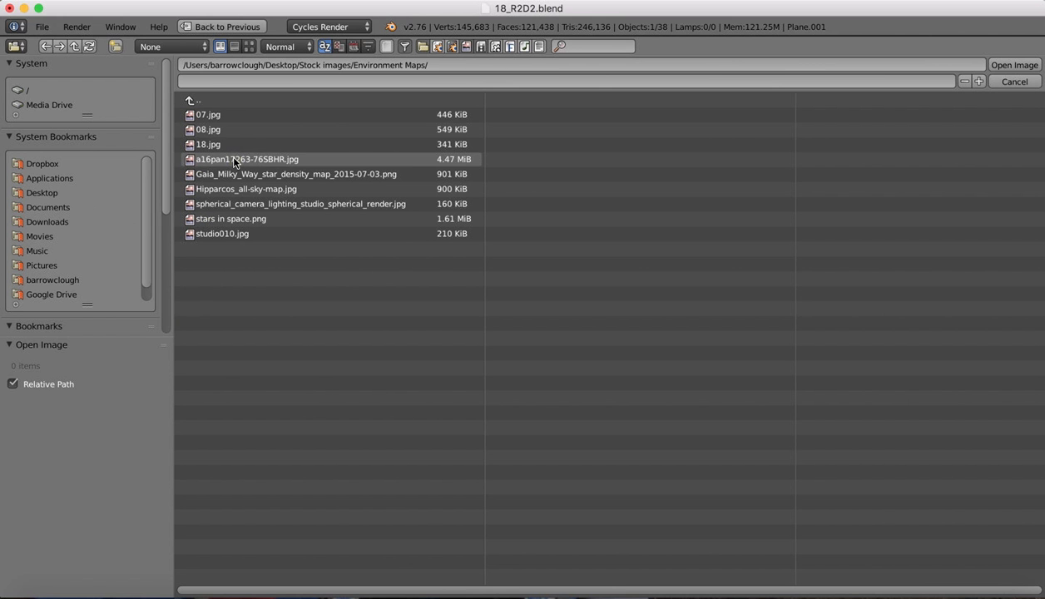
{"action": "left_click", "coordinate": [249, 47]}
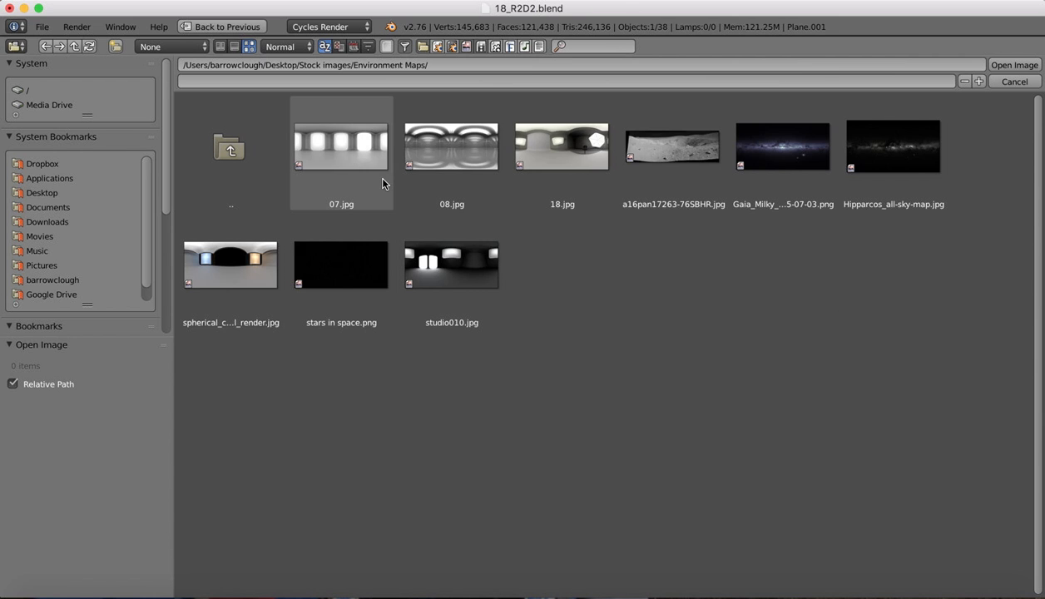
{"action": "double_click", "coordinate": [449, 143]}
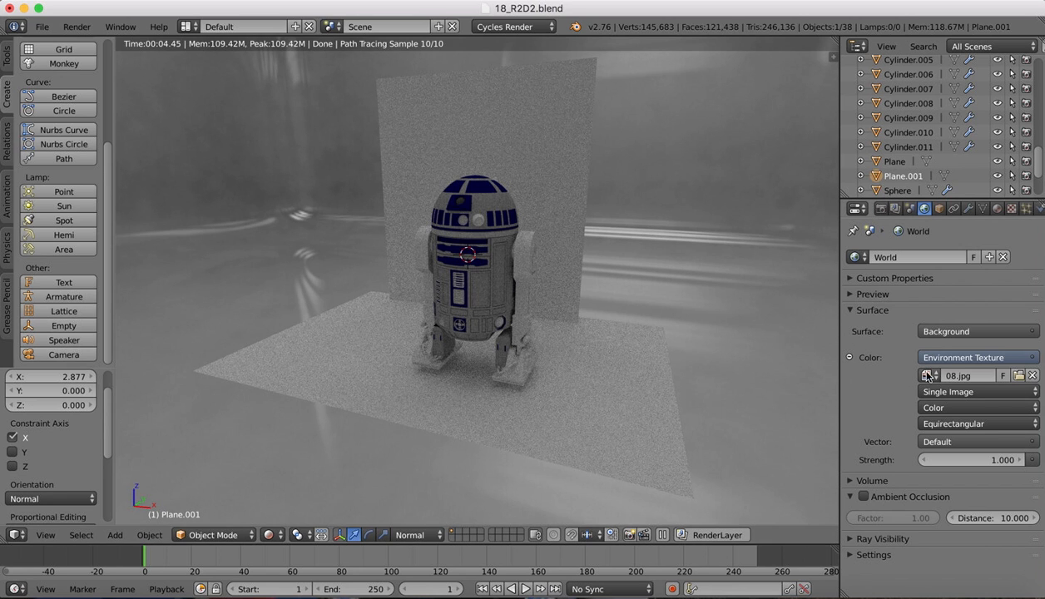
Try studio010.jpg from the Environment Maps folder as the world's environment texture image
{"action": "left_click", "coordinate": [1017, 376]}
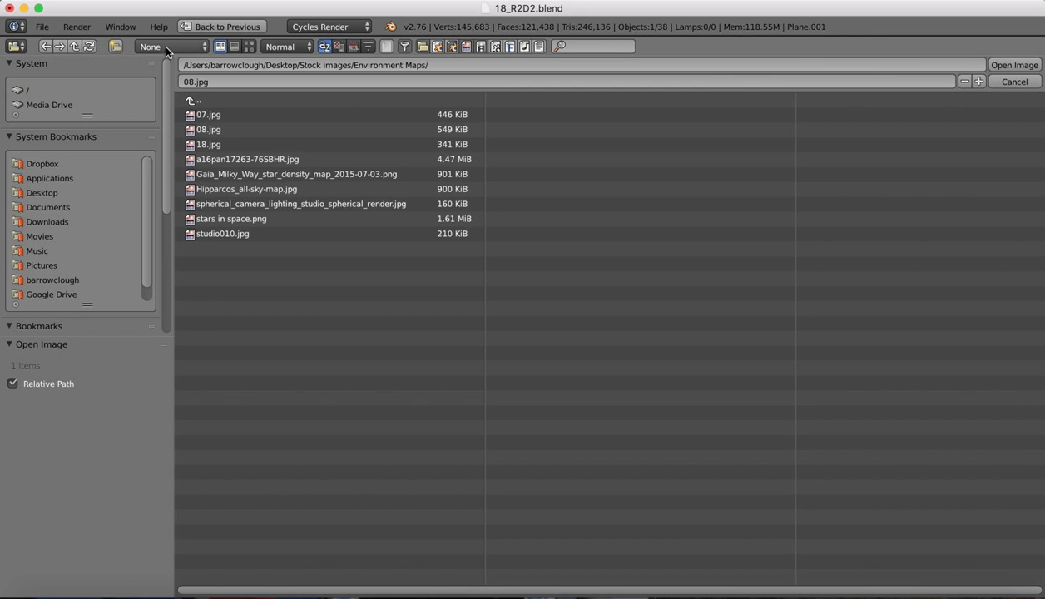
{"action": "left_click", "coordinate": [248, 48]}
{"action": "double_click", "coordinate": [452, 249]}
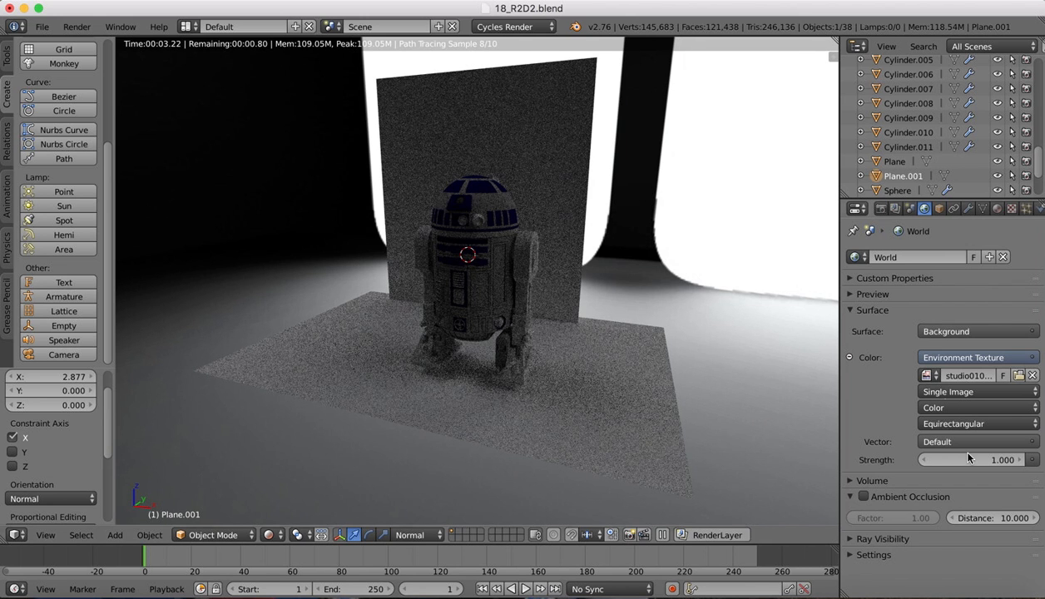
Try spherical_camera_lighting_studio_spherical_render.jpg as the world's environment texture image
{"action": "left_click", "coordinate": [1019, 377]}
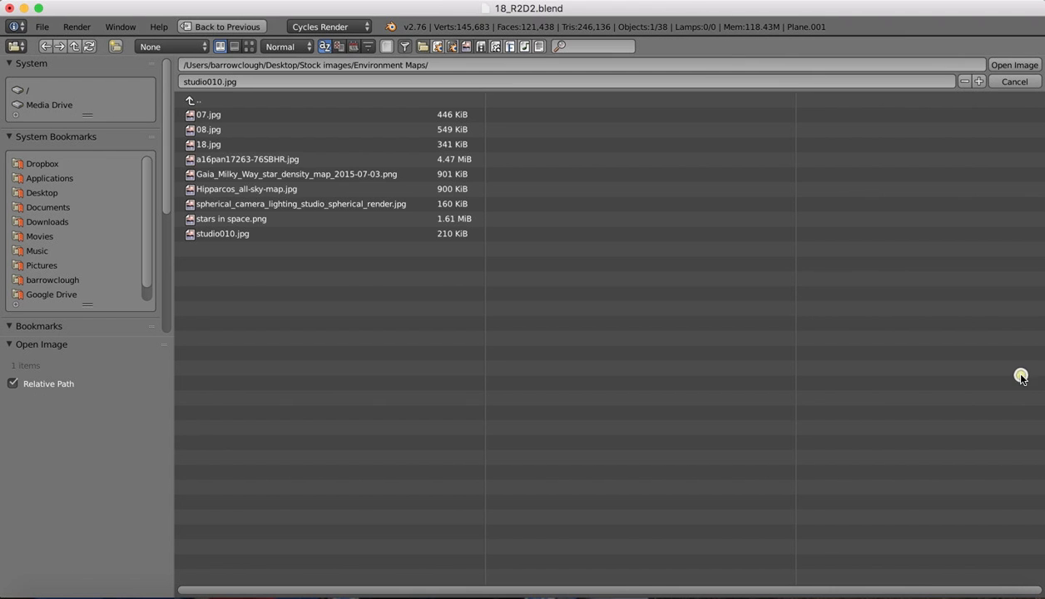
{"action": "left_click", "coordinate": [248, 47]}
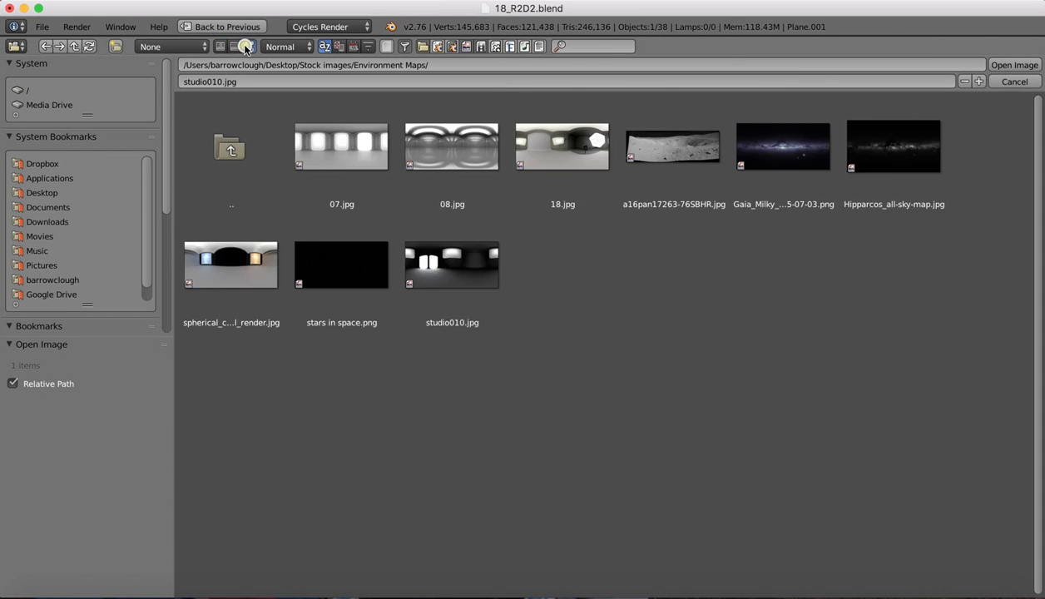
{"action": "double_click", "coordinate": [233, 291]}
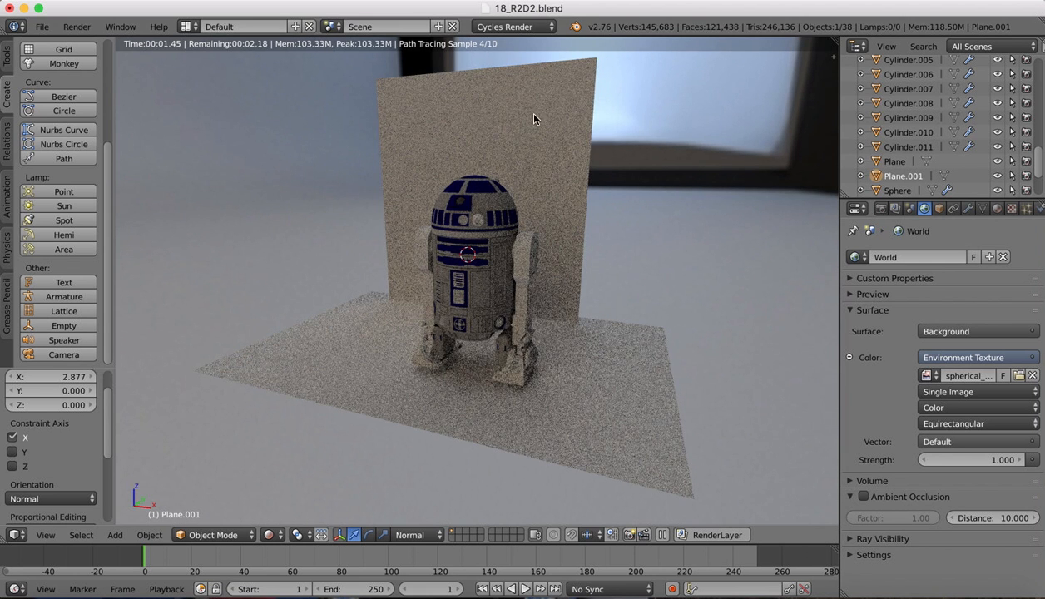
Load 18.jpg from the Environment Maps folder as the world's environment texture image
{"action": "left_click", "coordinate": [1019, 376]}
{"action": "left_click", "coordinate": [250, 48]}
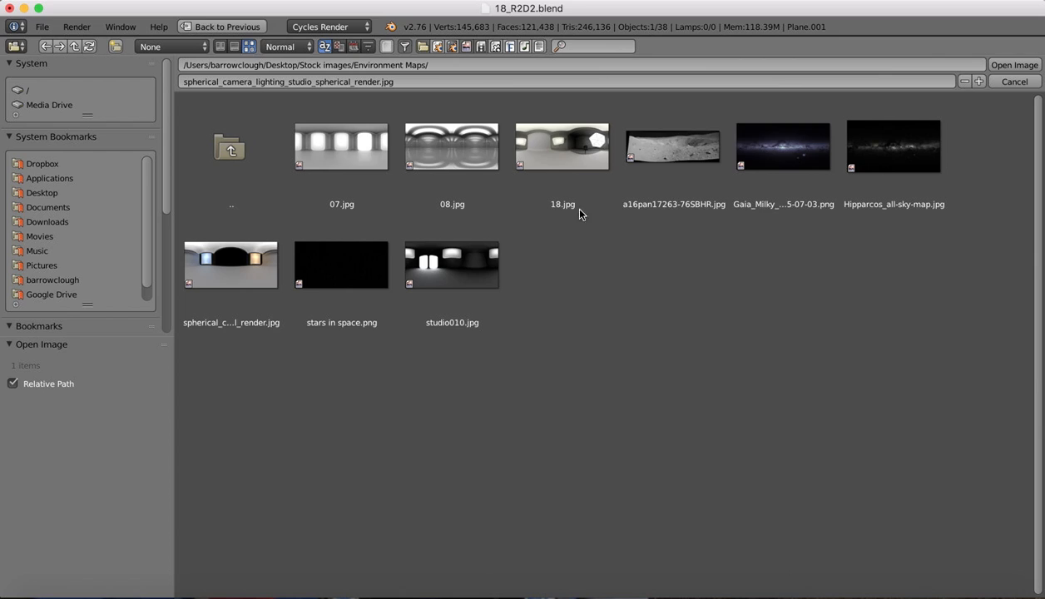
{"action": "double_click", "coordinate": [569, 166]}
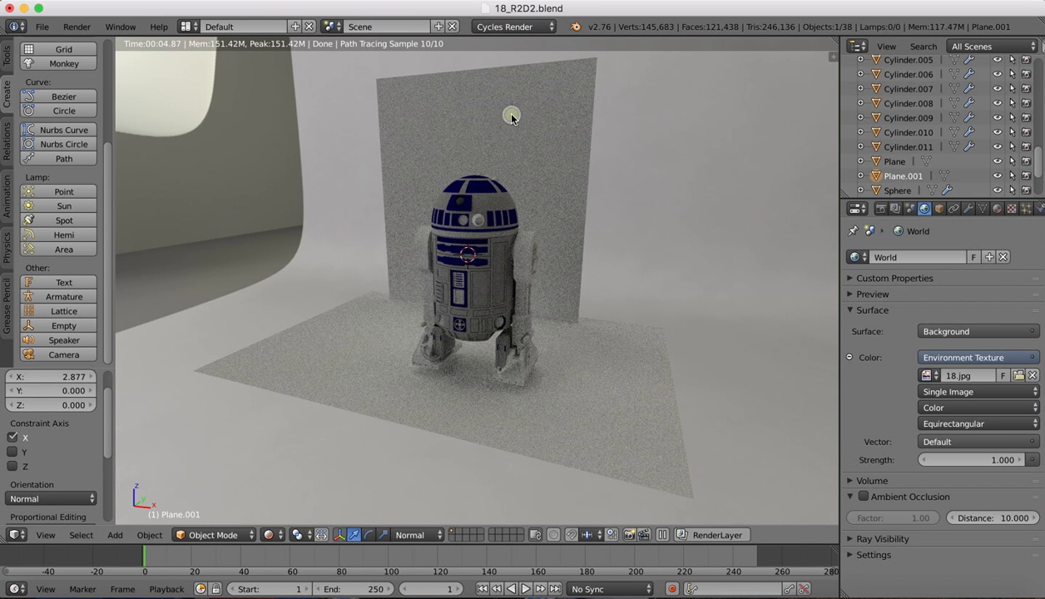
Temporarily hide the wall and floor planes to inspect the rendered droid through the camera without them
{"action": "left_click", "coordinate": [998, 175]}
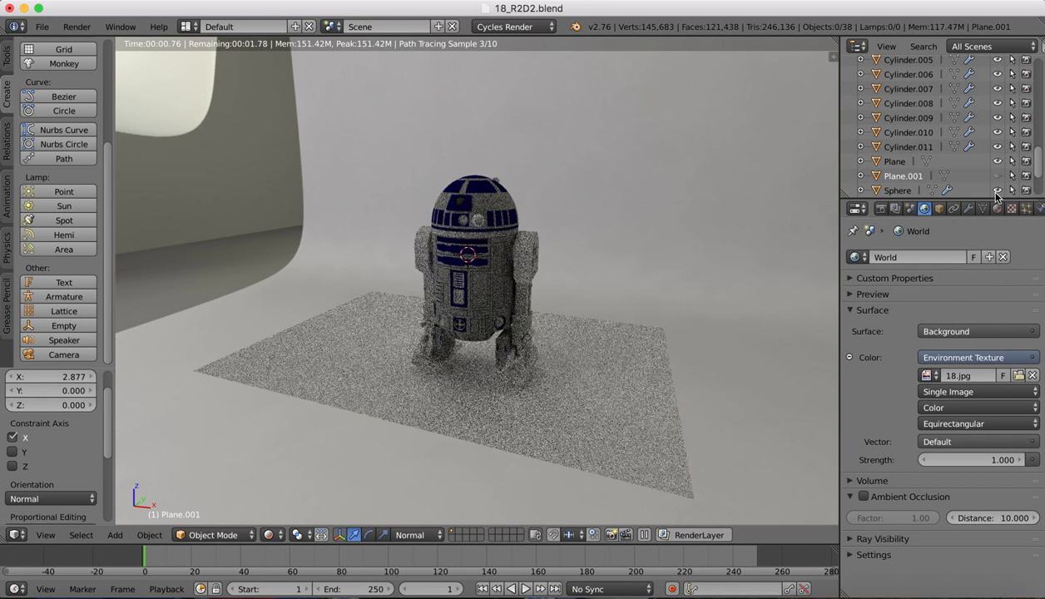
{"action": "left_click", "coordinate": [998, 162]}
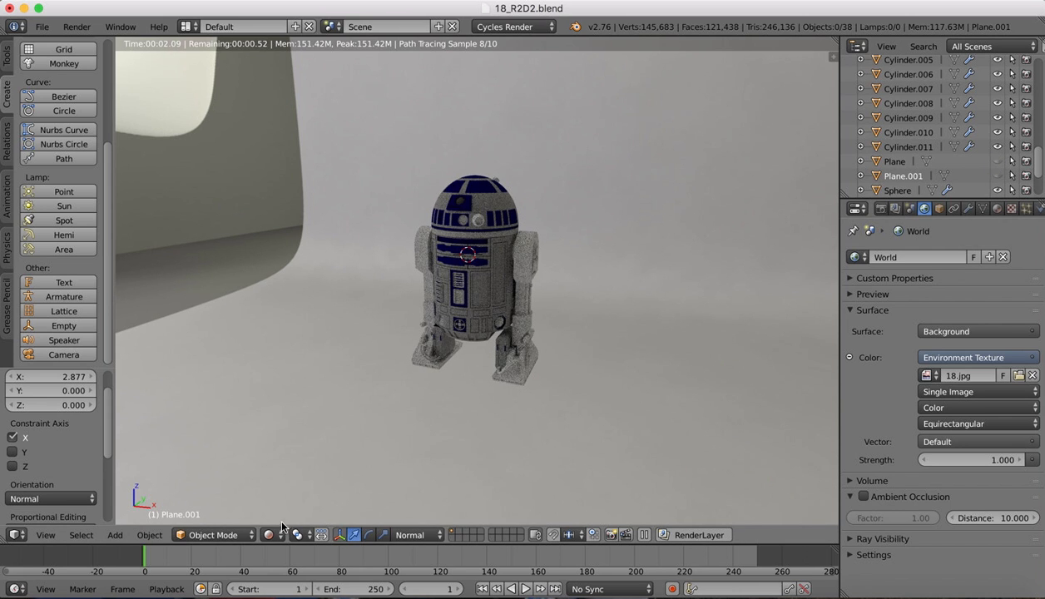
{"action": "left_click", "coordinate": [48, 535]}
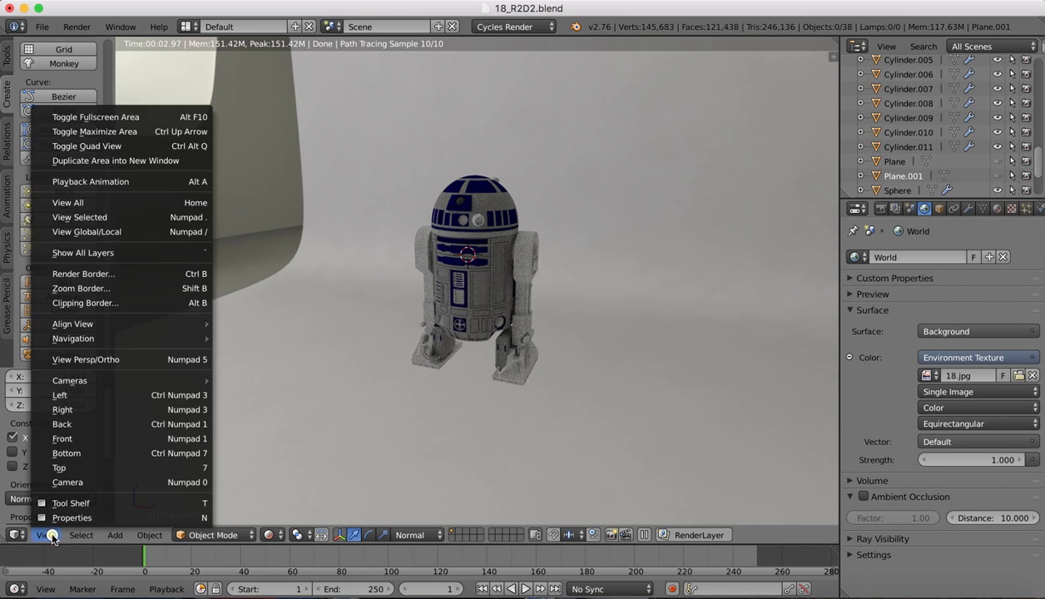
{"action": "left_click", "coordinate": [63, 482]}
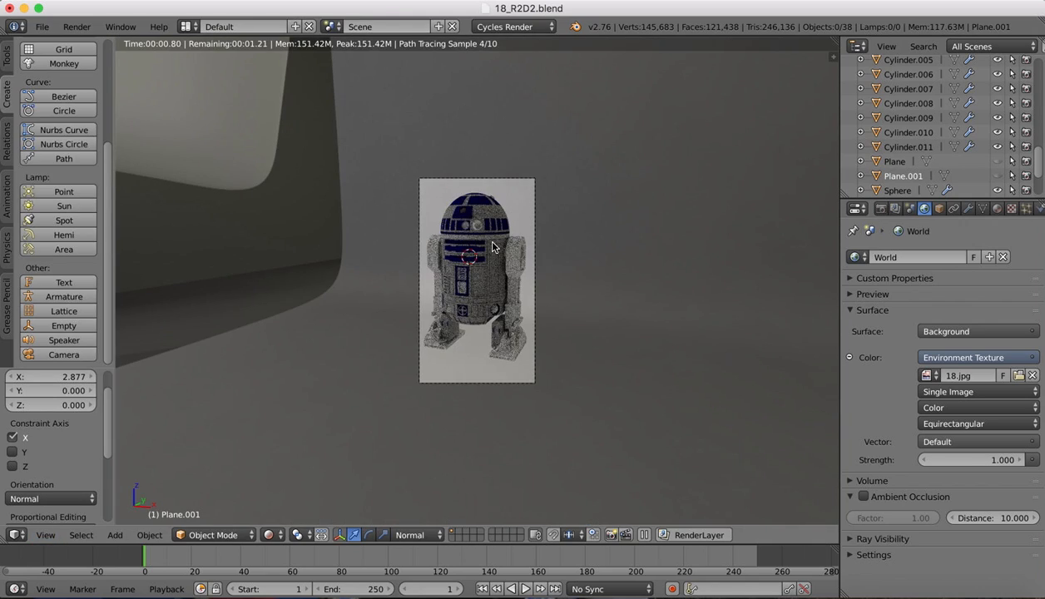
{"action": "scroll", "coordinate": [478, 260], "scroll_direction": "up", "scroll_amount": 5}
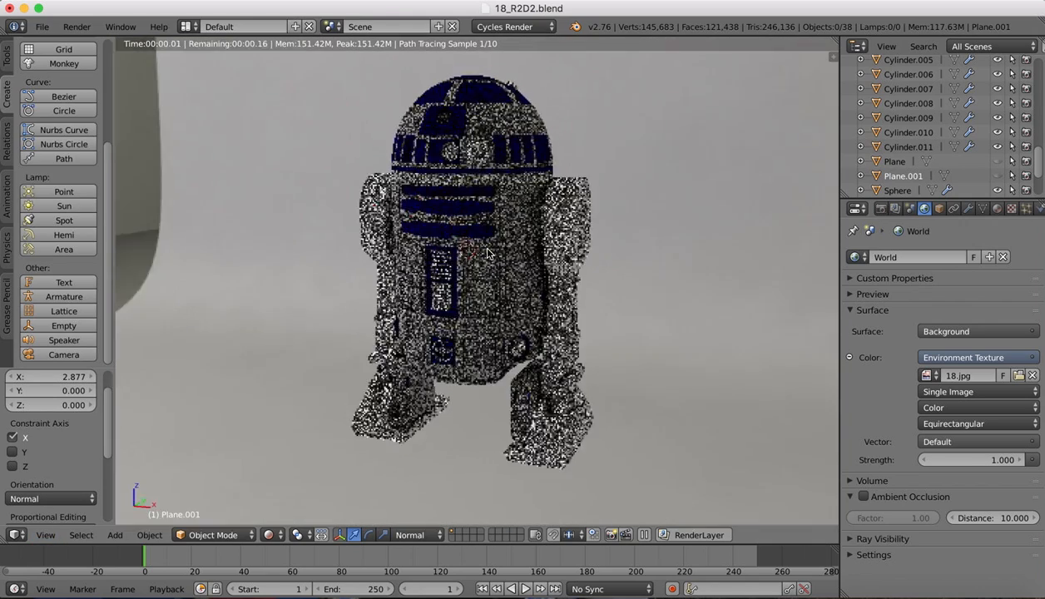
{"action": "scroll", "coordinate": [488, 254], "scroll_direction": "down", "scroll_amount": 5}
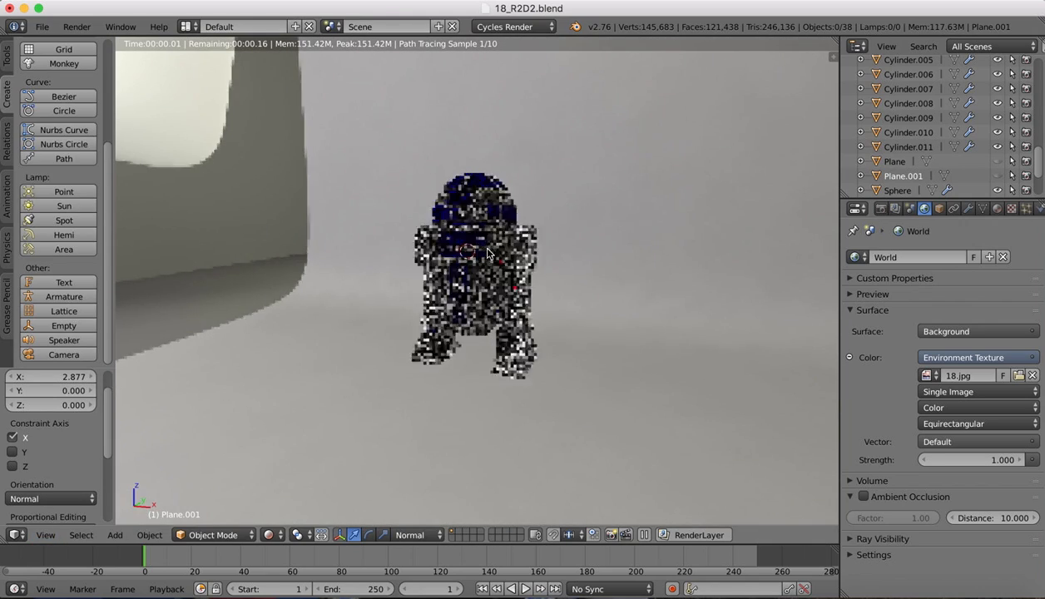
{"action": "left_click", "coordinate": [46, 535]}
{"action": "left_click", "coordinate": [61, 483]}
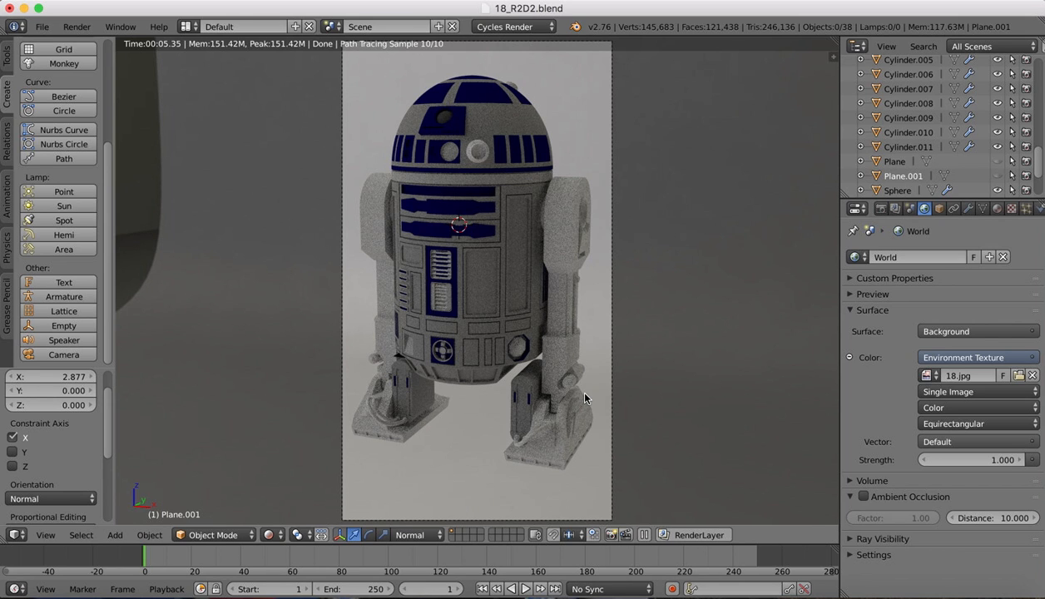
{"action": "left_click", "coordinate": [998, 161]}
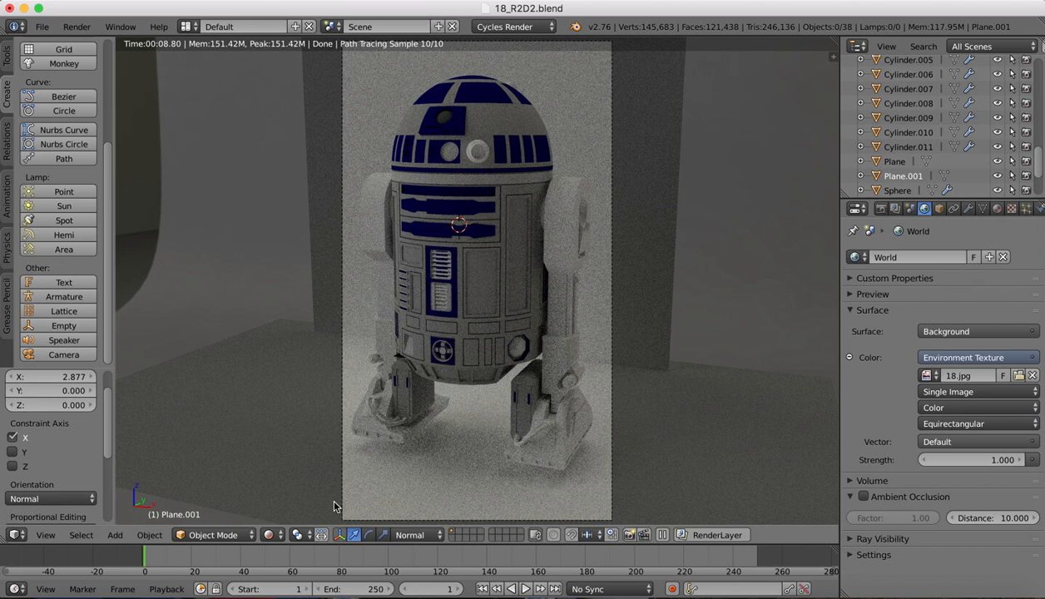
Switch the viewport to Solid shading and raise the floor plane about 0.416 along its Z axis to meet the droid's feet
{"action": "left_click", "coordinate": [269, 535]}
{"action": "left_click", "coordinate": [283, 487]}
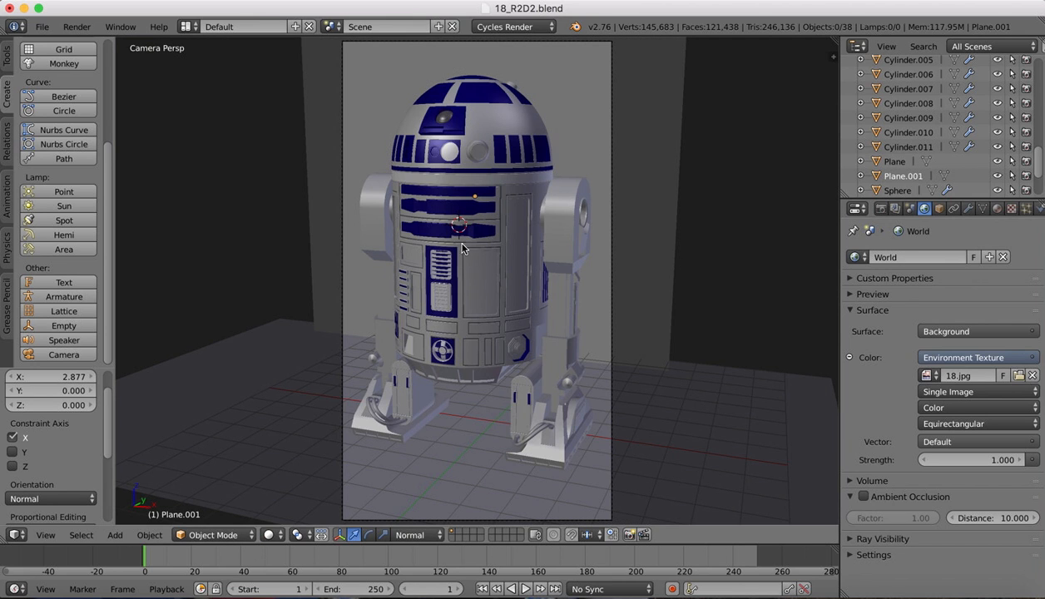
{"action": "scroll", "coordinate": [733, 254], "scroll_direction": "down", "scroll_amount": 4}
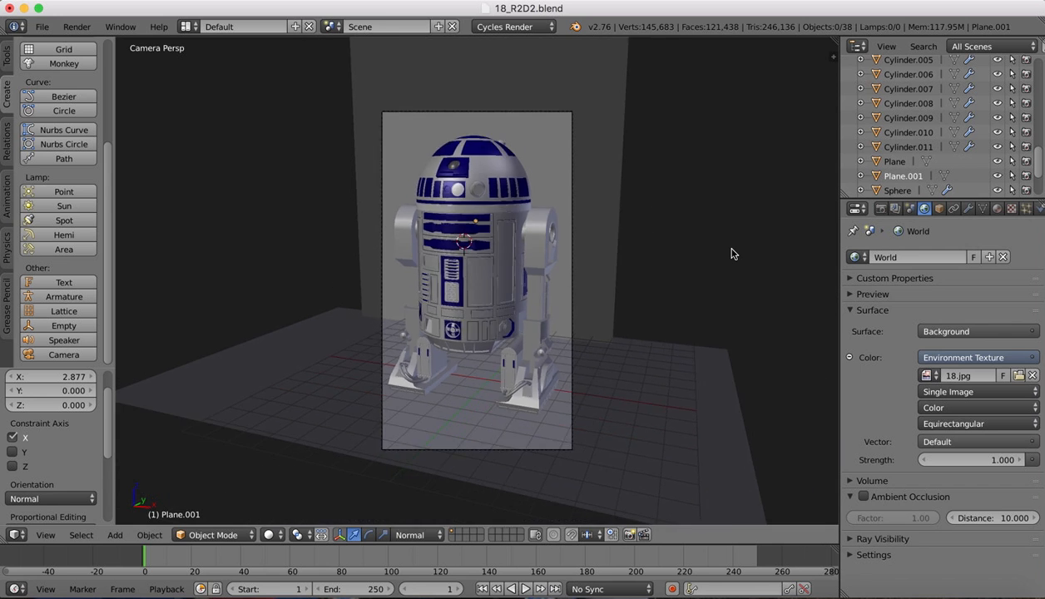
{"action": "scroll", "coordinate": [733, 253], "scroll_direction": "right", "scroll_amount": 10}
{"action": "scroll", "coordinate": [734, 254], "scroll_direction": "right", "scroll_amount": 6}
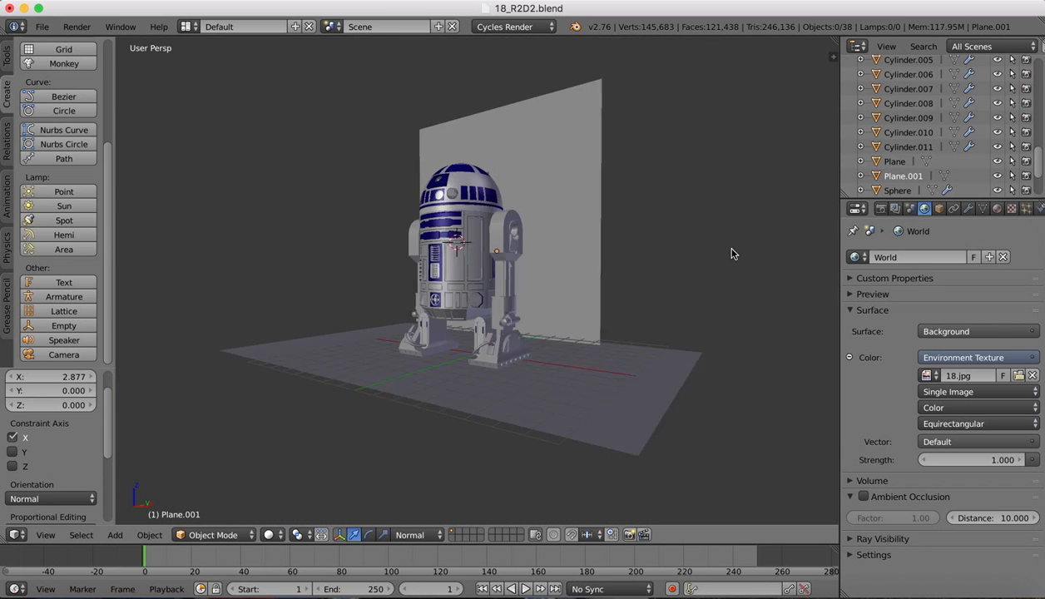
{"action": "right_click", "coordinate": [622, 404]}
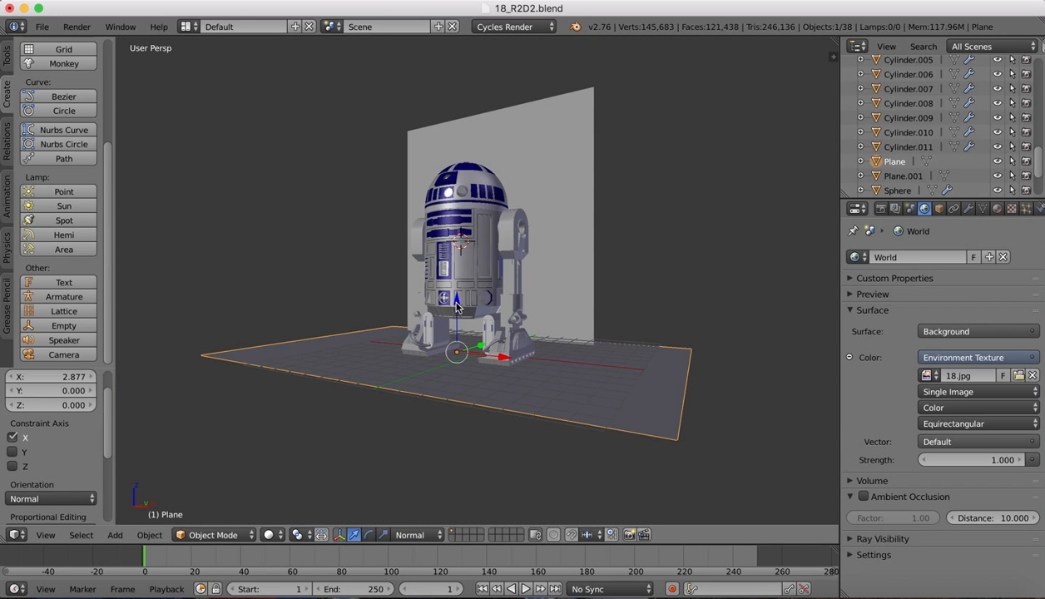
{"action": "scroll", "coordinate": [444, 345], "scroll_direction": "up", "scroll_amount": 4}
{"action": "scroll", "coordinate": [444, 314], "scroll_direction": "up", "scroll_amount": 2}
{"action": "scroll", "coordinate": [444, 313], "scroll_direction": "left", "scroll_amount": 6}
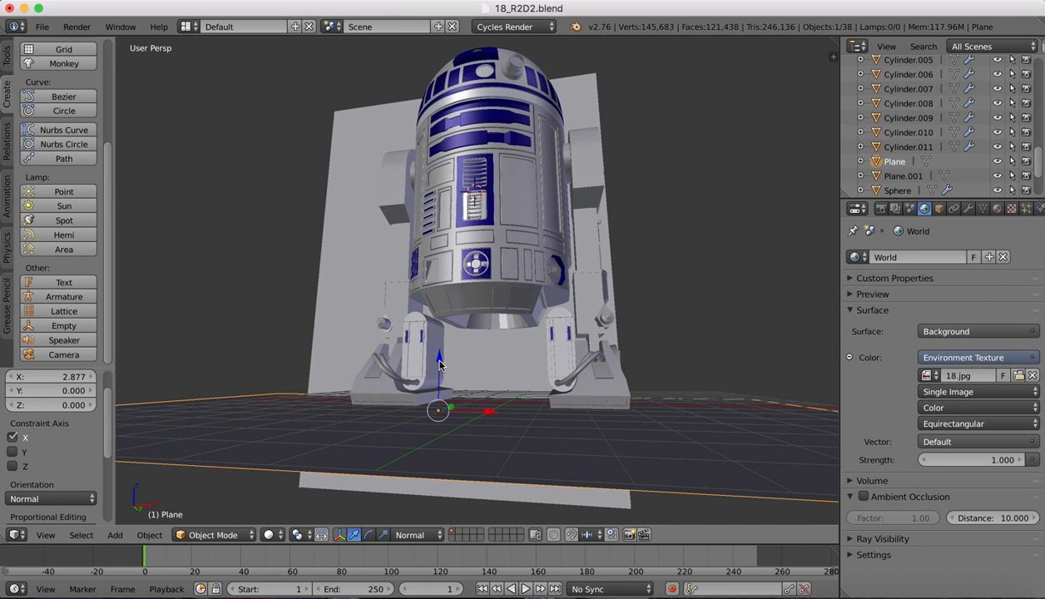
{"action": "left_click_drag", "start_coordinate": [439, 363], "coordinate": [439, 351]}
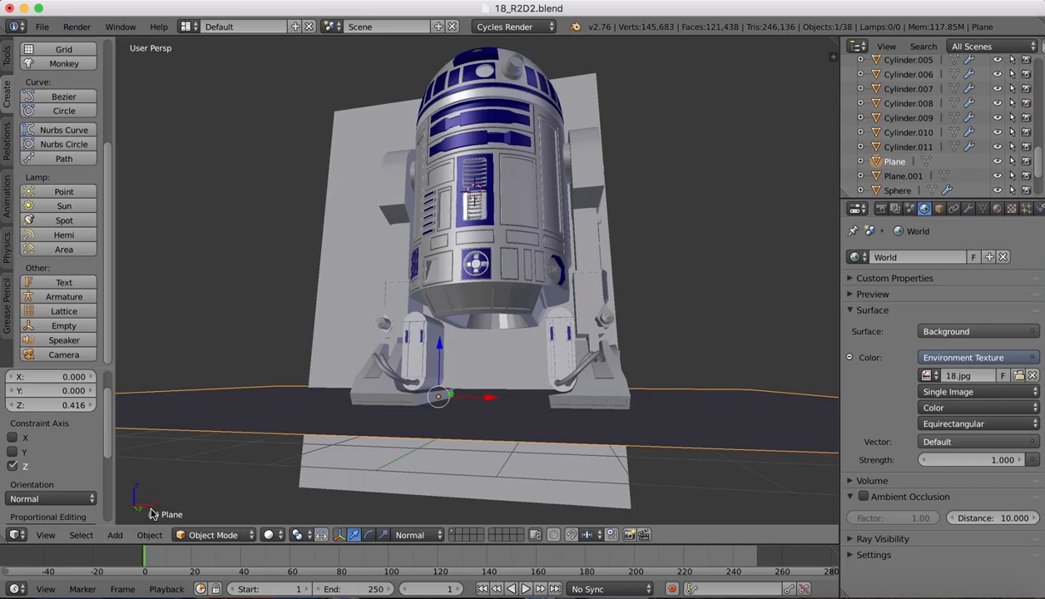
Set the viewport shading to Rendered and check the droid's contact with the floor through the camera
{"action": "left_click", "coordinate": [269, 535]}
{"action": "left_click", "coordinate": [341, 429]}
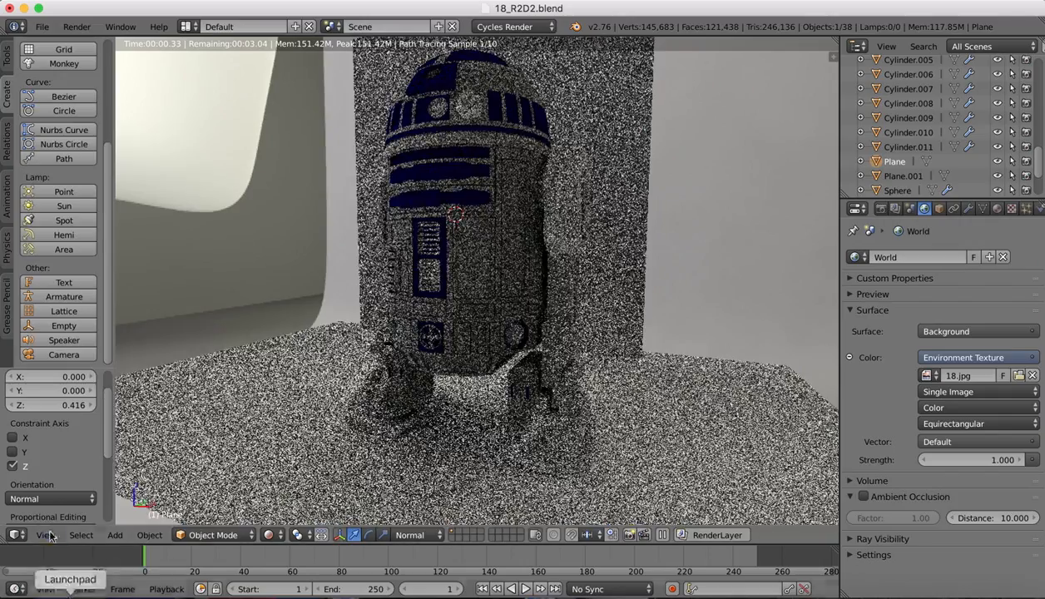
{"action": "left_click", "coordinate": [50, 537]}
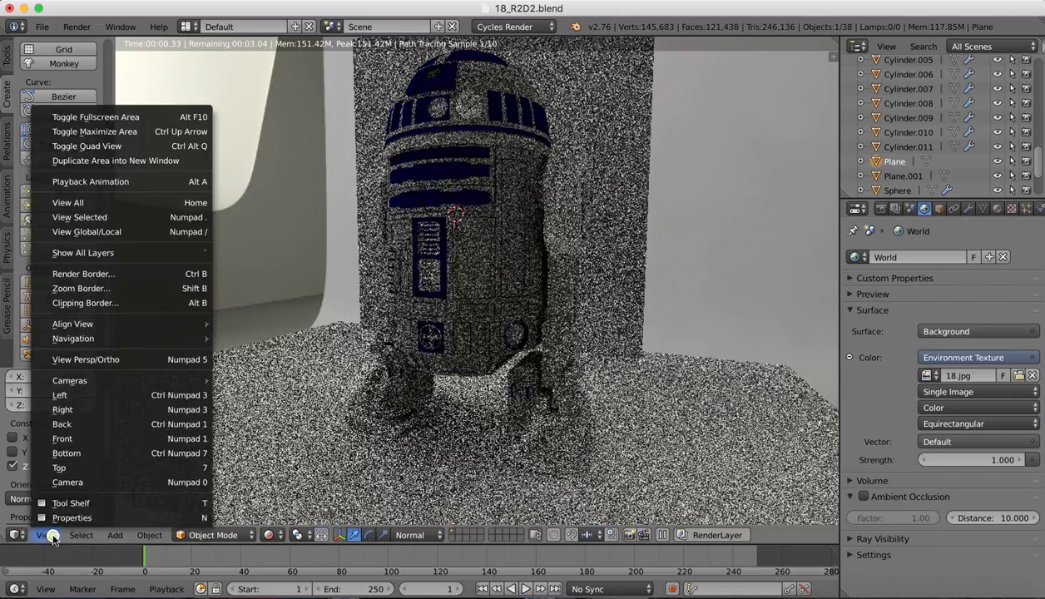
{"action": "left_click", "coordinate": [71, 482]}
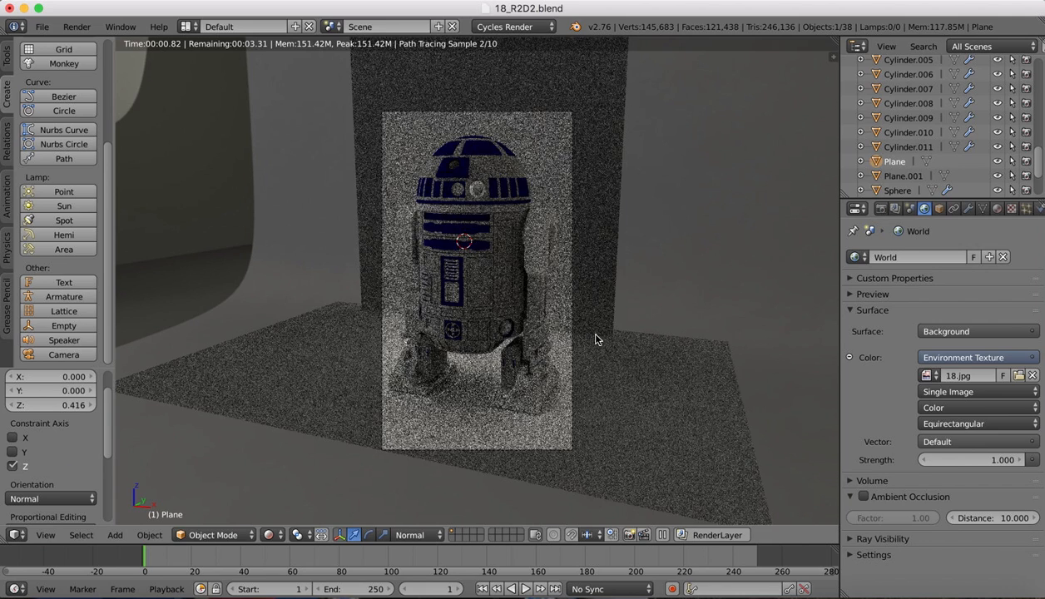
{"action": "right_click", "coordinate": [574, 412]}
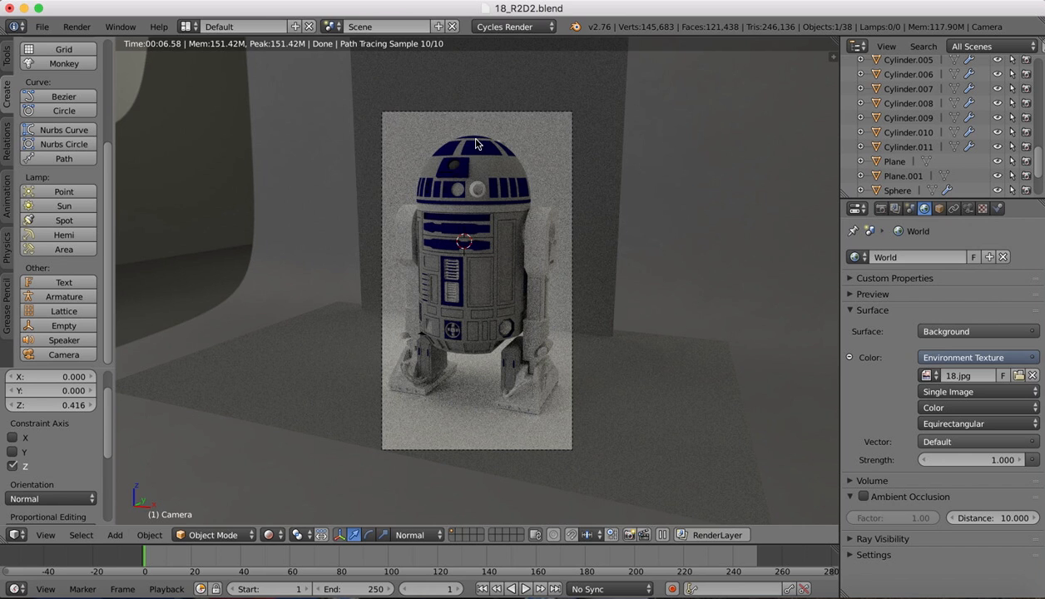
Return the viewport to Solid shading and rename the droid dome's first material, Material.001, to White Metal
{"action": "left_click", "coordinate": [271, 535]}
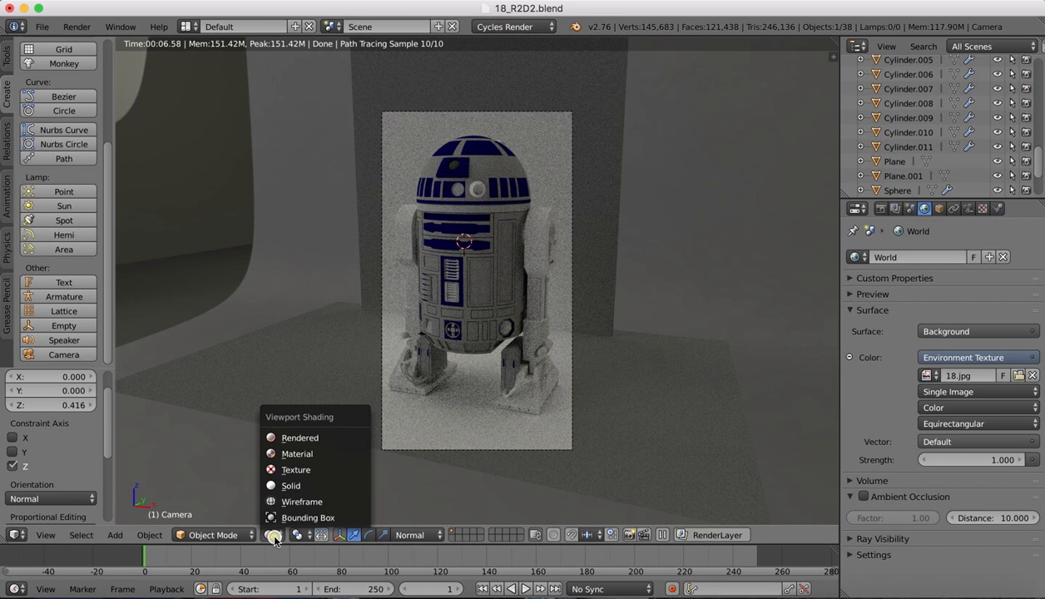
{"action": "left_click", "coordinate": [292, 489]}
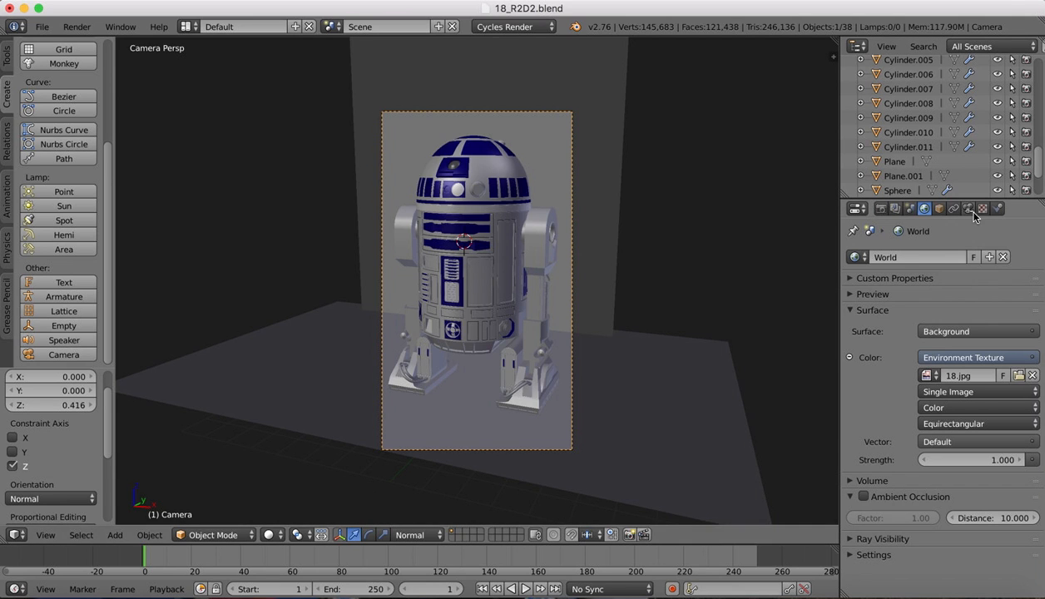
{"action": "right_click", "coordinate": [467, 156]}
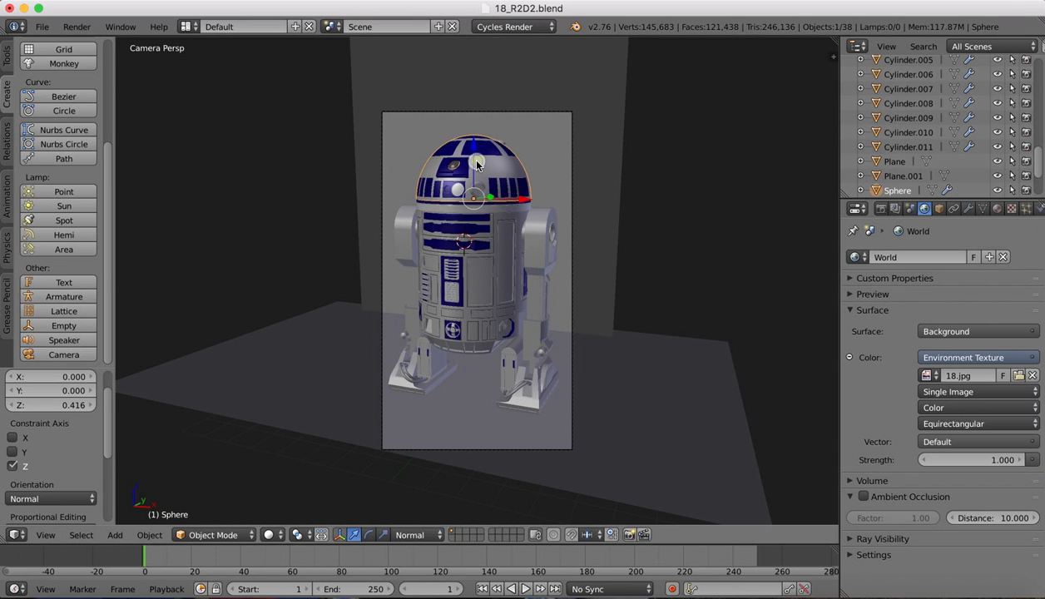
{"action": "left_click", "coordinate": [997, 209]}
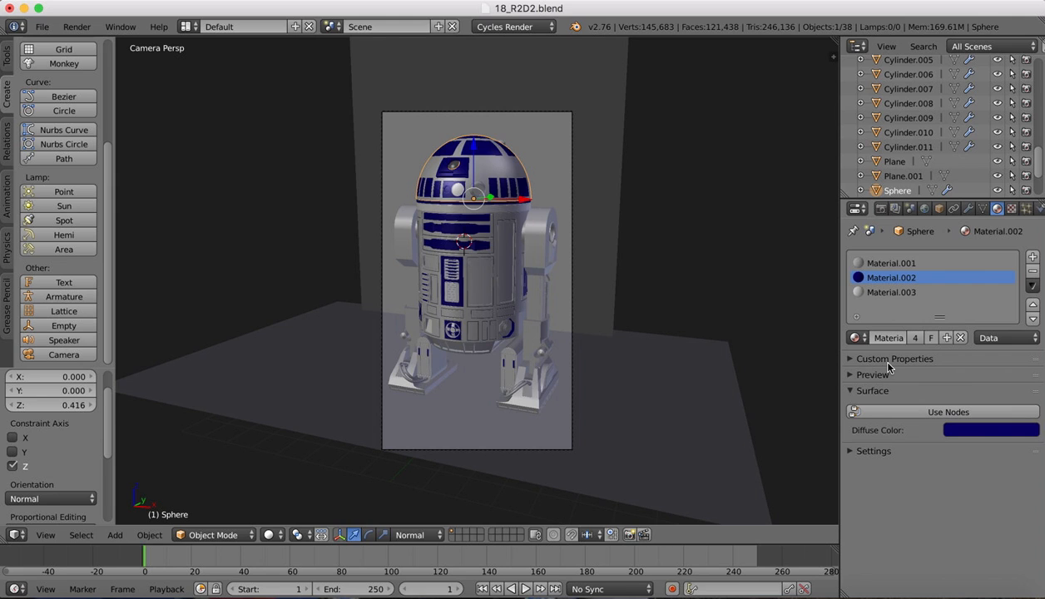
{"action": "left_click", "coordinate": [892, 263]}
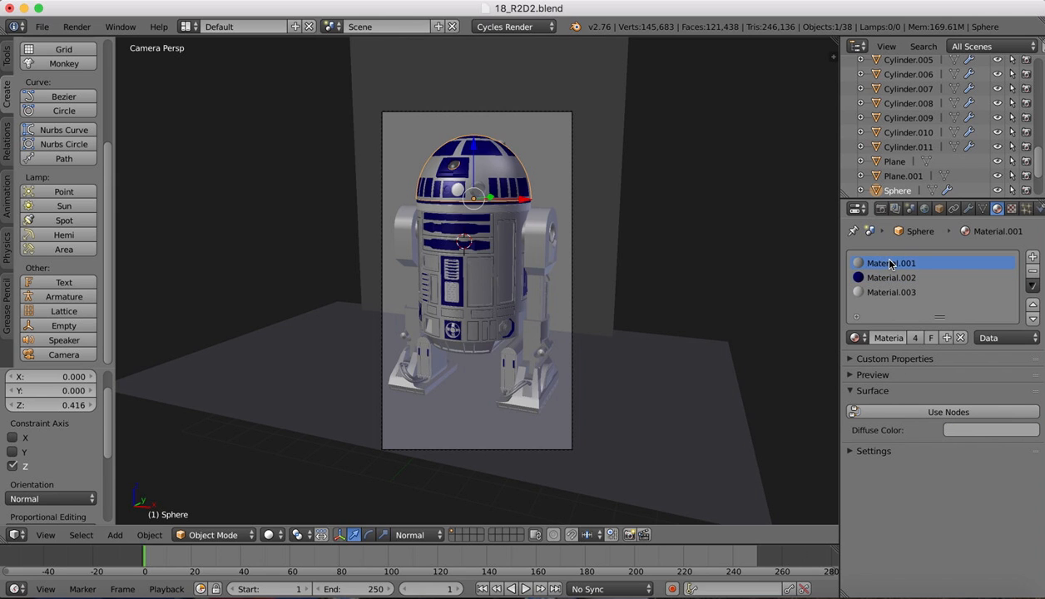
{"action": "left_click", "coordinate": [882, 294]}
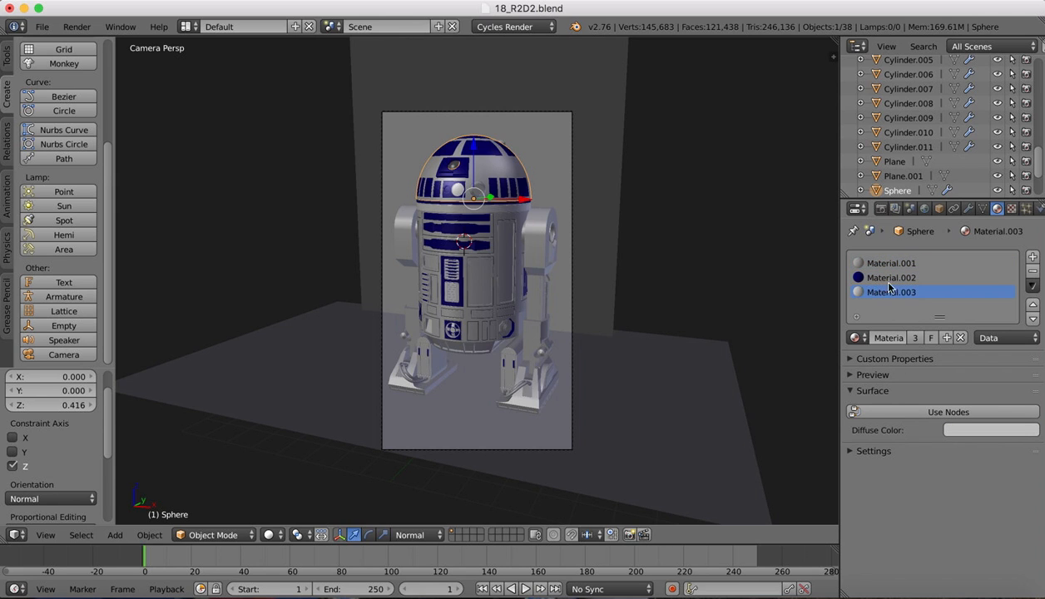
{"action": "left_click", "coordinate": [893, 265]}
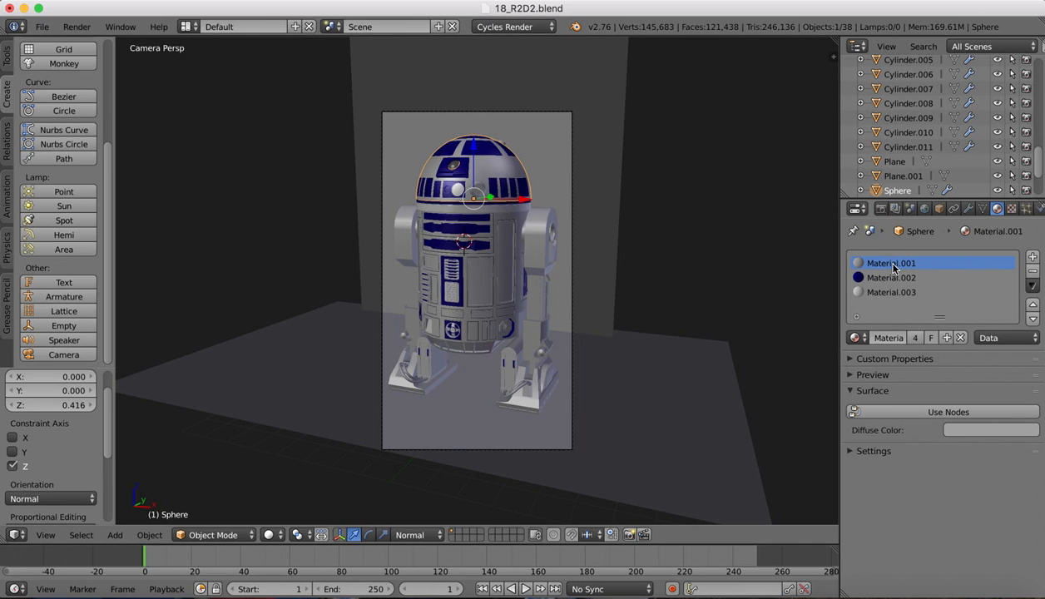
{"action": "double_click", "coordinate": [893, 265]}
{"action": "type", "text": "Wh"}
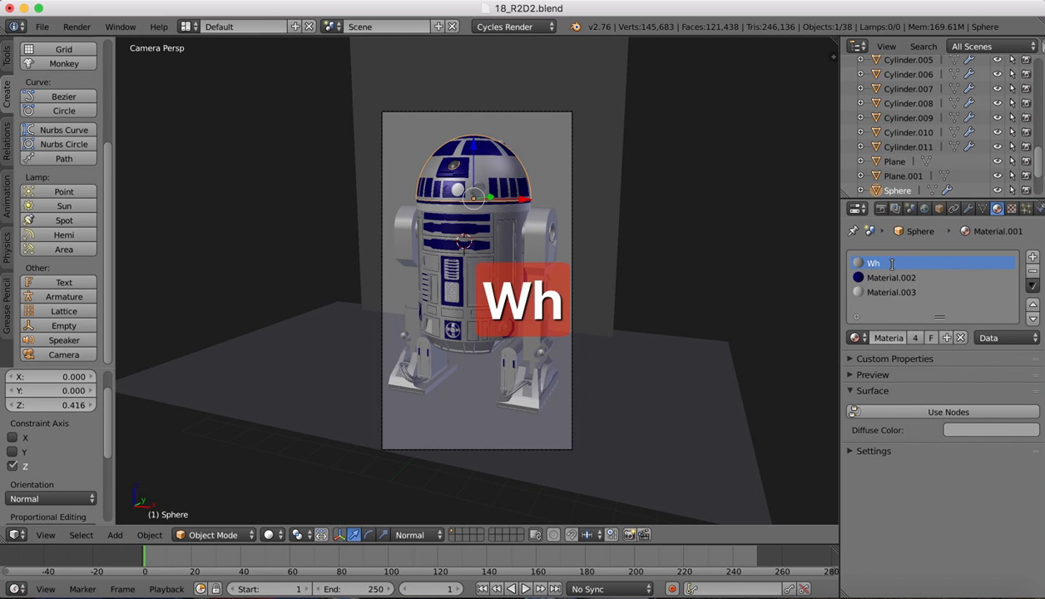
{"action": "type", "text": "teite Metal"}
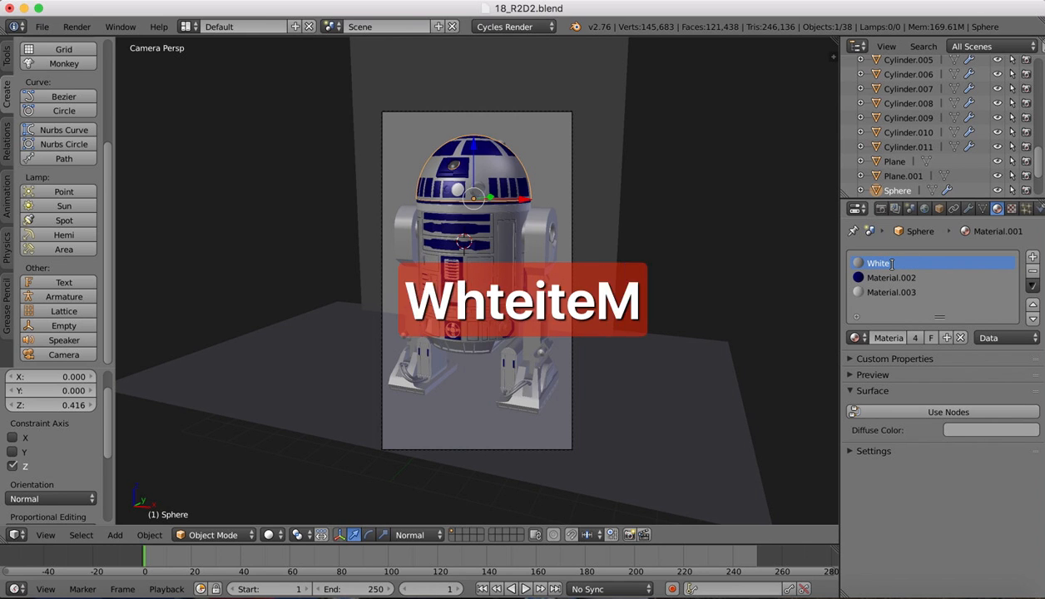
{"action": "key", "text": "Return"}
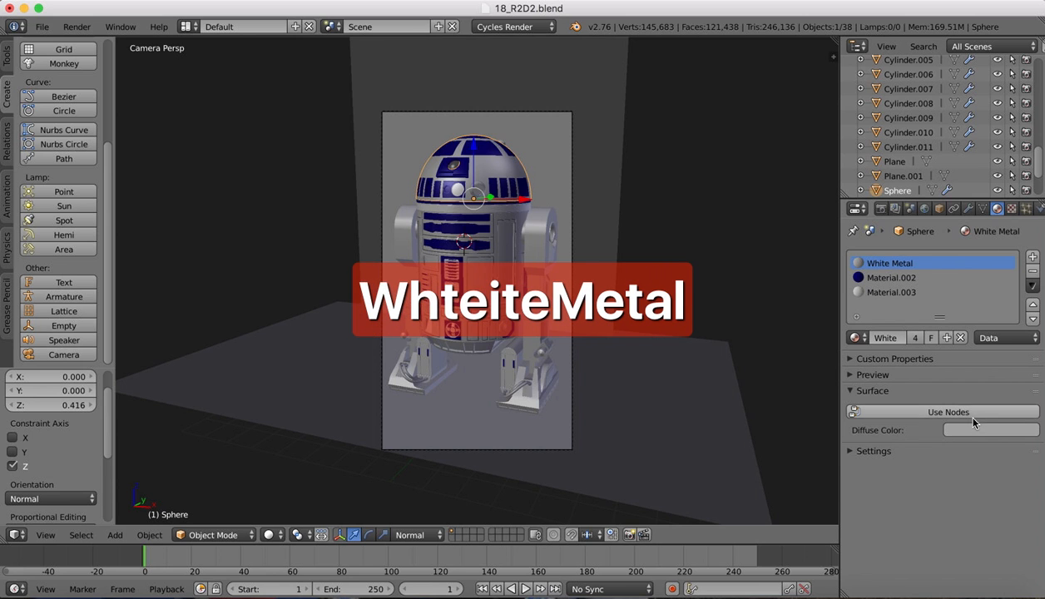
Set the White Metal diffuse color to white with R, G and B at 1.000, and darken it very slightly
{"action": "left_click", "coordinate": [974, 431]}
{"action": "mouse_move", "coordinate": [963, 294]}
{"action": "left_mouse_down"}
{"action": "mouse_move", "coordinate": [929, 274]}
{"action": "mouse_move", "coordinate": [941, 243]}
{"action": "mouse_move", "coordinate": [951, 279]}
{"action": "mouse_move", "coordinate": [928, 300]}
{"action": "mouse_move", "coordinate": [948, 313]}
{"action": "mouse_move", "coordinate": [964, 288]}
{"action": "mouse_move", "coordinate": [959, 308]}
{"action": "mouse_move", "coordinate": [944, 309]}
{"action": "mouse_move", "coordinate": [922, 275]}
{"action": "mouse_move", "coordinate": [966, 290]}
{"action": "left_mouse_up"}
{"action": "mouse_move", "coordinate": [945, 379]}
{"action": "left_mouse_down"}
{"action": "mouse_move", "coordinate": [998, 379]}
{"action": "mouse_move", "coordinate": [957, 392]}
{"action": "mouse_move", "coordinate": [995, 392]}
{"action": "left_mouse_up"}
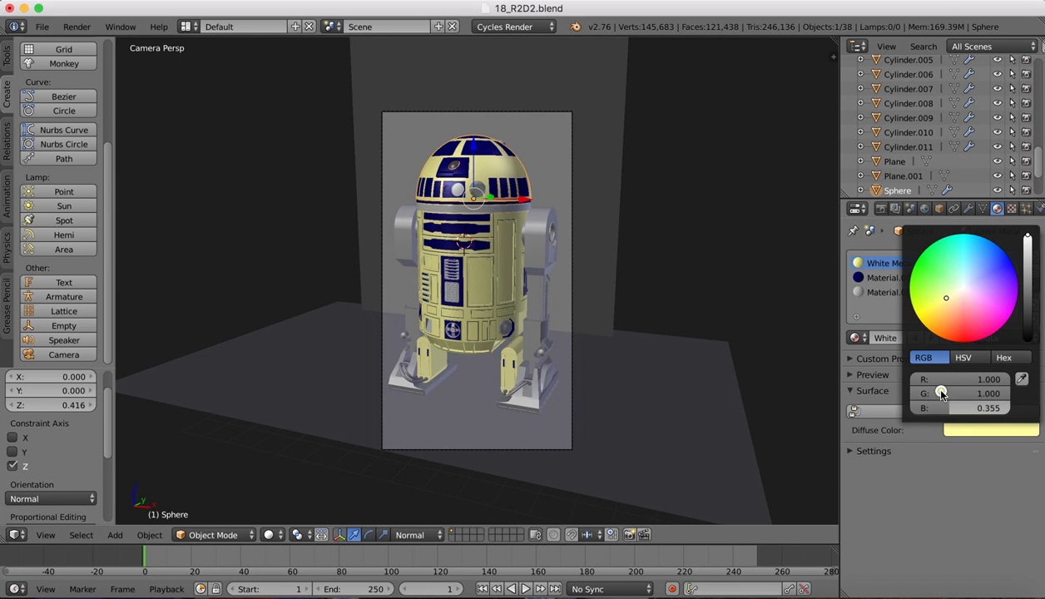
{"action": "left_click", "coordinate": [953, 429]}
{"action": "left_click_drag", "start_coordinate": [945, 408], "coordinate": [990, 408]}
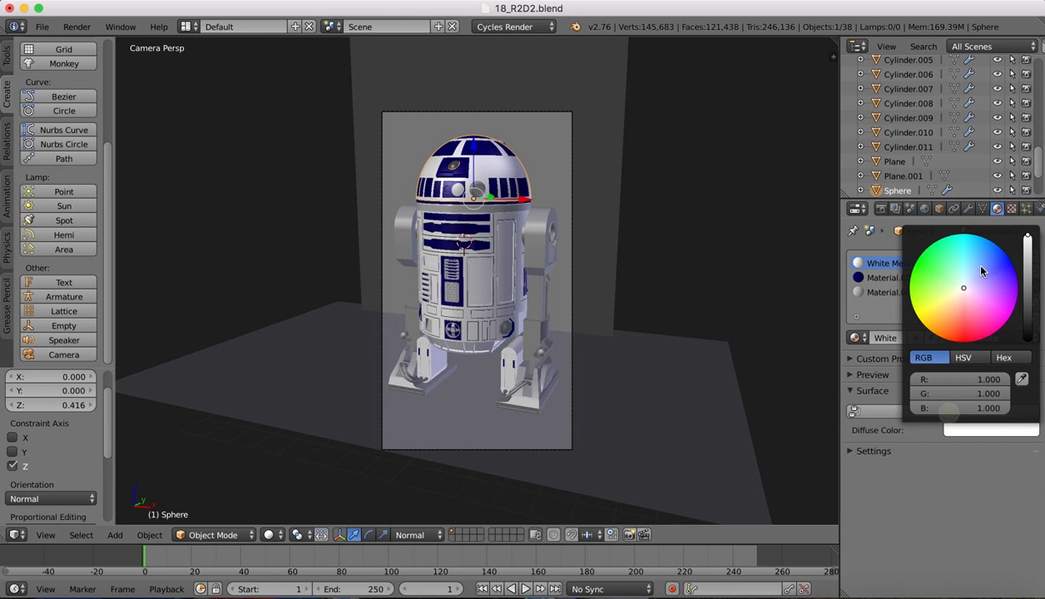
{"action": "left_click_drag", "start_coordinate": [1028, 236], "coordinate": [1028, 239]}
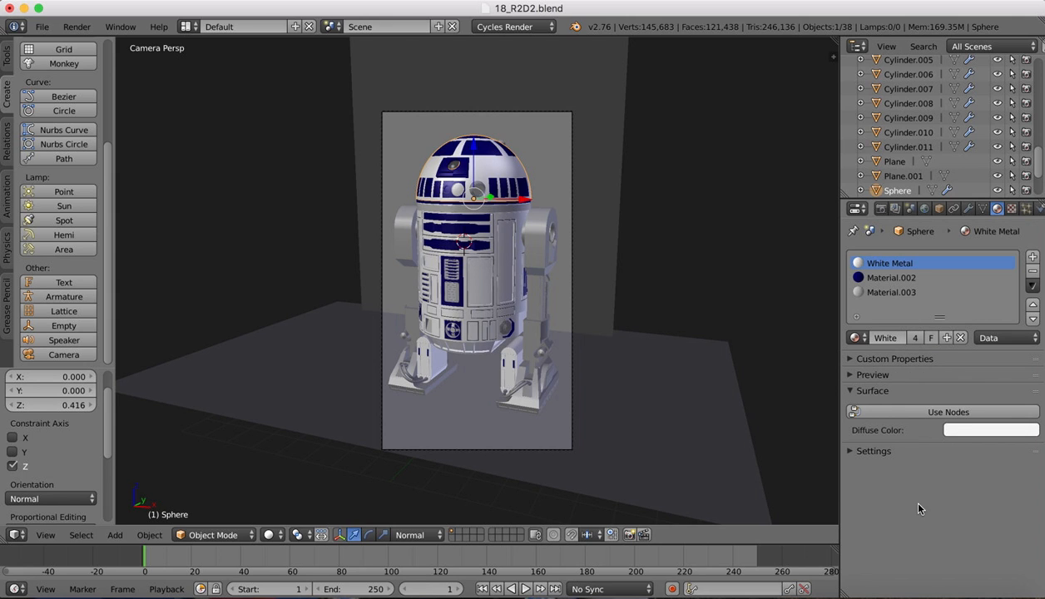
Enable shader nodes for the White Metal material and preview it briefly in Rendered shading before returning to Solid
{"action": "left_click", "coordinate": [936, 414]}
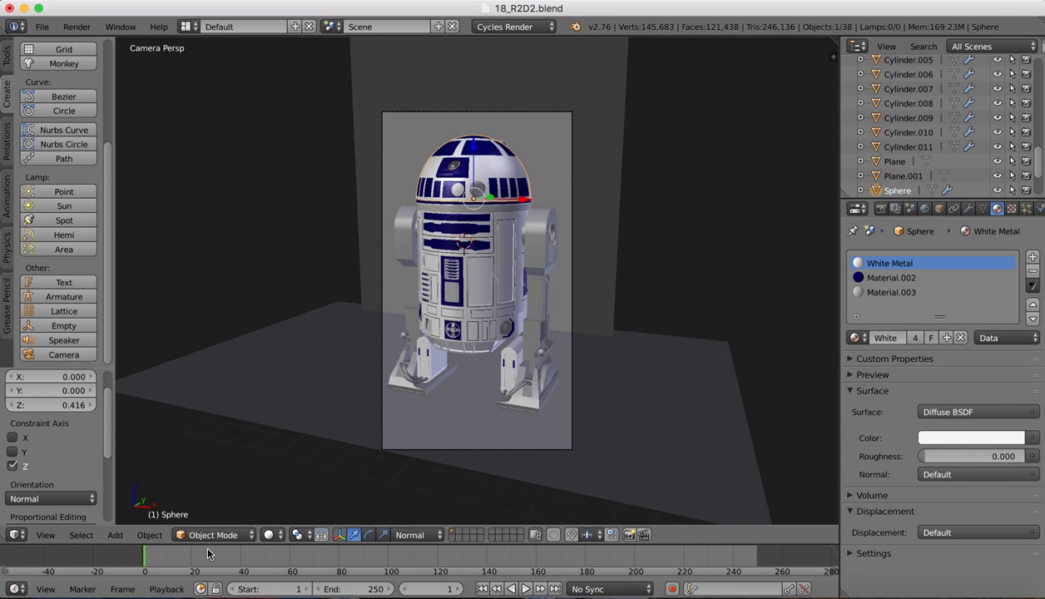
{"action": "left_click", "coordinate": [269, 535]}
{"action": "left_click", "coordinate": [299, 438]}
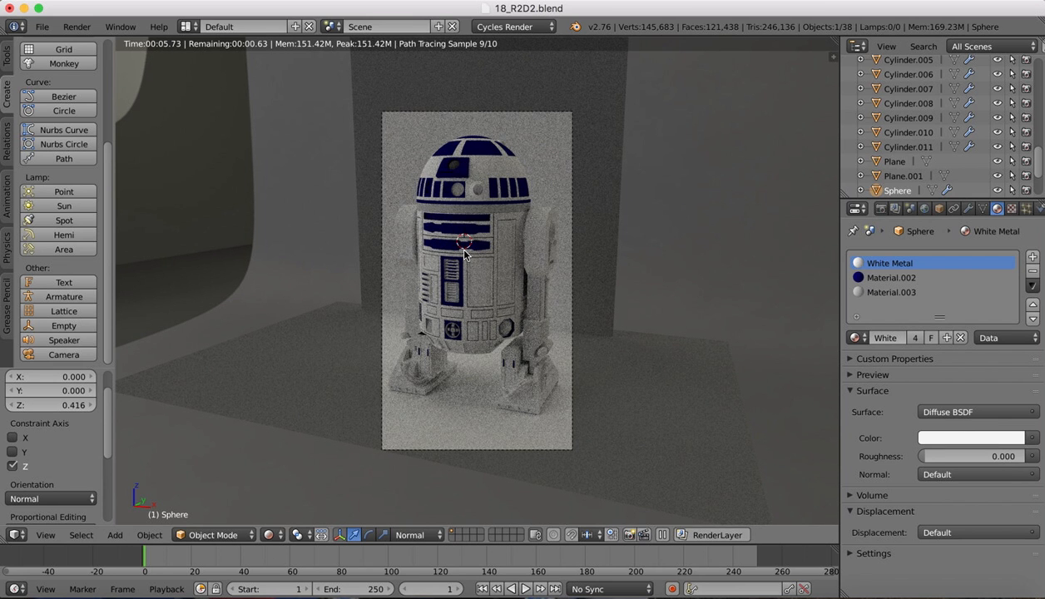
{"action": "left_click", "coordinate": [272, 535]}
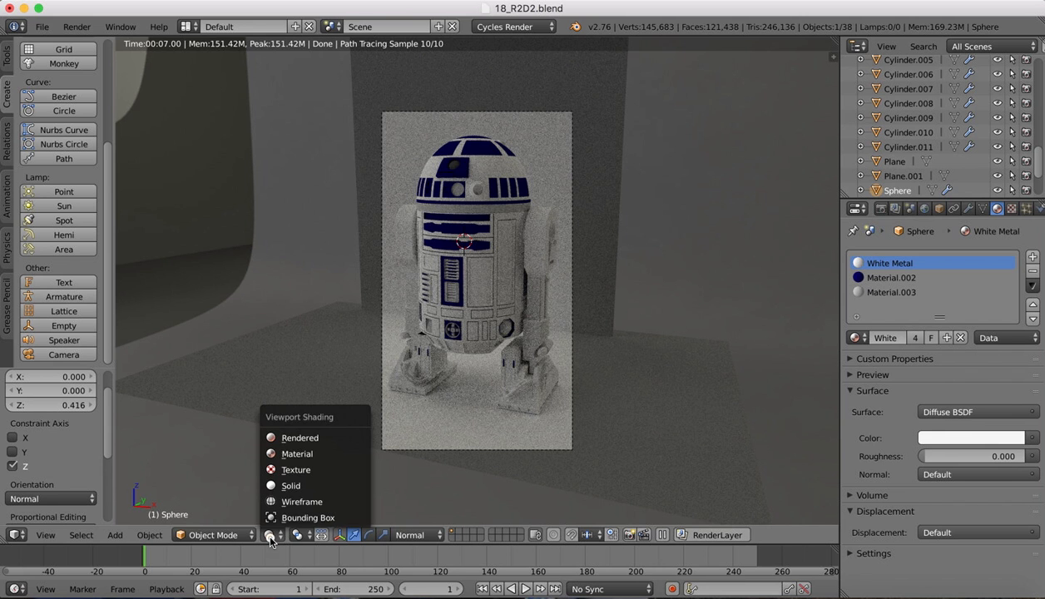
{"action": "left_click", "coordinate": [287, 482]}
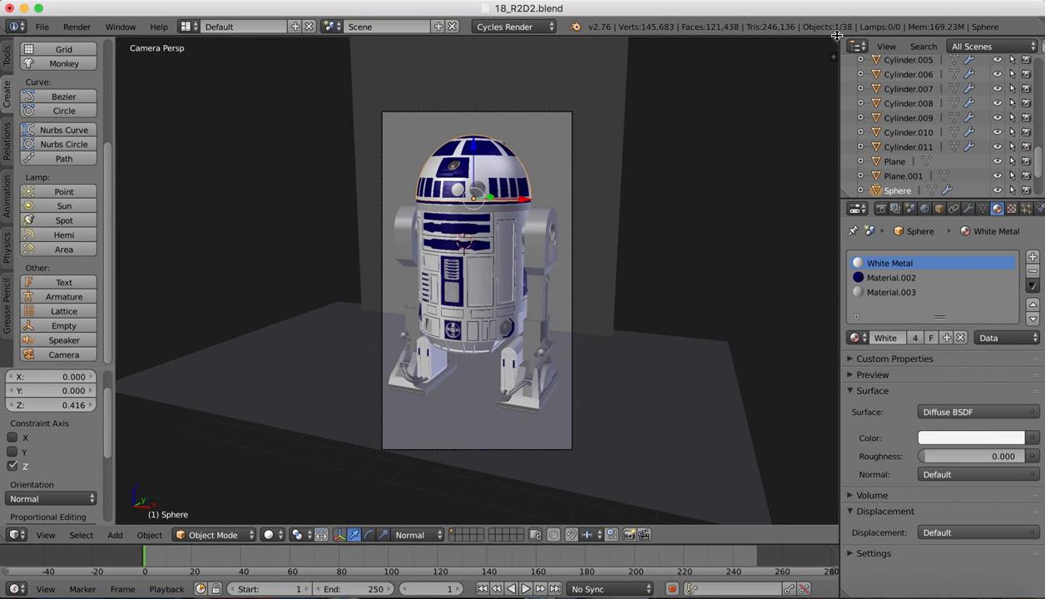
Split the 3D view vertically and turn the new area into a Node Editor with its properties sidebar hidden
{"action": "left_click_drag", "start_coordinate": [834, 42], "coordinate": [552, 63]}
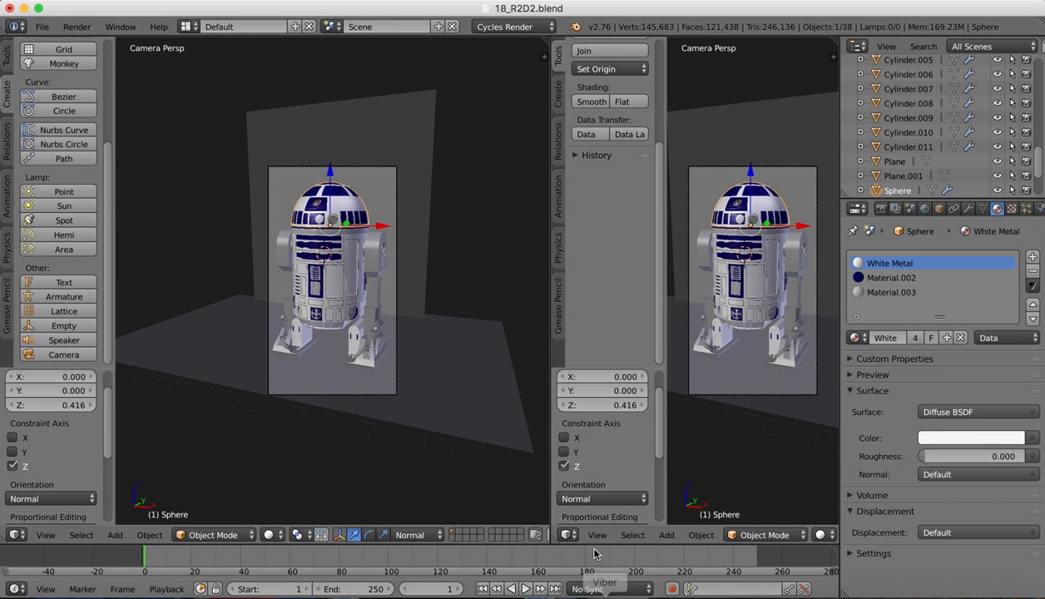
{"action": "left_click", "coordinate": [569, 535]}
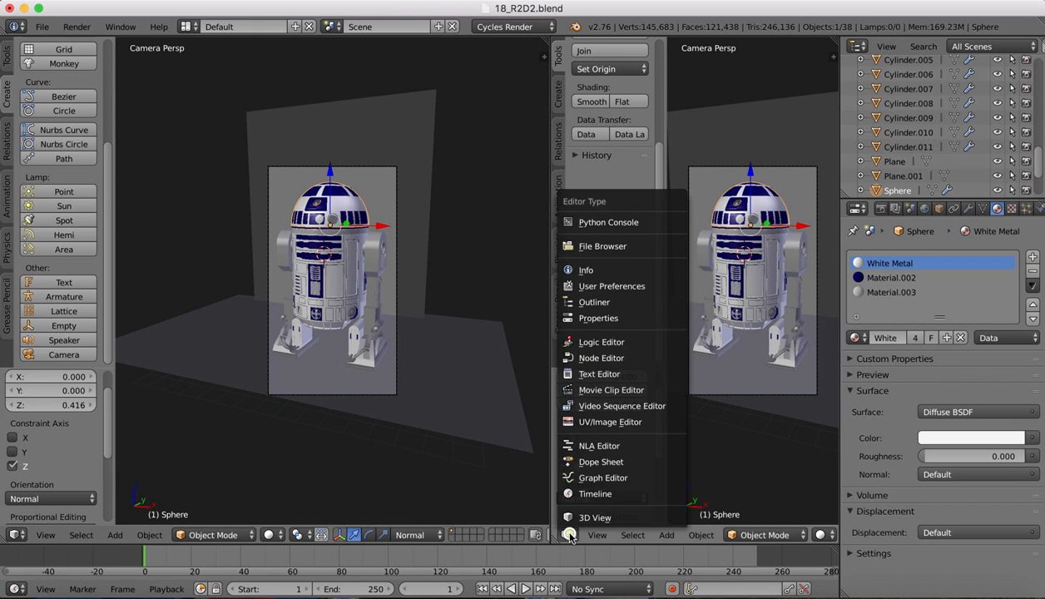
{"action": "left_click", "coordinate": [597, 361]}
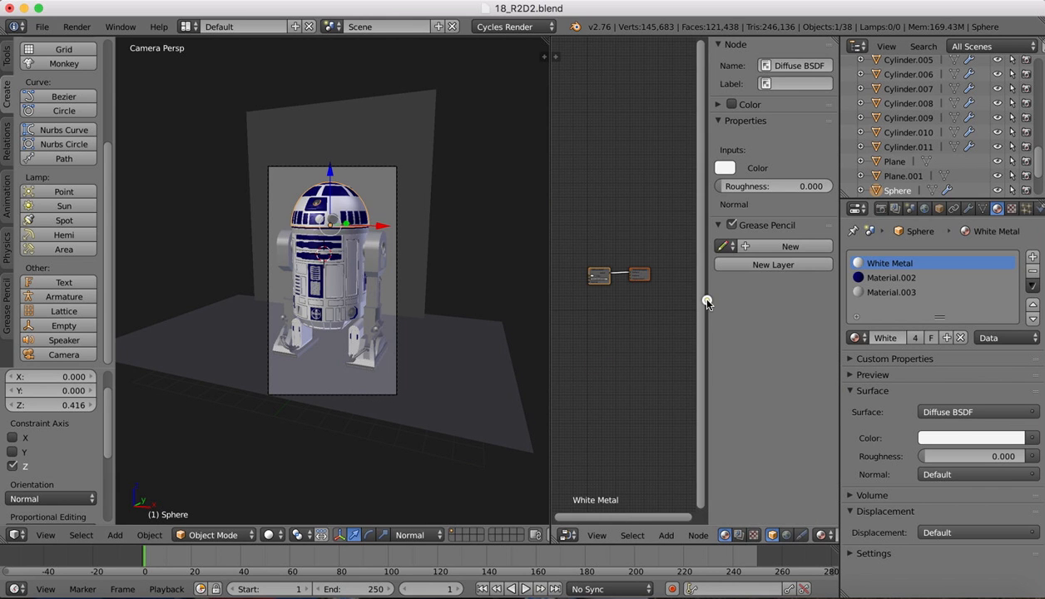
{"action": "key", "text": "n"}
{"action": "scroll", "coordinate": [678, 274], "scroll_direction": "up", "scroll_amount": 6}
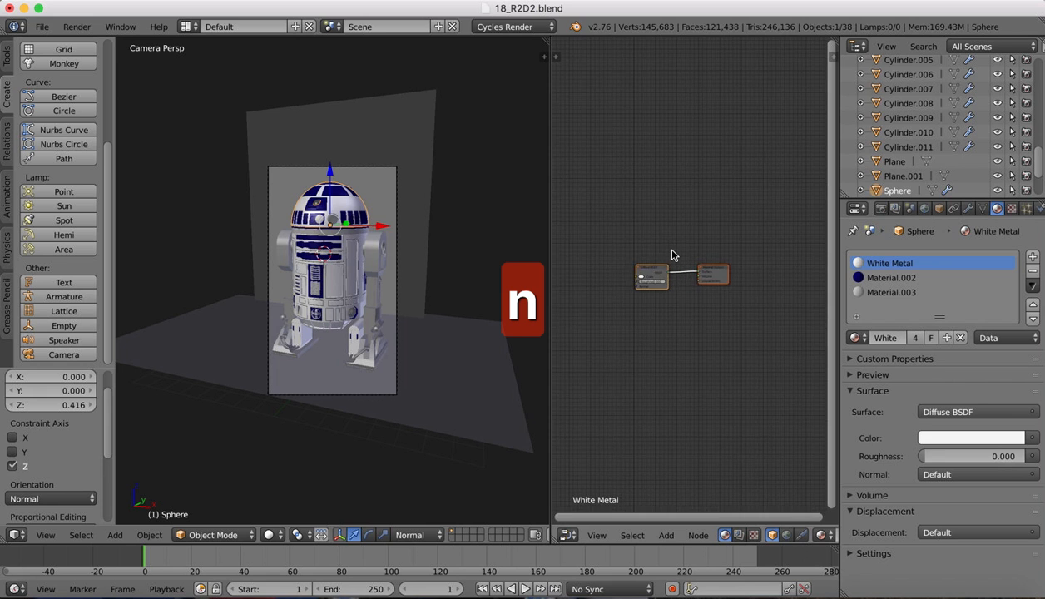
{"action": "scroll", "coordinate": [673, 250], "scroll_direction": "down", "scroll_amount": 3}
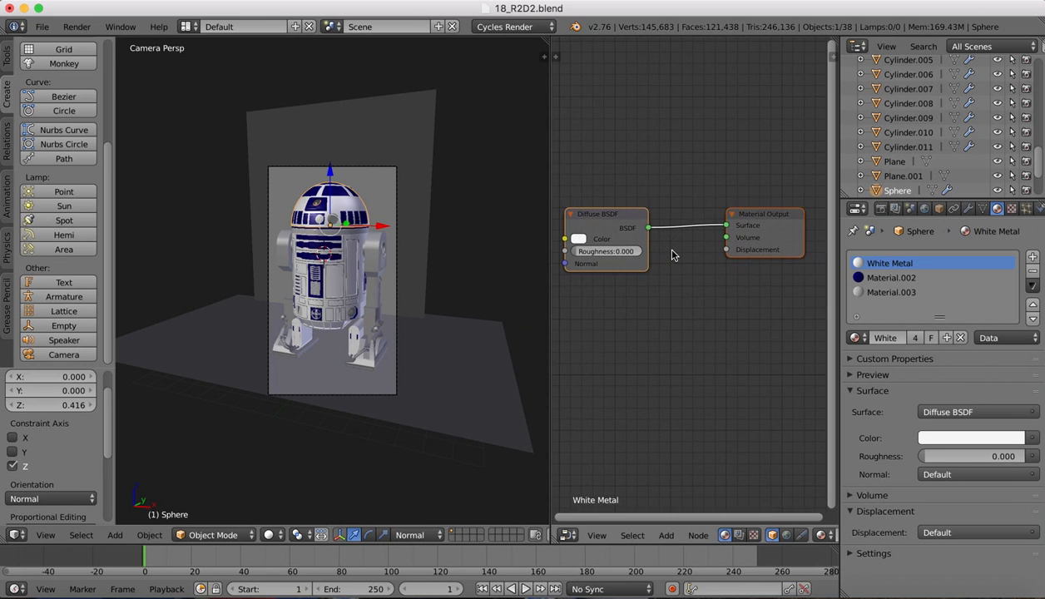
Add a Glossy BSDF node to the White Metal material and place it below the Diffuse BSDF node
{"action": "left_click", "coordinate": [596, 535]}
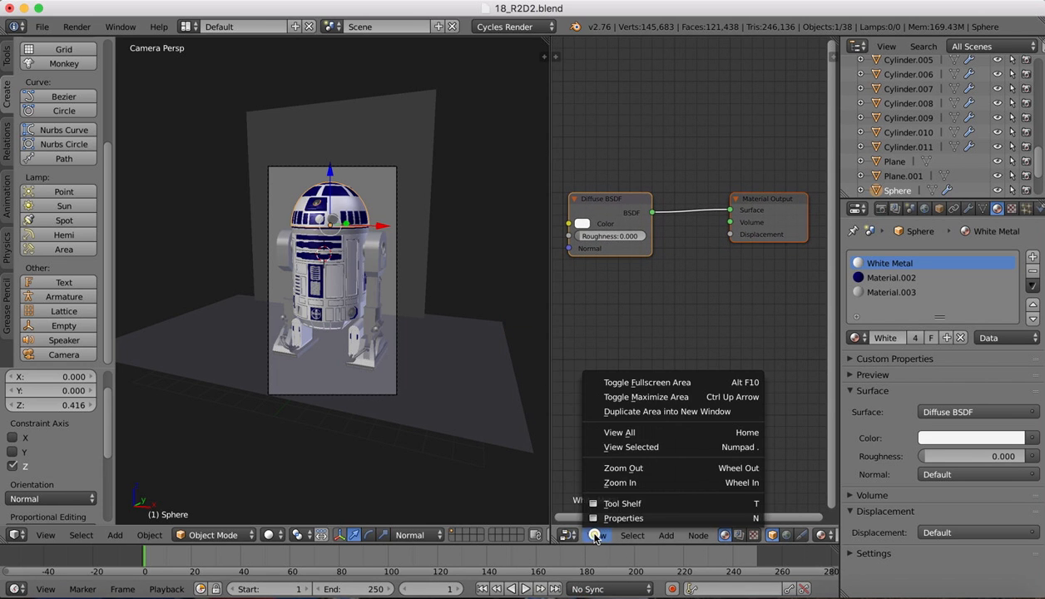
{"action": "left_click", "coordinate": [665, 535]}
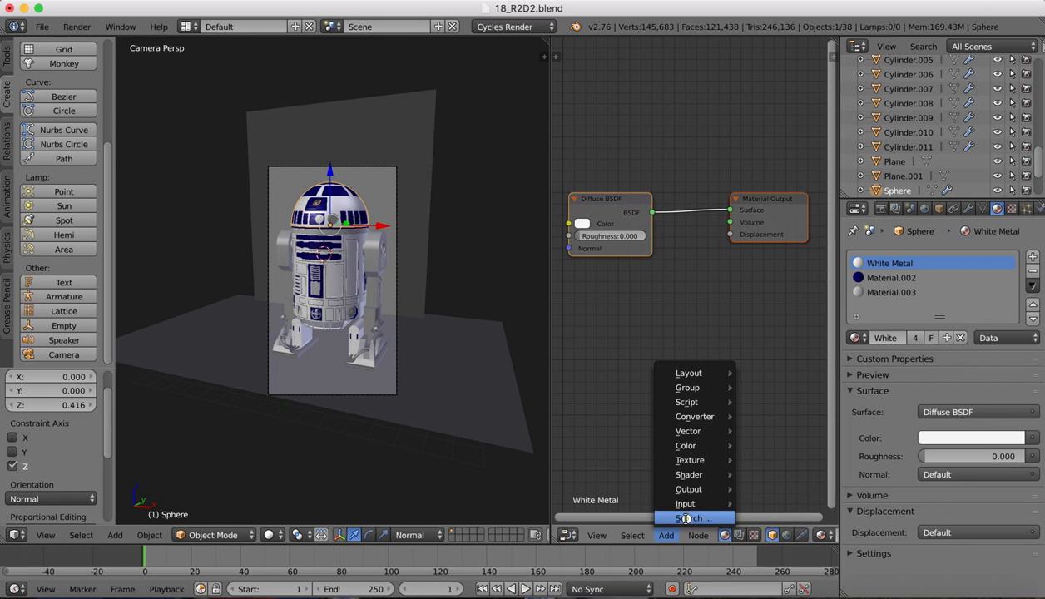
{"action": "left_click", "coordinate": [687, 518]}
{"action": "type", "text": "glo"}
{"action": "left_click", "coordinate": [699, 458]}
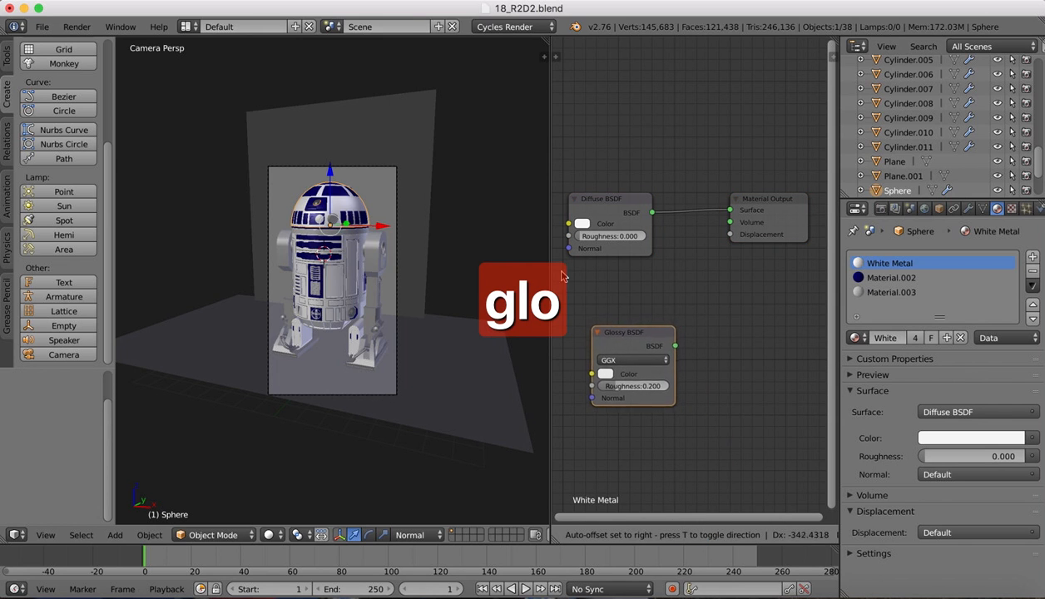
{"action": "left_click", "coordinate": [607, 316]}
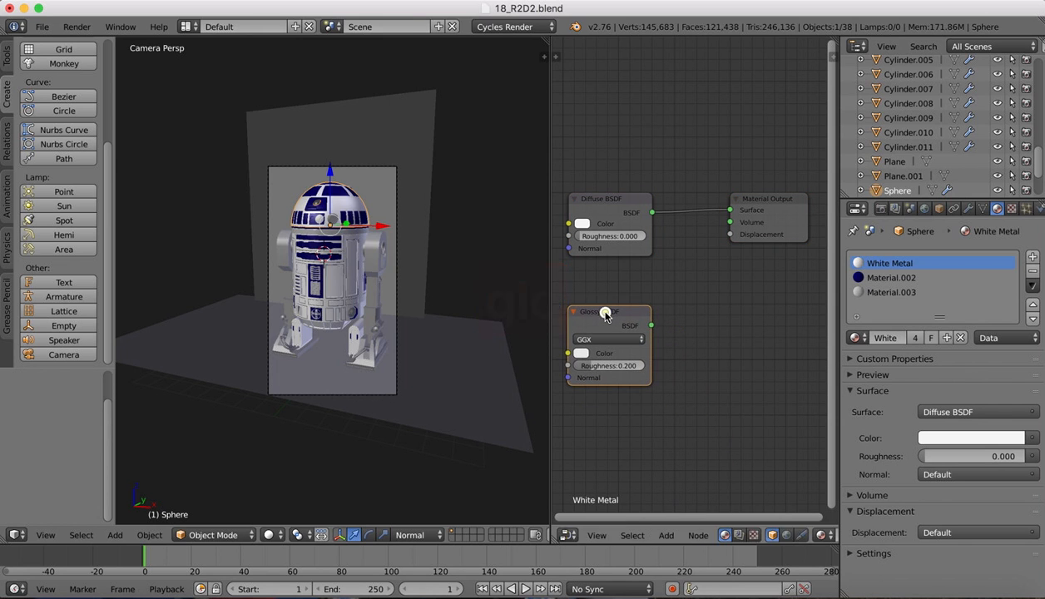
Insert a Mix Shader between Diffuse BSDF and Material Output, and connect the Glossy BSDF to its second shader input
{"action": "left_click", "coordinate": [665, 535]}
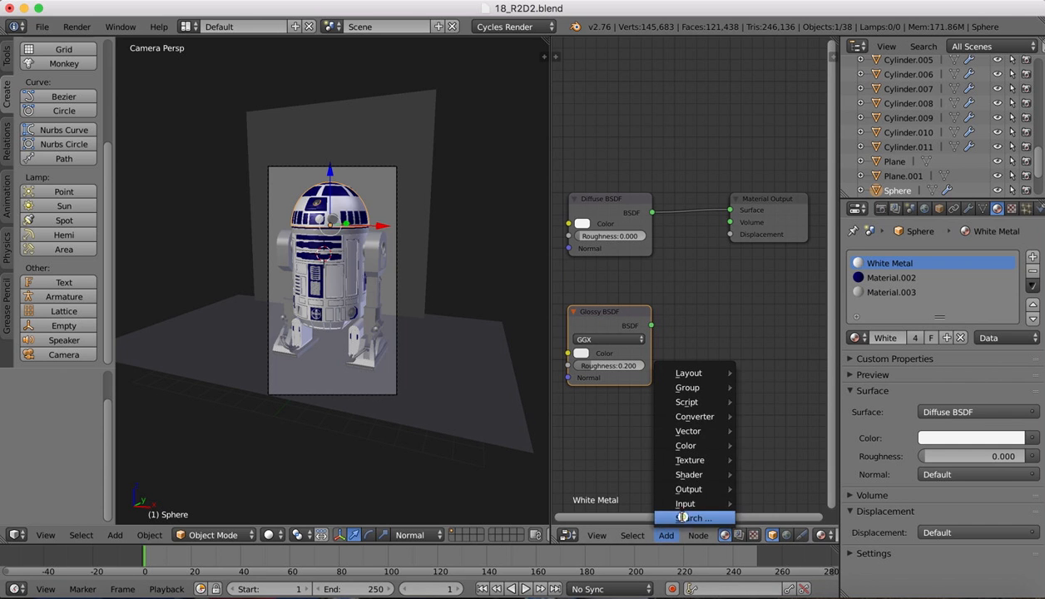
{"action": "left_click", "coordinate": [693, 518]}
{"action": "type", "text": "mix"}
{"action": "left_click", "coordinate": [706, 445]}
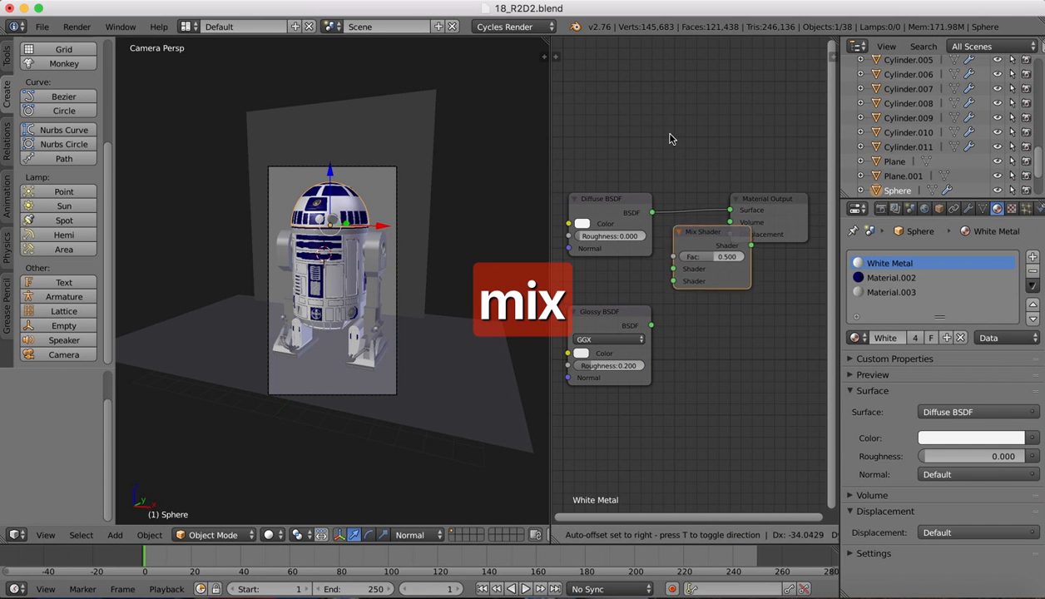
{"action": "left_click", "coordinate": [666, 110]}
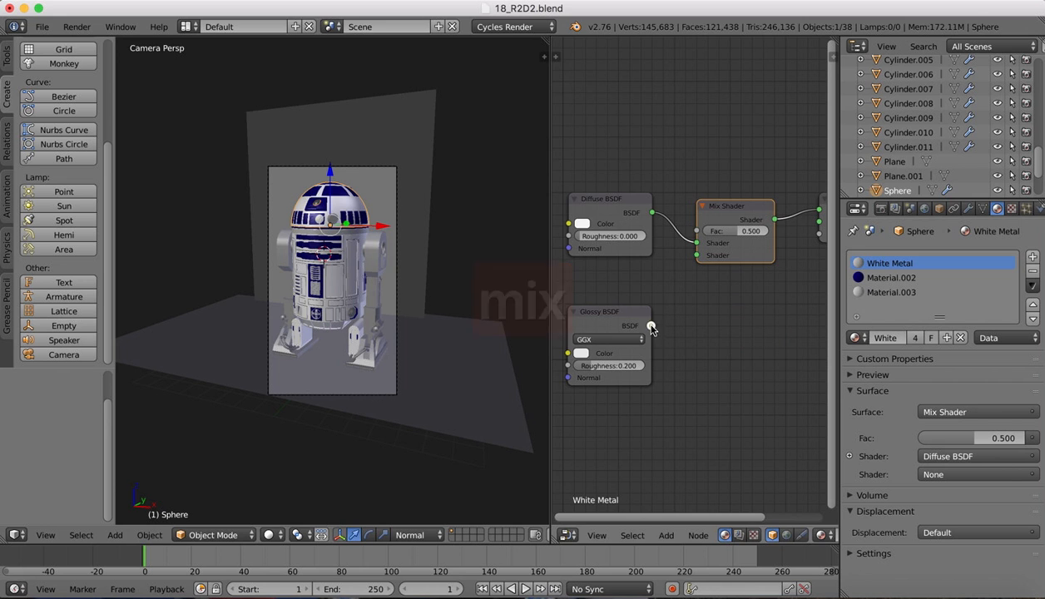
{"action": "left_click_drag", "start_coordinate": [651, 327], "coordinate": [696, 255]}
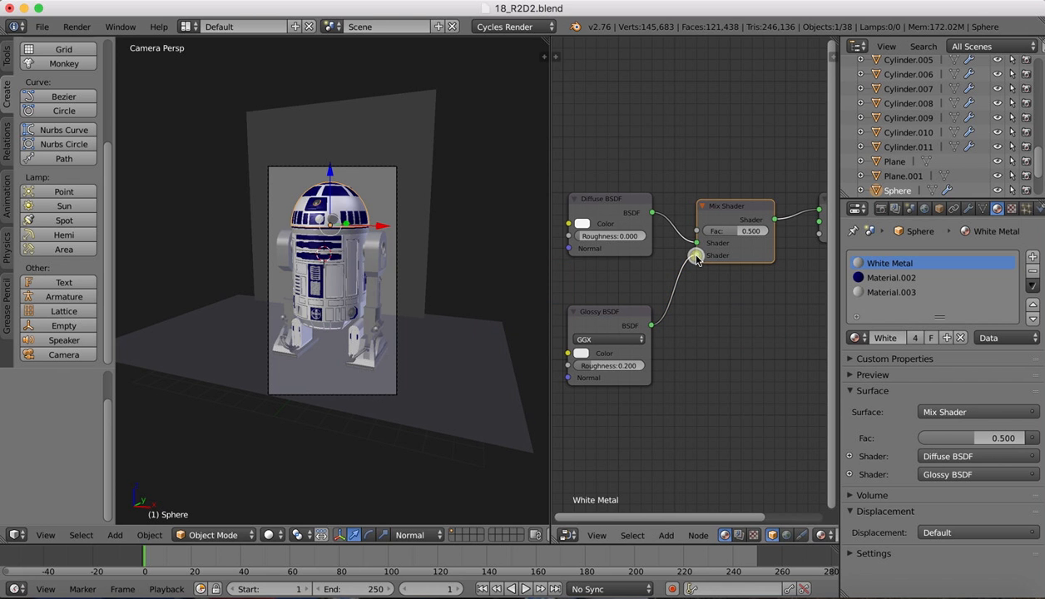
In Rendered shading, tune the White Metal nodes: Glossy BSDF roughness 0.058, Mix Shader factor 1.000 and a slightly adjusted Glossy color
{"action": "left_click", "coordinate": [269, 535]}
{"action": "left_click", "coordinate": [300, 438]}
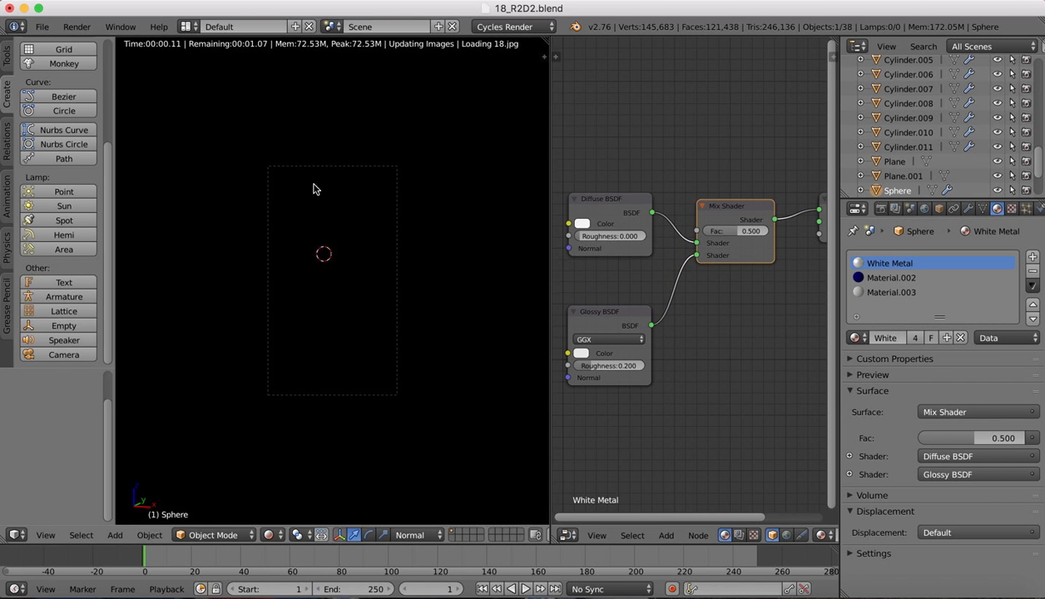
{"action": "scroll", "coordinate": [314, 188], "scroll_direction": "up", "scroll_amount": 3}
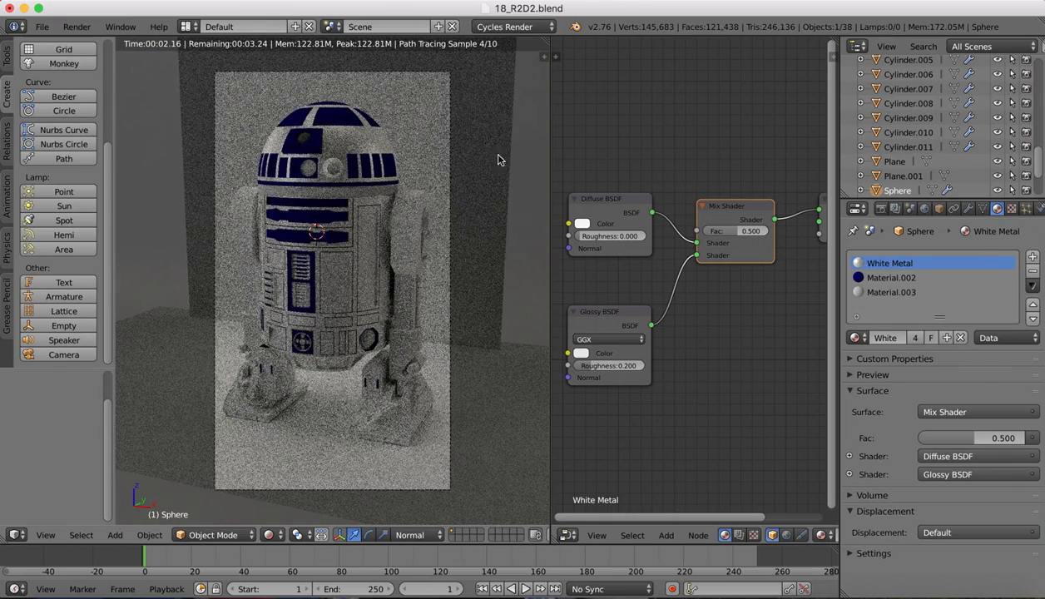
{"action": "left_click_drag", "start_coordinate": [593, 367], "coordinate": [589, 366]}
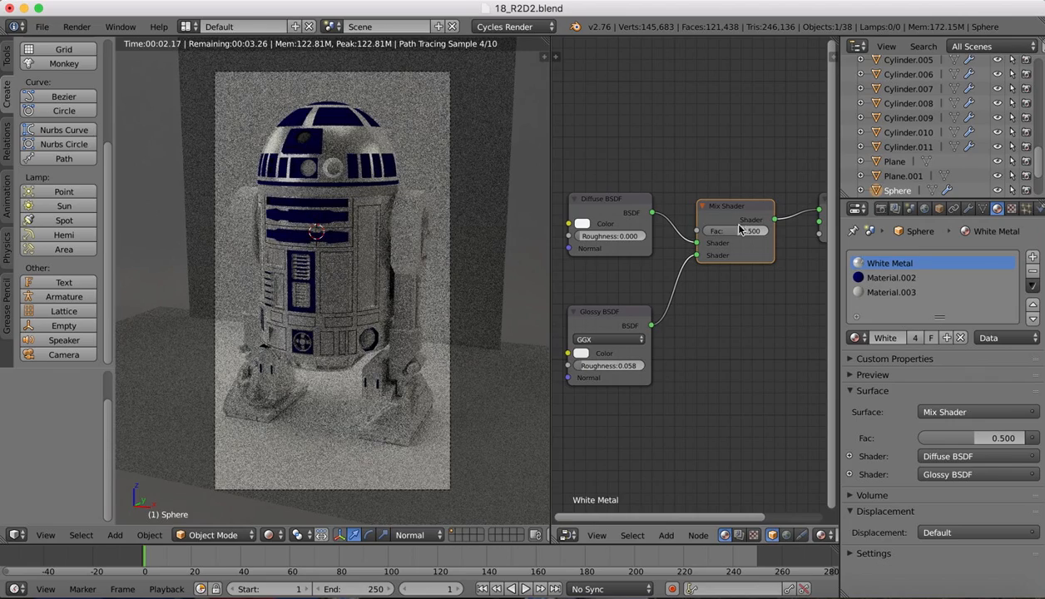
{"action": "left_click_drag", "start_coordinate": [738, 230], "coordinate": [736, 233]}
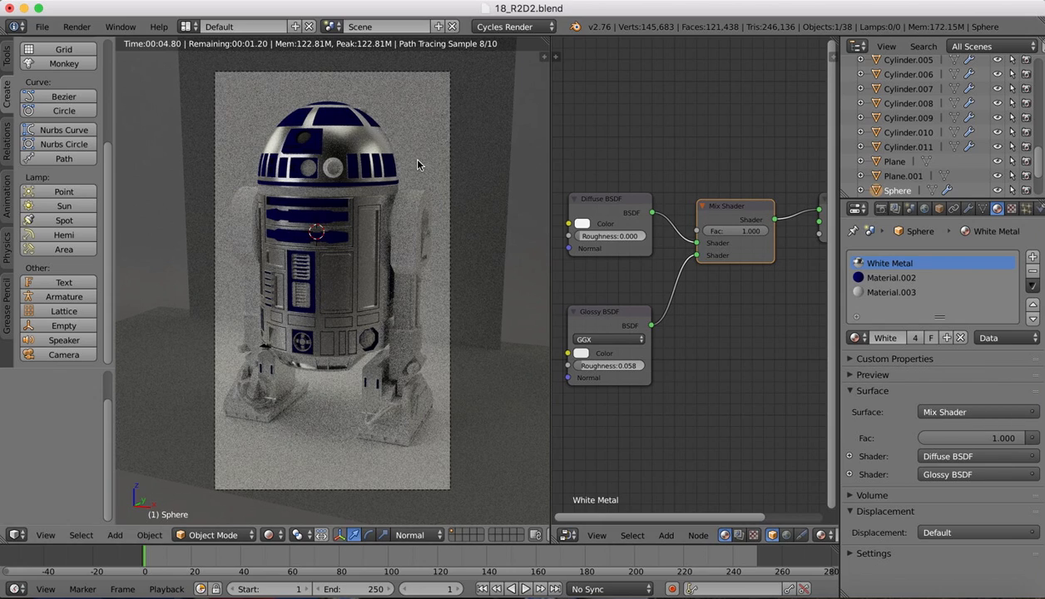
{"action": "left_click", "coordinate": [577, 353]}
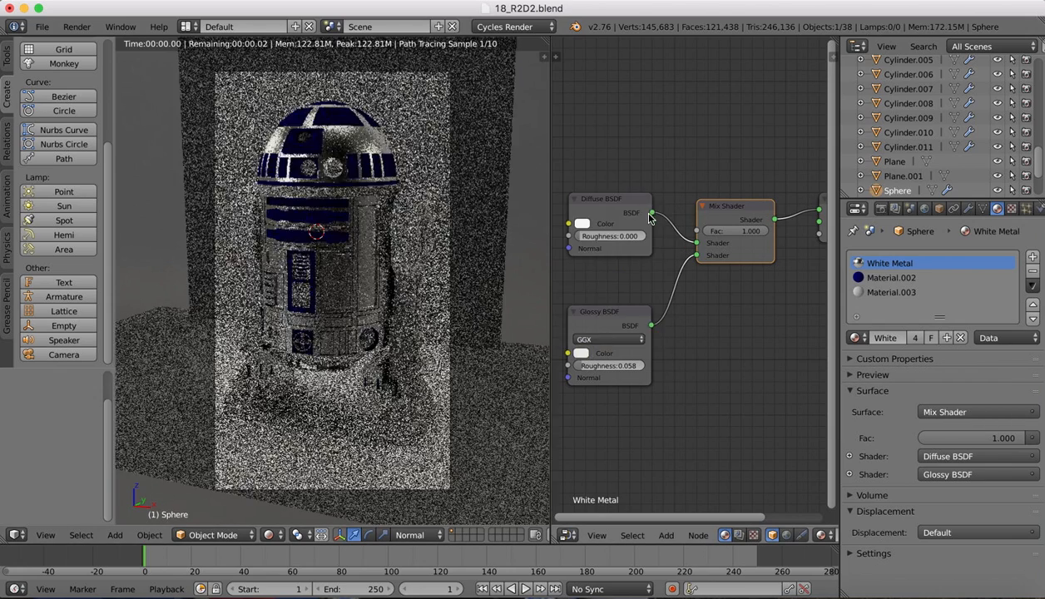
Set the White Metal material's Mix Shader factor to 0.391 and its Glossy BSDF roughness to 0.004
{"action": "mouse_move", "coordinate": [753, 230]}
{"action": "left_mouse_down"}
{"action": "mouse_move", "coordinate": [762, 231]}
{"action": "mouse_move", "coordinate": [740, 231]}
{"action": "left_mouse_up"}
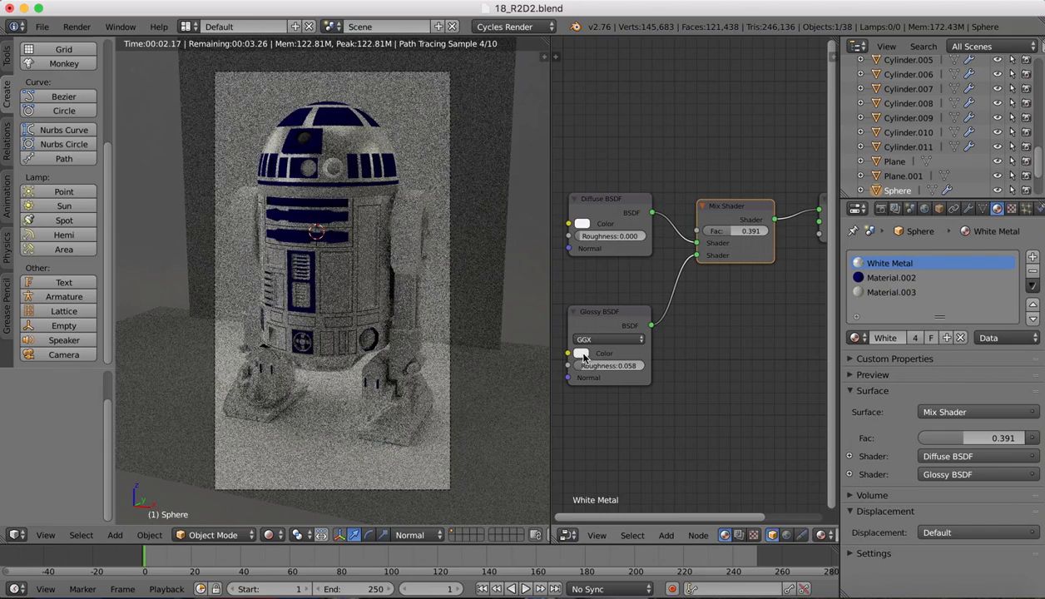
{"action": "left_click_drag", "start_coordinate": [586, 367], "coordinate": [585, 369]}
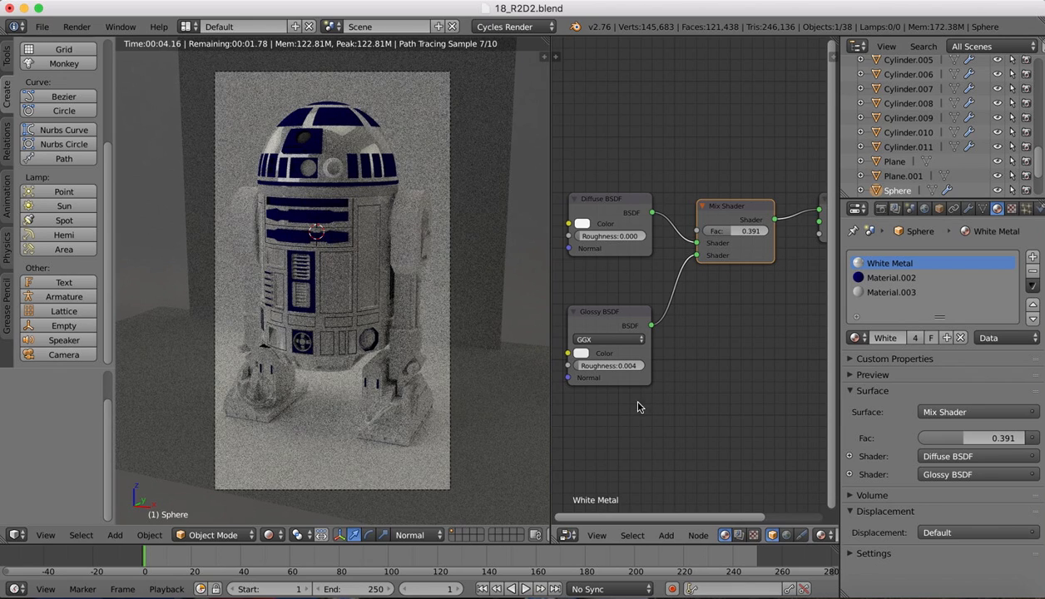
{"action": "left_click", "coordinate": [615, 341]}
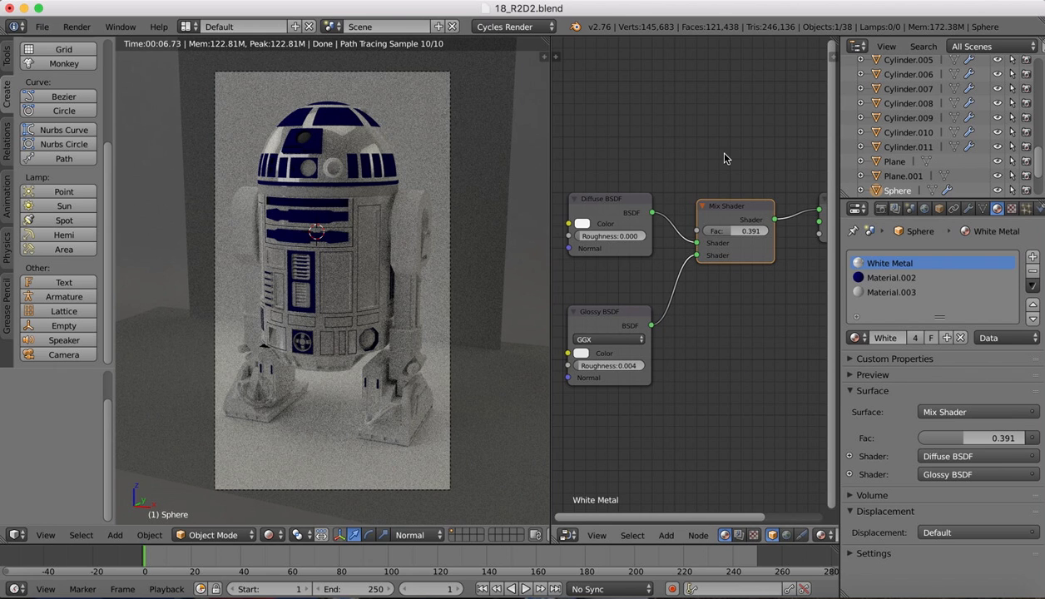
{"action": "scroll", "coordinate": [724, 158], "scroll_direction": "down", "scroll_amount": 1}
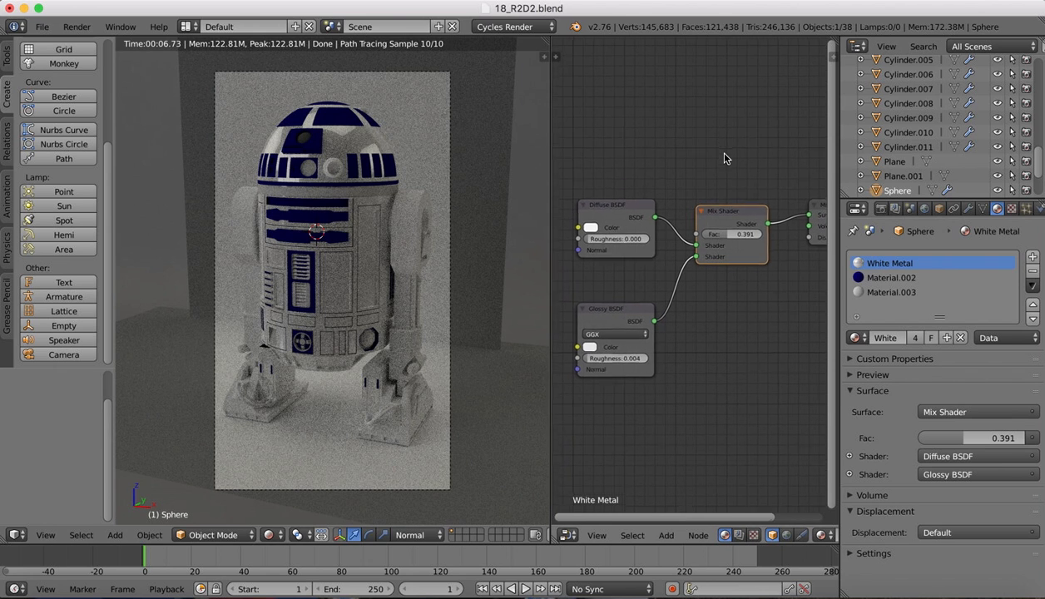
Set White Metal's Diffuse BSDF color to pure white, RGB 1.000, and brighten the Glossy BSDF color to white
{"action": "left_click", "coordinate": [591, 235]}
{"action": "key", "text": "Return"}
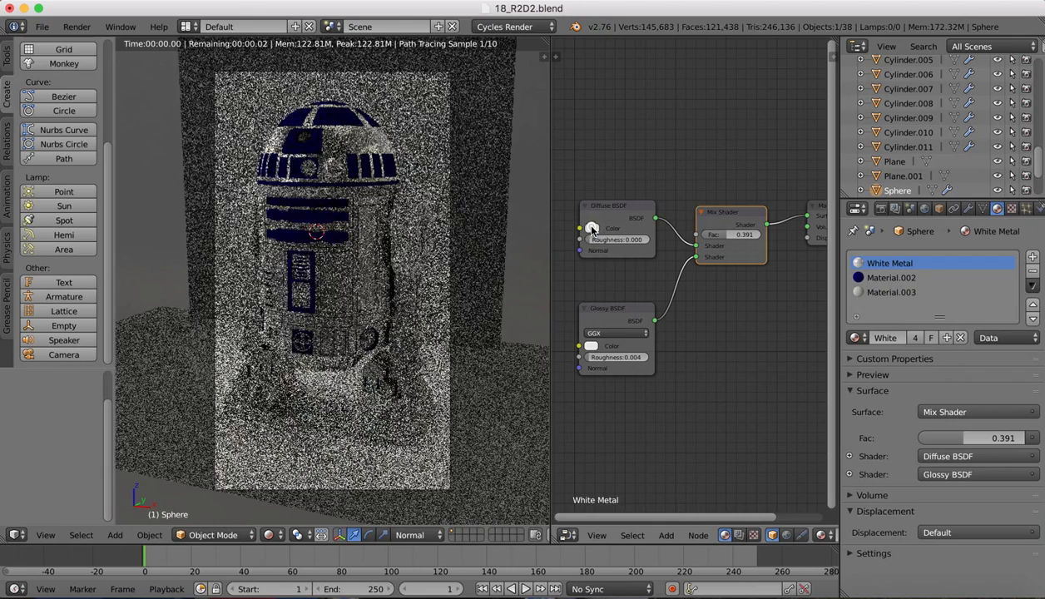
{"action": "left_click", "coordinate": [592, 228]}
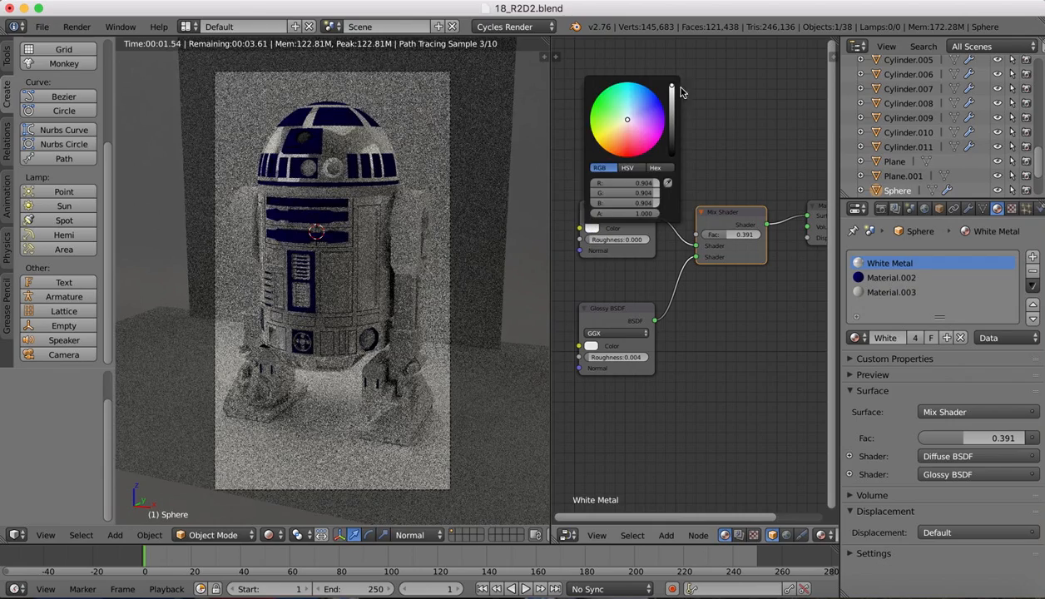
{"action": "left_click", "coordinate": [672, 89]}
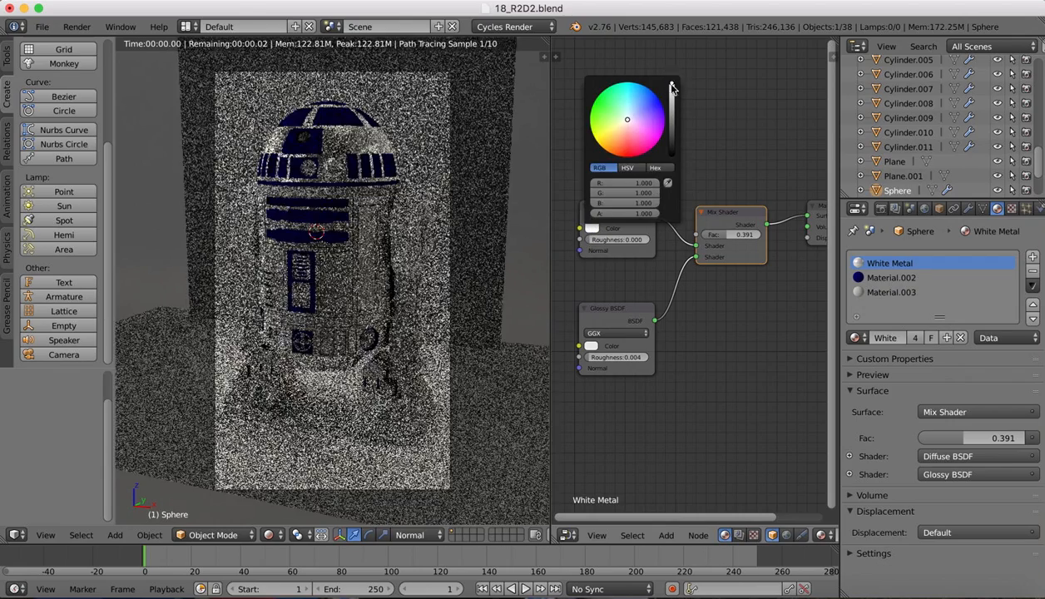
{"action": "left_click", "coordinate": [591, 346]}
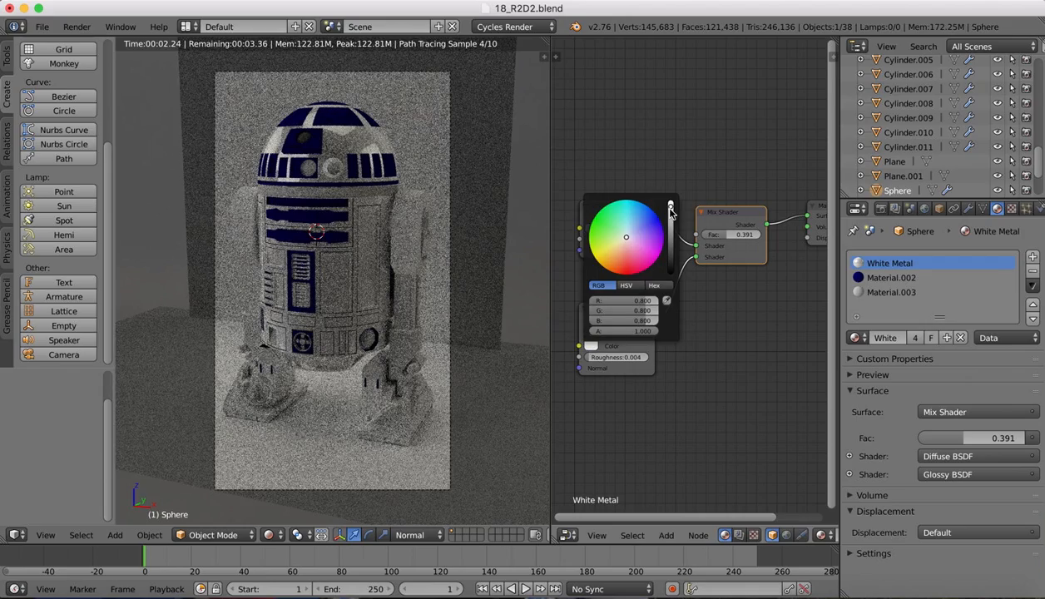
{"action": "left_click_drag", "start_coordinate": [671, 210], "coordinate": [670, 205]}
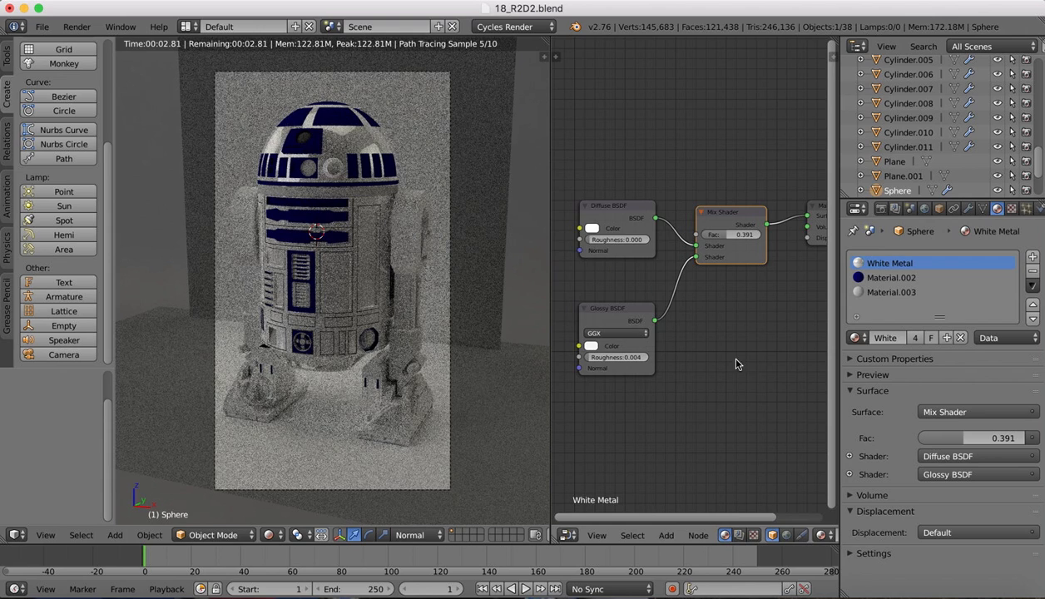
{"action": "left_click", "coordinate": [730, 335]}
{"action": "left_click_drag", "start_coordinate": [833, 54], "coordinate": [1044, 55]}
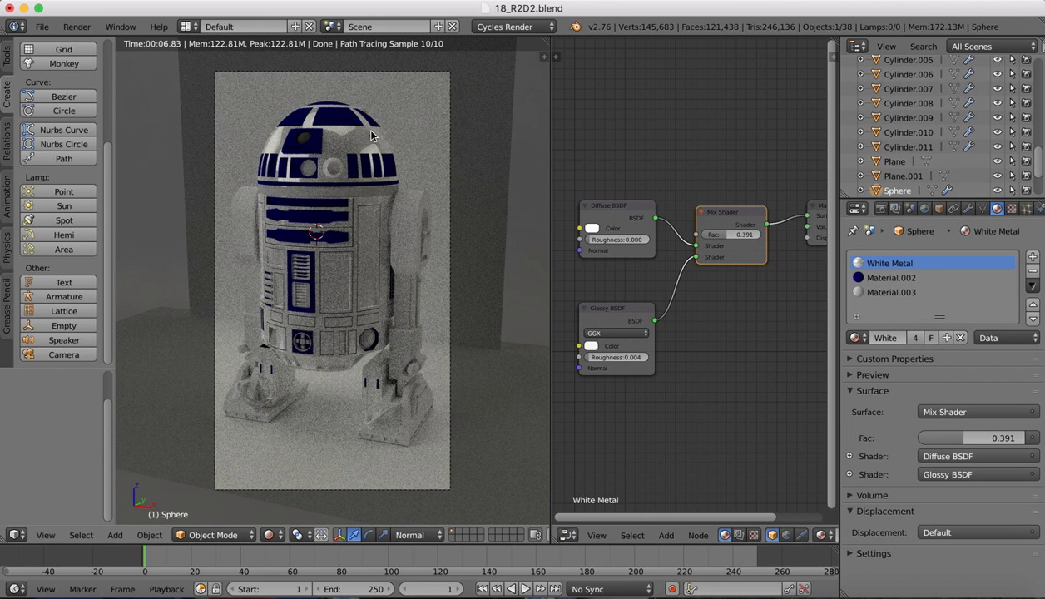
Set the diffuse color of Material.003 to pure white, with R, G and B at 1.000
{"action": "left_click", "coordinate": [887, 294]}
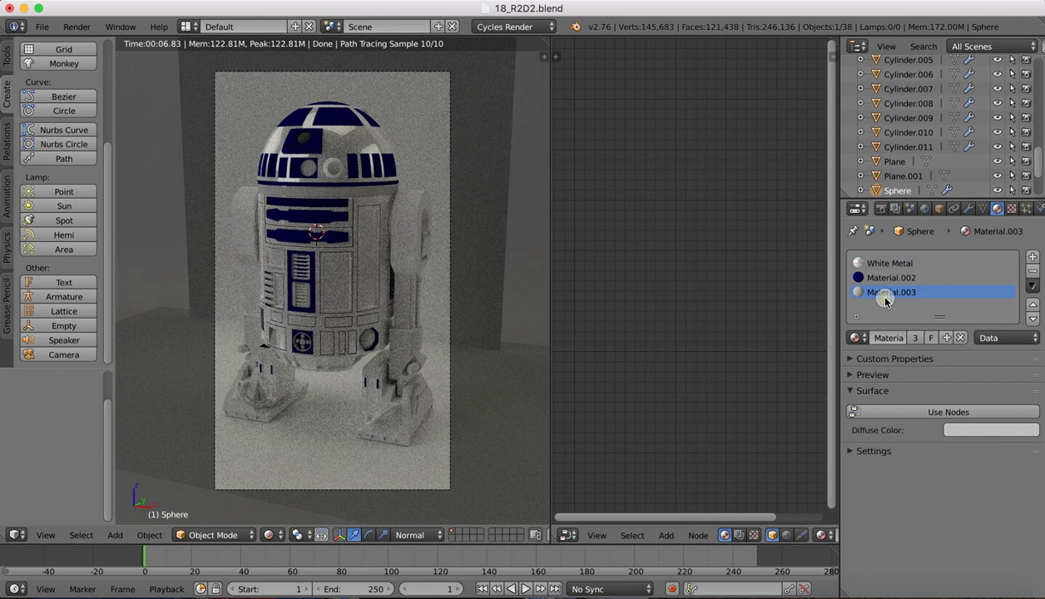
{"action": "left_click", "coordinate": [978, 431]}
{"action": "left_click_drag", "start_coordinate": [966, 296], "coordinate": [951, 310]}
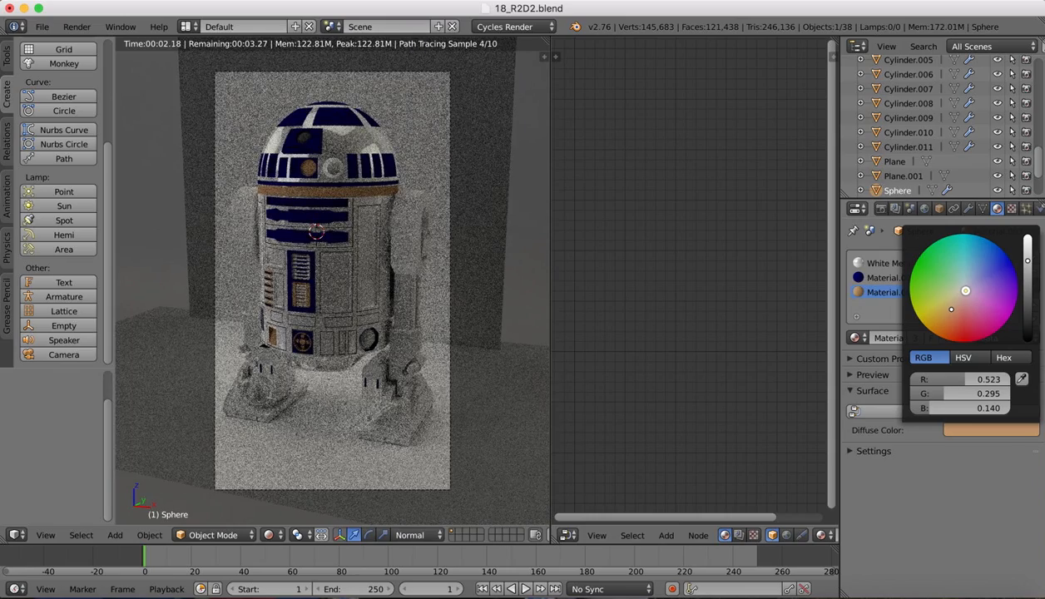
{"action": "left_click_drag", "start_coordinate": [951, 310], "coordinate": [966, 289]}
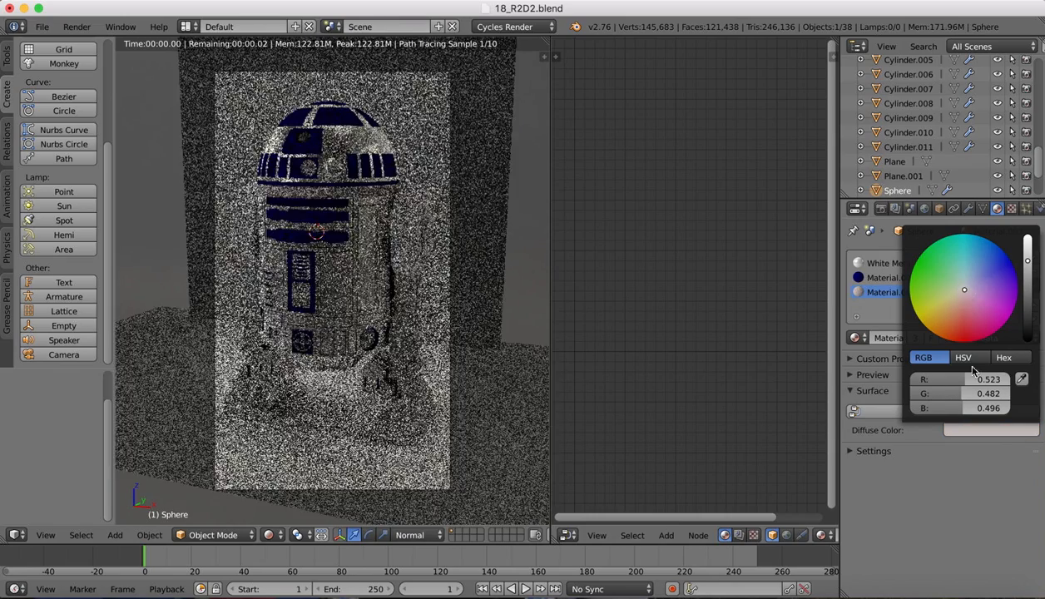
{"action": "left_click_drag", "start_coordinate": [961, 378], "coordinate": [1009, 412]}
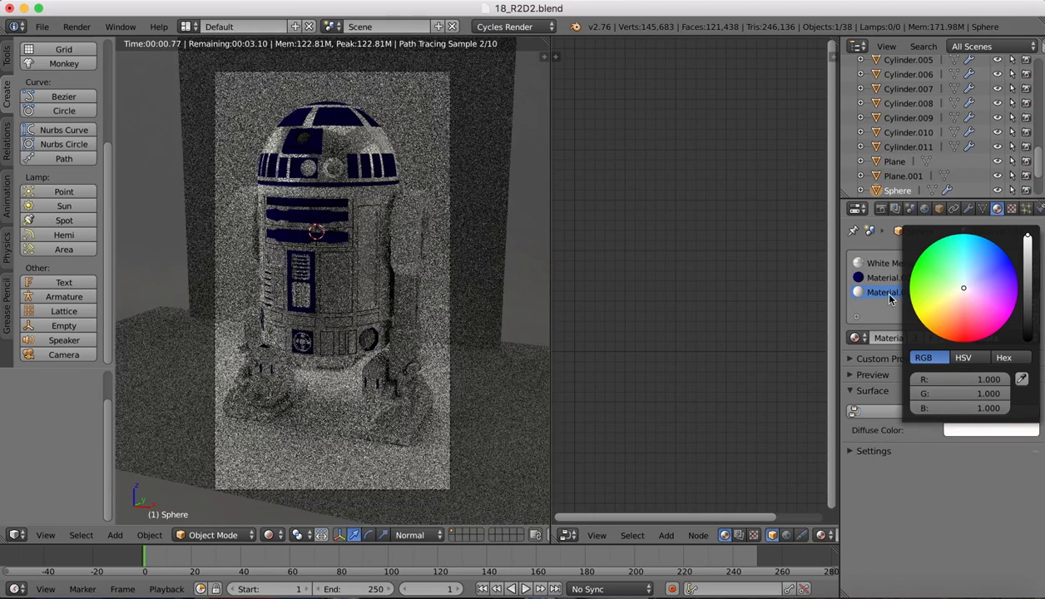
Rename Material.003 as Chrome and enable nodes for it
{"action": "double_click", "coordinate": [886, 293]}
{"action": "type", "text": "Chr"}
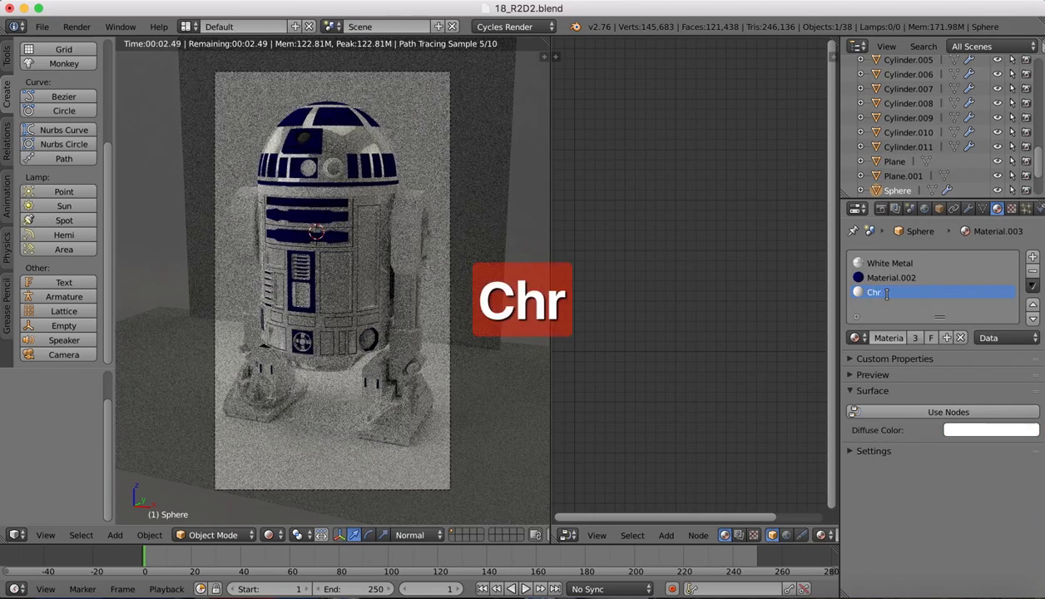
{"action": "type", "text": "ome"}
{"action": "key", "text": "Return"}
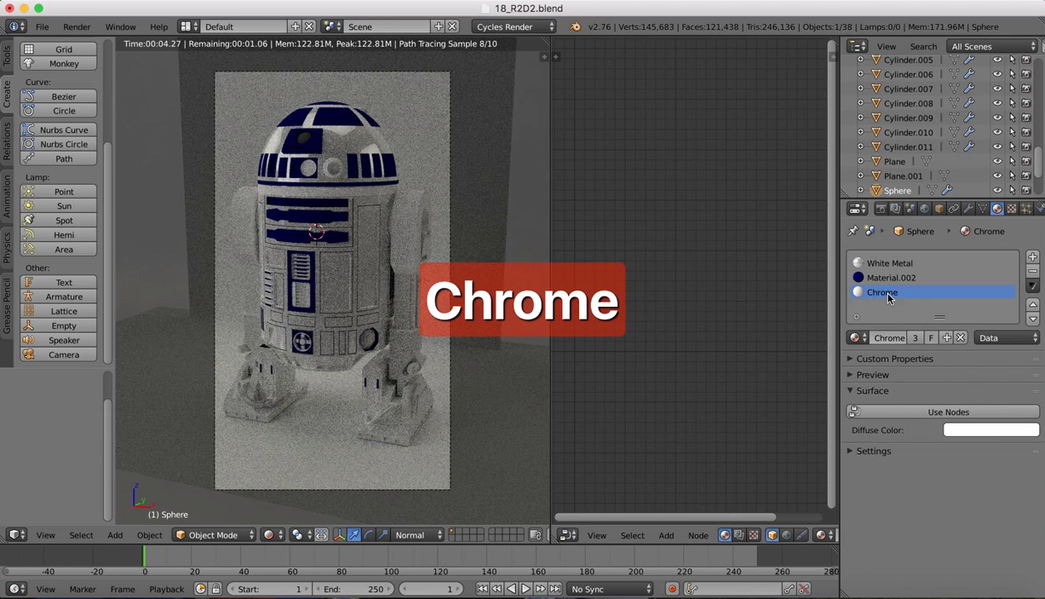
{"action": "left_click", "coordinate": [936, 411]}
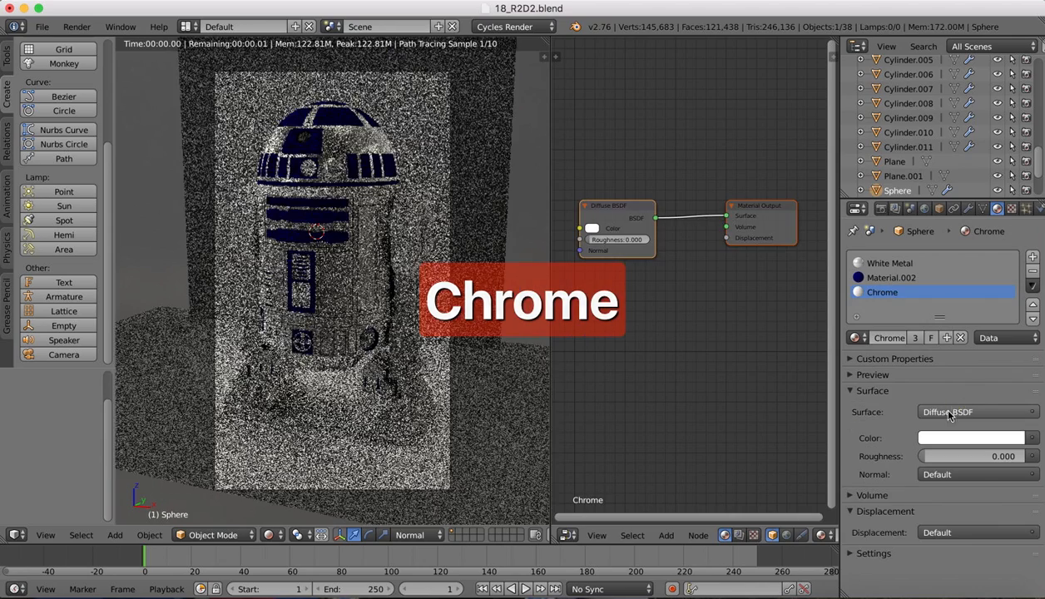
Insert a Mix Shader between the Chrome material's Diffuse BSDF and Material Output nodes
{"action": "left_click", "coordinate": [666, 535]}
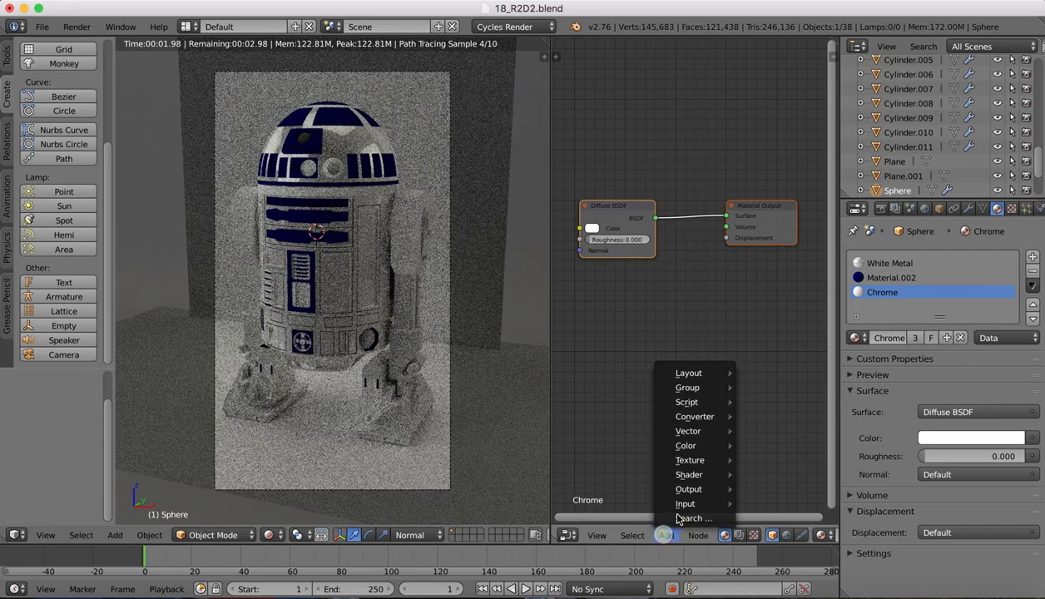
{"action": "left_click", "coordinate": [684, 518]}
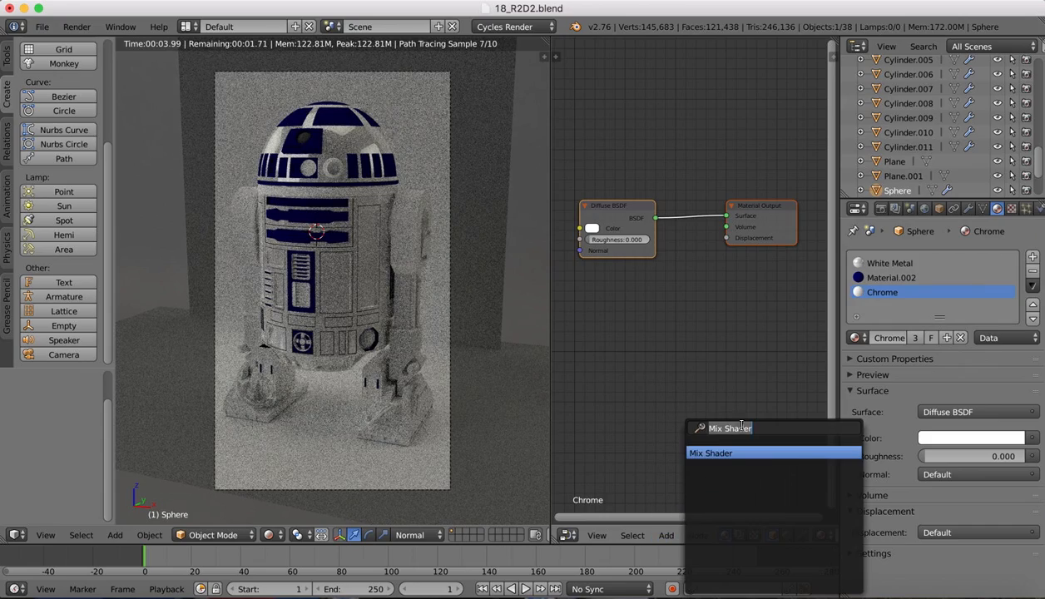
{"action": "left_click", "coordinate": [717, 454]}
{"action": "left_click", "coordinate": [698, 242]}
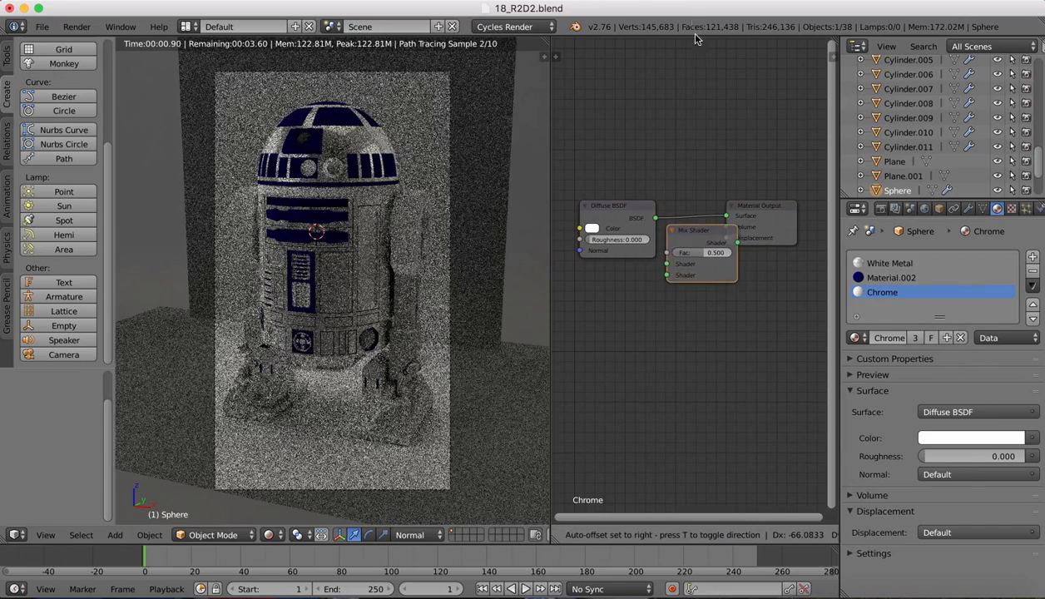
Add a Glossy BSDF below Chrome's Diffuse BSDF and connect it to the second shader input of the Mix Shader
{"action": "left_click", "coordinate": [633, 535]}
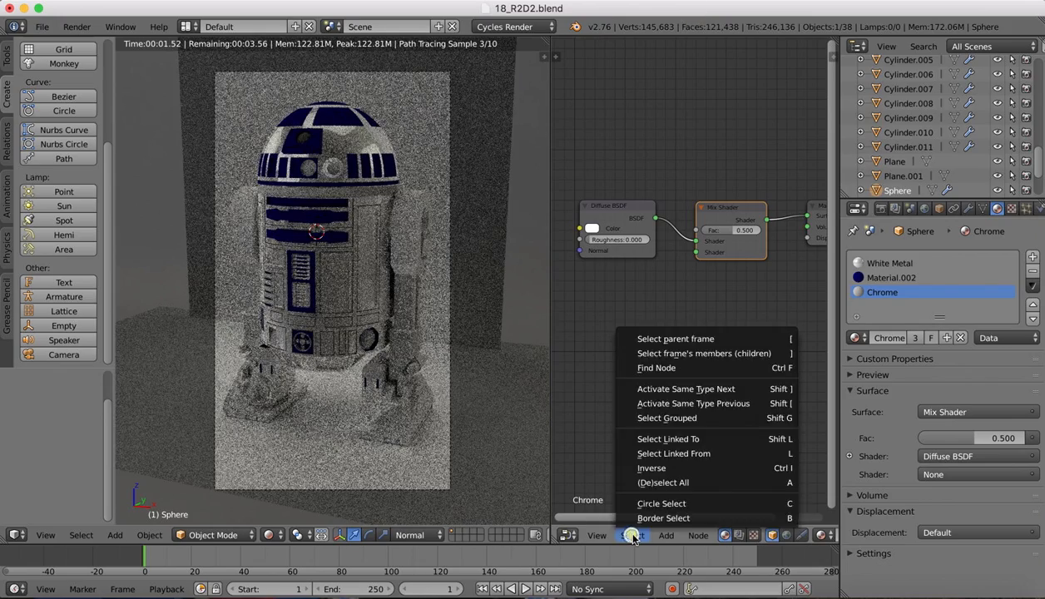
{"action": "mouse_move", "coordinate": [665, 535]}
{"action": "left_click", "coordinate": [684, 518]}
{"action": "type", "text": "glo"}
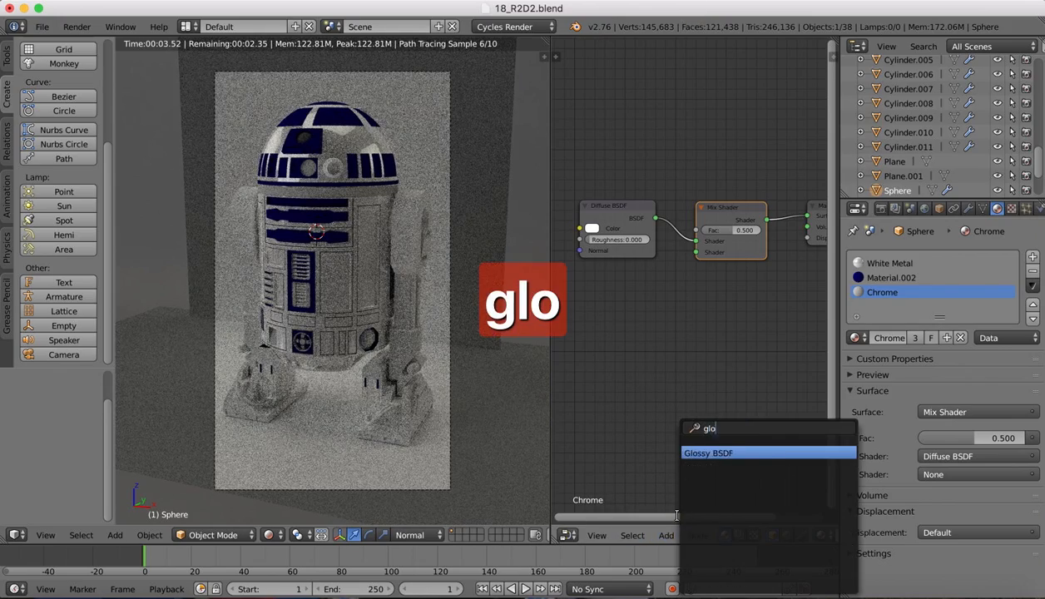
{"action": "left_click", "coordinate": [708, 454]}
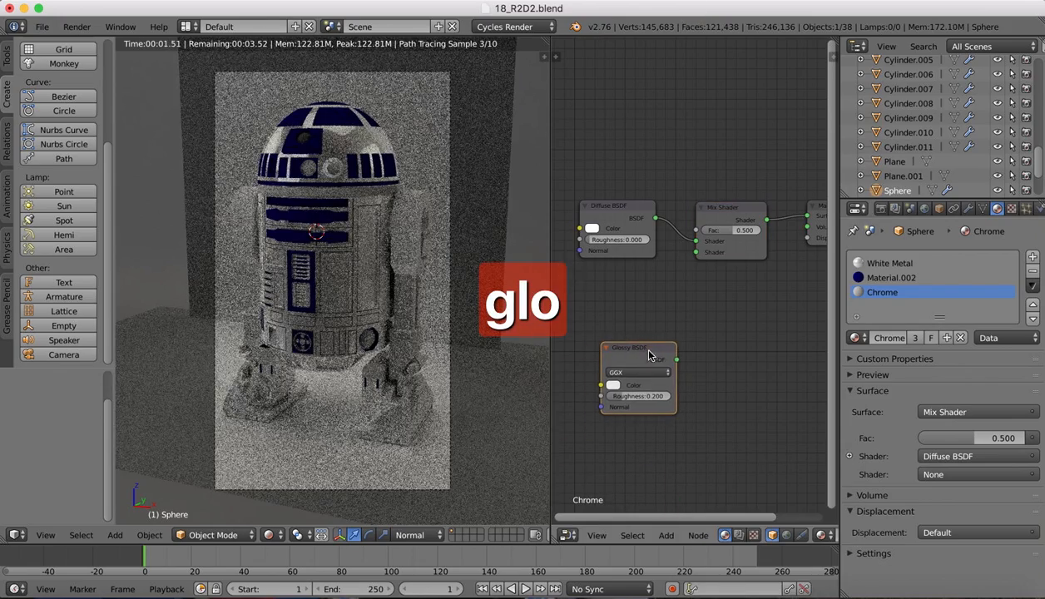
{"action": "left_click", "coordinate": [626, 301]}
{"action": "left_click_drag", "start_coordinate": [655, 315], "coordinate": [696, 253]}
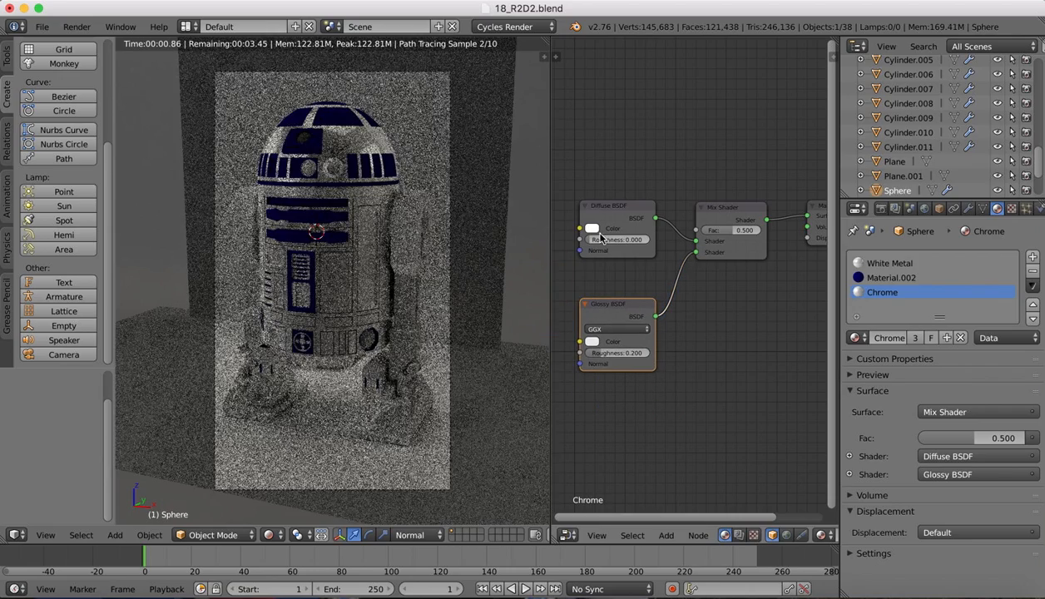
Darken Chrome's Diffuse BSDF color to a gray of about 0.378 and its Glossy BSDF color to about 0.484
{"action": "left_click", "coordinate": [593, 230]}
{"action": "left_click", "coordinate": [592, 229]}
{"action": "left_click_drag", "start_coordinate": [674, 88], "coordinate": [673, 84]}
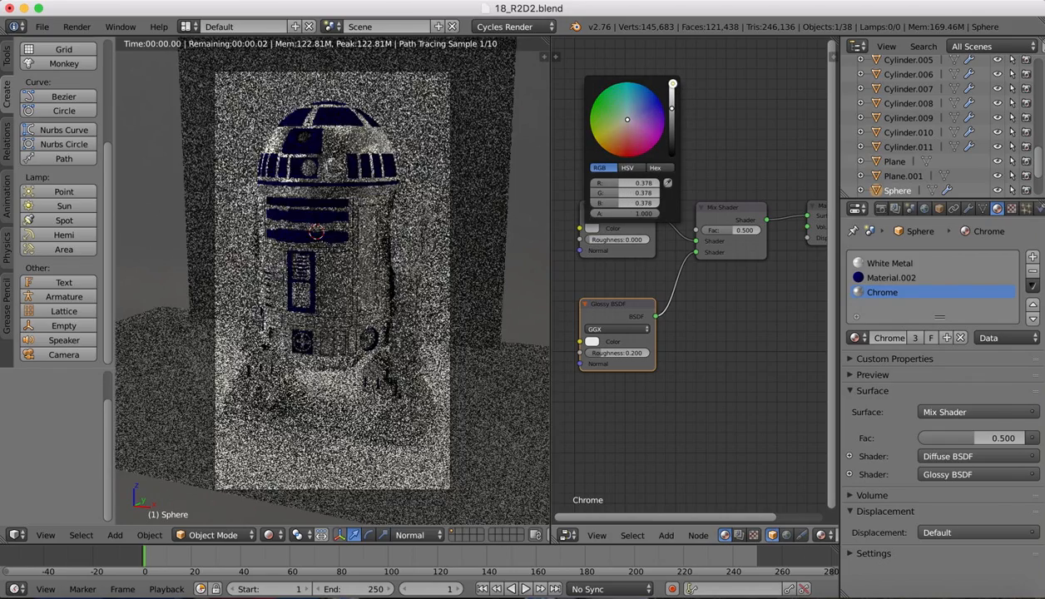
{"action": "left_click", "coordinate": [591, 342]}
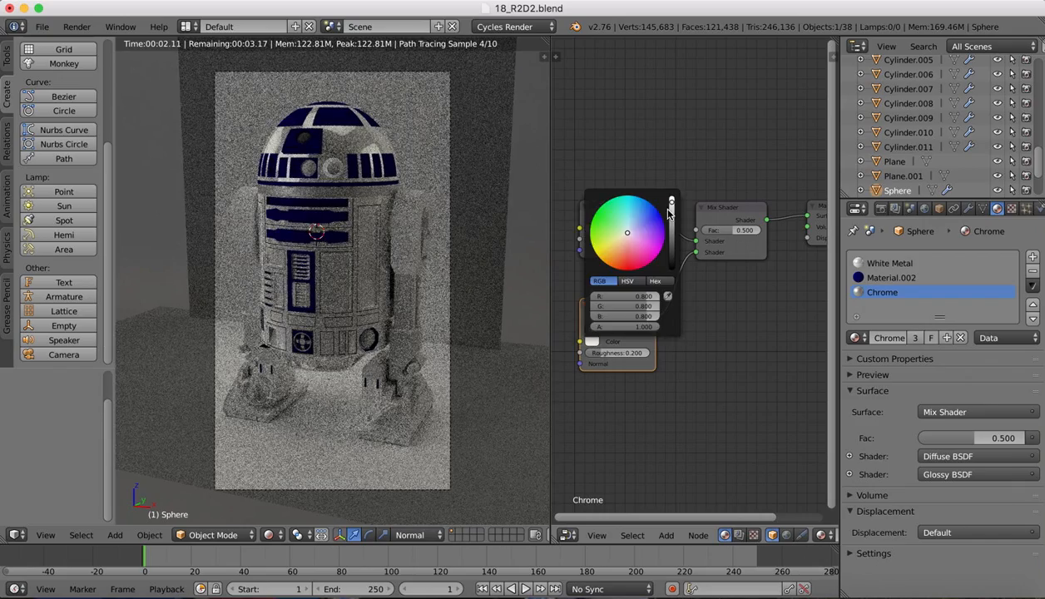
{"action": "left_click_drag", "start_coordinate": [672, 201], "coordinate": [673, 205]}
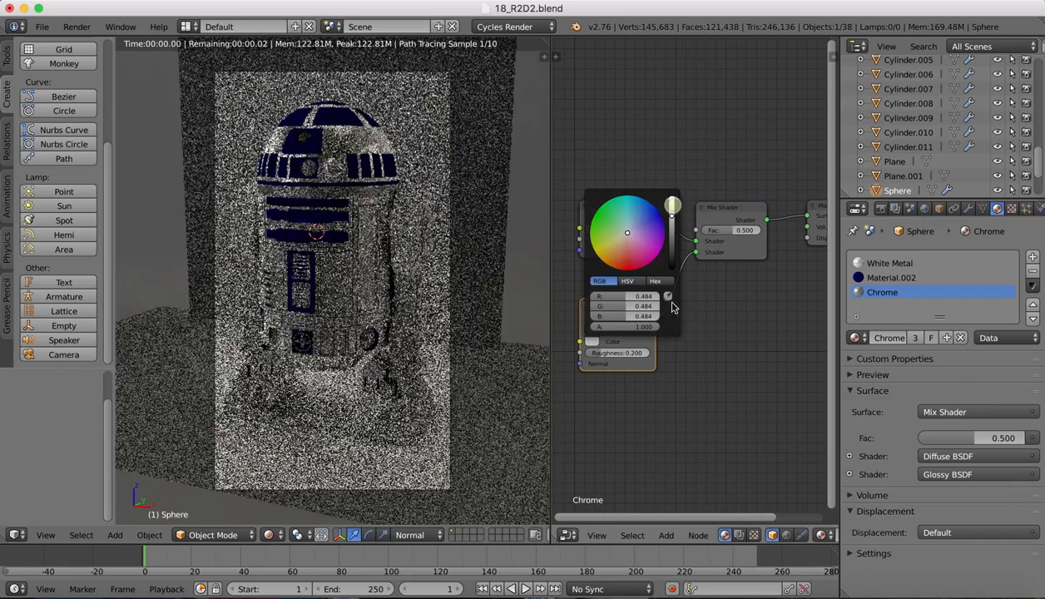
Set Chrome's Glossy BSDF roughness to 0.017 and its Mix Shader factor to 0.823
{"action": "left_click_drag", "start_coordinate": [607, 354], "coordinate": [594, 354]}
{"action": "left_click_drag", "start_coordinate": [724, 231], "coordinate": [732, 231]}
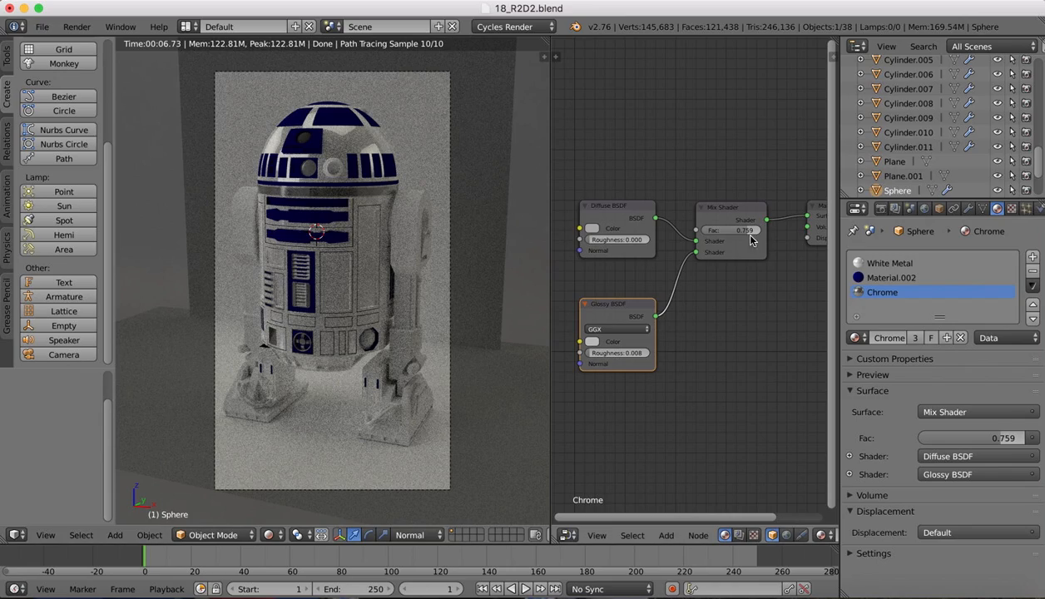
{"action": "left_click_drag", "start_coordinate": [748, 233], "coordinate": [747, 232]}
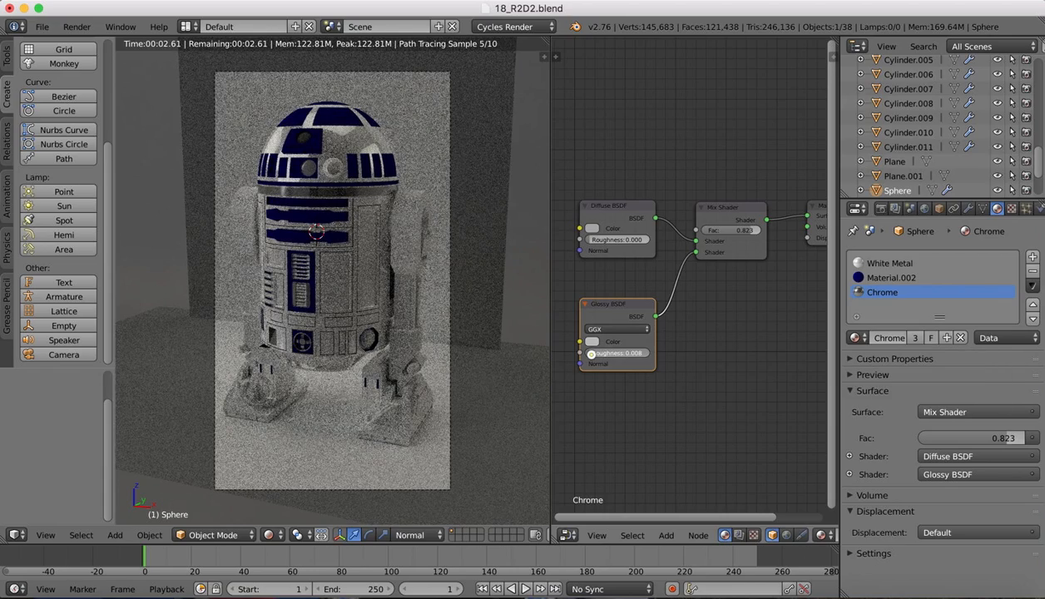
{"action": "left_click_drag", "start_coordinate": [591, 354], "coordinate": [591, 354]}
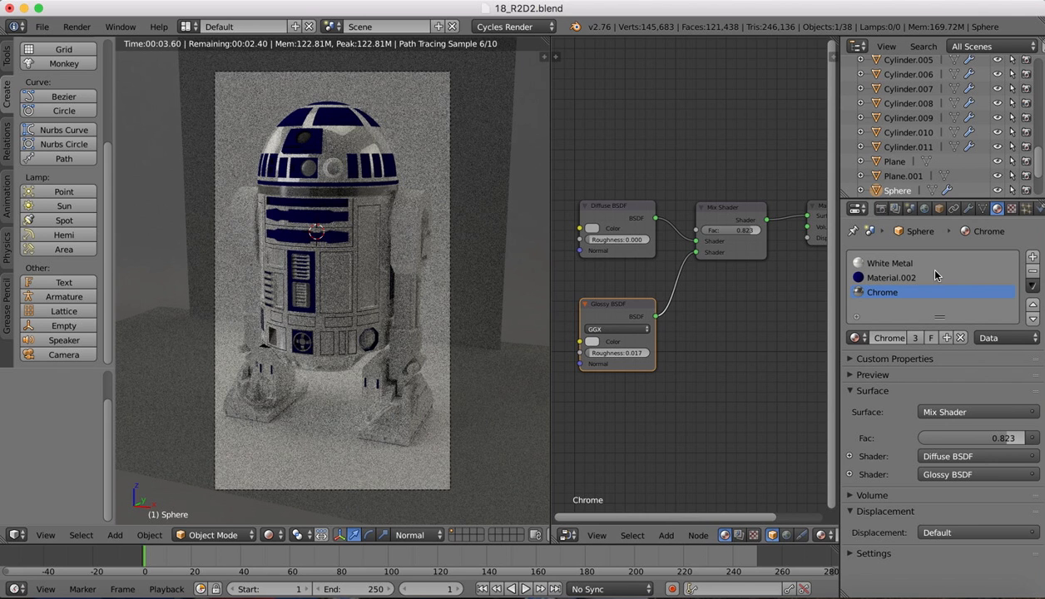
Rename the dark blue Material.002 as Blue Metal and enable nodes for it
{"action": "left_click", "coordinate": [888, 279]}
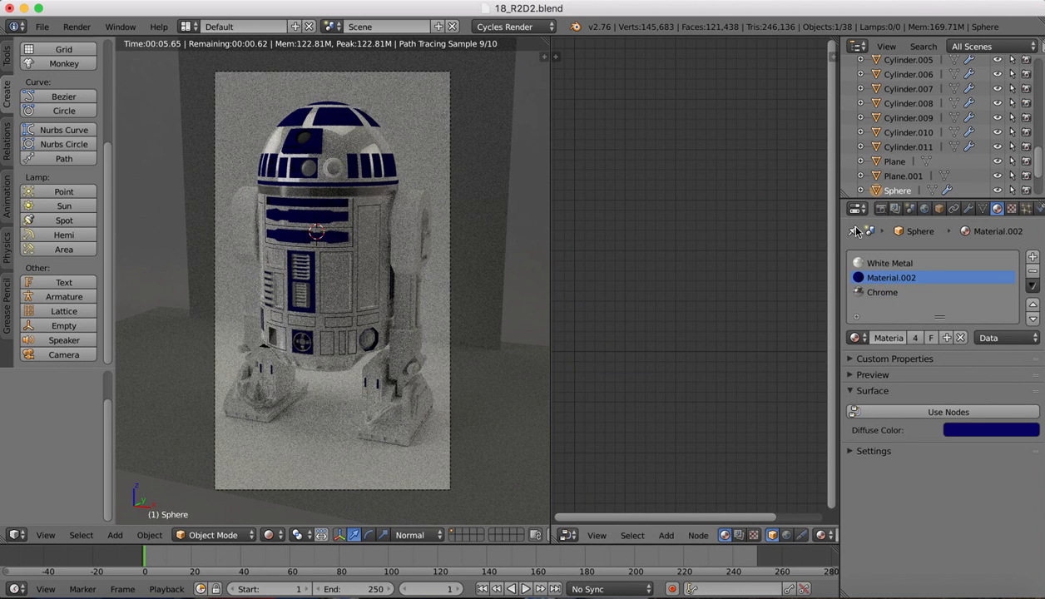
{"action": "double_click", "coordinate": [888, 280]}
{"action": "type", "text": "B"}
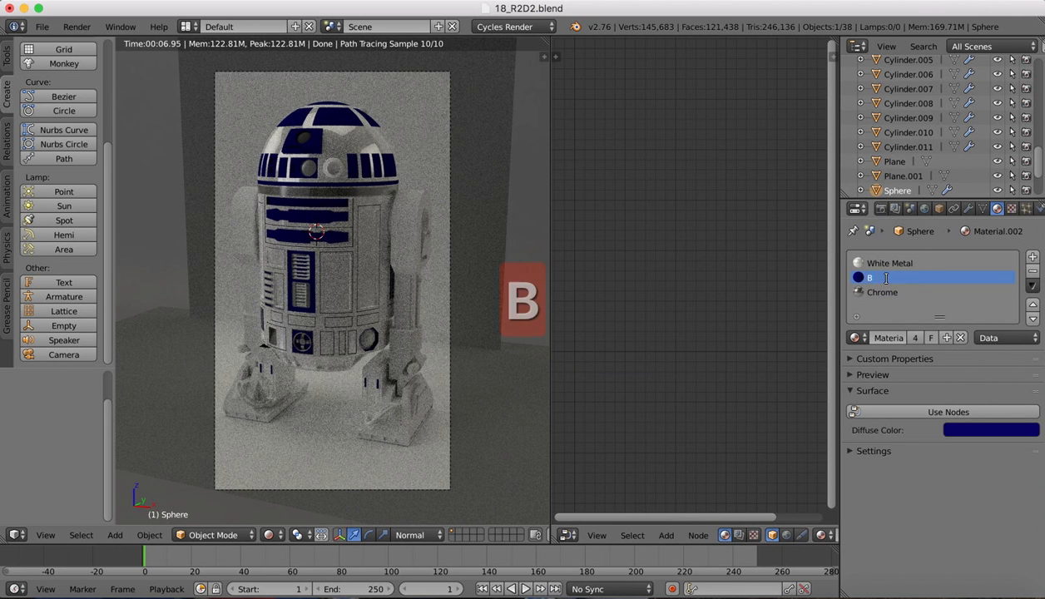
{"action": "type", "text": "uBl"}
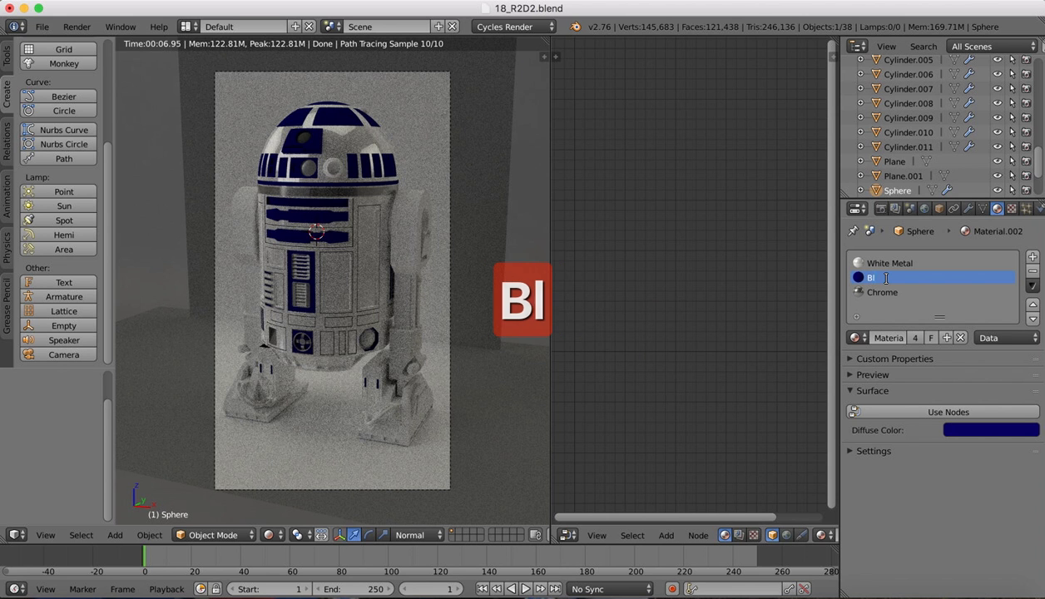
{"action": "type", "text": "ueMetal"}
{"action": "key", "text": "Return"}
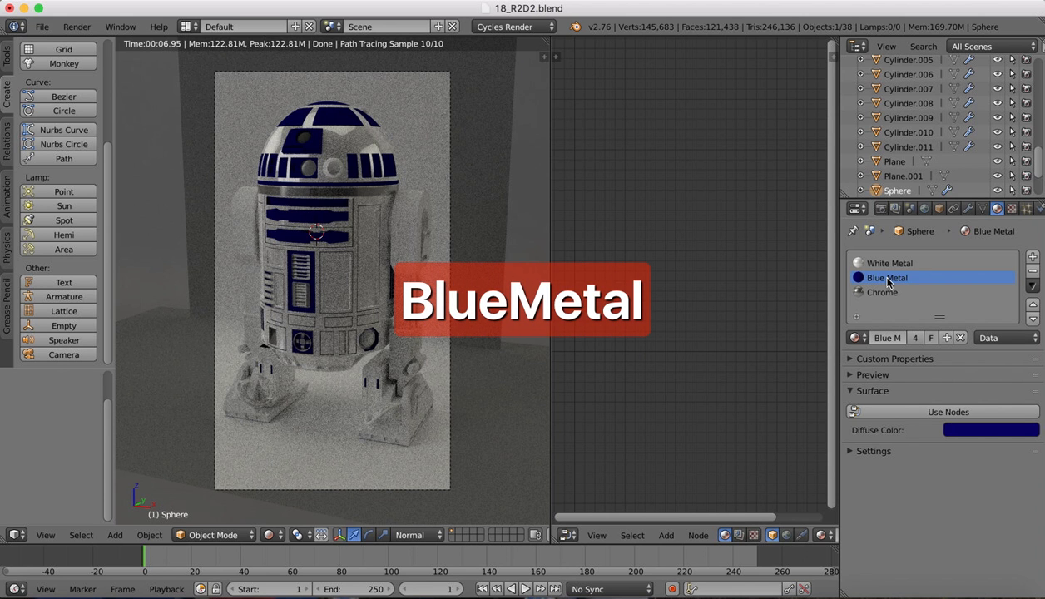
{"action": "left_click", "coordinate": [924, 412]}
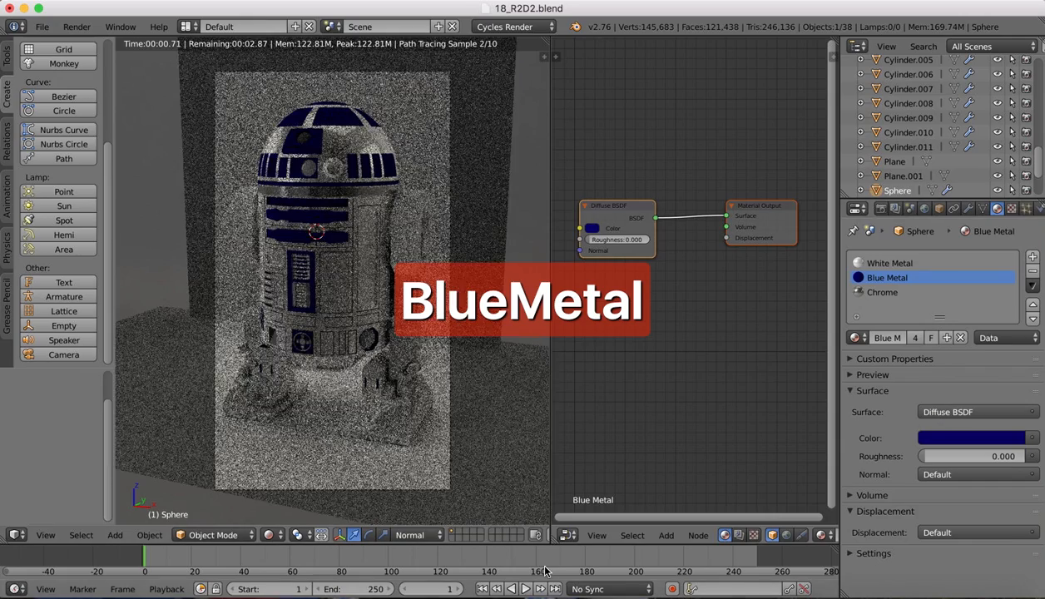
Add a Glossy BSDF node below the Diffuse BSDF in the Blue Metal material
{"action": "left_click", "coordinate": [671, 534]}
{"action": "left_click", "coordinate": [678, 517]}
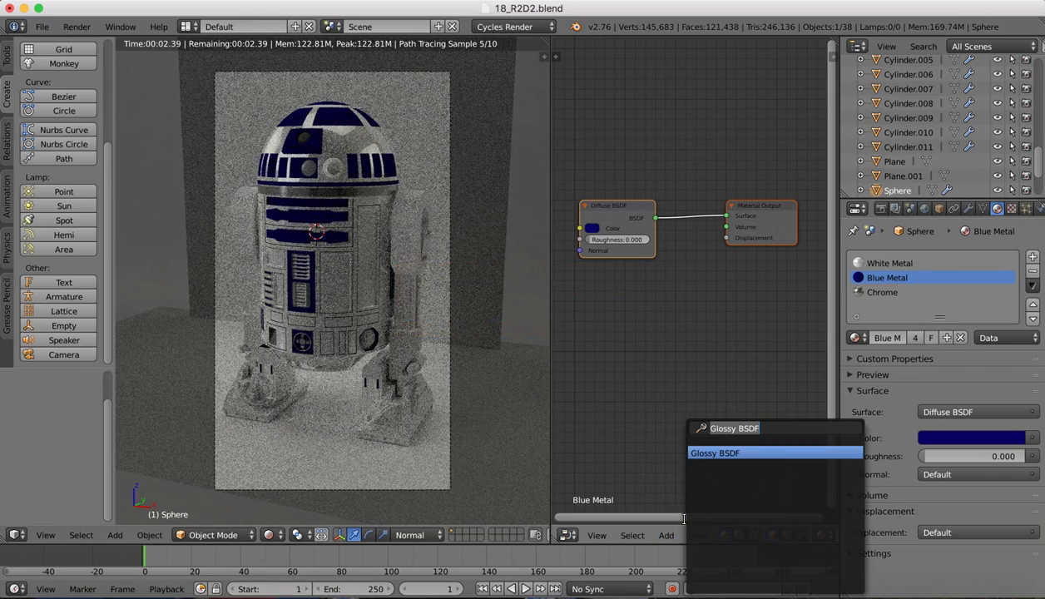
{"action": "key", "text": "Return"}
{"action": "left_click", "coordinate": [654, 475]}
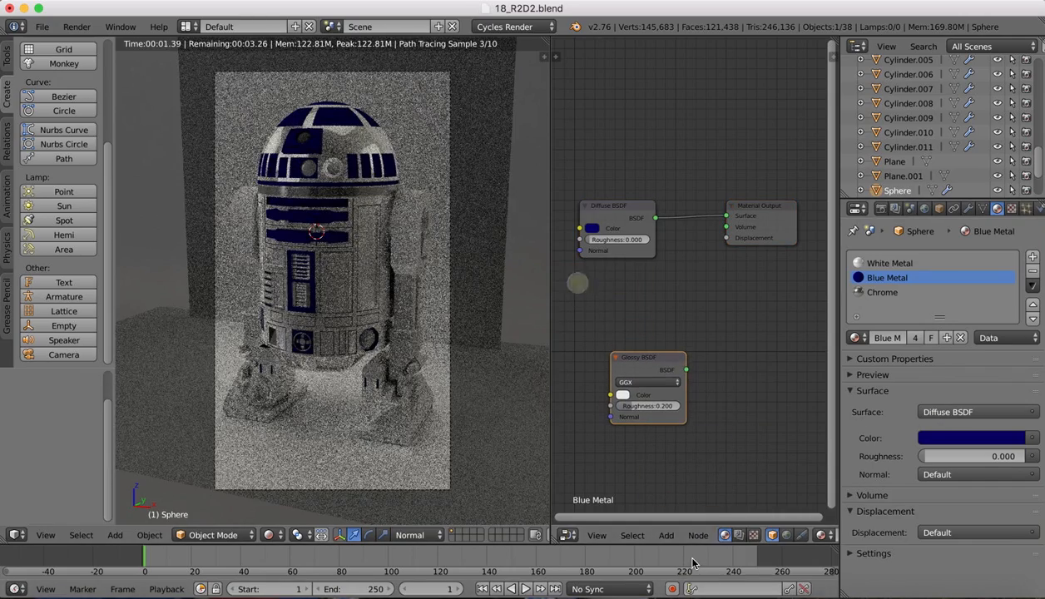
Insert a Mix Shader after Blue Metal's Diffuse BSDF, connect the Glossy BSDF to its second shader input, and place the Glossy node beneath Diffuse
{"action": "left_click", "coordinate": [668, 535]}
{"action": "left_click", "coordinate": [687, 518]}
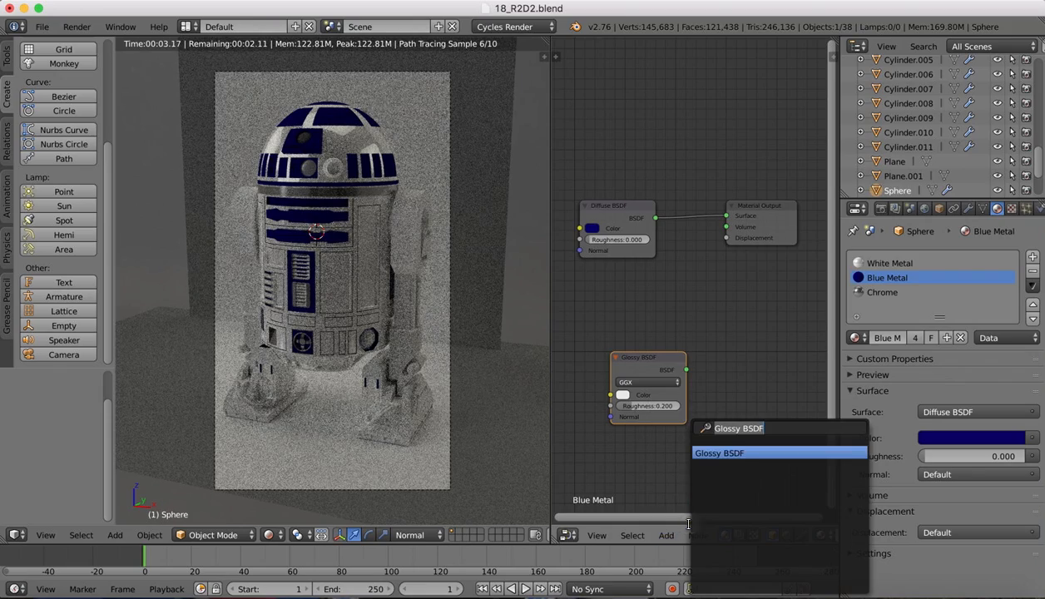
{"action": "type", "text": "mix"}
{"action": "key", "text": "Return"}
{"action": "left_click", "coordinate": [666, 83]}
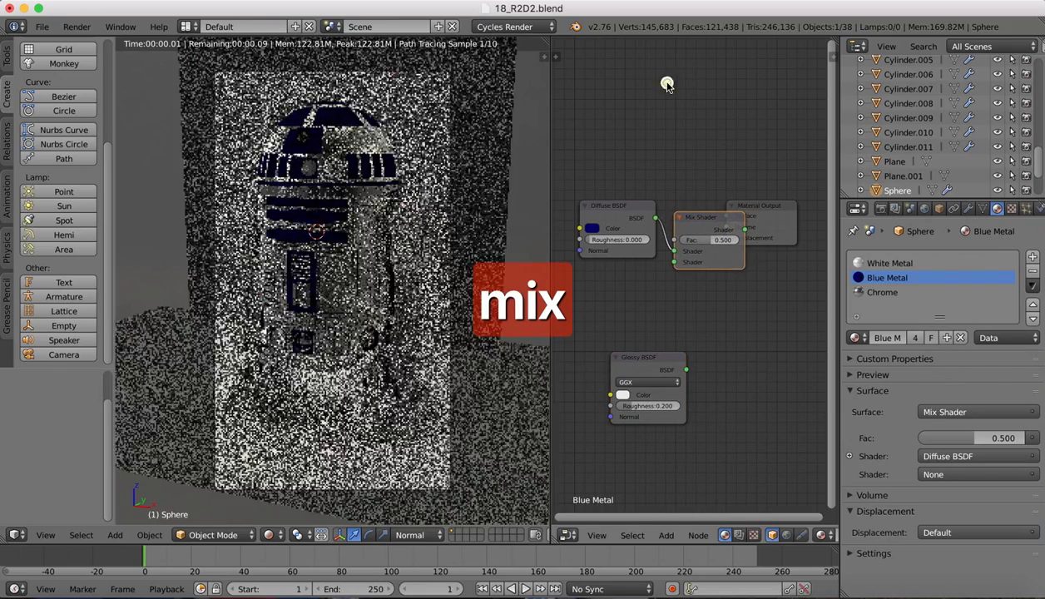
{"action": "left_click_drag", "start_coordinate": [686, 370], "coordinate": [690, 287]}
{"action": "left_click_drag", "start_coordinate": [687, 371], "coordinate": [696, 262]}
{"action": "left_click_drag", "start_coordinate": [651, 355], "coordinate": [626, 293]}
Set Blue Metal's Glossy BSDF color to a deep blue of about R 0.018, G 0.019, B 0.648 and its roughness to 0.129
{"action": "left_click", "coordinate": [589, 325]}
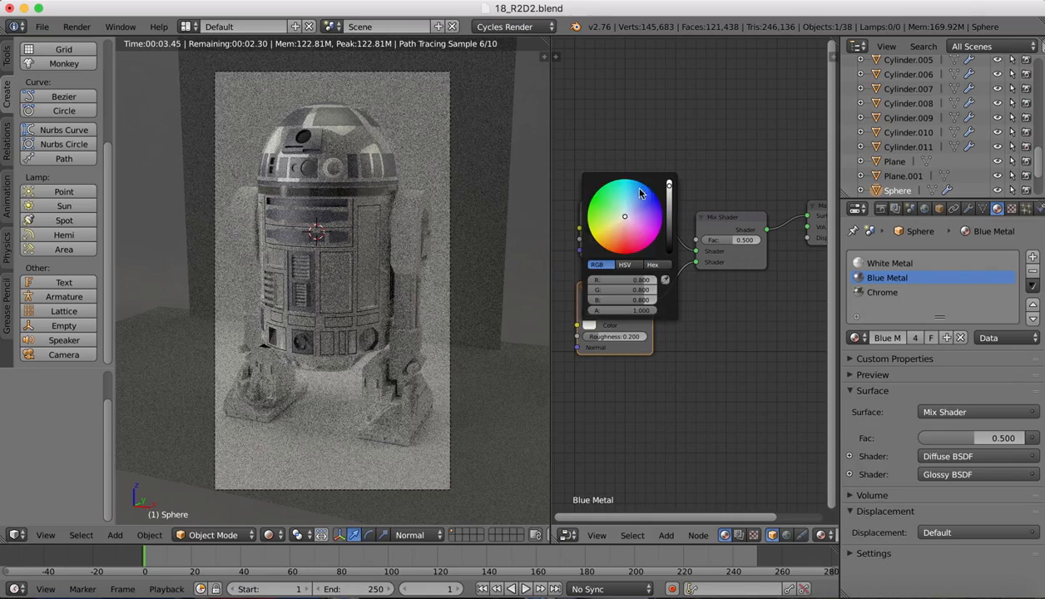
{"action": "left_click_drag", "start_coordinate": [624, 218], "coordinate": [642, 194]}
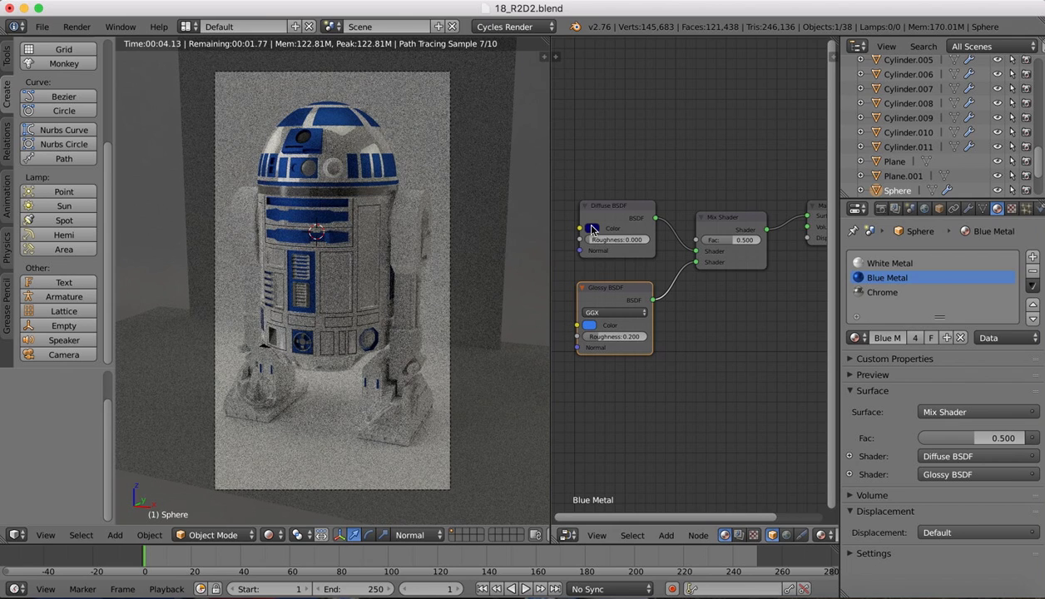
{"action": "left_click", "coordinate": [588, 327]}
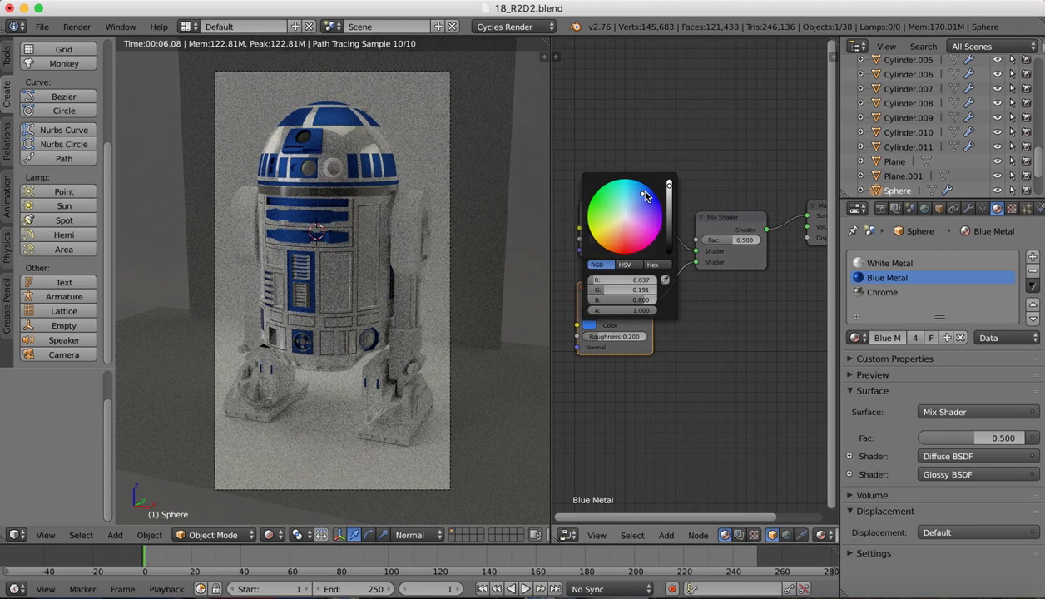
{"action": "left_click_drag", "start_coordinate": [640, 196], "coordinate": [655, 207]}
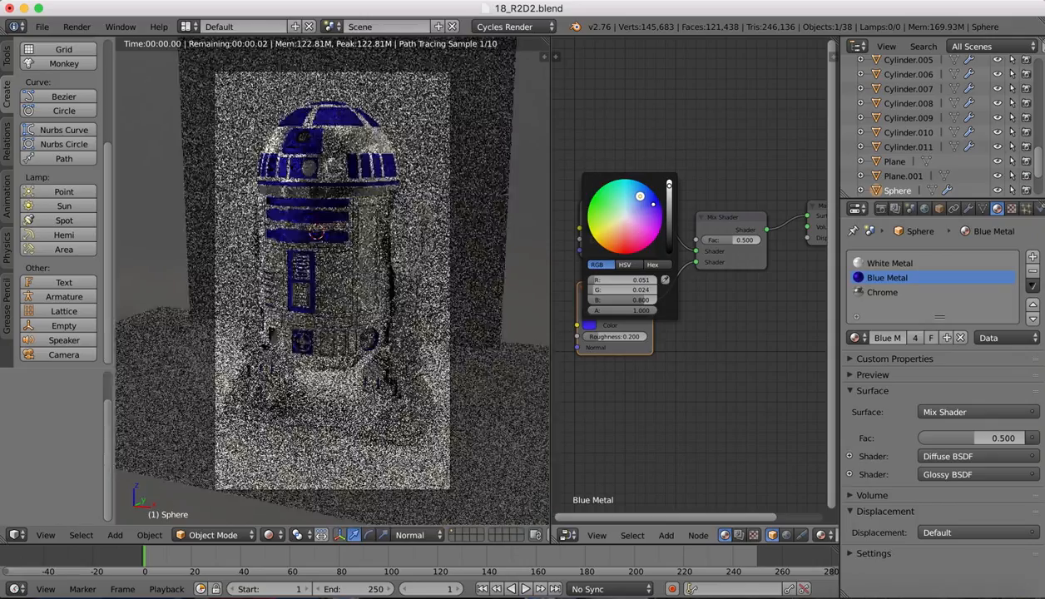
{"action": "left_click", "coordinate": [669, 183]}
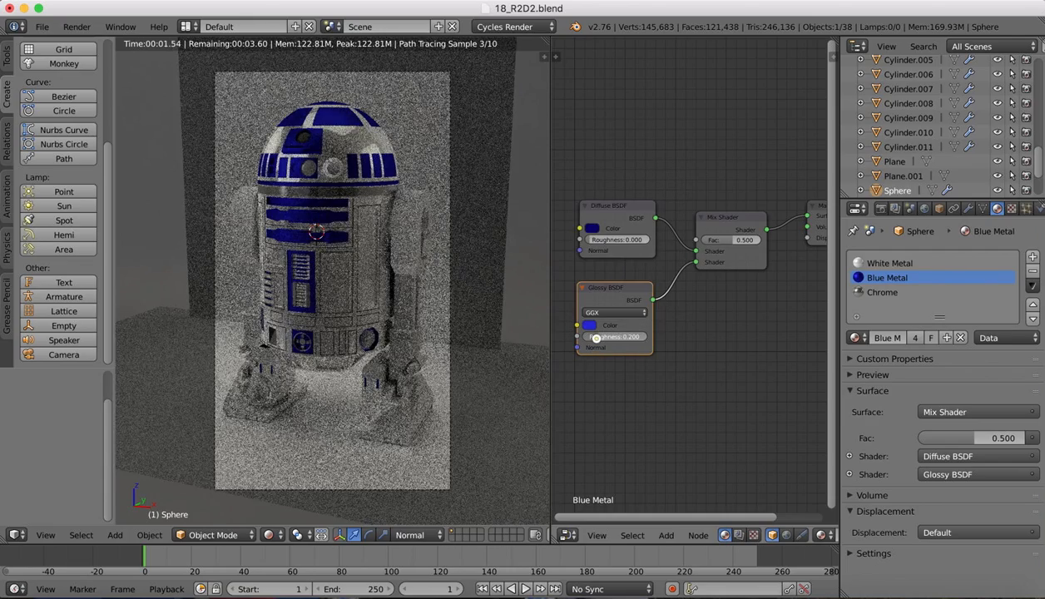
{"action": "left_click_drag", "start_coordinate": [596, 338], "coordinate": [598, 338]}
Brighten Blue Metal's Diffuse BSDF color to a blue value of about 0.237 and set the Mix Shader factor to 0.668
{"action": "left_click", "coordinate": [592, 228]}
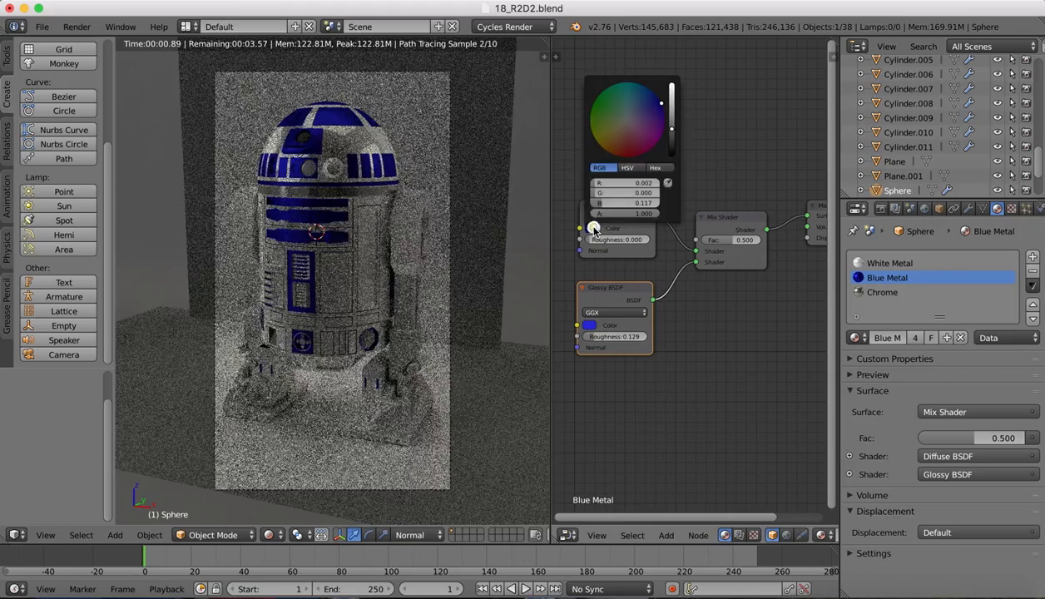
{"action": "left_click", "coordinate": [671, 127]}
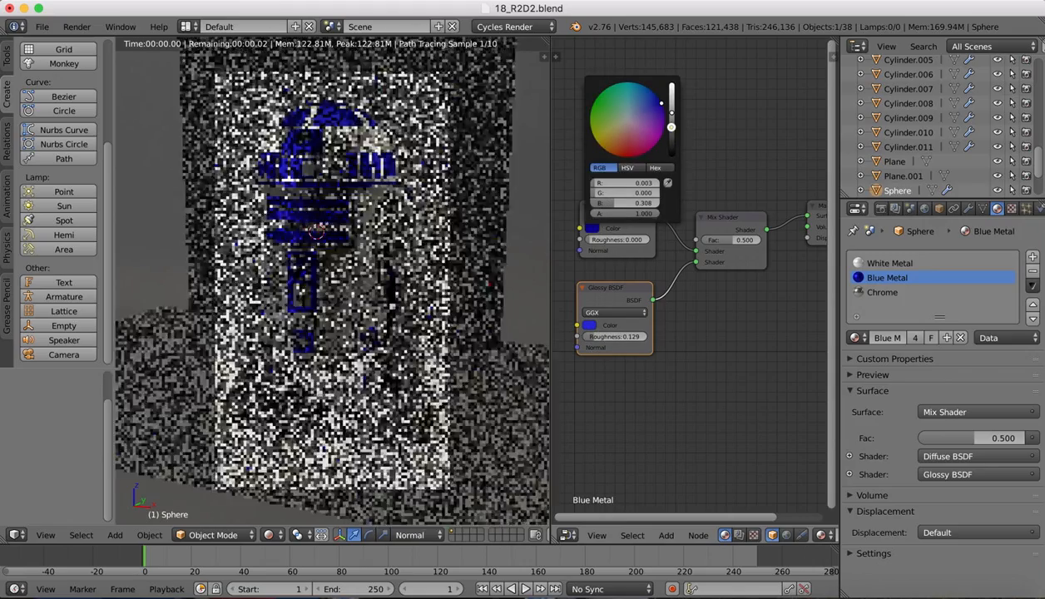
{"action": "left_click", "coordinate": [672, 129]}
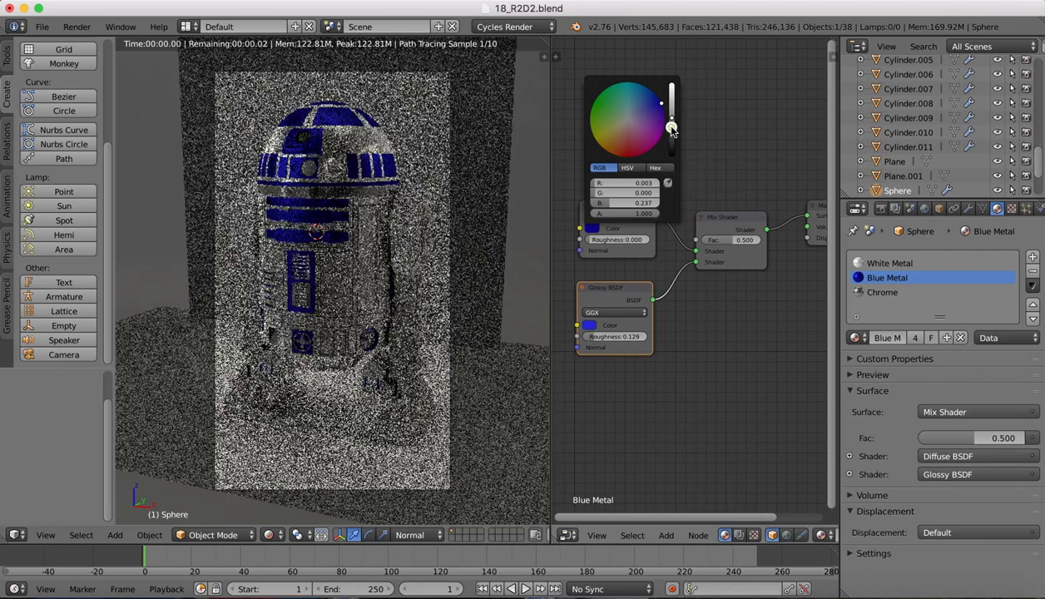
{"action": "left_click_drag", "start_coordinate": [718, 241], "coordinate": [733, 242]}
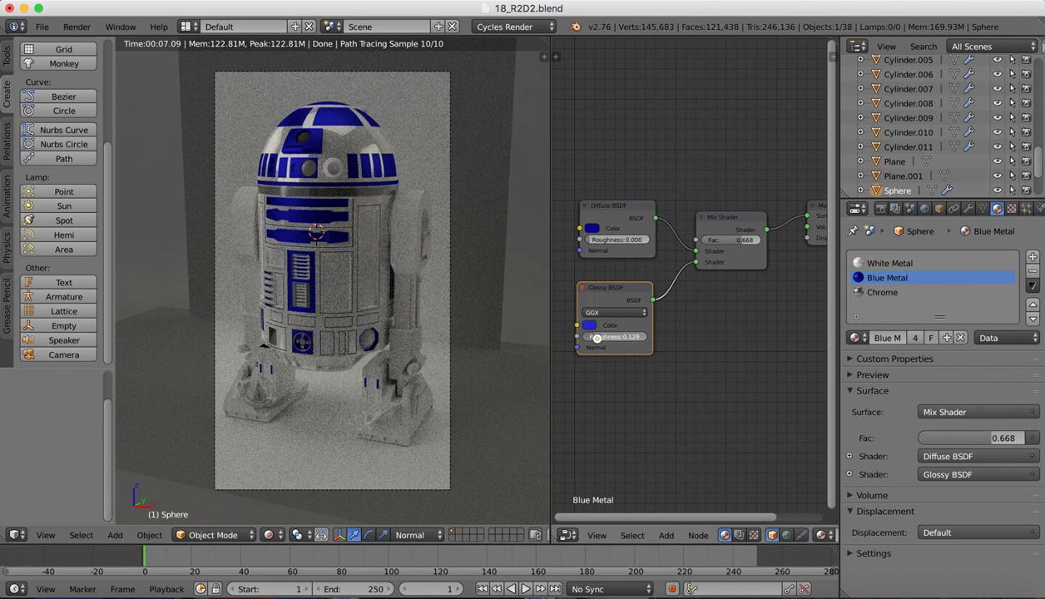
Reduce Blue Metal's Glossy BSDF roughness to 0.067 and shift its color to a lighter, less saturated blue
{"action": "left_click_drag", "start_coordinate": [596, 338], "coordinate": [586, 338]}
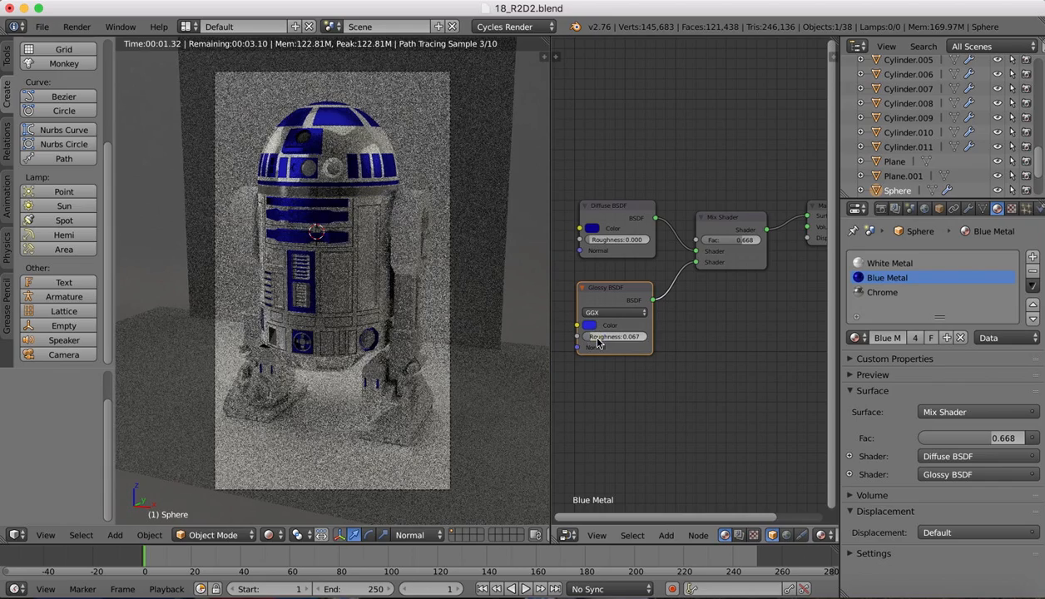
{"action": "left_click", "coordinate": [589, 325]}
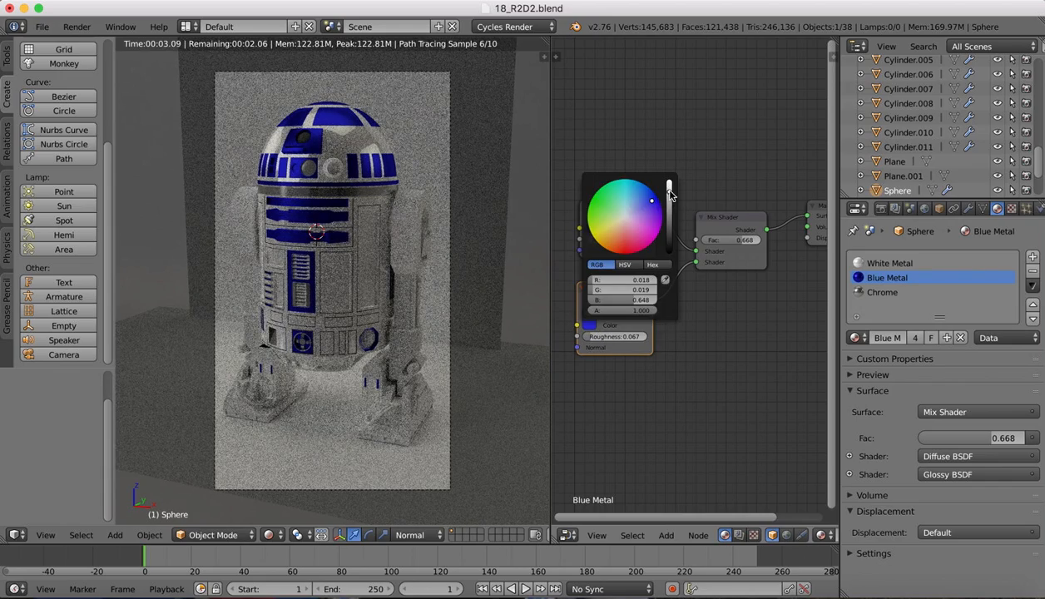
{"action": "left_click_drag", "start_coordinate": [653, 205], "coordinate": [670, 192]}
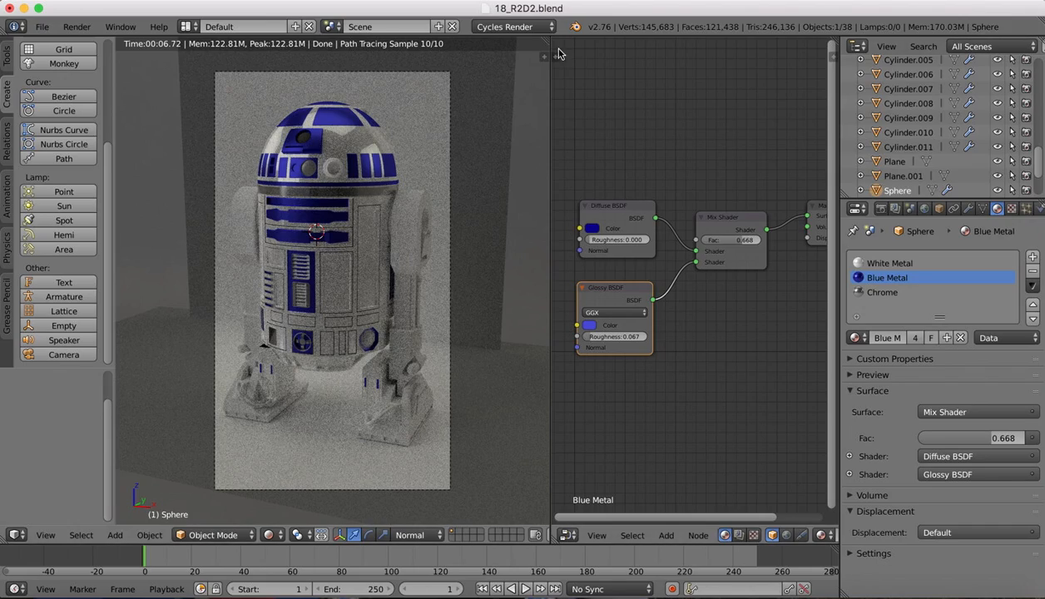
Merge the node editor area into the 3D view and switch the viewport from rendered to solid shading around the dome
{"action": "left_click_drag", "start_coordinate": [542, 51], "coordinate": [680, 40]}
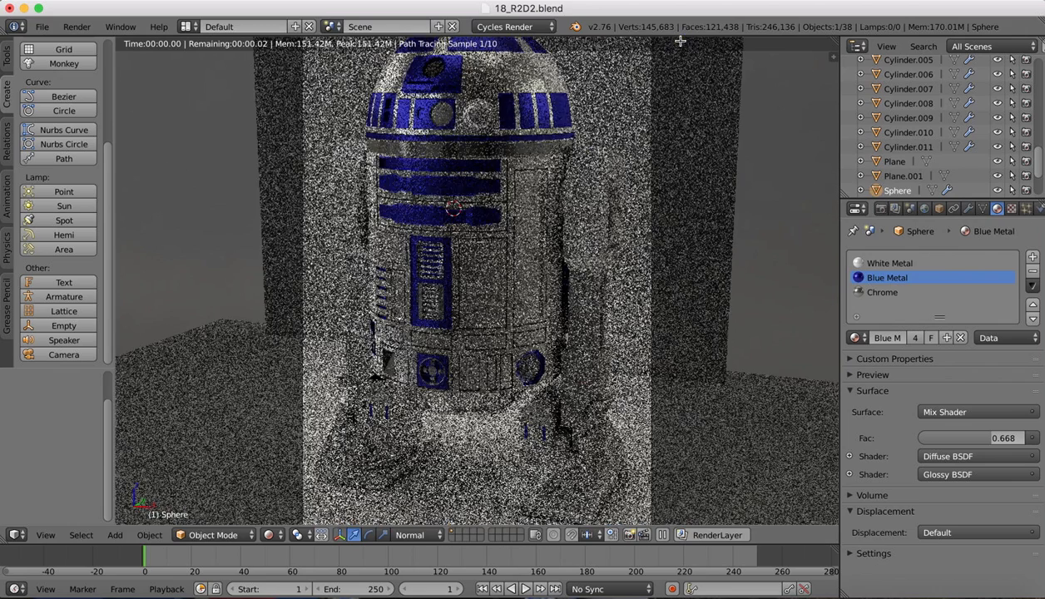
{"action": "scroll", "coordinate": [588, 252], "scroll_direction": "down", "scroll_amount": 8}
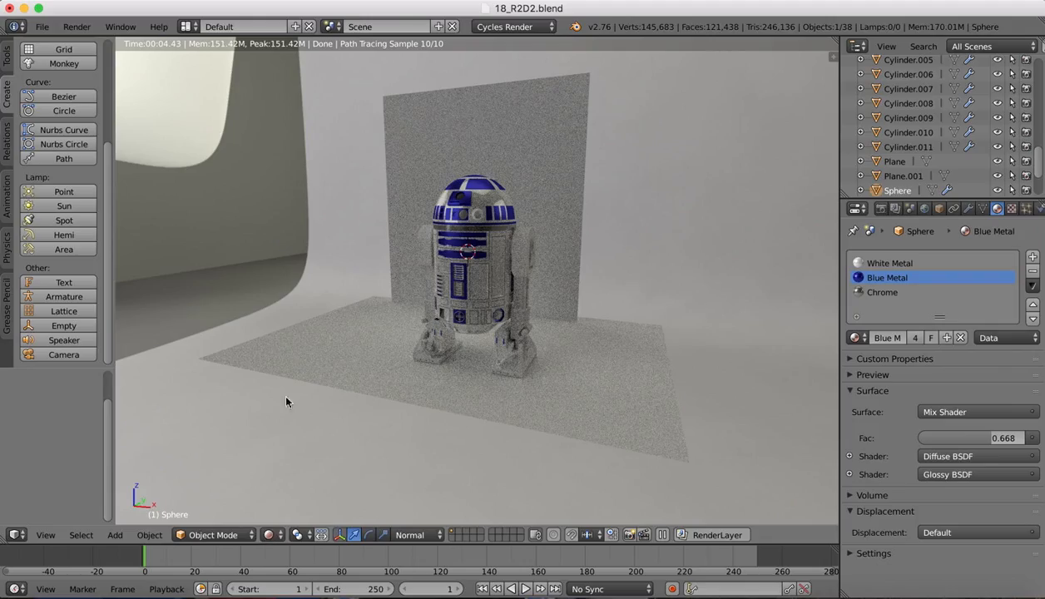
{"action": "scroll", "coordinate": [464, 205], "scroll_direction": "up", "scroll_amount": 10}
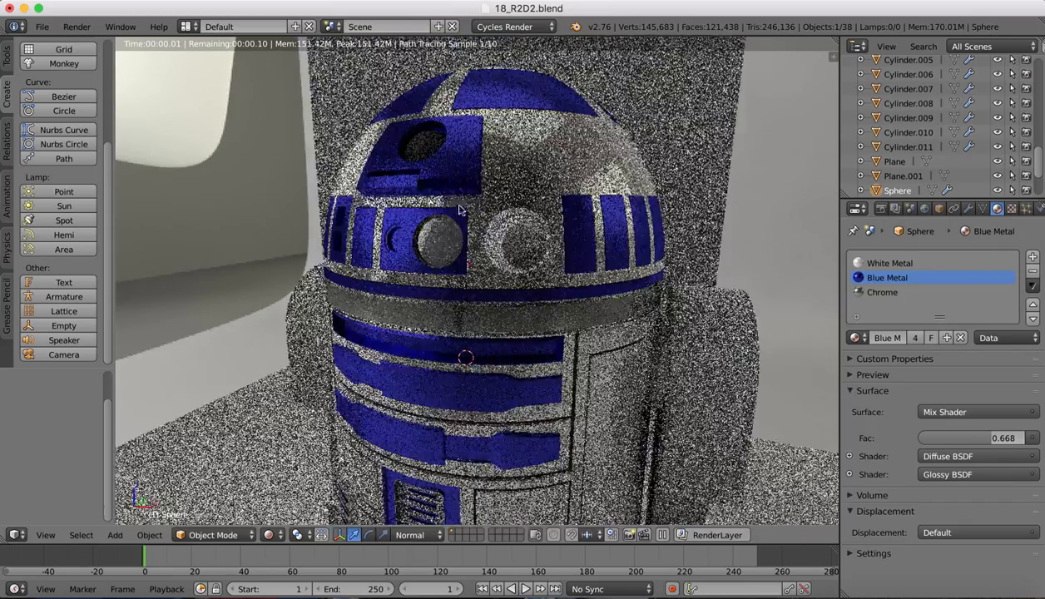
{"action": "right_click", "coordinate": [441, 233]}
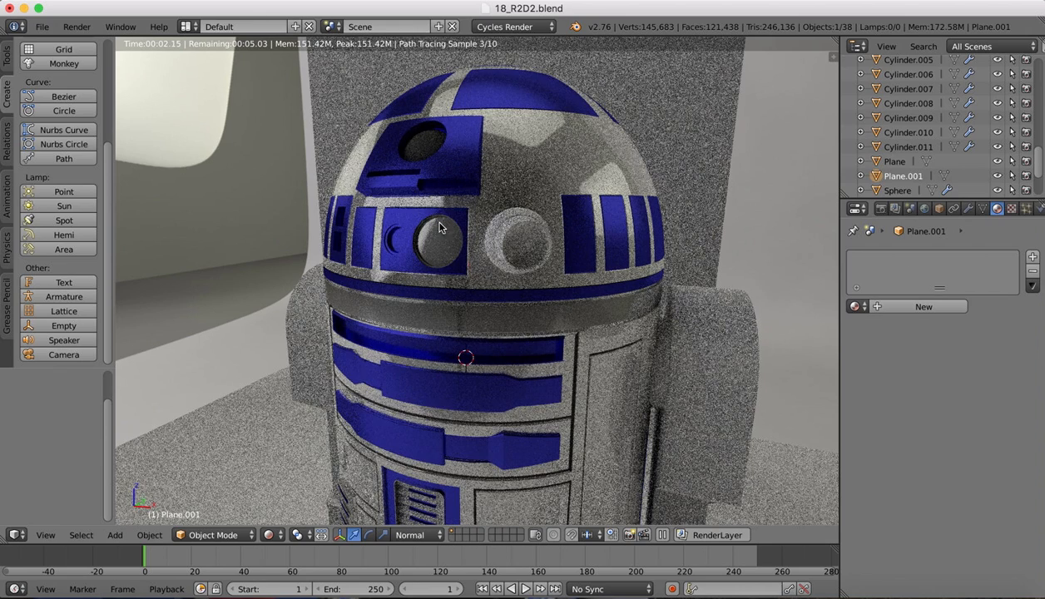
{"action": "left_click", "coordinate": [271, 536]}
{"action": "left_click", "coordinate": [291, 482]}
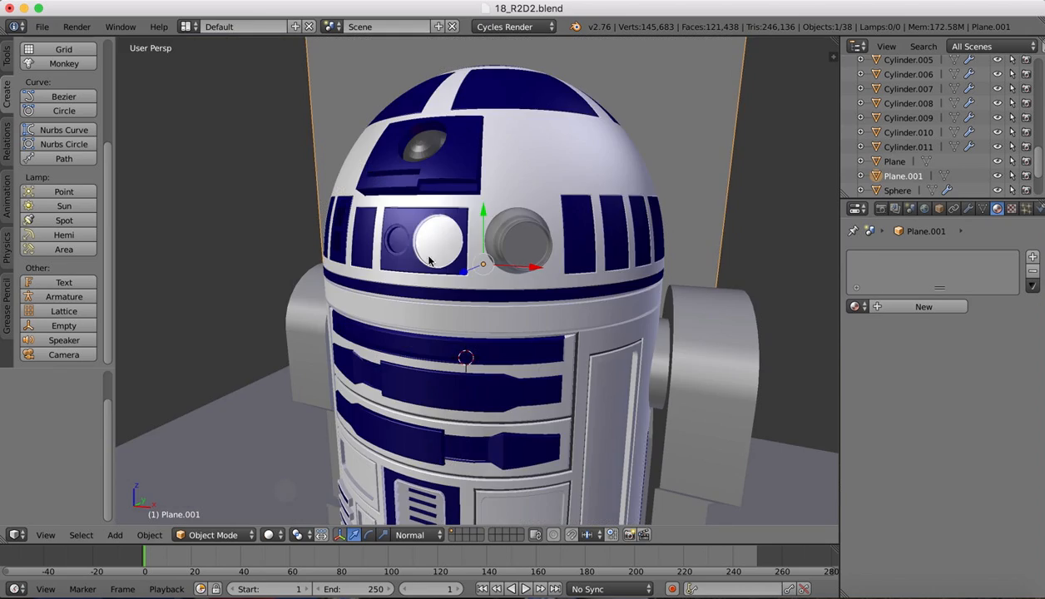
Select the dome sphere and enter Edit Mode, framing the large round eye on its blue front panel
{"action": "right_click", "coordinate": [433, 242]}
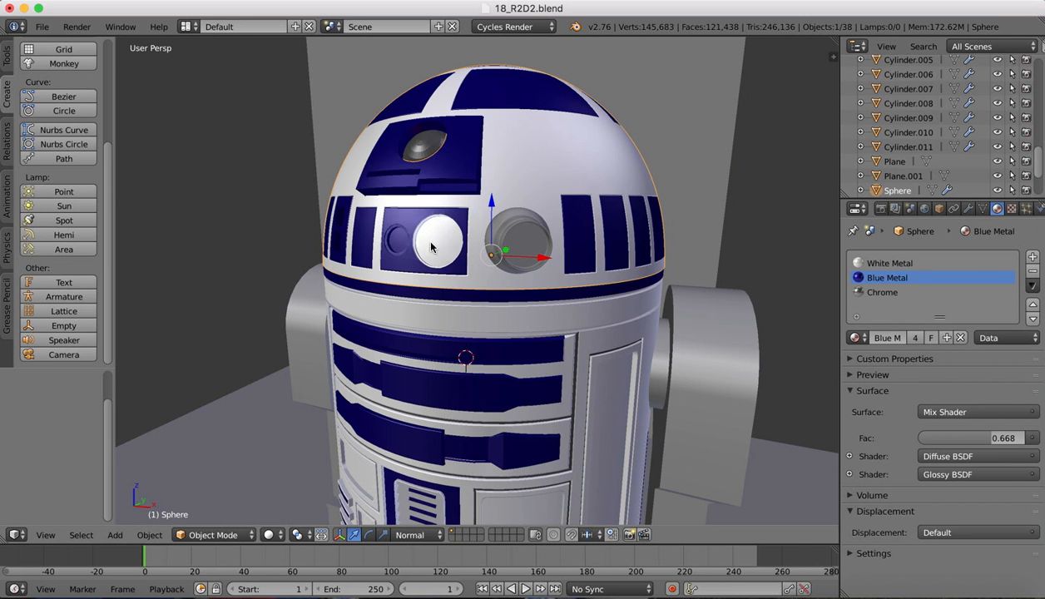
{"action": "scroll", "coordinate": [457, 237], "scroll_direction": "left", "scroll_amount": 5}
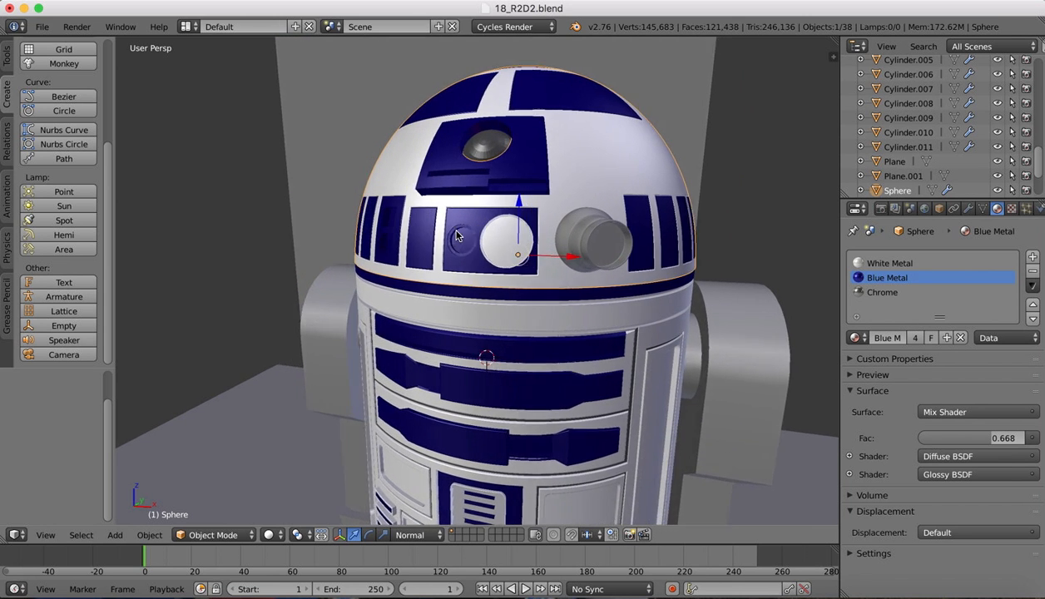
{"action": "scroll", "coordinate": [571, 221], "scroll_direction": "right", "scroll_amount": 5}
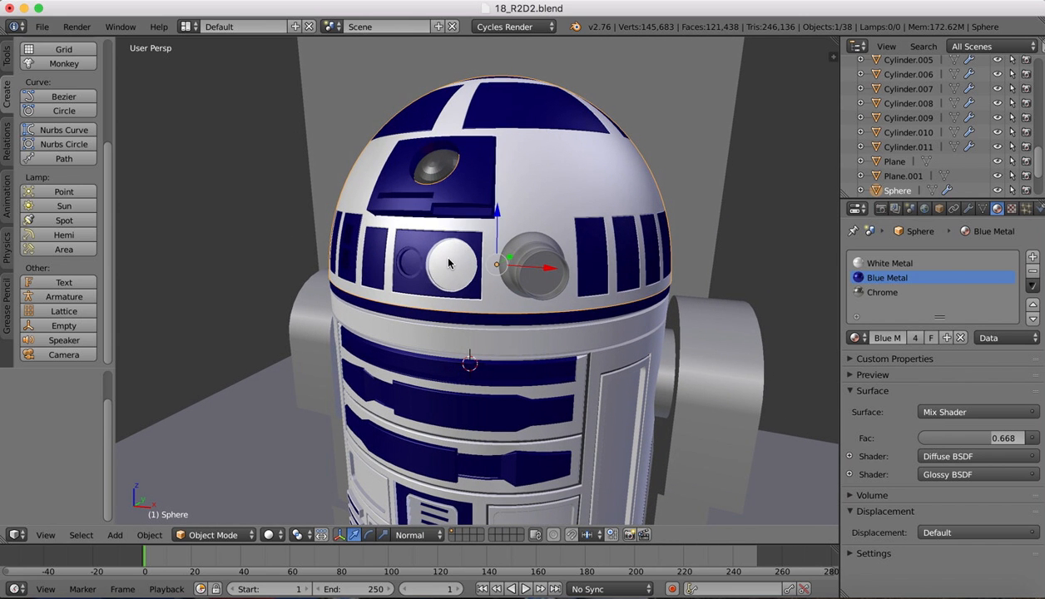
{"action": "key", "text": "Tab"}
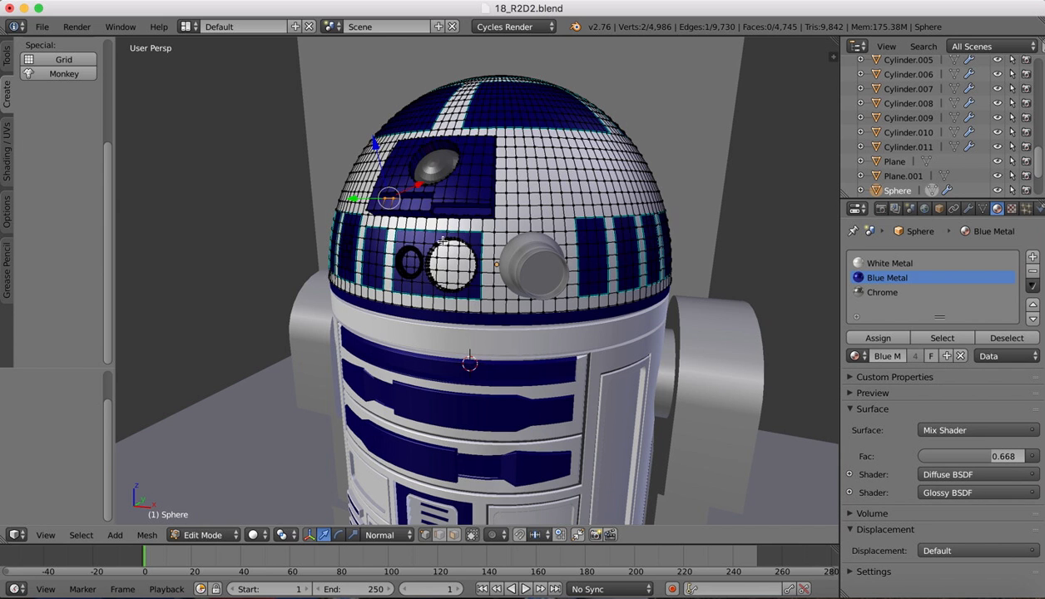
{"action": "scroll", "coordinate": [443, 241], "scroll_direction": "up", "scroll_amount": 8}
{"action": "scroll", "coordinate": [442, 239], "scroll_direction": "down", "scroll_amount": 4}
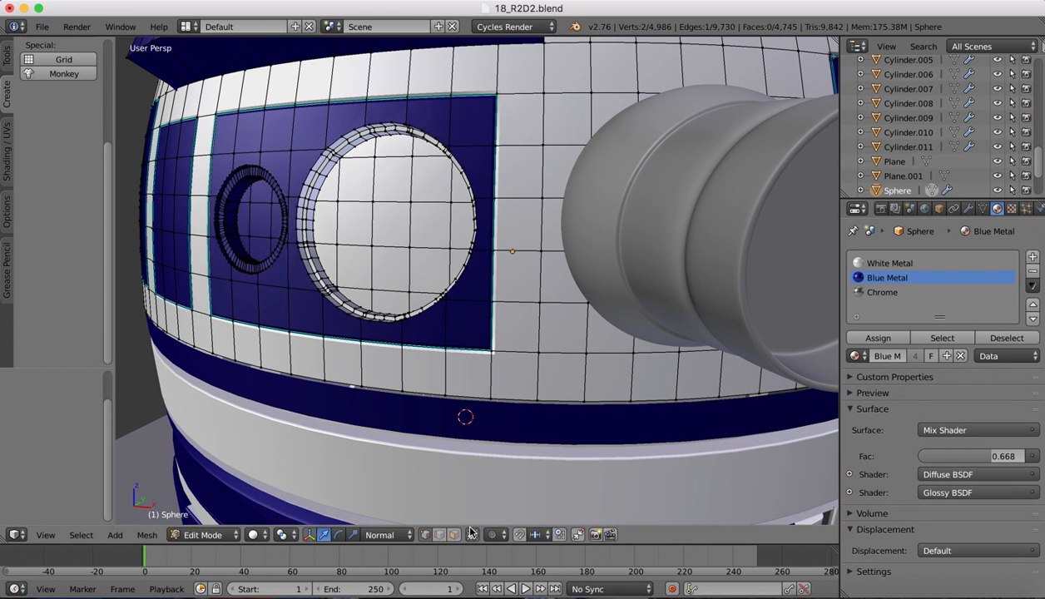
Add a fourth material slot to the dome with a new material named Red Glow
{"action": "left_click", "coordinate": [1032, 260]}
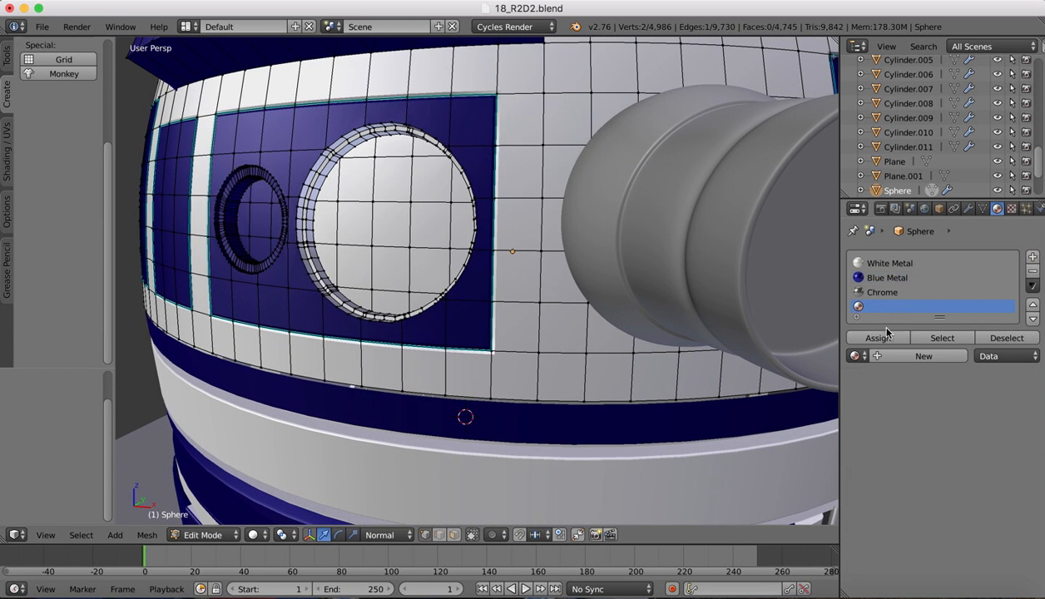
{"action": "left_click", "coordinate": [885, 357]}
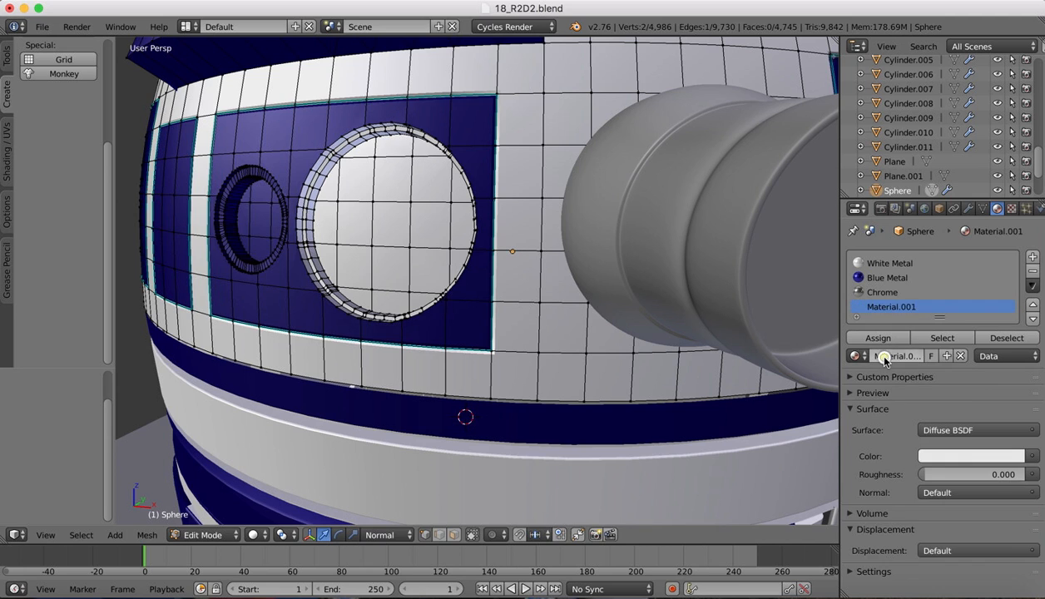
{"action": "double_click", "coordinate": [892, 307]}
{"action": "type", "text": "Red Glow"}
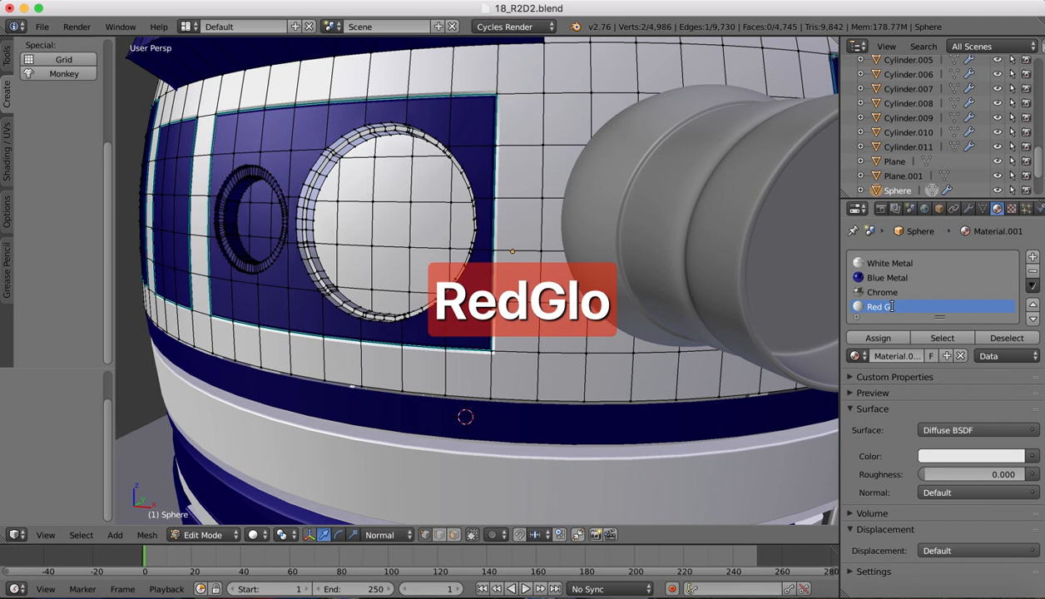
{"action": "key", "text": "Return"}
Select all the inner faces of the large round eye in face select mode and assign them the Red Glow material
{"action": "right_click", "coordinate": [364, 150]}
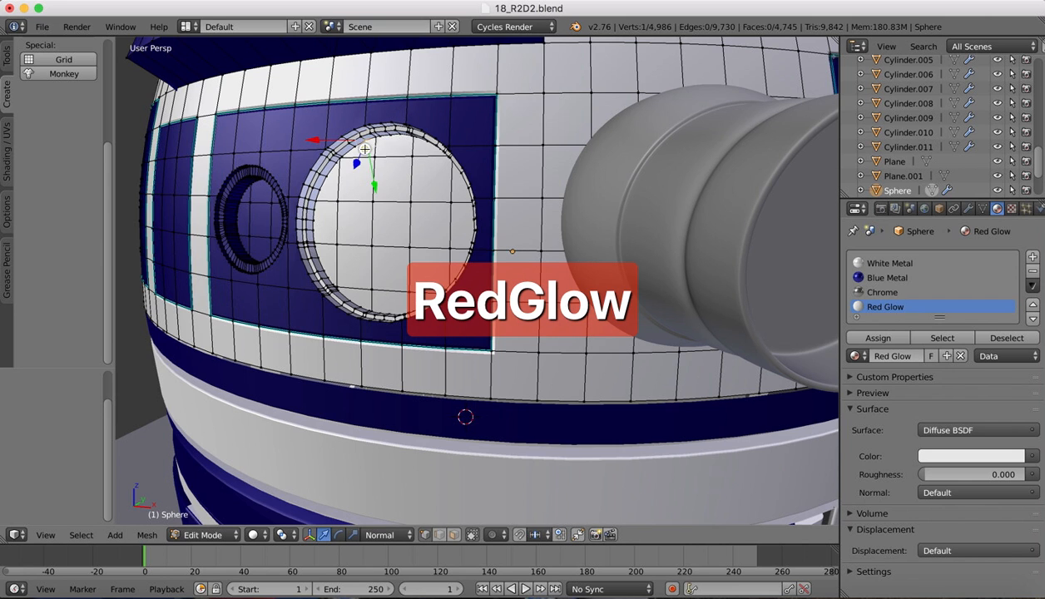
{"action": "right_click", "coordinate": [386, 331]}
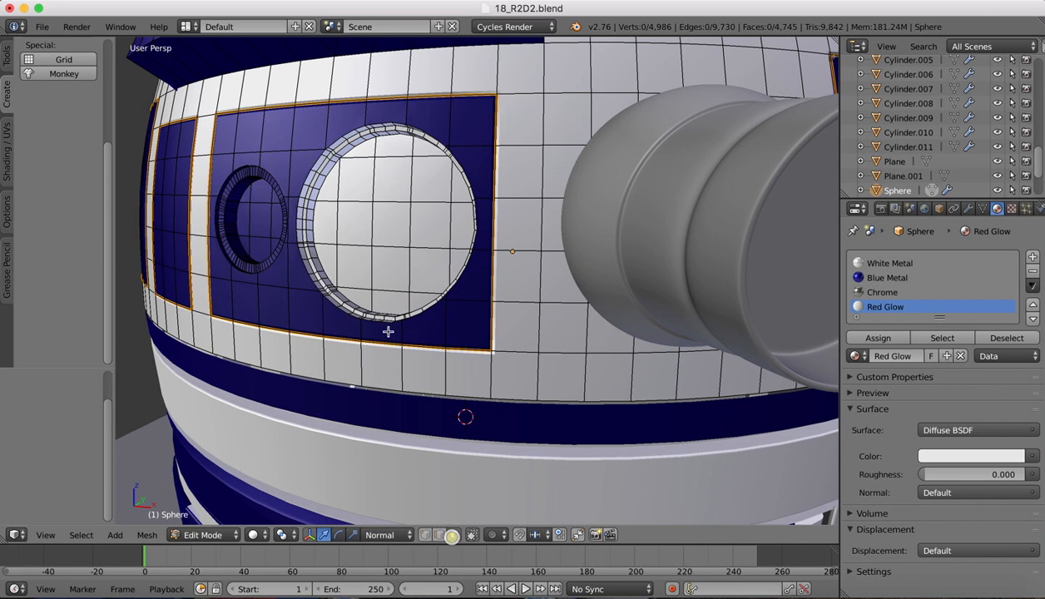
{"action": "right_click", "coordinate": [323, 250], "text": "shift"}
{"action": "right_click", "coordinate": [352, 285], "text": "shift"}
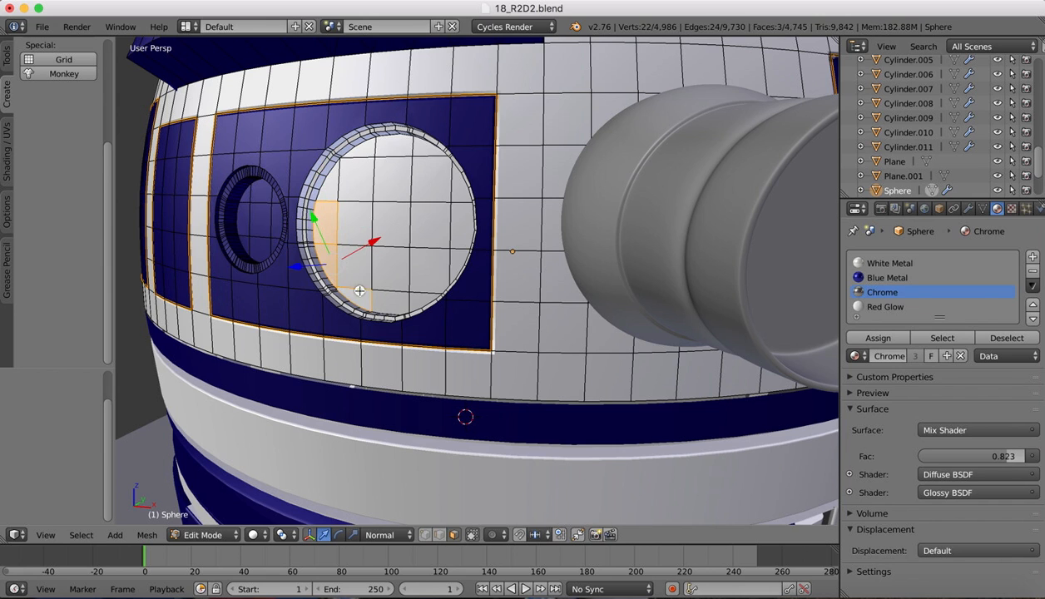
{"action": "right_click", "coordinate": [377, 293], "text": "shift"}
{"action": "right_click", "coordinate": [415, 297], "text": "shift"}
{"action": "right_click", "coordinate": [424, 273], "text": "shift"}
{"action": "right_click", "coordinate": [390, 273], "text": "shift"}
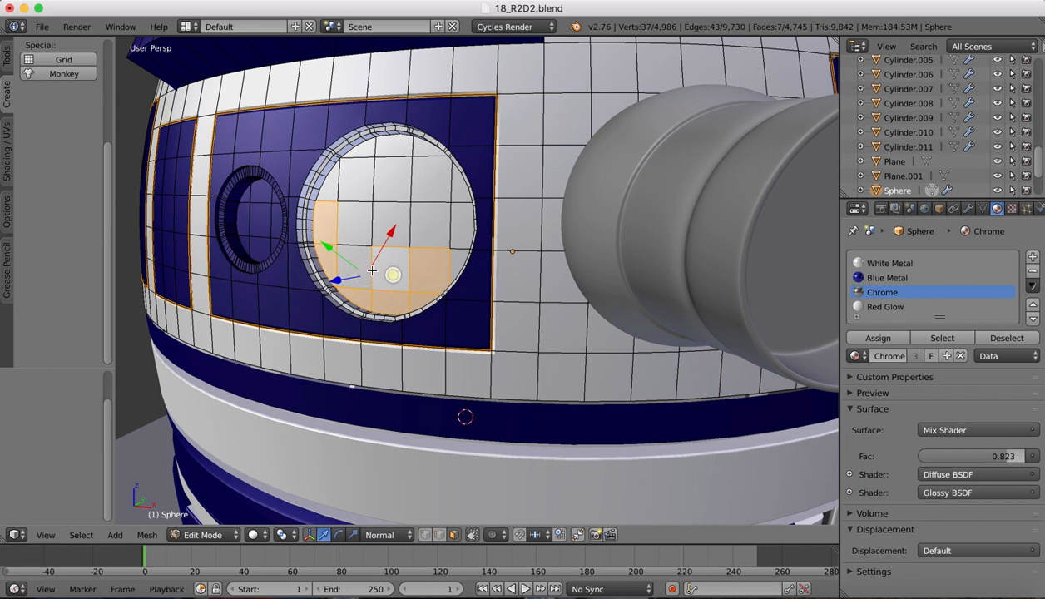
{"action": "right_click", "coordinate": [360, 252], "text": "shift"}
{"action": "right_click", "coordinate": [358, 224], "text": "shift"}
{"action": "right_click", "coordinate": [332, 190], "text": "shift"}
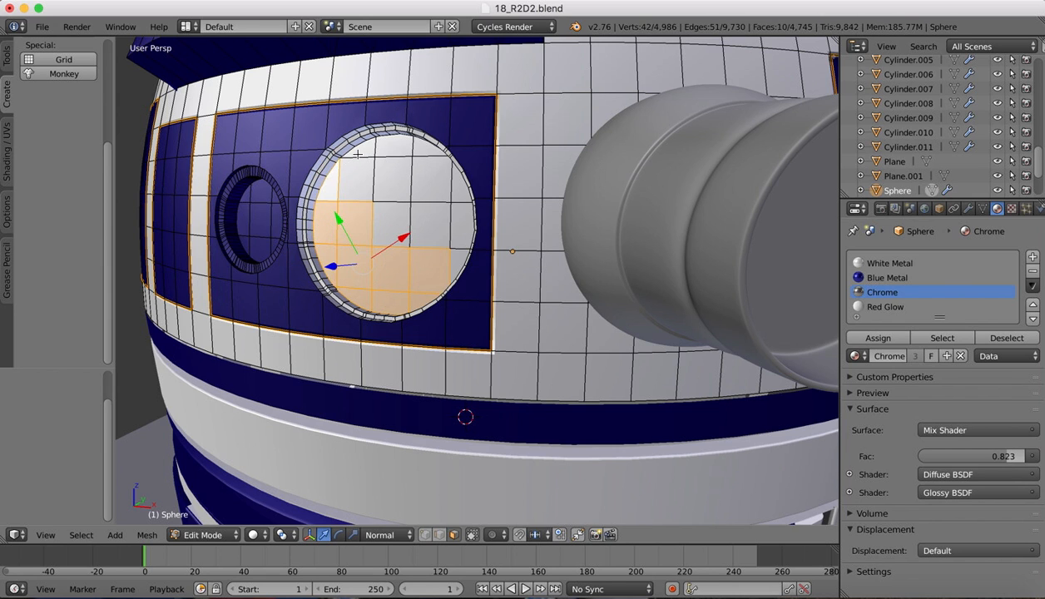
{"action": "right_click", "coordinate": [352, 147], "text": "shift"}
{"action": "right_click", "coordinate": [357, 179], "text": "shift"}
{"action": "right_click", "coordinate": [393, 172], "text": "shift"}
{"action": "right_click", "coordinate": [399, 148], "text": "shift"}
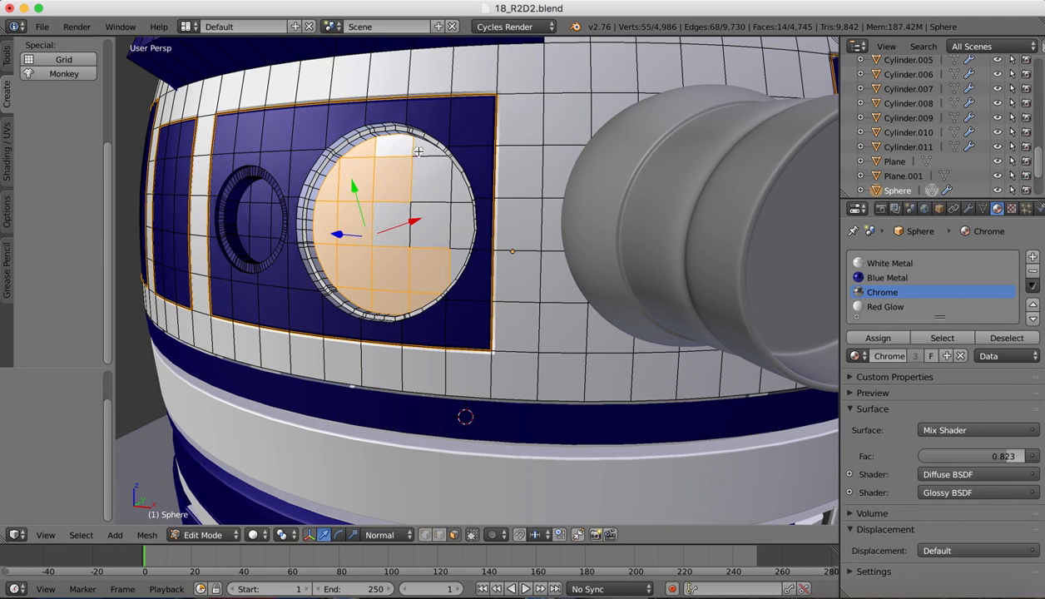
{"action": "right_click", "coordinate": [418, 152], "text": "shift"}
{"action": "right_click", "coordinate": [421, 179], "text": "shift"}
{"action": "right_click", "coordinate": [403, 209], "text": "shift"}
{"action": "right_click", "coordinate": [421, 219], "text": "shift"}
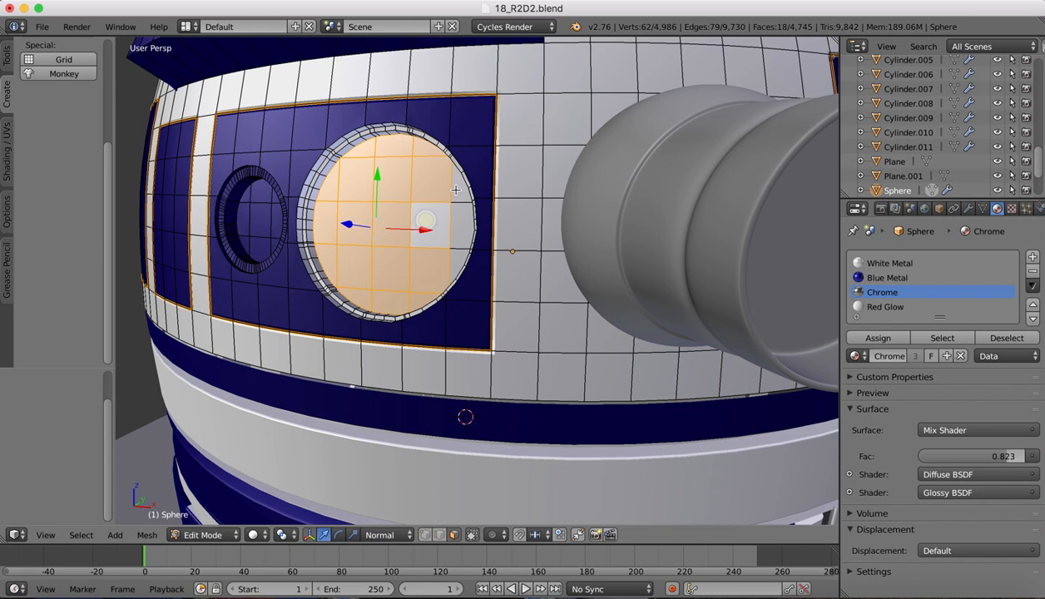
{"action": "right_click", "coordinate": [455, 189], "text": "shift"}
{"action": "right_click", "coordinate": [451, 219], "text": "shift"}
{"action": "right_click", "coordinate": [449, 252], "text": "shift"}
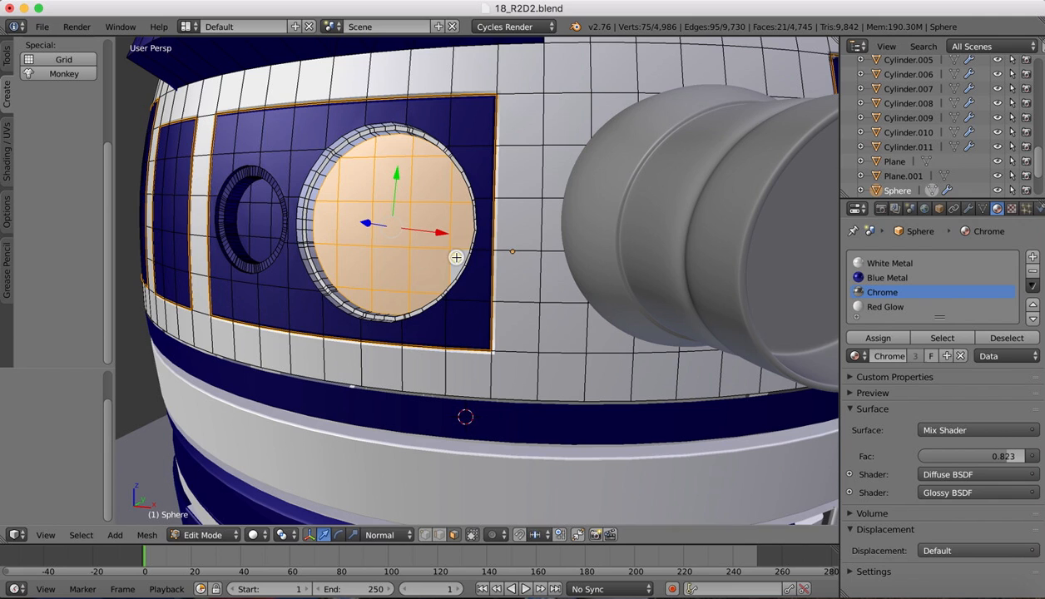
{"action": "left_click", "coordinate": [916, 306]}
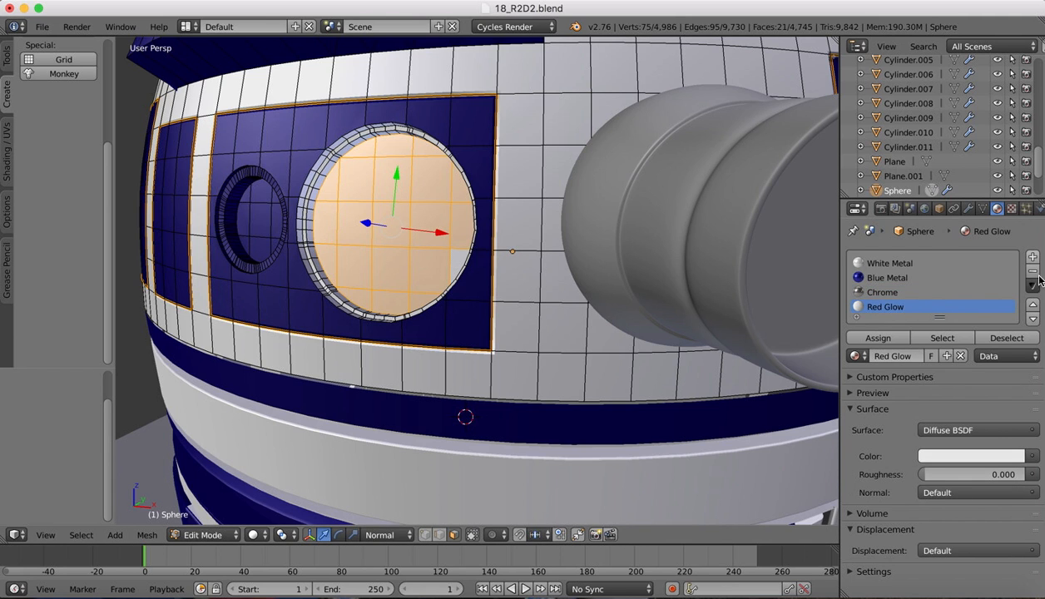
{"action": "left_click", "coordinate": [884, 342]}
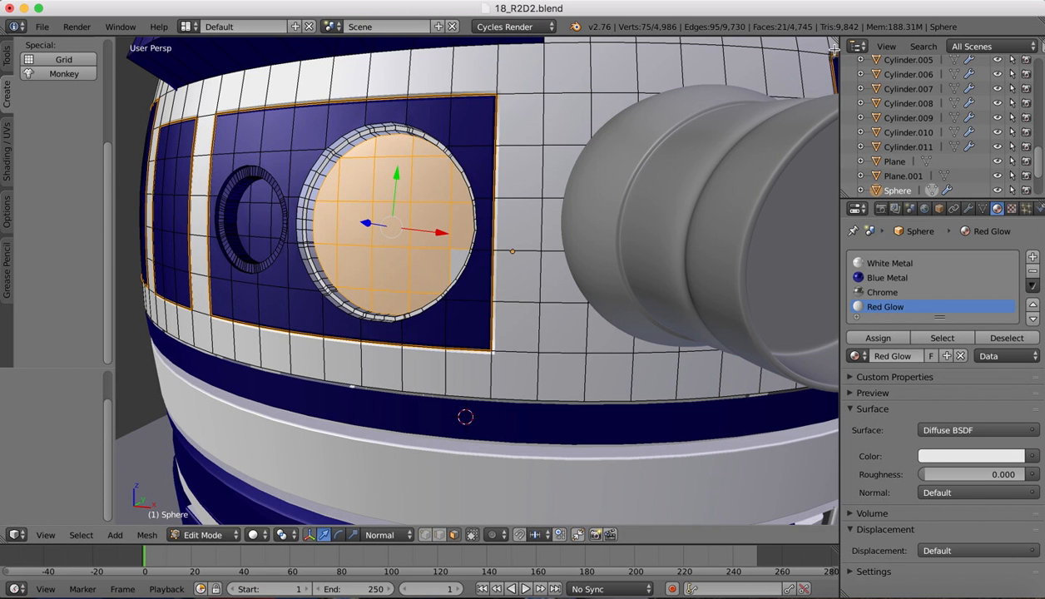
Split the 3D view and turn the new area into a Node Editor showing Red Glow's nodes, with its side panel hidden
{"action": "left_click_drag", "start_coordinate": [833, 49], "coordinate": [545, 66]}
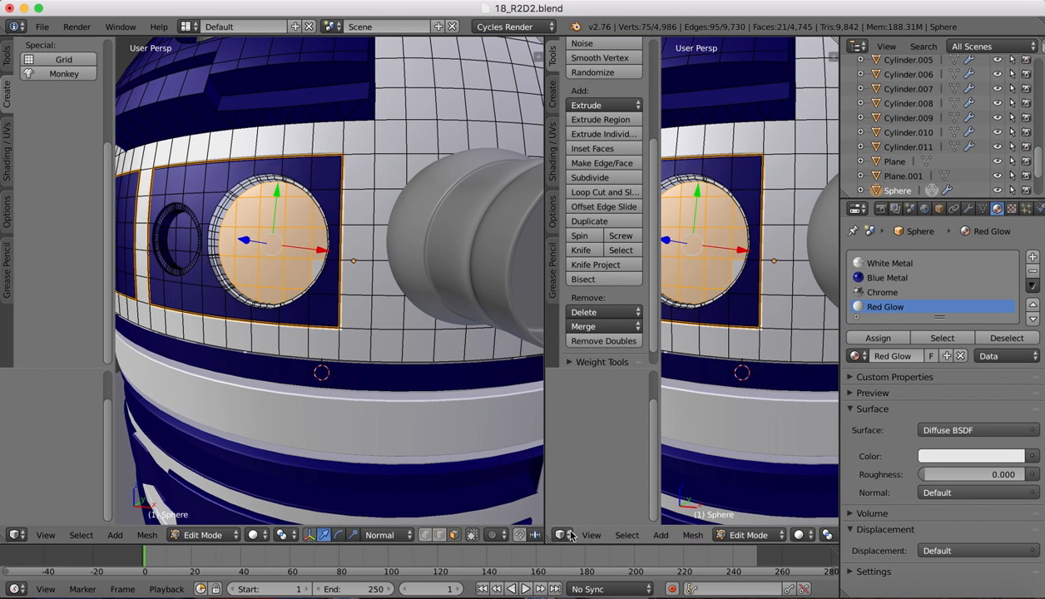
{"action": "left_click_drag", "start_coordinate": [662, 423], "coordinate": [511, 422]}
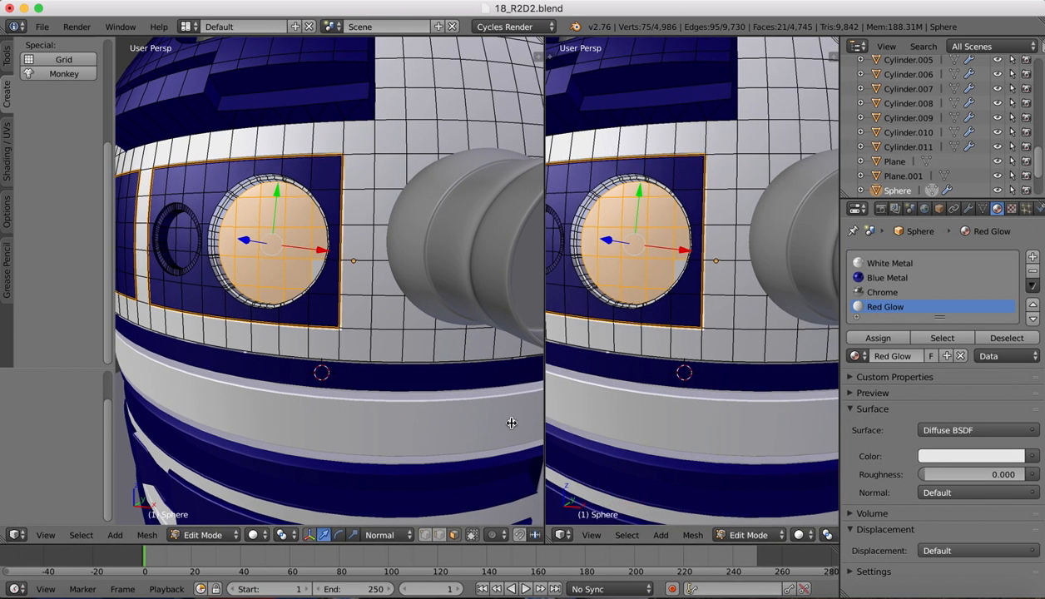
{"action": "left_click", "coordinate": [562, 534]}
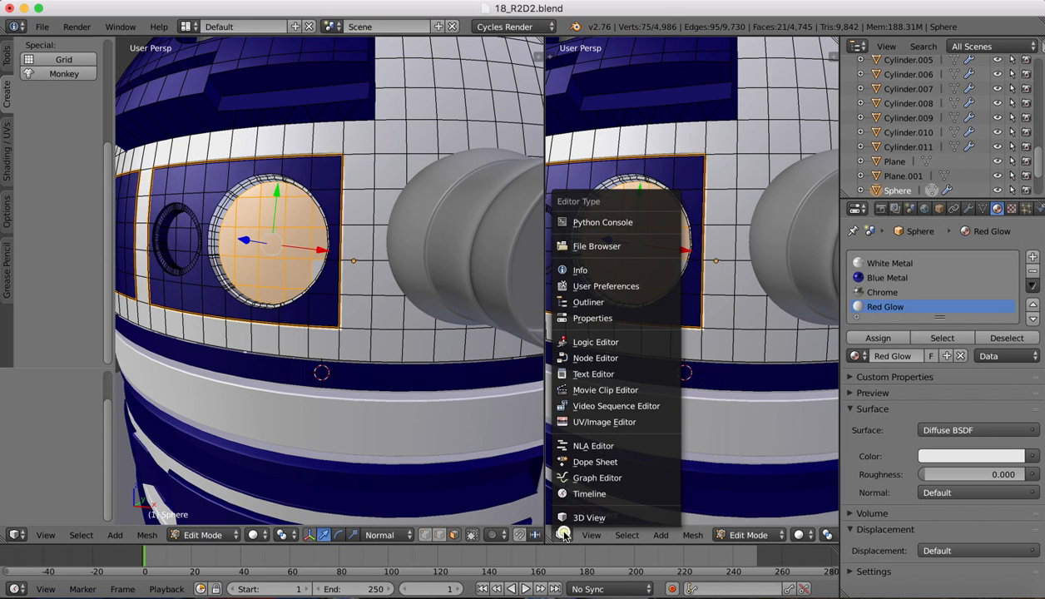
{"action": "left_click", "coordinate": [585, 359]}
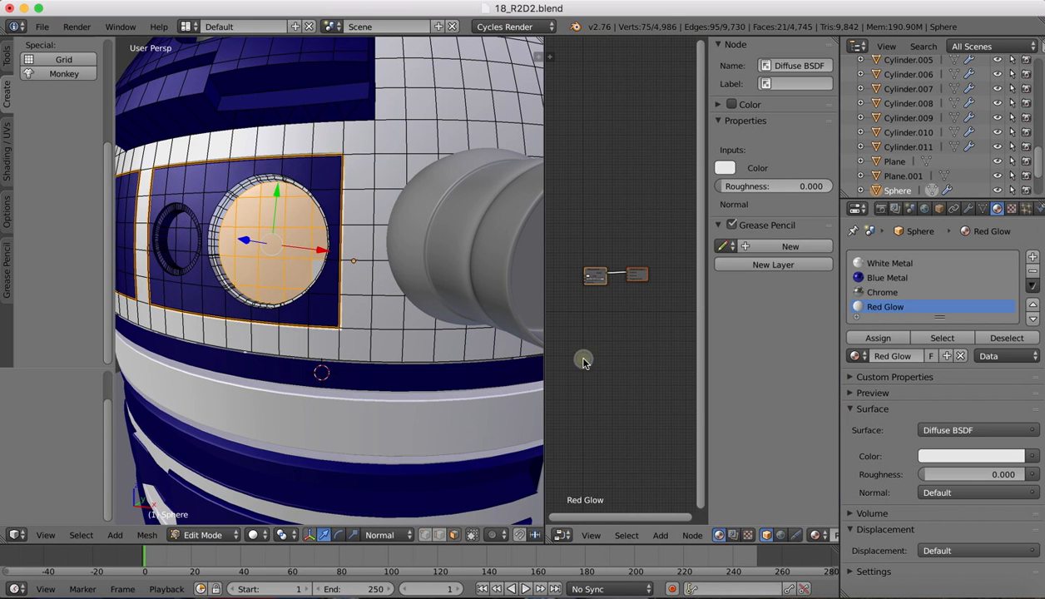
{"action": "left_click_drag", "start_coordinate": [708, 290], "coordinate": [781, 289]}
{"action": "key", "text": "n"}
{"action": "scroll", "coordinate": [690, 258], "scroll_direction": "up", "scroll_amount": 6}
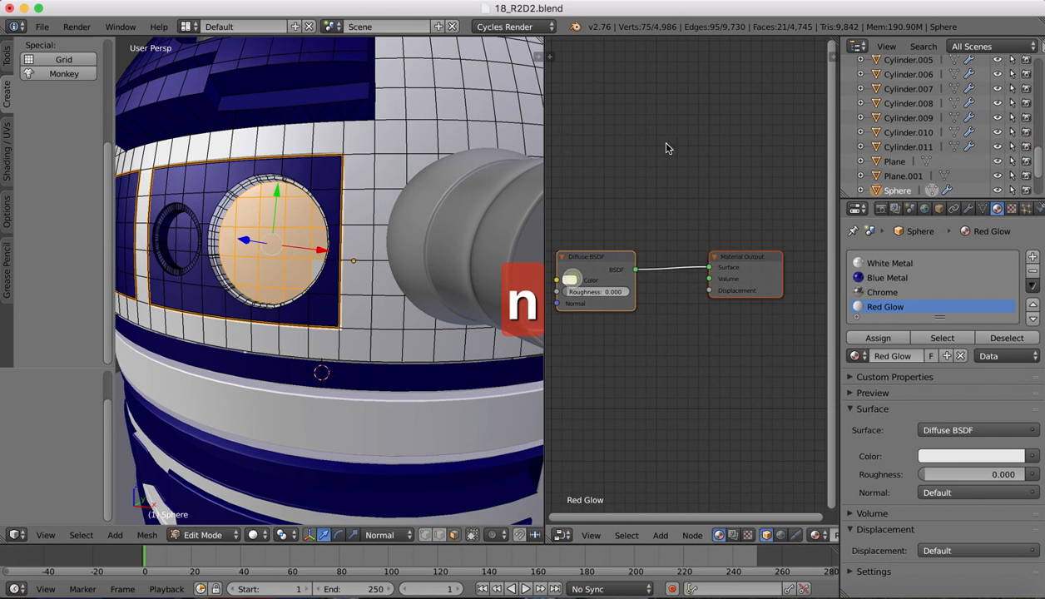
Color Red Glow's Diffuse BSDF red and add an Emission node below it in red (R 0.800, G 0.058, B 0.074)
{"action": "left_click", "coordinate": [571, 281]}
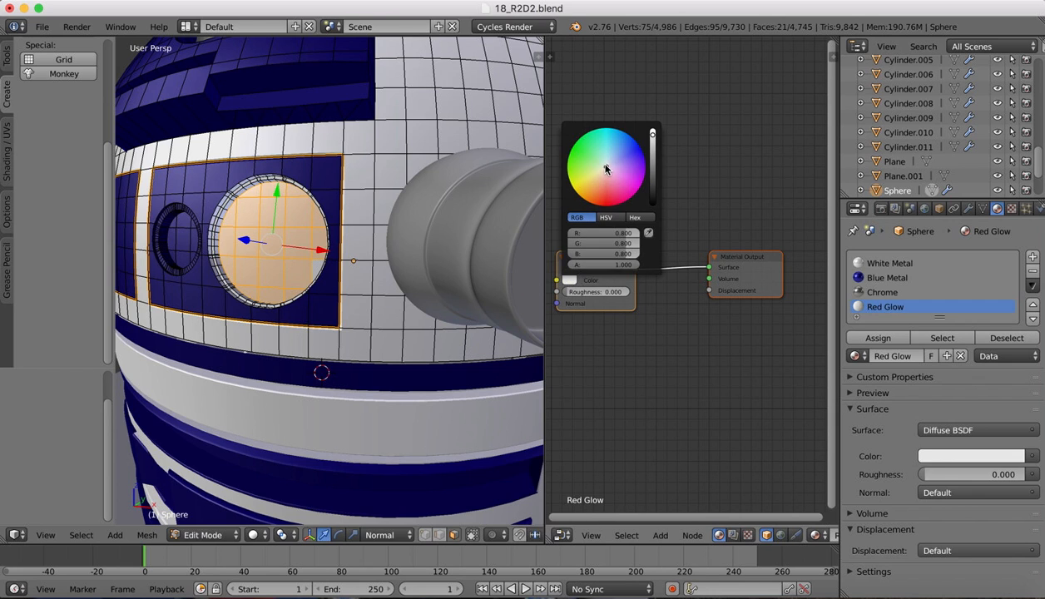
{"action": "left_click_drag", "start_coordinate": [605, 167], "coordinate": [608, 201]}
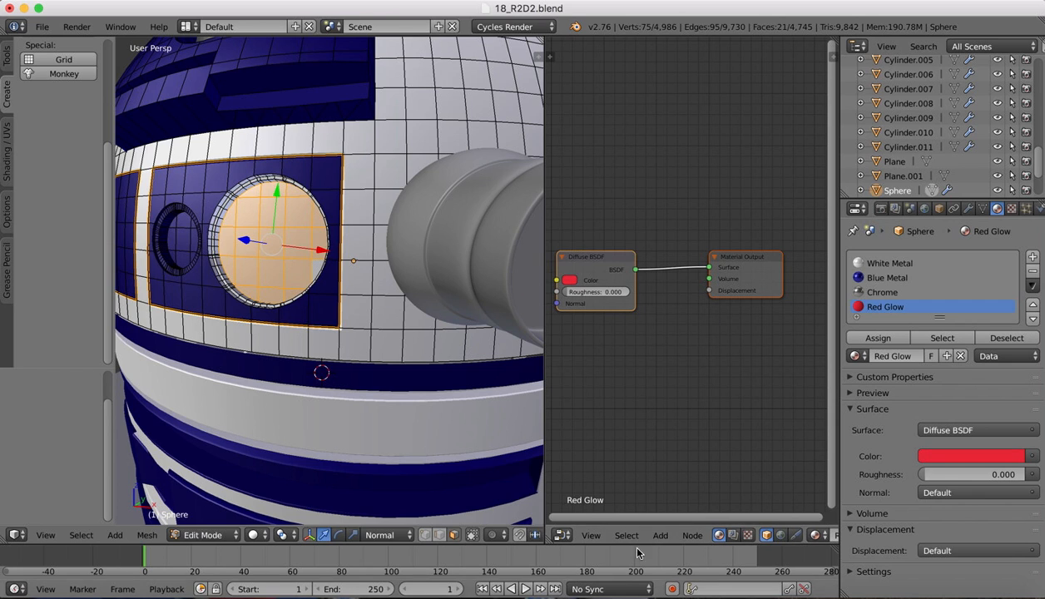
{"action": "left_click", "coordinate": [660, 536]}
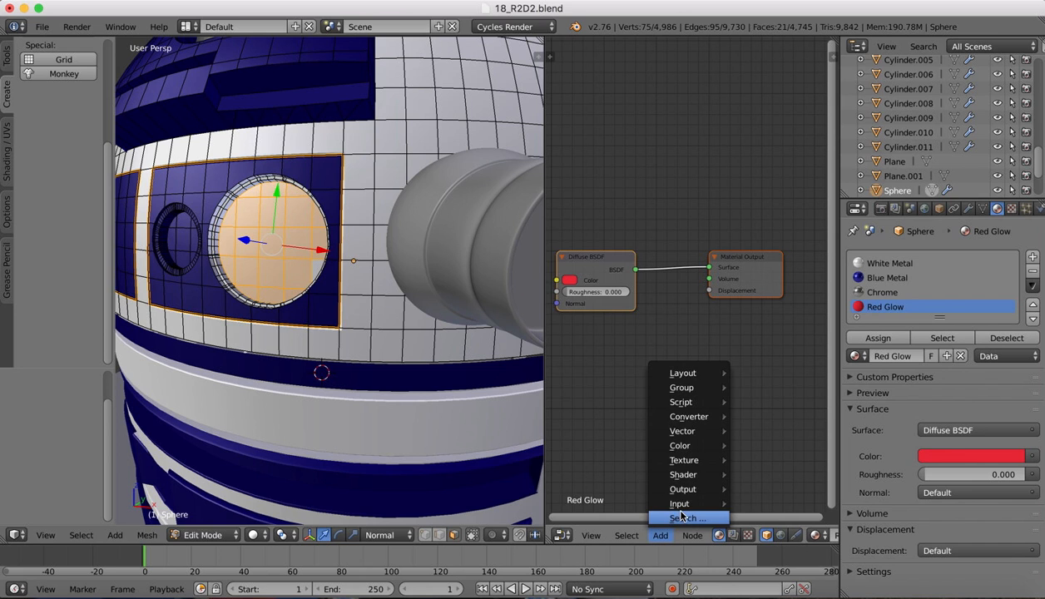
{"action": "left_click", "coordinate": [682, 518]}
{"action": "type", "text": "em"}
{"action": "key", "text": "Return"}
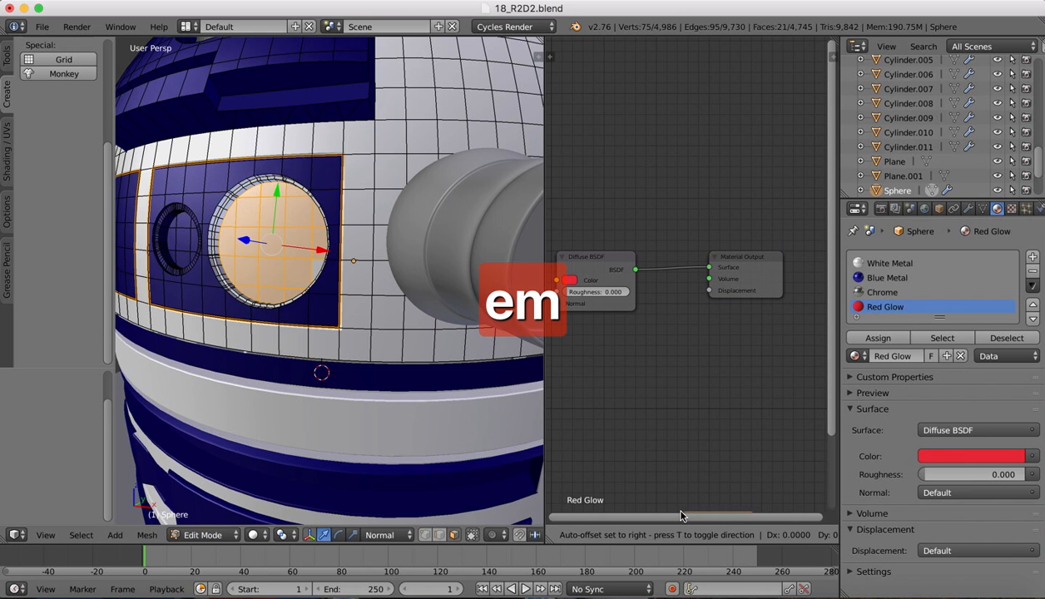
{"action": "left_click", "coordinate": [567, 324]}
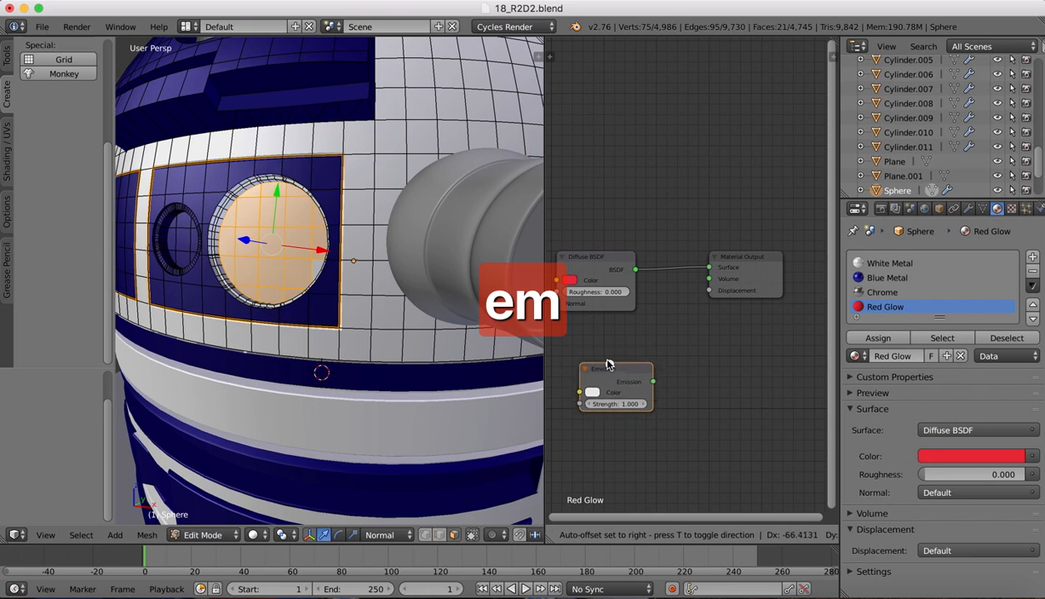
{"action": "left_click_drag", "start_coordinate": [610, 374], "coordinate": [597, 339]}
{"action": "left_click", "coordinate": [577, 363]}
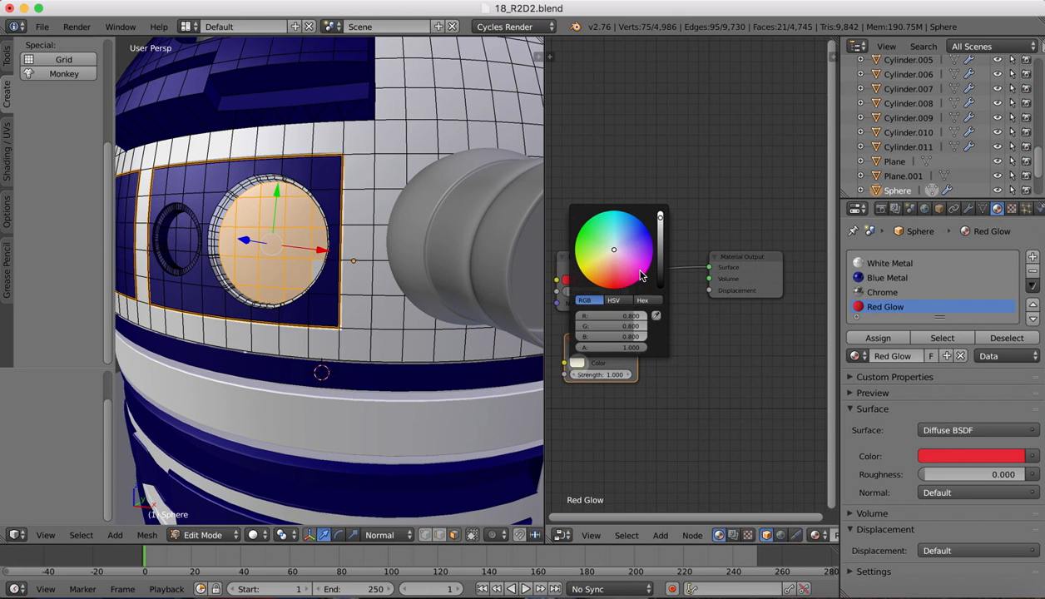
{"action": "left_click", "coordinate": [615, 275]}
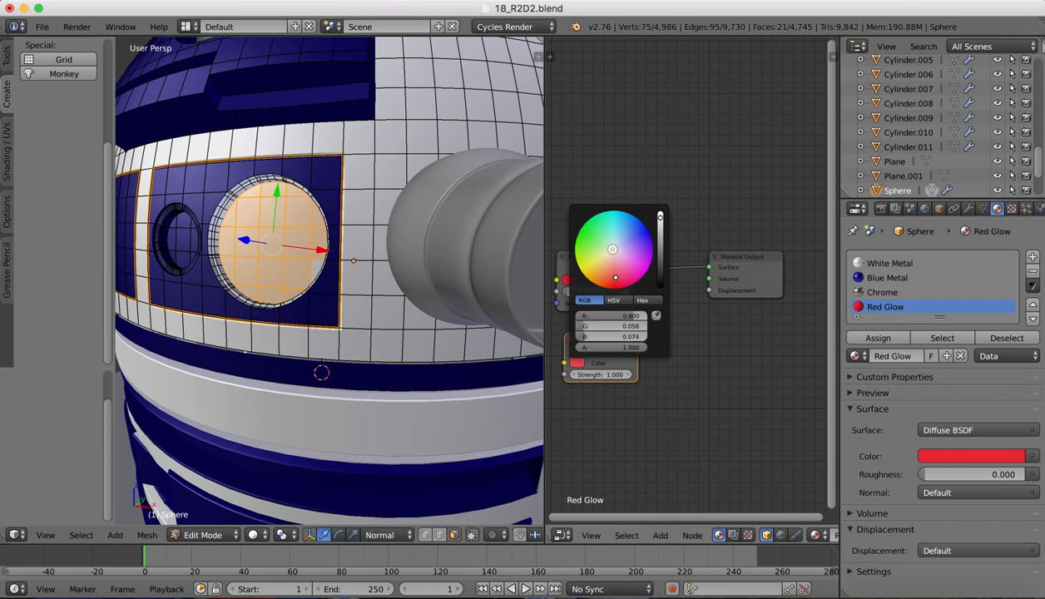
Insert a Mix Shader between the Diffuse BSDF and Material Output, and link Emission to its second shader input
{"action": "left_click", "coordinate": [660, 535]}
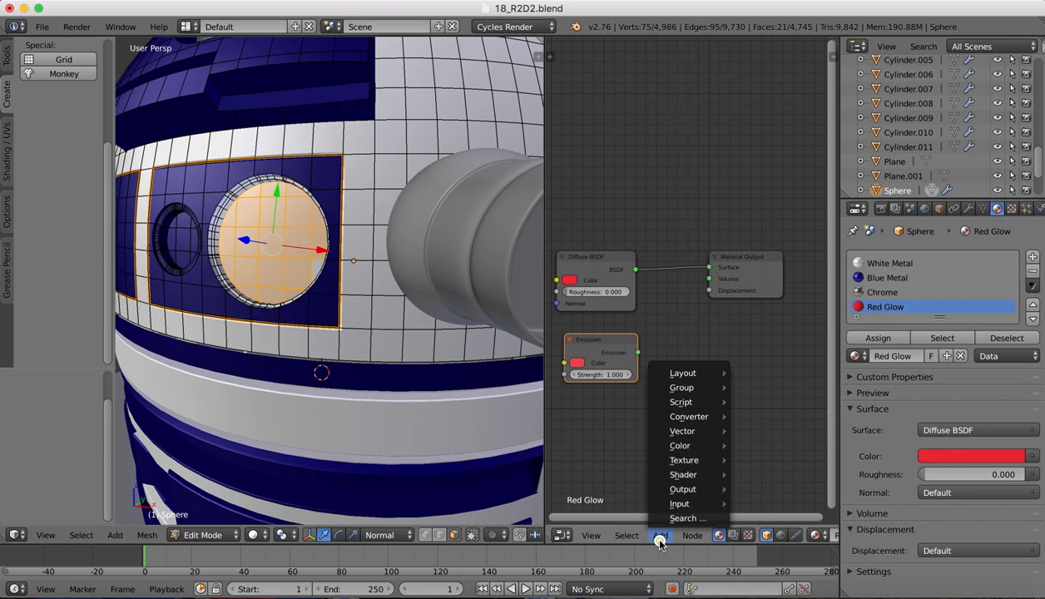
{"action": "left_click", "coordinate": [674, 514]}
{"action": "type", "text": "Emissionmix"}
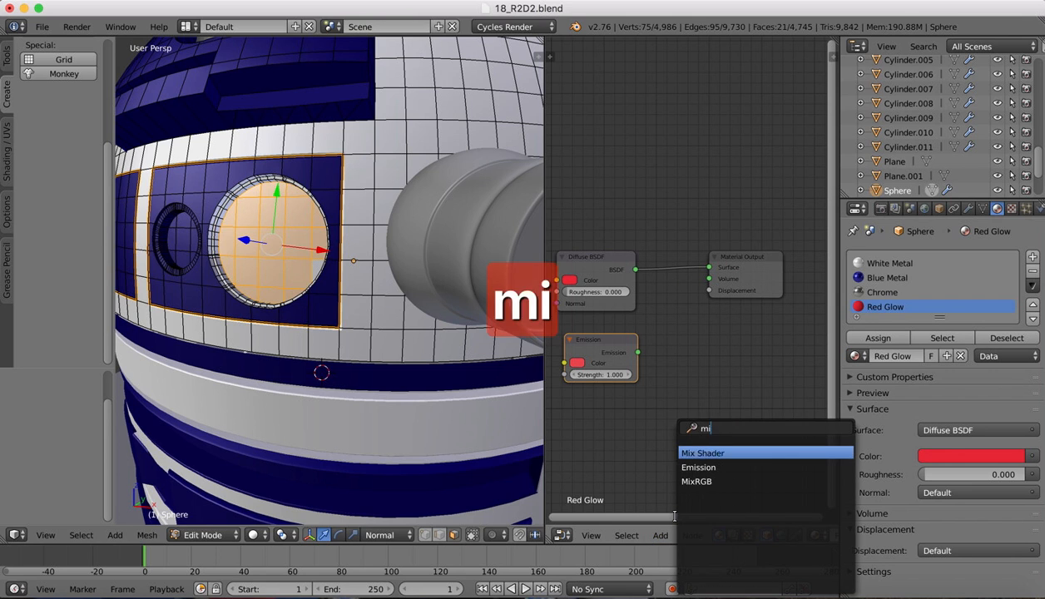
{"action": "key", "text": "Return"}
{"action": "left_click", "coordinate": [686, 287]}
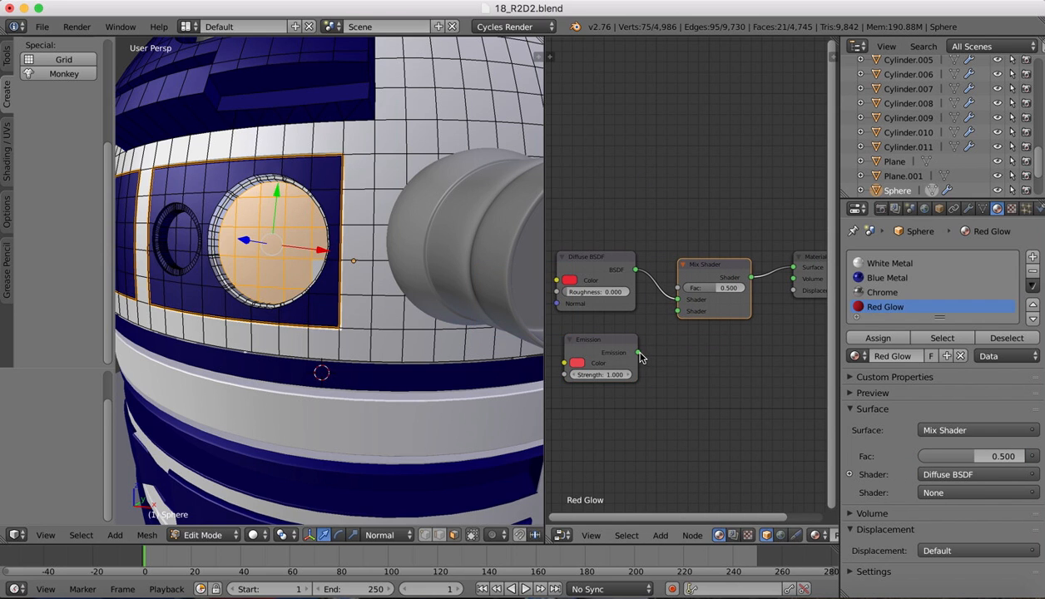
{"action": "left_click_drag", "start_coordinate": [638, 351], "coordinate": [677, 311]}
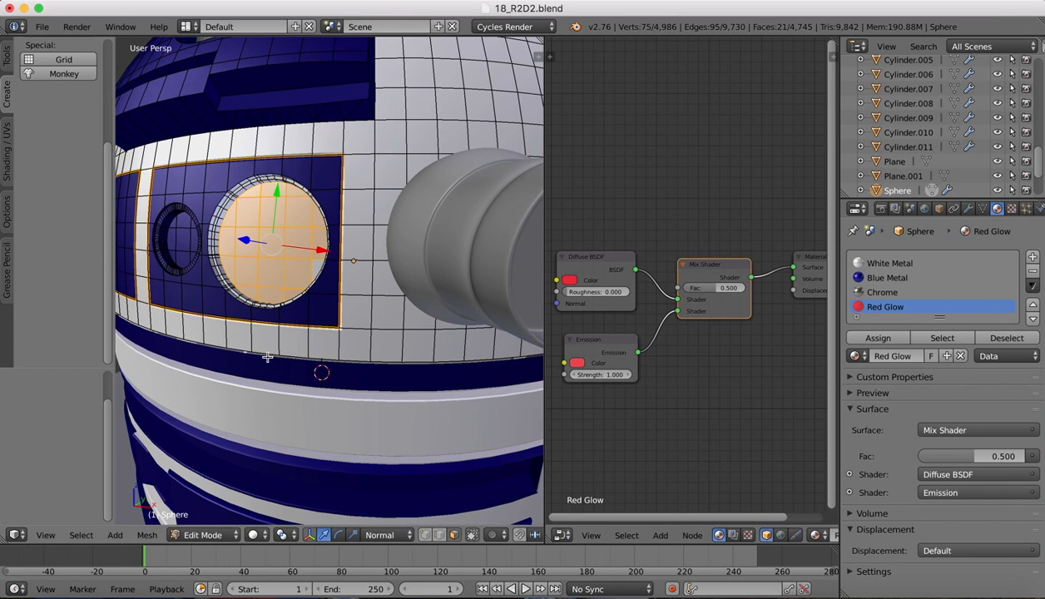
Return to Object Mode and preview the whole droid in rendered shading, keeping the dome sphere selected
{"action": "key", "text": "Tab"}
{"action": "left_click", "coordinate": [215, 535]}
{"action": "left_click", "coordinate": [212, 521]}
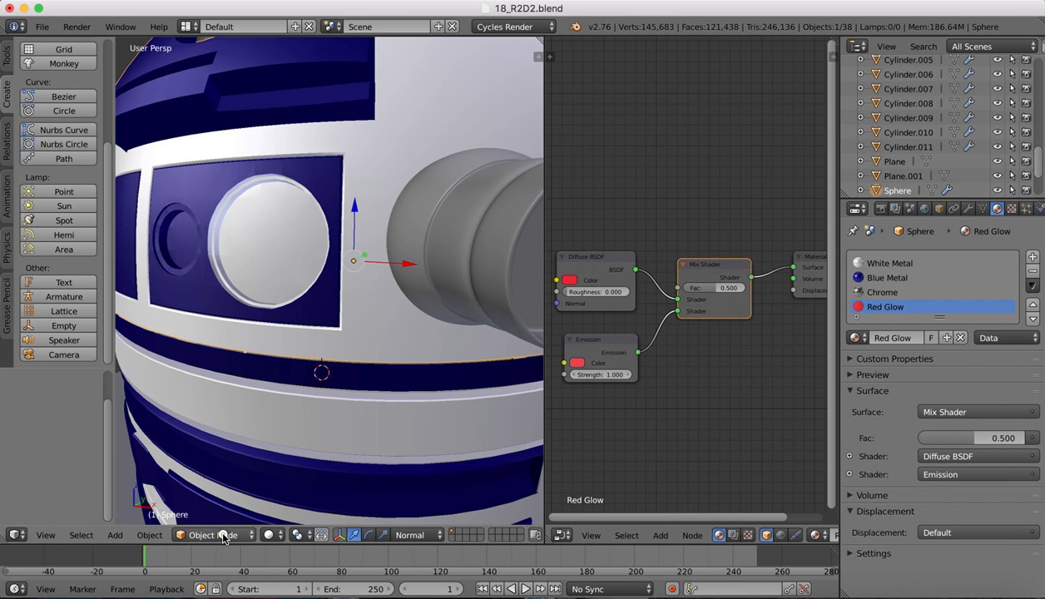
{"action": "left_click", "coordinate": [264, 538]}
{"action": "left_click", "coordinate": [283, 433]}
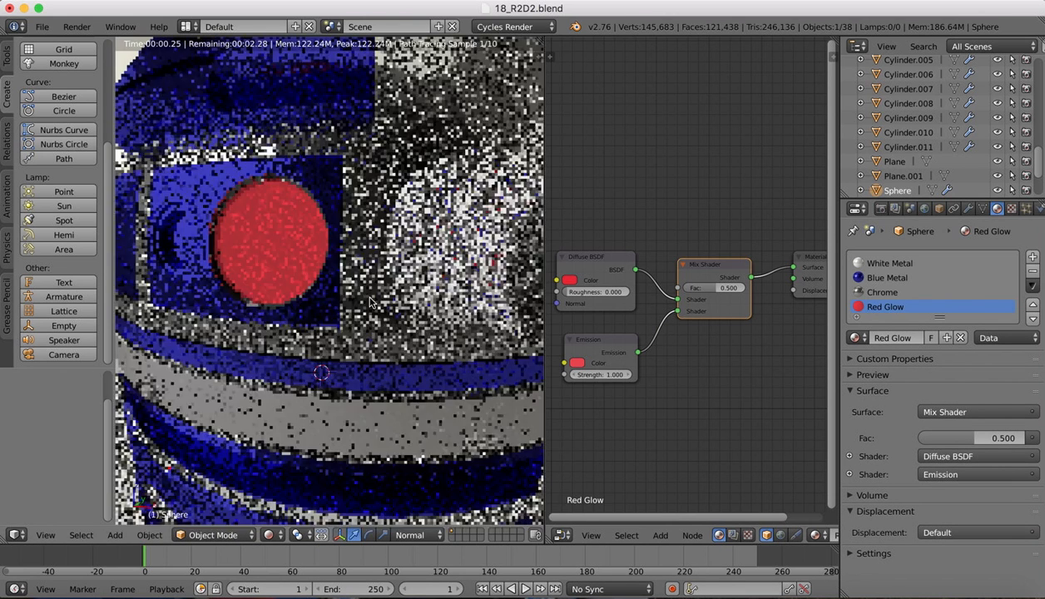
{"action": "scroll", "coordinate": [344, 189], "scroll_direction": "down", "scroll_amount": 10}
{"action": "right_click", "coordinate": [411, 247]}
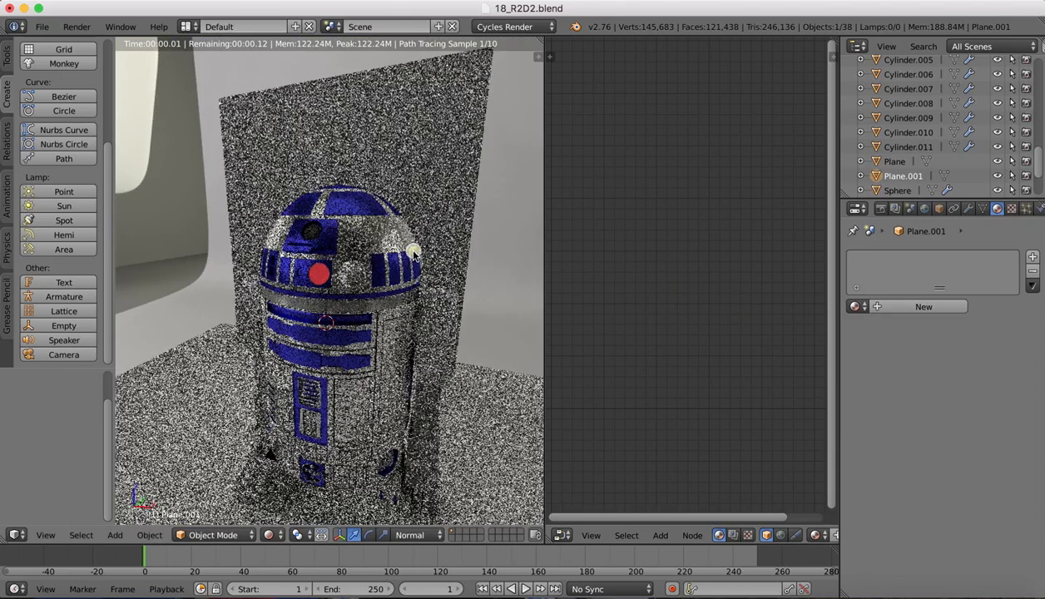
{"action": "right_click", "coordinate": [351, 273]}
{"action": "right_click", "coordinate": [313, 271]}
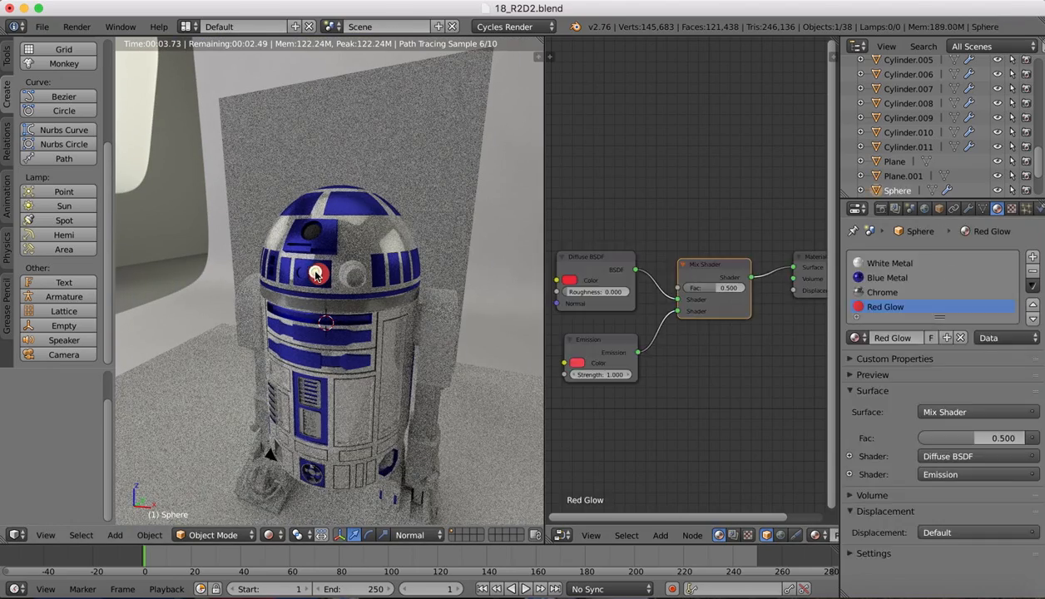
Set Red Glow's Emission strength to 14.800 and its Mix Shader factor to 0.427
{"action": "mouse_move", "coordinate": [580, 376]}
{"action": "left_mouse_down"}
{"action": "mouse_move", "coordinate": [641, 376]}
{"action": "mouse_move", "coordinate": [570, 376]}
{"action": "left_mouse_up"}
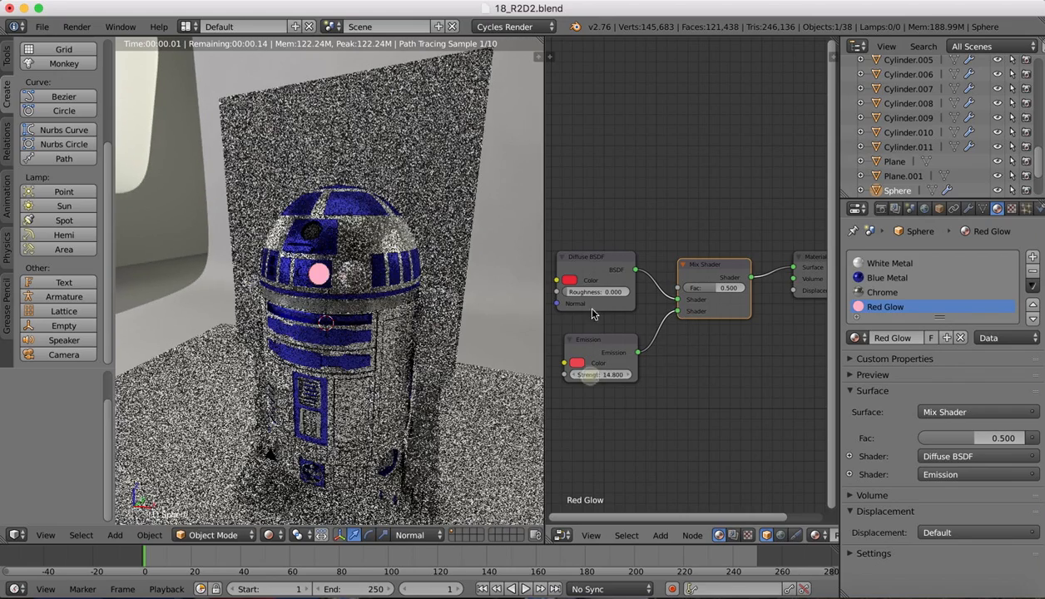
{"action": "left_click_drag", "start_coordinate": [714, 288], "coordinate": [759, 290]}
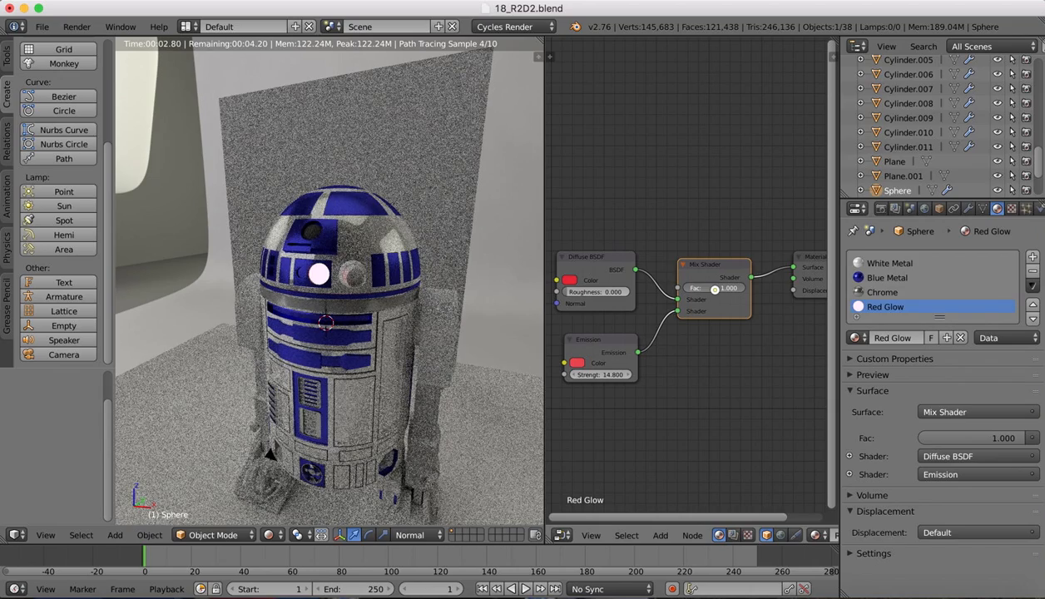
{"action": "left_click_drag", "start_coordinate": [715, 289], "coordinate": [687, 289]}
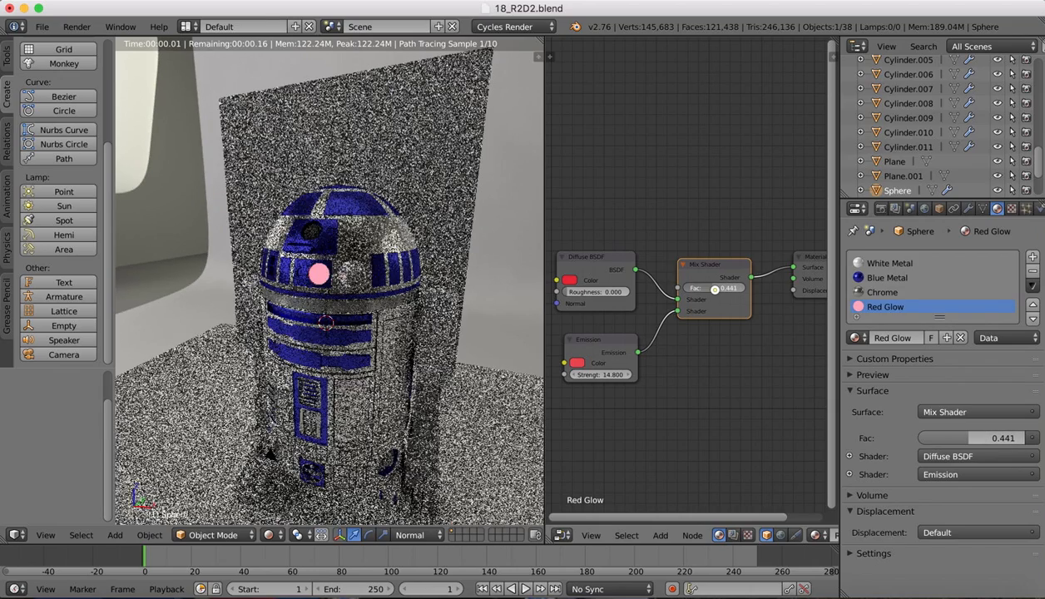
{"action": "left_click_drag", "start_coordinate": [714, 289], "coordinate": [711, 289]}
{"action": "scroll", "coordinate": [418, 215], "scroll_direction": "down", "scroll_amount": 2}
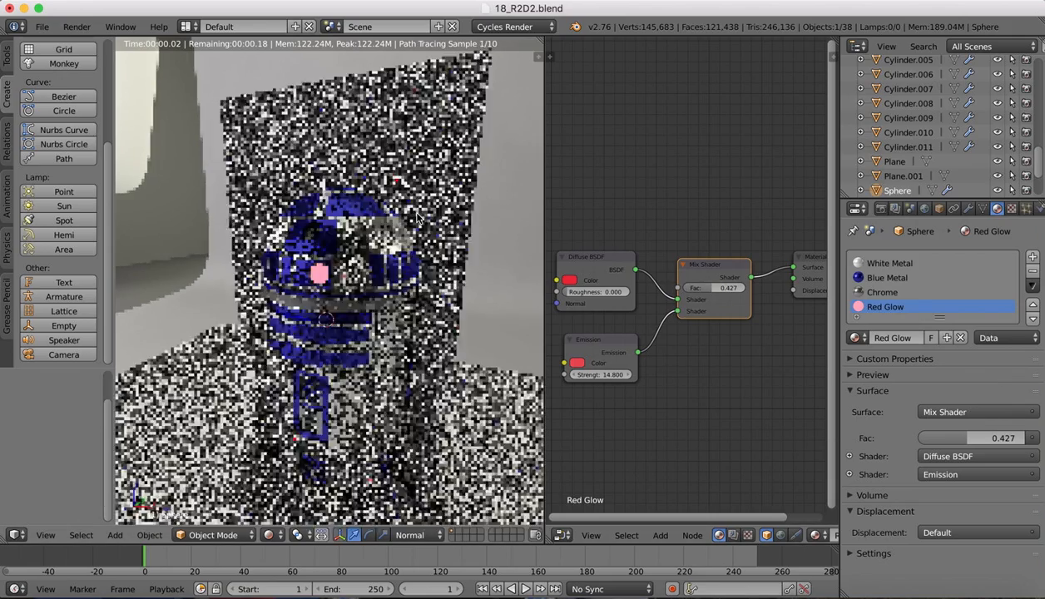
{"action": "middle_click_drag", "start_coordinate": [418, 214], "coordinate": [417, 214]}
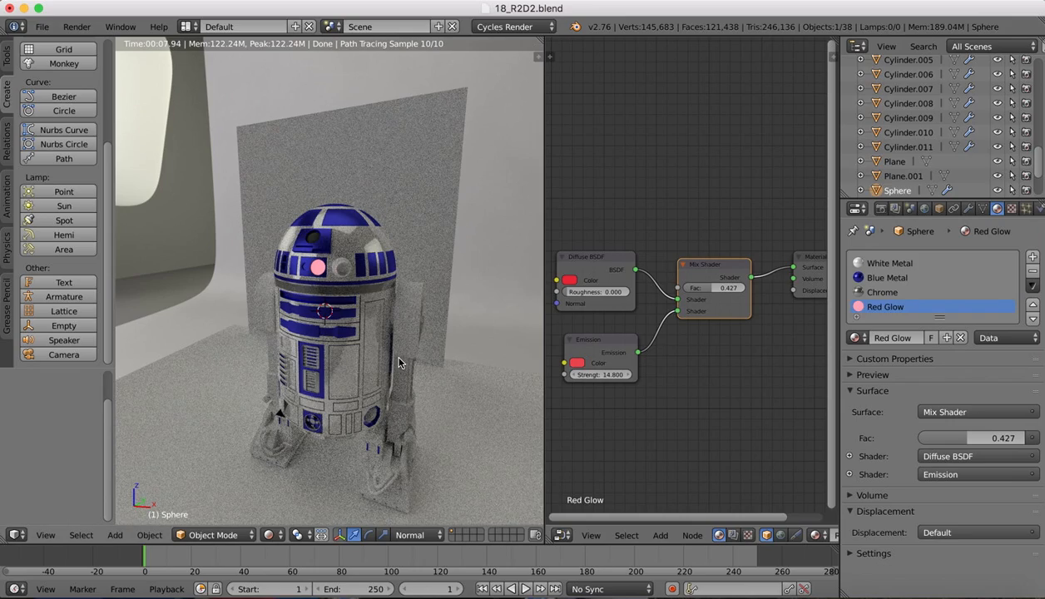
Switch the viewport back to solid shading and select the cables on the droid's feet
{"action": "middle_click_drag", "start_coordinate": [372, 437], "coordinate": [382, 368], "text": "shift"}
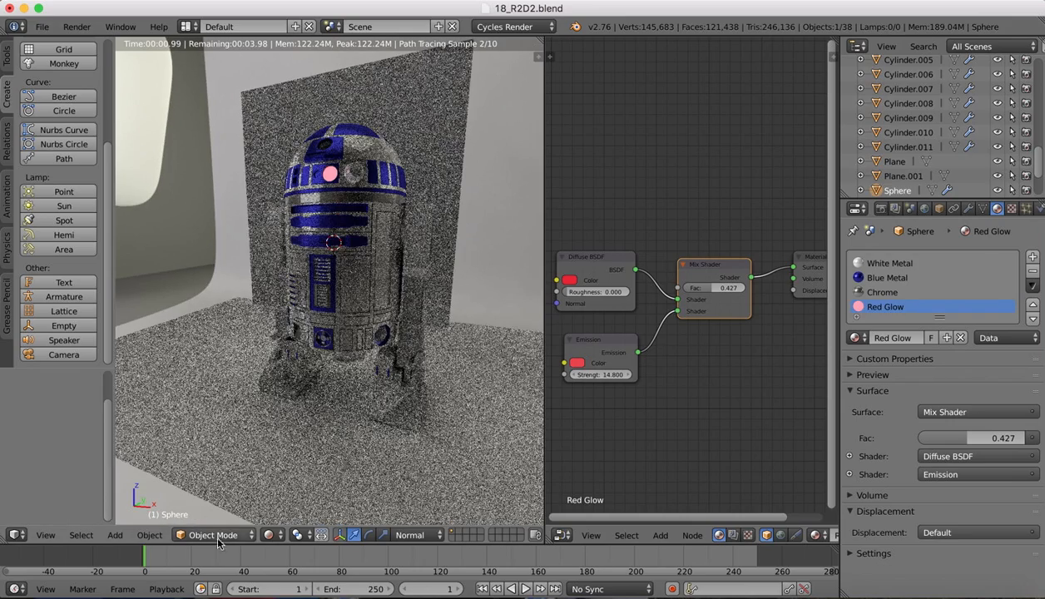
{"action": "left_click", "coordinate": [268, 535]}
{"action": "left_click", "coordinate": [290, 488]}
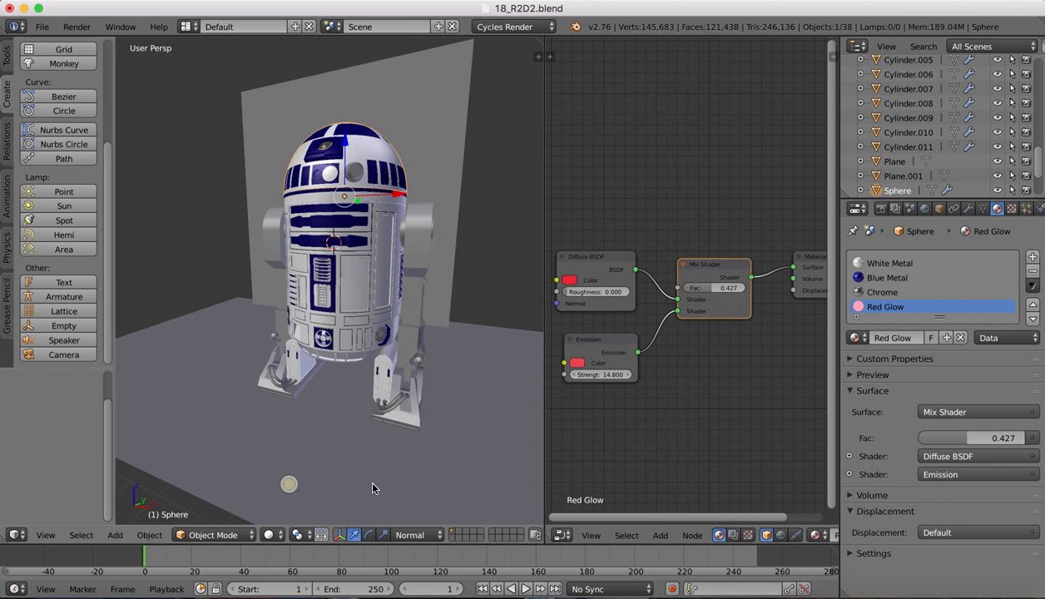
{"action": "scroll", "coordinate": [338, 380], "scroll_direction": "up", "scroll_amount": 3}
{"action": "scroll", "coordinate": [338, 376], "scroll_direction": "up", "scroll_amount": 2}
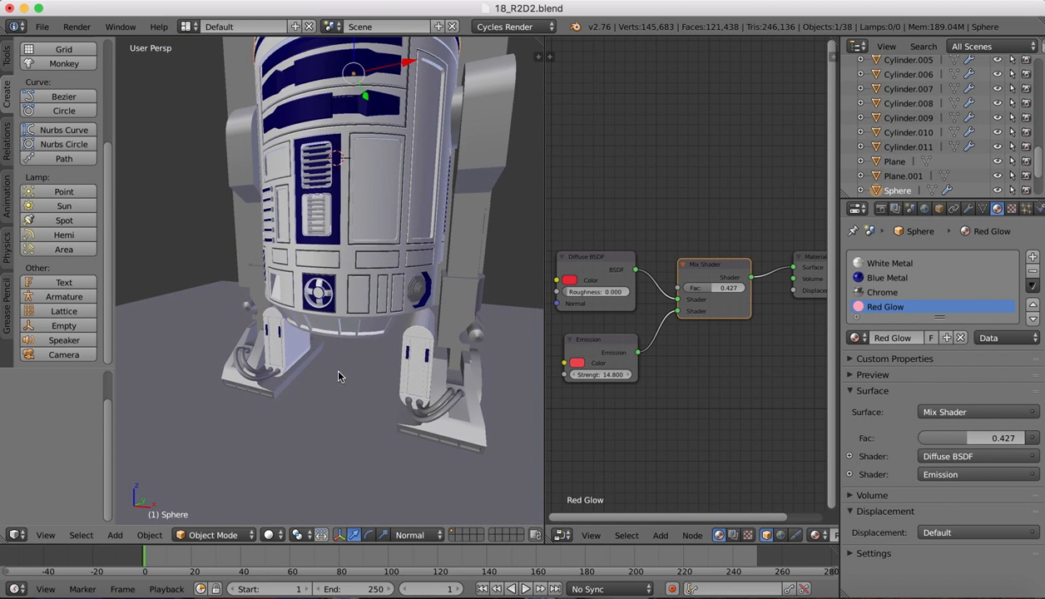
{"action": "scroll", "coordinate": [338, 376], "scroll_direction": "up", "scroll_amount": 3}
{"action": "scroll", "coordinate": [391, 397], "scroll_direction": "down", "scroll_amount": 4}
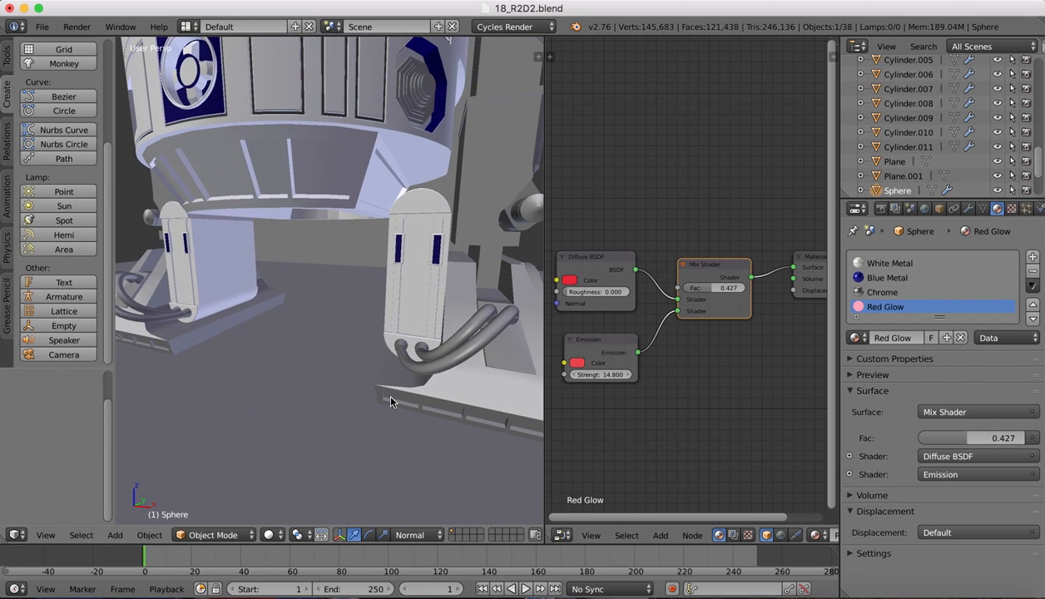
{"action": "scroll", "coordinate": [410, 336], "scroll_direction": "left", "scroll_amount": 4}
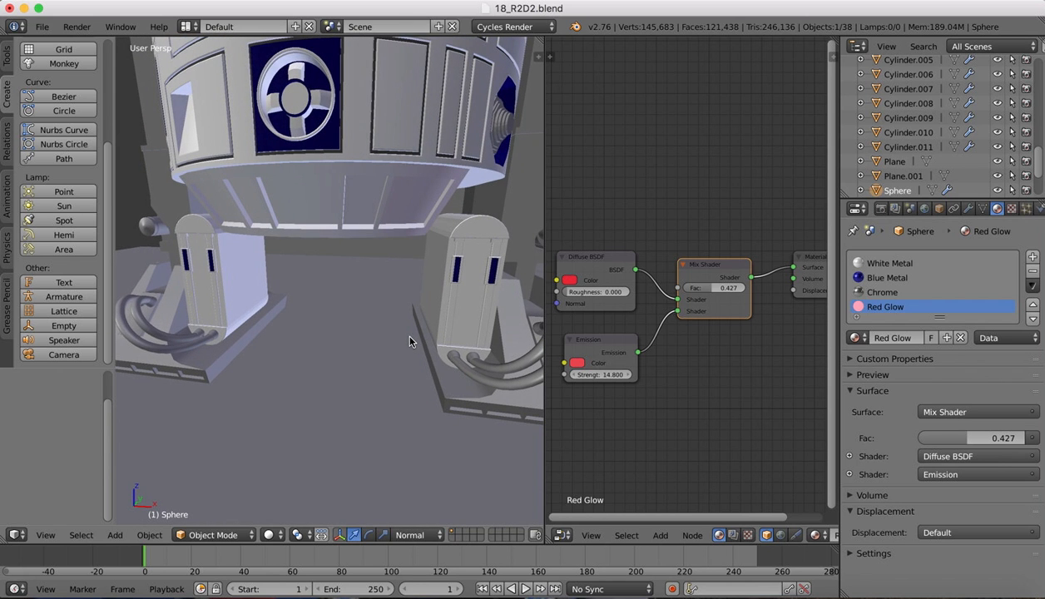
{"action": "scroll", "coordinate": [477, 377], "scroll_direction": "left", "scroll_amount": 4}
{"action": "right_click", "coordinate": [457, 363]}
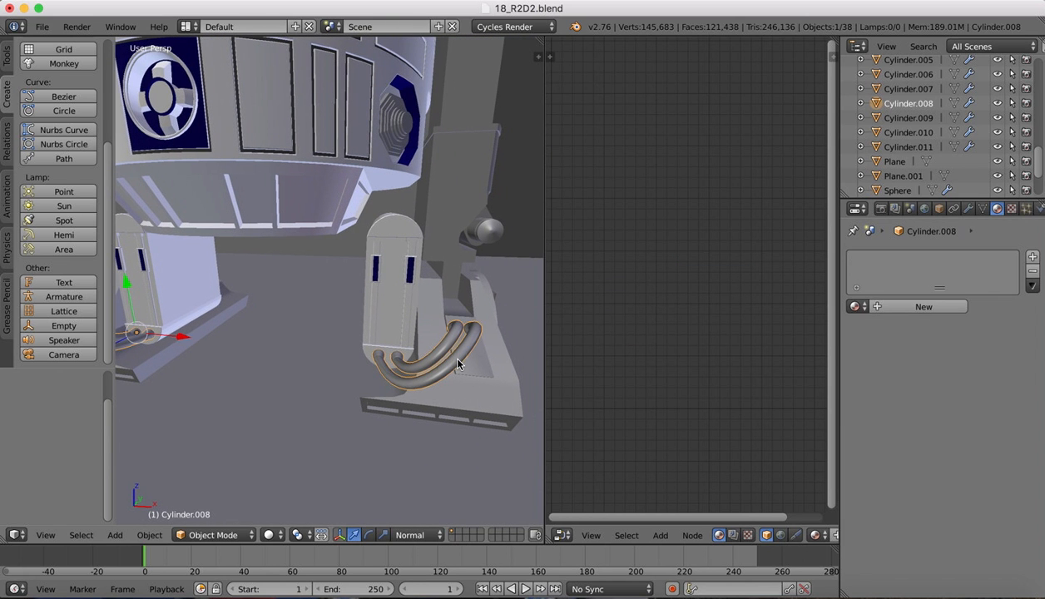
Add a new material to the foot cables and name it Gold Cable
{"action": "left_click", "coordinate": [1031, 256]}
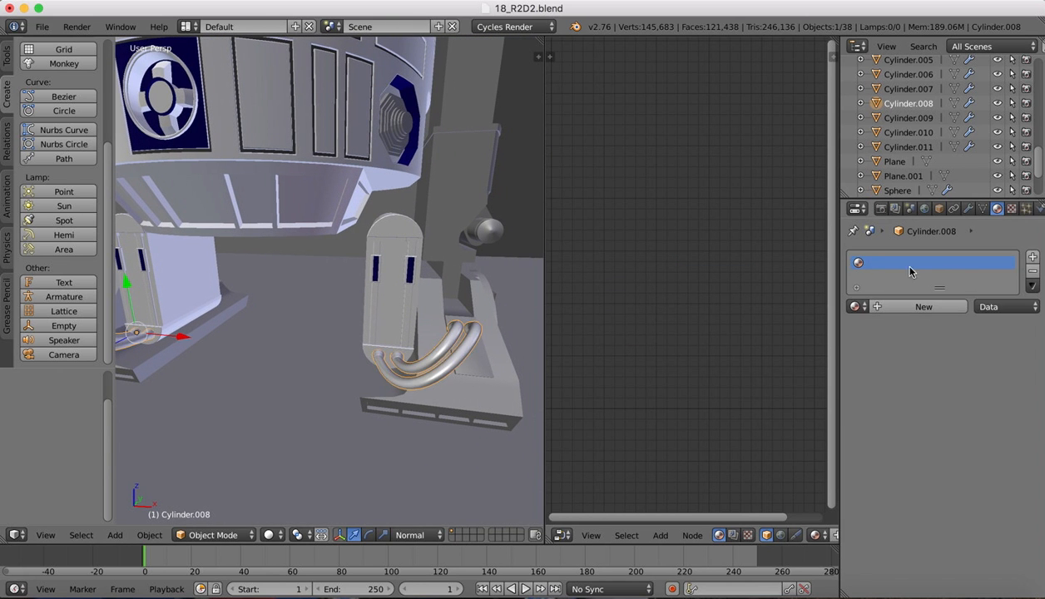
{"action": "left_click", "coordinate": [895, 306]}
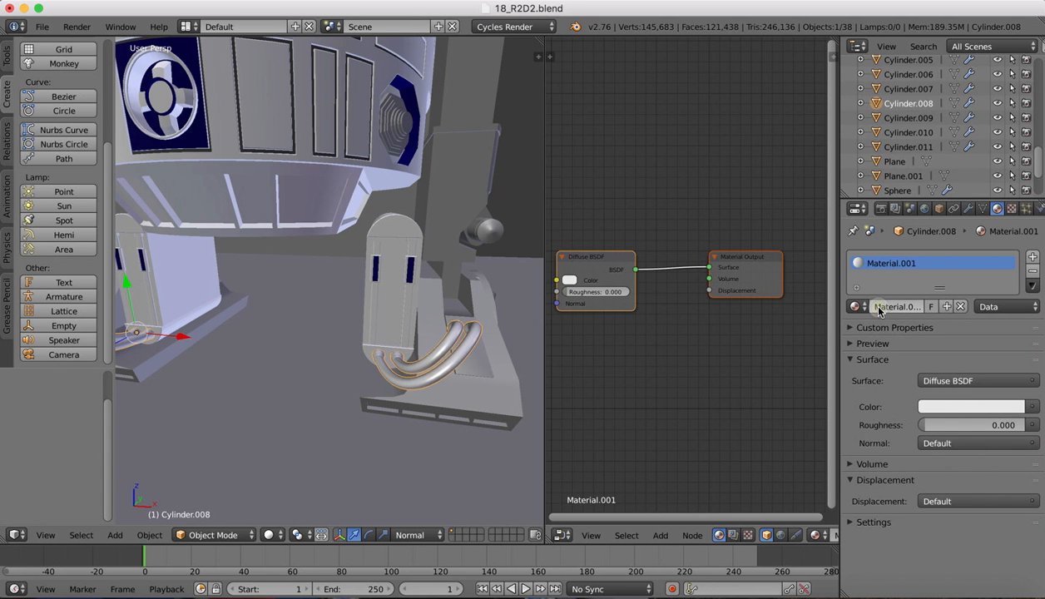
{"action": "type", "text": "Gold"}
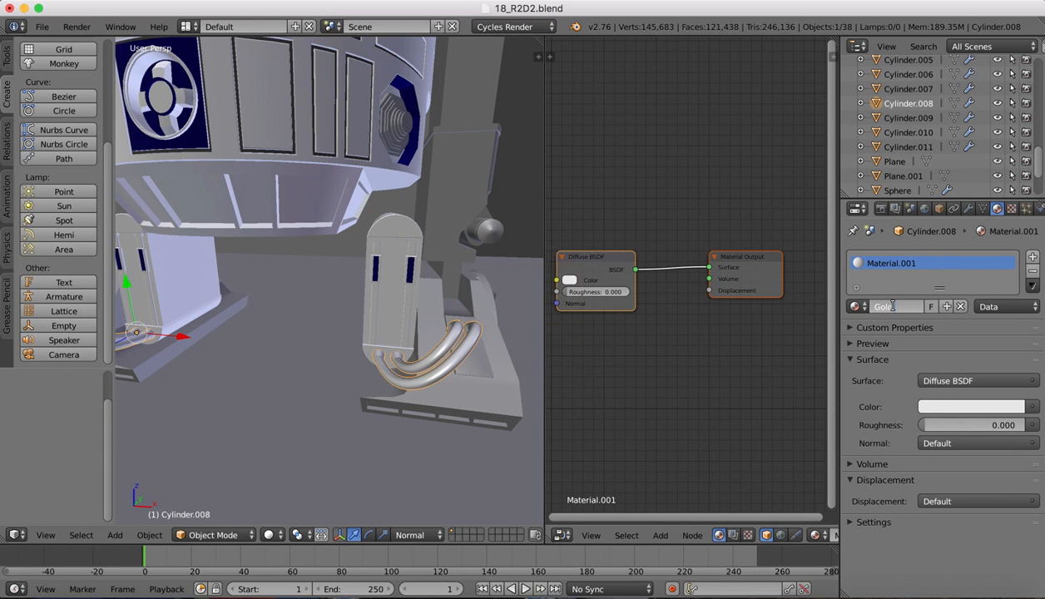
{"action": "type", "text": " Cable"}
{"action": "key", "text": "Return"}
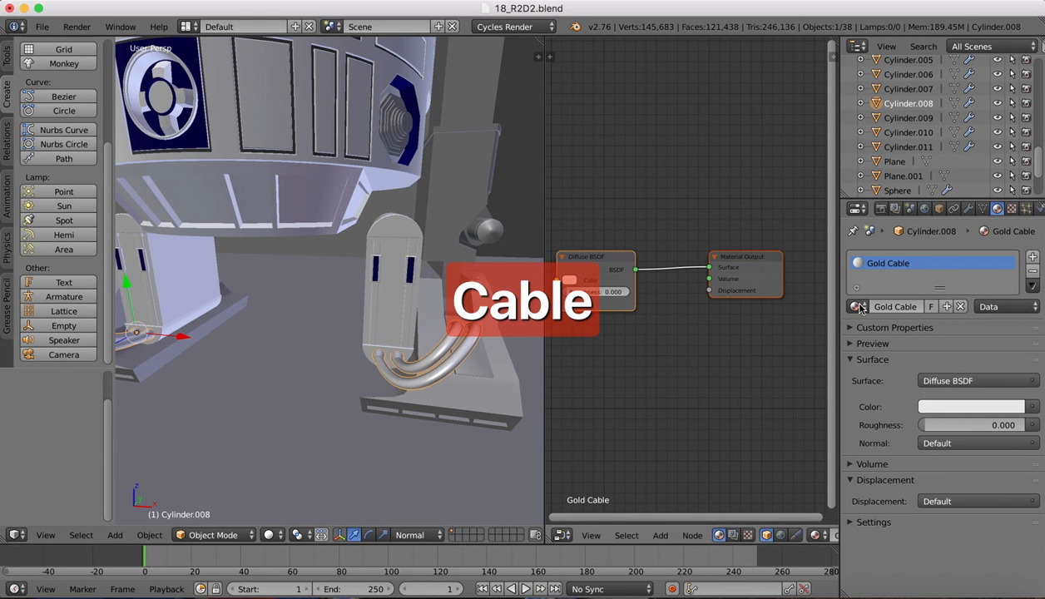
Insert a Mix Shader between Gold Cable's Diffuse BSDF and Material Output
{"action": "key", "text": "shift+a"}
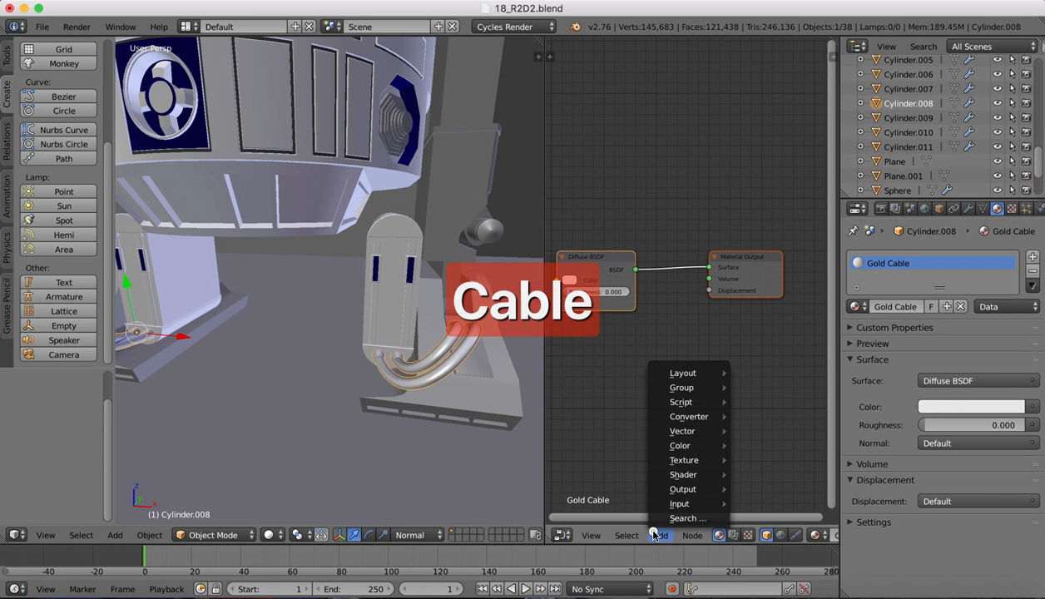
{"action": "left_click", "coordinate": [674, 508]}
{"action": "left_click", "coordinate": [690, 454]}
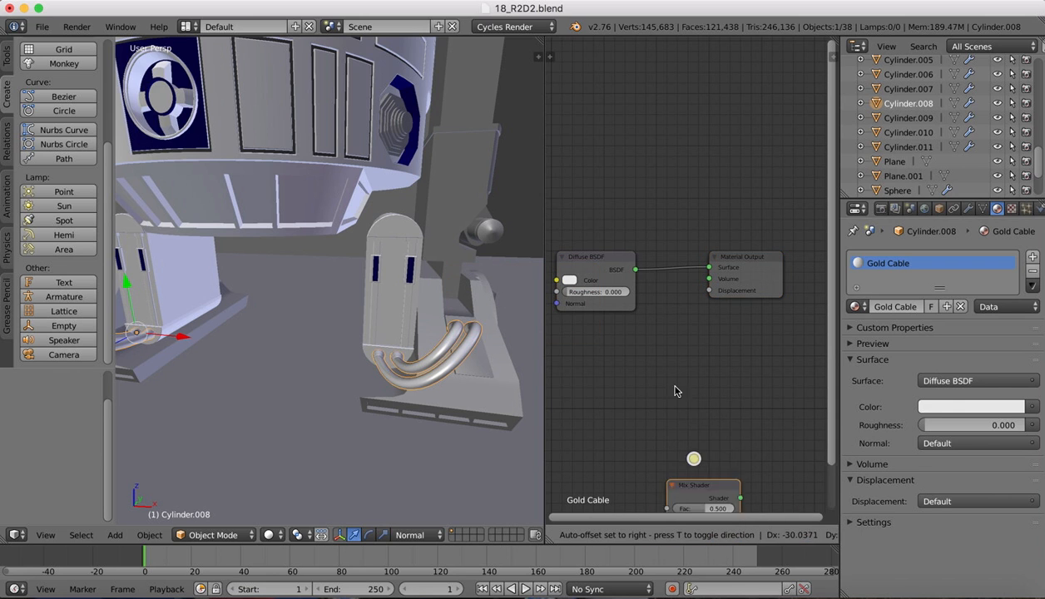
{"action": "left_click", "coordinate": [661, 115]}
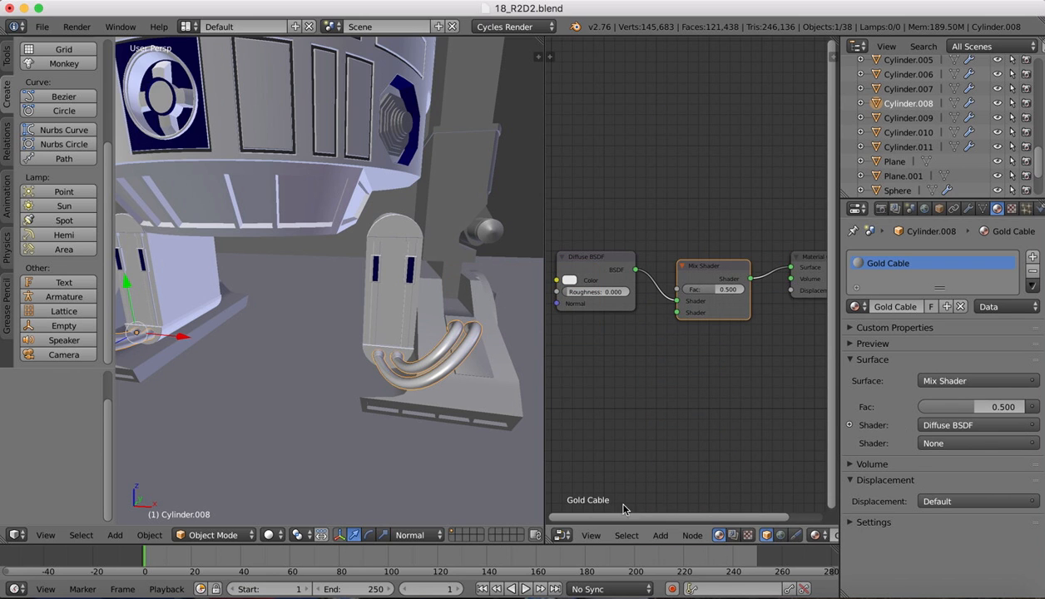
Add a Glossy BSDF below the Diffuse BSDF and link it to the Mix Shader's second shader input
{"action": "left_click", "coordinate": [660, 535]}
{"action": "left_click", "coordinate": [665, 517]}
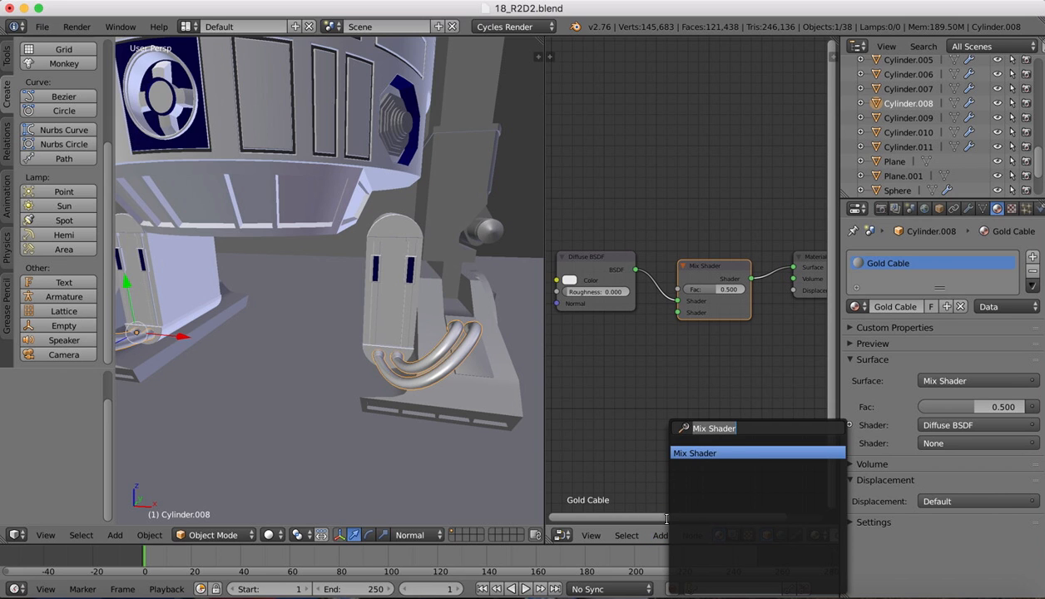
{"action": "type", "text": "glo"}
{"action": "left_click", "coordinate": [695, 453]}
{"action": "left_click", "coordinate": [562, 330]}
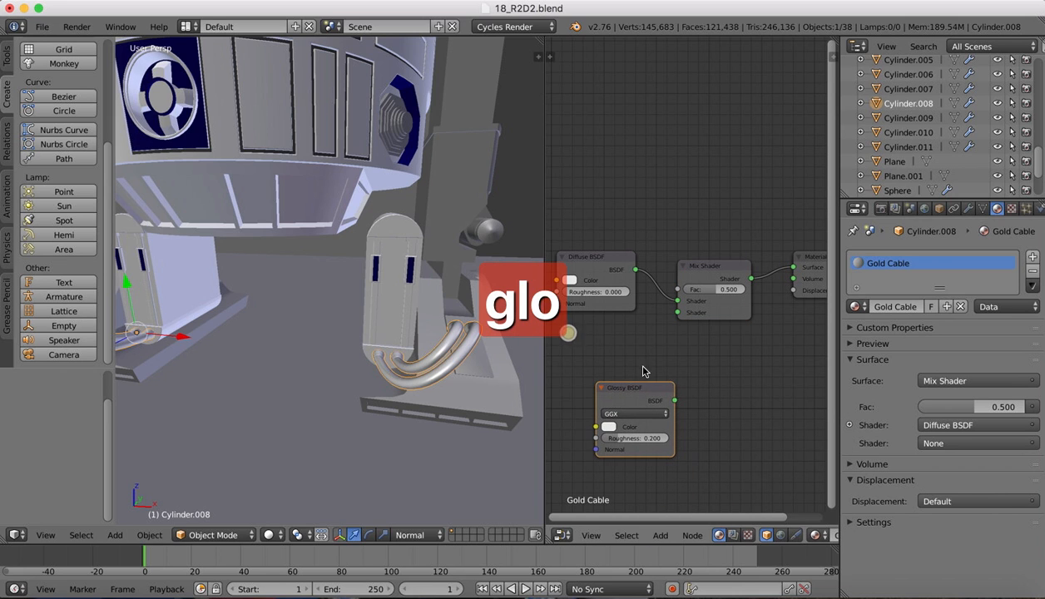
{"action": "left_click_drag", "start_coordinate": [674, 400], "coordinate": [677, 312]}
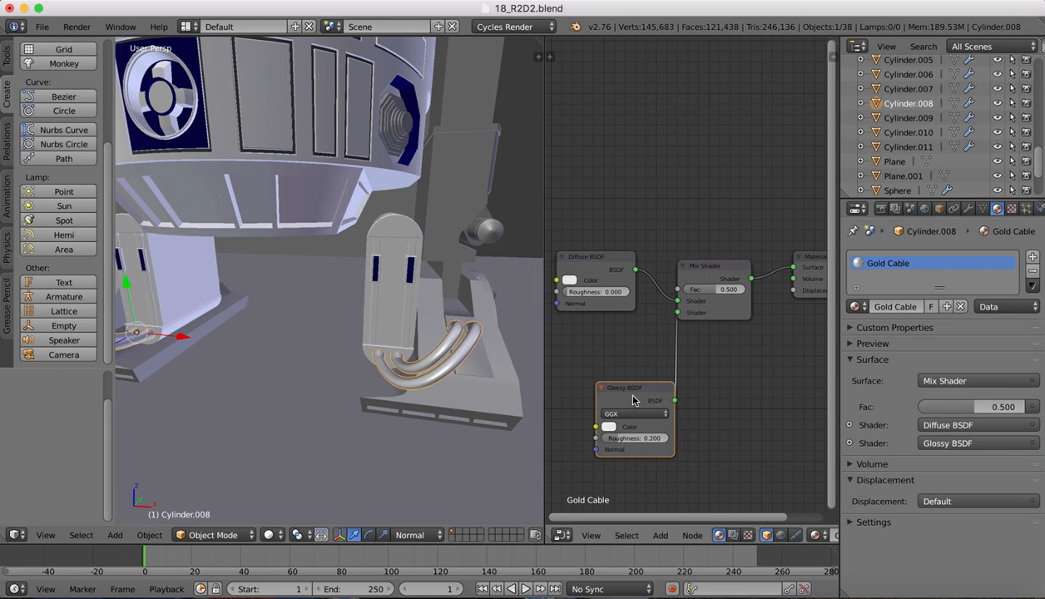
{"action": "left_click_drag", "start_coordinate": [633, 400], "coordinate": [593, 355]}
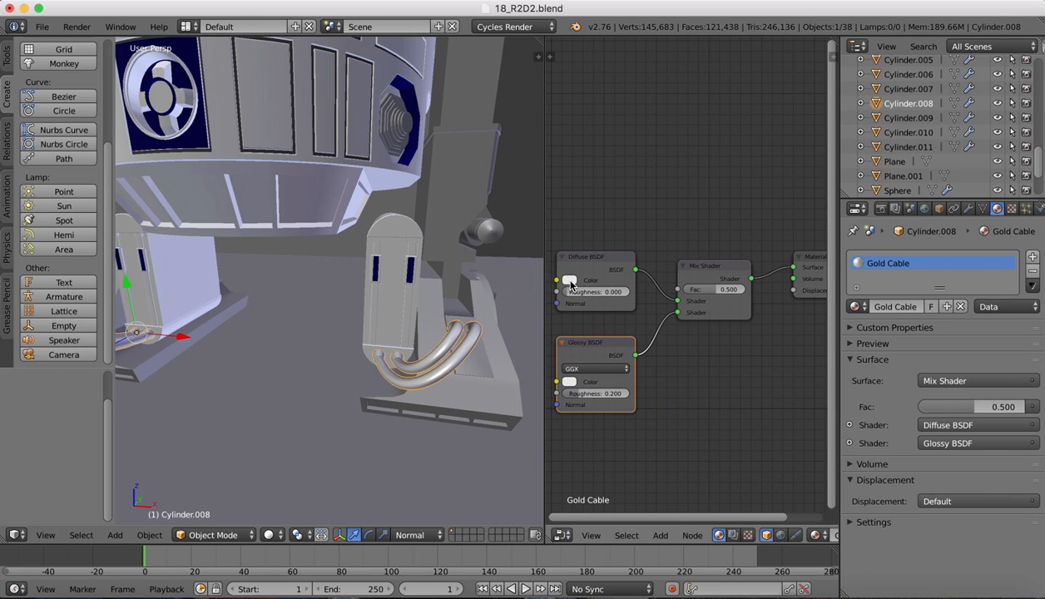
Color both Gold Cable's Diffuse BSDF and Glossy BSDF orange
{"action": "left_click", "coordinate": [569, 281]}
{"action": "left_click_drag", "start_coordinate": [606, 169], "coordinate": [593, 194]}
{"action": "left_click", "coordinate": [571, 387]}
{"action": "left_click_drag", "start_coordinate": [595, 268], "coordinate": [589, 297]}
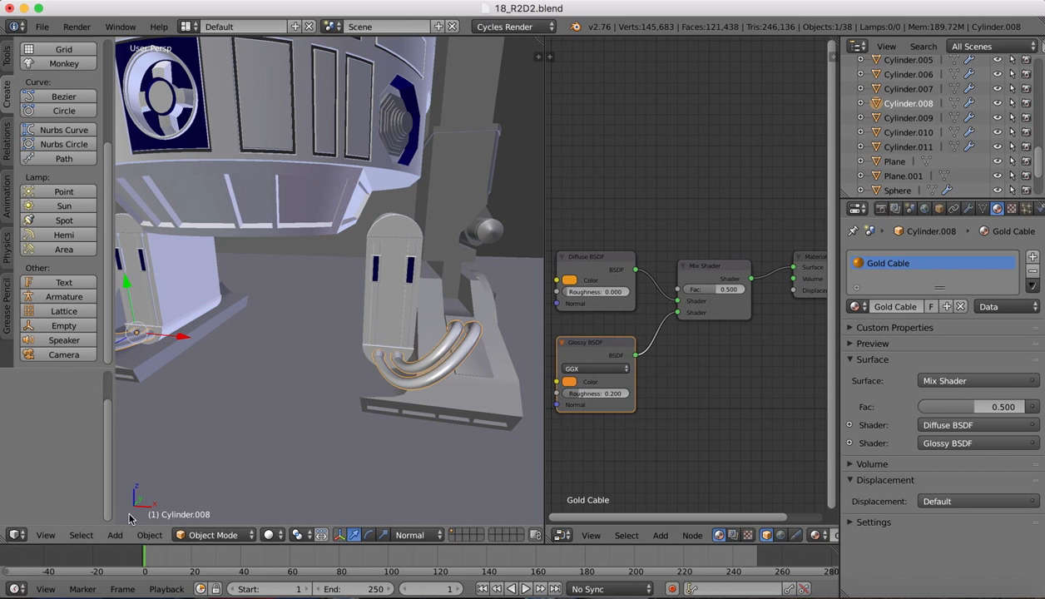
Preview the cables in rendered shading and set the Glossy roughness to 0.258 and the Mix Shader factor to 0.314
{"action": "left_click", "coordinate": [272, 535]}
{"action": "left_click", "coordinate": [283, 438]}
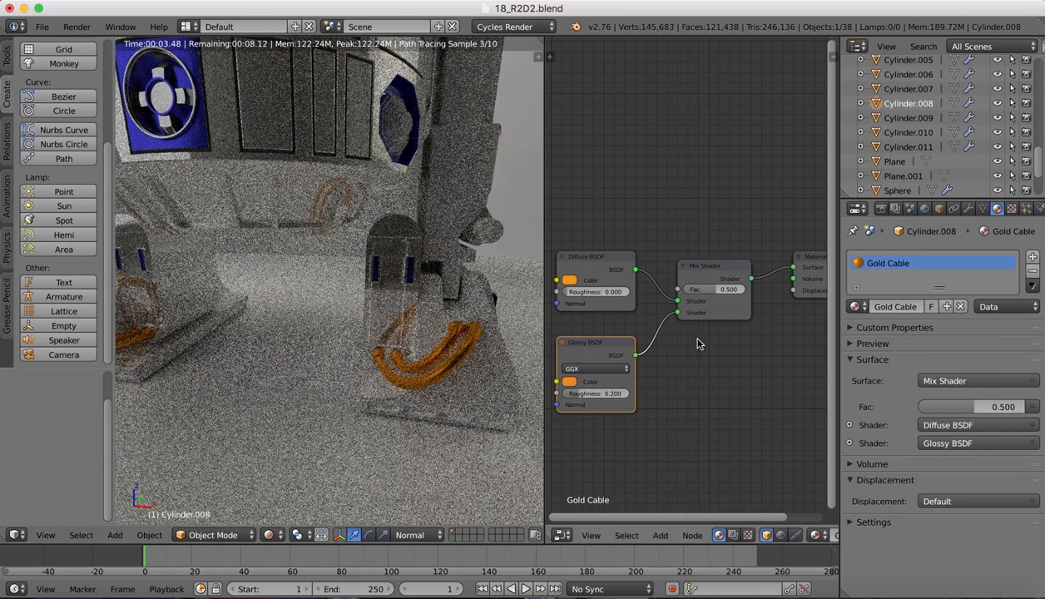
{"action": "left_click_drag", "start_coordinate": [585, 399], "coordinate": [616, 398]}
{"action": "left_click_drag", "start_coordinate": [714, 291], "coordinate": [703, 292]}
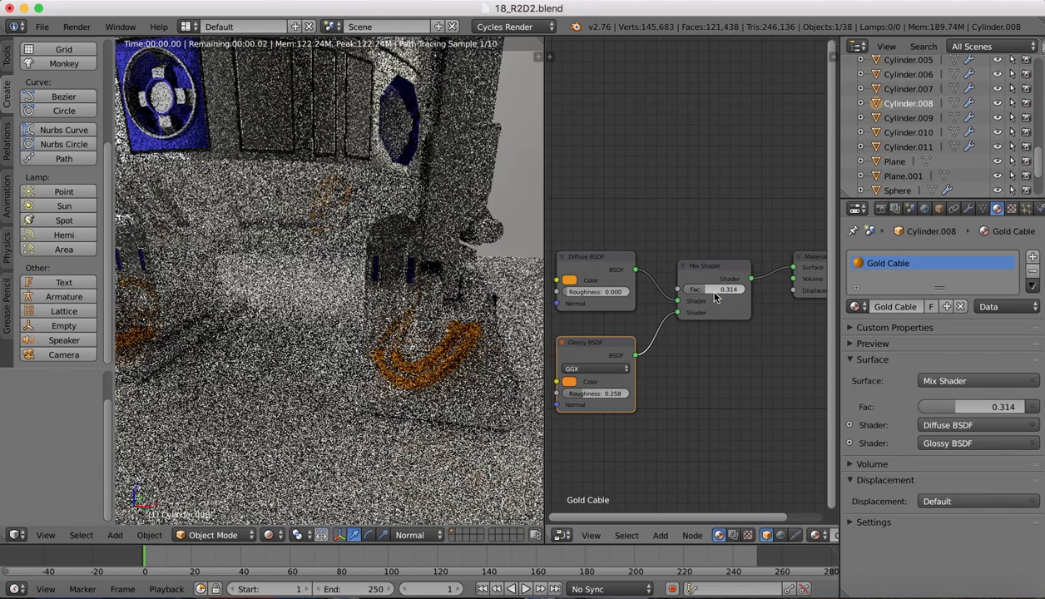
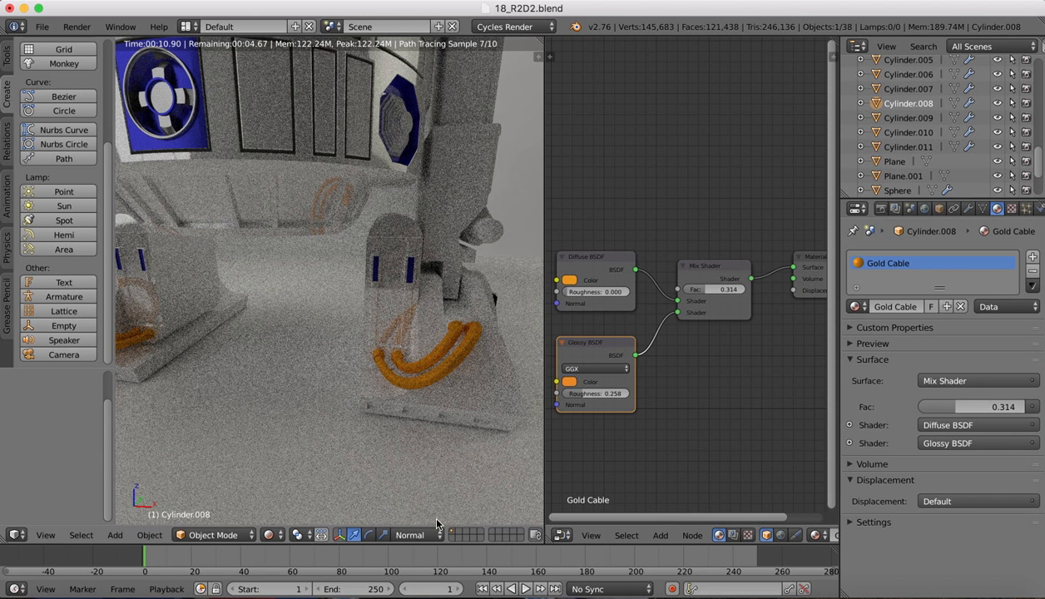
Return to solid shading and put the foot cables into Edit Mode with face selection, close to a cable's collar
{"action": "left_click", "coordinate": [271, 535]}
{"action": "left_click", "coordinate": [288, 485]}
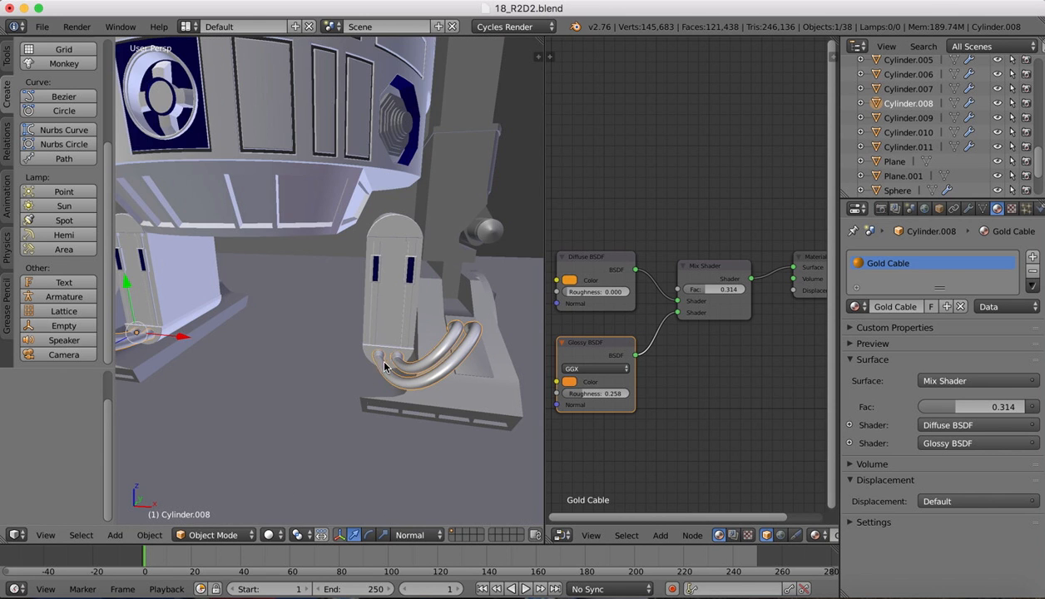
{"action": "key", "text": "Tab"}
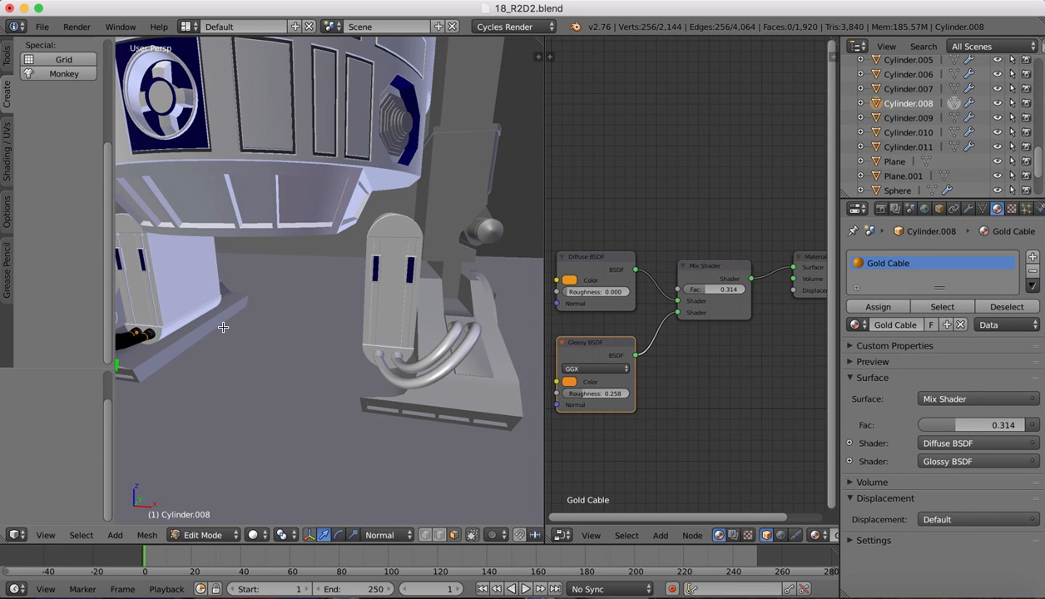
{"action": "key", "text": "KP_Decimal"}
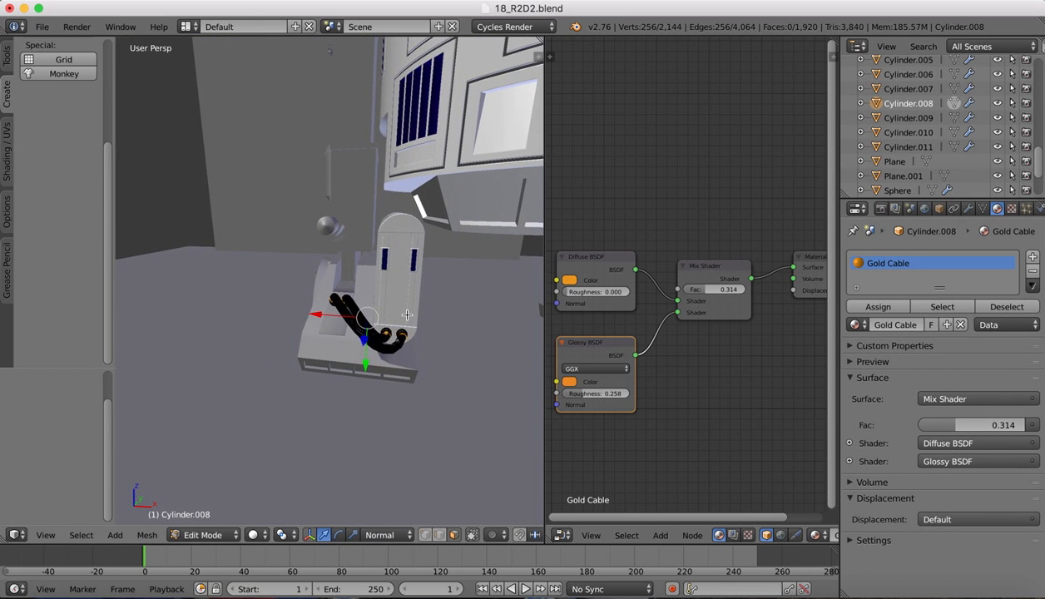
{"action": "scroll", "coordinate": [406, 315], "scroll_direction": "up", "scroll_amount": 10, "text": "ctrl"}
{"action": "scroll", "coordinate": [407, 315], "scroll_direction": "right", "scroll_amount": 10, "text": "shift"}
{"action": "scroll", "coordinate": [406, 315], "scroll_direction": "left", "scroll_amount": 3, "text": "shift"}
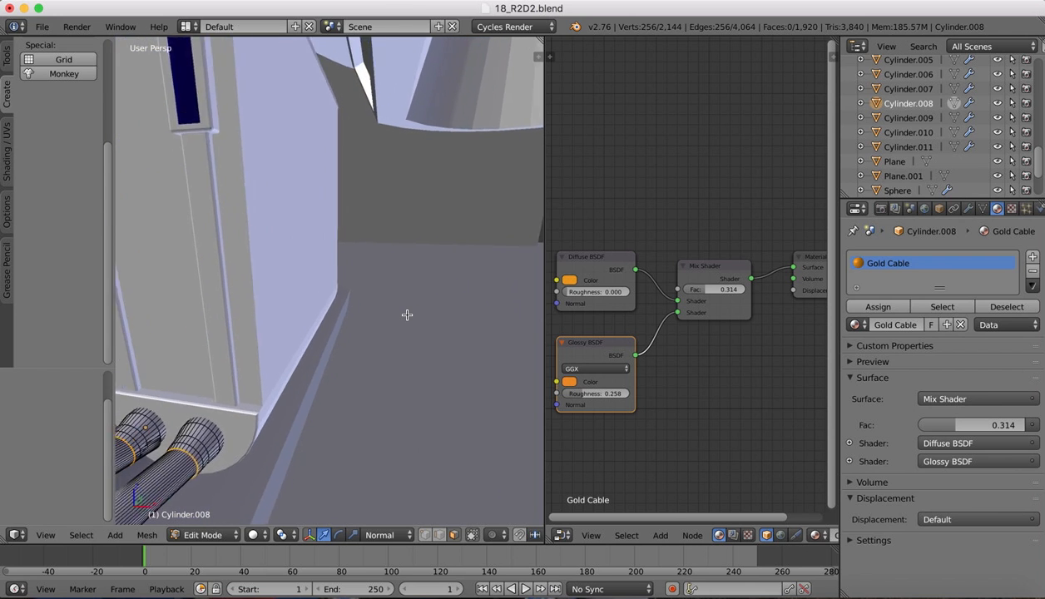
{"action": "scroll", "coordinate": [407, 314], "scroll_direction": "left", "scroll_amount": 3, "text": "shift"}
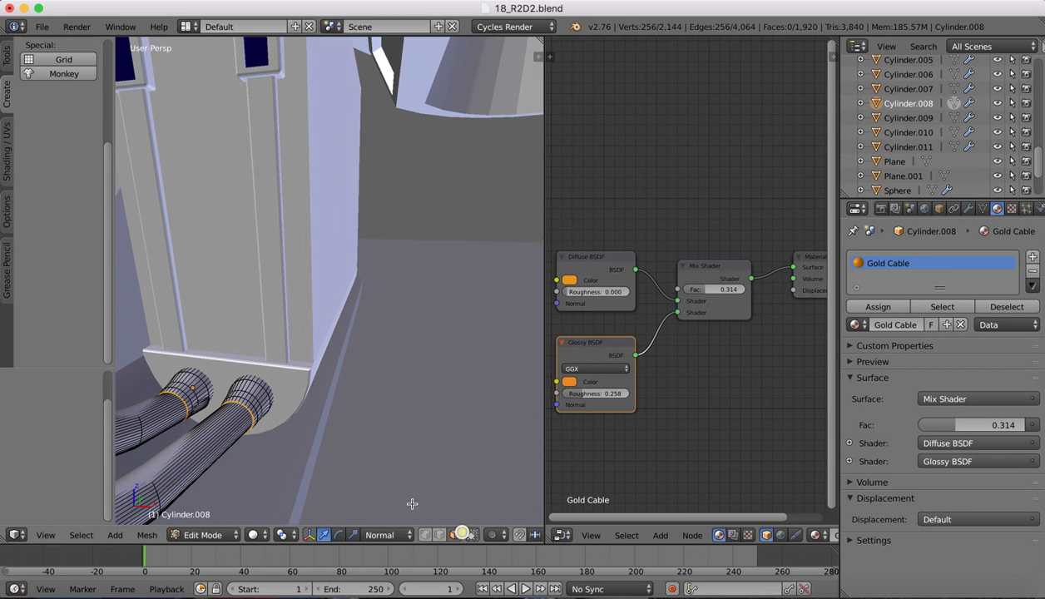
{"action": "scroll", "coordinate": [239, 388], "scroll_direction": "up", "scroll_amount": 5}
{"action": "scroll", "coordinate": [239, 389], "scroll_direction": "down", "scroll_amount": 10}
{"action": "scroll", "coordinate": [242, 378], "scroll_direction": "up", "scroll_amount": 10, "text": "ctrl"}
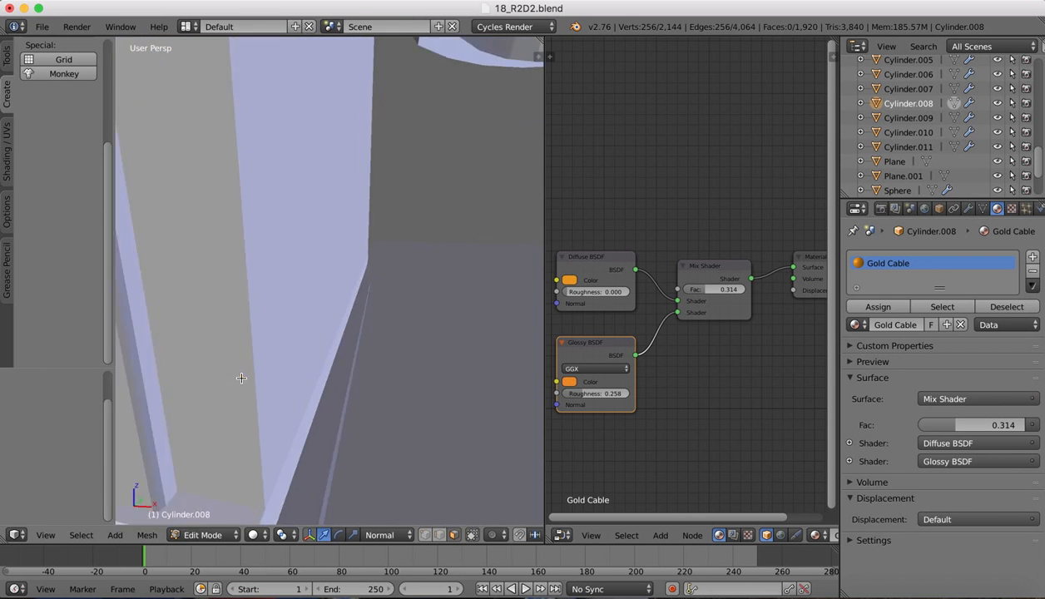
{"action": "scroll", "coordinate": [241, 377], "scroll_direction": "down", "scroll_amount": 5, "text": "ctrl"}
{"action": "scroll", "coordinate": [241, 377], "scroll_direction": "down", "scroll_amount": 3}
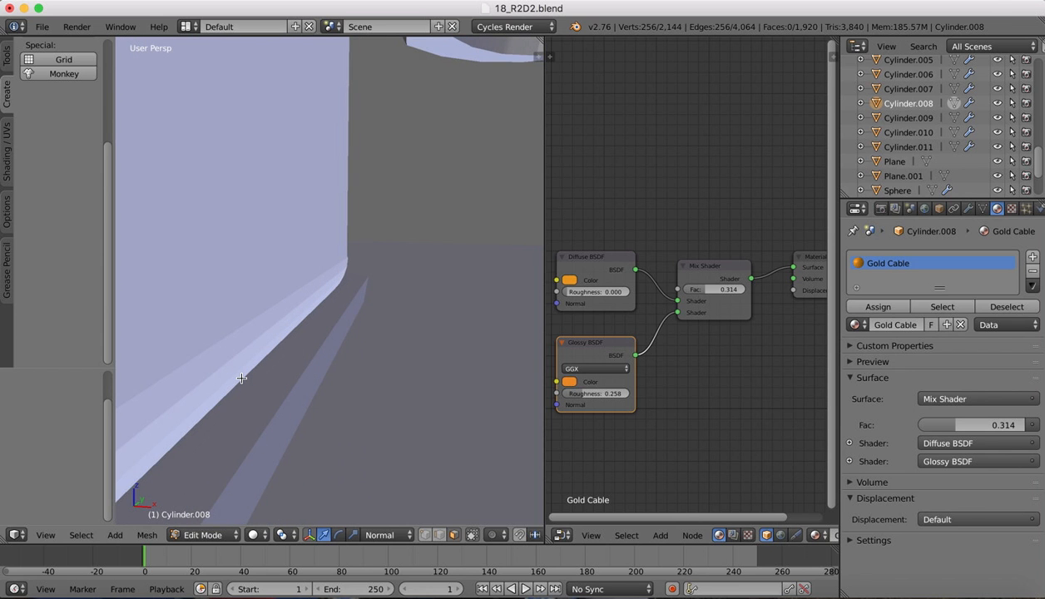
{"action": "scroll", "coordinate": [241, 378], "scroll_direction": "down", "scroll_amount": 4}
{"action": "middle_click_drag", "start_coordinate": [242, 378], "coordinate": [266, 350]}
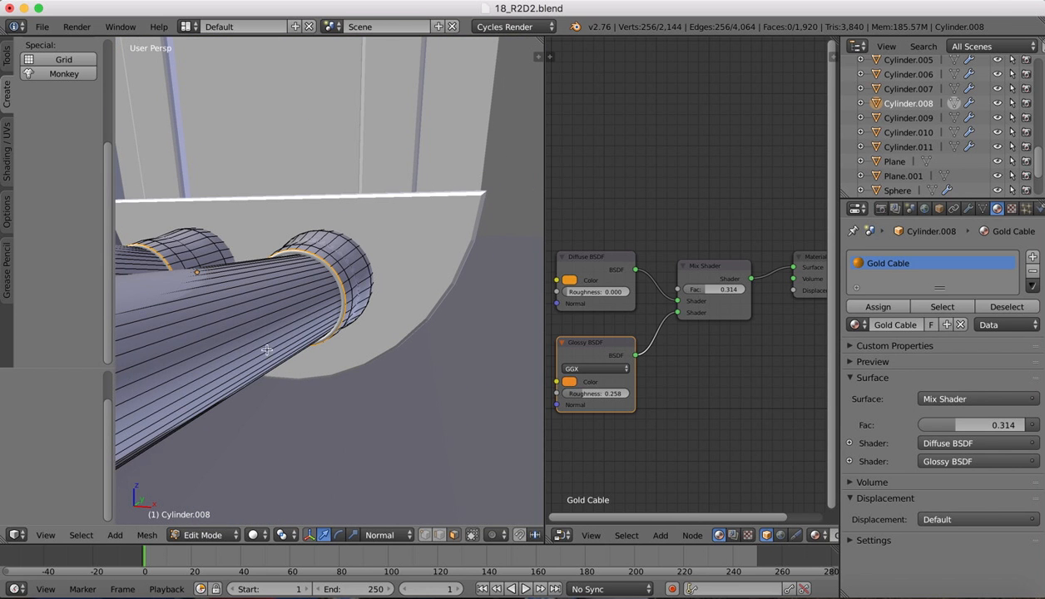
{"action": "scroll", "coordinate": [324, 250], "scroll_direction": "up", "scroll_amount": 3}
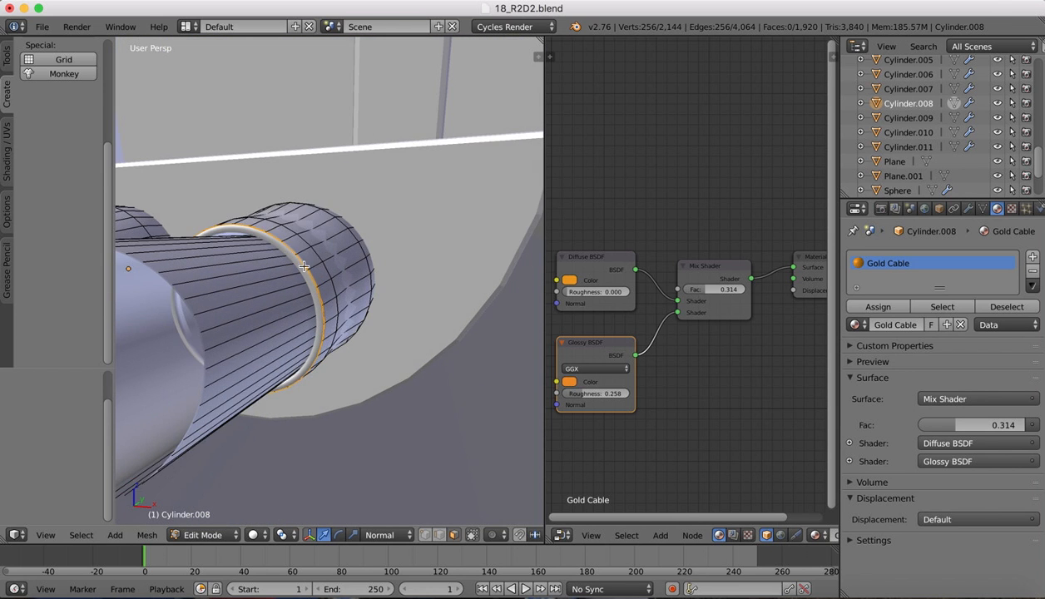
Select the face loops around the first cable's collar at the leg, undoing the stray loop selection on the cable itself
{"action": "right_click", "coordinate": [301, 270]}
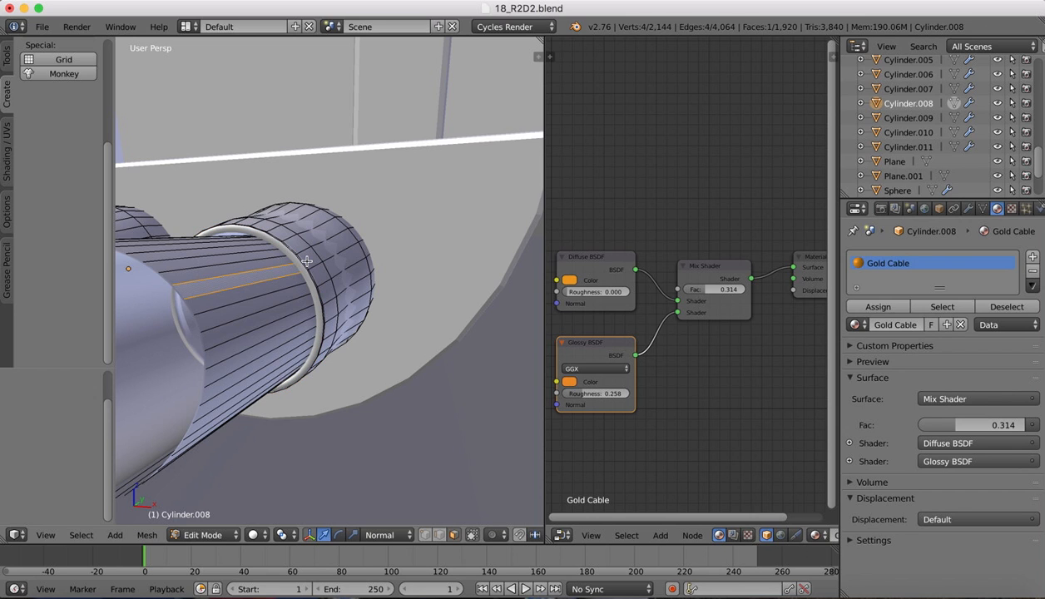
{"action": "right_click", "coordinate": [307, 261]}
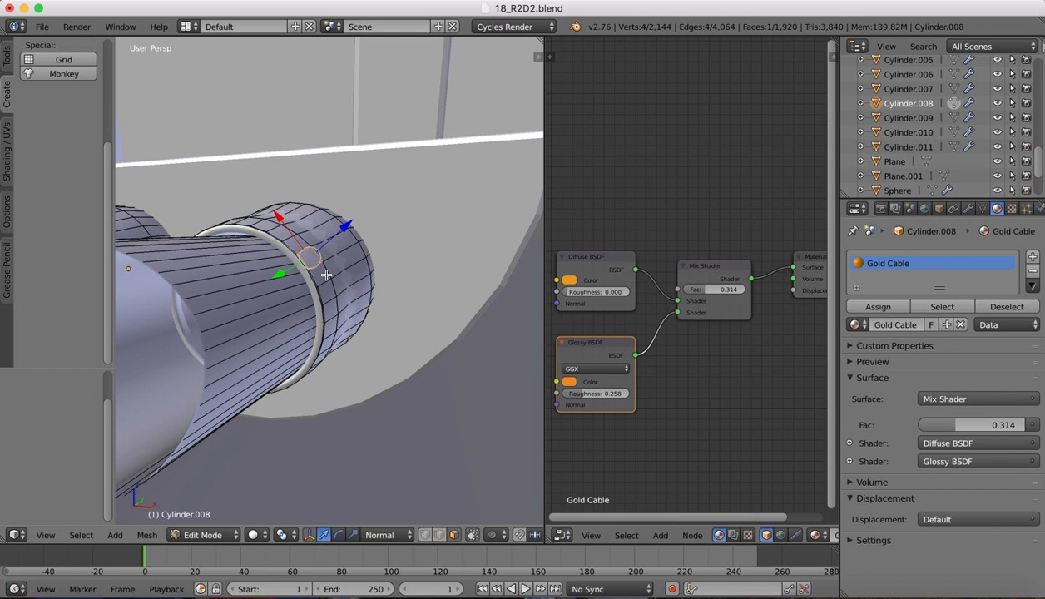
{"action": "right_click", "coordinate": [322, 281], "text": "alt"}
{"action": "right_click", "coordinate": [364, 256], "text": "shift"}
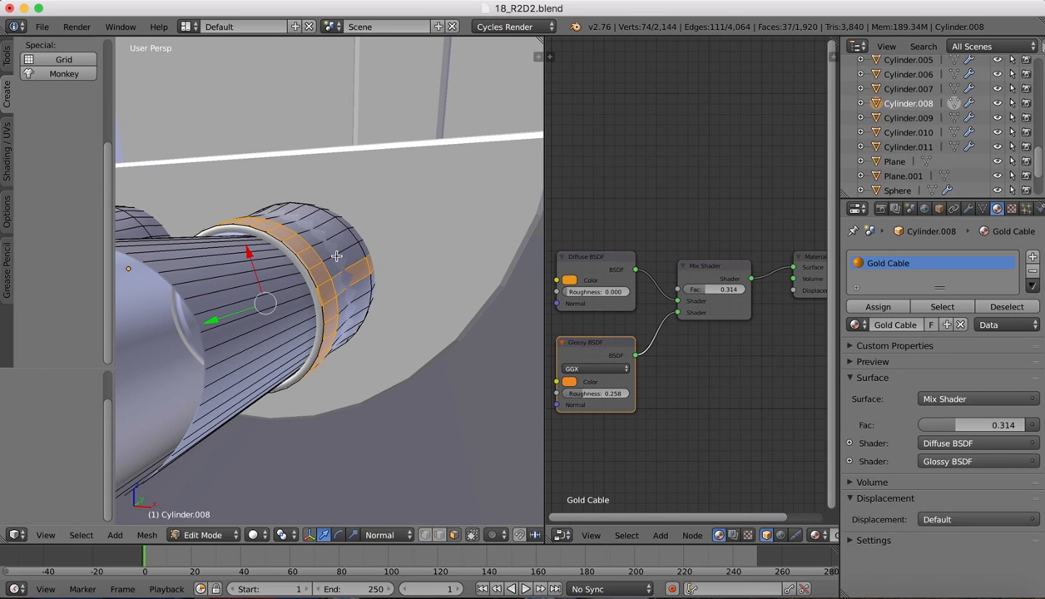
{"action": "right_click", "coordinate": [339, 252], "text": "alt+shift"}
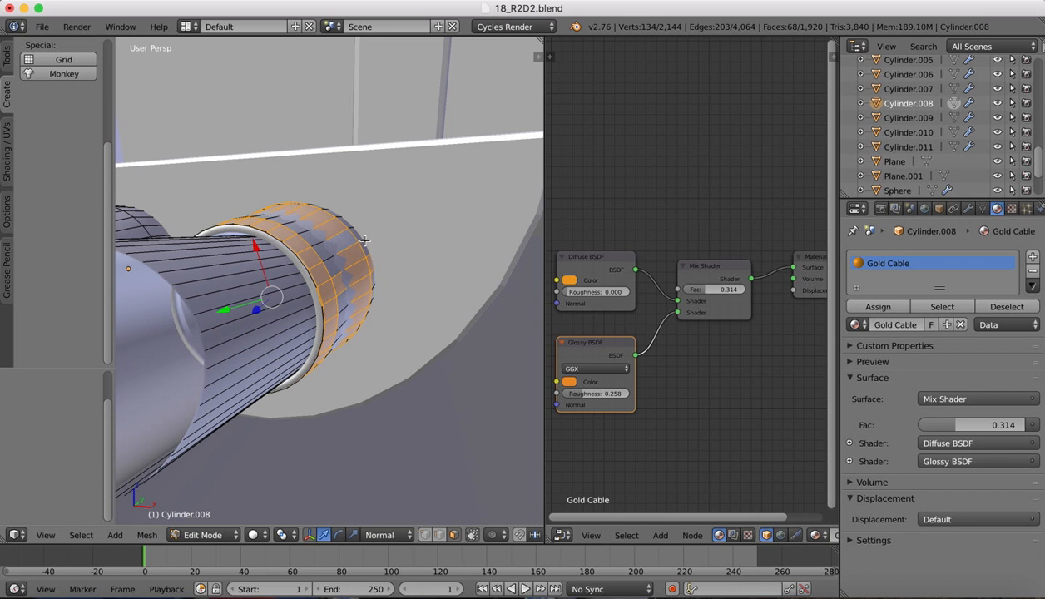
{"action": "right_click", "coordinate": [361, 240], "text": "alt+shift"}
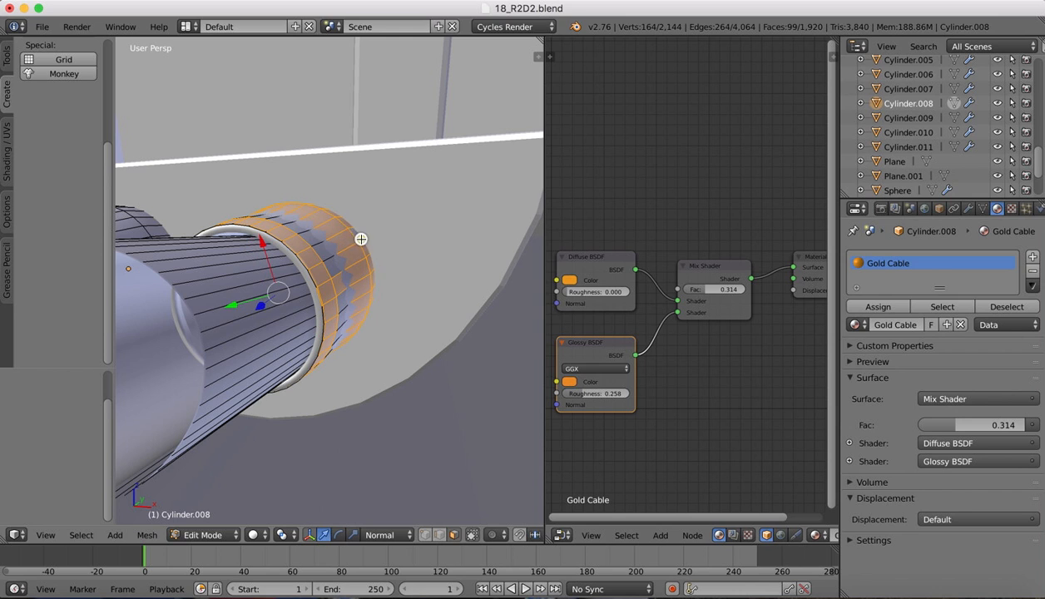
{"action": "right_click", "coordinate": [300, 270], "text": "alt+shift"}
{"action": "key", "text": "super+z"}
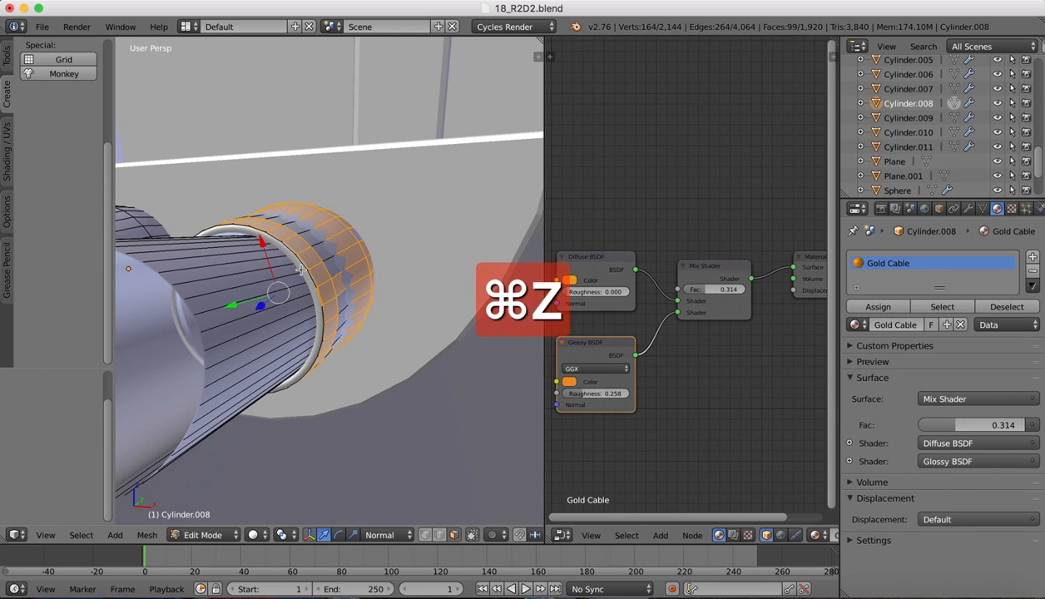
Add the face loops around the neighbouring cable's collar at the leg to the selection
{"action": "scroll", "coordinate": [391, 250], "scroll_direction": "down", "scroll_amount": 8}
{"action": "scroll", "coordinate": [391, 250], "scroll_direction": "left", "scroll_amount": 5}
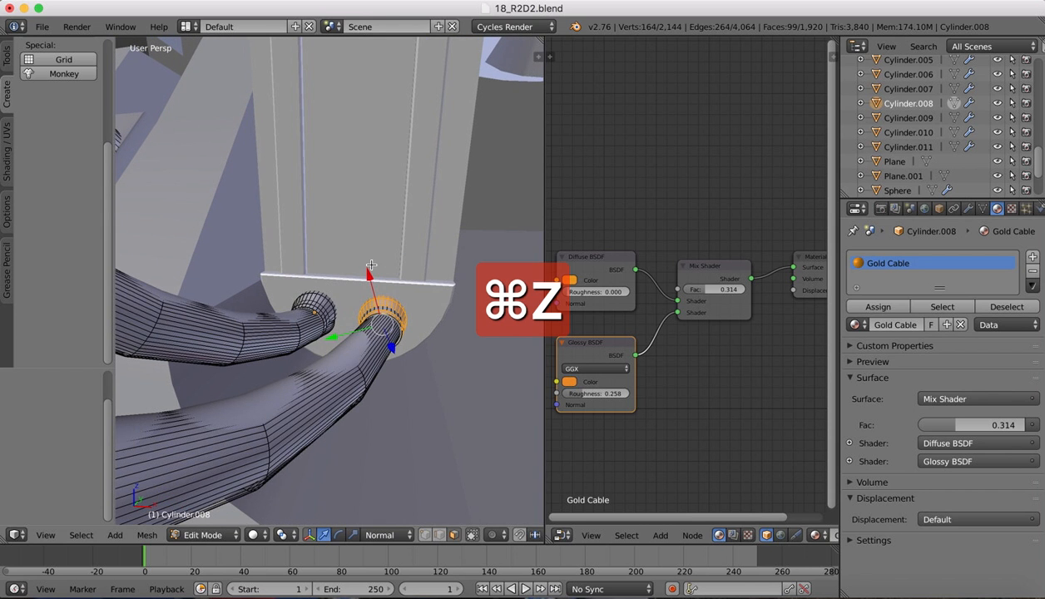
{"action": "scroll", "coordinate": [321, 297], "scroll_direction": "up", "scroll_amount": 6}
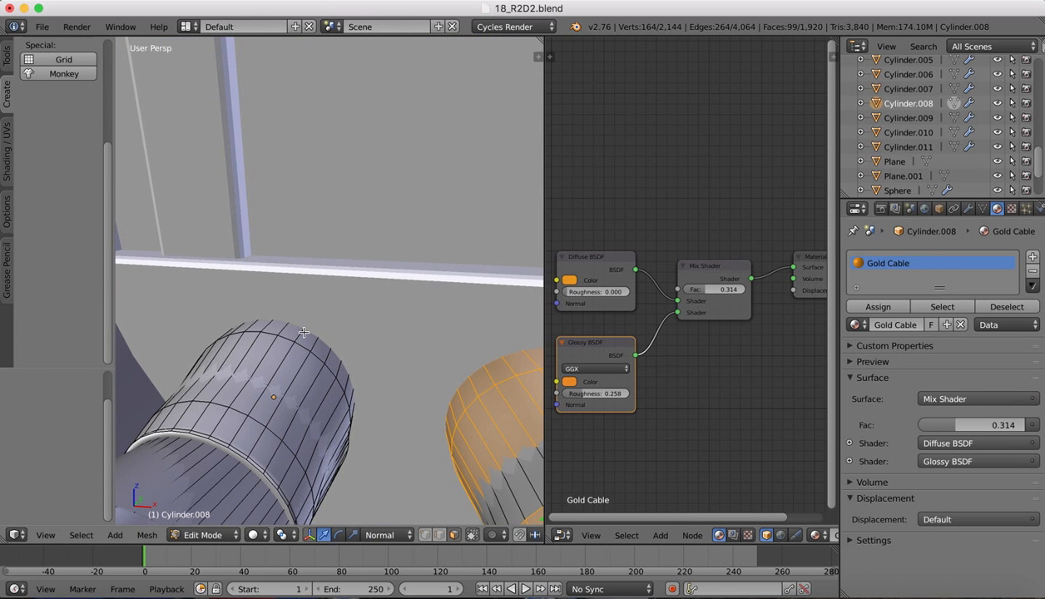
{"action": "left_click", "coordinate": [300, 333], "text": "alt+shift"}
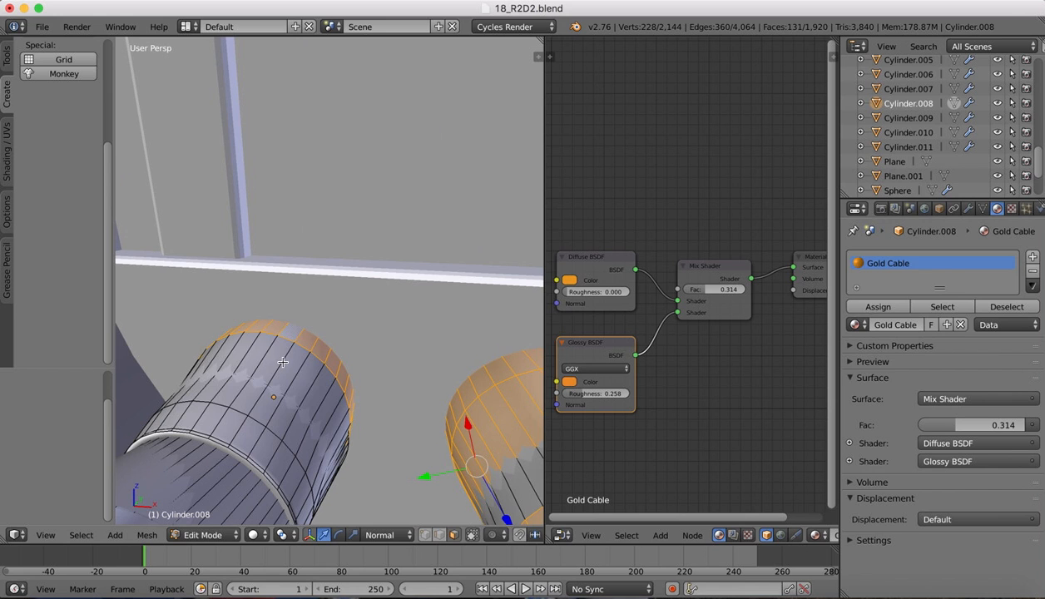
{"action": "left_click", "coordinate": [283, 362], "text": "alt+shift"}
{"action": "left_click", "coordinate": [257, 394], "text": "alt+shift"}
{"action": "left_click", "coordinate": [240, 426], "text": "alt+shift"}
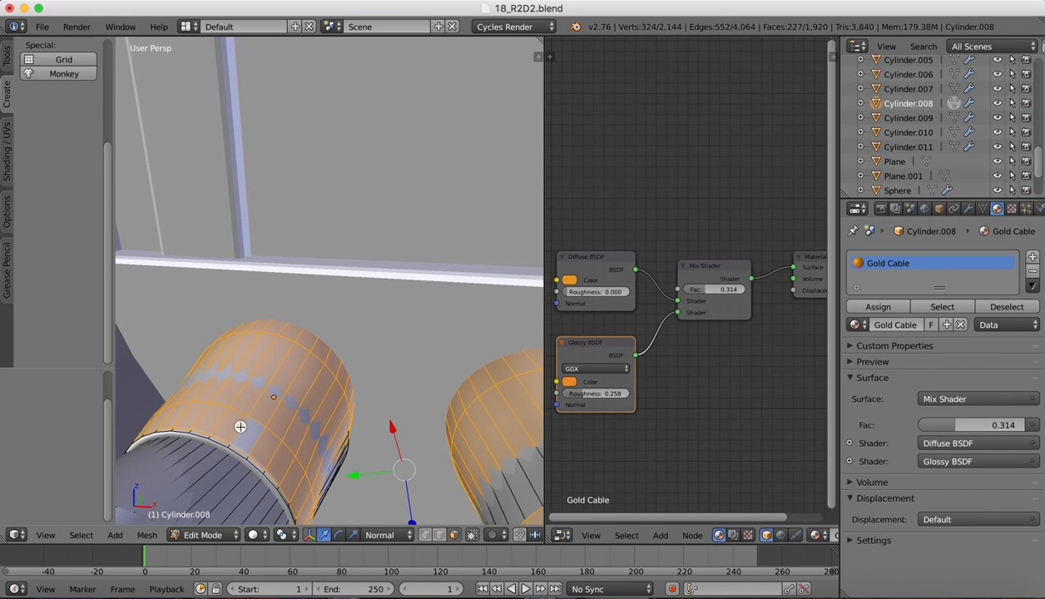
{"action": "right_click", "coordinate": [227, 446], "text": "alt+shift"}
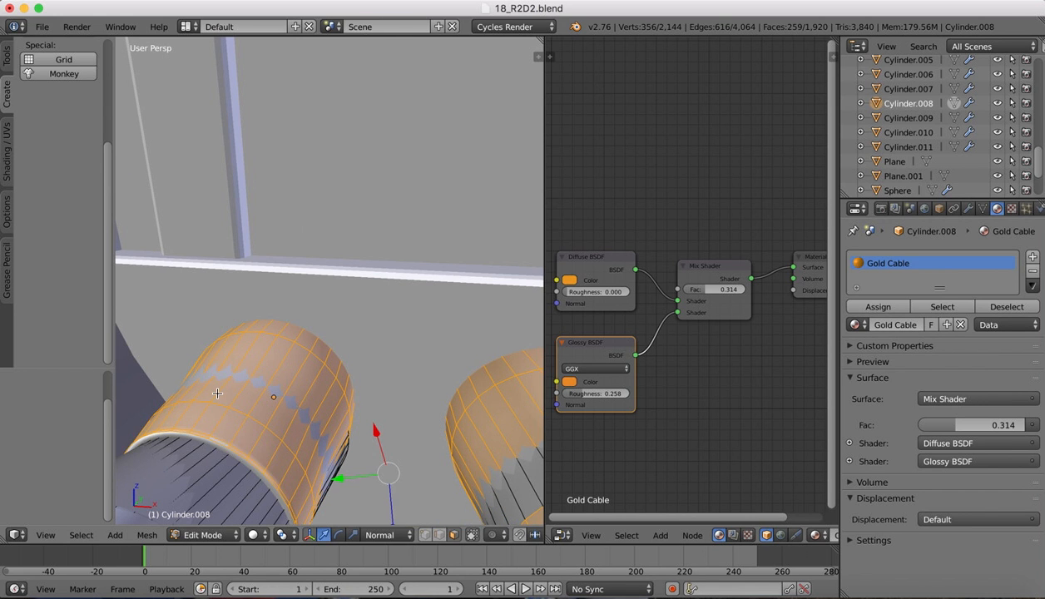
Add the first leg-side collar's missing middle face loop and its rim loop beside the cable to the selection
{"action": "scroll", "coordinate": [216, 392], "scroll_direction": "down", "scroll_amount": 5}
{"action": "scroll", "coordinate": [217, 393], "scroll_direction": "right", "scroll_amount": 2, "text": "shift"}
{"action": "scroll", "coordinate": [217, 394], "scroll_direction": "right", "scroll_amount": 10}
{"action": "scroll", "coordinate": [222, 388], "scroll_direction": "left", "scroll_amount": 5}
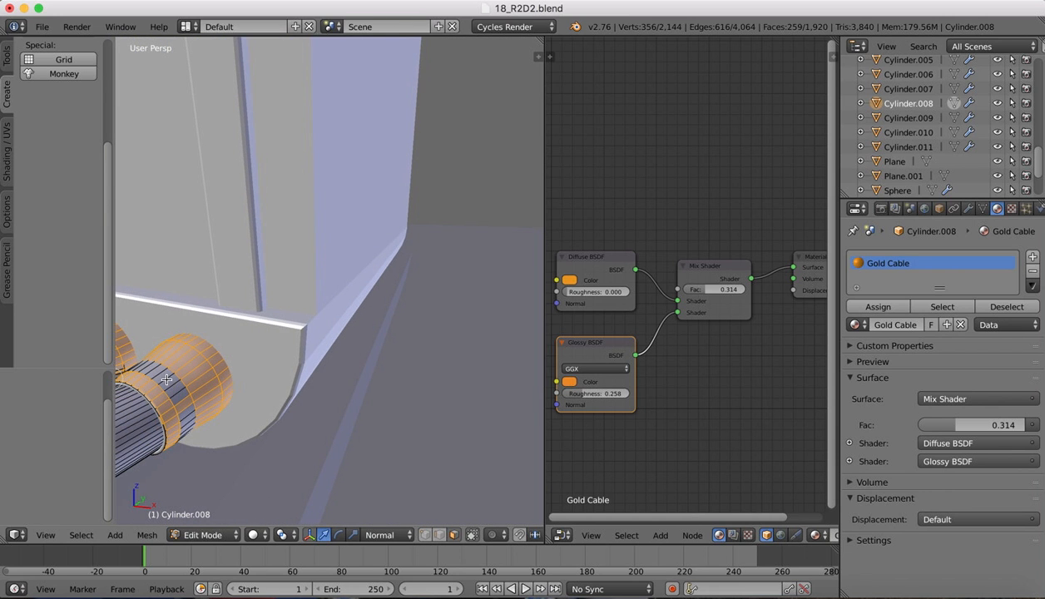
{"action": "right_click", "coordinate": [166, 380], "text": "alt+shift"}
{"action": "scroll", "coordinate": [148, 416], "scroll_direction": "up", "scroll_amount": 5}
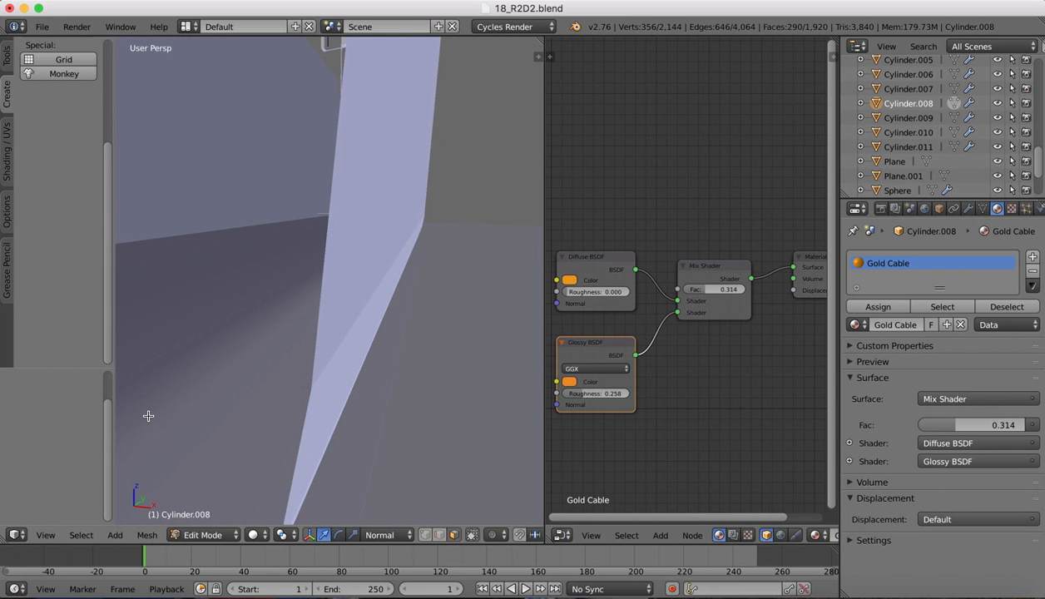
{"action": "scroll", "coordinate": [148, 416], "scroll_direction": "down", "scroll_amount": 10}
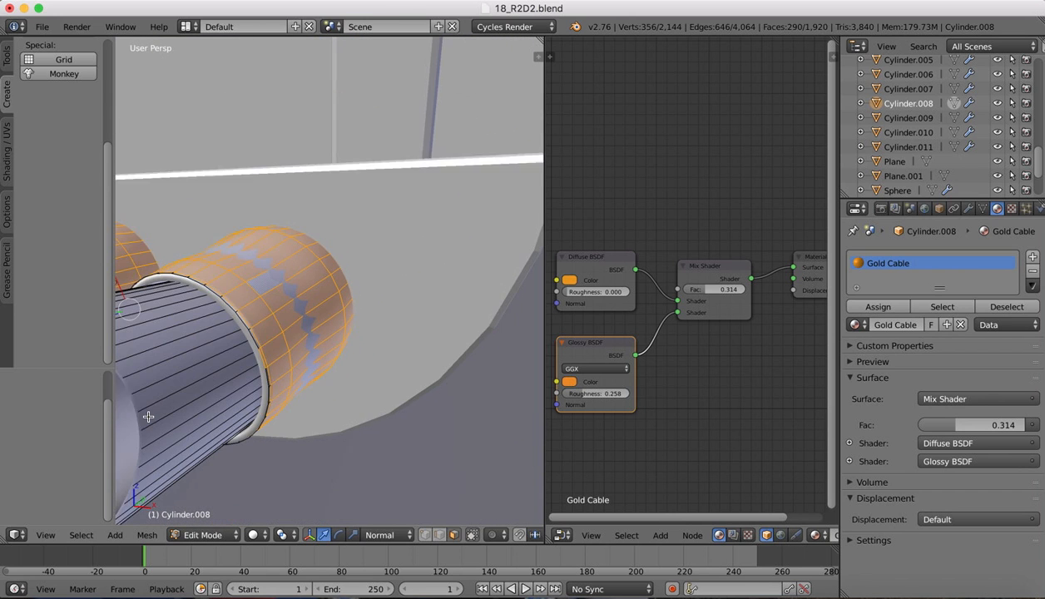
{"action": "scroll", "coordinate": [148, 417], "scroll_direction": "down", "scroll_amount": 2}
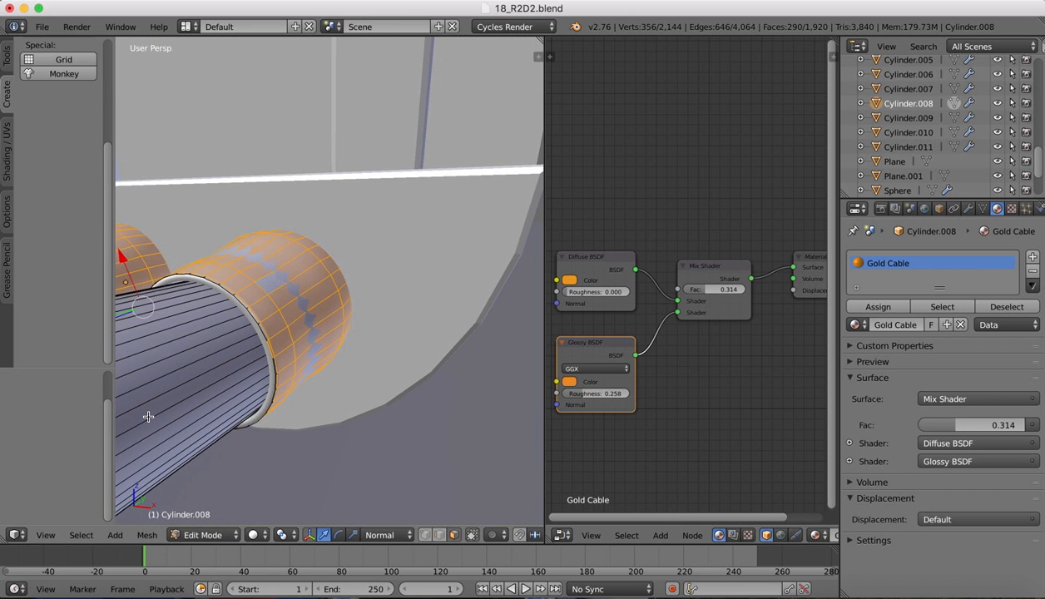
{"action": "right_click", "coordinate": [248, 307], "text": "alt+shift"}
{"action": "scroll", "coordinate": [437, 309], "scroll_direction": "down", "scroll_amount": 4}
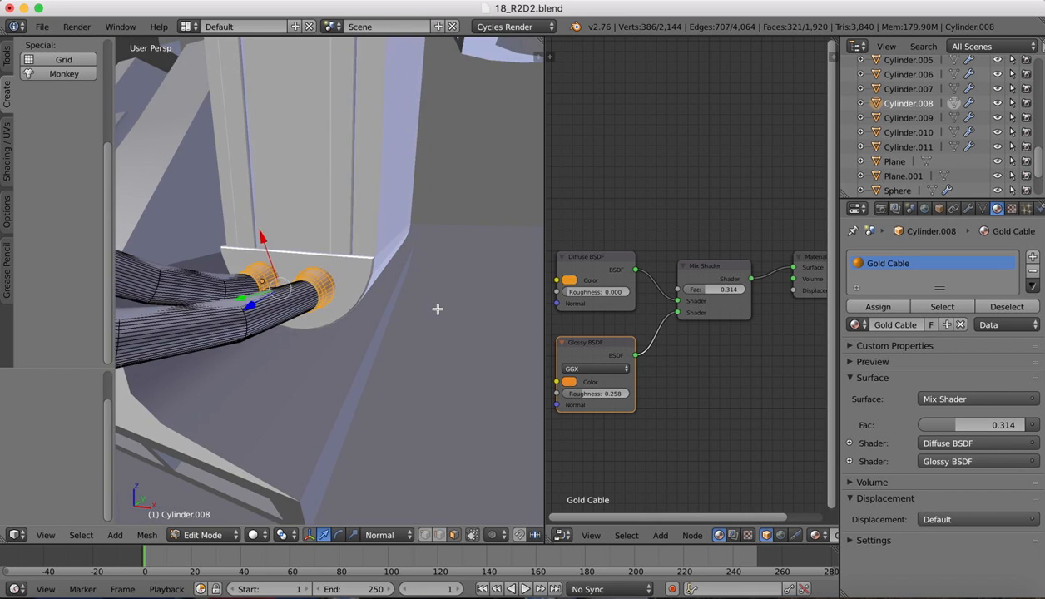
At the cables' opposite, foot-side end, add the four face loops around the nearer cable's collar to the selection
{"action": "scroll", "coordinate": [438, 309], "scroll_direction": "down", "scroll_amount": 4}
{"action": "scroll", "coordinate": [438, 308], "scroll_direction": "left", "scroll_amount": 8}
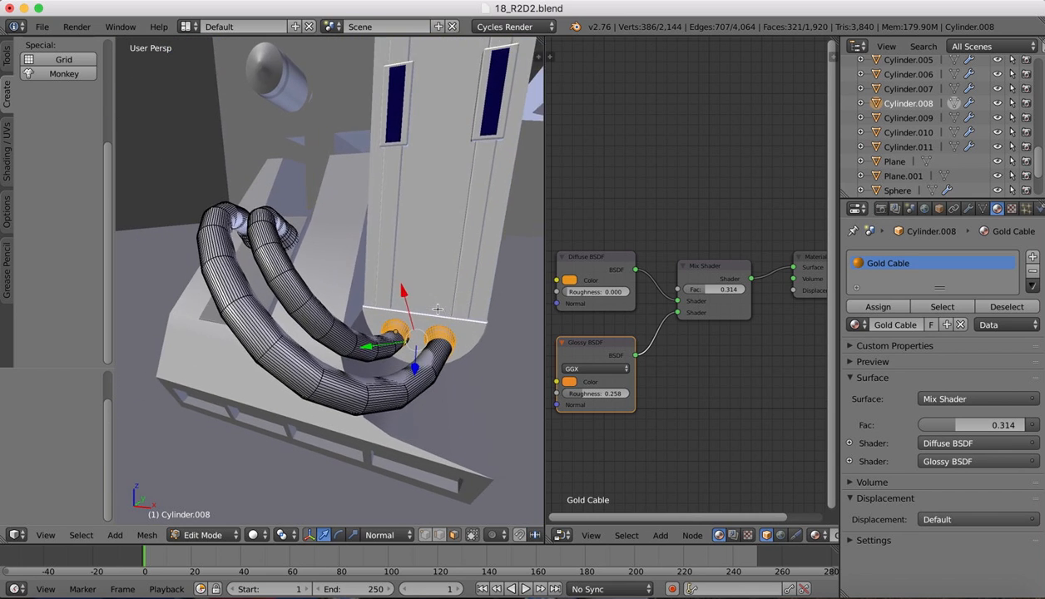
{"action": "scroll", "coordinate": [438, 308], "scroll_direction": "left", "scroll_amount": 10}
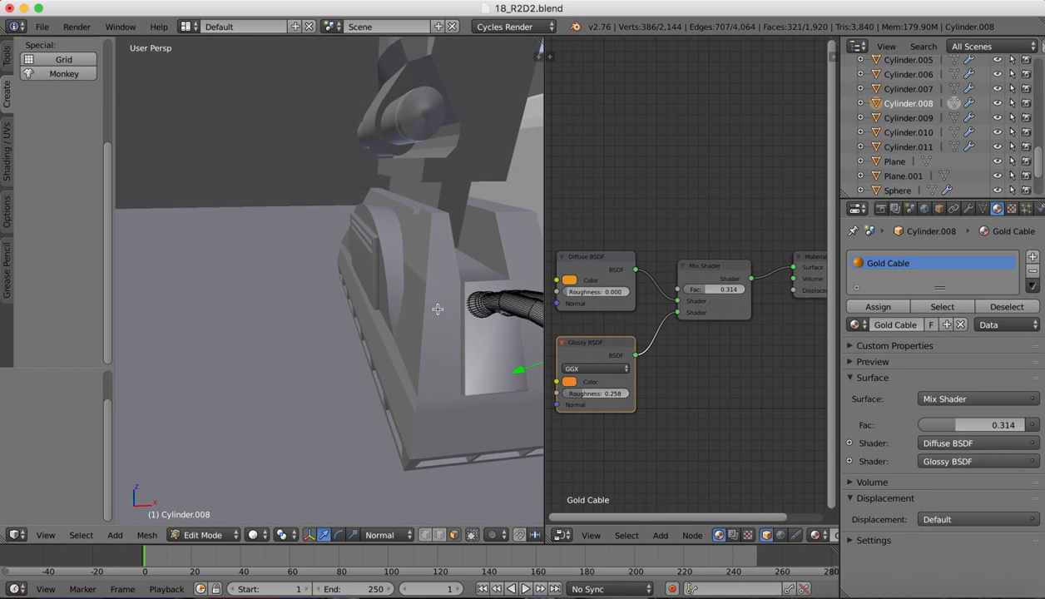
{"action": "scroll", "coordinate": [438, 309], "scroll_direction": "right", "scroll_amount": 8}
{"action": "scroll", "coordinate": [438, 309], "scroll_direction": "left", "scroll_amount": 10}
{"action": "scroll", "coordinate": [474, 273], "scroll_direction": "up", "scroll_amount": 4}
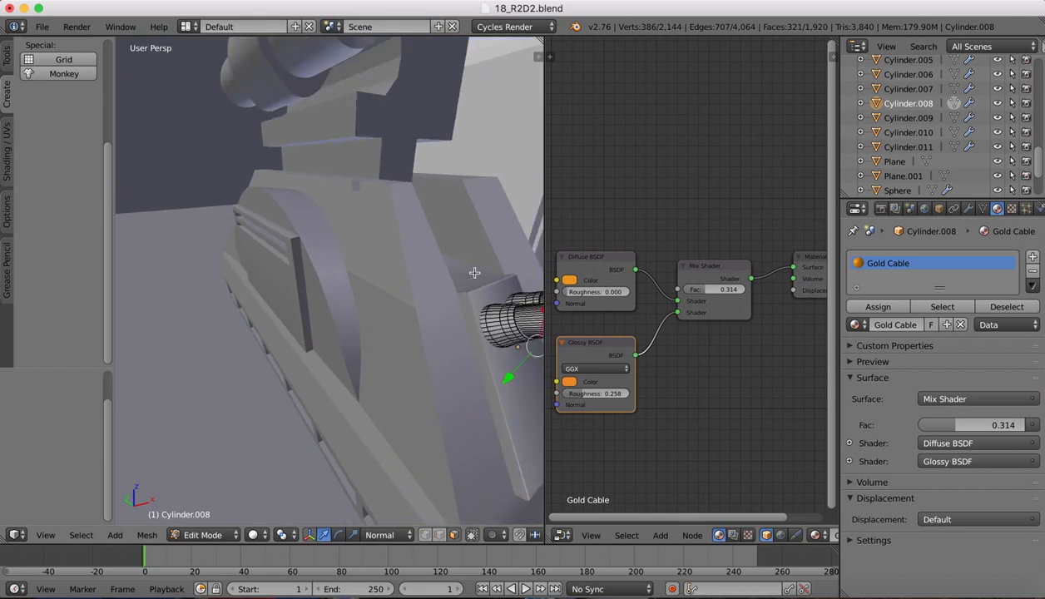
{"action": "scroll", "coordinate": [474, 273], "scroll_direction": "right", "scroll_amount": 8}
{"action": "scroll", "coordinate": [474, 273], "scroll_direction": "left", "scroll_amount": 8}
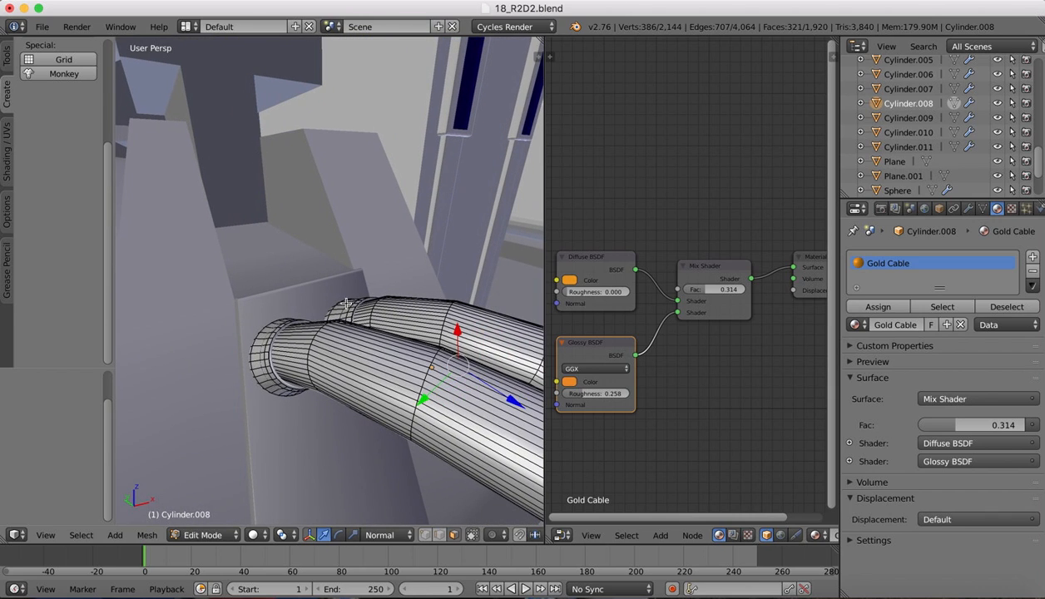
{"action": "scroll", "coordinate": [273, 323], "scroll_direction": "left", "scroll_amount": 8}
{"action": "scroll", "coordinate": [393, 322], "scroll_direction": "right", "scroll_amount": 8}
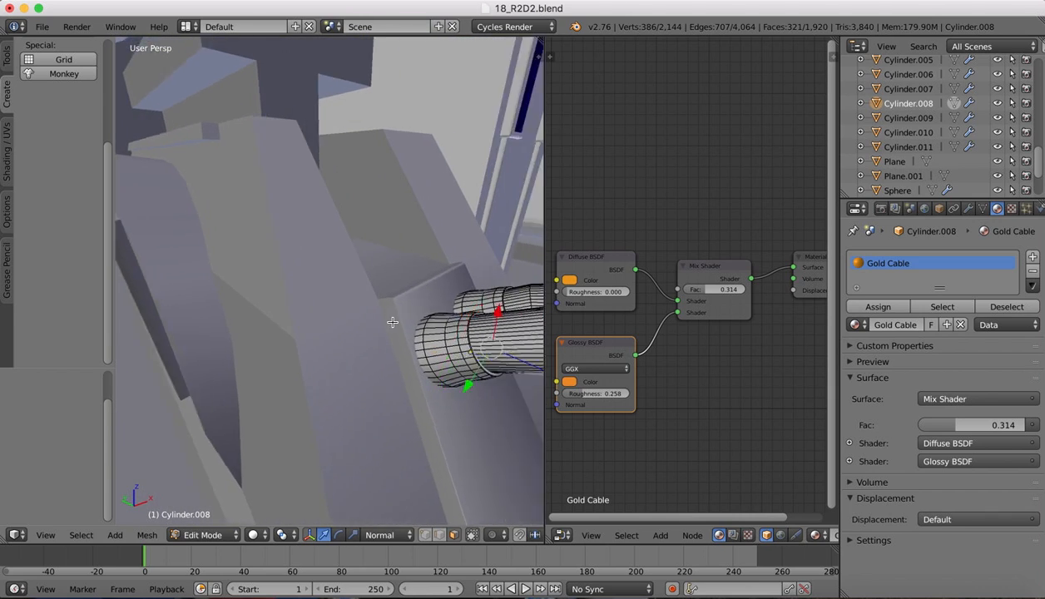
{"action": "scroll", "coordinate": [393, 323], "scroll_direction": "left", "scroll_amount": 4}
{"action": "scroll", "coordinate": [404, 334], "scroll_direction": "left", "scroll_amount": 6}
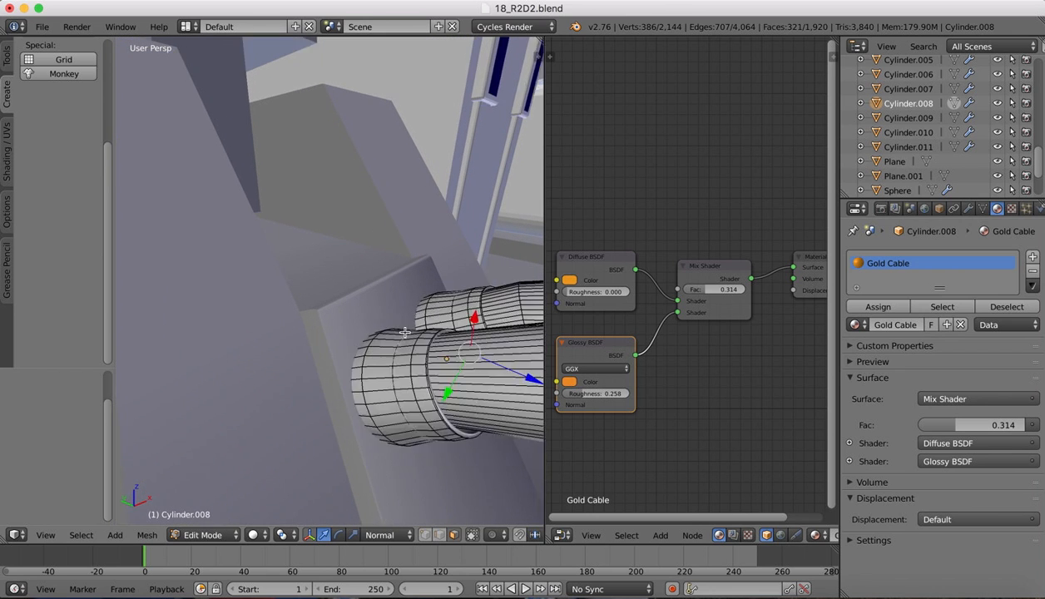
{"action": "right_click", "coordinate": [373, 365], "text": "alt+shift"}
{"action": "right_click", "coordinate": [395, 366], "text": "alt+shift"}
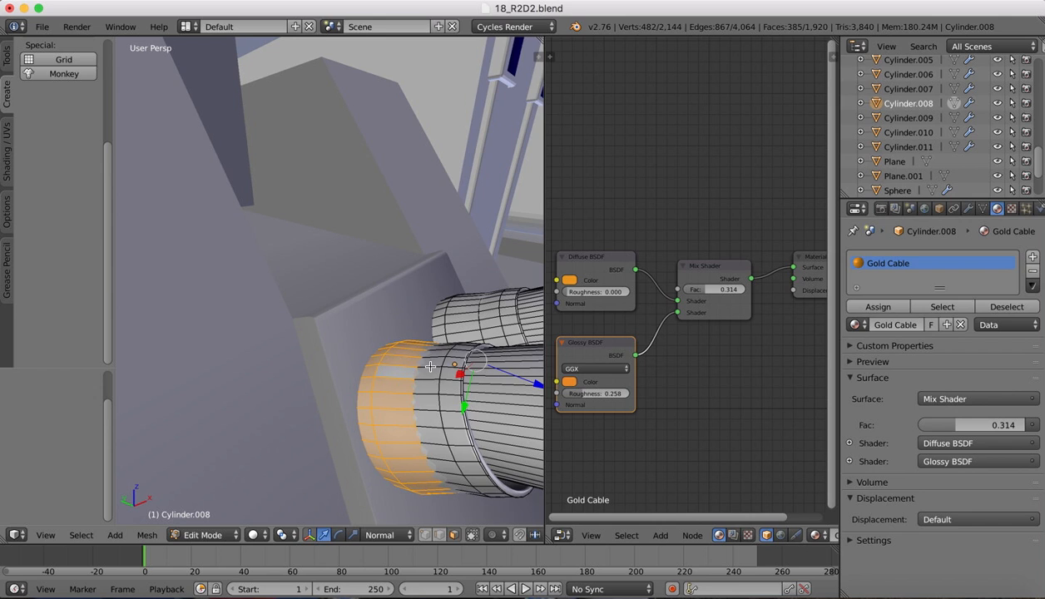
{"action": "right_click", "coordinate": [430, 366], "text": "alt+shift"}
{"action": "right_click", "coordinate": [442, 360], "text": "alt+shift"}
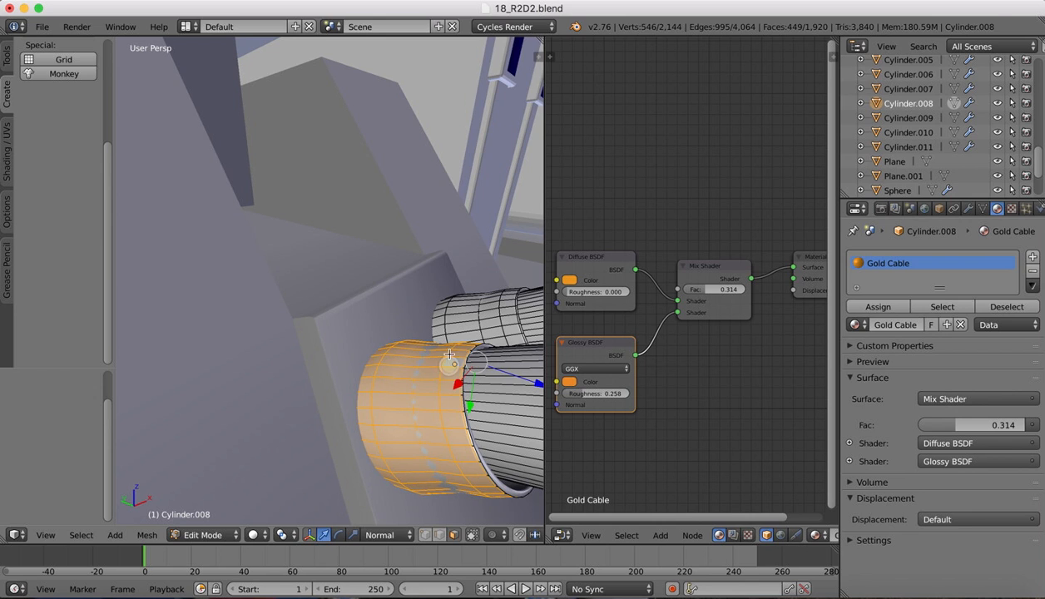
Add the four face loops of the farther foot-side collar to the selection, undoing a stray lengthwise loop on the nearer collar
{"action": "right_click", "coordinate": [441, 315], "text": "alt+shift"}
{"action": "right_click", "coordinate": [457, 308], "text": "alt+shift"}
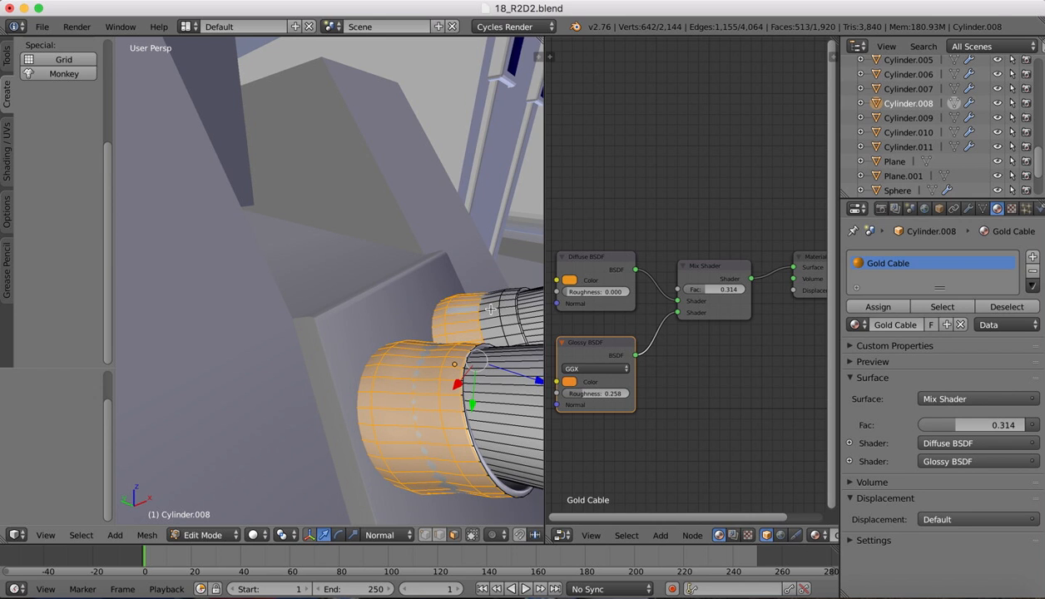
{"action": "right_click", "coordinate": [491, 309], "text": "alt+shift"}
{"action": "right_click", "coordinate": [501, 302], "text": "alt+shift"}
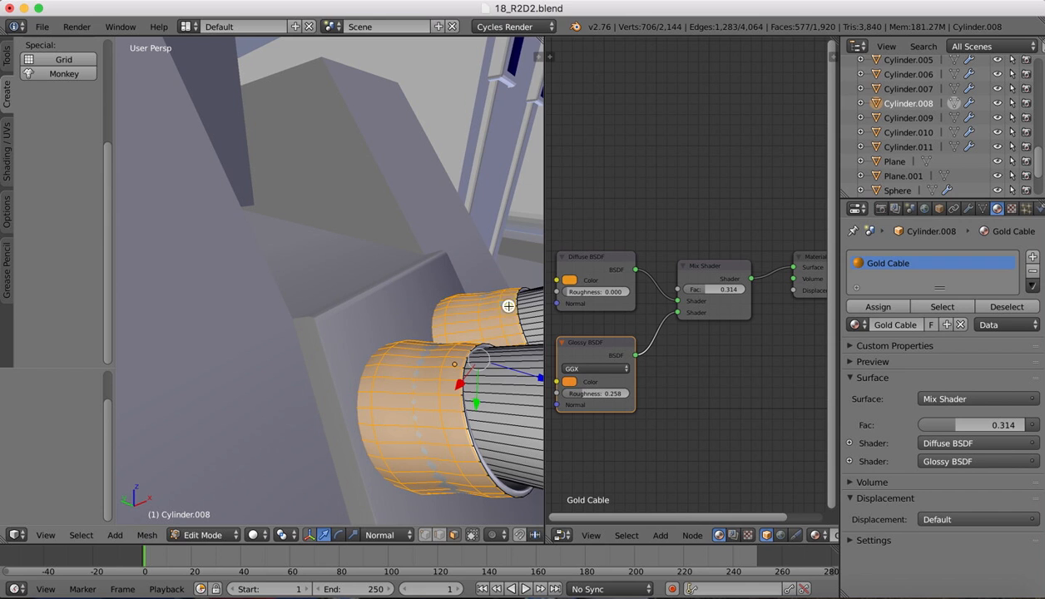
{"action": "right_click", "coordinate": [472, 447], "text": "alt+shift"}
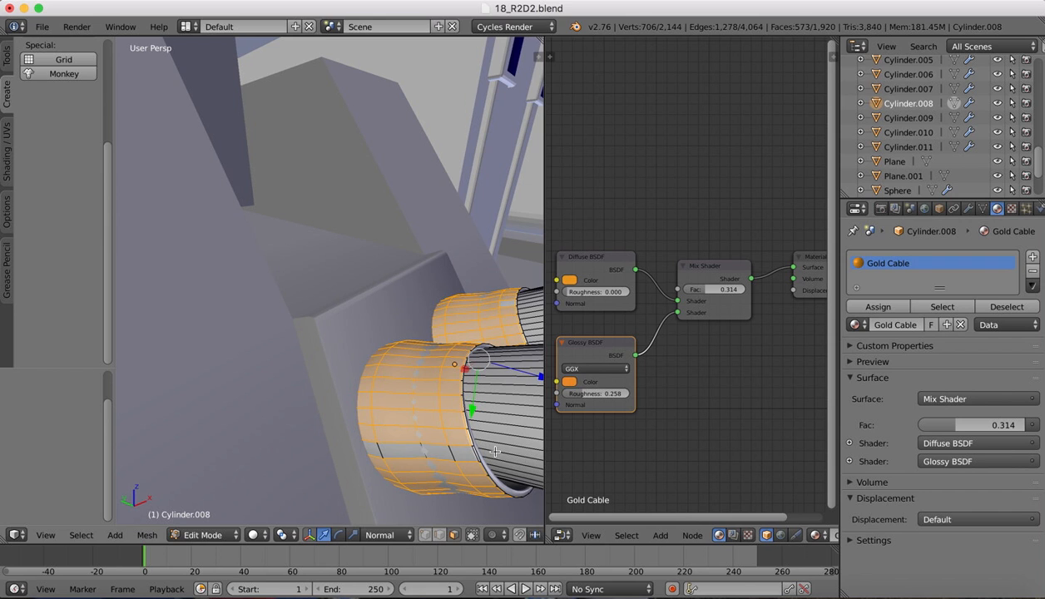
{"action": "key", "text": "super+z"}
Add the rim face loops where the cables enter both foot-side collars to the selection
{"action": "scroll", "coordinate": [476, 450], "scroll_direction": "up", "scroll_amount": 4}
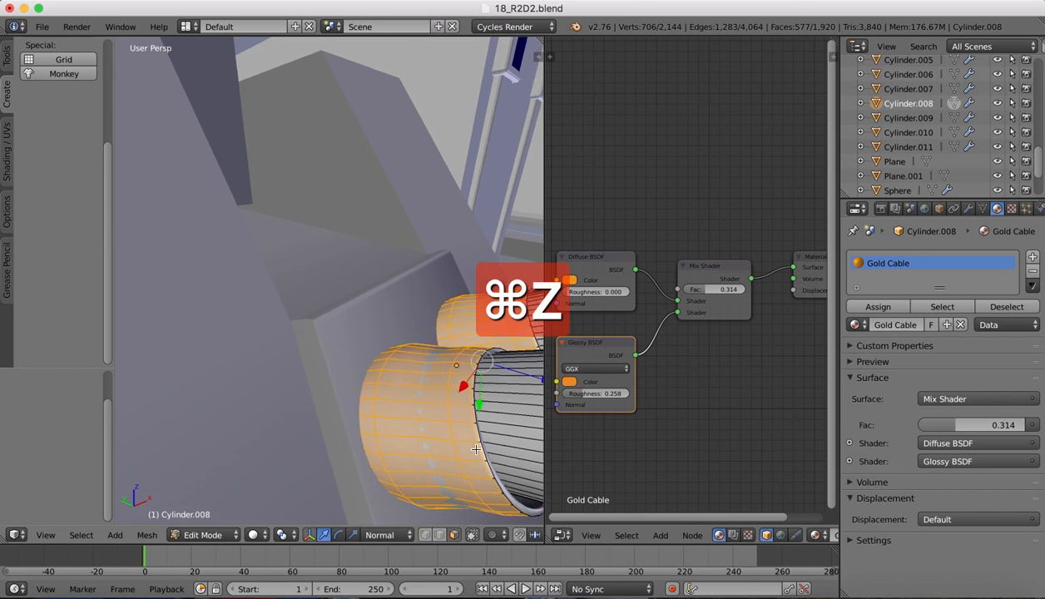
{"action": "scroll", "coordinate": [476, 449], "scroll_direction": "down", "scroll_amount": 6}
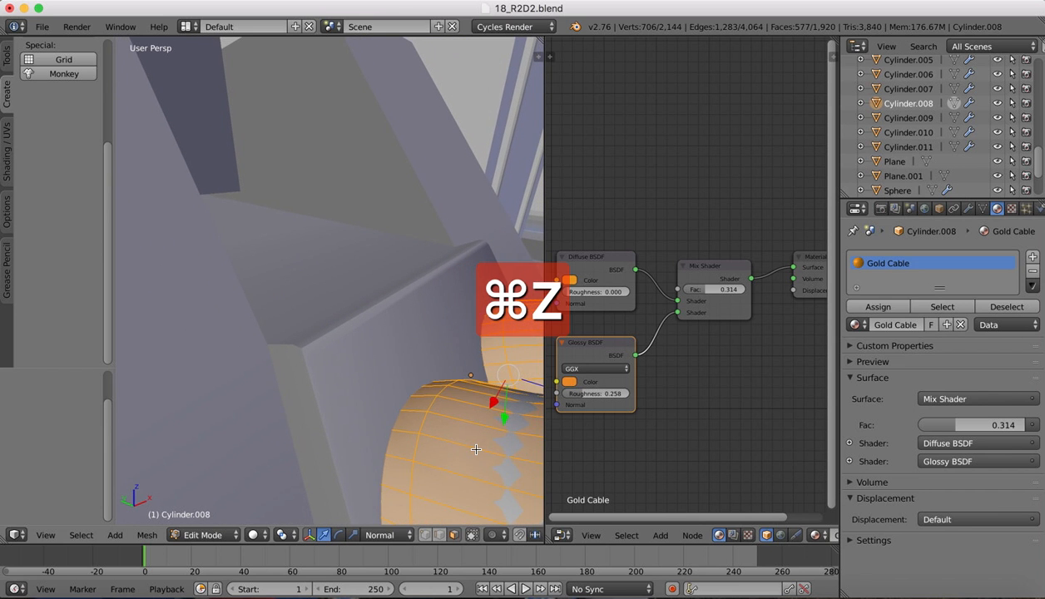
{"action": "middle_click_drag", "start_coordinate": [476, 449], "coordinate": [478, 449]}
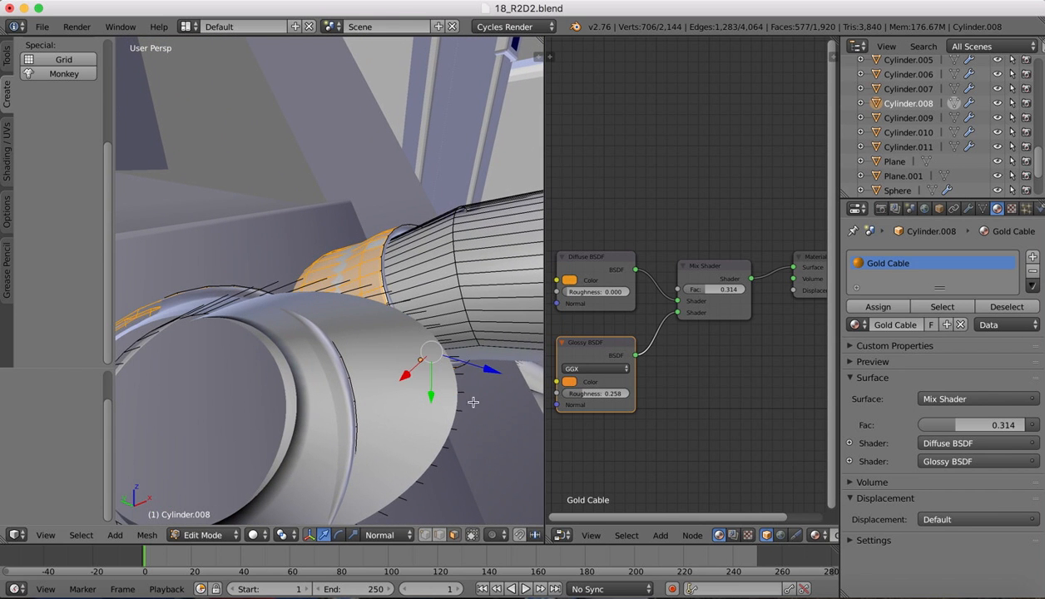
{"action": "right_click", "coordinate": [381, 269], "text": "alt+shift"}
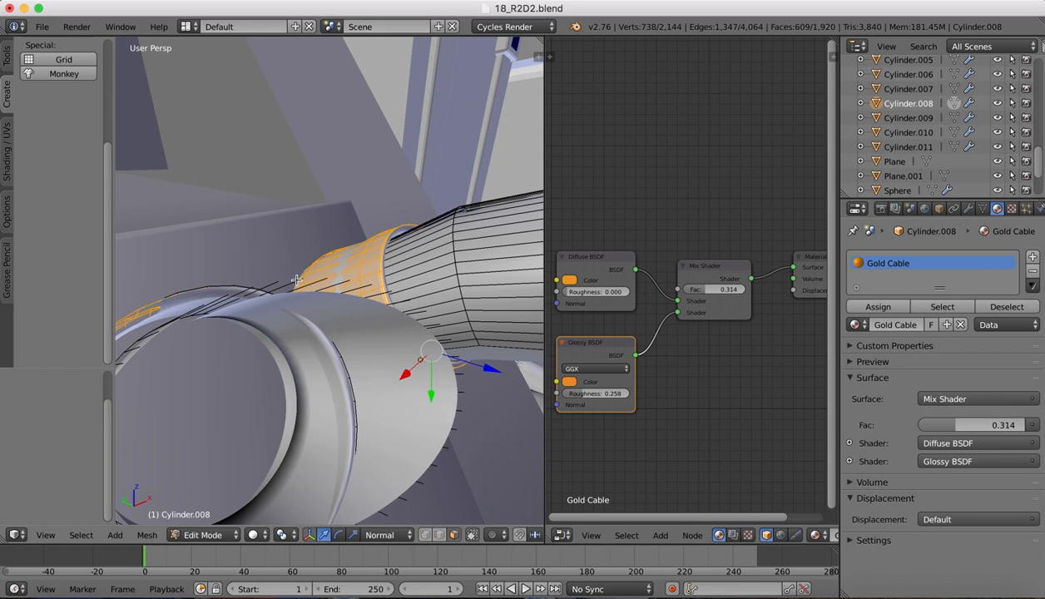
{"action": "middle_click_drag", "start_coordinate": [295, 280], "coordinate": [308, 276]}
{"action": "scroll", "coordinate": [214, 347], "scroll_direction": "left", "scroll_amount": 5}
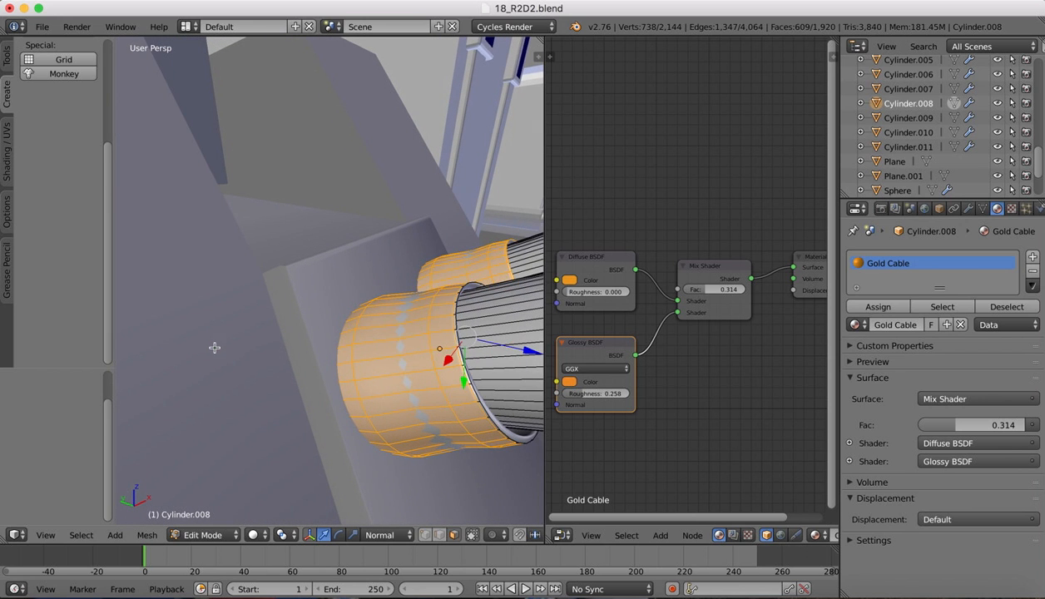
{"action": "right_click", "coordinate": [480, 401], "text": "alt+shift"}
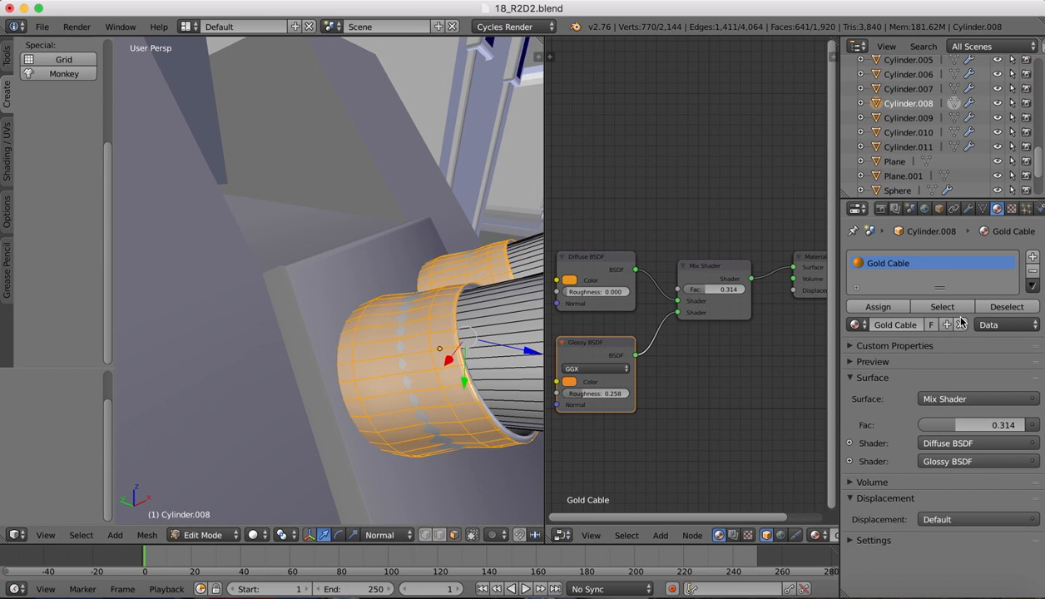
Add a second material slot to the cables with the existing Chrome material and assign it to the selected collar faces
{"action": "left_click", "coordinate": [1033, 259]}
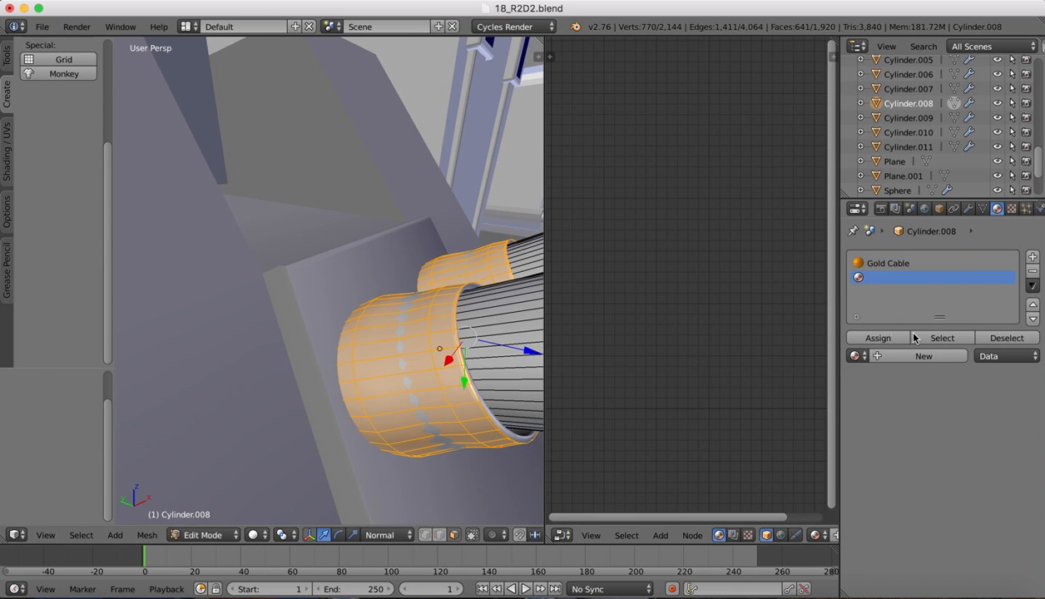
{"action": "left_click", "coordinate": [863, 355]}
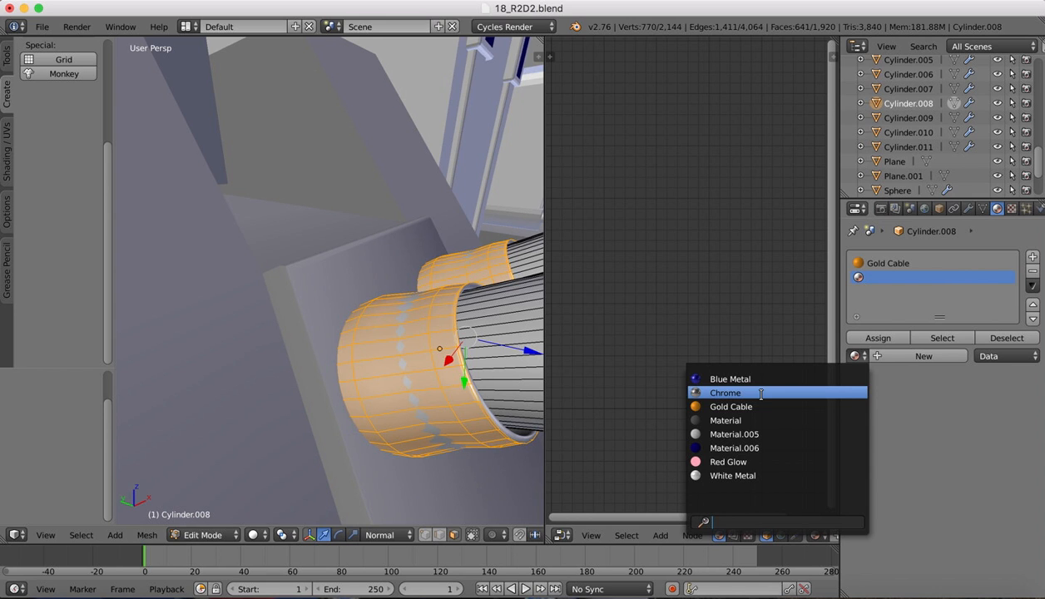
{"action": "left_click", "coordinate": [761, 393]}
{"action": "left_click", "coordinate": [859, 335]}
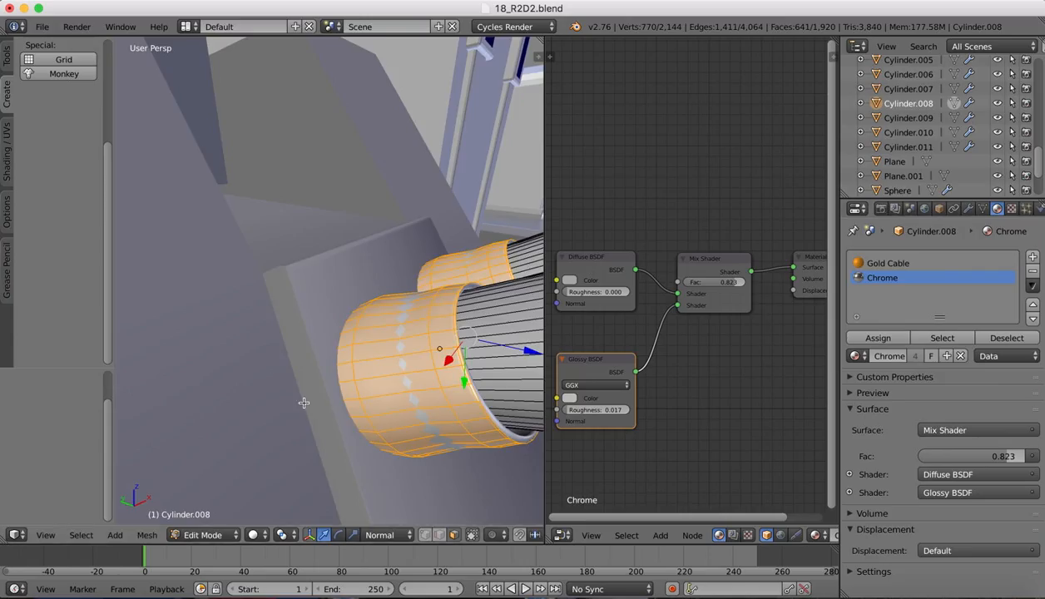
Preview the whole model in Rendered shading through the camera, then return to Solid shading outside the camera view
{"action": "key", "text": "KP_Decimal"}
{"action": "left_click", "coordinate": [255, 535]}
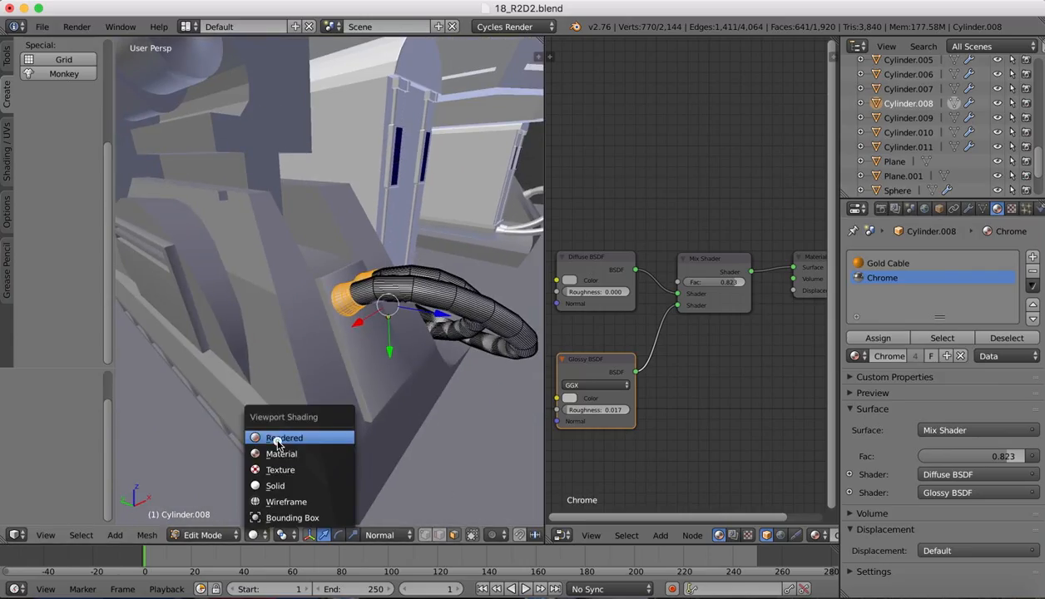
{"action": "left_click", "coordinate": [278, 439]}
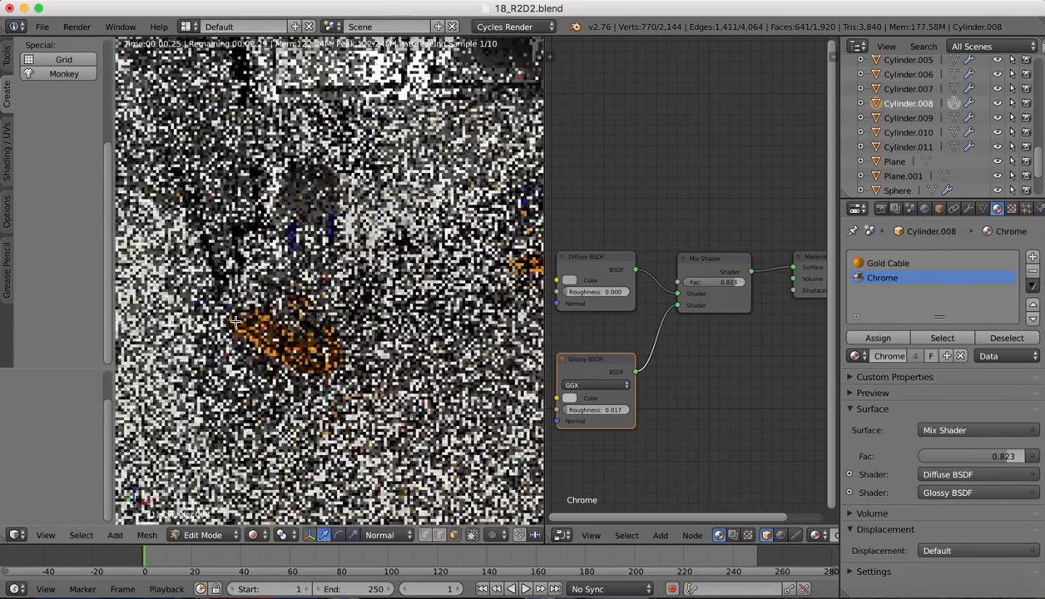
{"action": "left_click", "coordinate": [46, 535]}
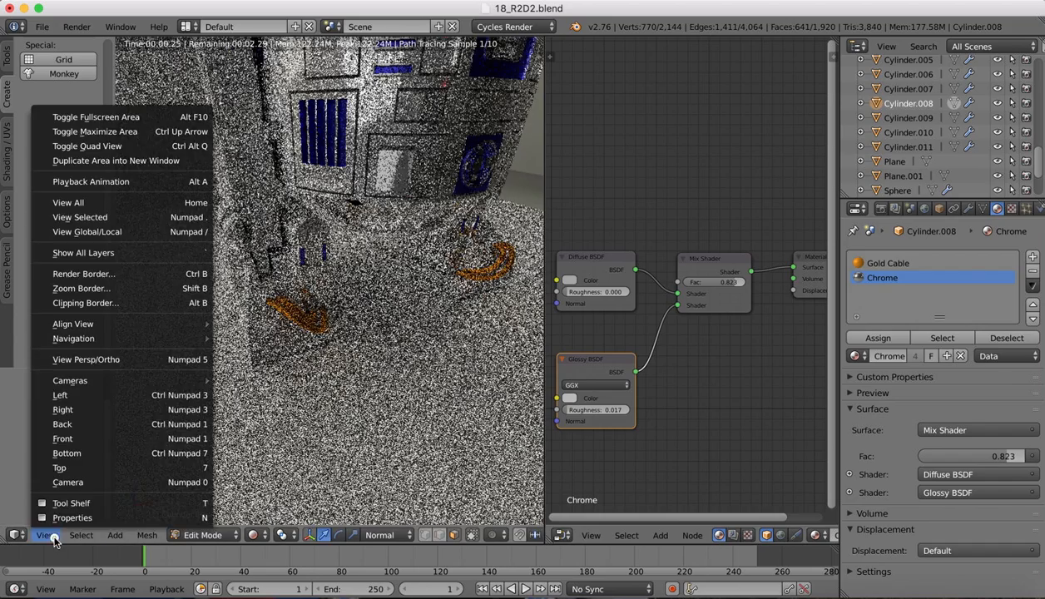
{"action": "left_click", "coordinate": [70, 484]}
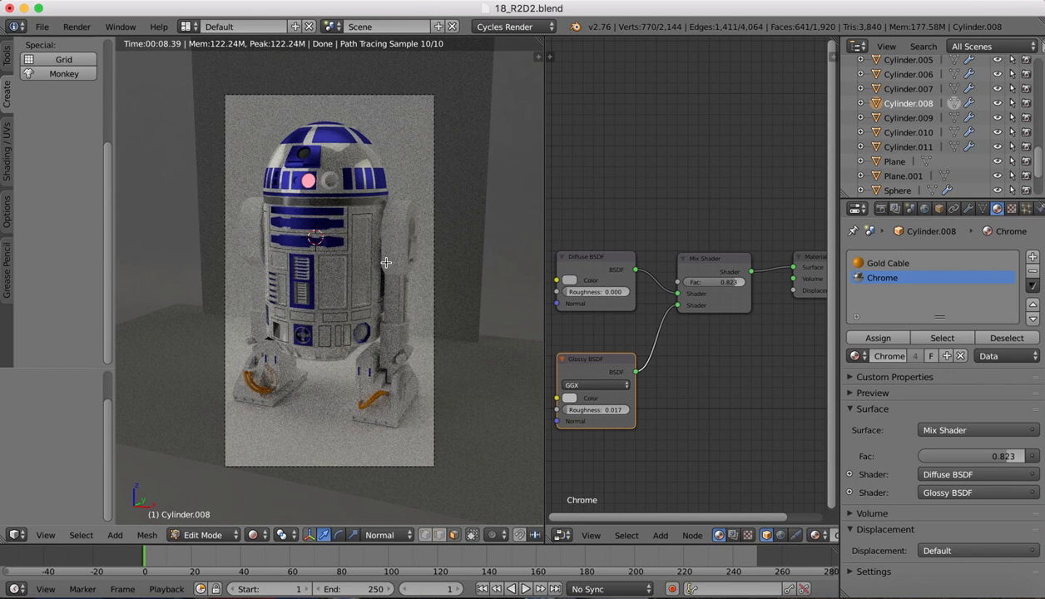
{"action": "left_click", "coordinate": [253, 535]}
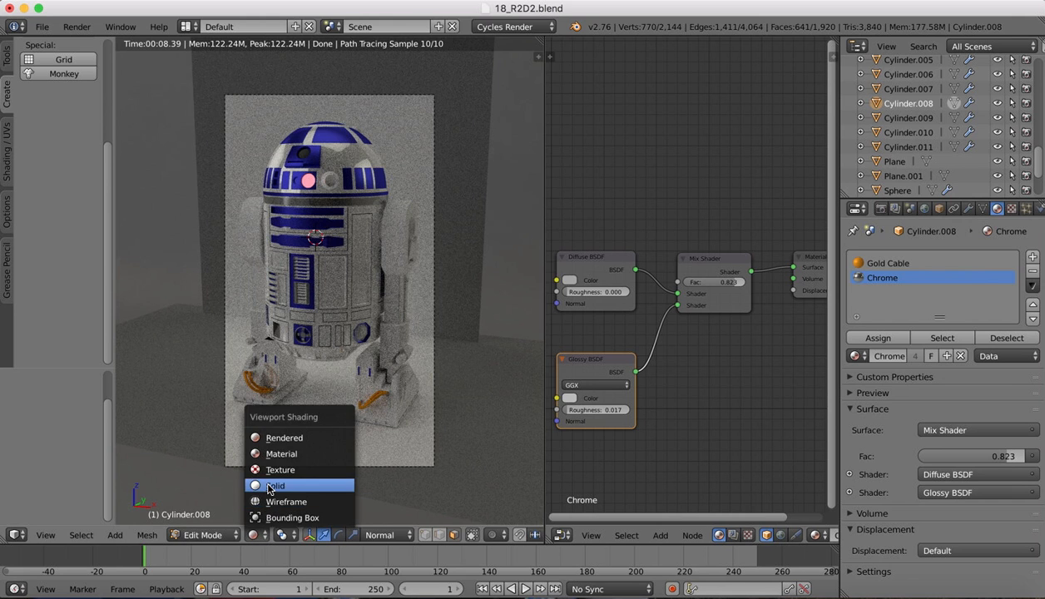
{"action": "left_click", "coordinate": [268, 484]}
{"action": "key", "text": "KP_0"}
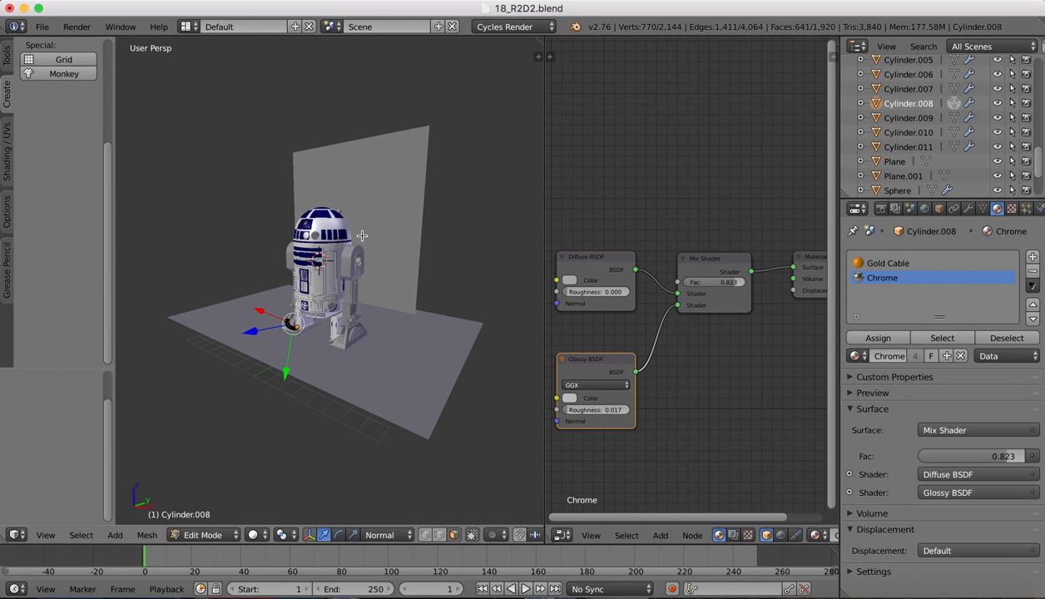
Leave mesh editing on the cables and open the leg beside the body for mesh editing
{"action": "scroll", "coordinate": [363, 270], "scroll_direction": "up", "scroll_amount": 2}
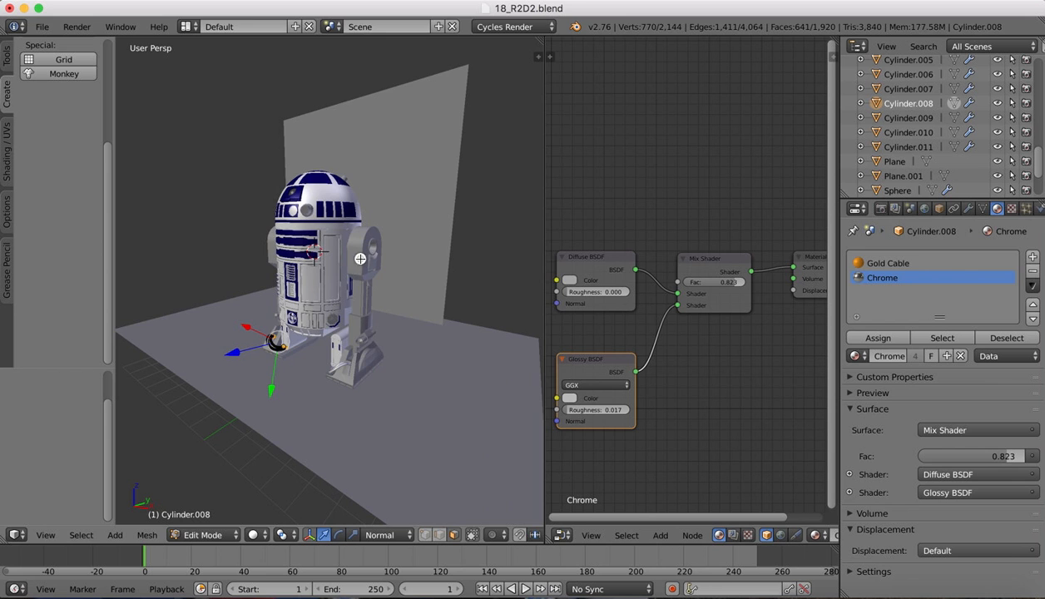
{"action": "middle_click_drag", "start_coordinate": [360, 259], "coordinate": [317, 258]}
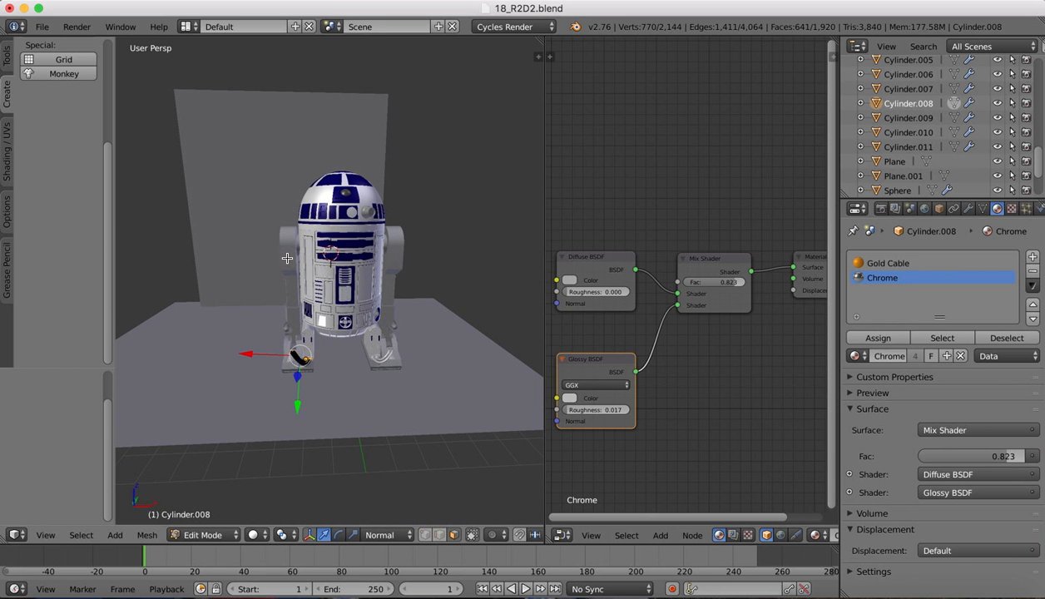
{"action": "key", "text": "Tab"}
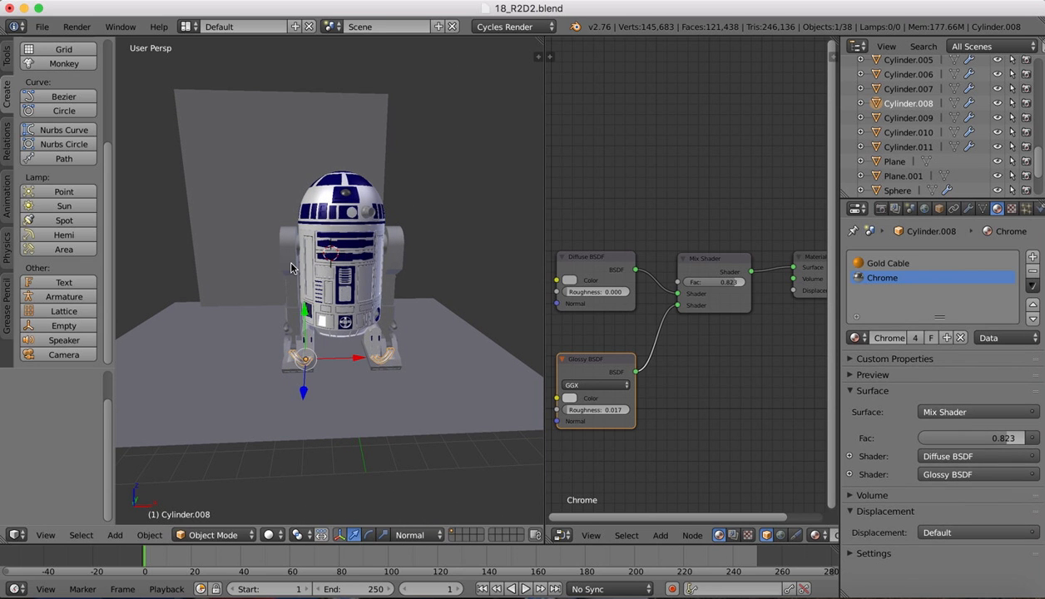
{"action": "right_click", "coordinate": [289, 263]}
{"action": "key", "text": "Tab"}
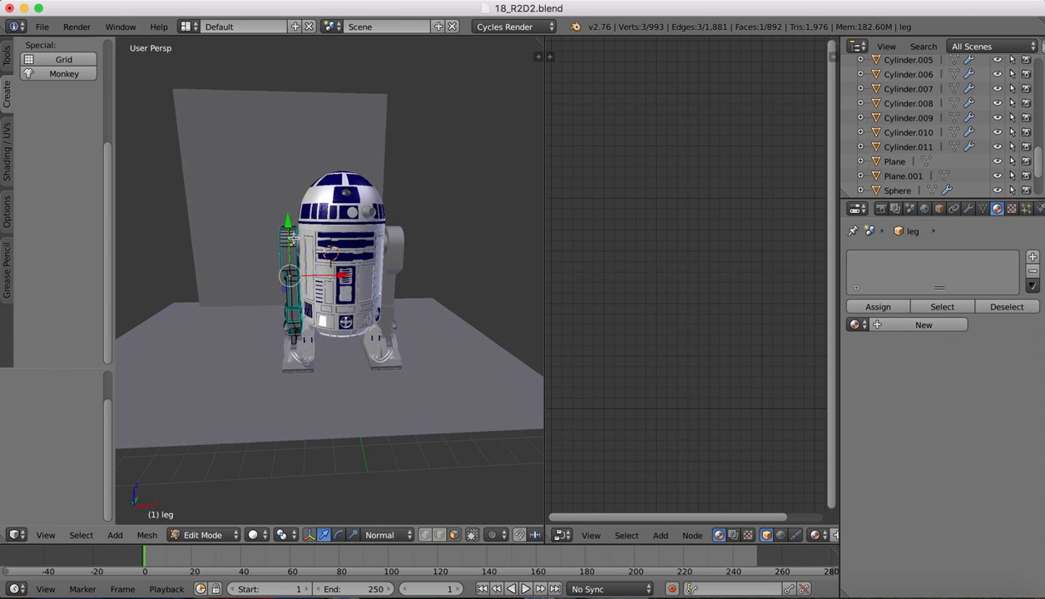
Select all faces of the leg mesh
{"action": "middle_click_drag", "start_coordinate": [290, 235], "coordinate": [328, 233]}
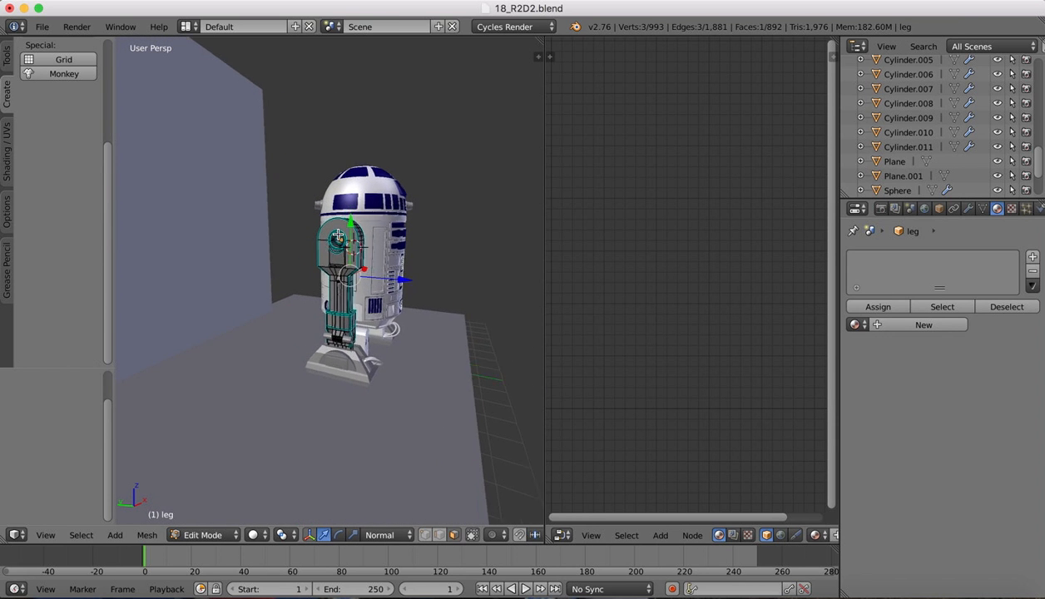
{"action": "scroll", "coordinate": [330, 234], "scroll_direction": "up", "scroll_amount": 5}
{"action": "scroll", "coordinate": [333, 257], "scroll_direction": "up", "scroll_amount": 3}
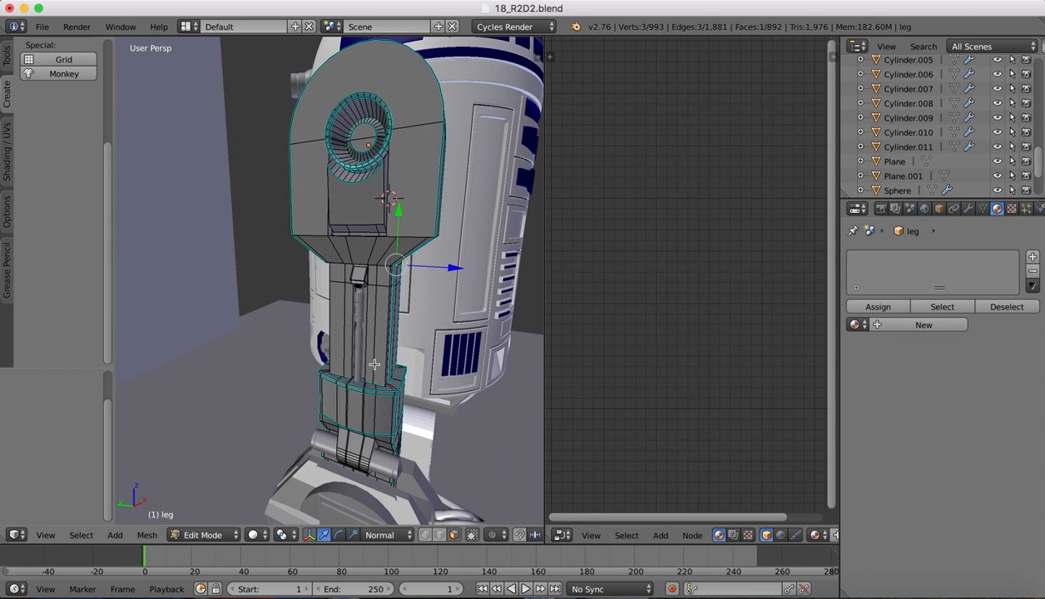
{"action": "scroll", "coordinate": [373, 362], "scroll_direction": "up", "scroll_amount": 3}
{"action": "scroll", "coordinate": [375, 364], "scroll_direction": "right", "scroll_amount": 10}
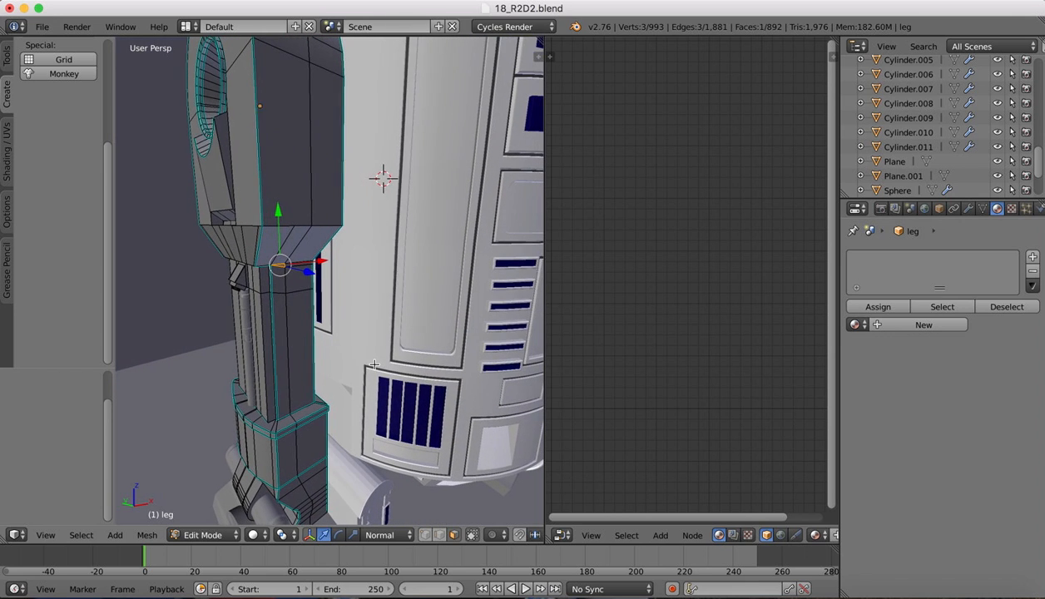
{"action": "scroll", "coordinate": [375, 365], "scroll_direction": "left", "scroll_amount": 3}
{"action": "scroll", "coordinate": [374, 364], "scroll_direction": "down", "scroll_amount": 5, "text": "shift"}
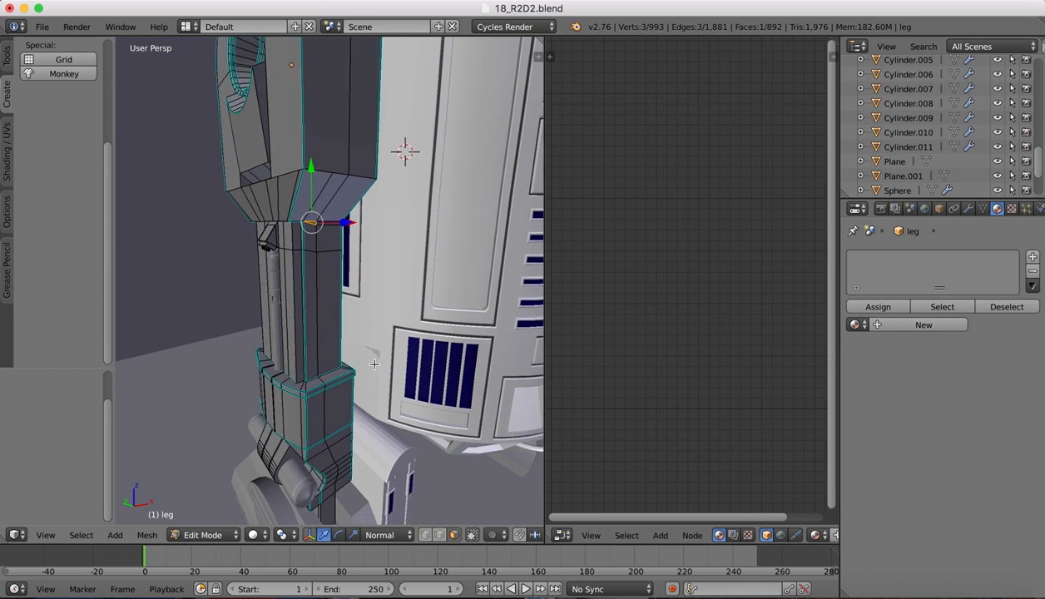
{"action": "scroll", "coordinate": [374, 365], "scroll_direction": "left", "scroll_amount": 4}
{"action": "scroll", "coordinate": [374, 364], "scroll_direction": "right", "scroll_amount": 5}
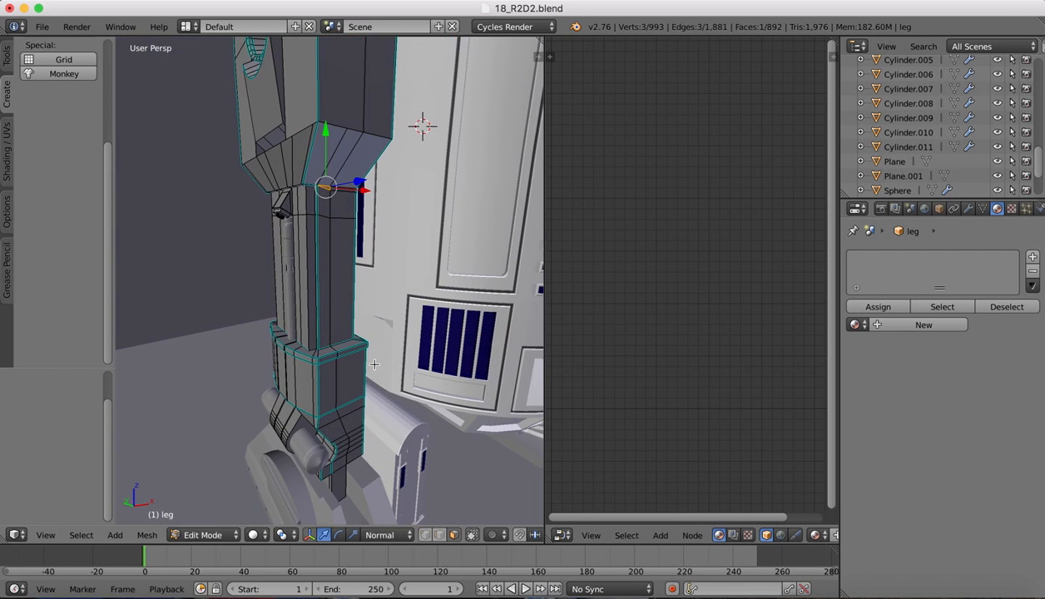
{"action": "key", "text": "a"}
{"action": "key", "text": "a"}
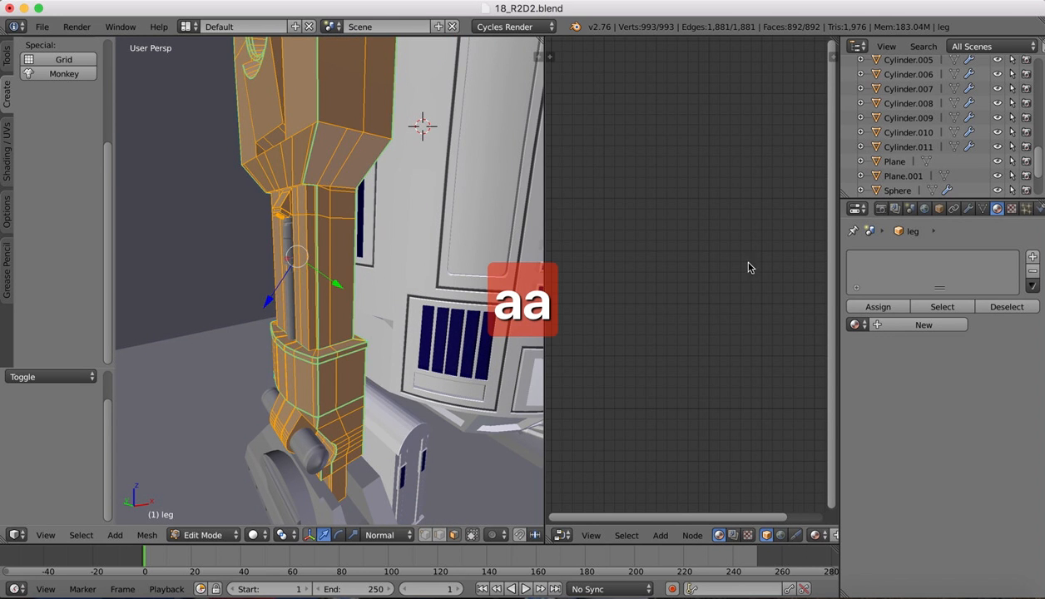
Add a material slot to the leg and give it the existing White Metal material
{"action": "left_click", "coordinate": [1030, 256]}
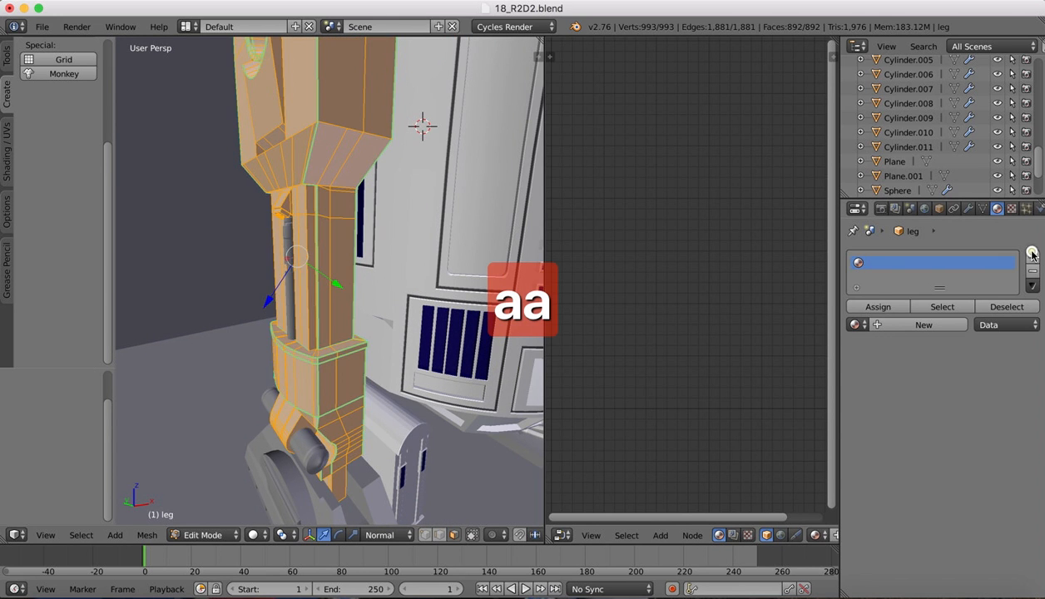
{"action": "left_click", "coordinate": [857, 324]}
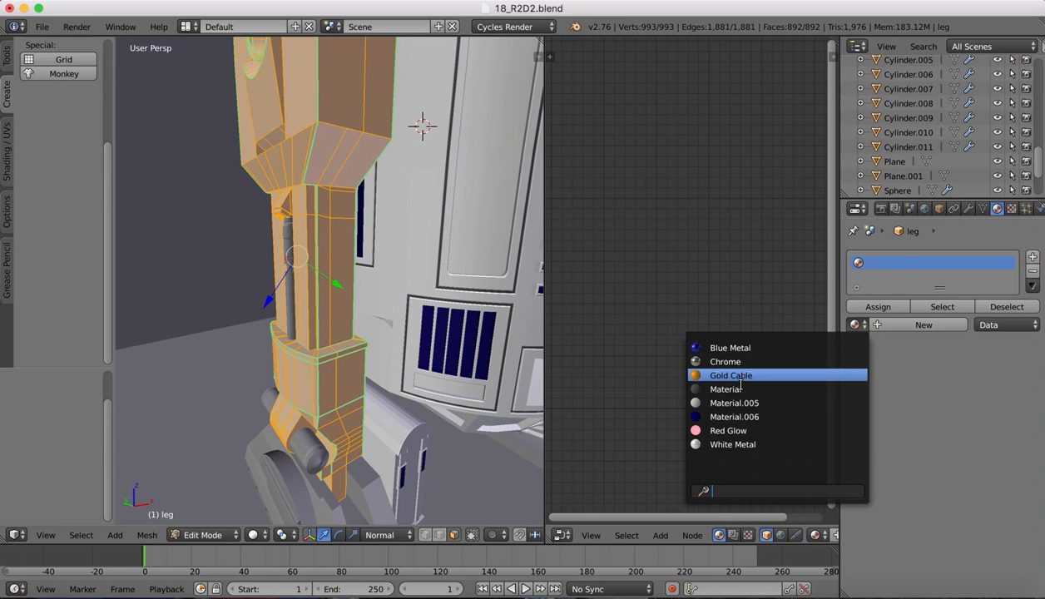
{"action": "left_click", "coordinate": [728, 447]}
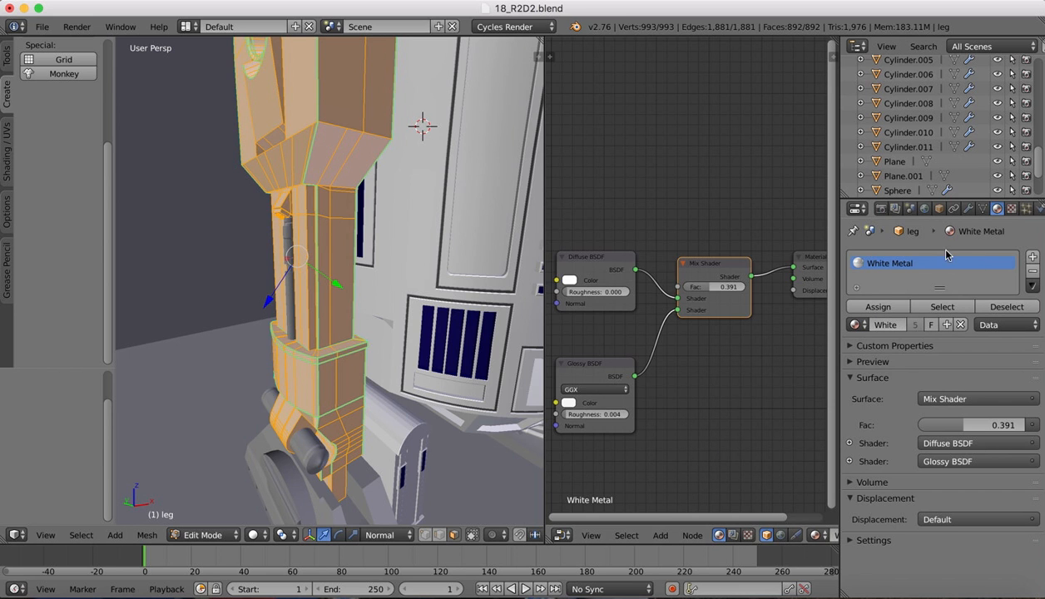
{"action": "left_click", "coordinate": [895, 276]}
{"action": "right_click", "coordinate": [332, 231]}
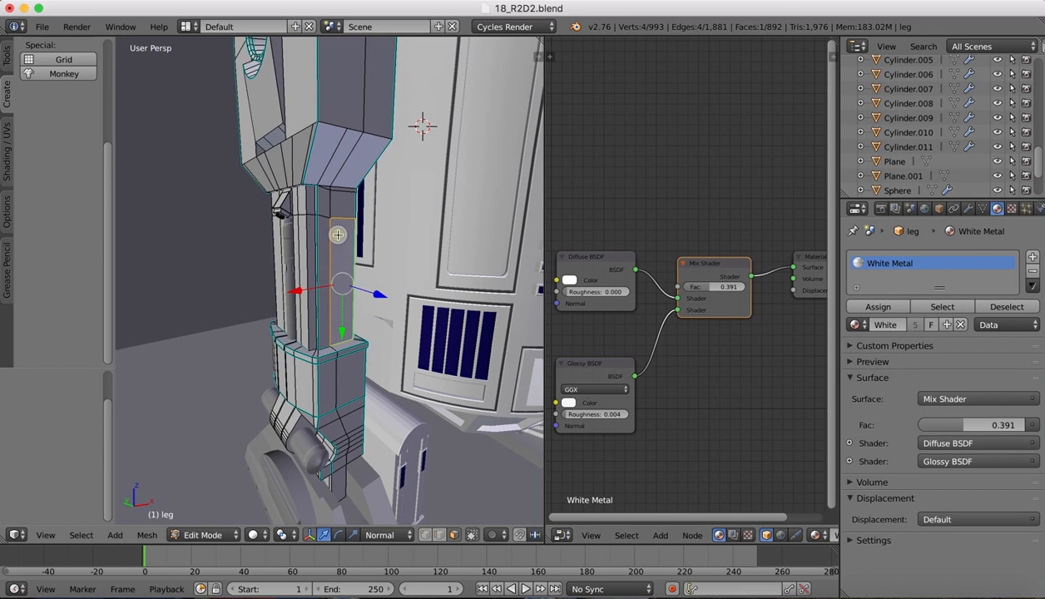
{"action": "middle_click_drag", "start_coordinate": [332, 231], "coordinate": [338, 235]}
{"action": "scroll", "coordinate": [338, 235], "scroll_direction": "left", "scroll_amount": 5}
{"action": "right_click", "coordinate": [353, 214]}
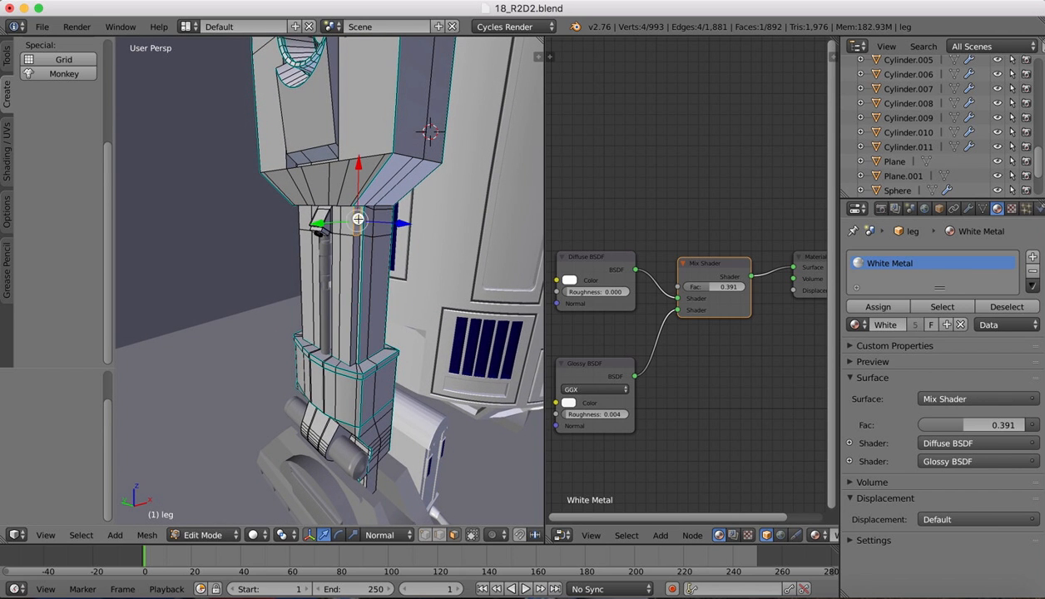
{"action": "right_click", "coordinate": [350, 243]}
{"action": "right_click", "coordinate": [336, 268]}
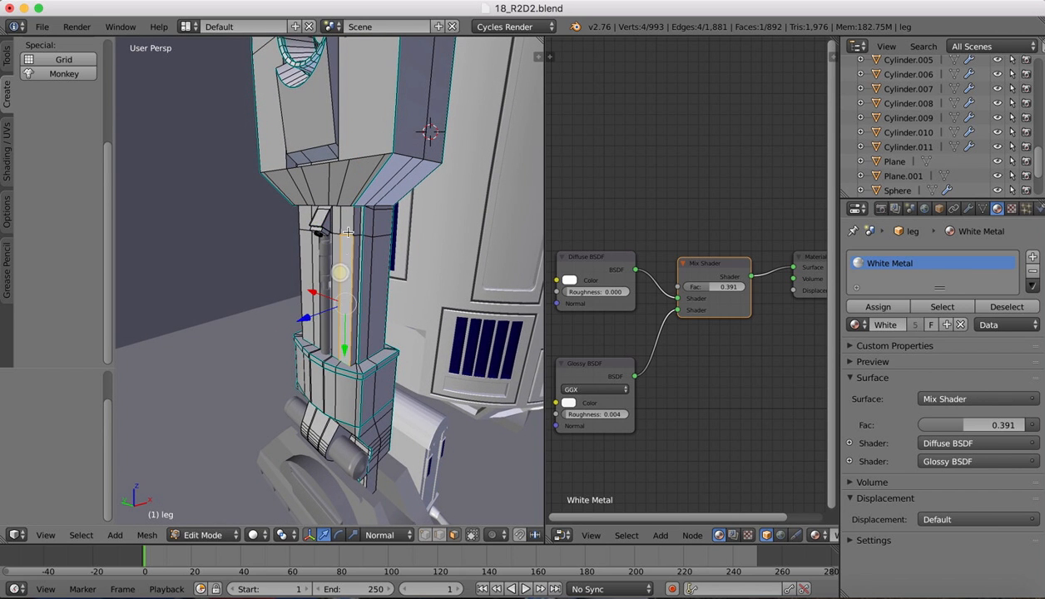
{"action": "right_click", "coordinate": [337, 230]}
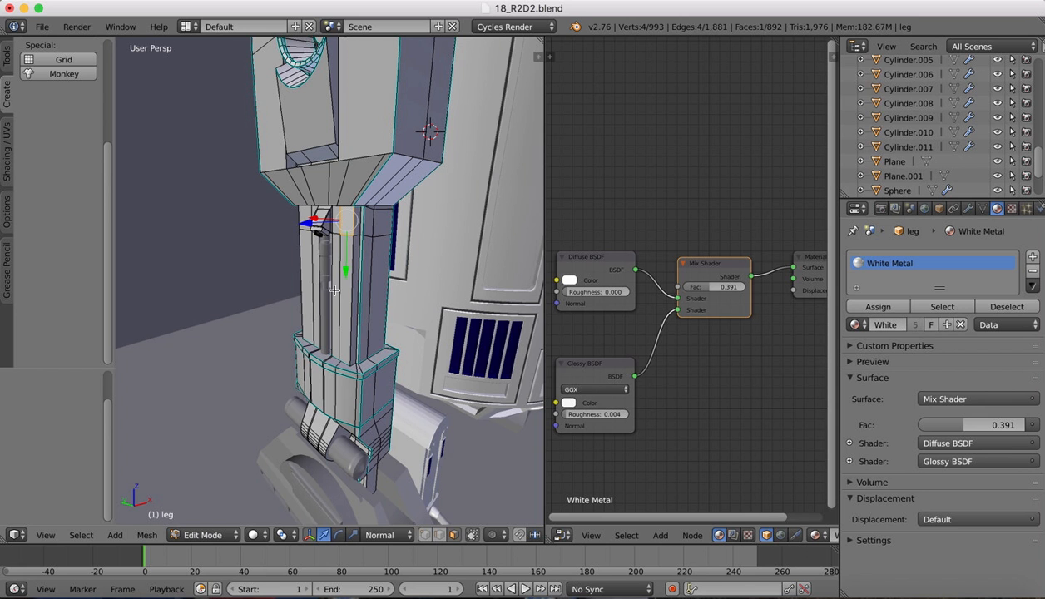
Select the three adjacent long faces of the leg's narrow shaft, between the piston rod and the front corner
{"action": "scroll", "coordinate": [324, 270], "scroll_direction": "up", "scroll_amount": 5}
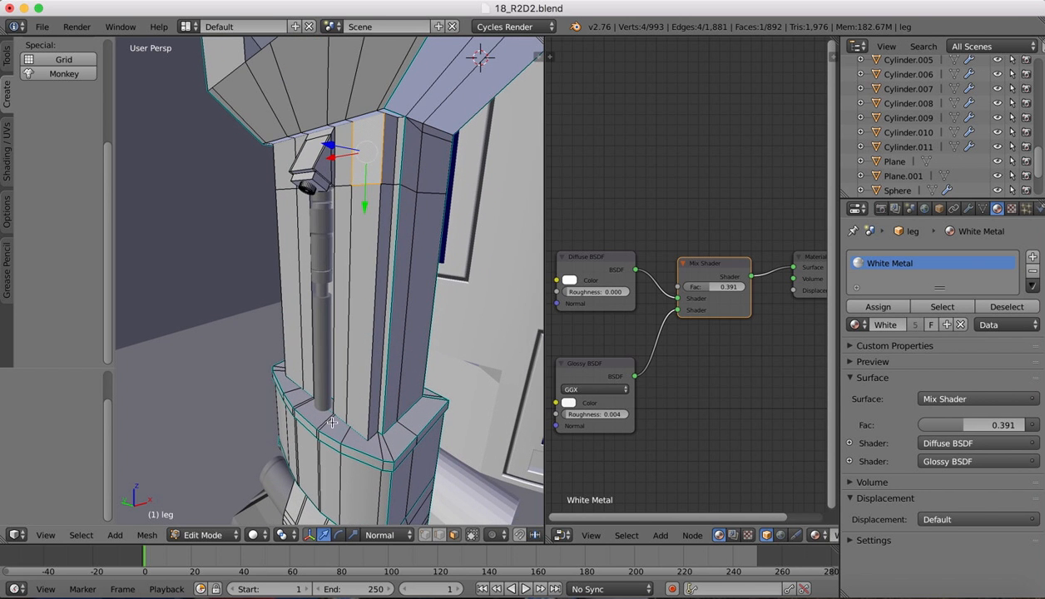
{"action": "scroll", "coordinate": [331, 423], "scroll_direction": "left", "scroll_amount": 5}
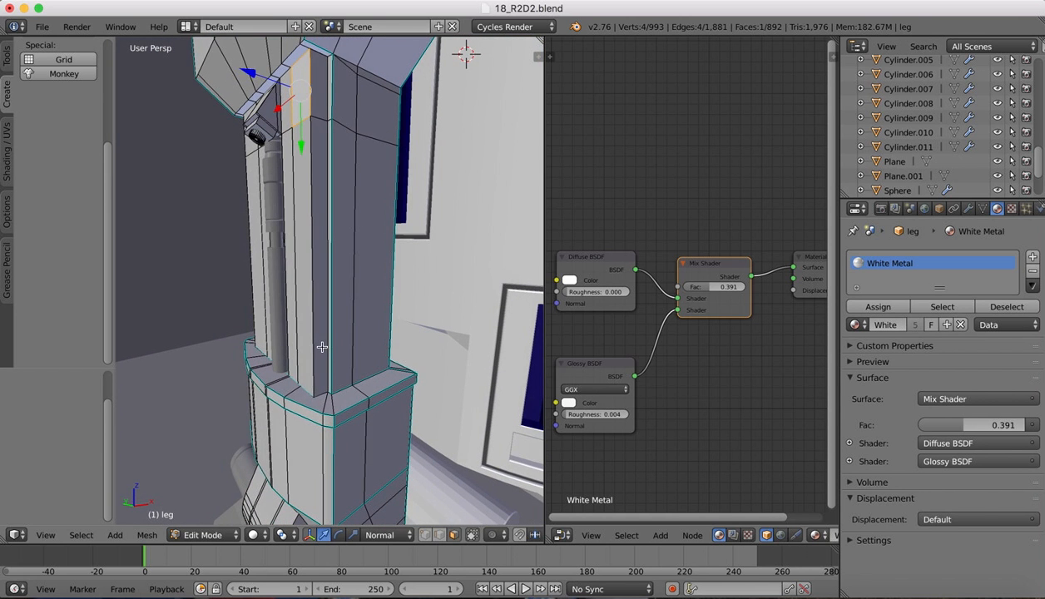
{"action": "right_click", "coordinate": [322, 345]}
{"action": "right_click", "coordinate": [301, 345], "text": "shift"}
{"action": "right_click", "coordinate": [294, 343], "text": "shift"}
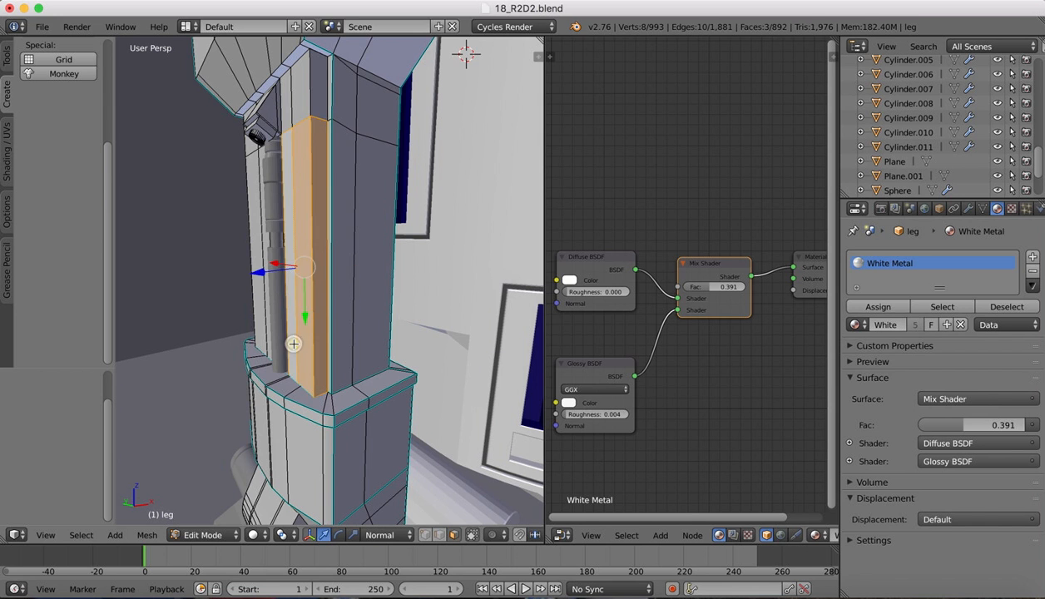
Extend the face selection with the leg's remaining front panel faces beside and above the piston
{"action": "middle_click_drag", "start_coordinate": [294, 343], "coordinate": [358, 297]}
{"action": "right_click", "coordinate": [388, 253], "text": "shift"}
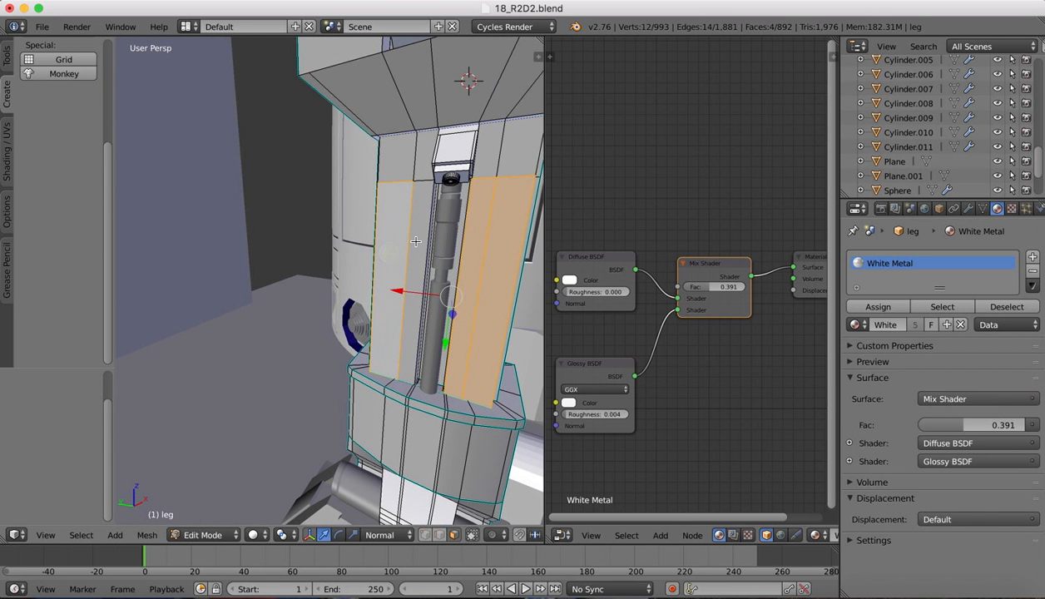
{"action": "right_click", "coordinate": [407, 237], "text": "shift"}
{"action": "right_click", "coordinate": [395, 150], "text": "shift"}
{"action": "right_click", "coordinate": [425, 149], "text": "shift"}
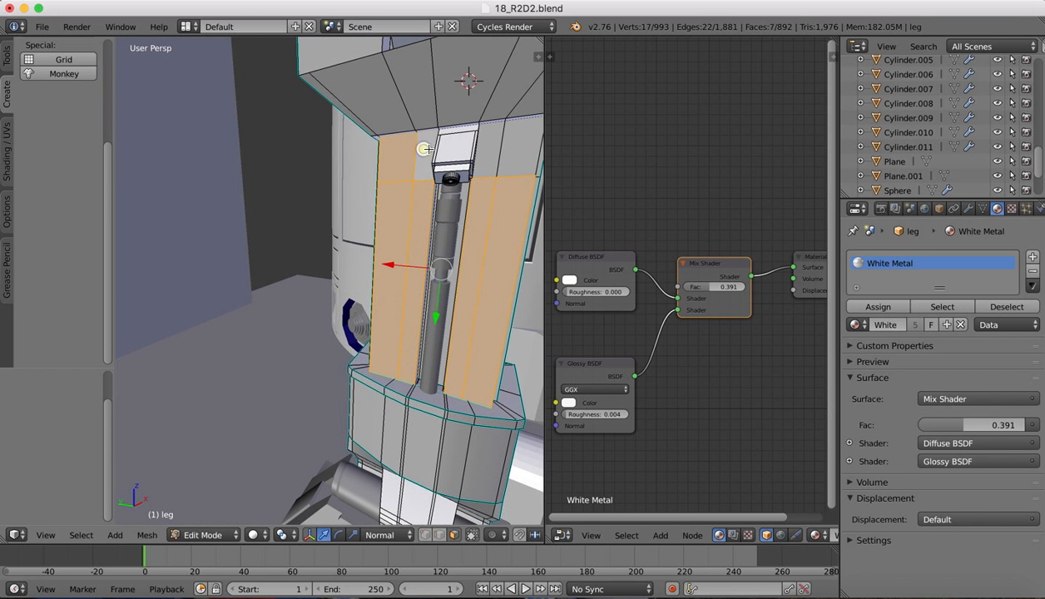
{"action": "right_click", "coordinate": [472, 143], "text": "shift"}
{"action": "right_click", "coordinate": [518, 145], "text": "shift"}
Add the narrow upper and lower strips along the panel's outer side edge to the face selection
{"action": "middle_click_drag", "start_coordinate": [518, 144], "coordinate": [510, 185]}
{"action": "right_click", "coordinate": [303, 145], "text": "shift"}
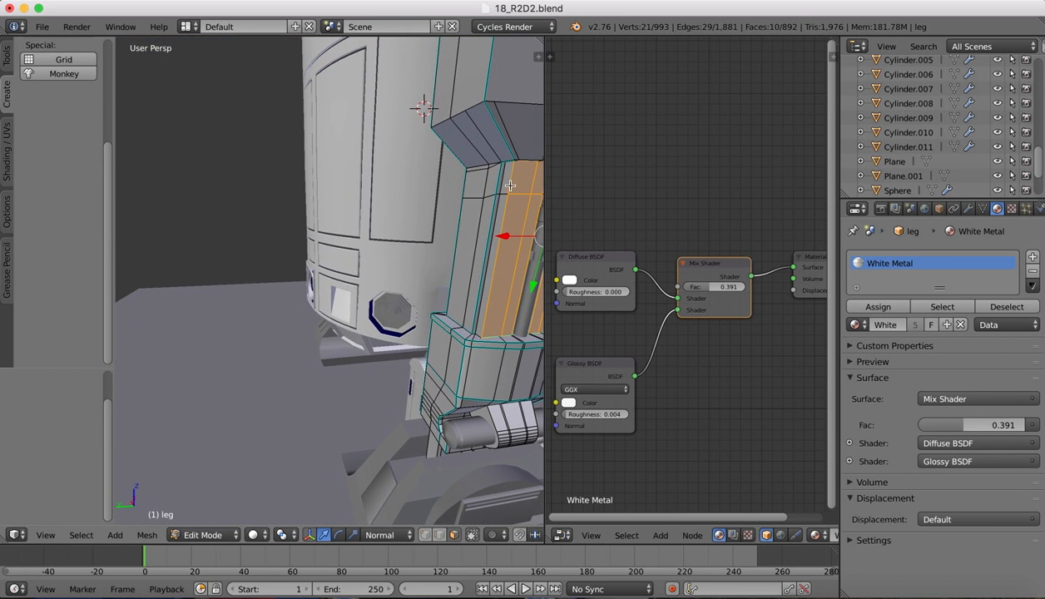
{"action": "right_click", "coordinate": [499, 176], "text": "shift"}
{"action": "right_click", "coordinate": [494, 199], "text": "shift"}
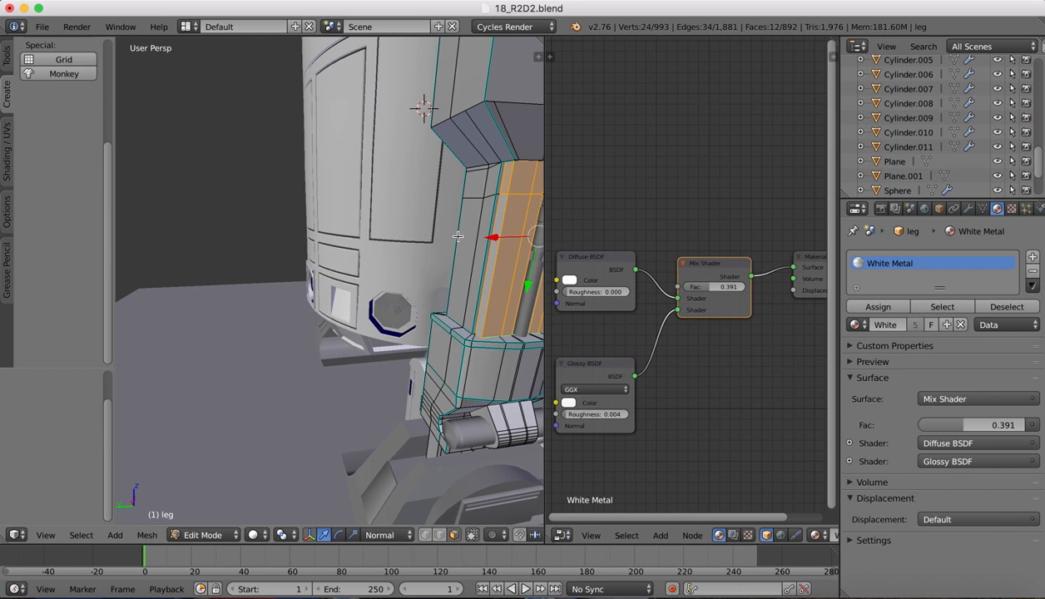
Add the recess faces behind and beside the piston to the leg's face selection
{"action": "middle_click_drag", "start_coordinate": [434, 242], "coordinate": [462, 189]}
{"action": "scroll", "coordinate": [494, 200], "scroll_direction": "up", "scroll_amount": 3}
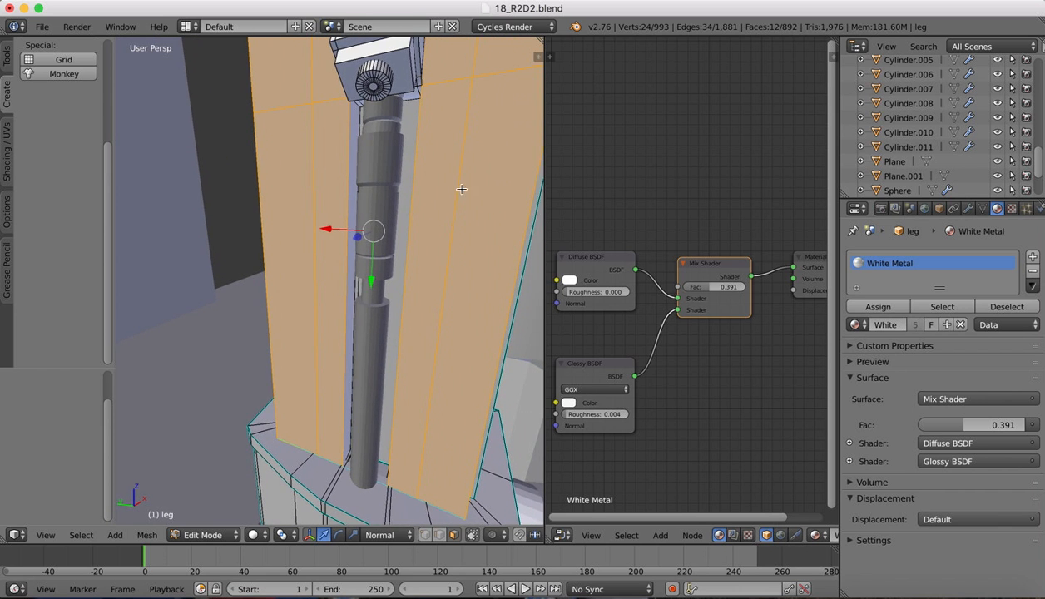
{"action": "right_click", "coordinate": [356, 115], "text": "shift"}
{"action": "right_click", "coordinate": [389, 109], "text": "shift"}
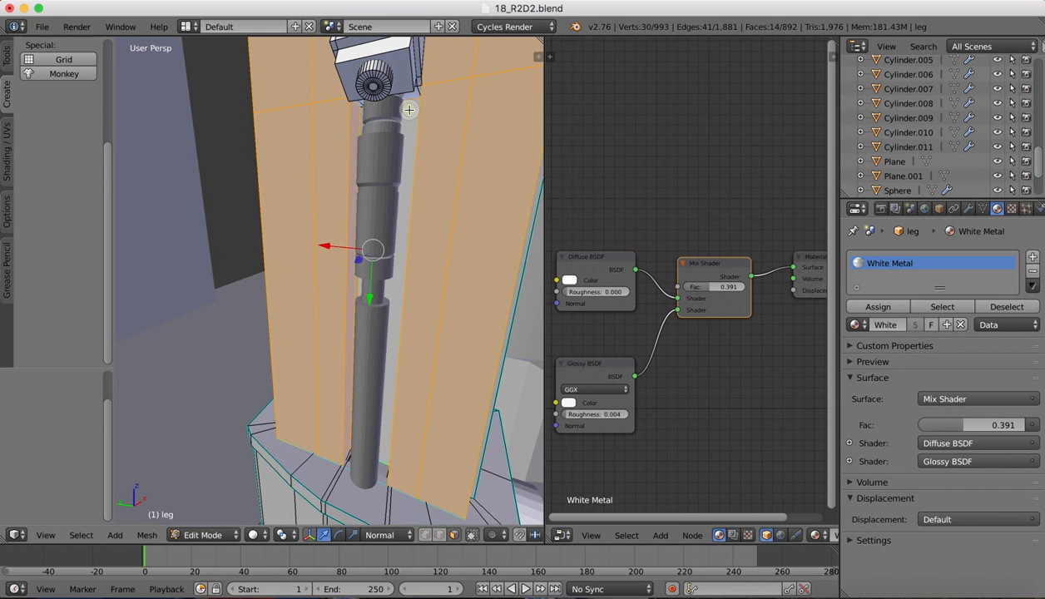
{"action": "middle_click_drag", "start_coordinate": [408, 104], "coordinate": [475, 125]}
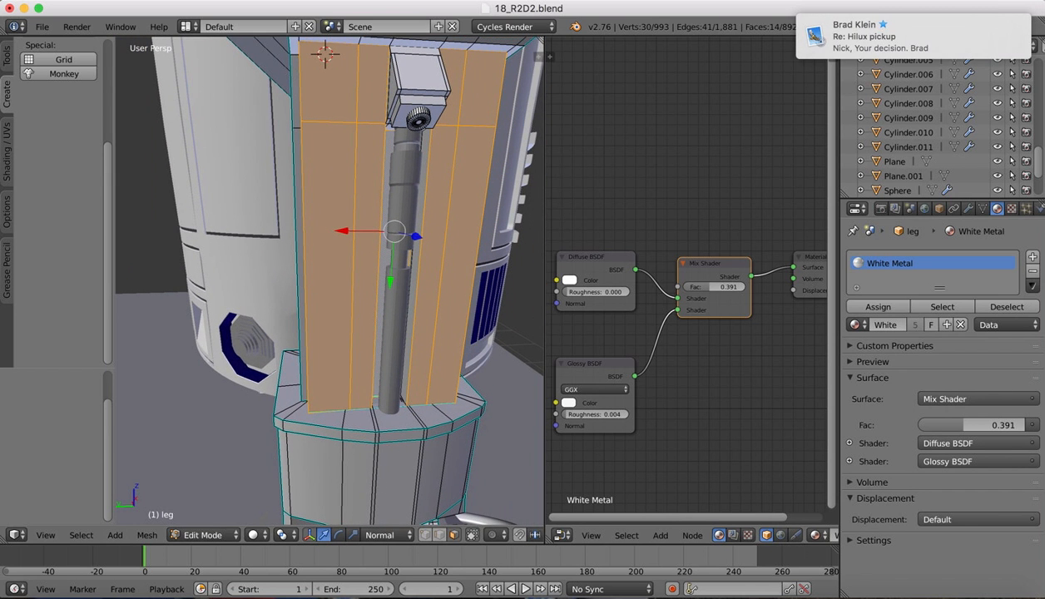
{"action": "left_click_drag", "start_coordinate": [872, 35], "coordinate": [1035, 28]}
{"action": "middle_click_drag", "start_coordinate": [436, 219], "coordinate": [445, 223]}
{"action": "right_click", "coordinate": [468, 166], "text": "shift"}
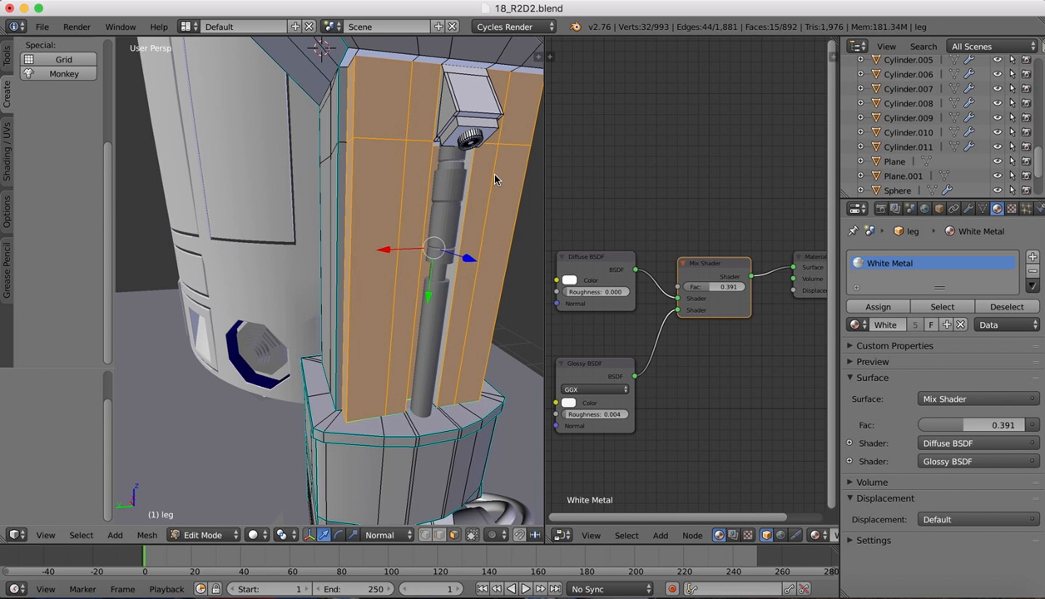
Add the front, sloped top and narrow border faces of the block above the piston to the selection
{"action": "middle_click_drag", "start_coordinate": [494, 170], "coordinate": [495, 171]}
{"action": "scroll", "coordinate": [374, 125], "scroll_direction": "up", "scroll_amount": 5}
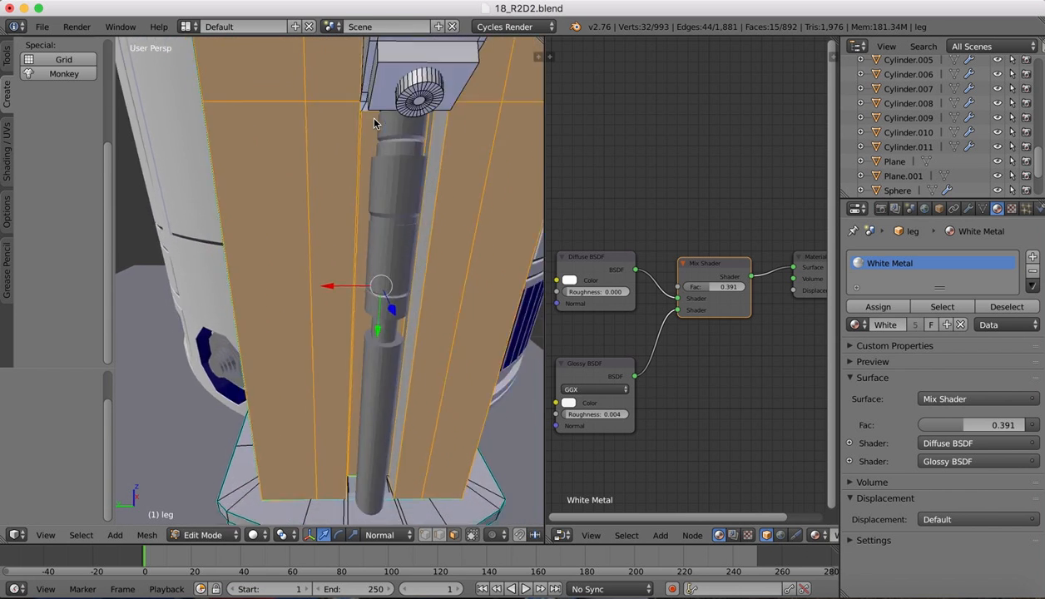
{"action": "scroll", "coordinate": [367, 115], "scroll_direction": "up", "scroll_amount": 5, "text": "shift"}
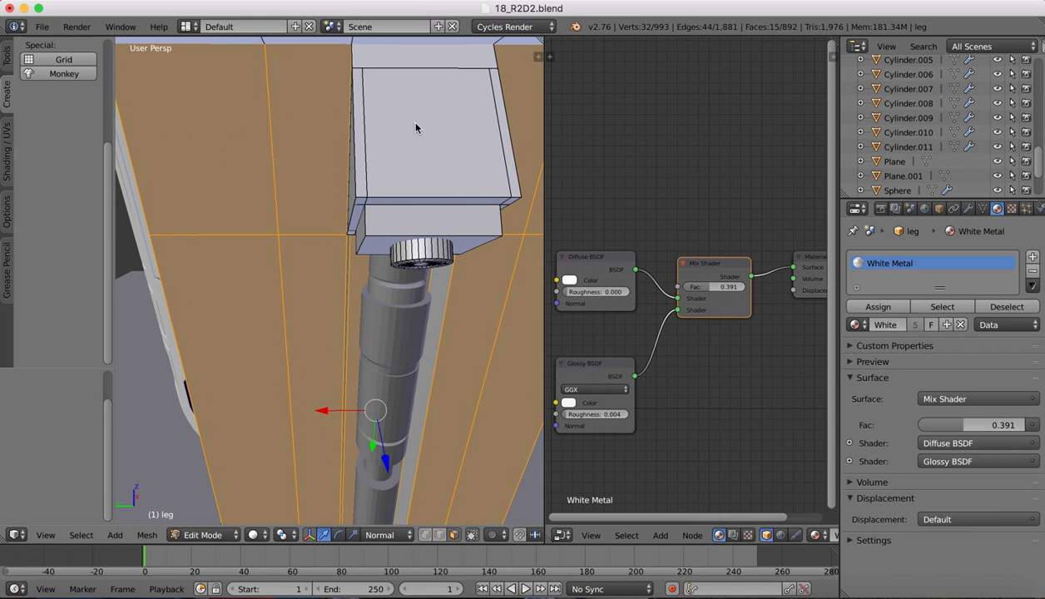
{"action": "right_click", "coordinate": [408, 120], "text": "shift"}
{"action": "right_click", "coordinate": [394, 59], "text": "shift"}
{"action": "right_click", "coordinate": [349, 98], "text": "shift"}
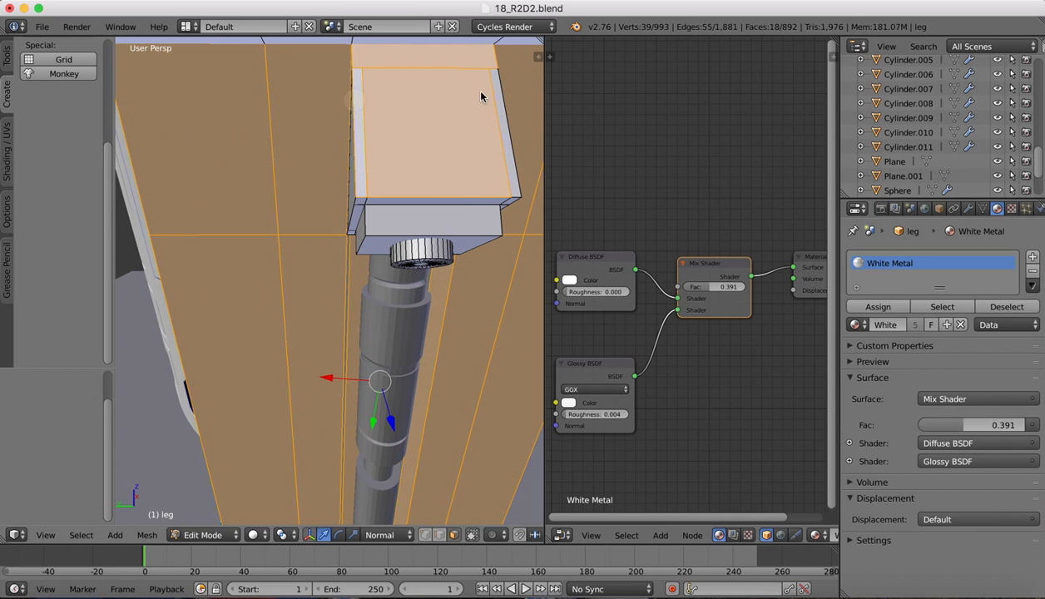
{"action": "right_click", "coordinate": [498, 98], "text": "shift"}
{"action": "right_click", "coordinate": [433, 217], "text": "shift"}
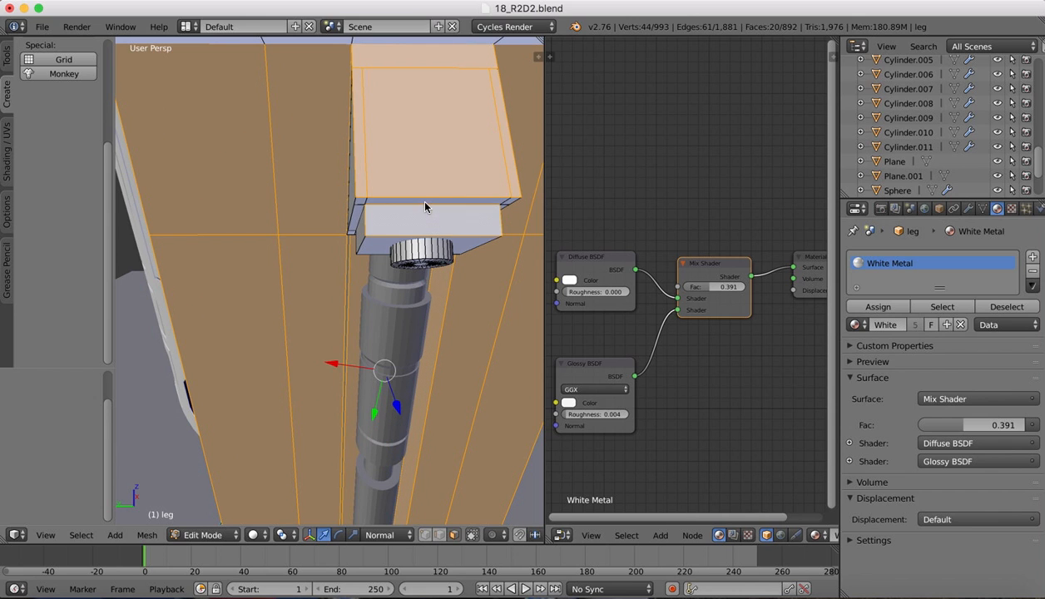
{"action": "right_click", "coordinate": [425, 207], "text": "shift"}
Add the large side faces of the block above the piston to the face selection
{"action": "scroll", "coordinate": [424, 207], "scroll_direction": "right", "scroll_amount": 10}
{"action": "scroll", "coordinate": [424, 206], "scroll_direction": "down", "scroll_amount": 5}
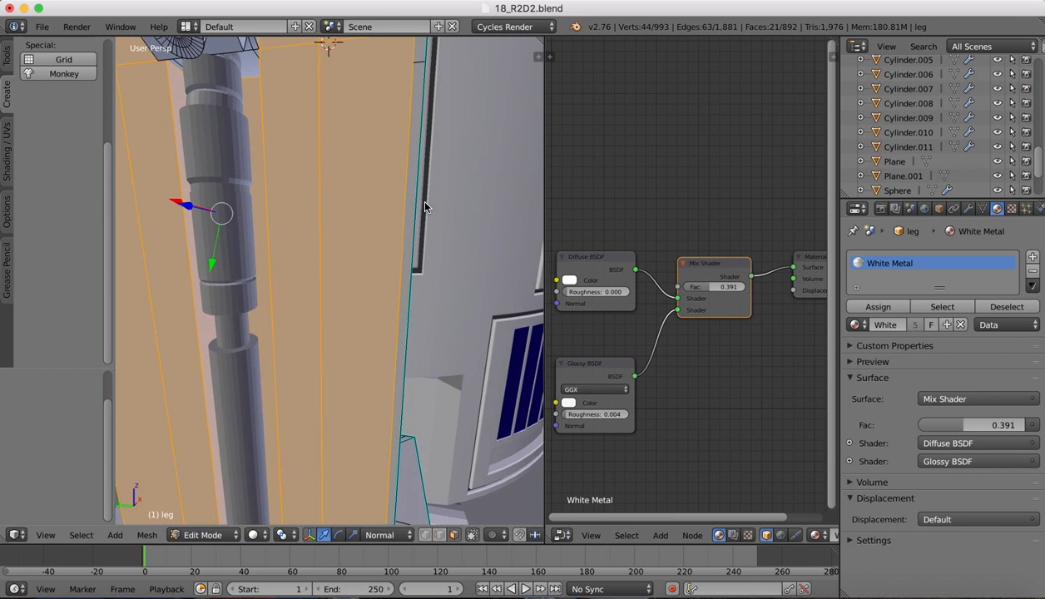
{"action": "scroll", "coordinate": [425, 207], "scroll_direction": "right", "scroll_amount": 5}
{"action": "right_click", "coordinate": [304, 57], "text": "shift"}
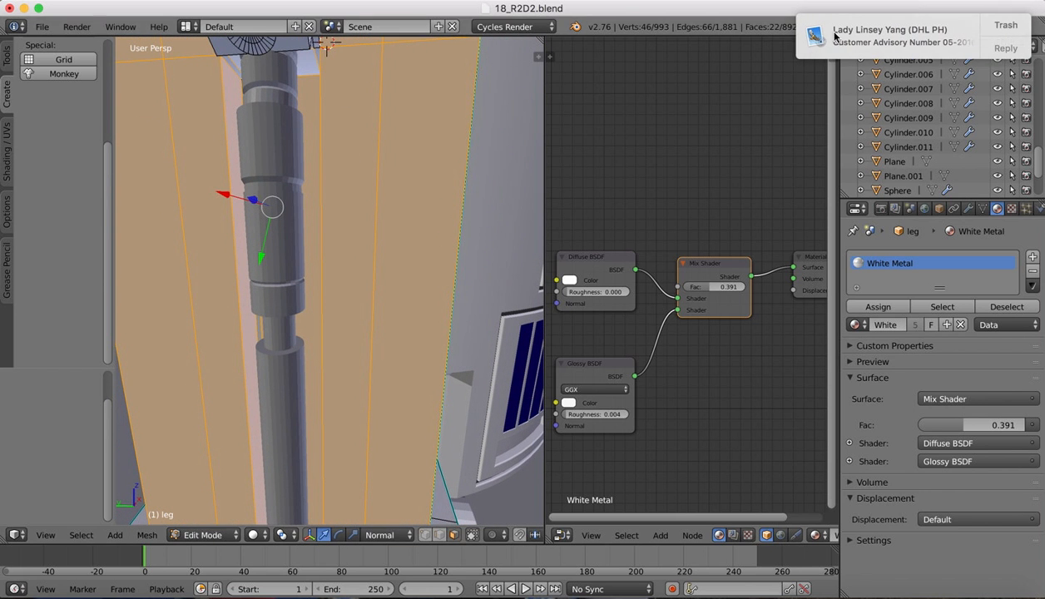
{"action": "scroll", "coordinate": [414, 188], "scroll_direction": "up", "scroll_amount": 10}
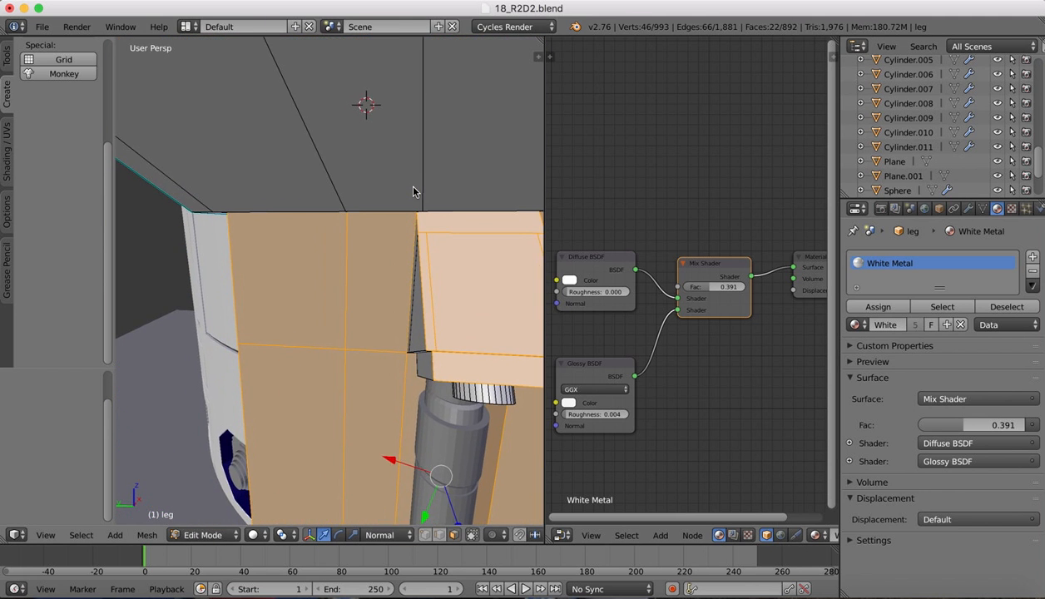
{"action": "scroll", "coordinate": [414, 190], "scroll_direction": "left", "scroll_amount": 10}
{"action": "scroll", "coordinate": [413, 192], "scroll_direction": "right", "scroll_amount": 8}
{"action": "scroll", "coordinate": [414, 191], "scroll_direction": "right", "scroll_amount": 10}
{"action": "scroll", "coordinate": [414, 192], "scroll_direction": "left", "scroll_amount": 10}
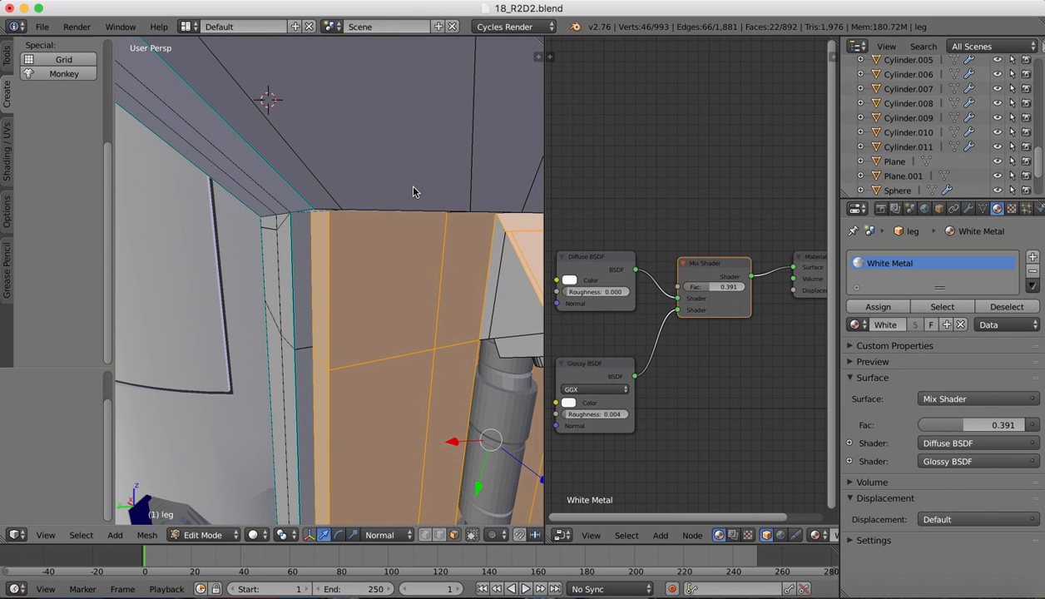
{"action": "right_click", "coordinate": [499, 242], "text": "shift"}
{"action": "right_click", "coordinate": [510, 282], "text": "shift"}
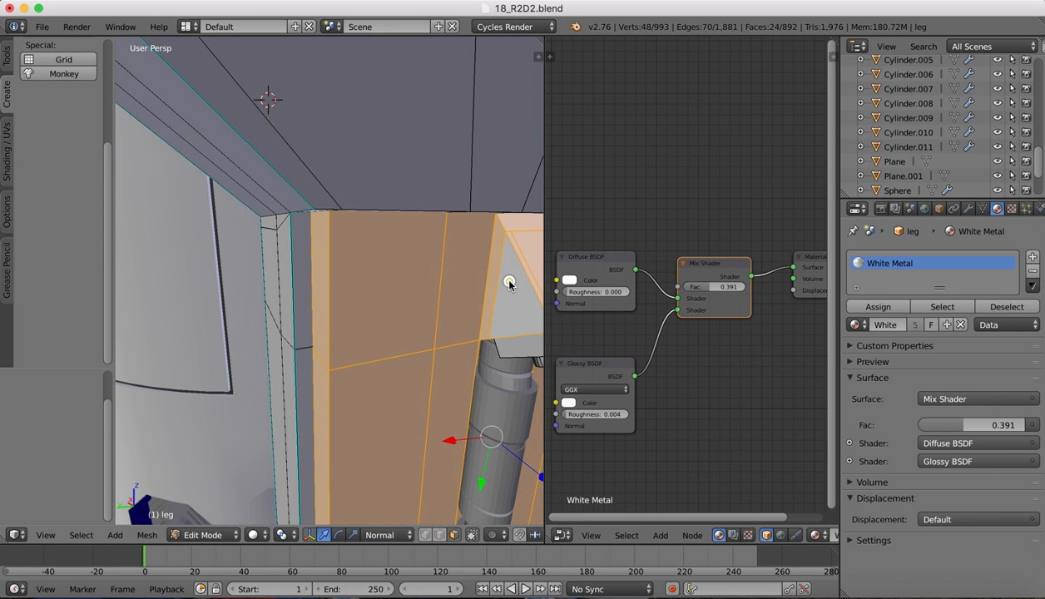
{"action": "right_click", "coordinate": [515, 353], "text": "shift"}
Add the small stepped side faces and the underside of the block to the face selection
{"action": "scroll", "coordinate": [516, 356], "scroll_direction": "right", "scroll_amount": 10}
{"action": "scroll", "coordinate": [515, 356], "scroll_direction": "right", "scroll_amount": 10}
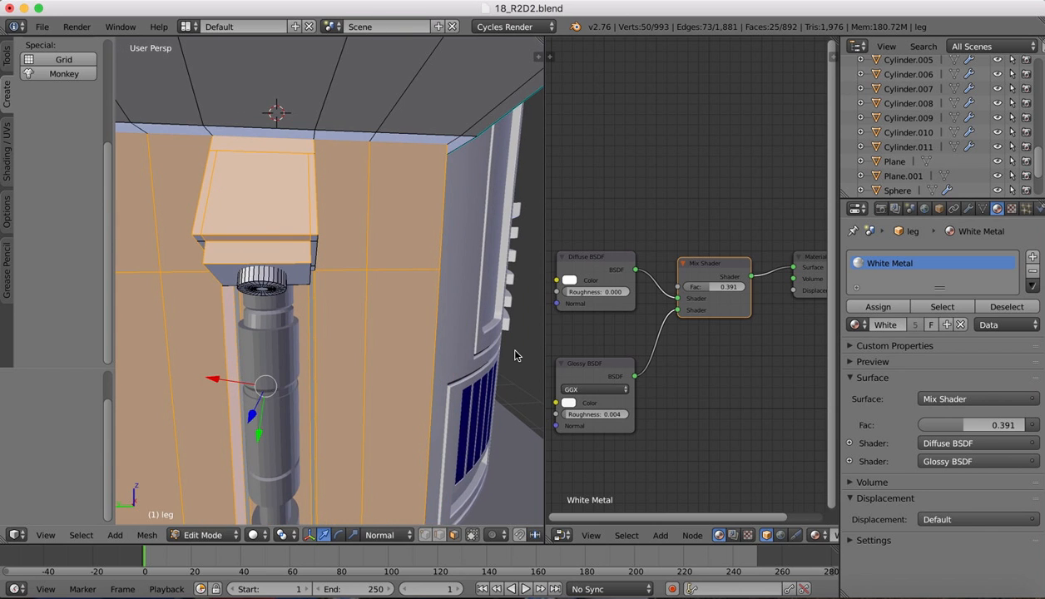
{"action": "right_click", "coordinate": [311, 238], "text": "shift"}
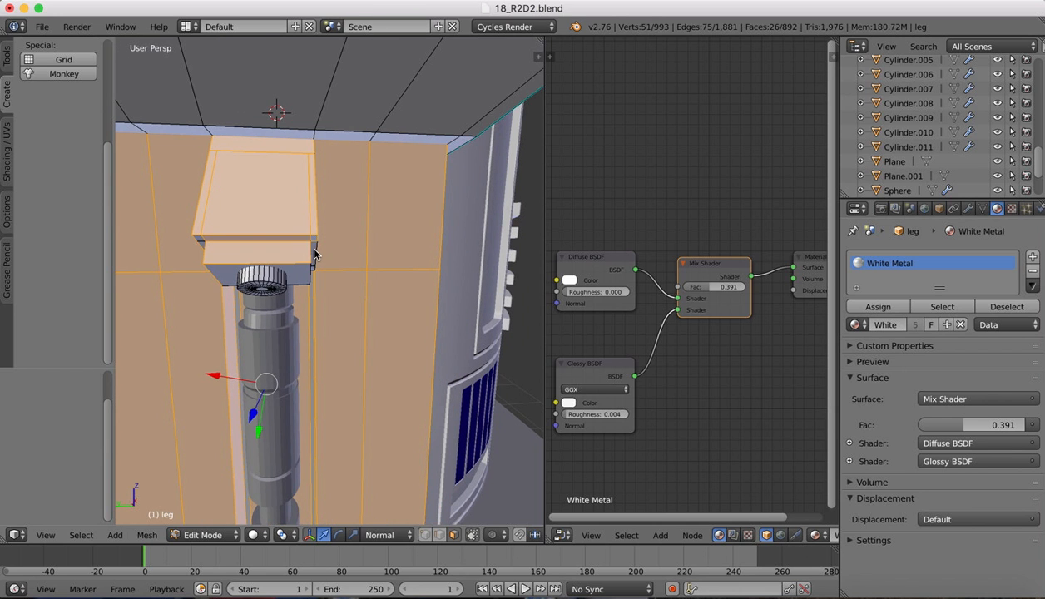
{"action": "right_click", "coordinate": [311, 247], "text": "shift"}
{"action": "right_click", "coordinate": [301, 272], "text": "shift"}
{"action": "scroll", "coordinate": [301, 273], "scroll_direction": "left", "scroll_amount": 10}
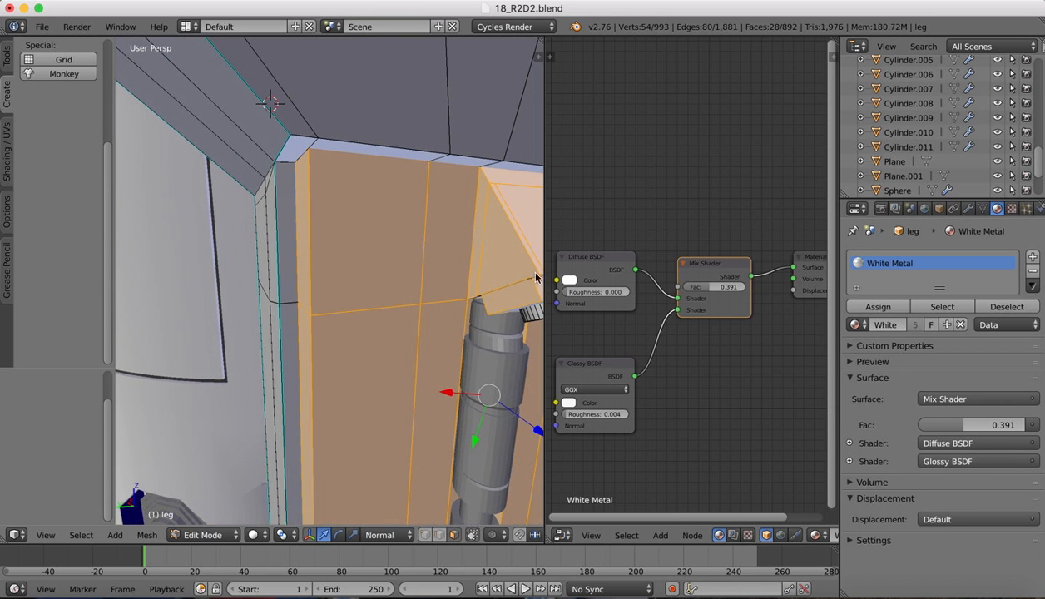
{"action": "scroll", "coordinate": [416, 231], "scroll_direction": "right", "scroll_amount": 10}
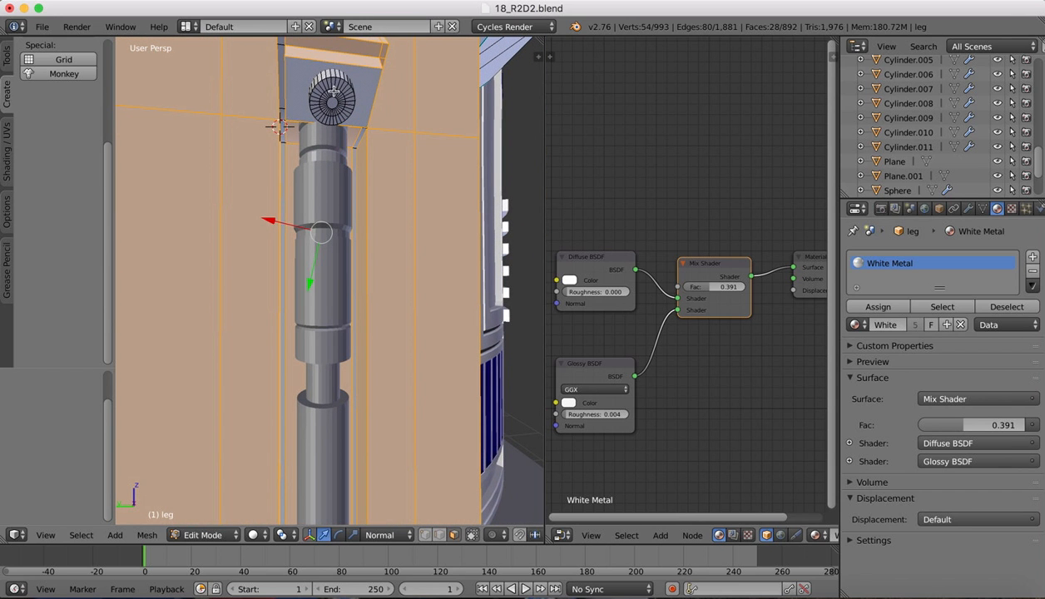
Add all linked faces of the round knob beneath the block, including its inner rings, to the selection
{"action": "key", "text": "l"}
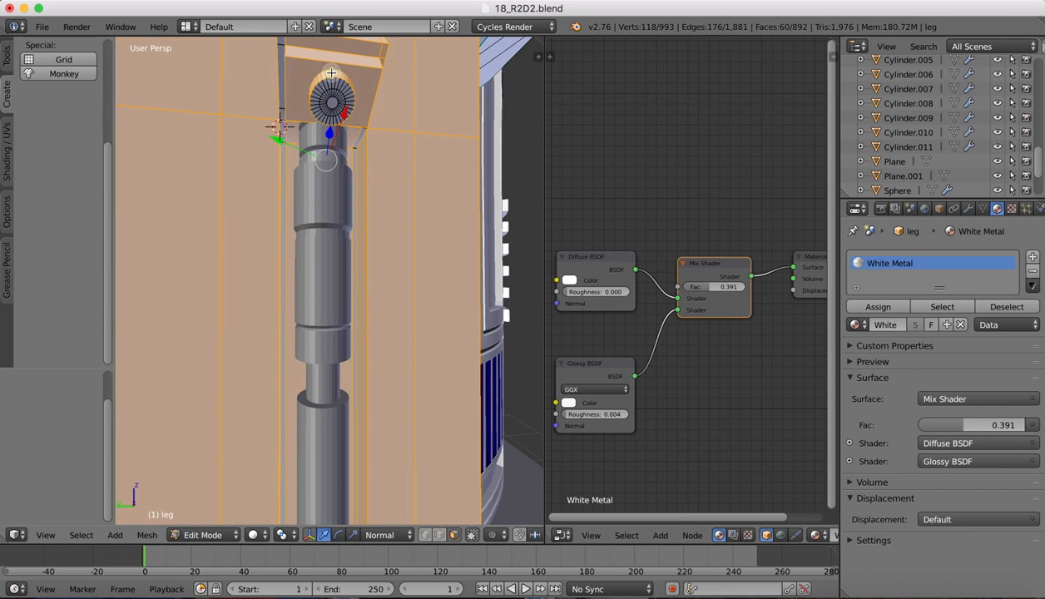
{"action": "key", "text": "l"}
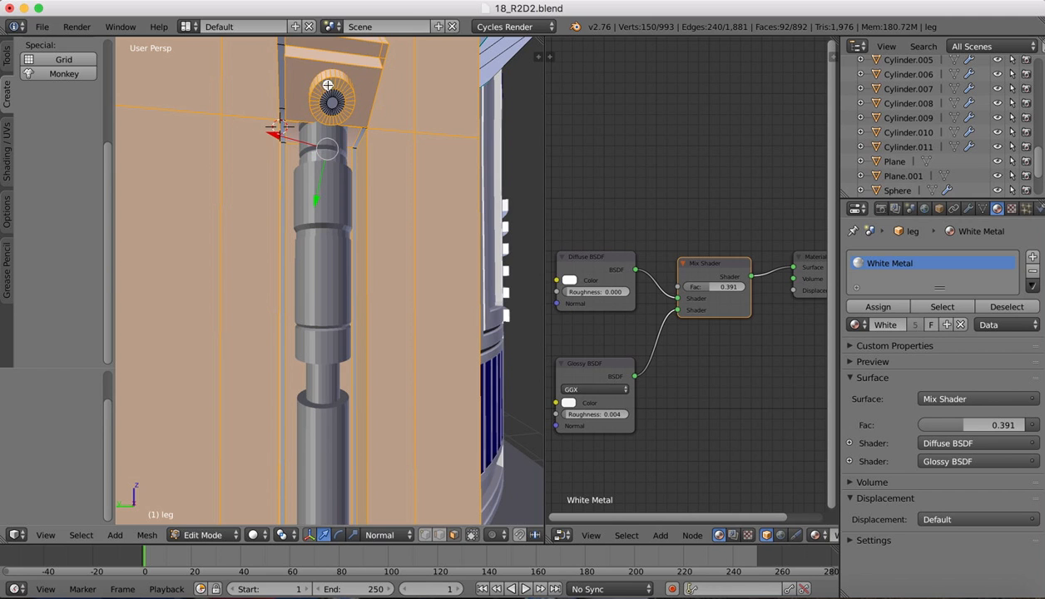
{"action": "key", "text": "l"}
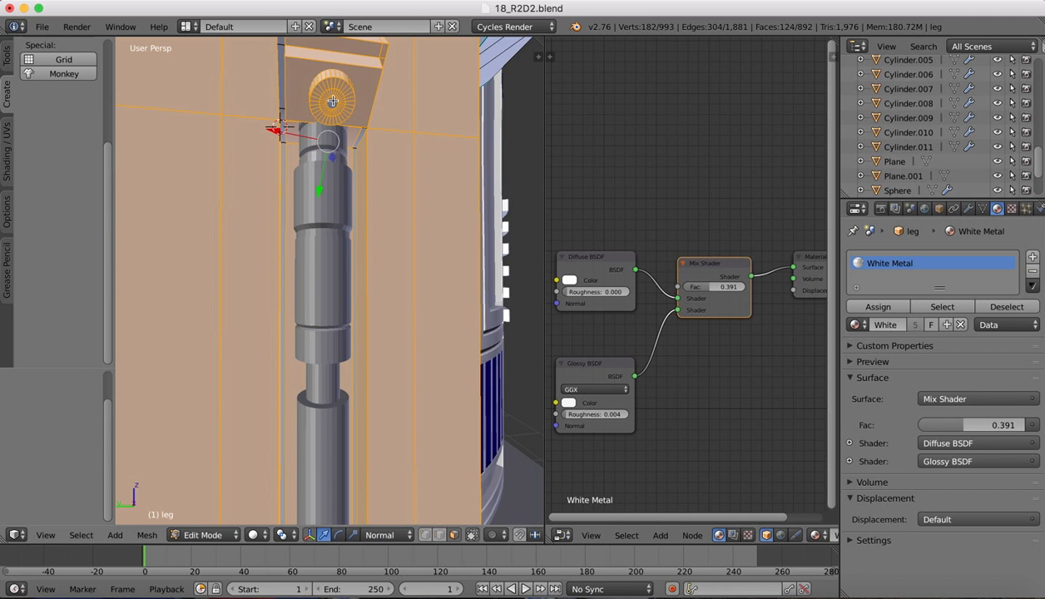
{"action": "right_click", "coordinate": [333, 100], "text": "alt+shift"}
Add the leftover sliver faces along the block's rear and side edges to the face selection
{"action": "right_click", "coordinate": [360, 149], "text": "shift"}
{"action": "right_click", "coordinate": [282, 98], "text": "shift"}
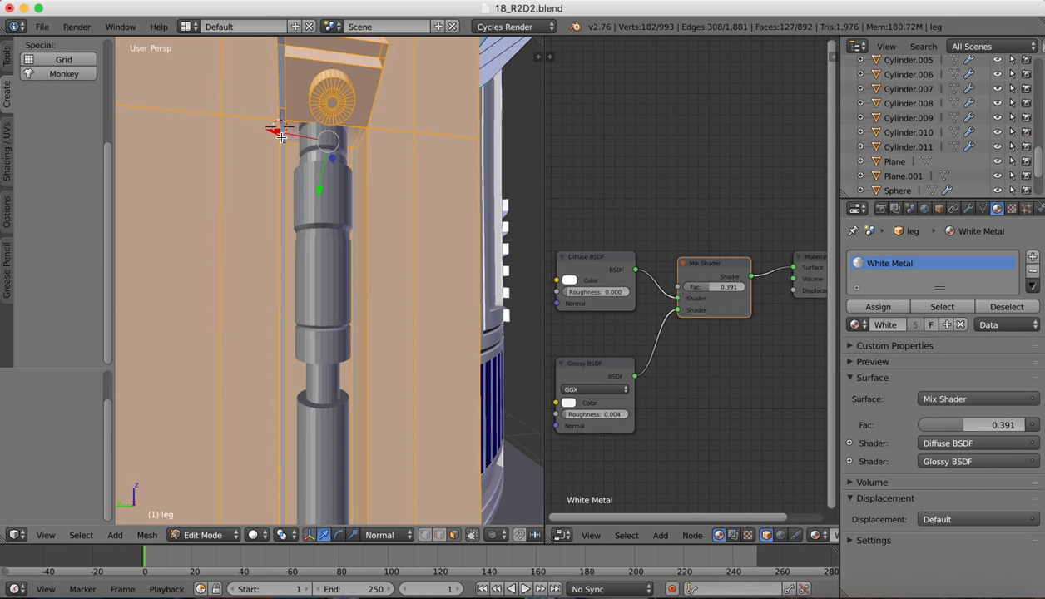
{"action": "scroll", "coordinate": [286, 142], "scroll_direction": "right", "scroll_amount": 5}
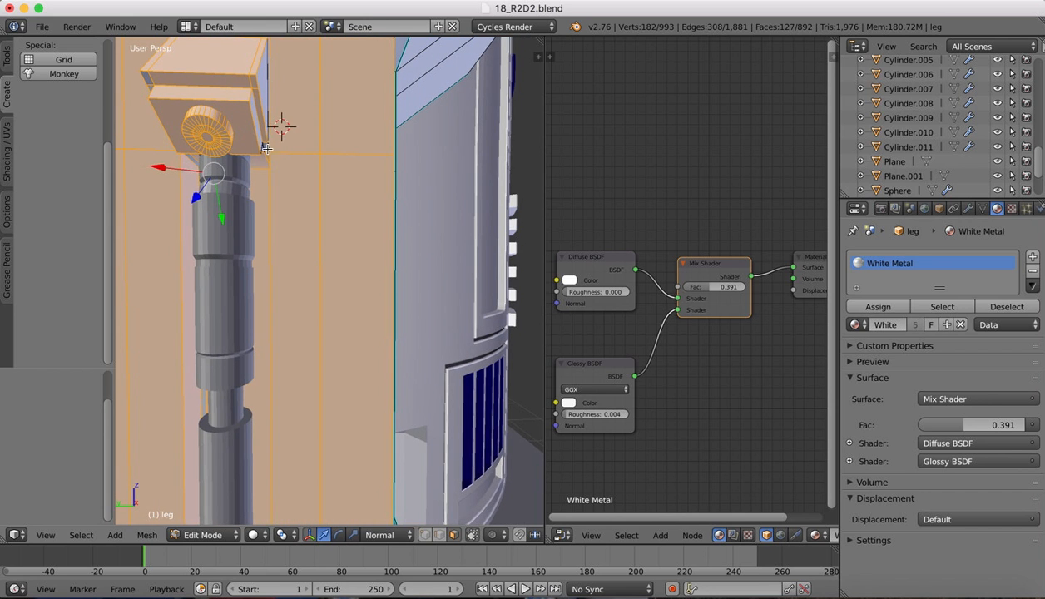
{"action": "right_click", "coordinate": [257, 86], "text": "shift"}
{"action": "scroll", "coordinate": [260, 87], "scroll_direction": "left", "scroll_amount": 4}
{"action": "scroll", "coordinate": [261, 87], "scroll_direction": "left", "scroll_amount": 3}
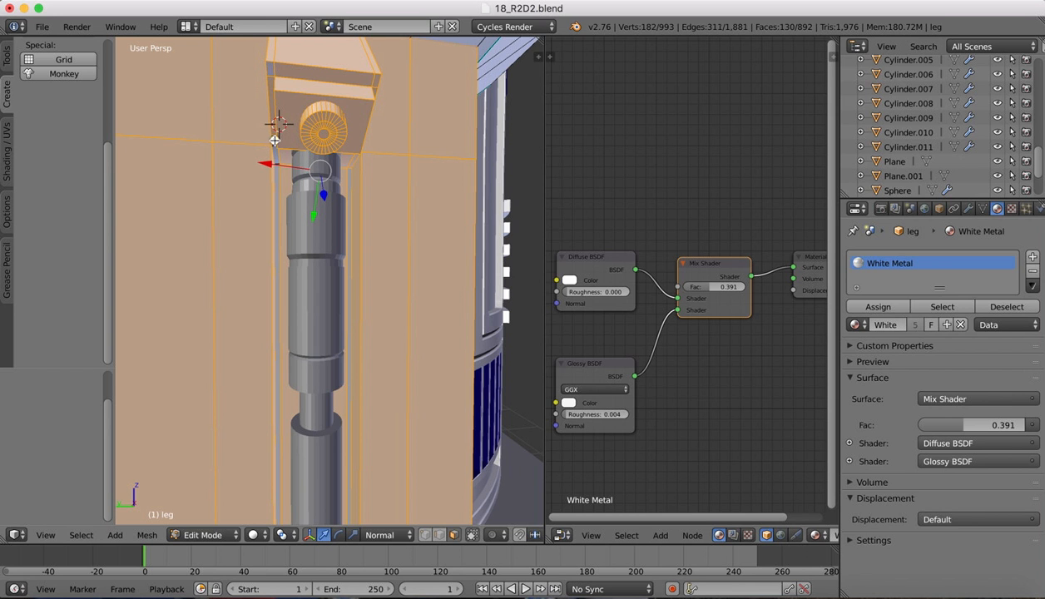
{"action": "scroll", "coordinate": [294, 180], "scroll_direction": "right", "scroll_amount": 6}
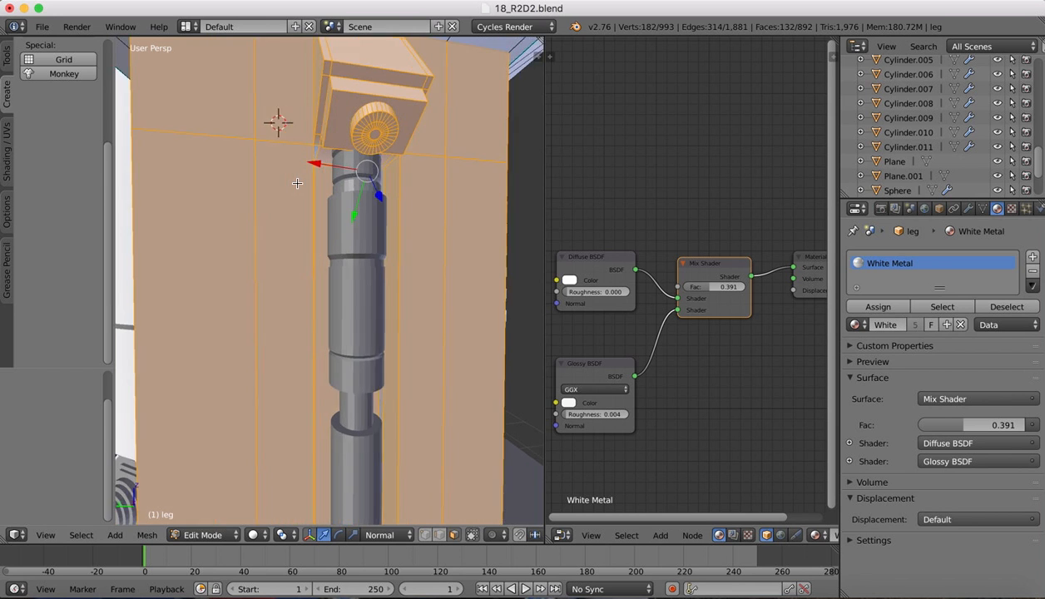
{"action": "scroll", "coordinate": [297, 183], "scroll_direction": "right", "scroll_amount": 3}
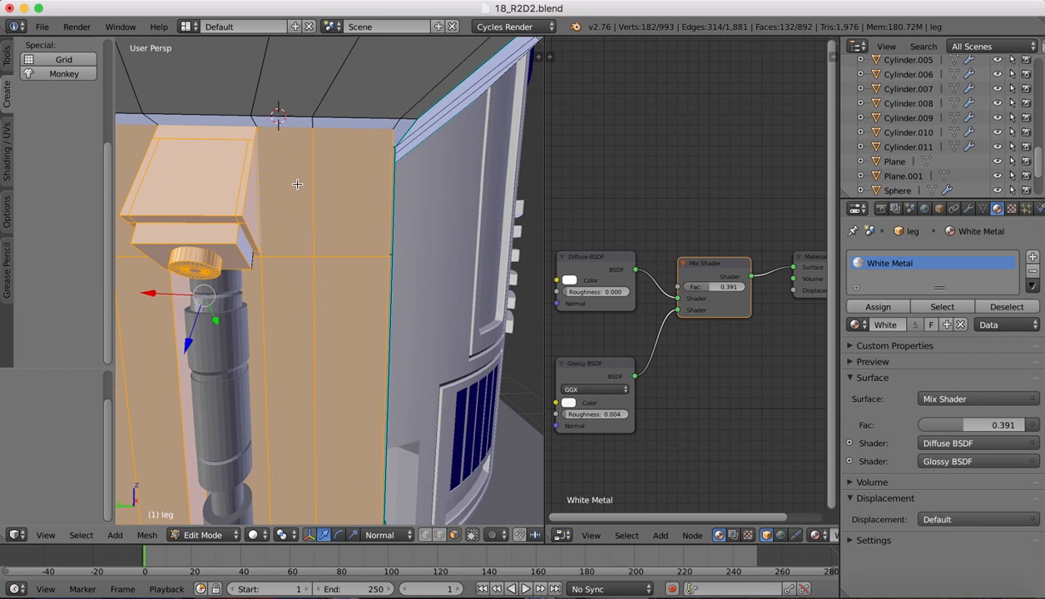
{"action": "scroll", "coordinate": [297, 183], "scroll_direction": "left", "scroll_amount": 3}
{"action": "right_click", "coordinate": [285, 247], "text": "shift"}
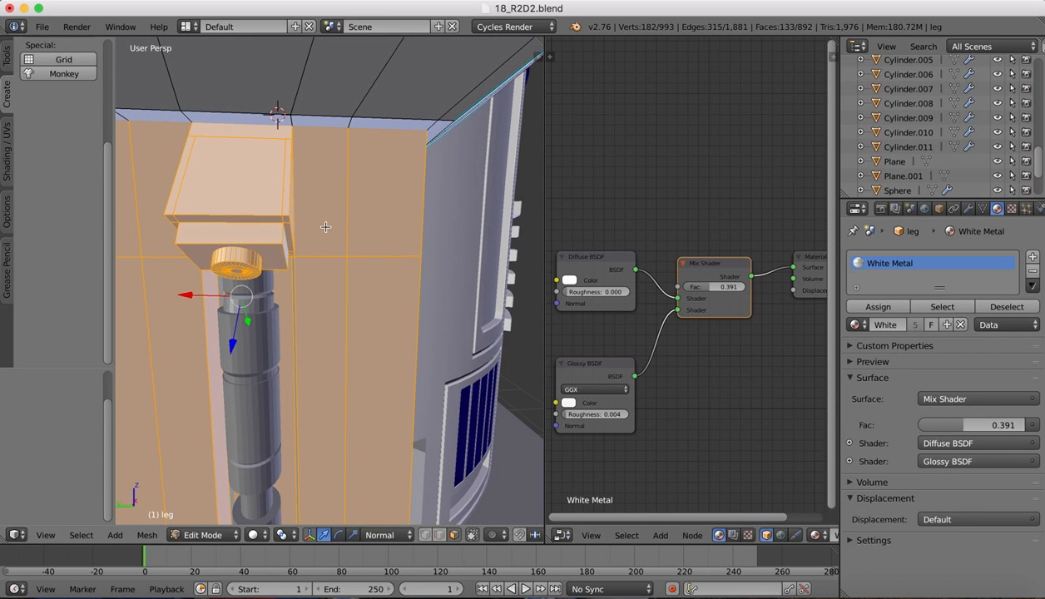
Add a second material slot to the leg with Blue Metal and assign it to the selected faces
{"action": "scroll", "coordinate": [325, 226], "scroll_direction": "down", "scroll_amount": 4}
{"action": "scroll", "coordinate": [326, 233], "scroll_direction": "down", "scroll_amount": 5, "text": "ctrl"}
{"action": "scroll", "coordinate": [325, 233], "scroll_direction": "down", "scroll_amount": 2}
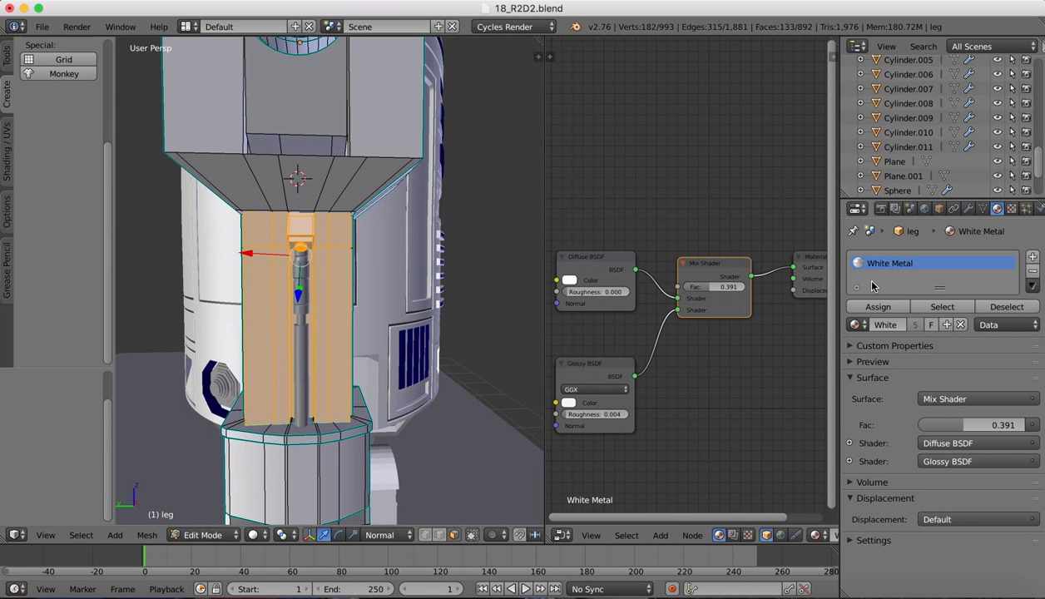
{"action": "left_click", "coordinate": [1033, 258]}
{"action": "left_click", "coordinate": [857, 356]}
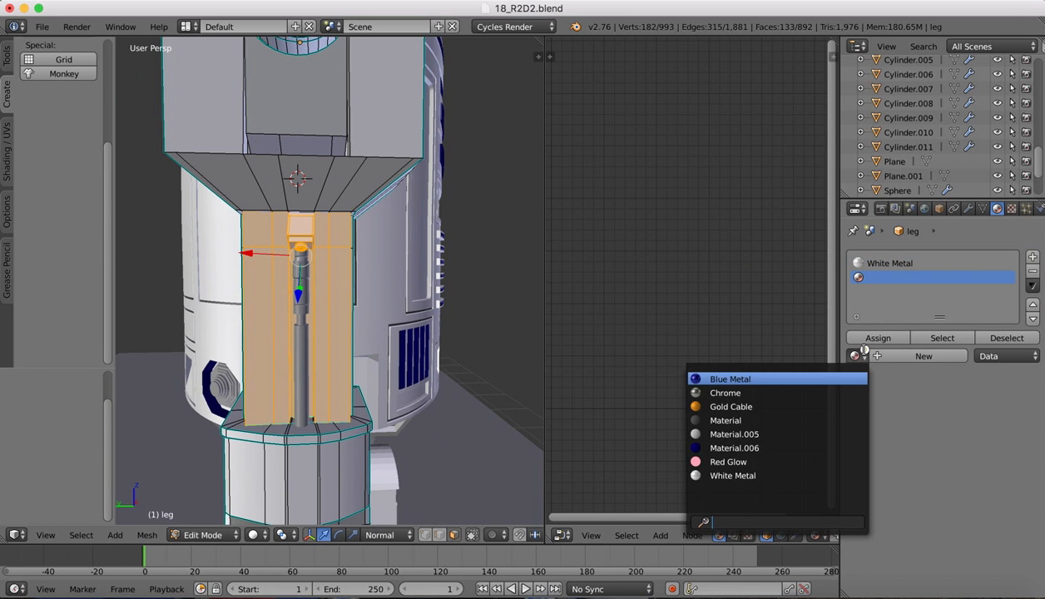
{"action": "left_click", "coordinate": [740, 379]}
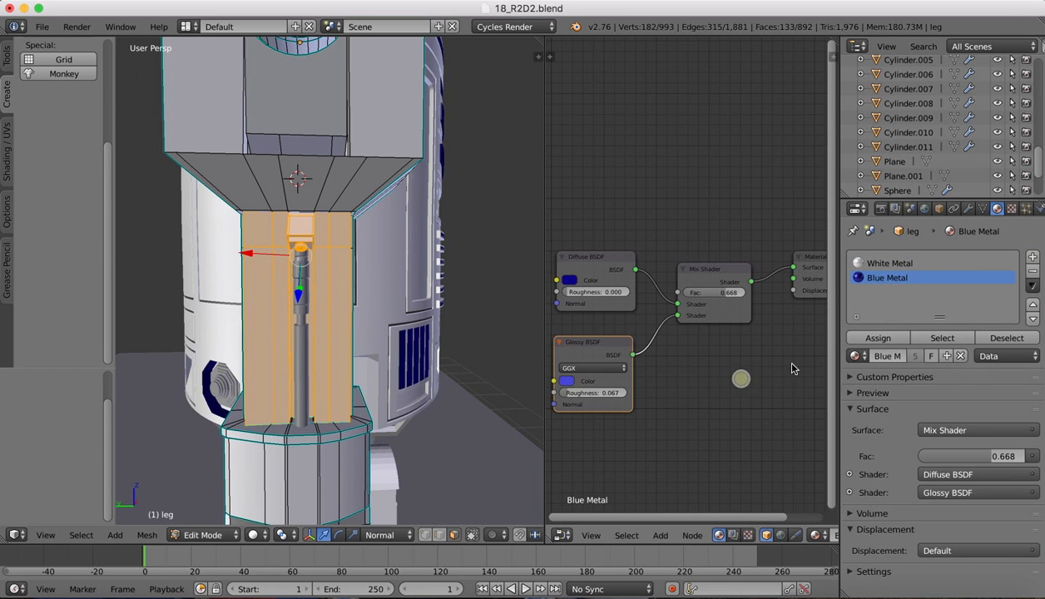
{"action": "left_click", "coordinate": [864, 339]}
Preview the leg's blue panel in Rendered viewport shading
{"action": "middle_click_drag", "start_coordinate": [471, 291], "coordinate": [252, 524]}
{"action": "left_click", "coordinate": [253, 533]}
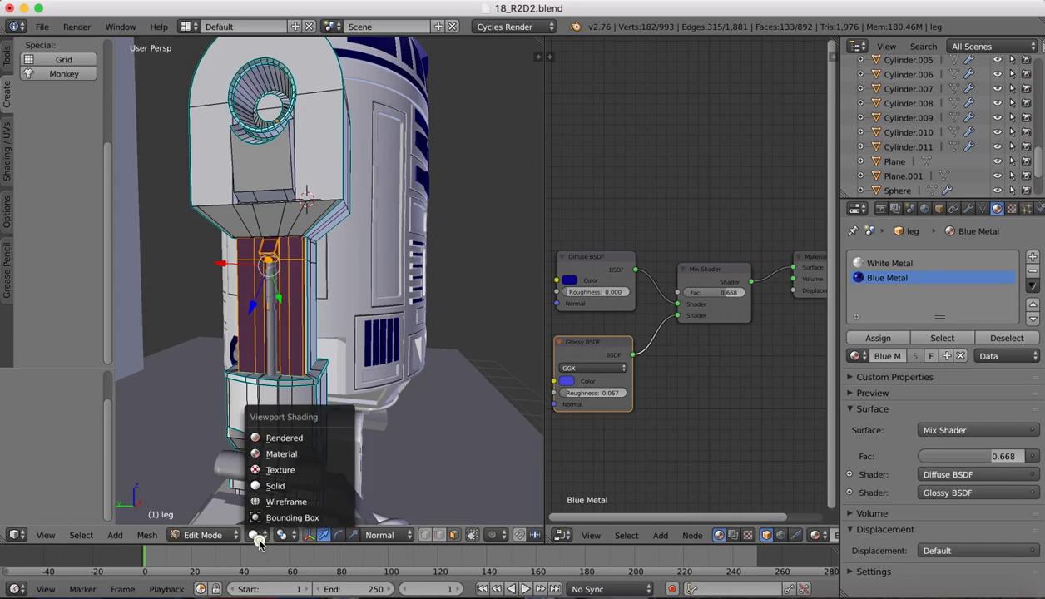
{"action": "left_click", "coordinate": [279, 433]}
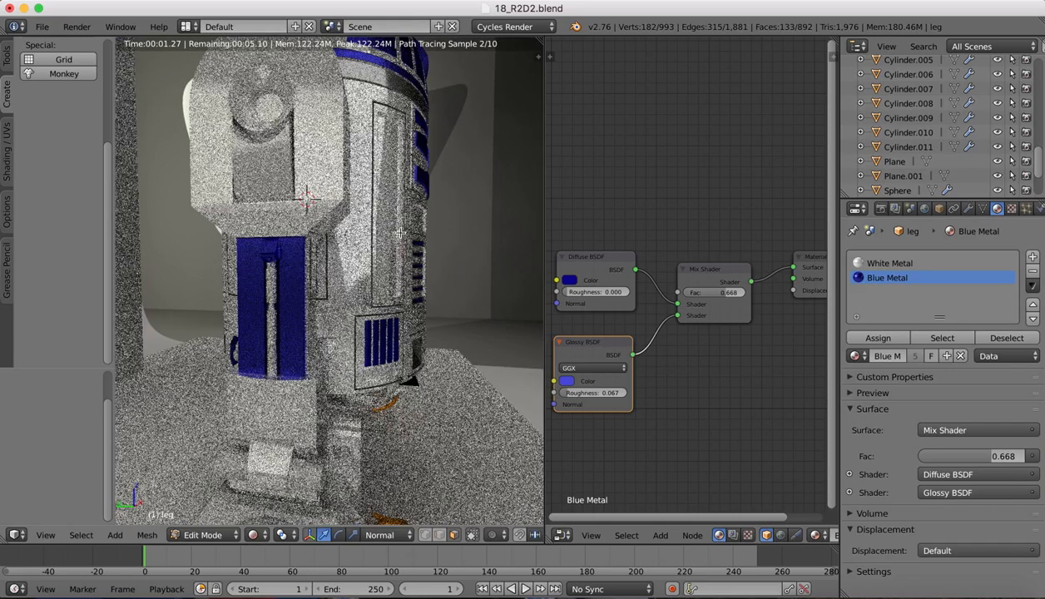
Examine the leg's blue panel in the rendered preview from wider side views and return to Solid viewport shading
{"action": "scroll", "coordinate": [400, 233], "scroll_direction": "down", "scroll_amount": 3}
{"action": "scroll", "coordinate": [400, 233], "scroll_direction": "right", "scroll_amount": 5}
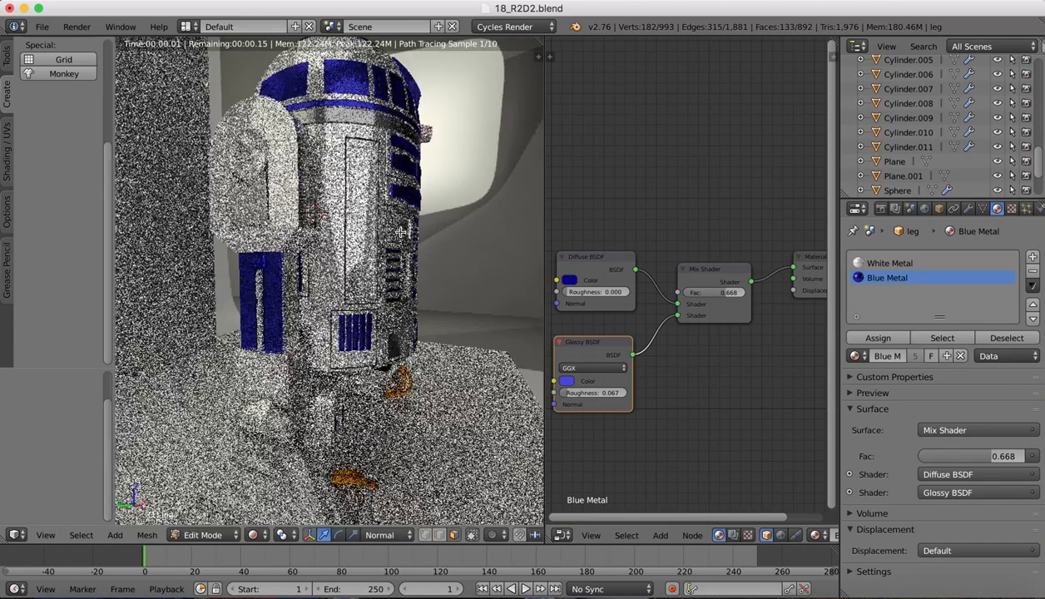
{"action": "scroll", "coordinate": [400, 233], "scroll_direction": "right", "scroll_amount": 5}
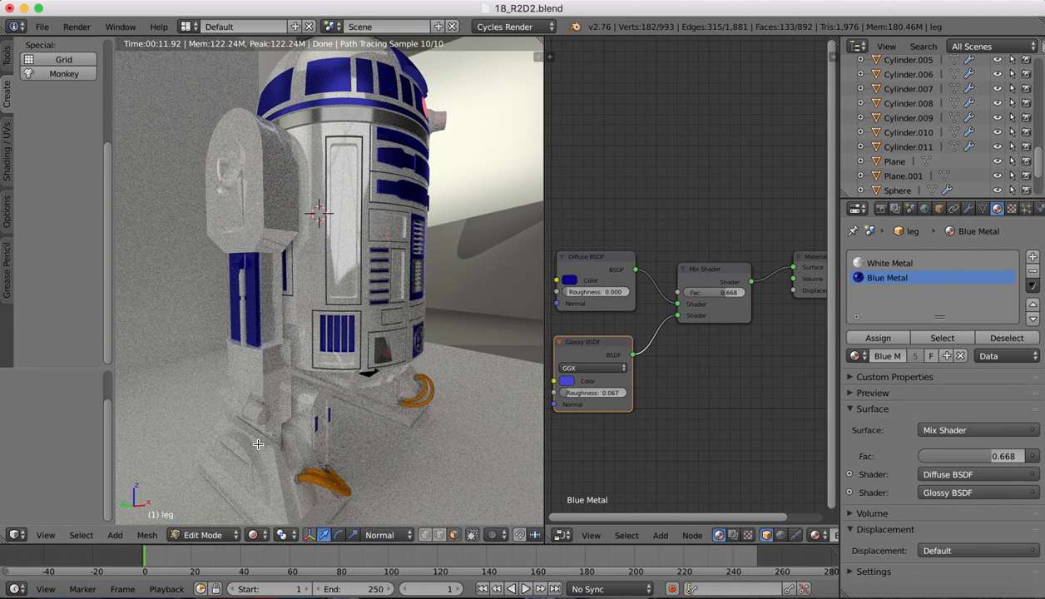
{"action": "left_click", "coordinate": [253, 535]}
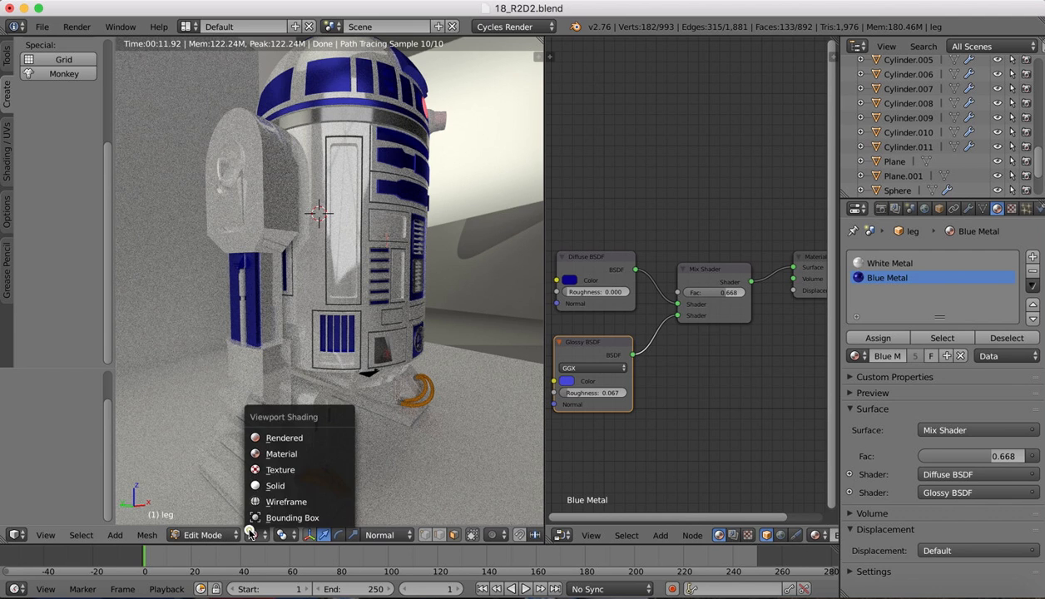
{"action": "left_click", "coordinate": [274, 486]}
Add the large recessed face below the leg's round socket and one adjoining side wall to the face selection
{"action": "middle_click_drag", "start_coordinate": [199, 209], "coordinate": [283, 206]}
{"action": "scroll", "coordinate": [256, 188], "scroll_direction": "up", "scroll_amount": 2}
{"action": "scroll", "coordinate": [262, 205], "scroll_direction": "up", "scroll_amount": 2}
{"action": "middle_click_drag", "start_coordinate": [283, 206], "coordinate": [291, 279], "text": "shift"}
{"action": "right_click", "coordinate": [291, 279], "text": "shift"}
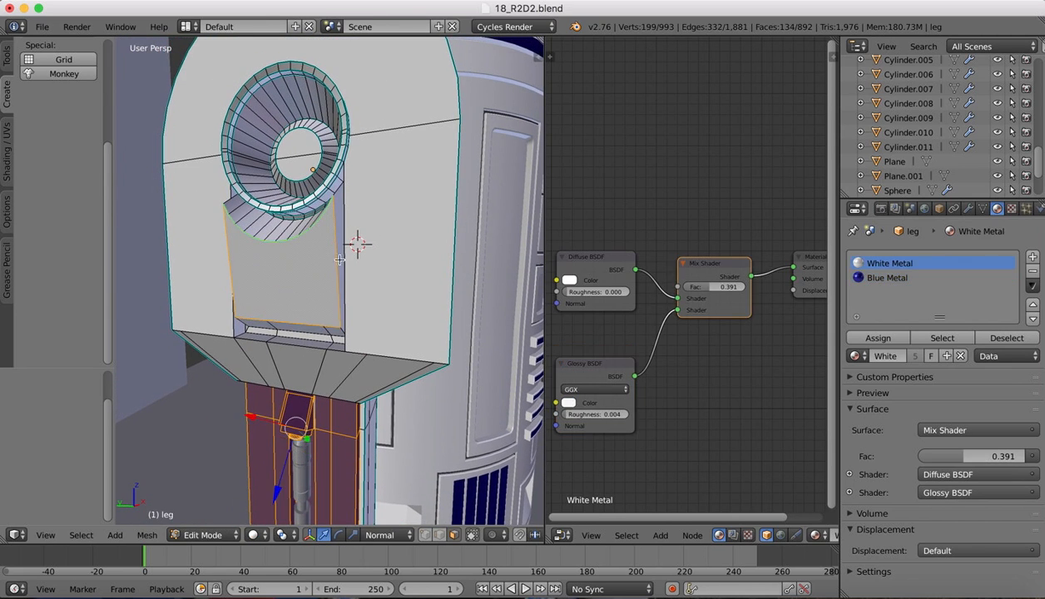
{"action": "right_click", "coordinate": [343, 219], "text": "shift"}
Add the three sloped faces along the recess's lower edge to the selection
{"action": "middle_click_drag", "start_coordinate": [301, 243], "coordinate": [342, 220]}
{"action": "right_click", "coordinate": [318, 265], "text": "shift"}
{"action": "right_click", "coordinate": [350, 263], "text": "shift"}
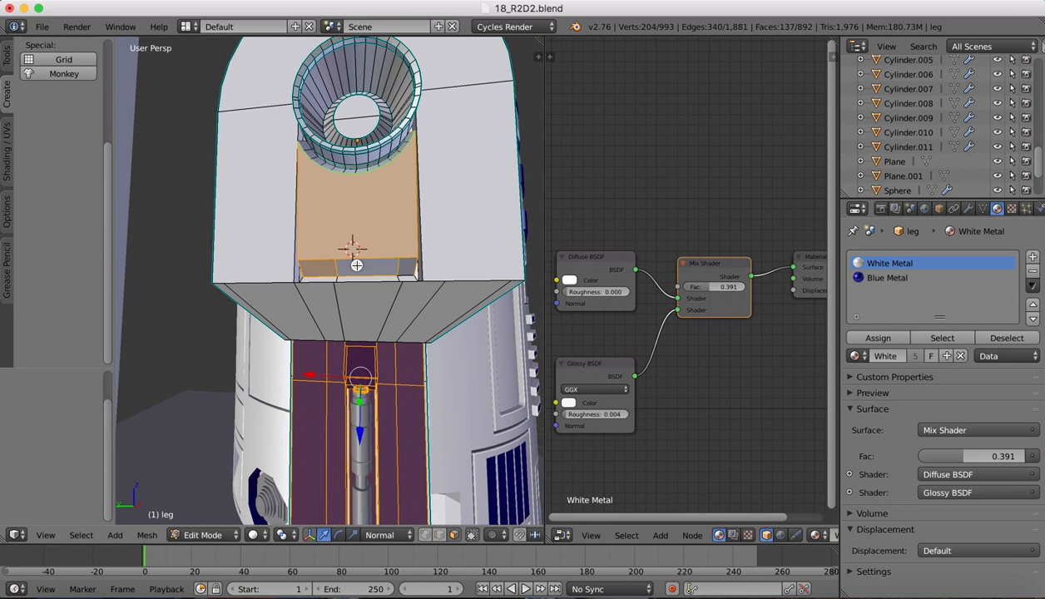
{"action": "right_click", "coordinate": [404, 266], "text": "shift"}
Add the recess's opposite side wall and the loop of curved faces under the round socket to the selection
{"action": "middle_click_drag", "start_coordinate": [404, 266], "coordinate": [410, 267]}
{"action": "right_click", "coordinate": [504, 197], "text": "shift"}
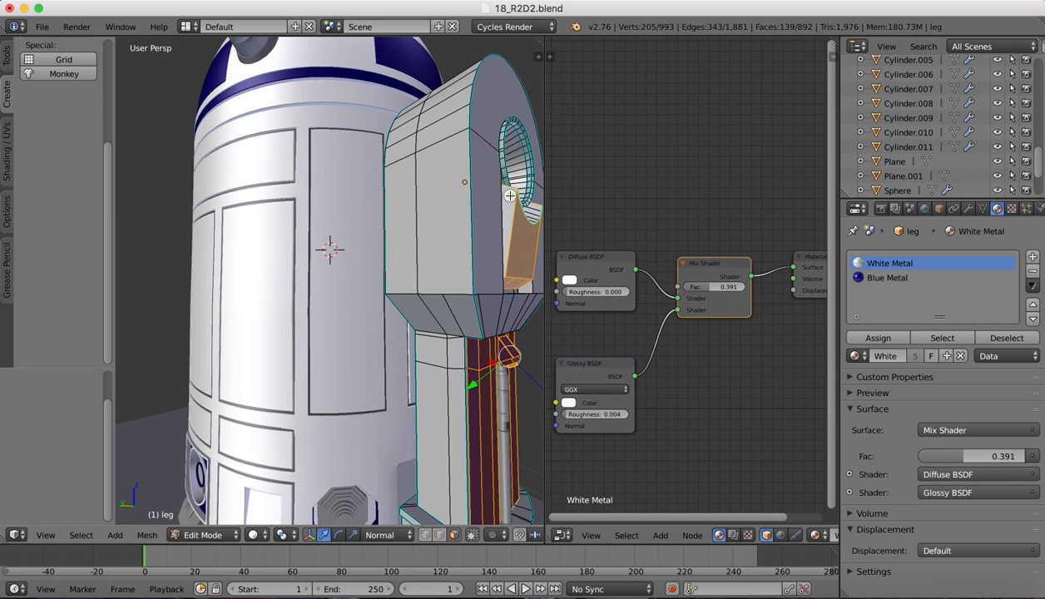
{"action": "middle_click_drag", "start_coordinate": [505, 196], "coordinate": [510, 196]}
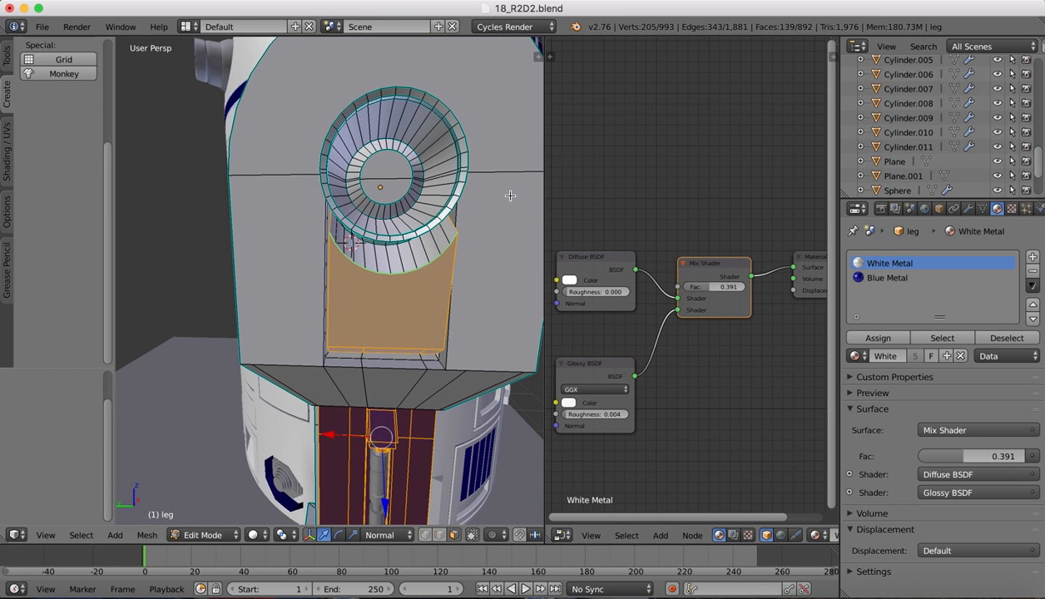
{"action": "right_click", "coordinate": [401, 259], "text": "alt+shift"}
{"action": "middle_click_drag", "start_coordinate": [400, 261], "coordinate": [400, 261]}
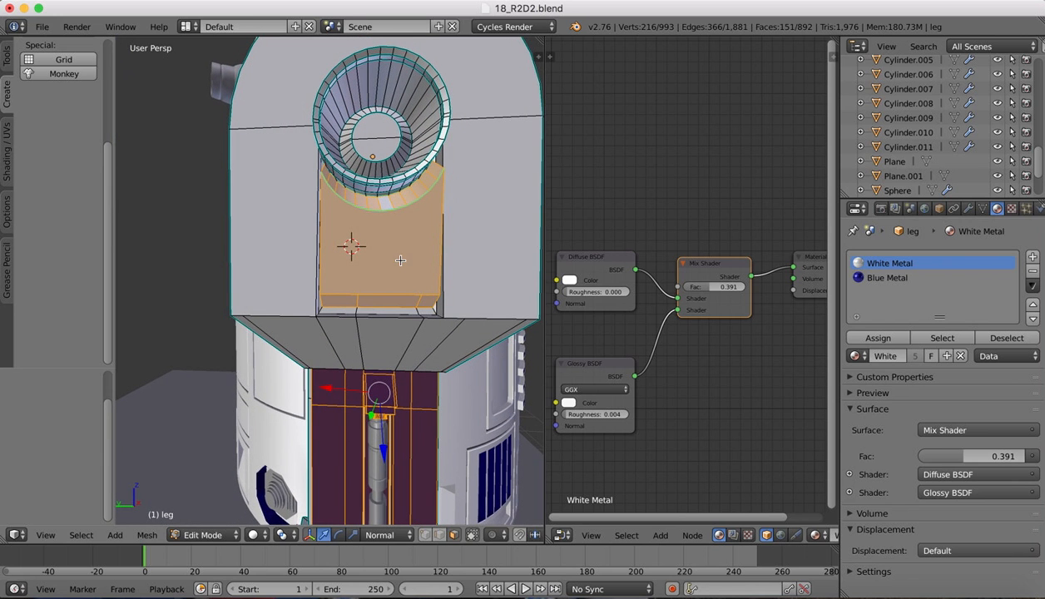
Add the narrow faces of the small ledge at the bottom of the recess to the selection
{"action": "right_click", "coordinate": [341, 310], "text": "shift"}
{"action": "right_click", "coordinate": [378, 309], "text": "shift"}
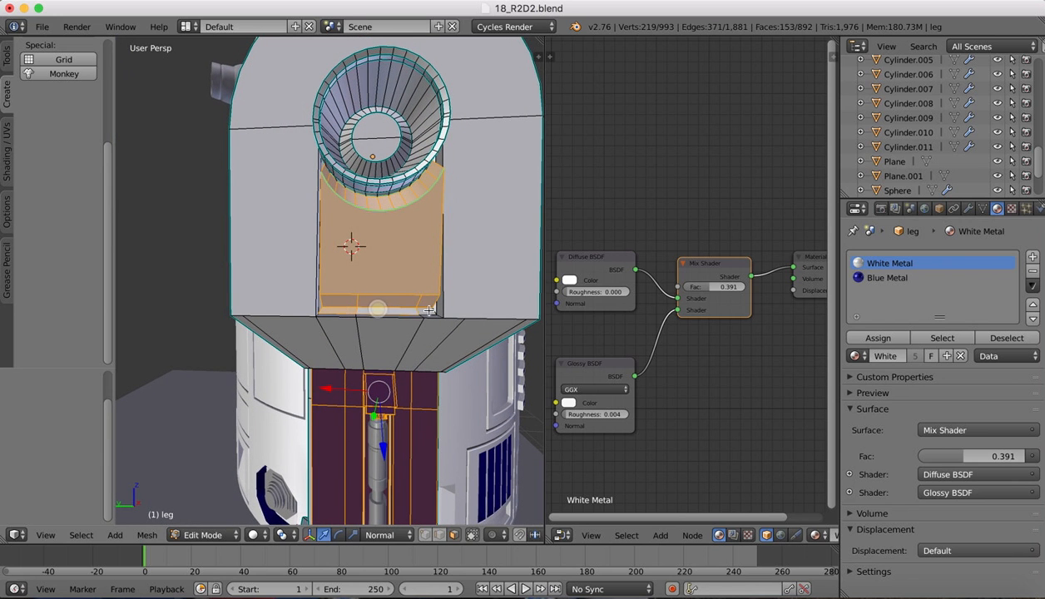
{"action": "right_click", "coordinate": [429, 313], "text": "shift"}
{"action": "right_click", "coordinate": [427, 315], "text": "shift"}
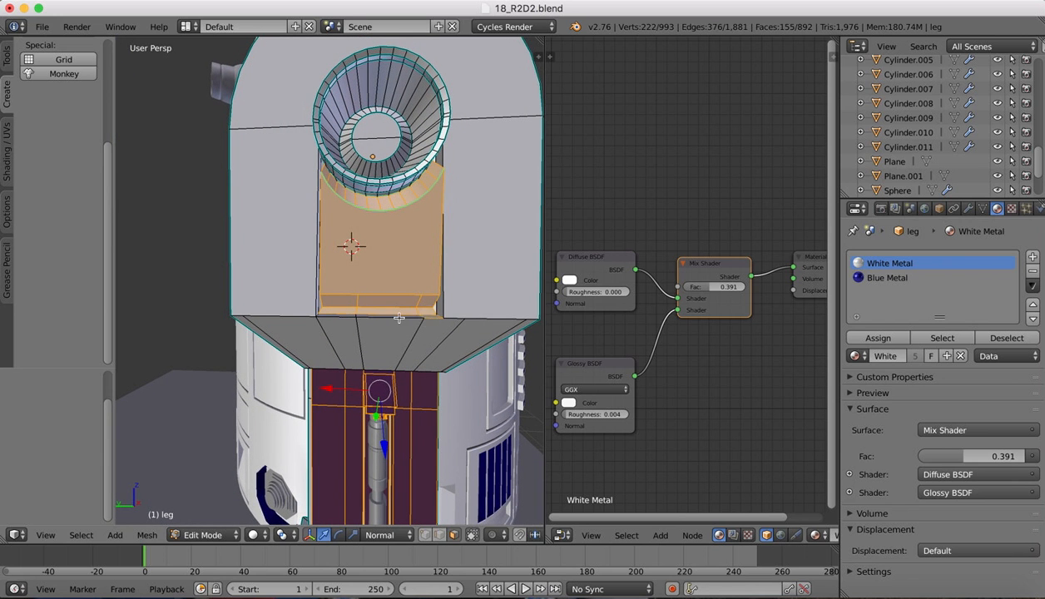
{"action": "right_click", "coordinate": [351, 319], "text": "shift"}
{"action": "right_click", "coordinate": [341, 313], "text": "shift"}
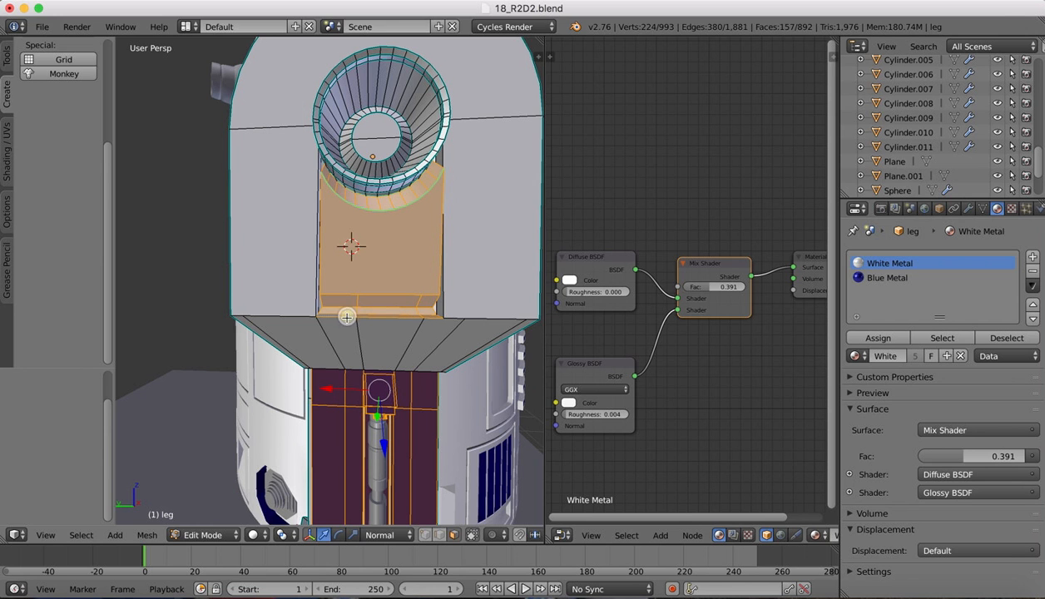
Add the five front faces of the tapered section between the recess and the piston panel to the selection
{"action": "right_click", "coordinate": [337, 326], "text": "shift"}
{"action": "right_click", "coordinate": [374, 333], "text": "shift"}
{"action": "right_click", "coordinate": [419, 337], "text": "shift"}
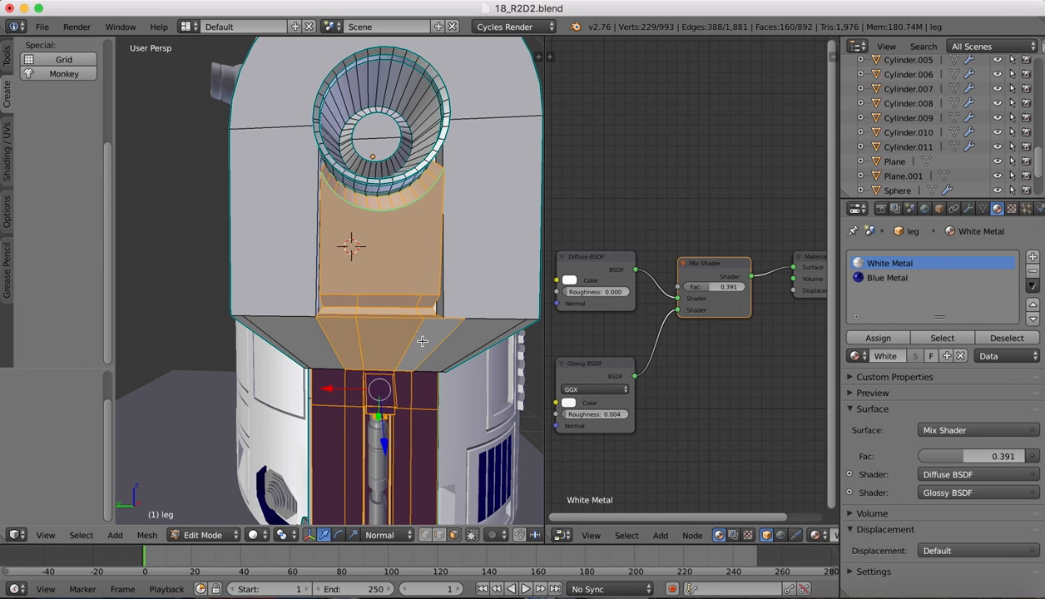
{"action": "scroll", "coordinate": [421, 341], "scroll_direction": "right", "scroll_amount": 10}
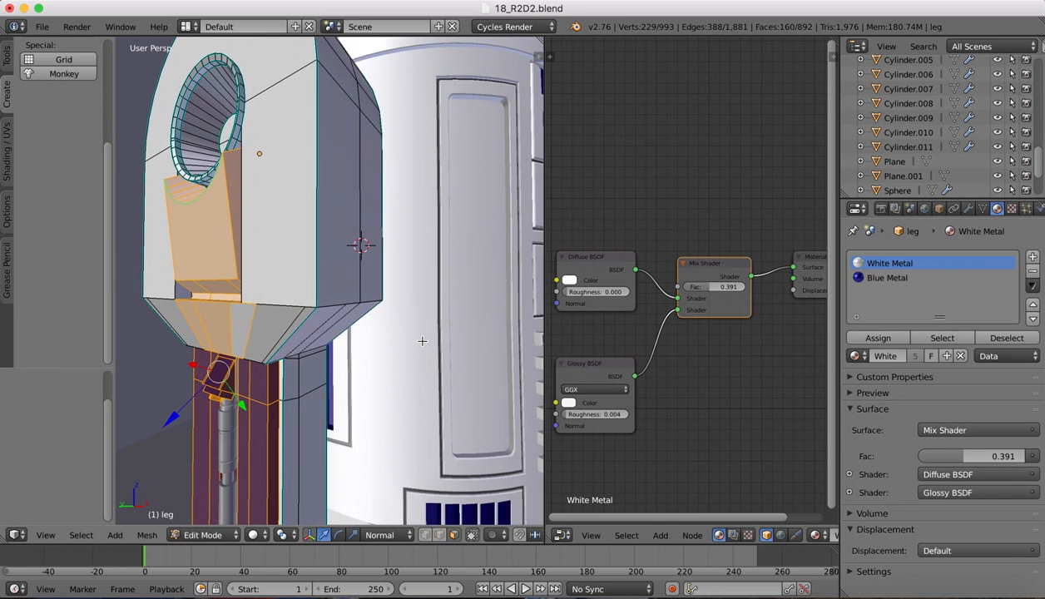
{"action": "right_click", "coordinate": [270, 323], "text": "shift"}
{"action": "scroll", "coordinate": [266, 324], "scroll_direction": "left", "scroll_amount": 10}
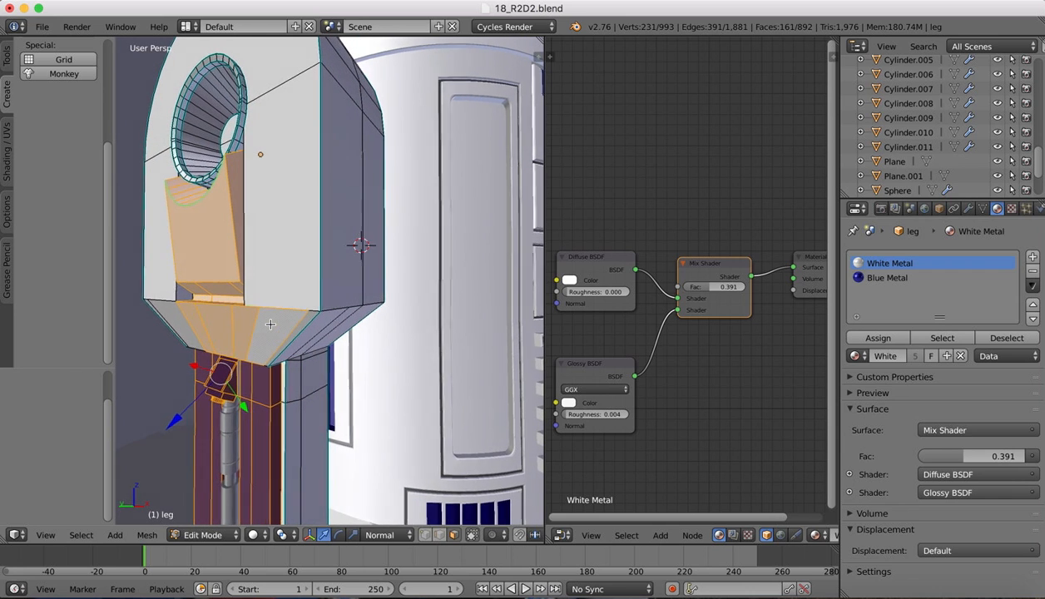
{"action": "right_click", "coordinate": [252, 323], "text": "shift"}
{"action": "scroll", "coordinate": [251, 324], "scroll_direction": "left", "scroll_amount": 10}
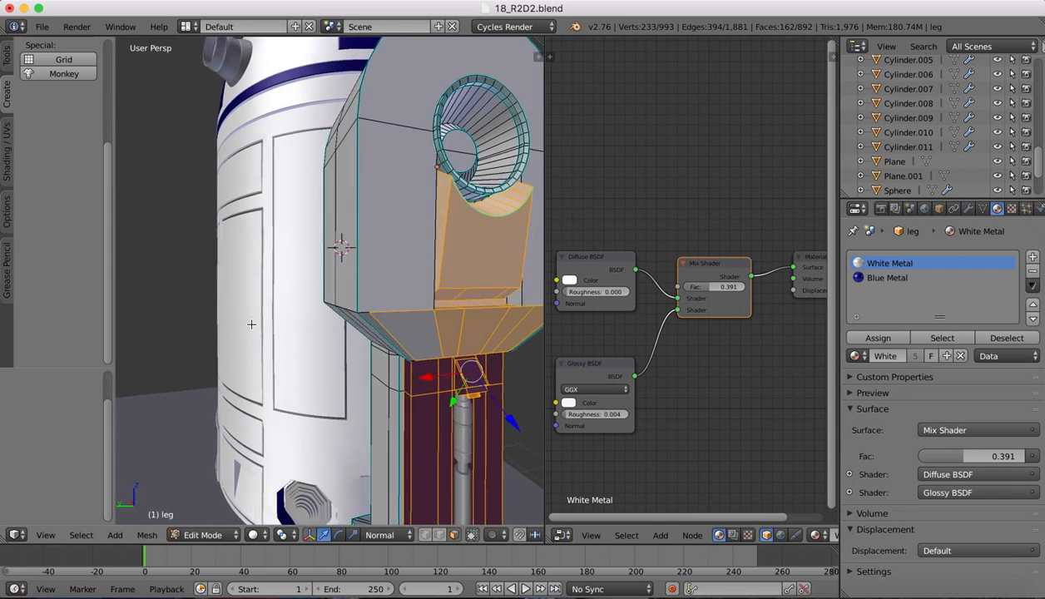
{"action": "scroll", "coordinate": [251, 324], "scroll_direction": "right", "scroll_amount": 20}
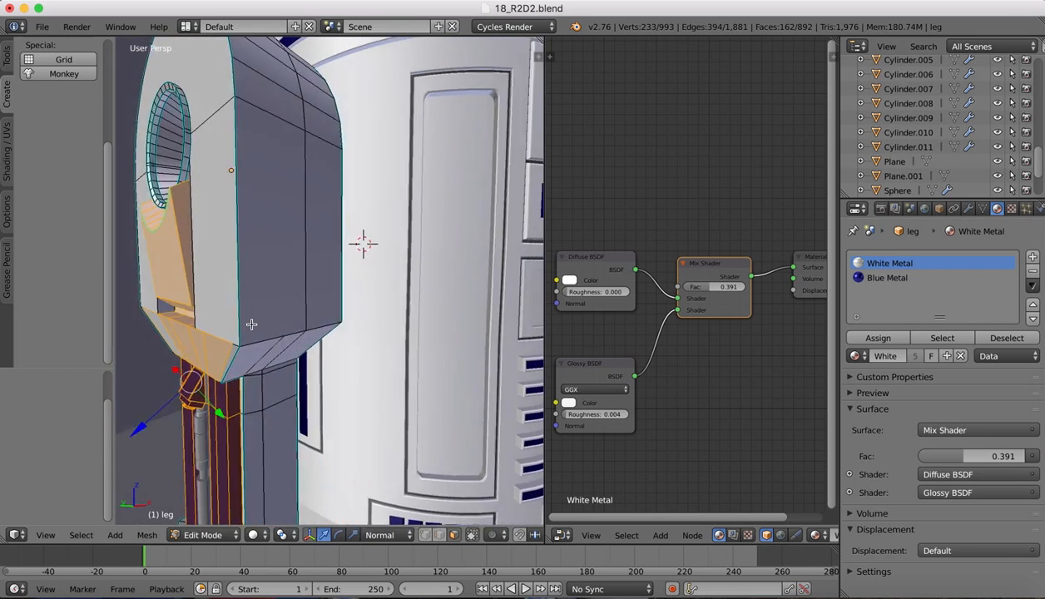
{"action": "scroll", "coordinate": [251, 324], "scroll_direction": "left", "scroll_amount": 10}
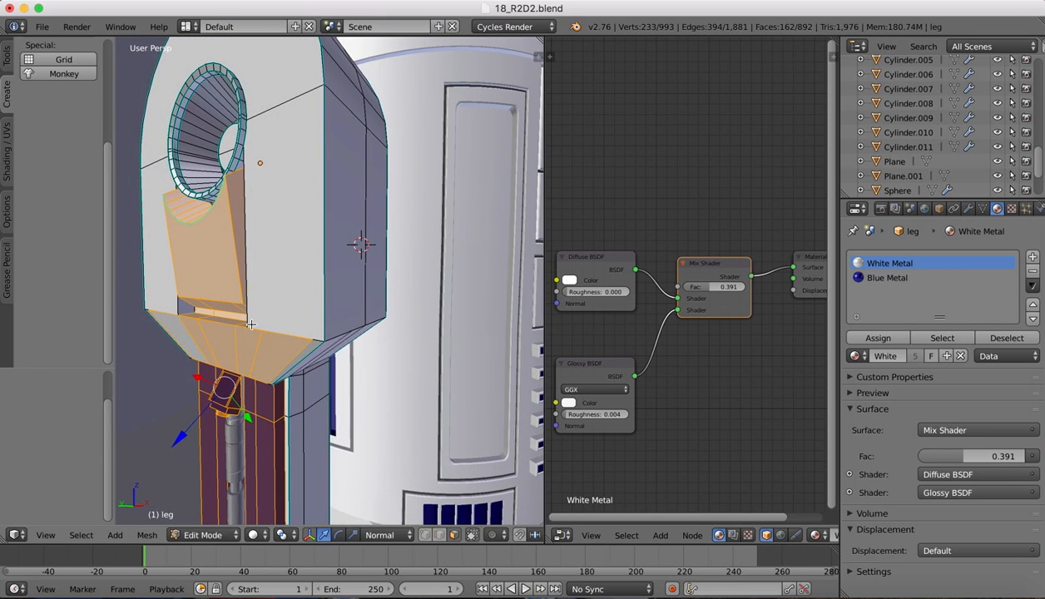
Assign the leg's Blue Metal material to the selected recess and taper faces
{"action": "left_click", "coordinate": [888, 278]}
{"action": "left_click", "coordinate": [878, 337]}
{"action": "scroll", "coordinate": [396, 271], "scroll_direction": "down", "scroll_amount": 3}
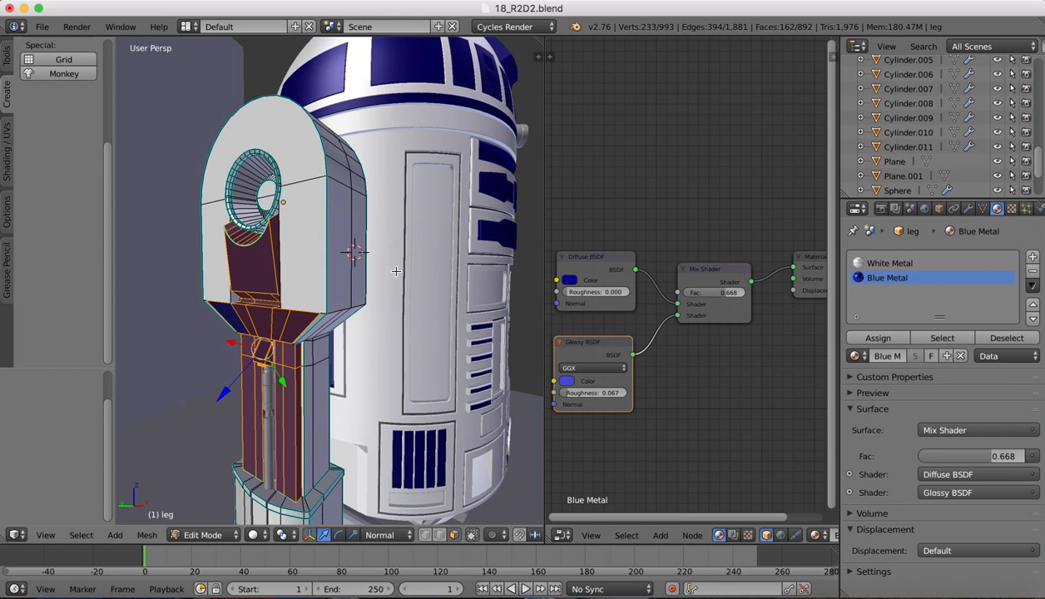
Preview the extended blue area in Rendered viewport shading, viewing the whole R2-D2 from the side and front
{"action": "left_click", "coordinate": [253, 535]}
{"action": "left_click", "coordinate": [280, 433]}
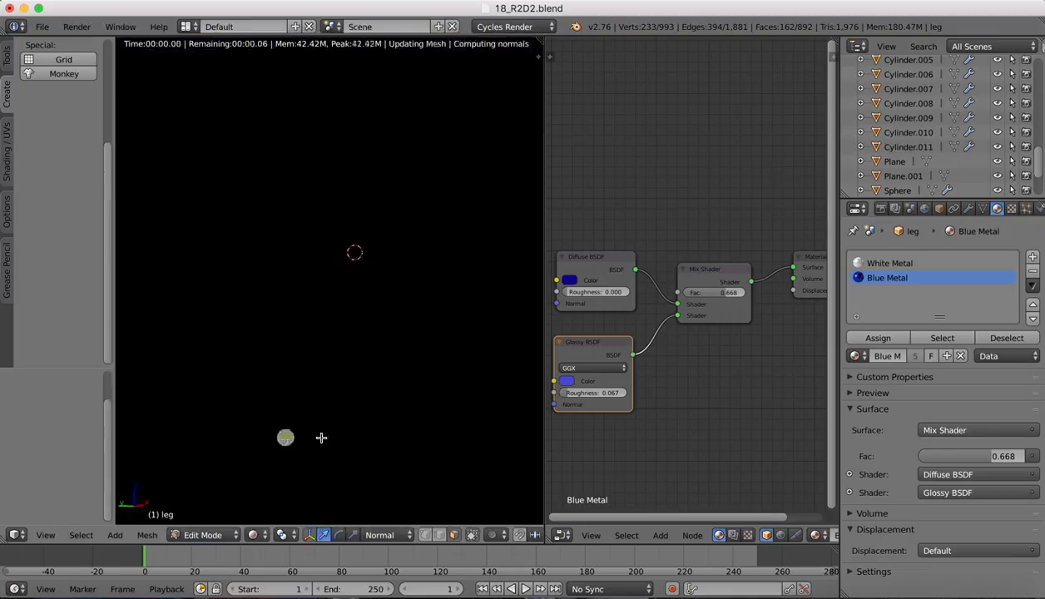
{"action": "scroll", "coordinate": [426, 202], "scroll_direction": "down", "scroll_amount": 4}
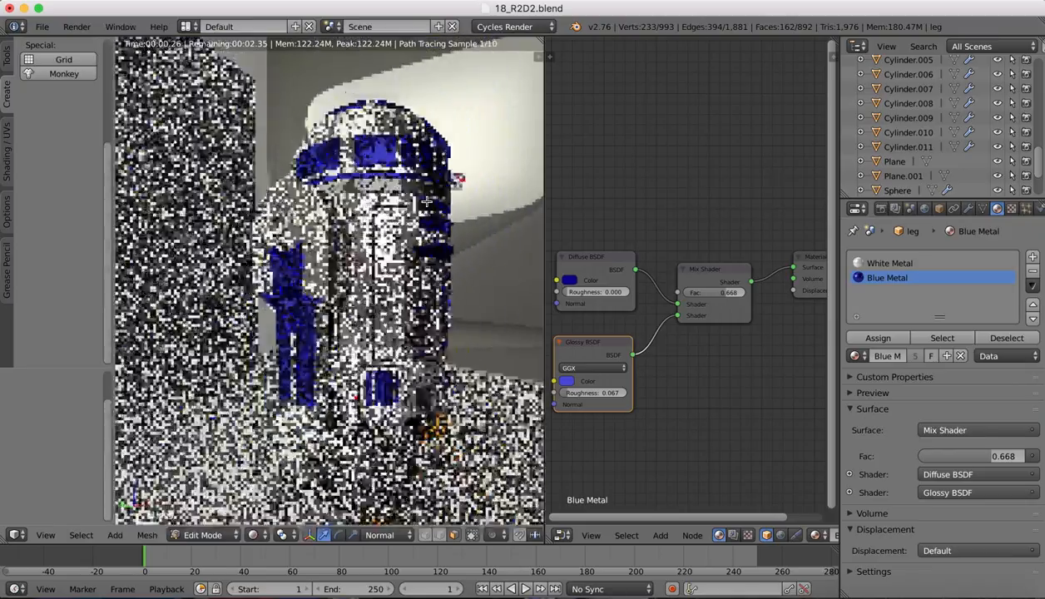
{"action": "scroll", "coordinate": [426, 202], "scroll_direction": "right", "scroll_amount": 10}
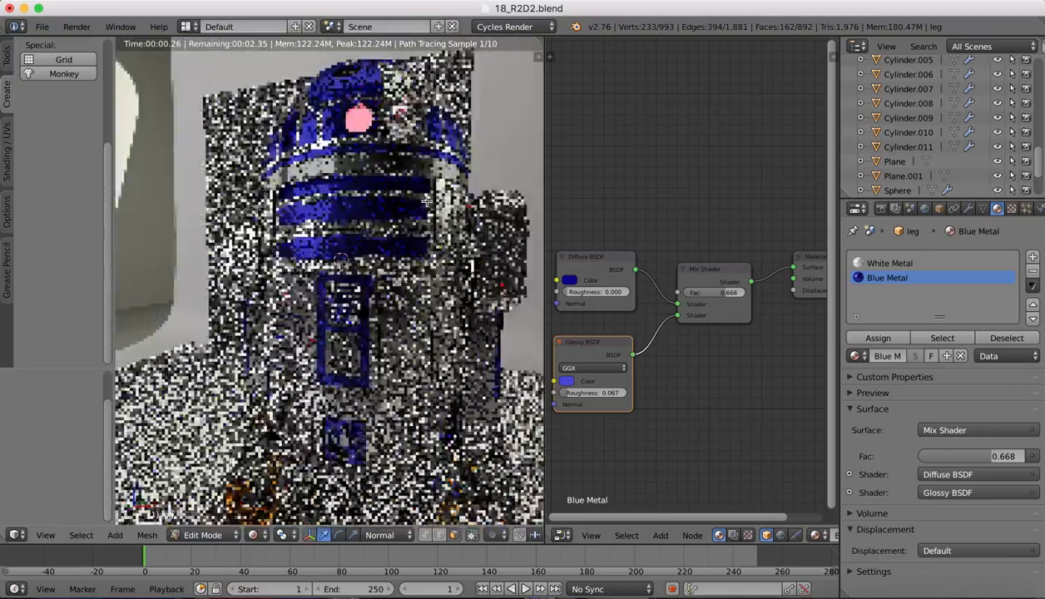
{"action": "scroll", "coordinate": [426, 202], "scroll_direction": "down", "scroll_amount": 5}
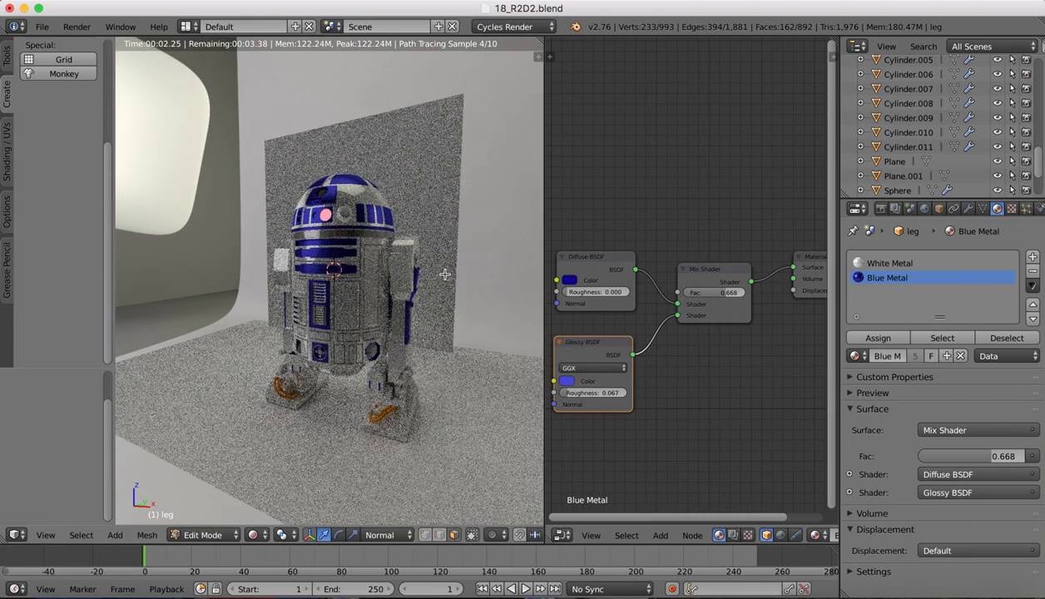
Return the leg to Object Mode and set the viewport shading to Solid
{"action": "key", "text": "Tab"}
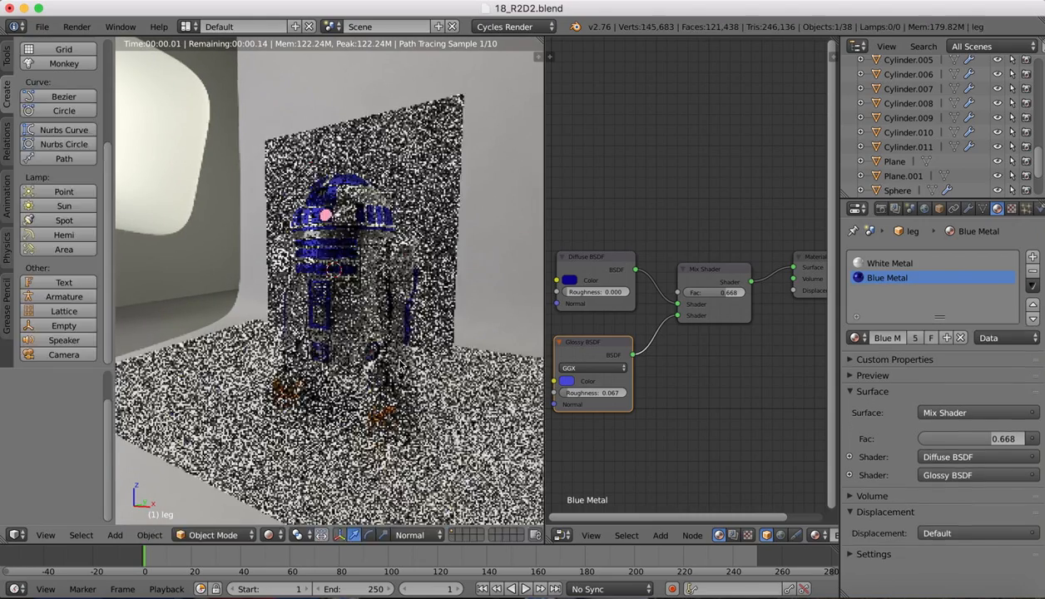
{"action": "left_click", "coordinate": [275, 536]}
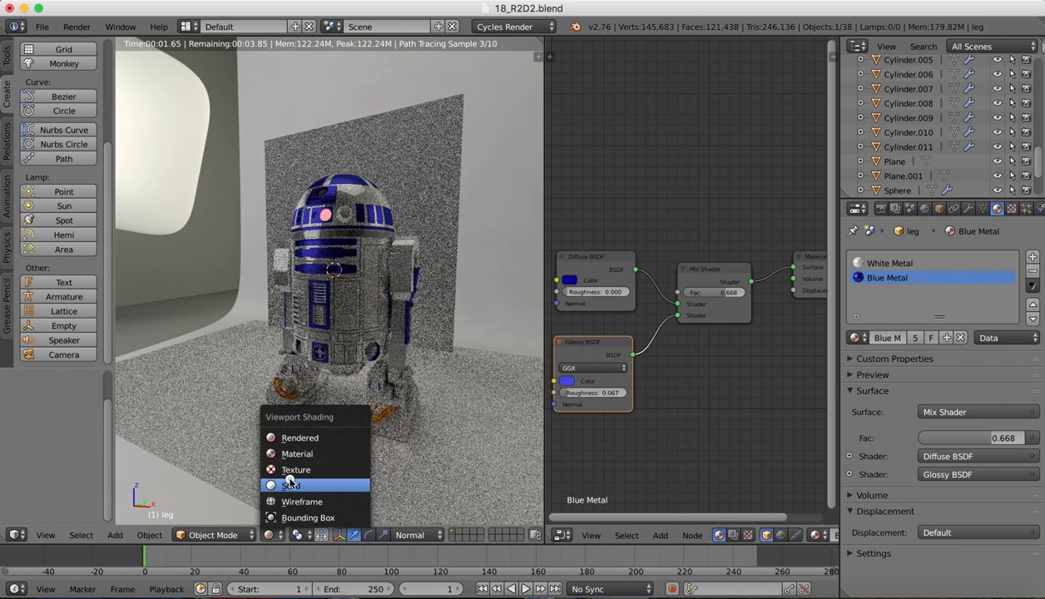
{"action": "left_click", "coordinate": [290, 481]}
Open the horizontal pin cylinder at the leg's ankle in Edit Mode and select all its faces
{"action": "scroll", "coordinate": [333, 236], "scroll_direction": "left", "scroll_amount": 10}
{"action": "scroll", "coordinate": [333, 240], "scroll_direction": "left", "scroll_amount": 3}
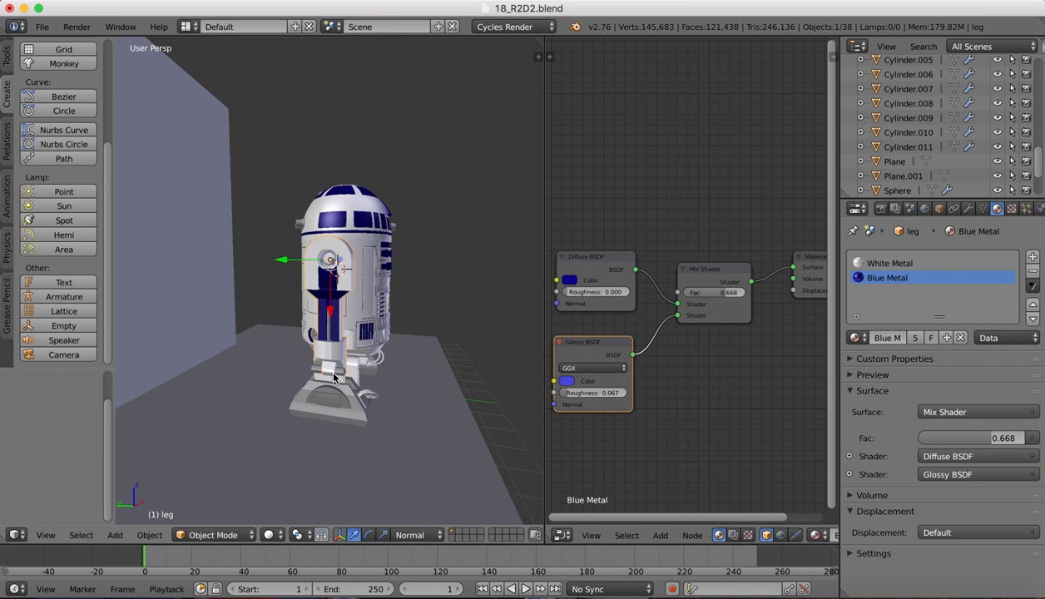
{"action": "scroll", "coordinate": [326, 299], "scroll_direction": "up", "scroll_amount": 6}
{"action": "scroll", "coordinate": [325, 306], "scroll_direction": "down", "scroll_amount": 8, "text": "shift"}
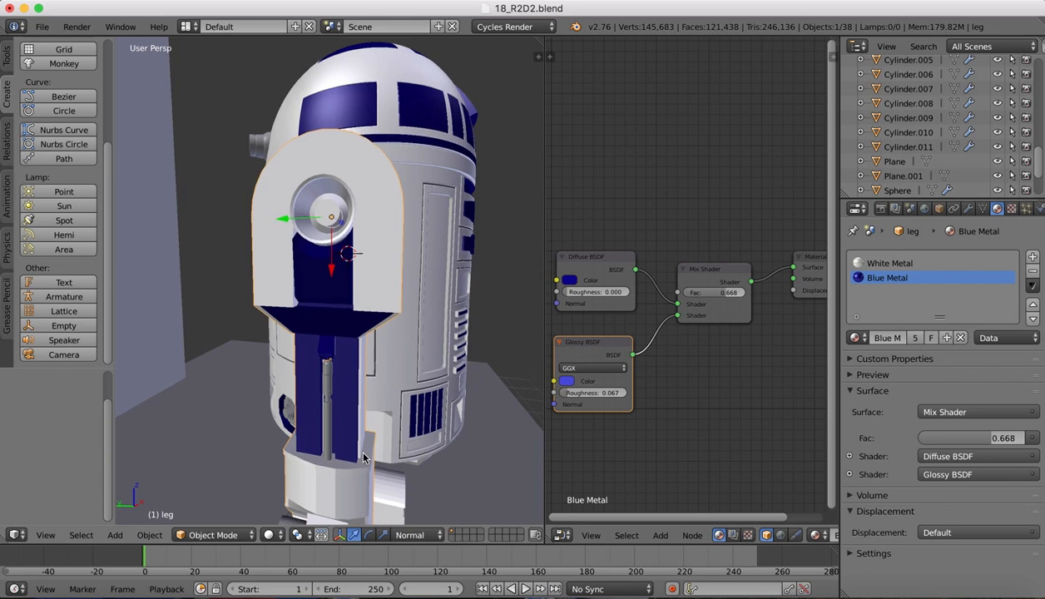
{"action": "right_click", "coordinate": [361, 401]}
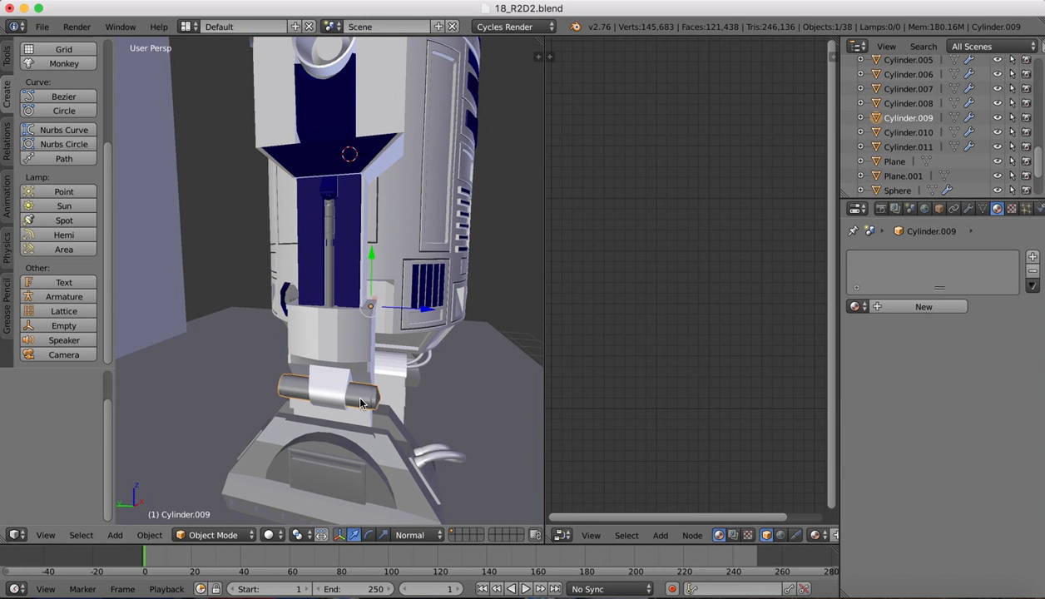
{"action": "key", "text": "Tab"}
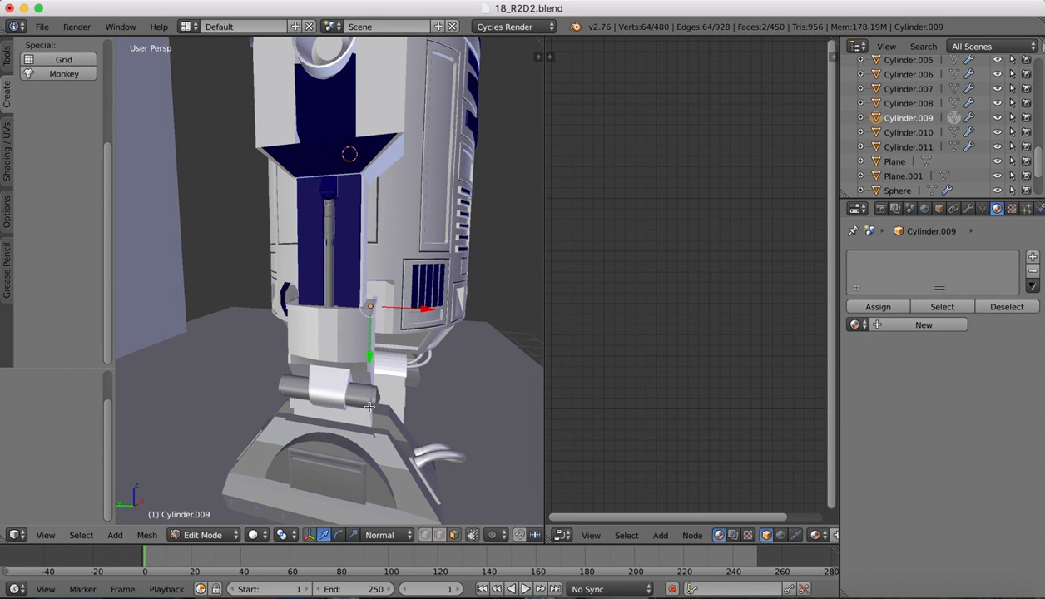
{"action": "scroll", "coordinate": [363, 396], "scroll_direction": "right", "scroll_amount": 10}
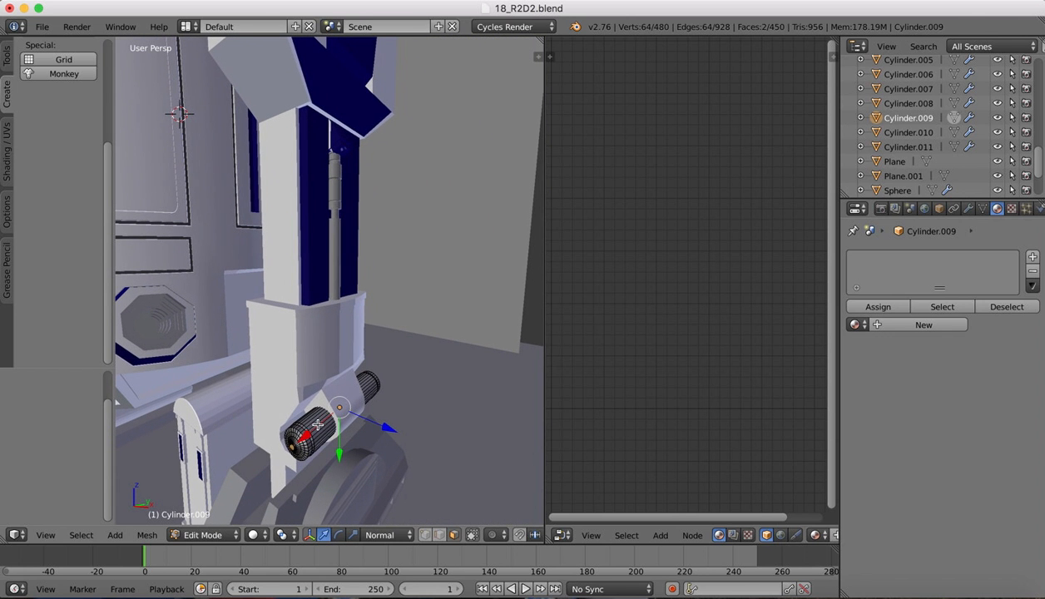
{"action": "key", "text": "a"}
{"action": "key", "text": "a"}
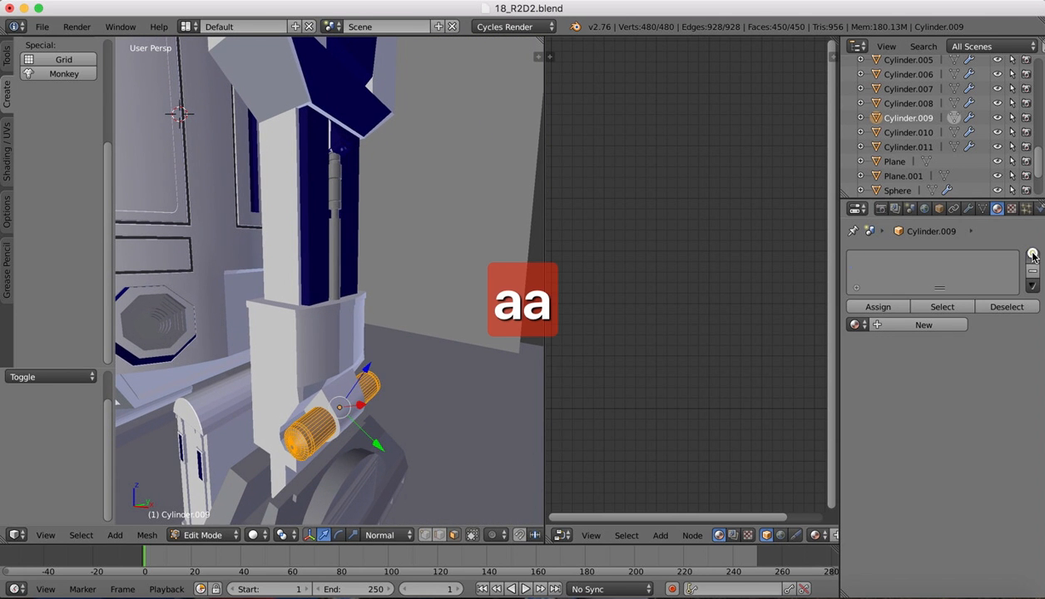
Add a material slot with Chrome to the ankle pin and assign it to all its faces
{"action": "left_click", "coordinate": [1033, 256]}
{"action": "left_click", "coordinate": [855, 324]}
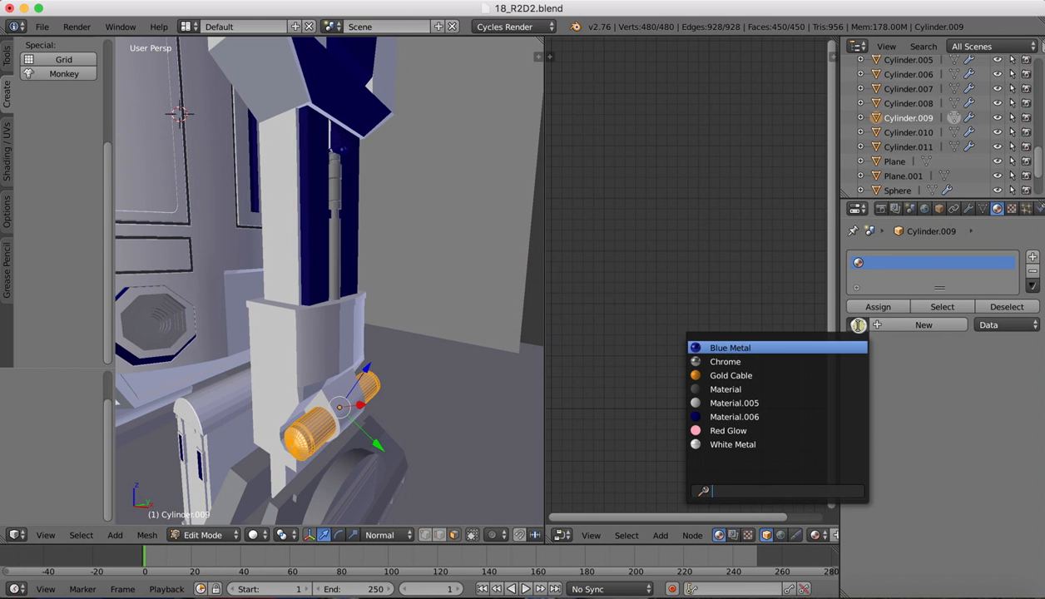
{"action": "left_click", "coordinate": [766, 363]}
{"action": "left_click", "coordinate": [861, 307]}
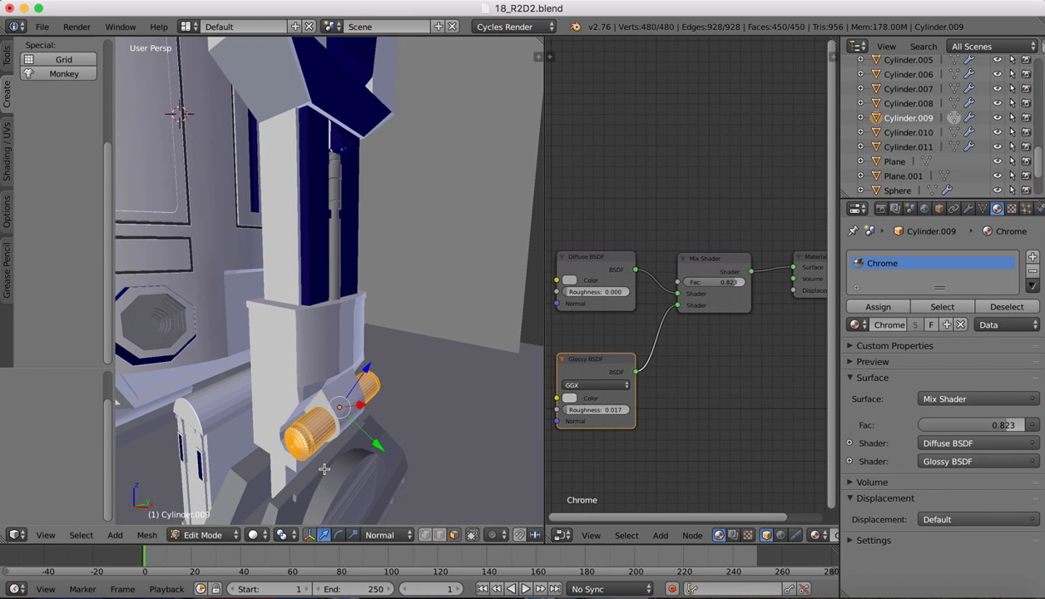
Select the narrow face rings just behind the tapered tips at both ends of the ankle pin
{"action": "scroll", "coordinate": [283, 477], "scroll_direction": "up", "scroll_amount": 4}
{"action": "scroll", "coordinate": [283, 478], "scroll_direction": "down", "scroll_amount": 5, "text": "shift"}
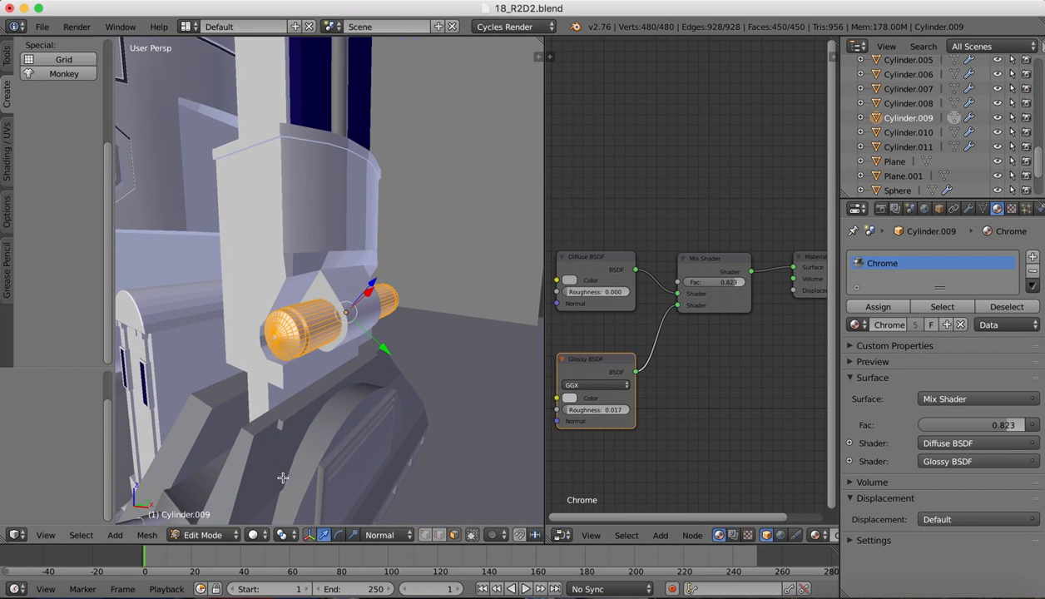
{"action": "scroll", "coordinate": [285, 354], "scroll_direction": "up", "scroll_amount": 4}
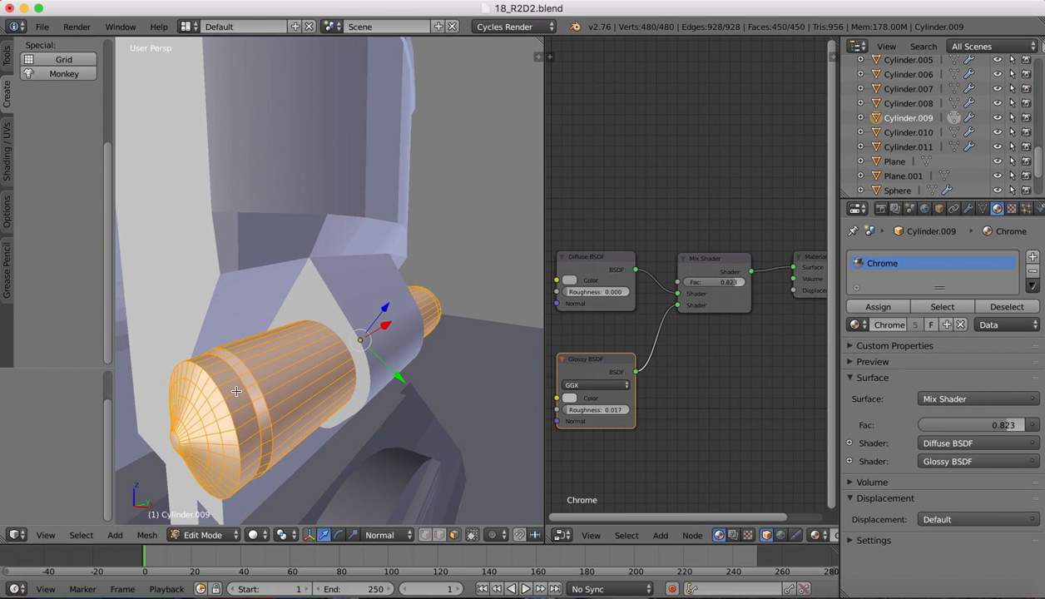
{"action": "right_click", "coordinate": [233, 389]}
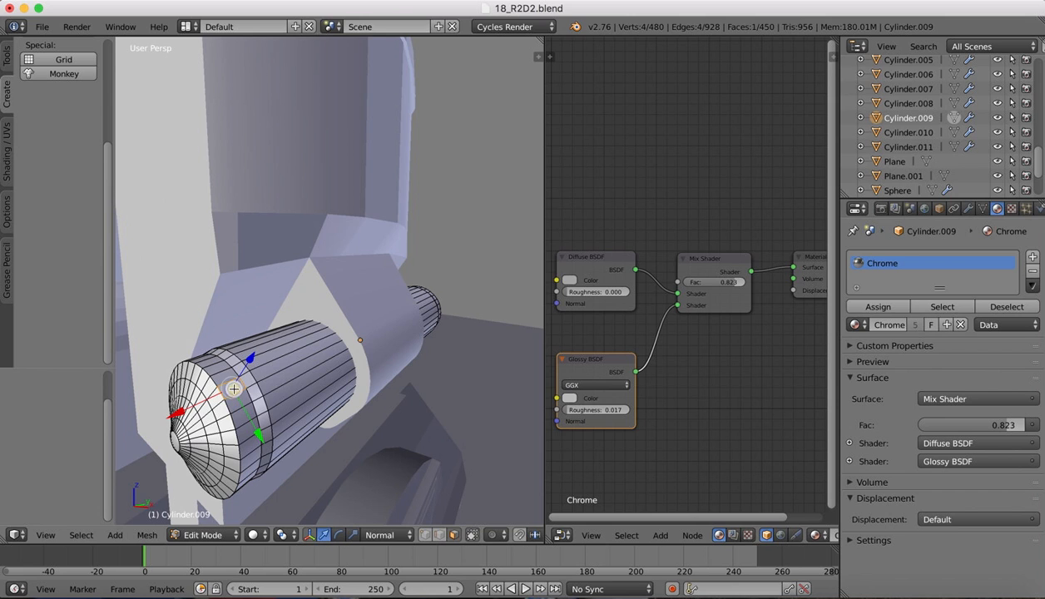
{"action": "right_click", "coordinate": [250, 405], "text": "alt"}
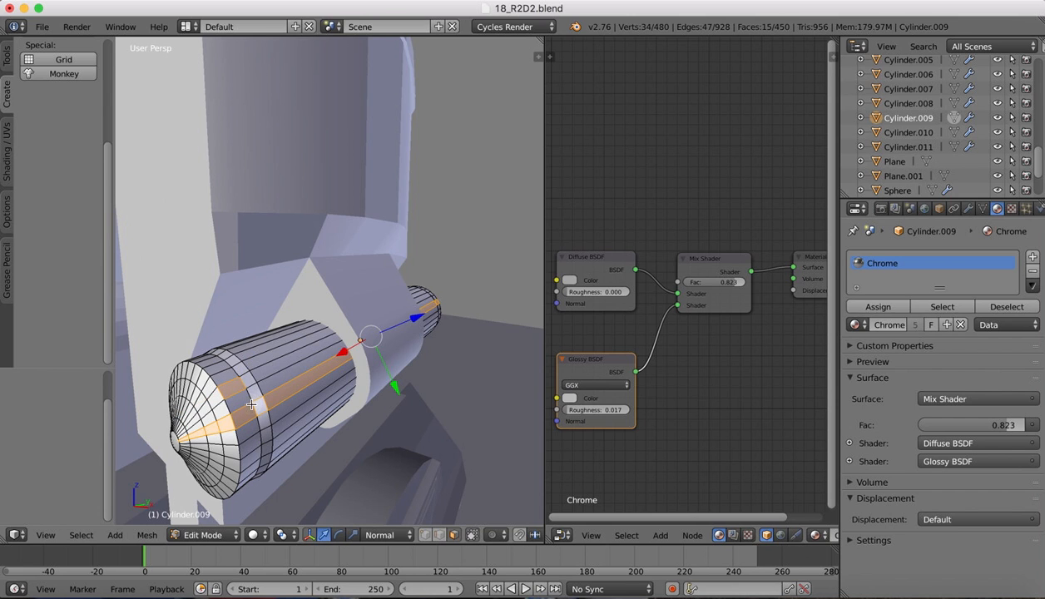
{"action": "right_click", "coordinate": [234, 386]}
{"action": "right_click", "coordinate": [233, 404], "text": "alt"}
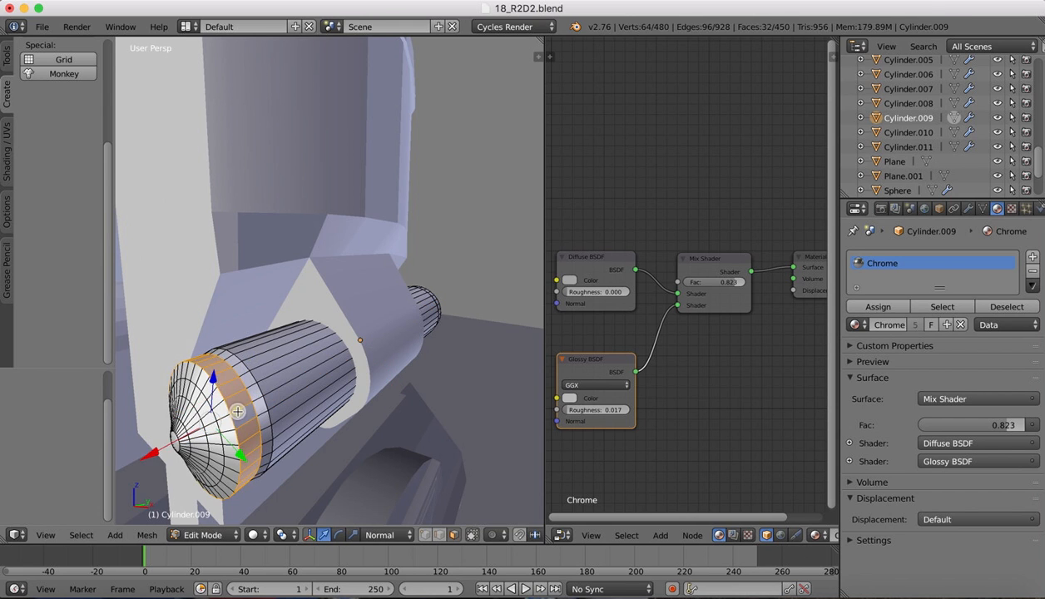
{"action": "scroll", "coordinate": [237, 410], "scroll_direction": "right", "scroll_amount": 10}
{"action": "scroll", "coordinate": [237, 411], "scroll_direction": "right", "scroll_amount": 5}
{"action": "right_click", "coordinate": [201, 324], "text": "alt+shift"}
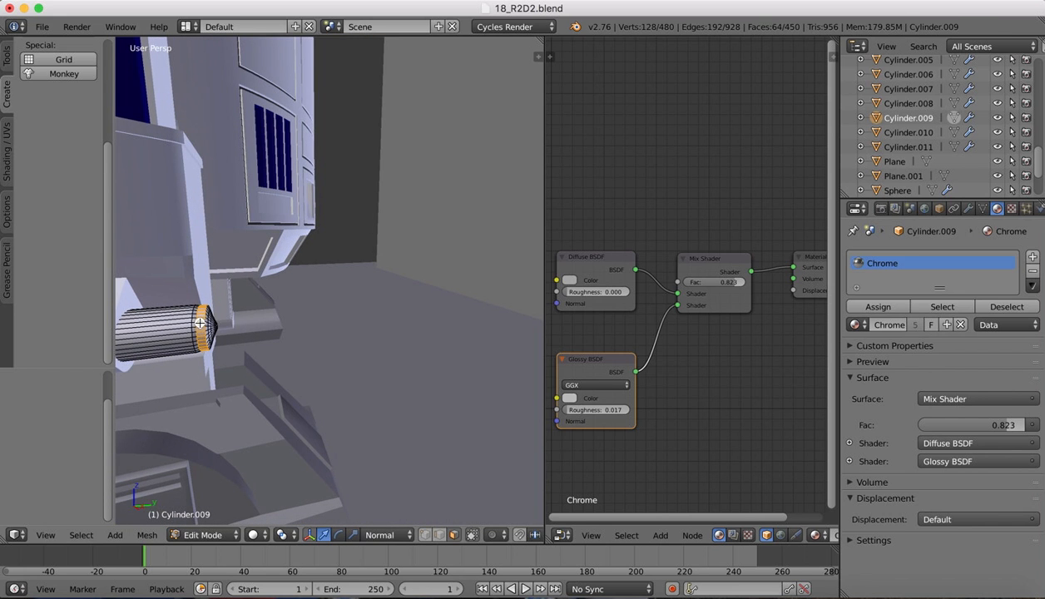
Add a second material slot with White Metal to the ankle pin and assign it to the selected rings
{"action": "left_click", "coordinate": [1032, 258]}
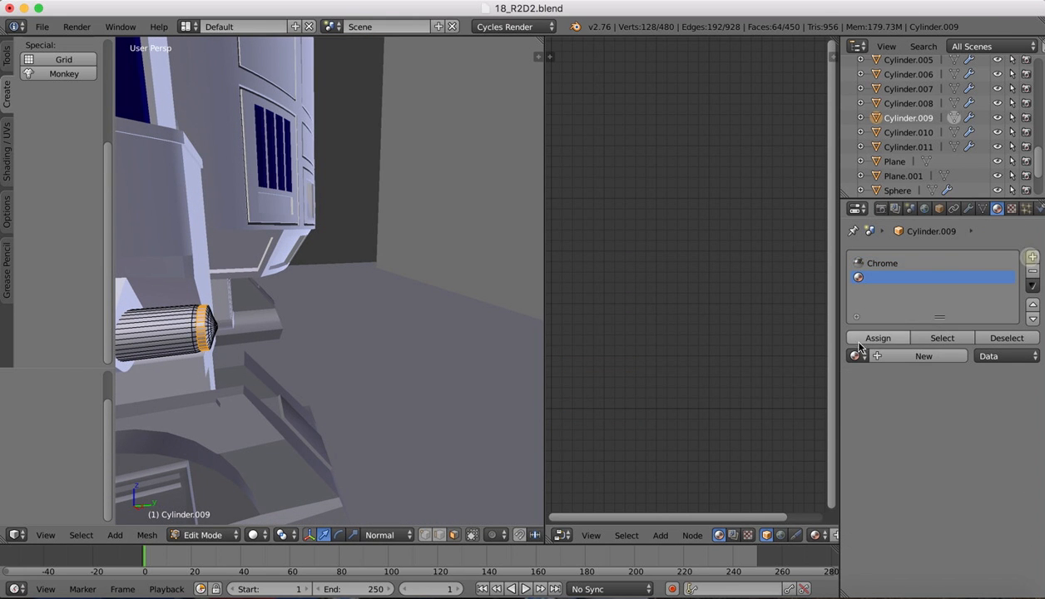
{"action": "left_click", "coordinate": [857, 355]}
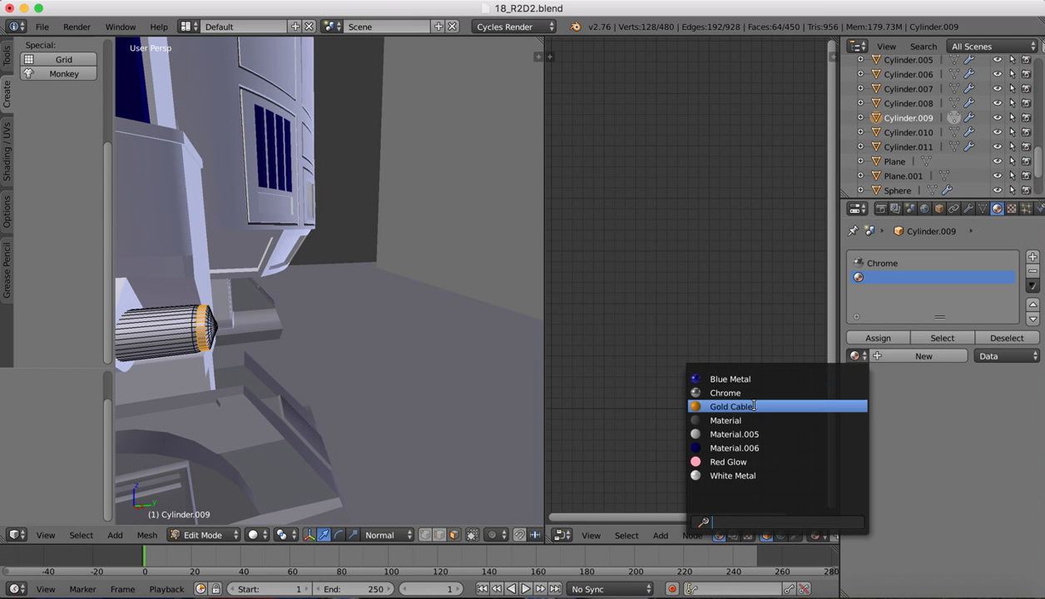
{"action": "left_click", "coordinate": [727, 477]}
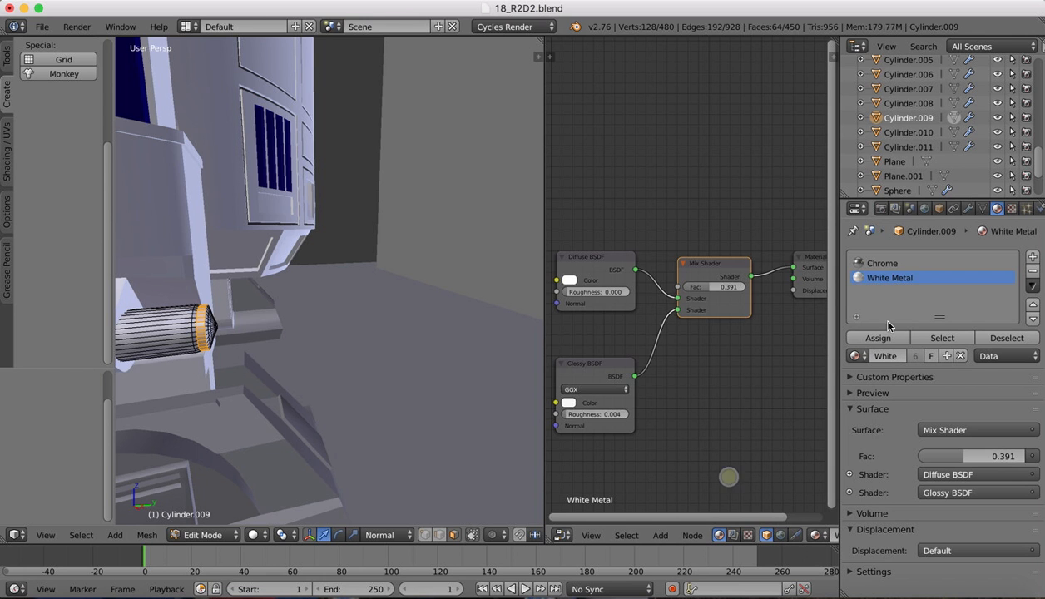
{"action": "left_click", "coordinate": [880, 337]}
Preview the ankle pin's materials on the whole R2-D2 in Rendered viewport shading
{"action": "scroll", "coordinate": [489, 265], "scroll_direction": "down", "scroll_amount": 3}
{"action": "scroll", "coordinate": [489, 265], "scroll_direction": "up", "scroll_amount": 5}
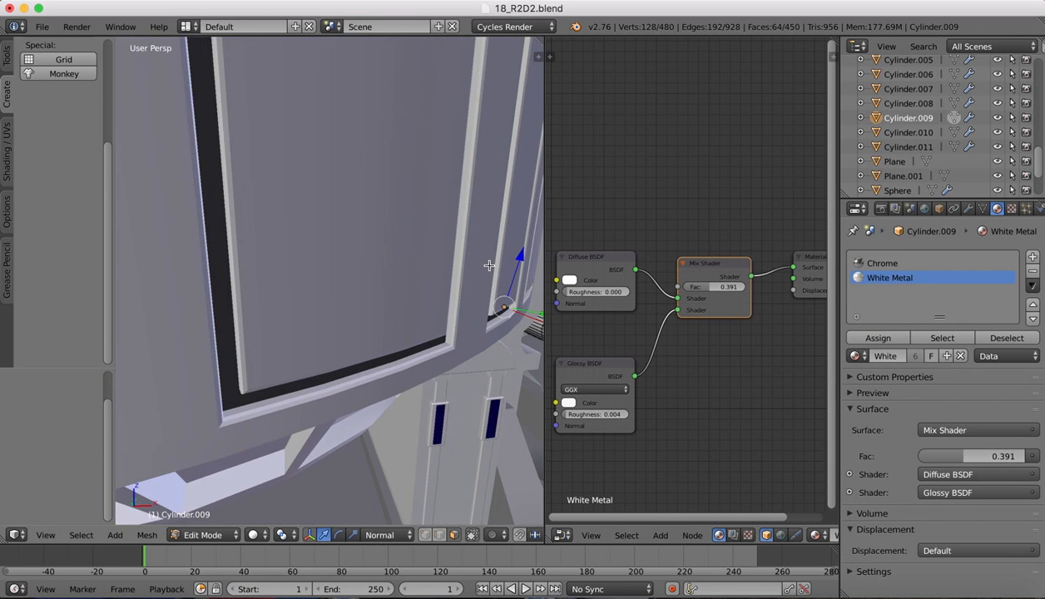
{"action": "scroll", "coordinate": [489, 265], "scroll_direction": "down", "scroll_amount": 6}
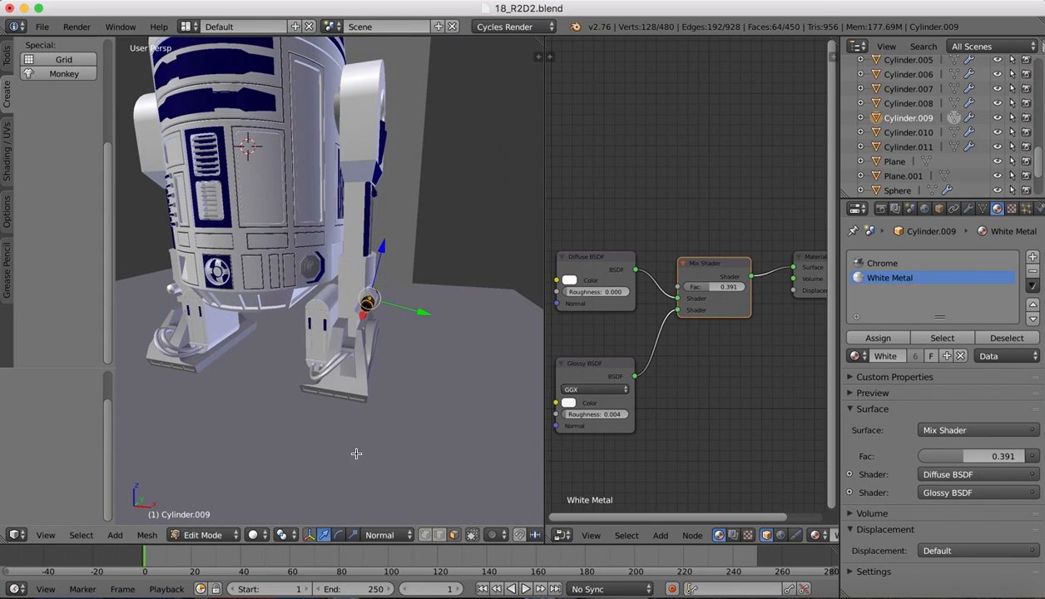
{"action": "left_click", "coordinate": [253, 534]}
{"action": "left_click", "coordinate": [275, 435]}
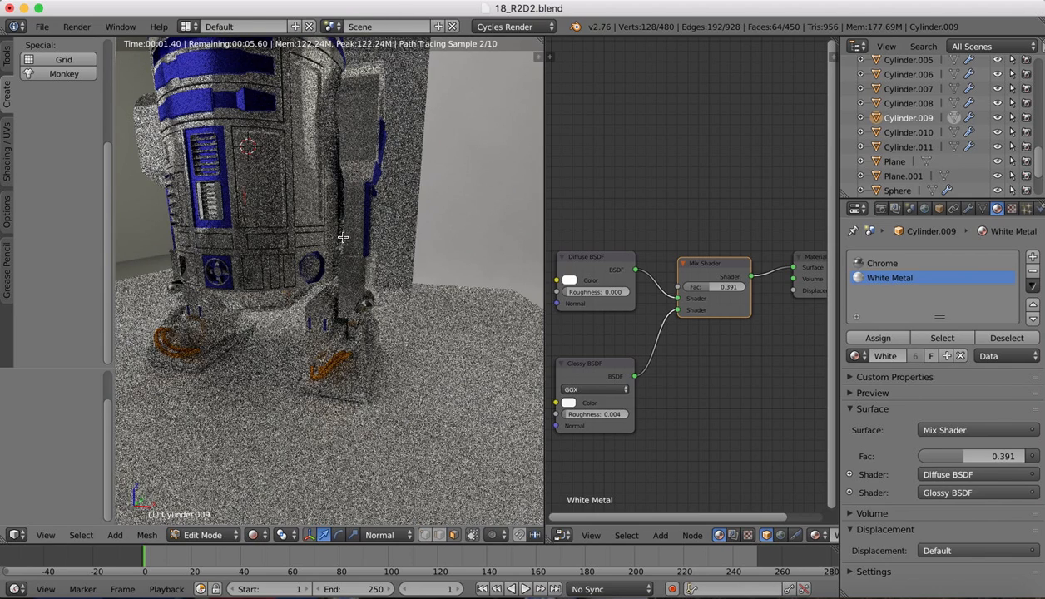
{"action": "scroll", "coordinate": [343, 237], "scroll_direction": "down", "scroll_amount": 6}
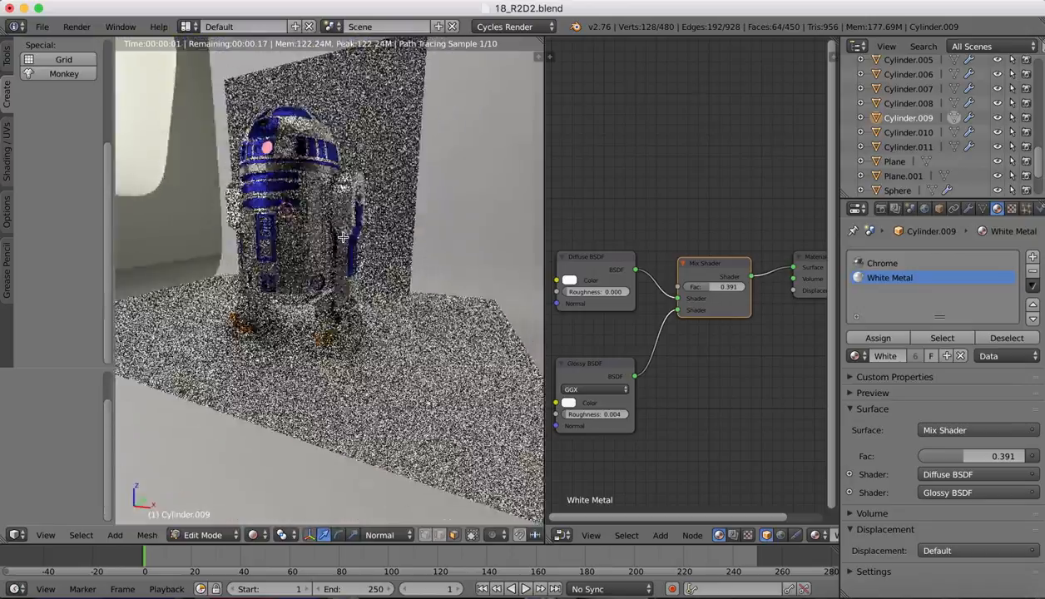
Inspect the rendered R2-D2 from the front and at an angle, and through the scene camera
{"action": "middle_click_drag", "start_coordinate": [343, 237], "coordinate": [310, 166]}
{"action": "scroll", "coordinate": [312, 167], "scroll_direction": "up", "scroll_amount": 4}
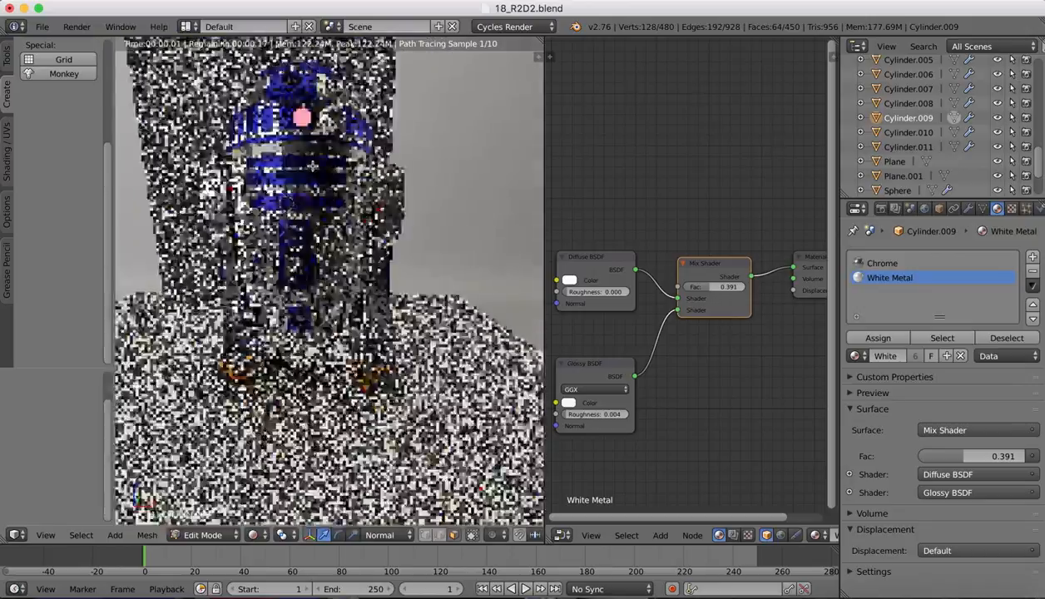
{"action": "scroll", "coordinate": [312, 167], "scroll_direction": "up", "scroll_amount": 5}
{"action": "scroll", "coordinate": [312, 166], "scroll_direction": "right", "scroll_amount": 5}
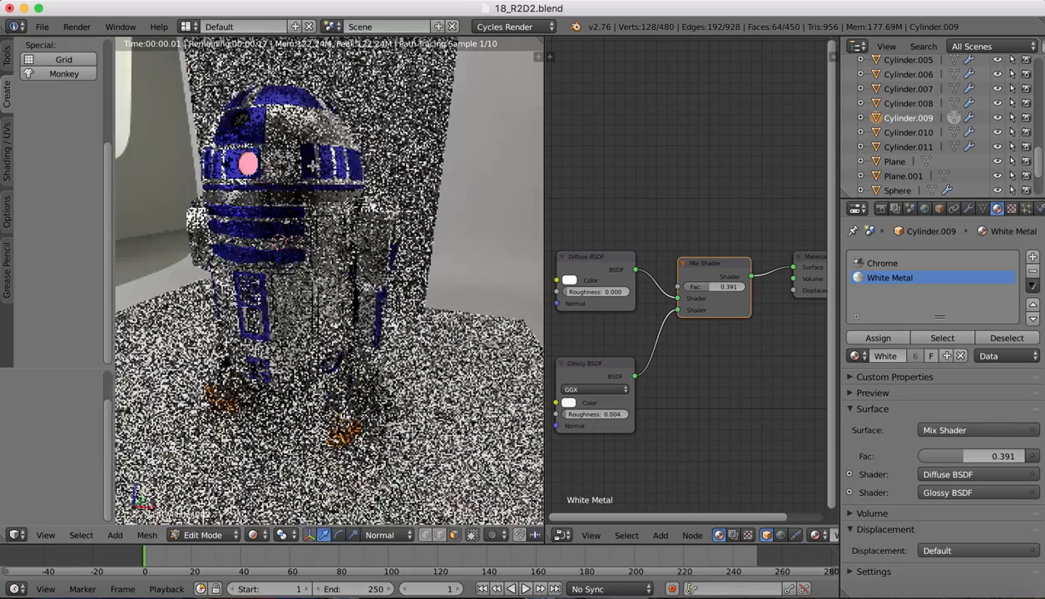
{"action": "middle_click_drag", "start_coordinate": [313, 167], "coordinate": [433, 218]}
{"action": "scroll", "coordinate": [432, 218], "scroll_direction": "up", "scroll_amount": 2}
{"action": "scroll", "coordinate": [341, 219], "scroll_direction": "down", "scroll_amount": 3}
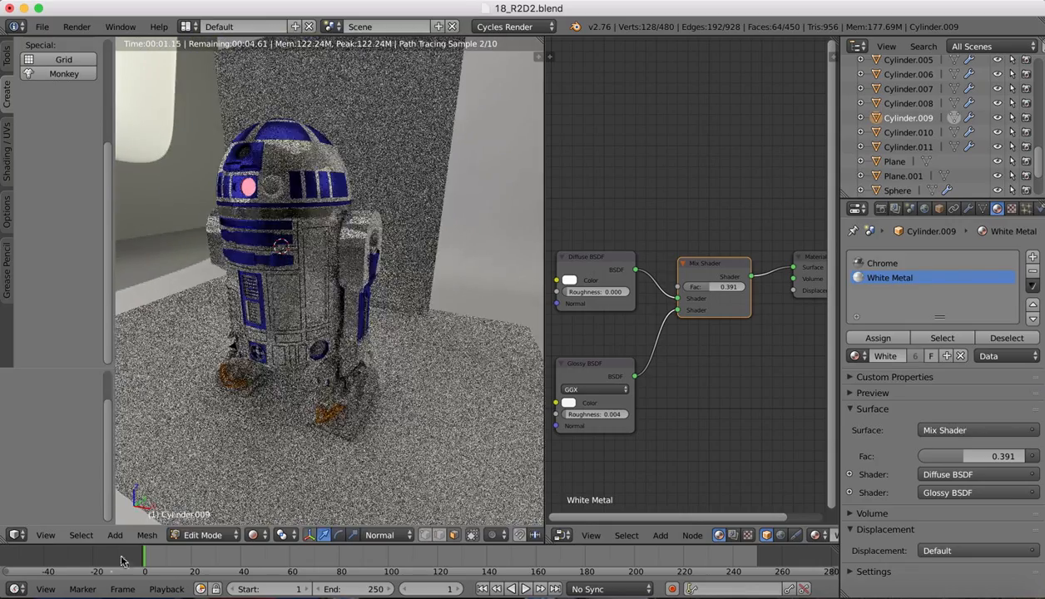
{"action": "left_click", "coordinate": [46, 535]}
{"action": "left_click", "coordinate": [69, 481]}
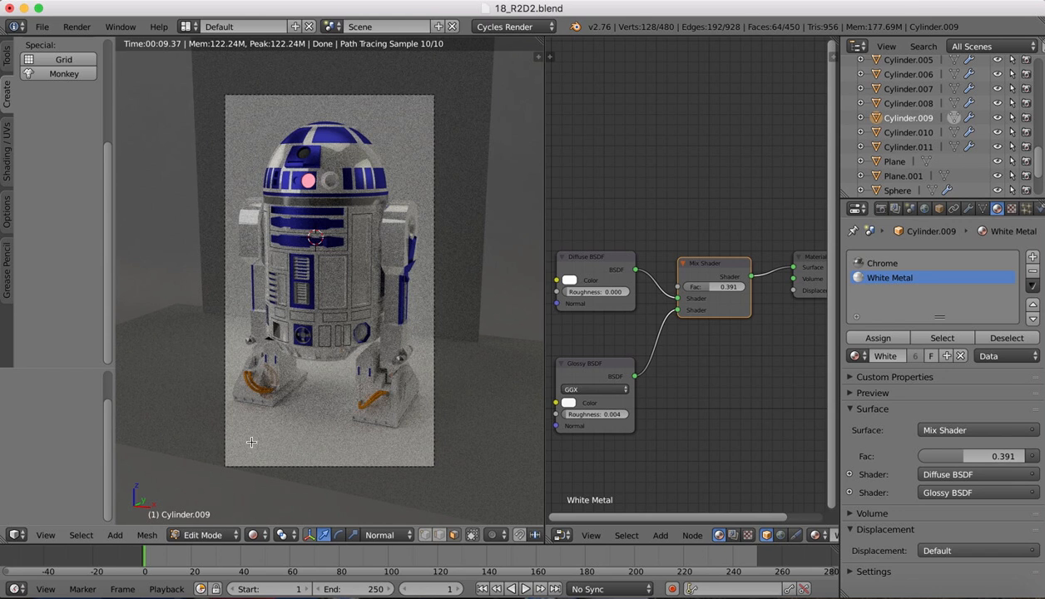
Return the ankle pin to Object Mode, set the viewport shading to Solid and leave the camera view
{"action": "key", "text": "Tab"}
{"action": "left_click", "coordinate": [213, 535]}
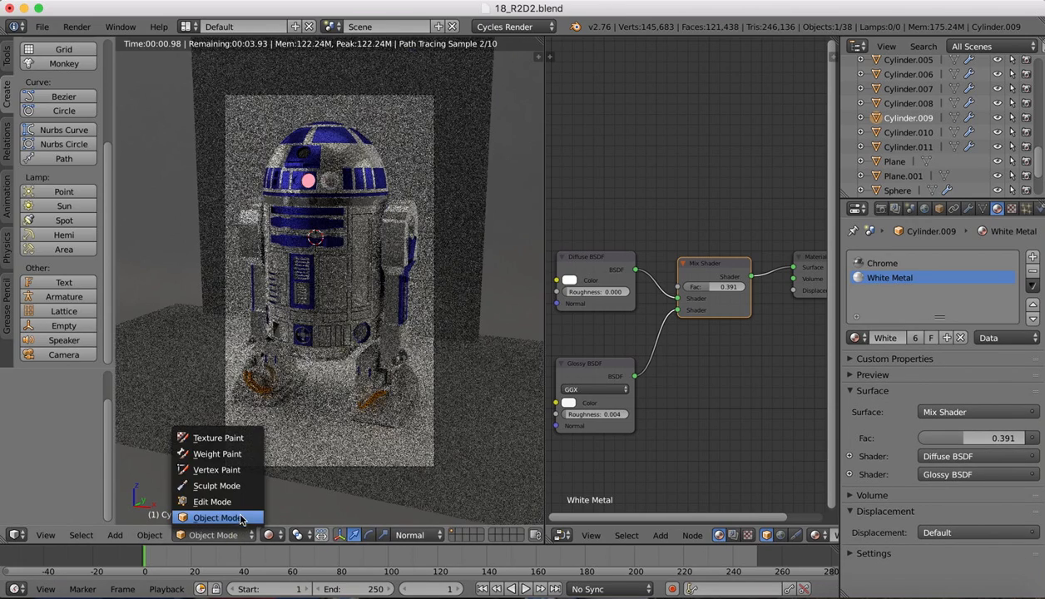
{"action": "left_click", "coordinate": [270, 535]}
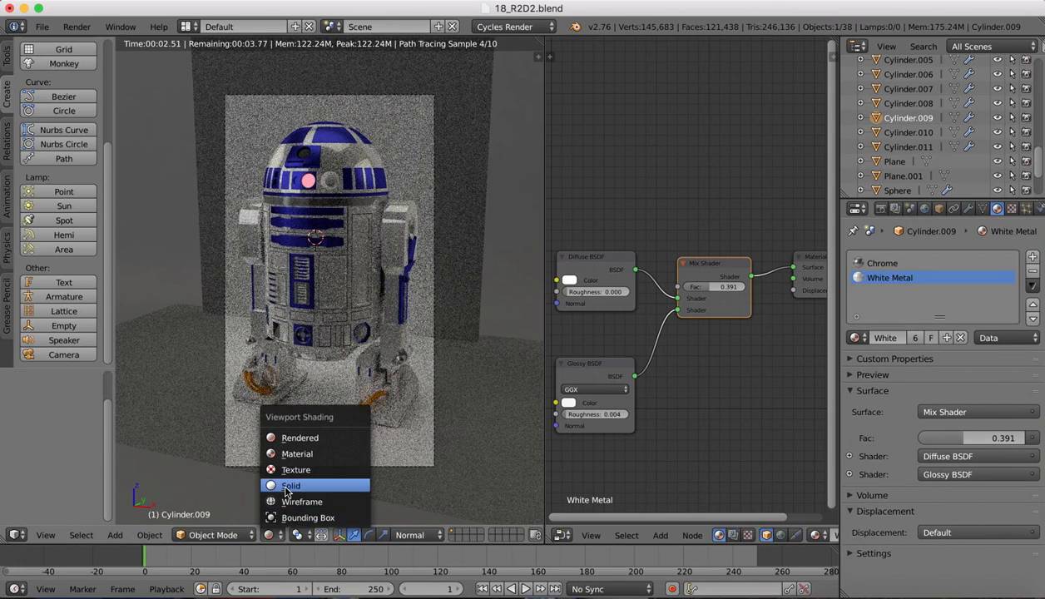
{"action": "left_click", "coordinate": [287, 482]}
{"action": "key", "text": "KP_0"}
{"action": "key", "text": "Tab"}
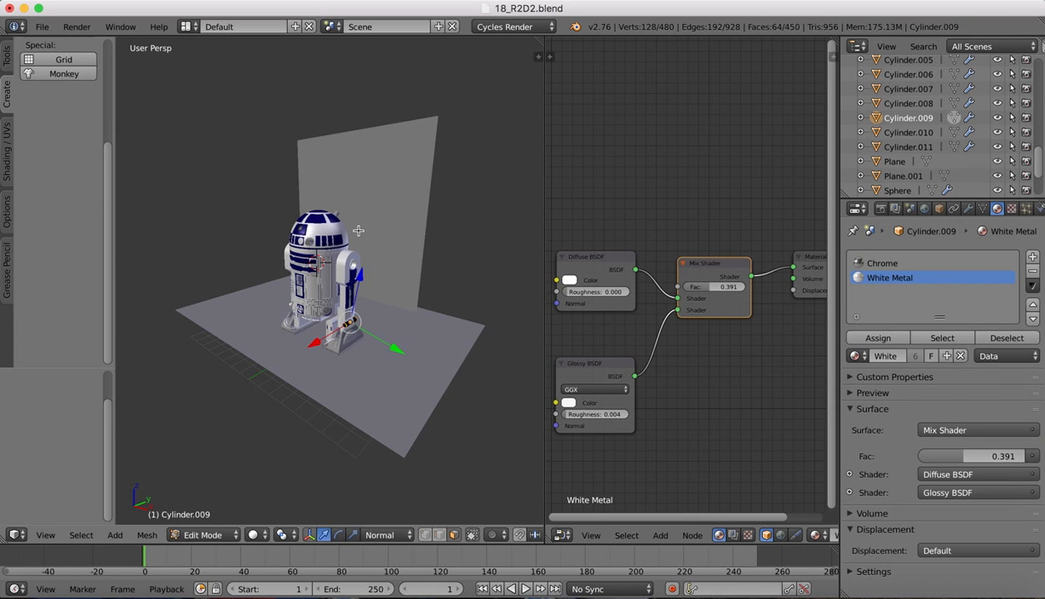
{"action": "key", "text": "Tab"}
Open the R2-D2's leg in Edit Mode and bring its outer side with the round shoulder recess into view
{"action": "right_click", "coordinate": [350, 256]}
{"action": "key", "text": "Tab"}
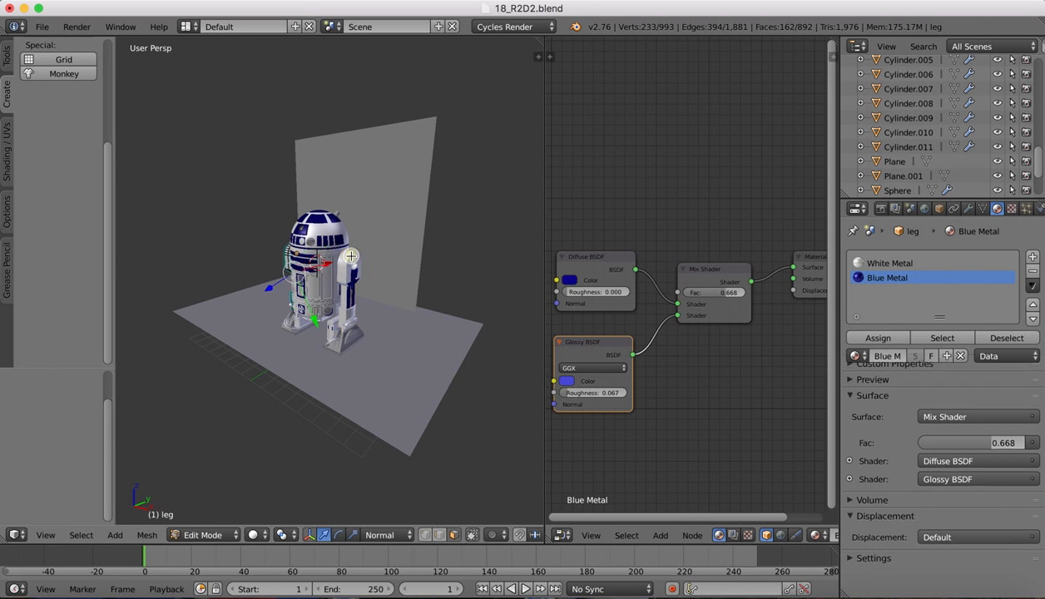
{"action": "scroll", "coordinate": [351, 257], "scroll_direction": "left", "scroll_amount": 10}
{"action": "scroll", "coordinate": [306, 262], "scroll_direction": "up", "scroll_amount": 10}
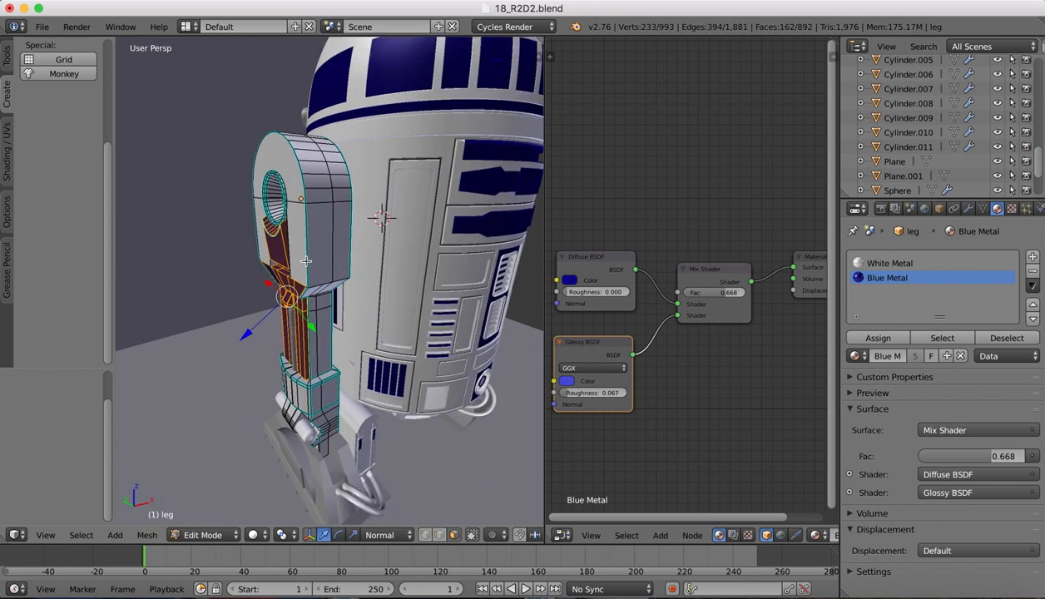
{"action": "scroll", "coordinate": [306, 261], "scroll_direction": "up", "scroll_amount": 10, "text": "shift"}
{"action": "scroll", "coordinate": [306, 261], "scroll_direction": "left", "scroll_amount": 10}
{"action": "scroll", "coordinate": [306, 261], "scroll_direction": "right", "scroll_amount": 10}
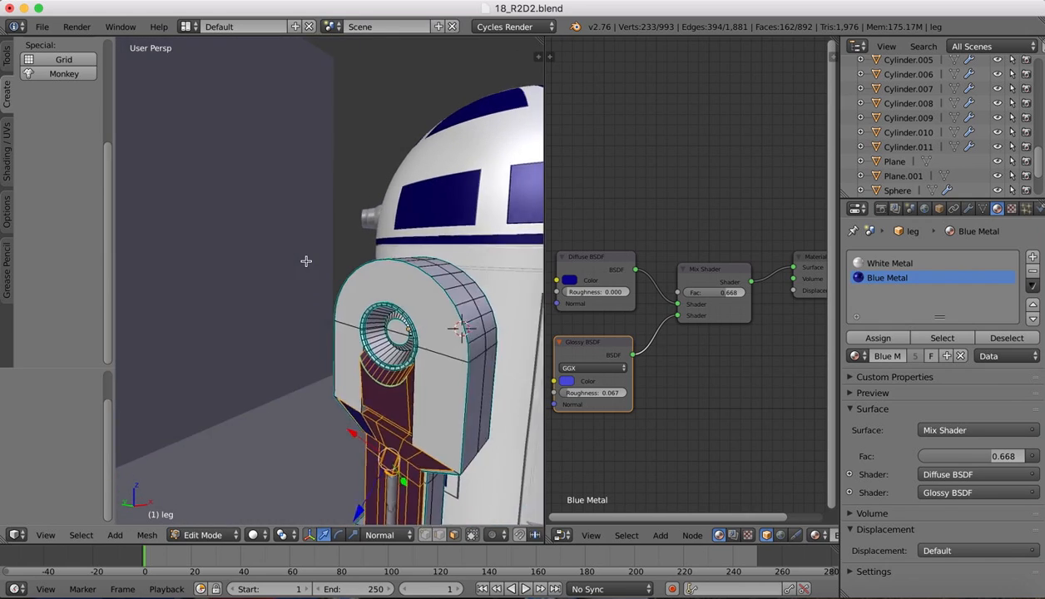
{"action": "scroll", "coordinate": [306, 261], "scroll_direction": "left", "scroll_amount": 10}
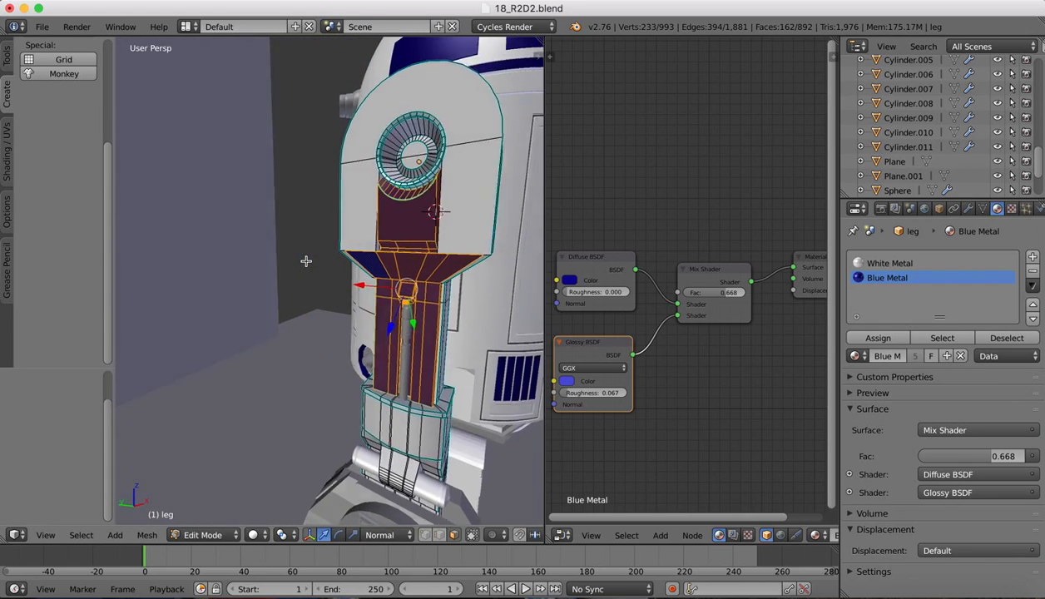
{"action": "scroll", "coordinate": [359, 197], "scroll_direction": "right", "scroll_amount": 5}
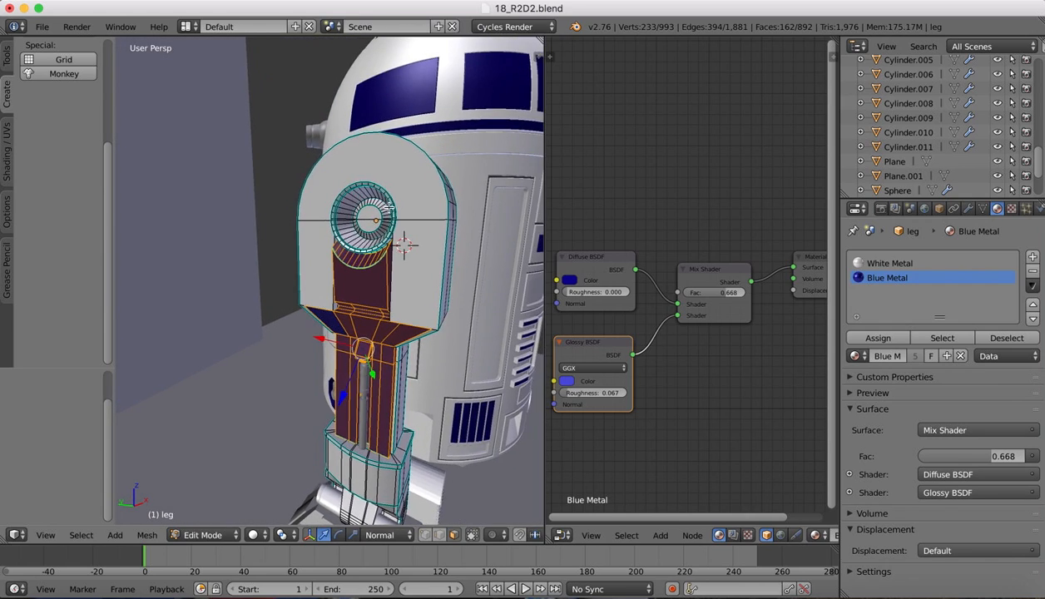
Select the flat disc at the centre of the leg's round shoulder recess and the face ring surrounding it
{"action": "scroll", "coordinate": [383, 204], "scroll_direction": "up", "scroll_amount": 6}
{"action": "scroll", "coordinate": [389, 207], "scroll_direction": "up", "scroll_amount": 5, "text": "shift"}
{"action": "scroll", "coordinate": [388, 207], "scroll_direction": "right", "scroll_amount": 5}
{"action": "scroll", "coordinate": [388, 207], "scroll_direction": "left", "scroll_amount": 10}
{"action": "scroll", "coordinate": [389, 207], "scroll_direction": "down", "scroll_amount": 5}
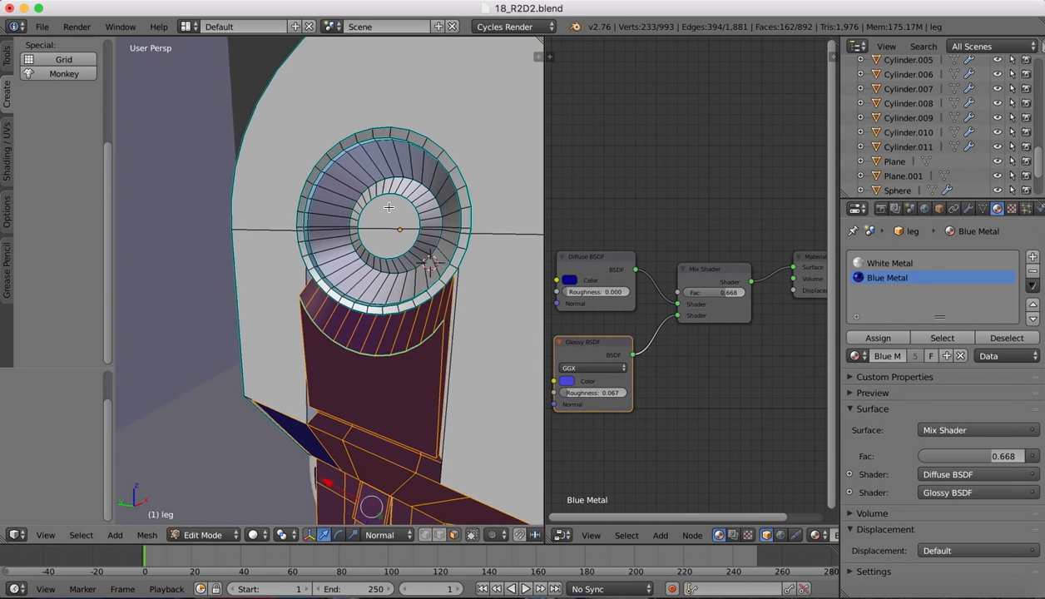
{"action": "scroll", "coordinate": [388, 207], "scroll_direction": "right", "scroll_amount": 3}
{"action": "right_click", "coordinate": [369, 190]}
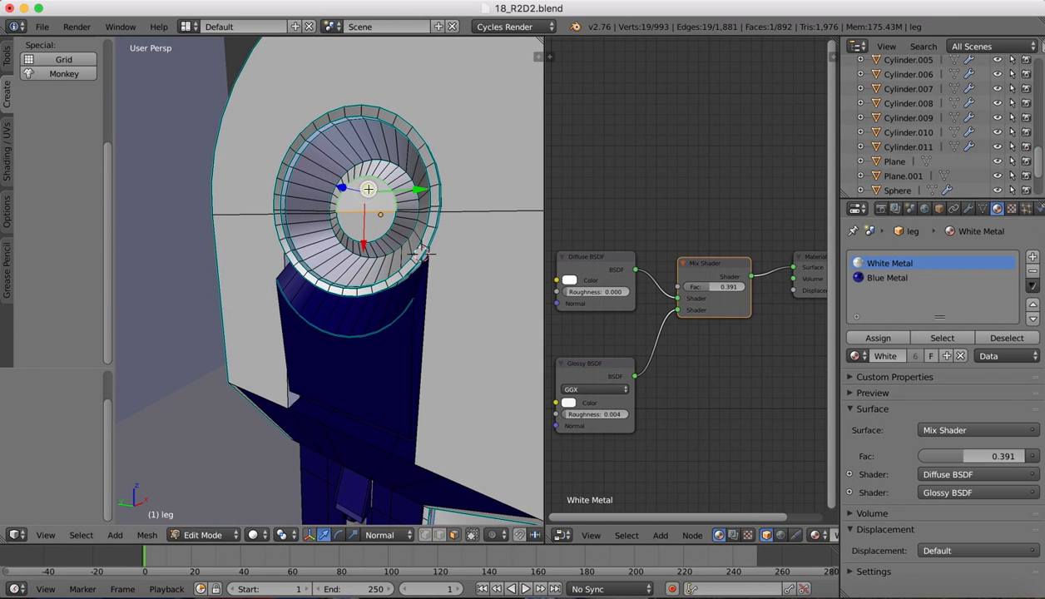
{"action": "key", "text": "ctrl+KP_Add"}
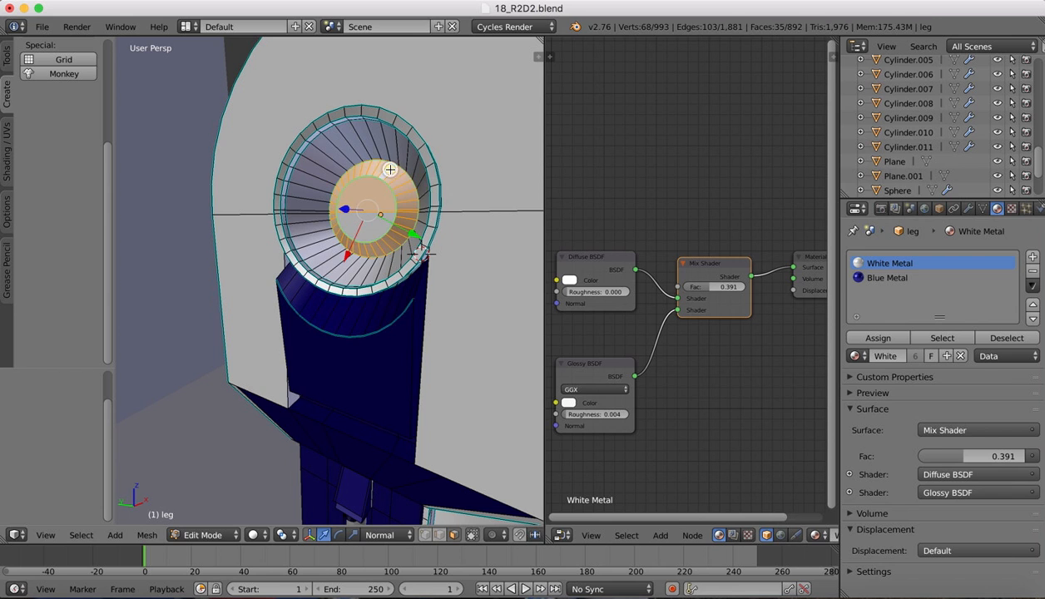
{"action": "scroll", "coordinate": [389, 205], "scroll_direction": "left", "scroll_amount": 5}
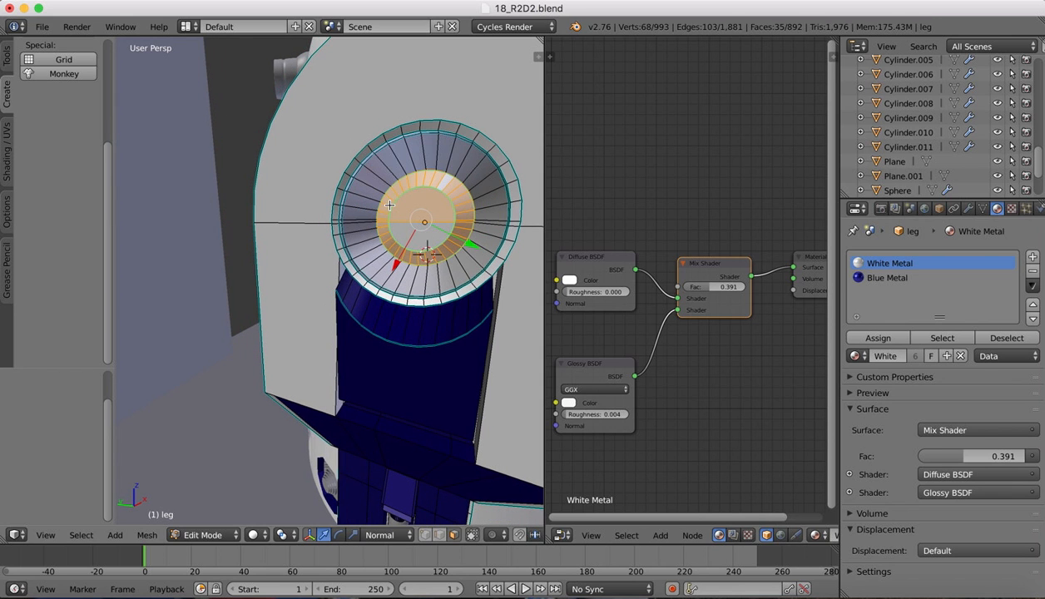
Add a third material slot with Chrome to the leg and assign it to the selected centre faces
{"action": "left_click", "coordinate": [1033, 258]}
{"action": "left_click", "coordinate": [855, 356]}
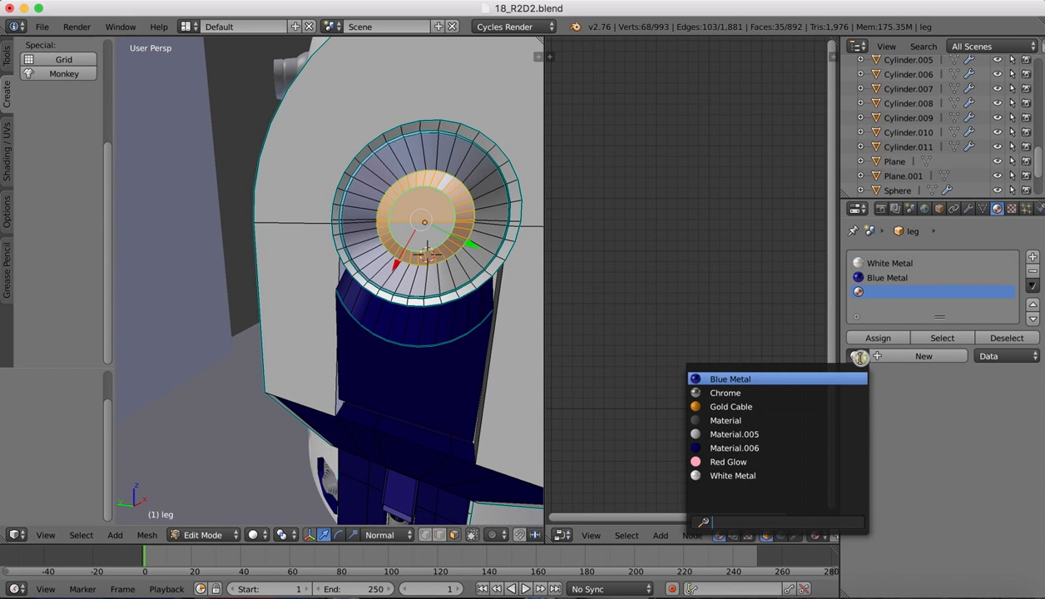
{"action": "left_click", "coordinate": [732, 392]}
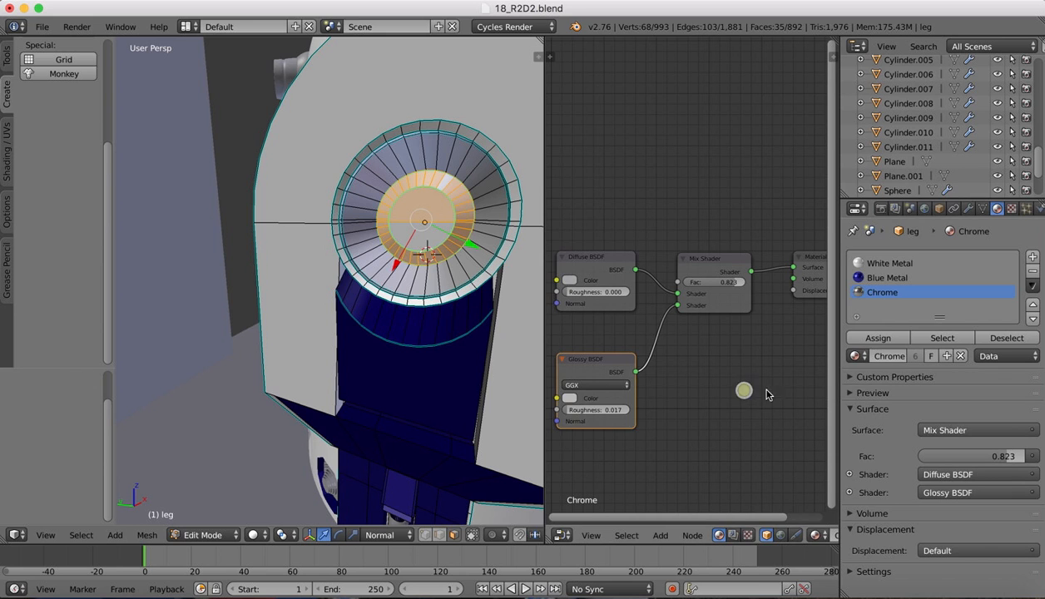
{"action": "left_click", "coordinate": [870, 339]}
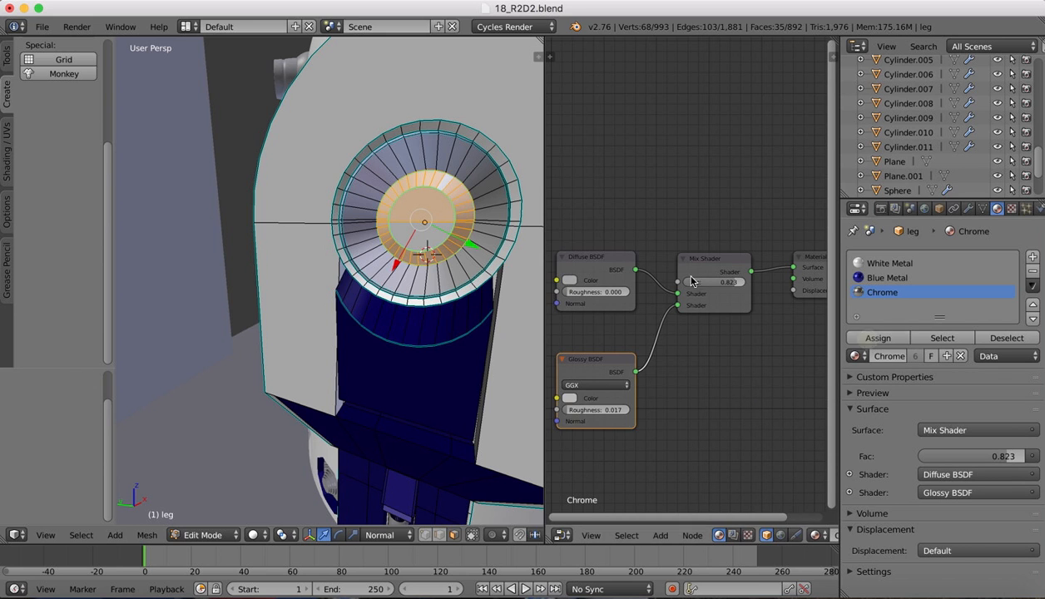
Select the shoulder recess's wide sloped face ring together with the two narrow rim rings around it
{"action": "right_click", "coordinate": [449, 157], "text": "alt+shift"}
{"action": "right_click", "coordinate": [450, 150], "text": "alt+shift"}
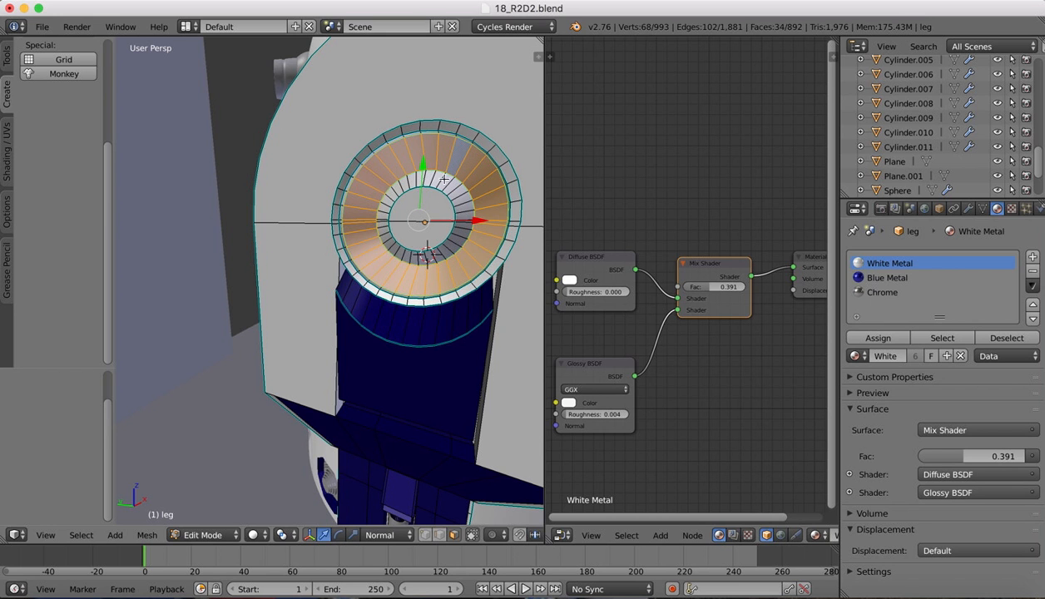
{"action": "scroll", "coordinate": [433, 106], "scroll_direction": "up", "scroll_amount": 3}
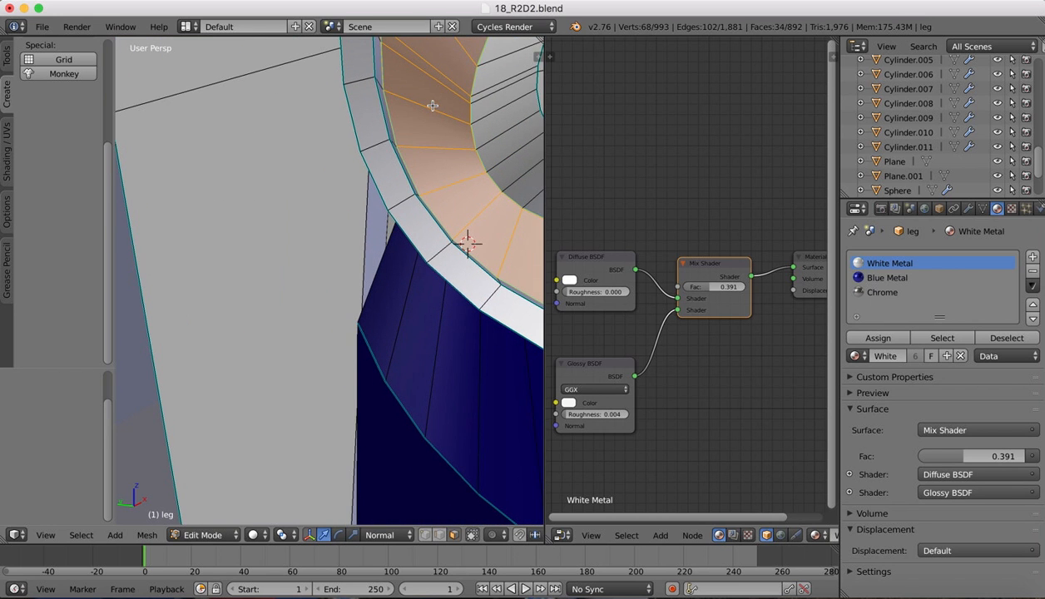
{"action": "right_click", "coordinate": [379, 83], "text": "alt+shift"}
{"action": "right_click", "coordinate": [364, 79], "text": "alt+shift"}
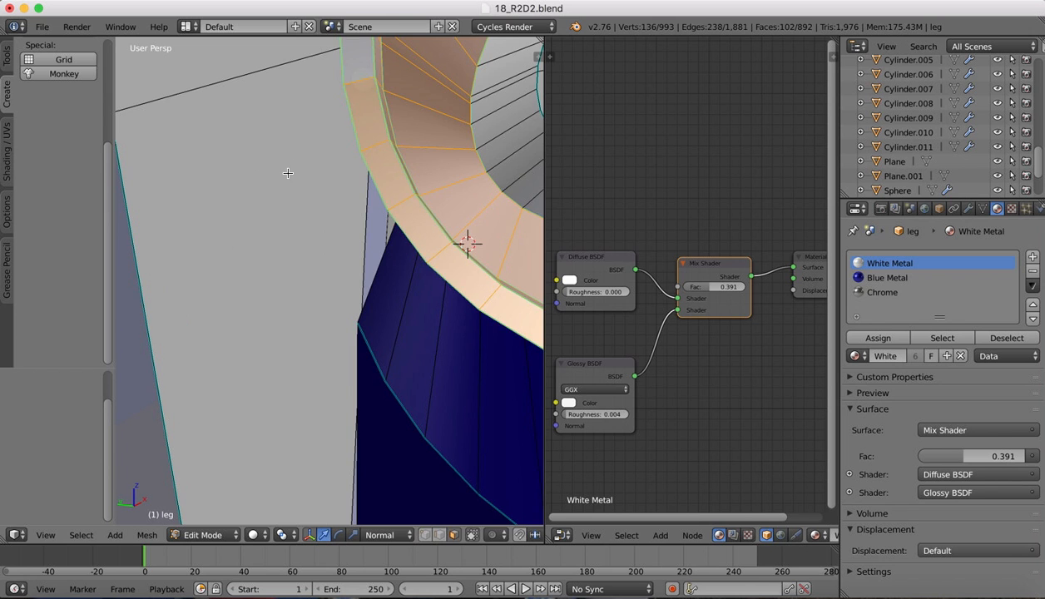
Extend the selection with the next full face ring on the outside of the shoulder recess's raised rim
{"action": "scroll", "coordinate": [287, 171], "scroll_direction": "down", "scroll_amount": 8}
{"action": "middle_click_drag", "start_coordinate": [365, 159], "coordinate": [296, 184]}
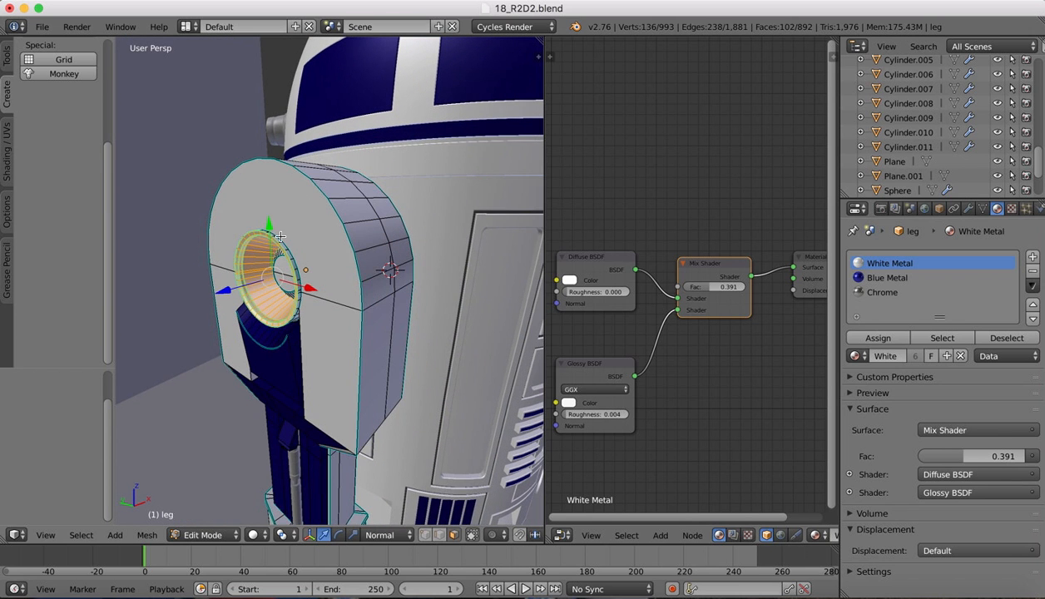
{"action": "scroll", "coordinate": [280, 236], "scroll_direction": "up", "scroll_amount": 3}
{"action": "right_click", "coordinate": [228, 224], "text": "alt+shift"}
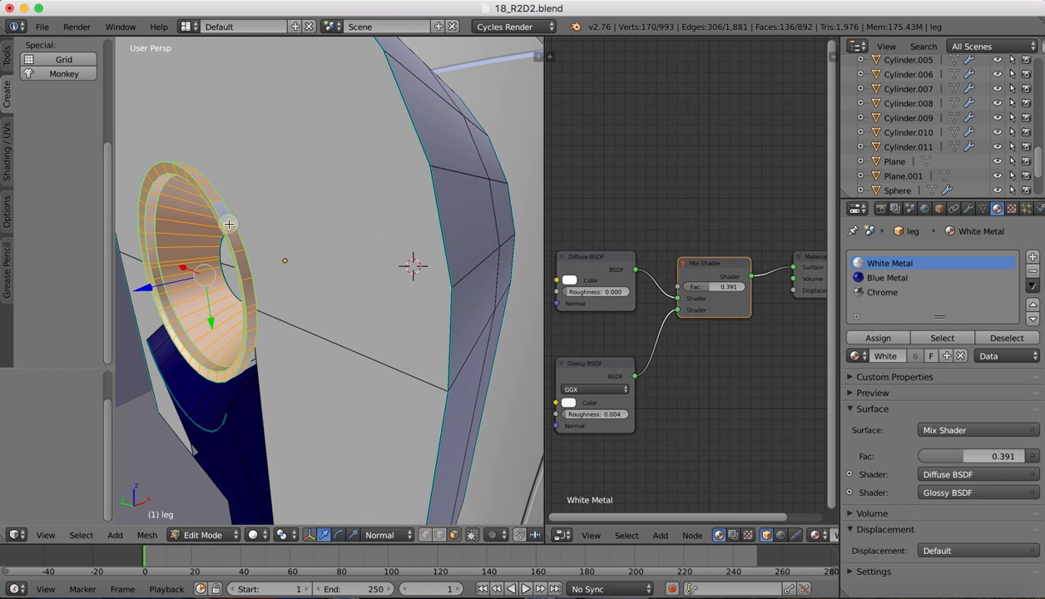
{"action": "middle_click_drag", "start_coordinate": [233, 223], "coordinate": [270, 252]}
{"action": "right_click", "coordinate": [262, 190], "text": "alt+shift"}
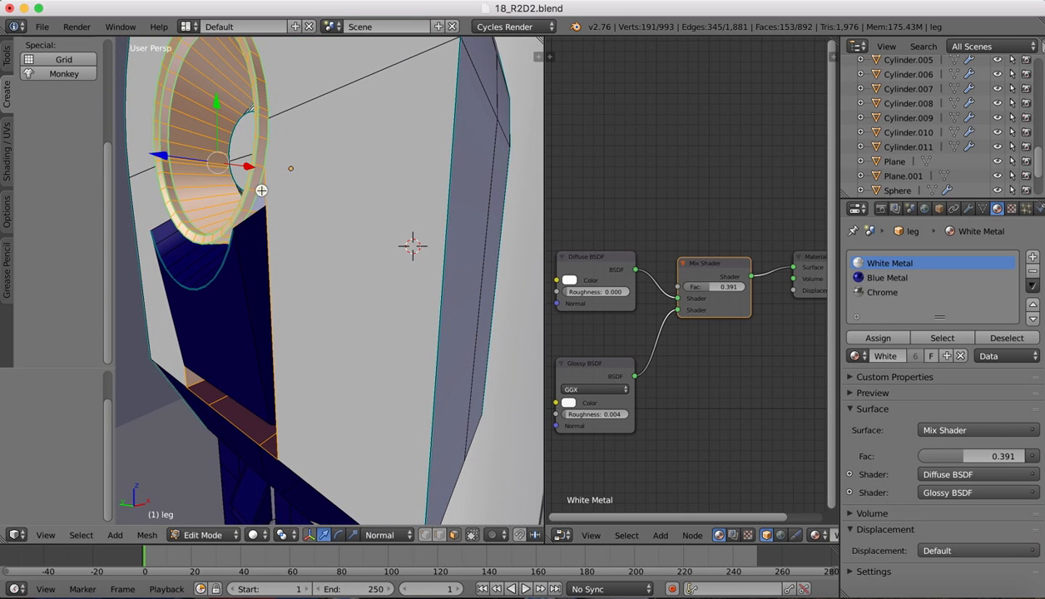
{"action": "scroll", "coordinate": [261, 191], "scroll_direction": "left", "scroll_amount": 5}
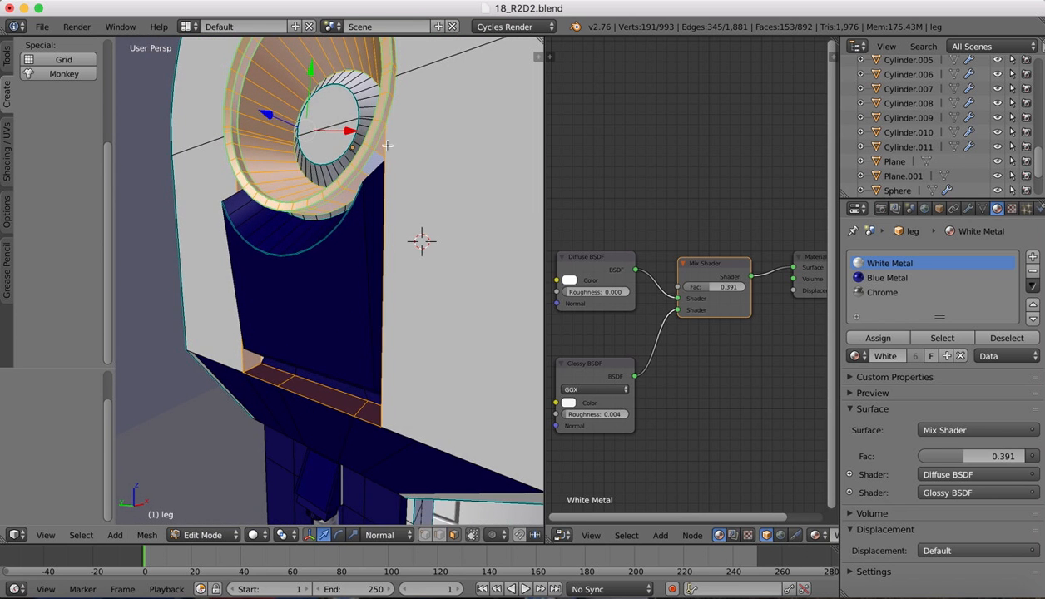
{"action": "right_click", "coordinate": [380, 148]}
{"action": "key", "text": "super+z"}
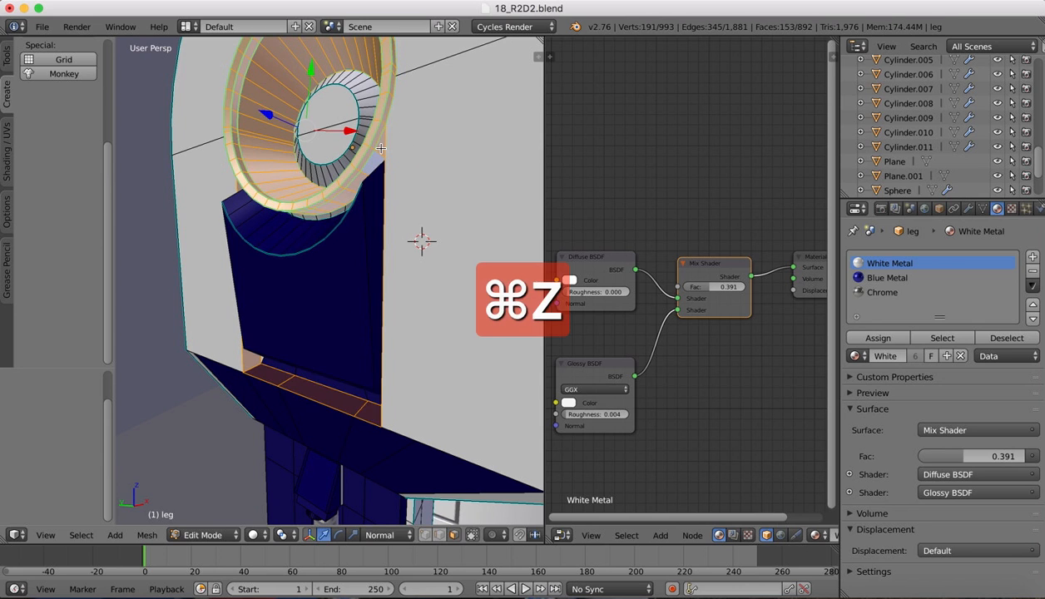
{"action": "key", "text": "super+z"}
Add the outer wall faces under one side of the shoulder recess's rim to the selection, face by face
{"action": "right_click", "coordinate": [378, 150], "text": "shift"}
{"action": "right_click", "coordinate": [366, 163], "text": "shift"}
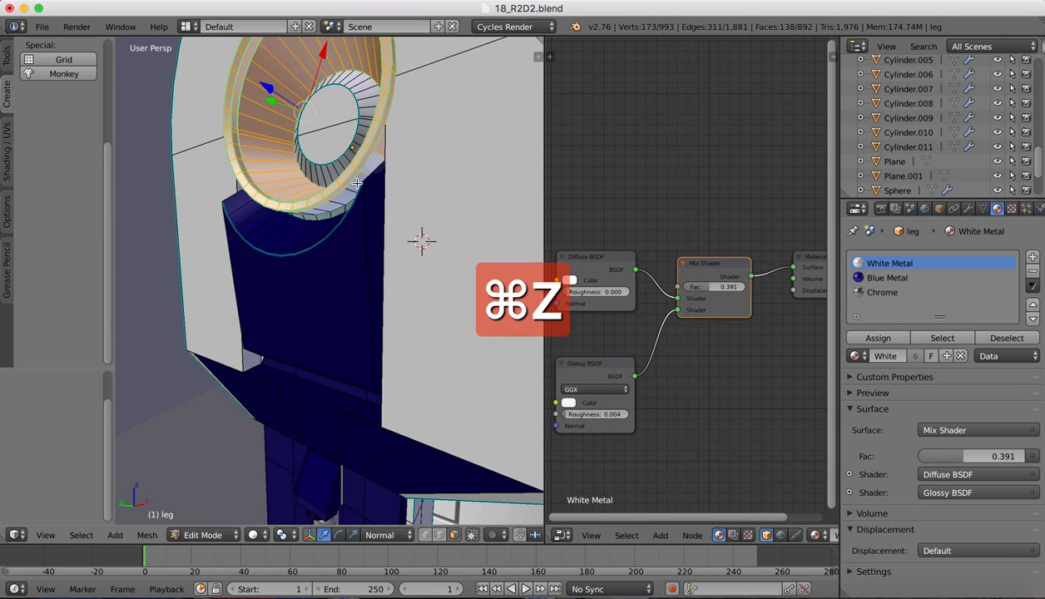
{"action": "right_click", "coordinate": [349, 181], "text": "shift"}
{"action": "right_click", "coordinate": [342, 201], "text": "shift"}
{"action": "right_click", "coordinate": [331, 206], "text": "shift"}
Add the remaining outer wall faces from the rim's opposite side down to its lowest point to the selection
{"action": "scroll", "coordinate": [331, 206], "scroll_direction": "left", "scroll_amount": 10}
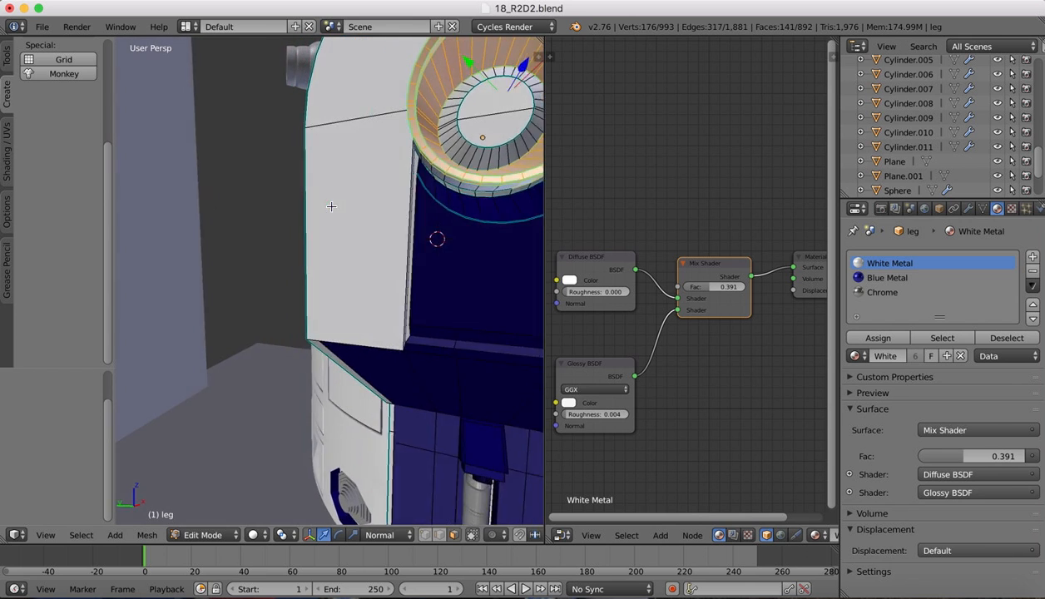
{"action": "scroll", "coordinate": [332, 207], "scroll_direction": "right", "scroll_amount": 15}
{"action": "scroll", "coordinate": [331, 206], "scroll_direction": "left", "scroll_amount": 10}
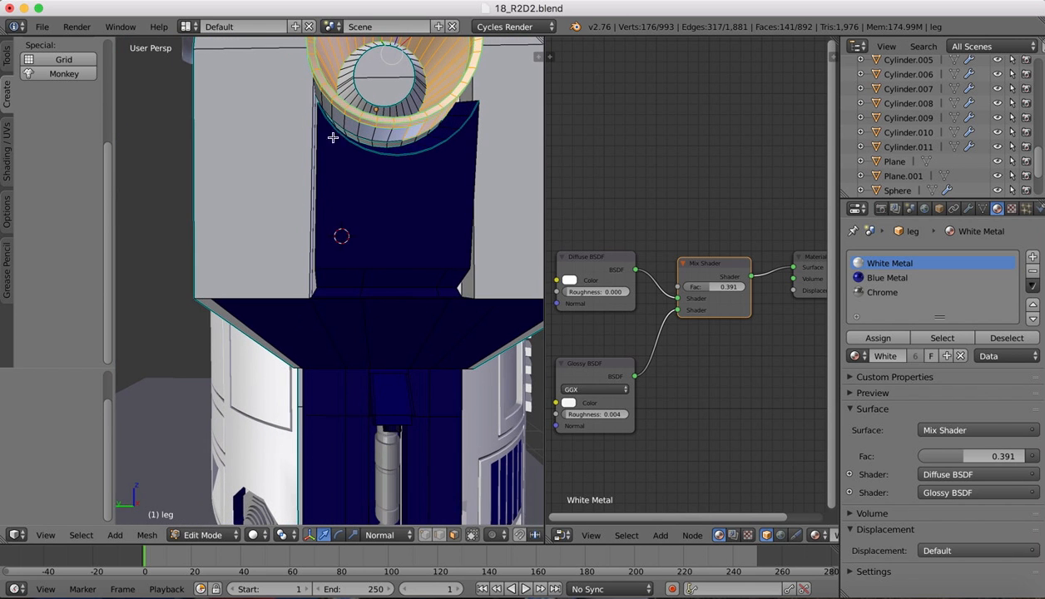
{"action": "right_click", "coordinate": [315, 93], "text": "shift"}
{"action": "right_click", "coordinate": [322, 104], "text": "shift"}
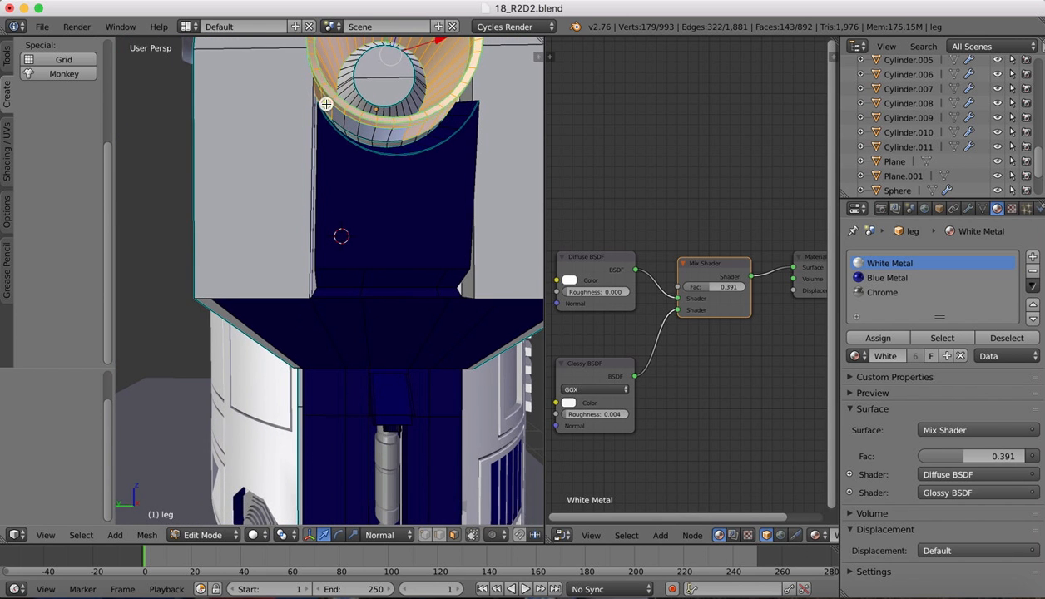
{"action": "right_click", "coordinate": [332, 116], "text": "shift"}
{"action": "right_click", "coordinate": [348, 124], "text": "shift"}
{"action": "right_click", "coordinate": [361, 129], "text": "shift"}
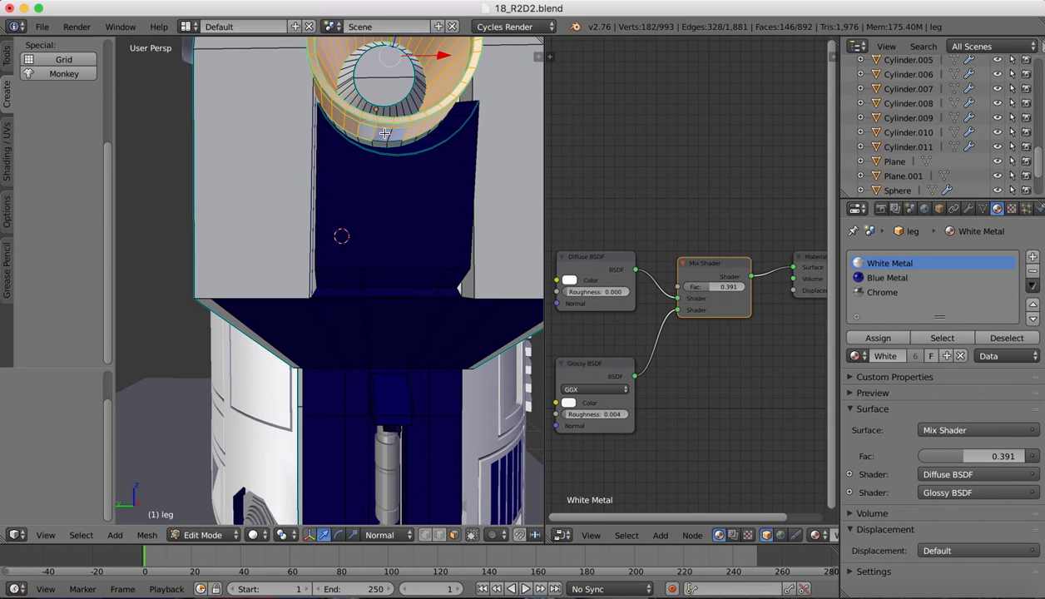
{"action": "right_click", "coordinate": [374, 131], "text": "shift"}
{"action": "right_click", "coordinate": [388, 132], "text": "shift"}
Select the narrow strip of faces along the lower back edge of the rim's outer wall as well
{"action": "scroll", "coordinate": [400, 133], "scroll_direction": "up", "scroll_amount": 5}
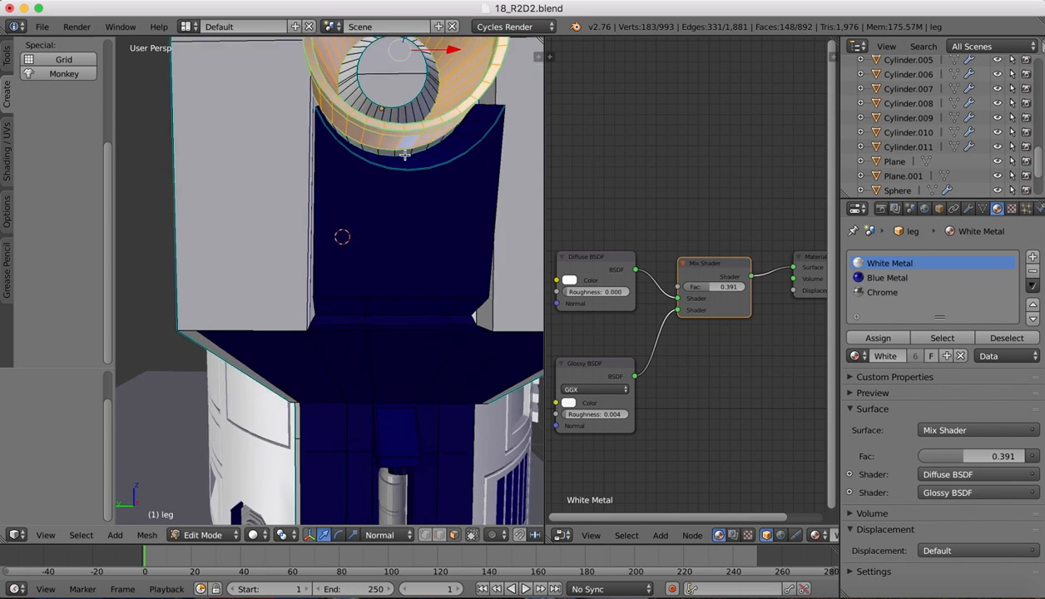
{"action": "scroll", "coordinate": [404, 155], "scroll_direction": "down", "scroll_amount": 3}
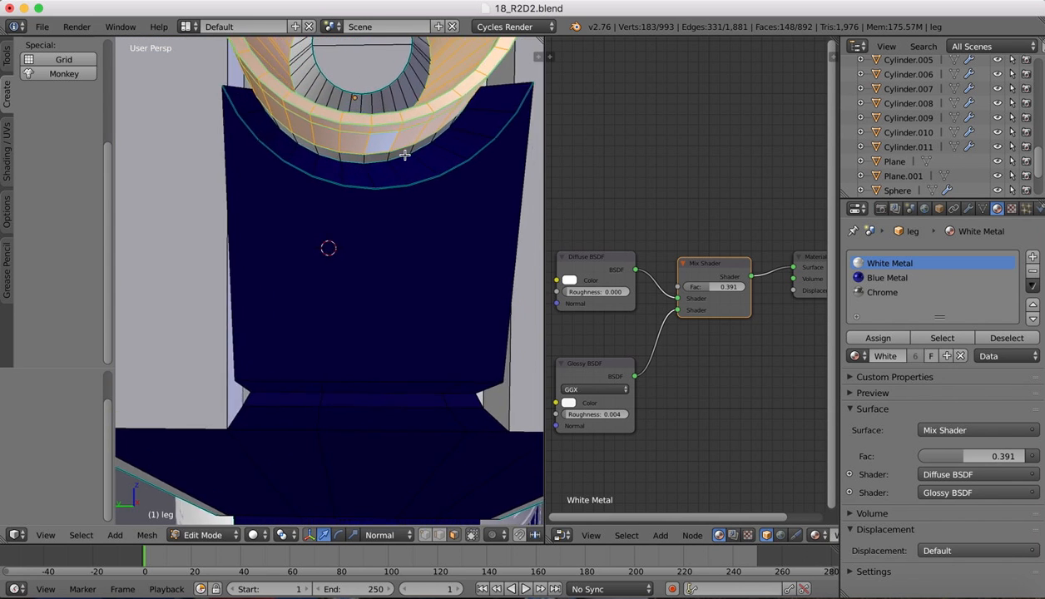
{"action": "right_click", "coordinate": [371, 155], "text": "shift"}
{"action": "right_click", "coordinate": [346, 156], "text": "shift"}
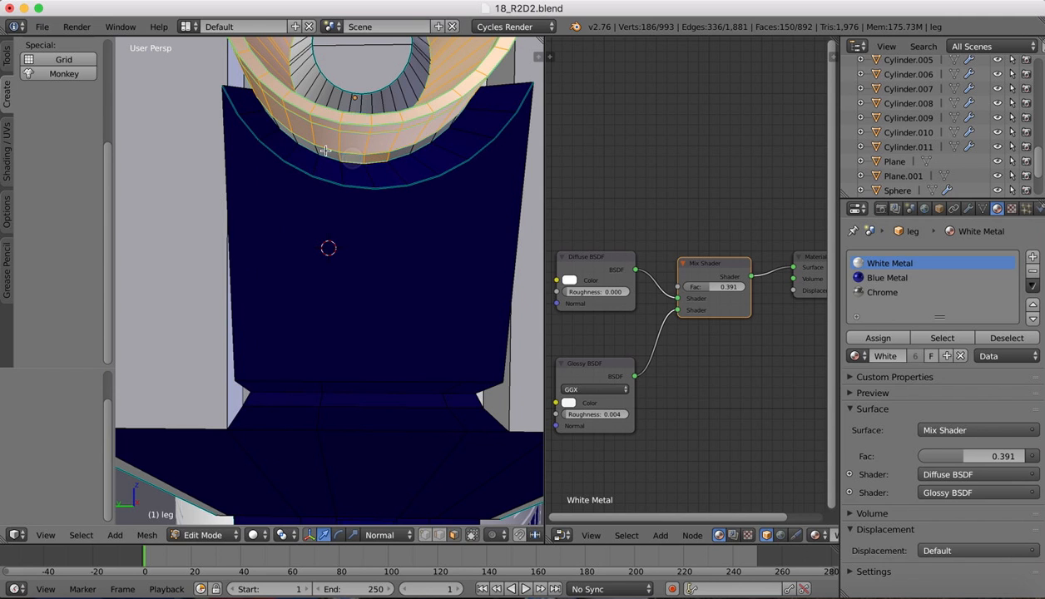
{"action": "right_click", "coordinate": [325, 150], "text": "shift"}
{"action": "right_click", "coordinate": [298, 139], "text": "shift"}
{"action": "right_click", "coordinate": [283, 130], "text": "shift"}
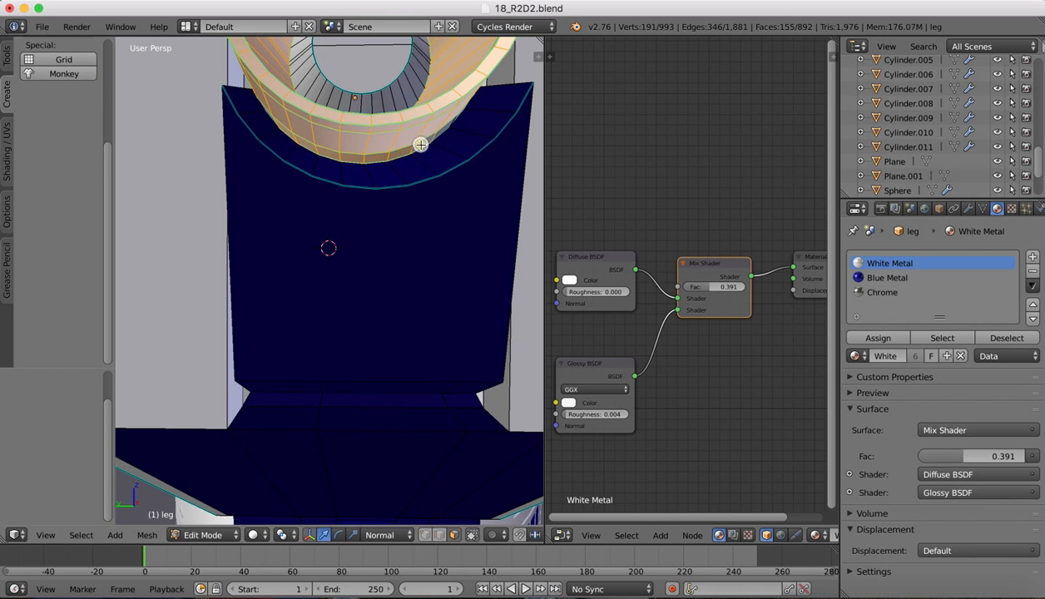
{"action": "scroll", "coordinate": [421, 145], "scroll_direction": "right", "scroll_amount": 5}
{"action": "scroll", "coordinate": [382, 138], "scroll_direction": "left", "scroll_amount": 2}
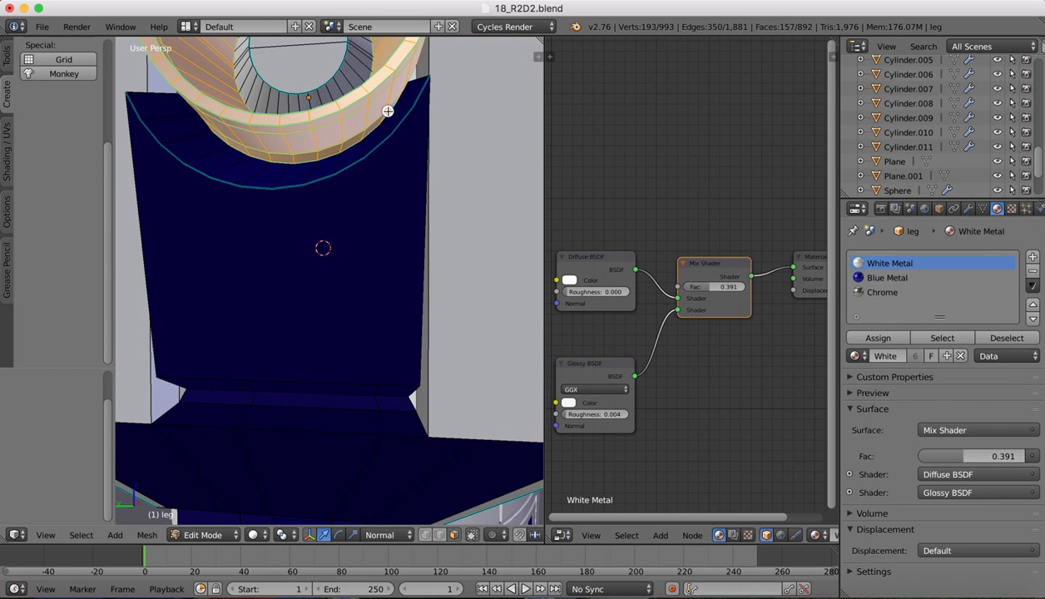
{"action": "scroll", "coordinate": [388, 111], "scroll_direction": "left", "scroll_amount": 5}
{"action": "scroll", "coordinate": [400, 111], "scroll_direction": "right", "scroll_amount": 3}
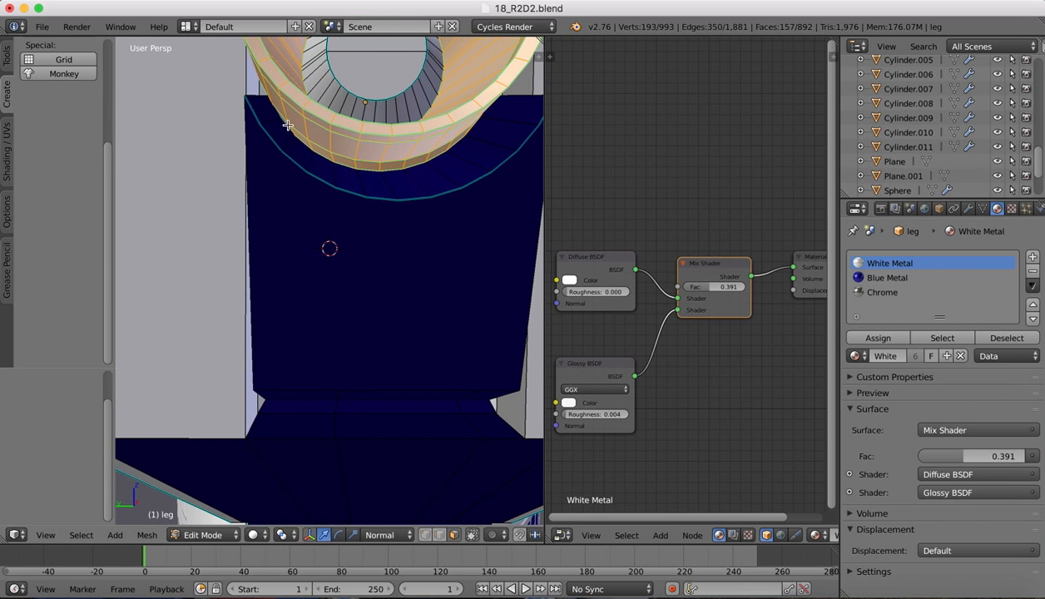
{"action": "scroll", "coordinate": [340, 138], "scroll_direction": "down", "scroll_amount": 5}
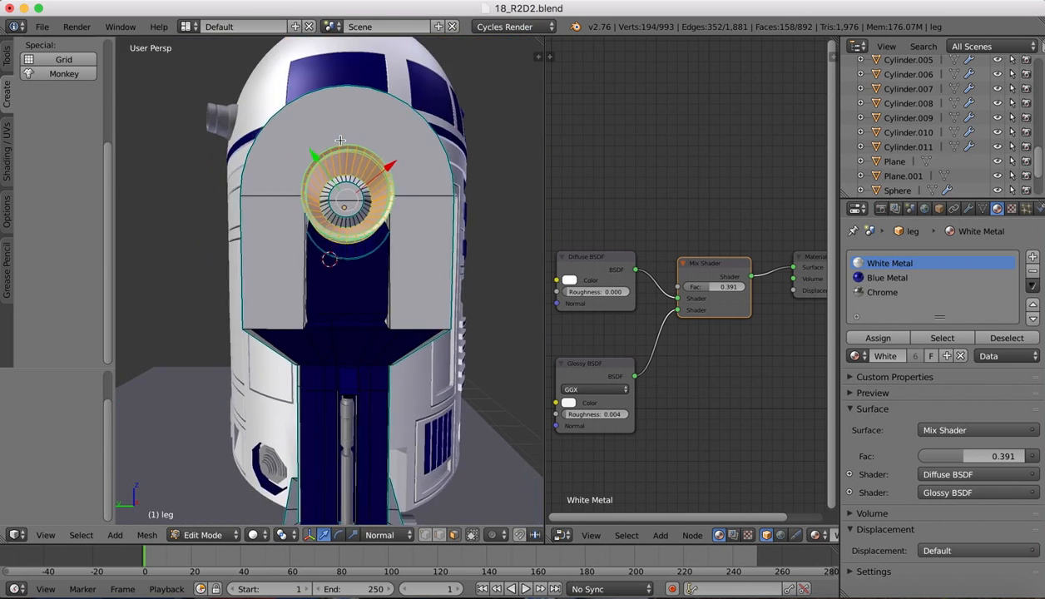
{"action": "scroll", "coordinate": [339, 139], "scroll_direction": "right", "scroll_amount": 5}
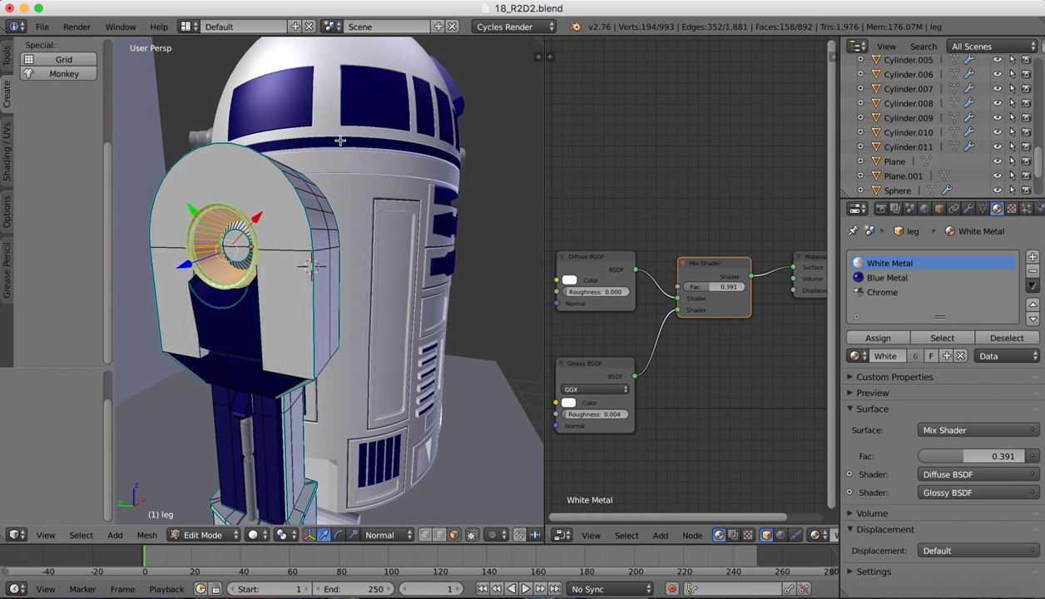
Add a fourth material slot to the leg using the existing dark Material and rename it Graphite Grey
{"action": "left_click", "coordinate": [1033, 258]}
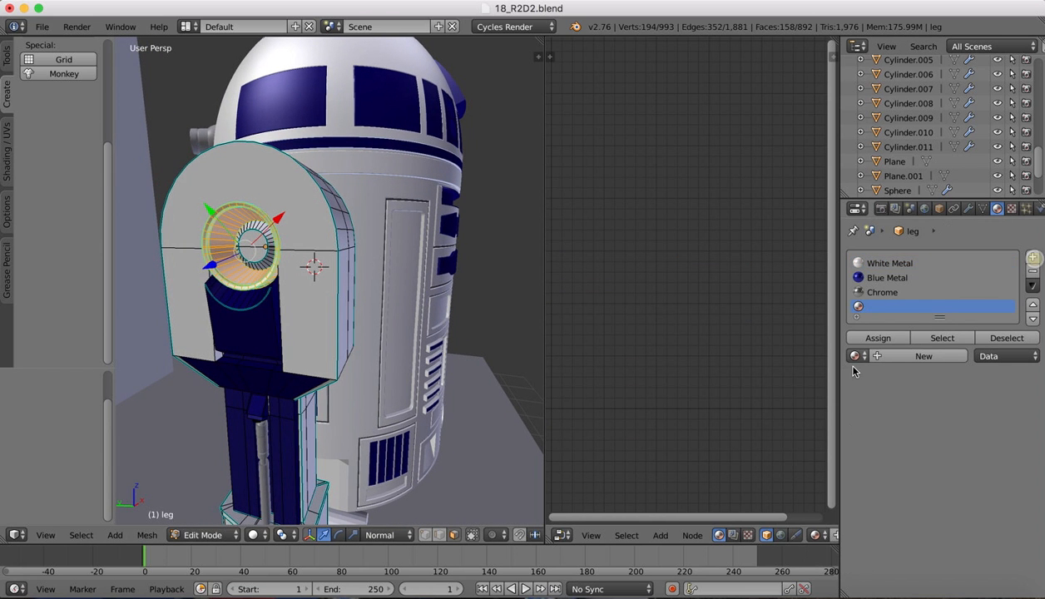
{"action": "left_click", "coordinate": [855, 356]}
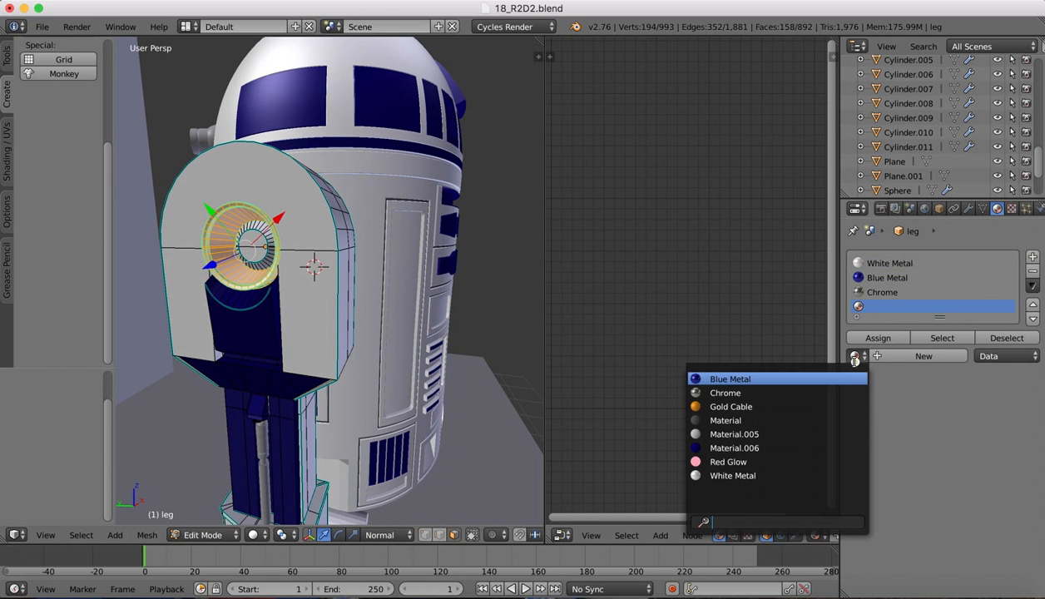
{"action": "left_click", "coordinate": [753, 421]}
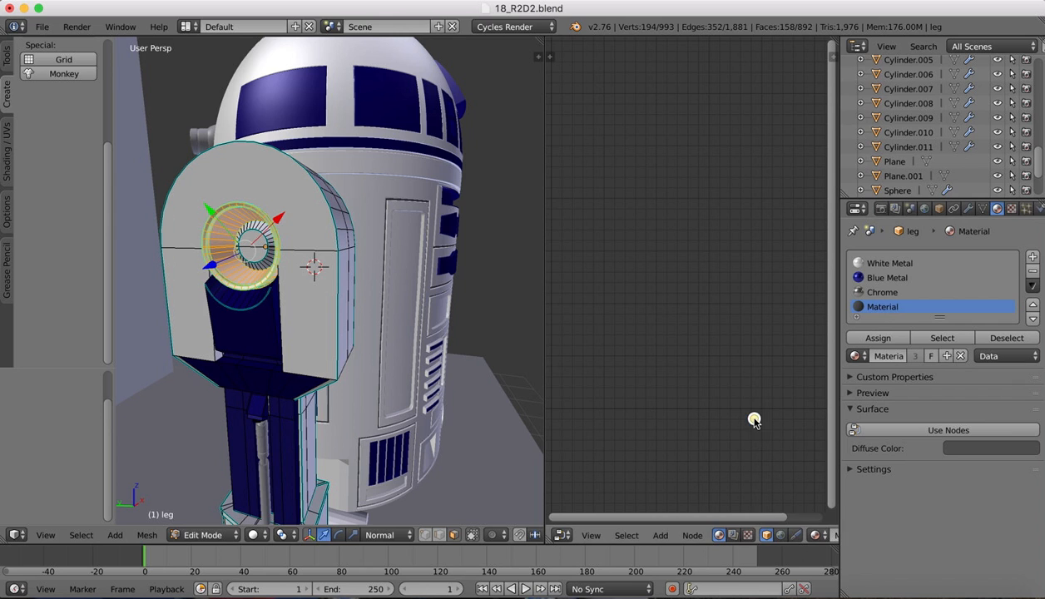
{"action": "double_click", "coordinate": [884, 309]}
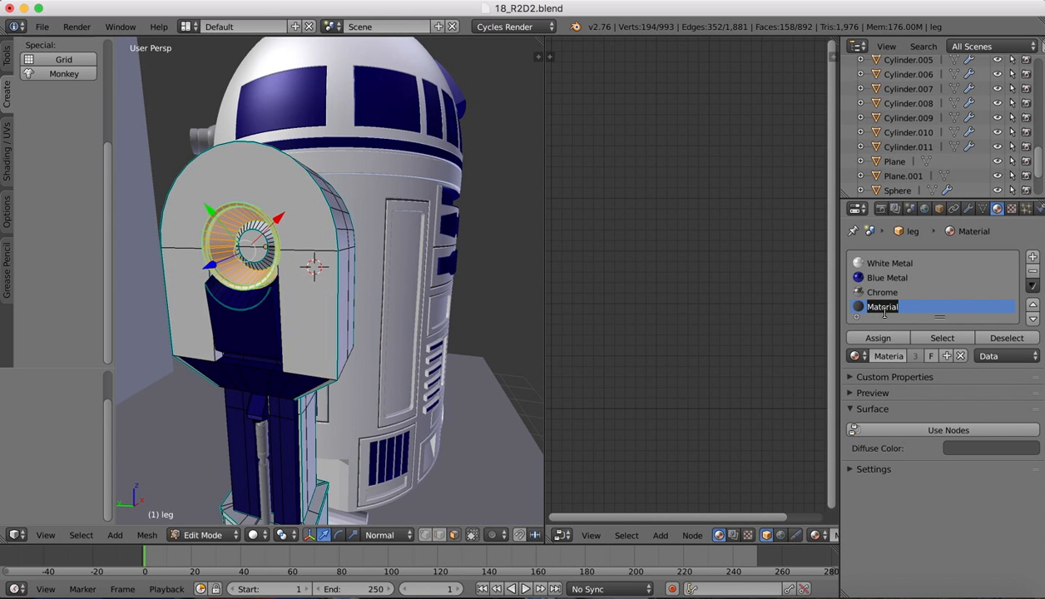
{"action": "type", "text": "Graphite Grey"}
{"action": "key", "text": "Return"}
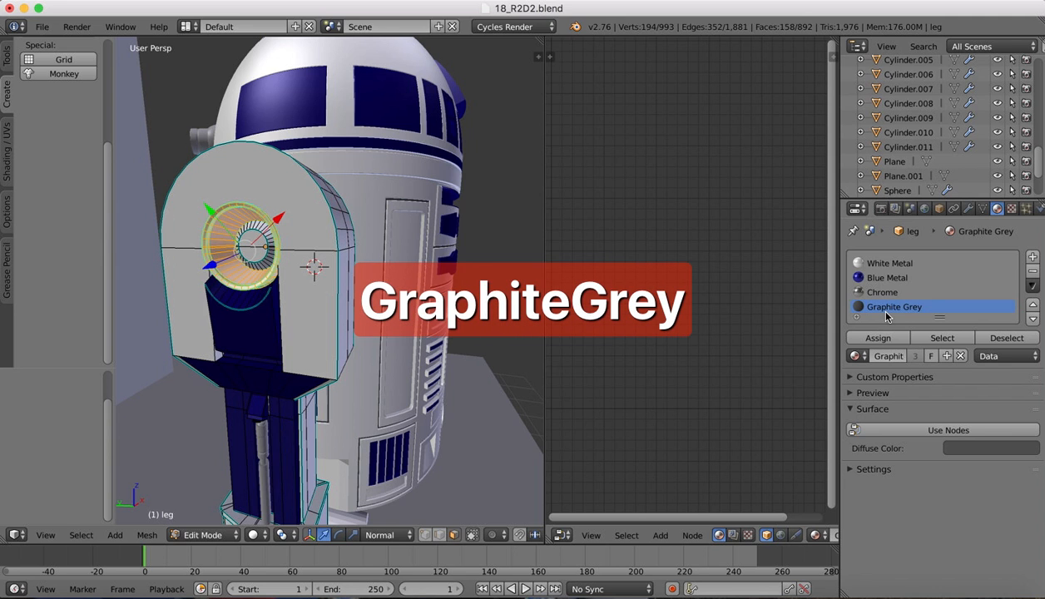
Enable nodes for Graphite Grey and place a Glossy BSDF node below the Diffuse BSDF
{"action": "left_click", "coordinate": [949, 430]}
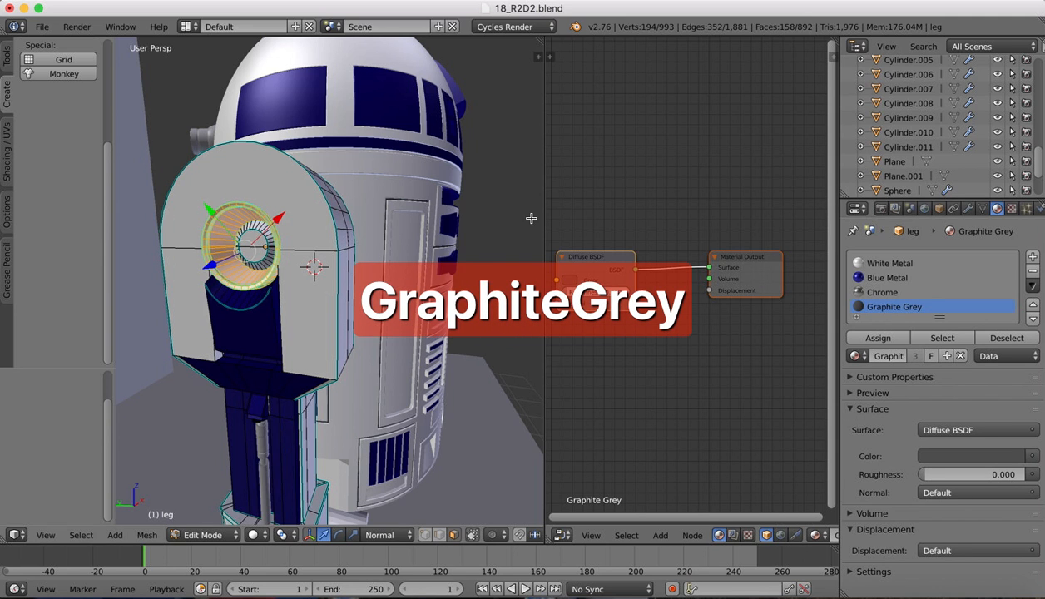
{"action": "left_click", "coordinate": [595, 280]}
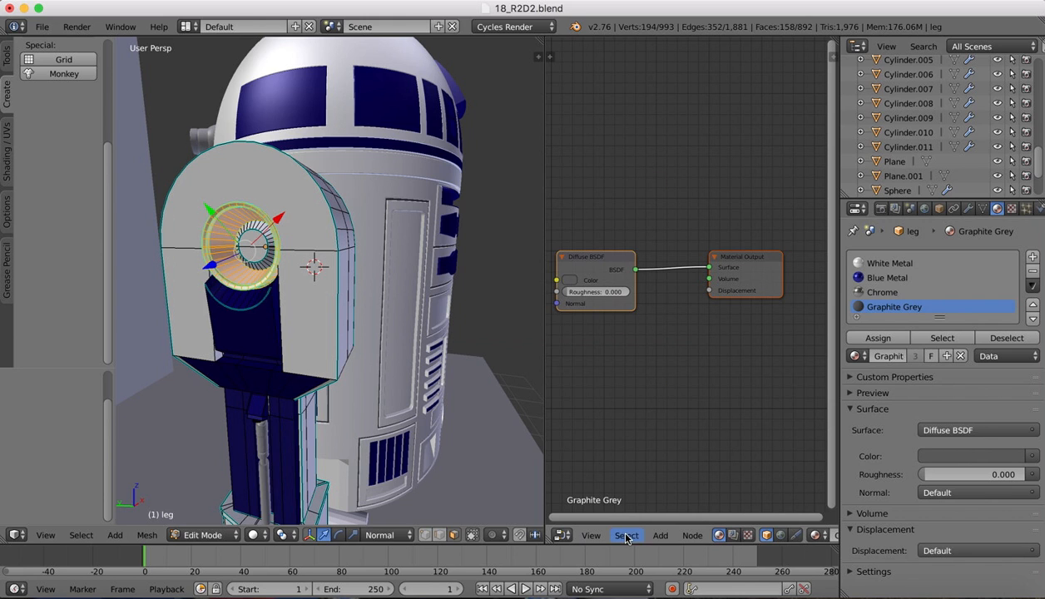
{"action": "left_click", "coordinate": [657, 535]}
{"action": "left_click", "coordinate": [682, 519]}
{"action": "type", "text": "glossy"}
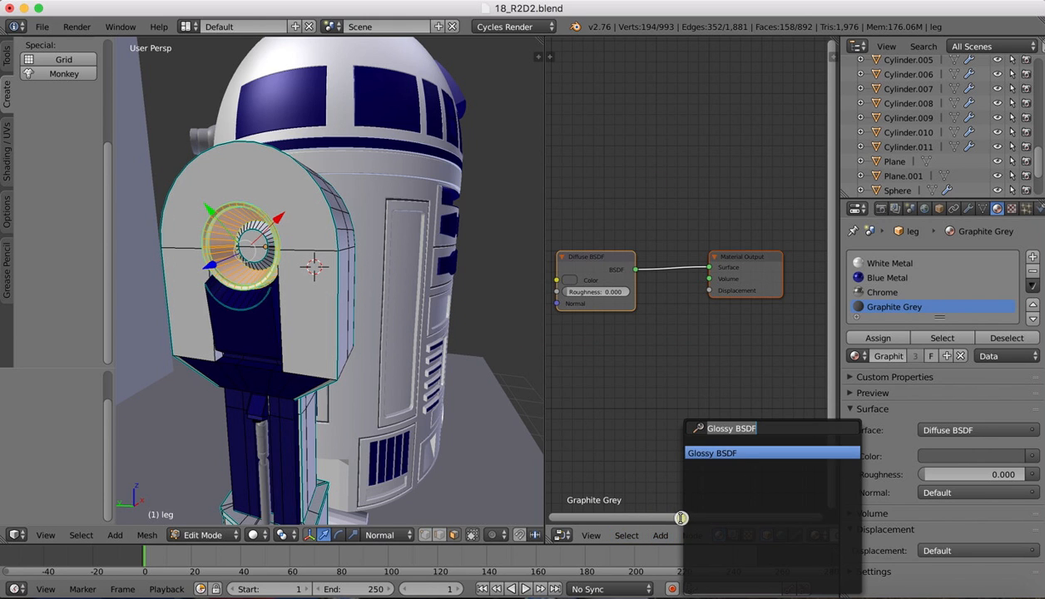
{"action": "key", "text": "Return"}
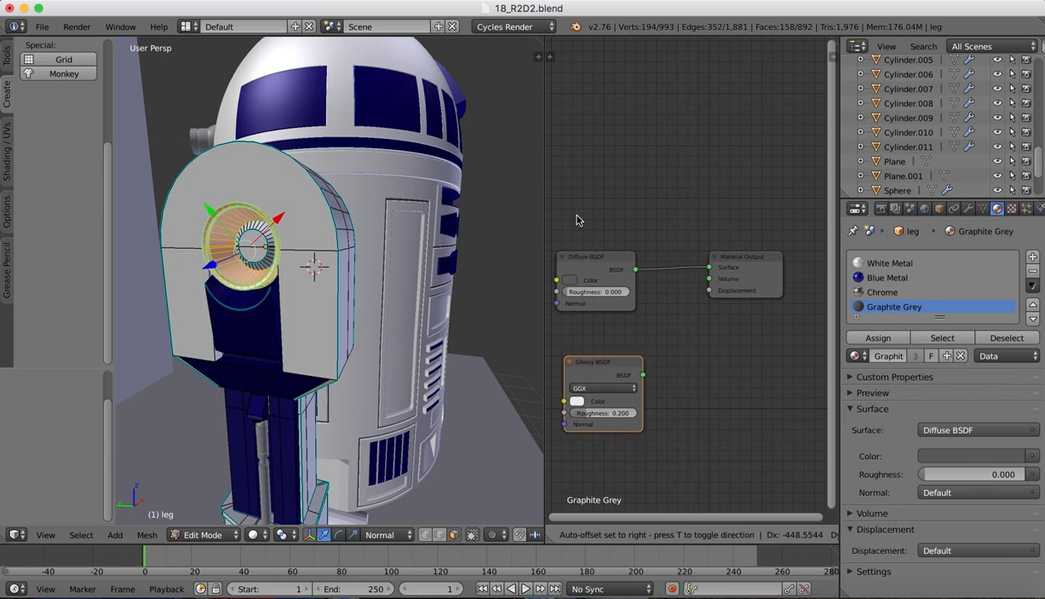
{"action": "left_click", "coordinate": [556, 195]}
Insert a Mix Shader between Diffuse BSDF and Material Output, connect the Glossy BSDF to it and set Fac to 0.286
{"action": "left_click", "coordinate": [661, 535]}
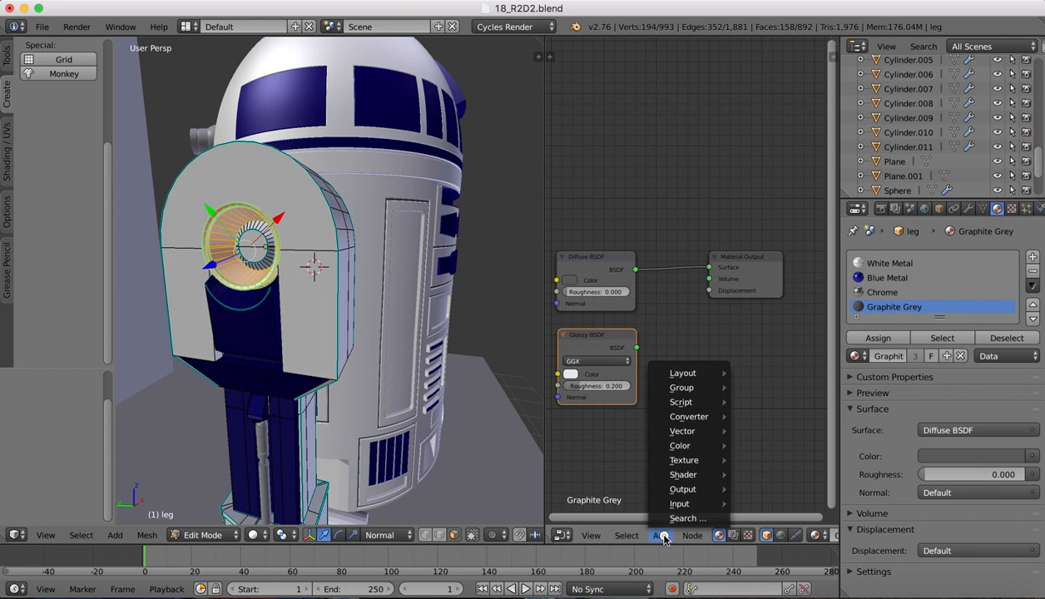
{"action": "left_click", "coordinate": [684, 517]}
{"action": "type", "text": "mix"}
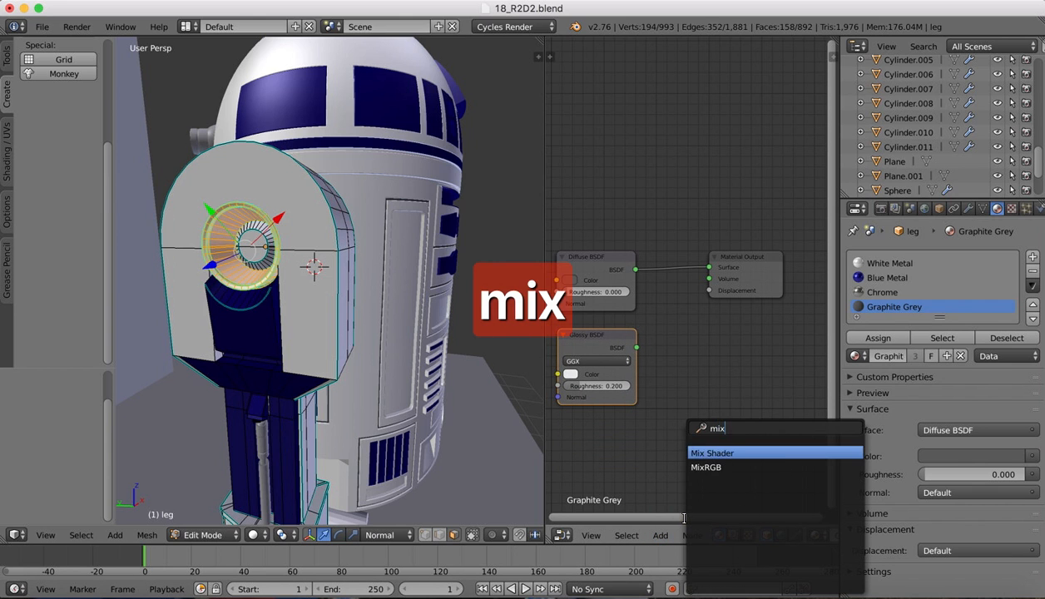
{"action": "key", "text": "Return"}
{"action": "left_click", "coordinate": [649, 164]}
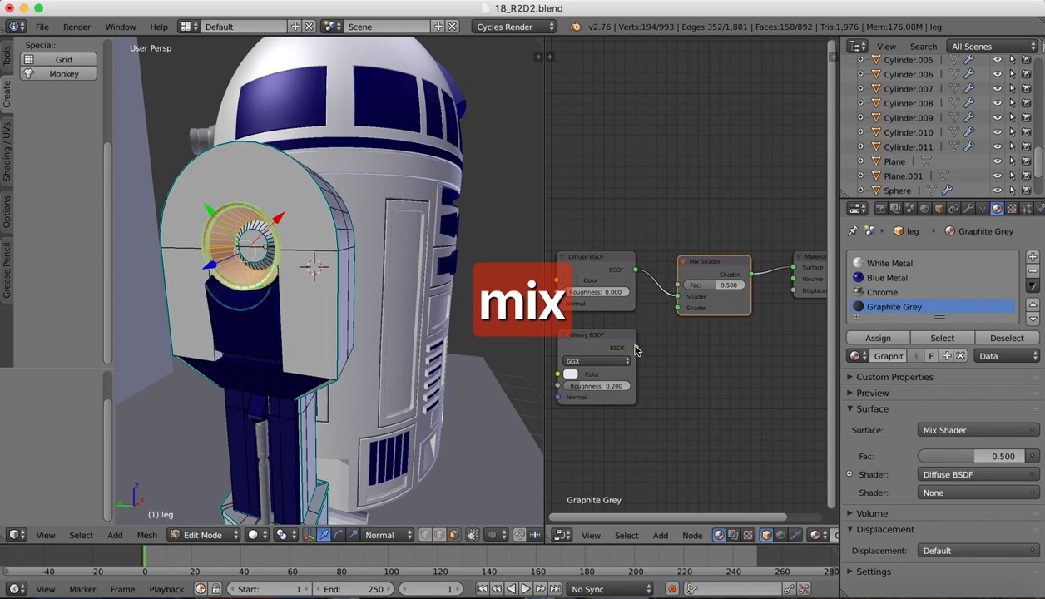
{"action": "left_click_drag", "start_coordinate": [636, 347], "coordinate": [720, 285]}
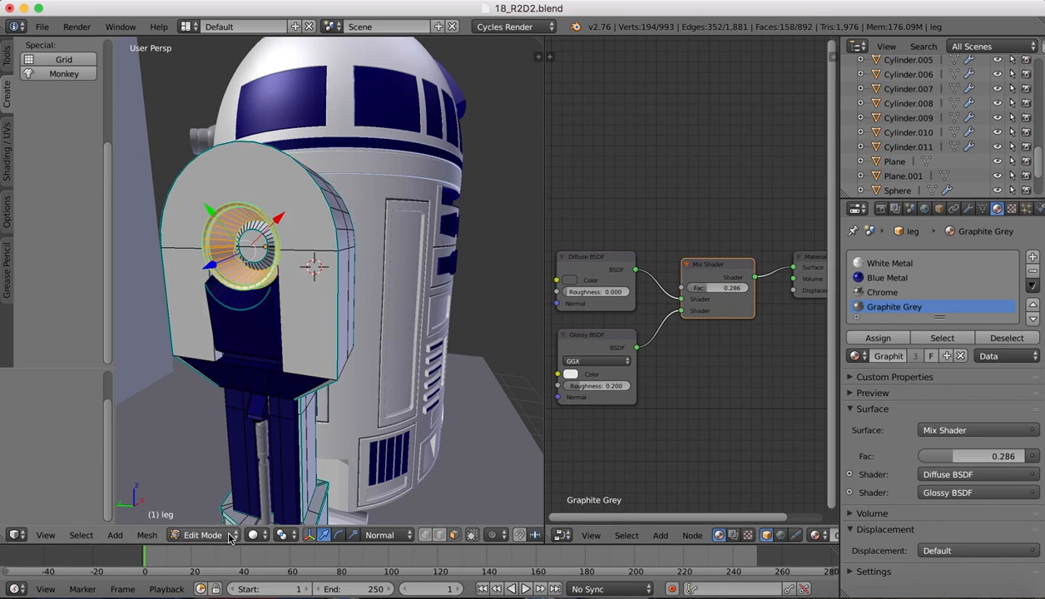
Return to Object Mode and preview the whole R2-D2 with Rendered viewport shading
{"action": "key", "text": "Tab"}
{"action": "left_click", "coordinate": [275, 536]}
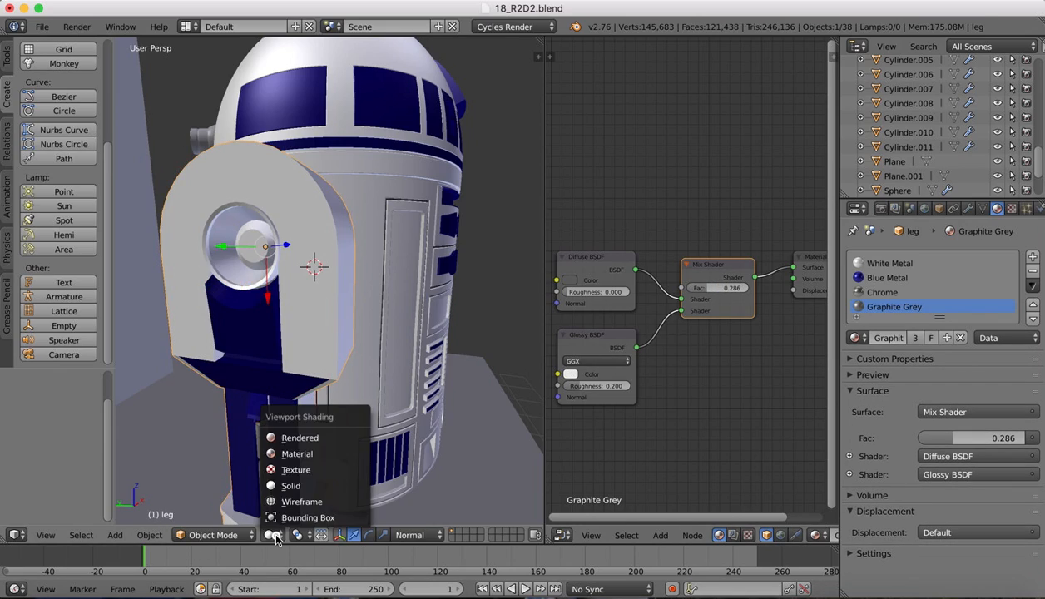
{"action": "left_click", "coordinate": [291, 437]}
{"action": "scroll", "coordinate": [355, 252], "scroll_direction": "right", "scroll_amount": 10}
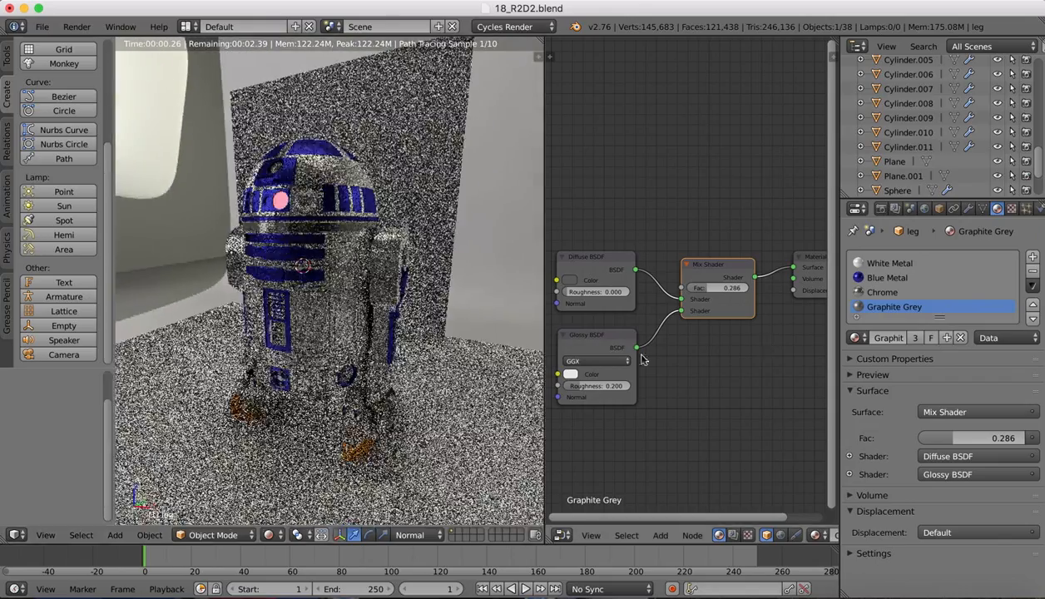
Fine-tune Graphite Grey's Diffuse BSDF colour and darken its Glossy BSDF colour to a grey of about 0.098
{"action": "left_click", "coordinate": [568, 284]}
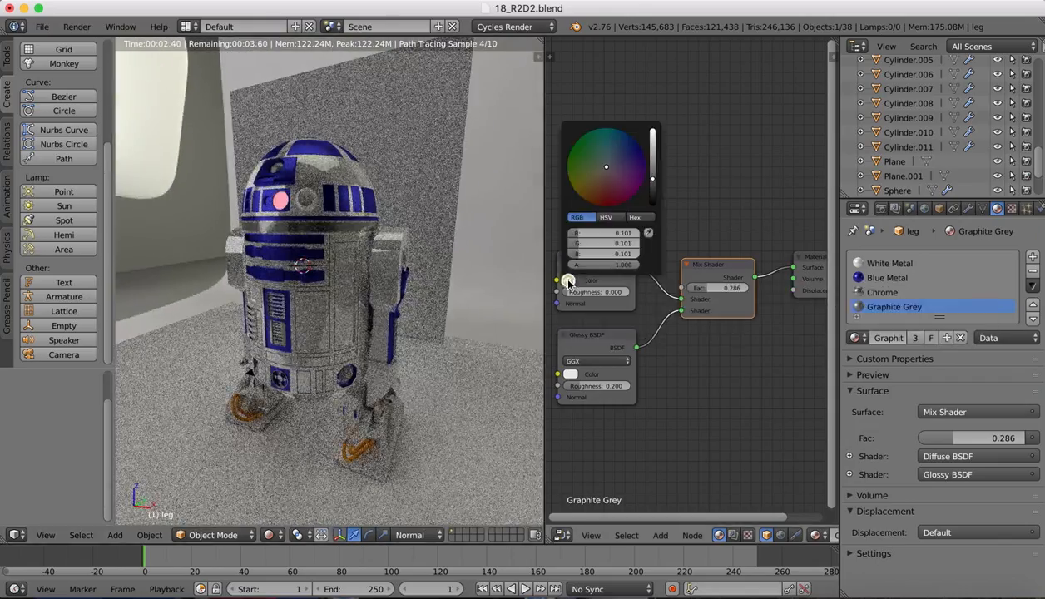
{"action": "left_click_drag", "start_coordinate": [653, 179], "coordinate": [653, 181]}
{"action": "left_click", "coordinate": [570, 376]}
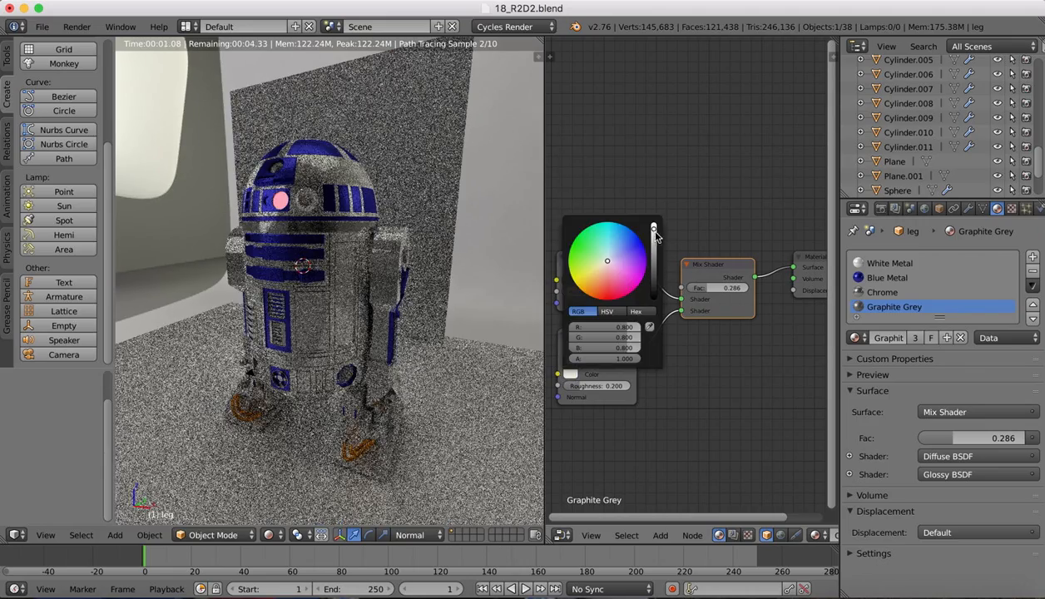
{"action": "left_click_drag", "start_coordinate": [653, 230], "coordinate": [653, 275]}
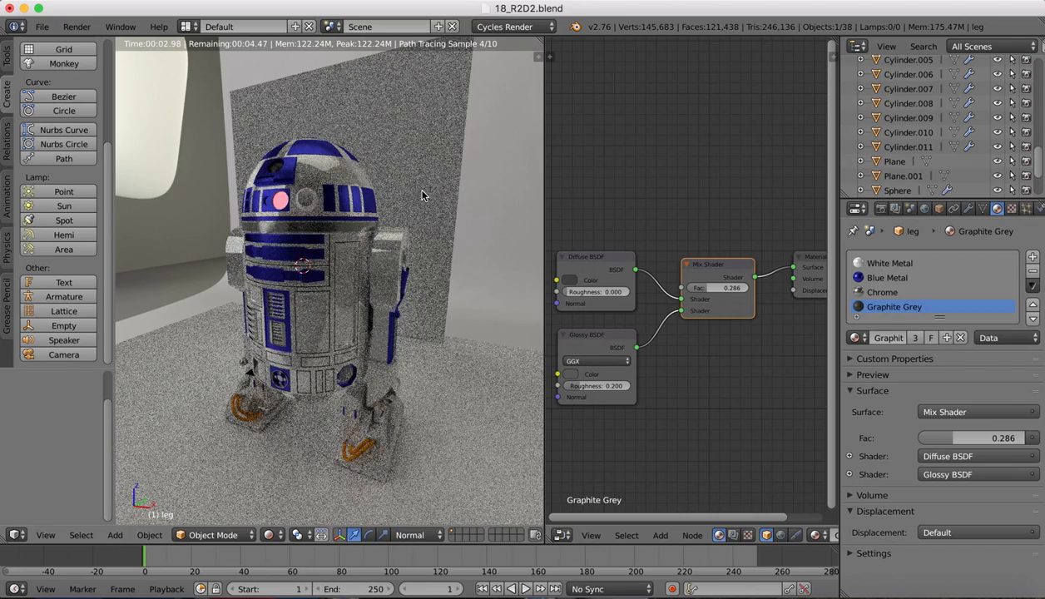
In Edit Mode with Solid shading, assign Graphite Grey to the selected shoulder recess faces of the leg
{"action": "middle_click_drag", "start_coordinate": [373, 217], "coordinate": [451, 216]}
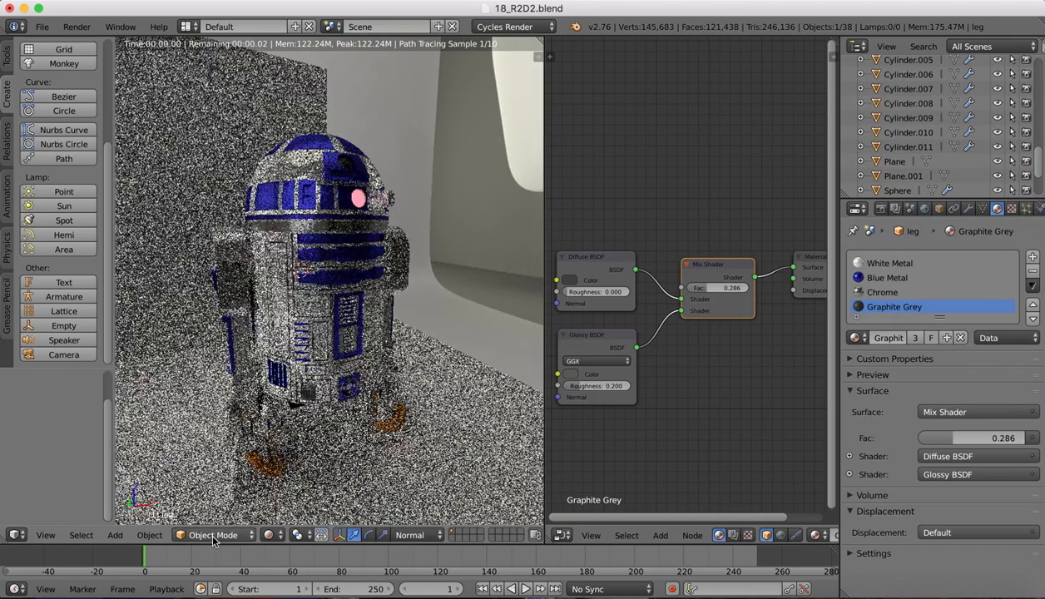
{"action": "left_click", "coordinate": [213, 535]}
{"action": "left_click", "coordinate": [212, 498]}
{"action": "left_click", "coordinate": [261, 538]}
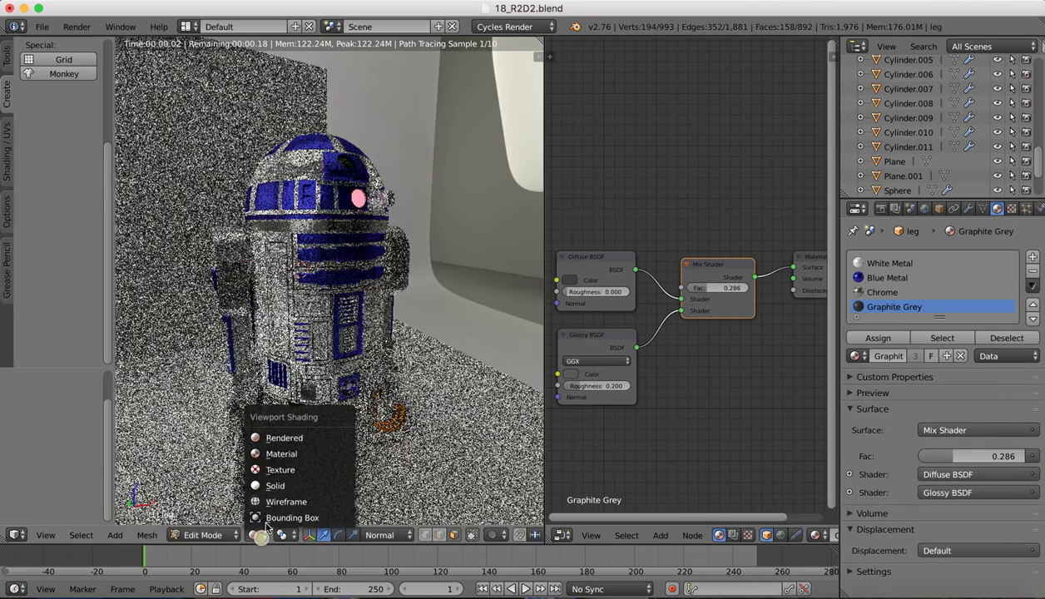
{"action": "left_click", "coordinate": [267, 485]}
{"action": "middle_click_drag", "start_coordinate": [216, 257], "coordinate": [237, 257]}
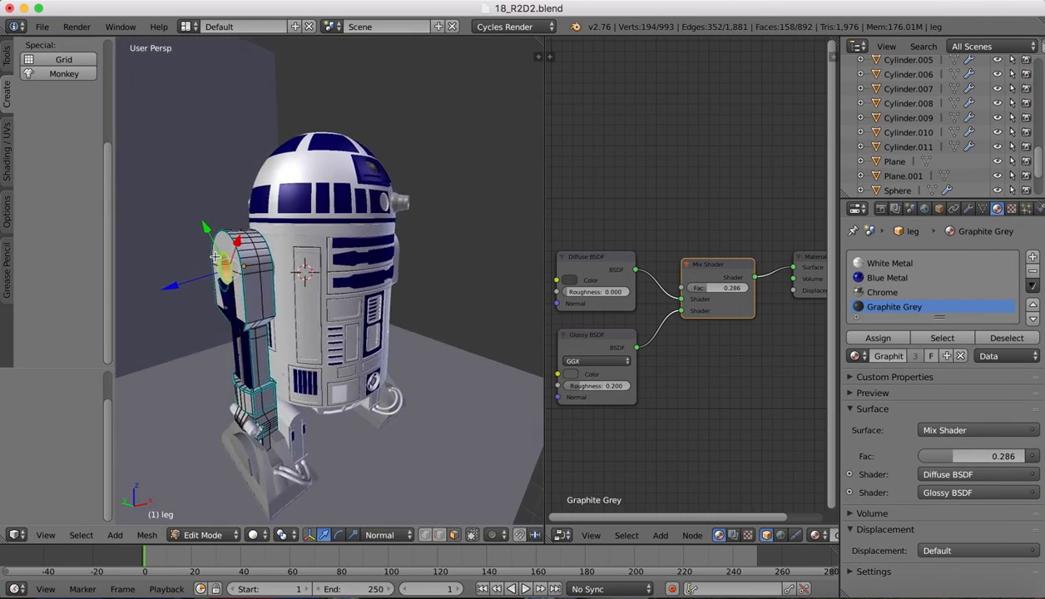
{"action": "middle_click_drag", "start_coordinate": [149, 256], "coordinate": [214, 256]}
{"action": "left_click", "coordinate": [876, 338]}
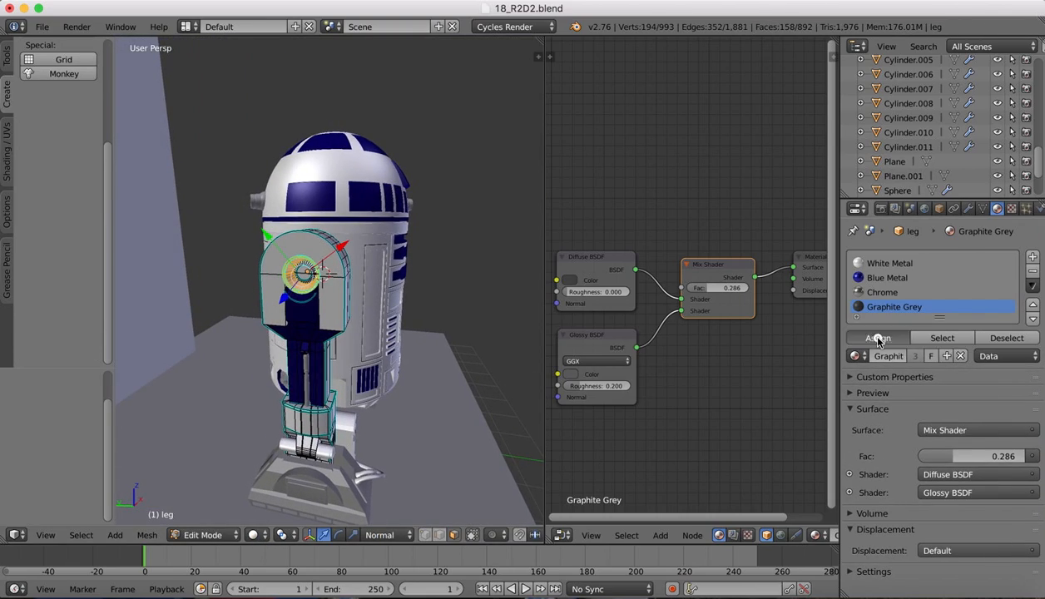
Return to Object Mode and examine the shoulder recess and whole R2-D2 in Rendered shading from several sides
{"action": "left_click", "coordinate": [225, 530]}
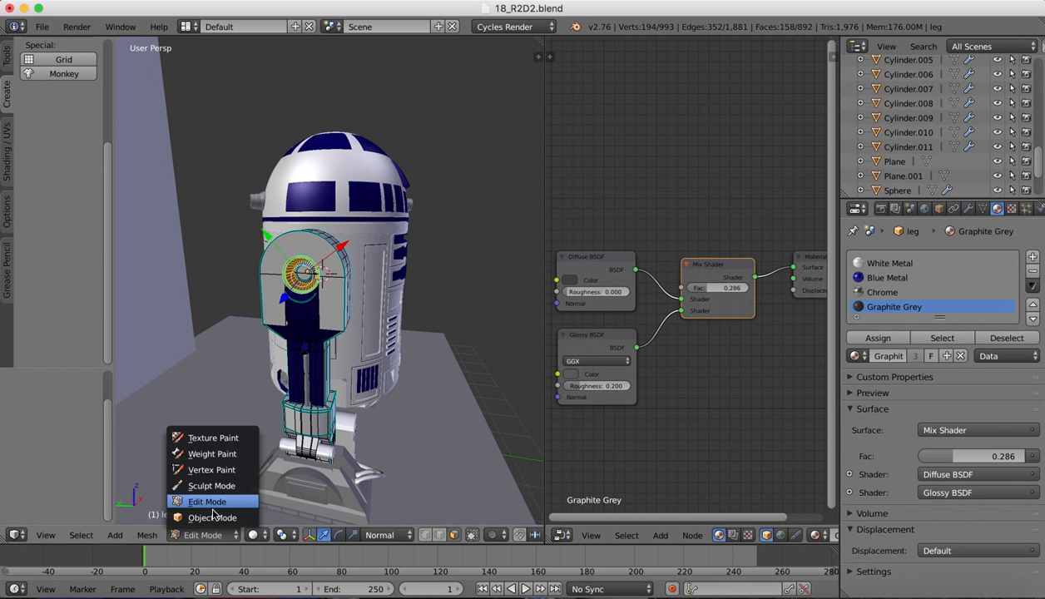
{"action": "left_click", "coordinate": [226, 511]}
{"action": "left_click", "coordinate": [268, 535]}
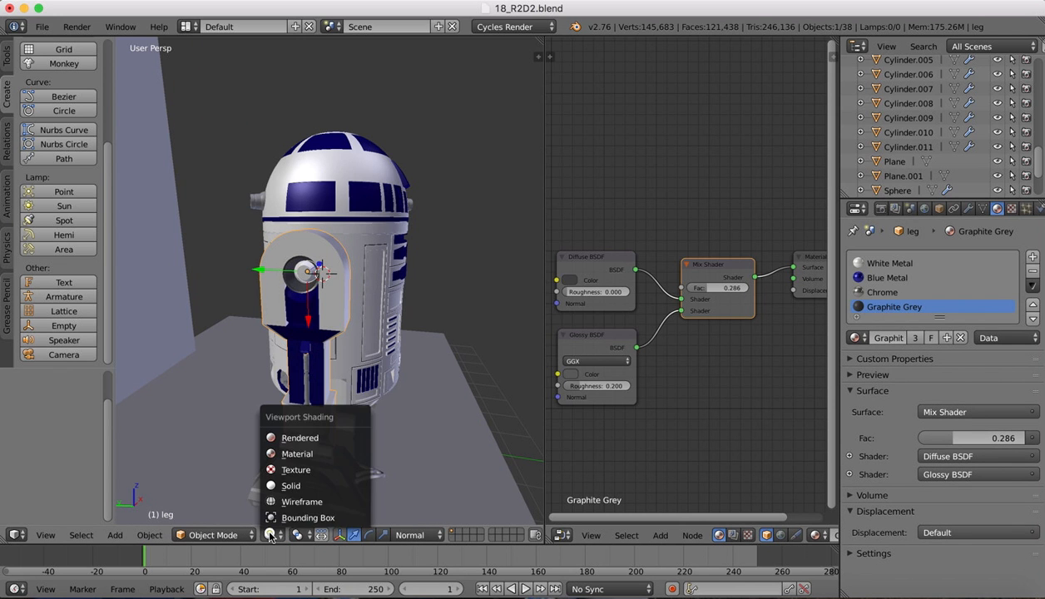
{"action": "left_click", "coordinate": [298, 438]}
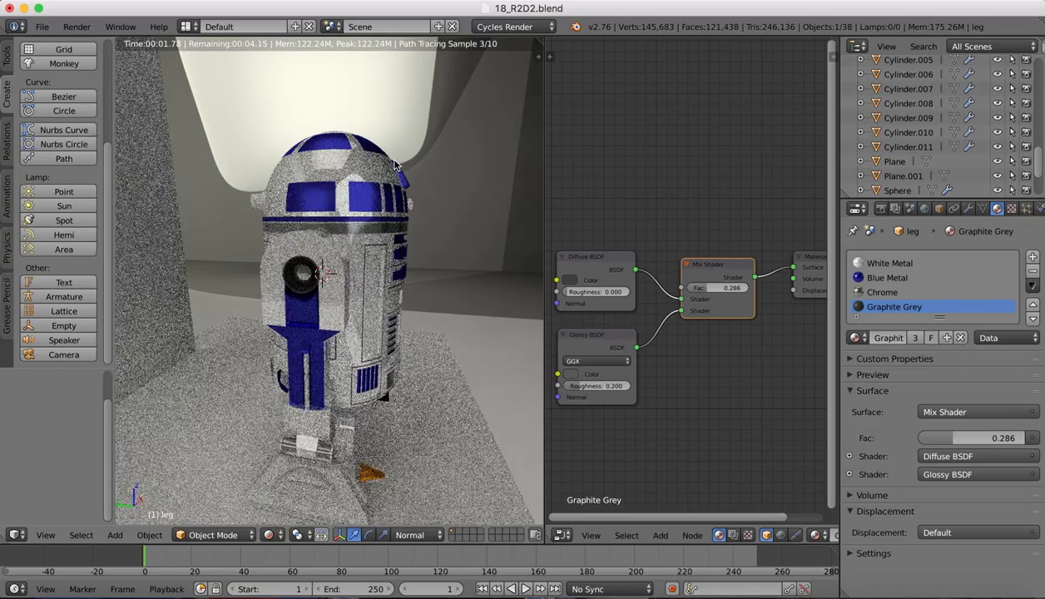
{"action": "scroll", "coordinate": [394, 165], "scroll_direction": "right", "scroll_amount": 10}
{"action": "scroll", "coordinate": [395, 165], "scroll_direction": "right", "scroll_amount": 10}
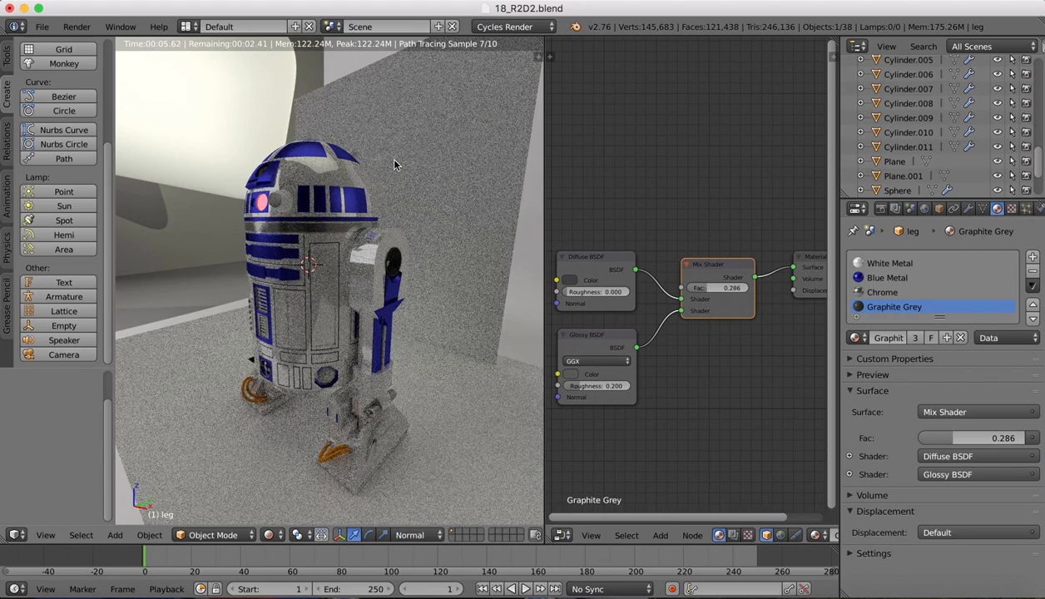
{"action": "scroll", "coordinate": [395, 165], "scroll_direction": "left", "scroll_amount": 5}
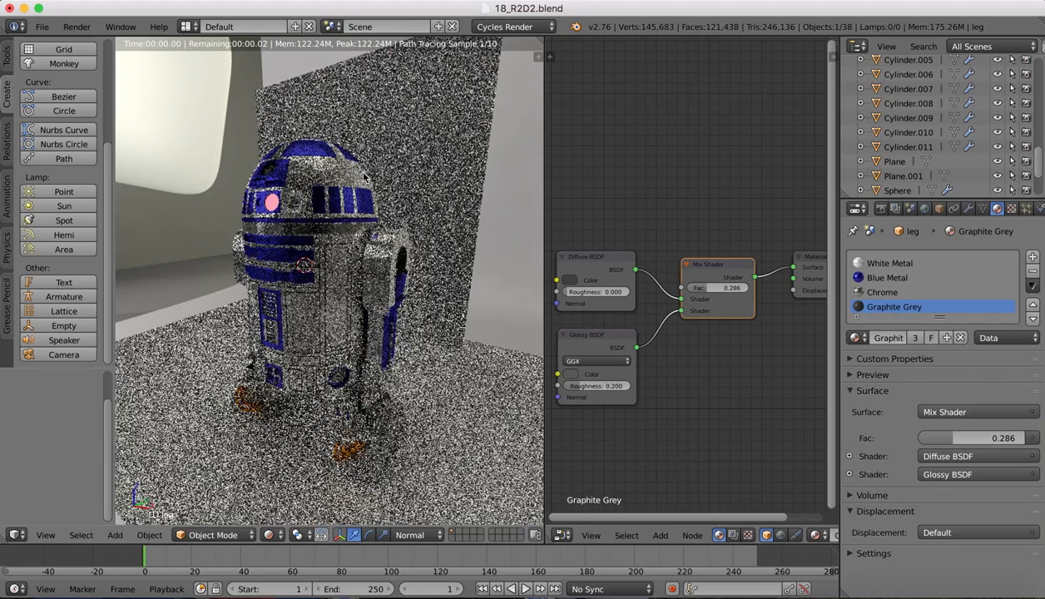
{"action": "scroll", "coordinate": [363, 177], "scroll_direction": "left", "scroll_amount": 8}
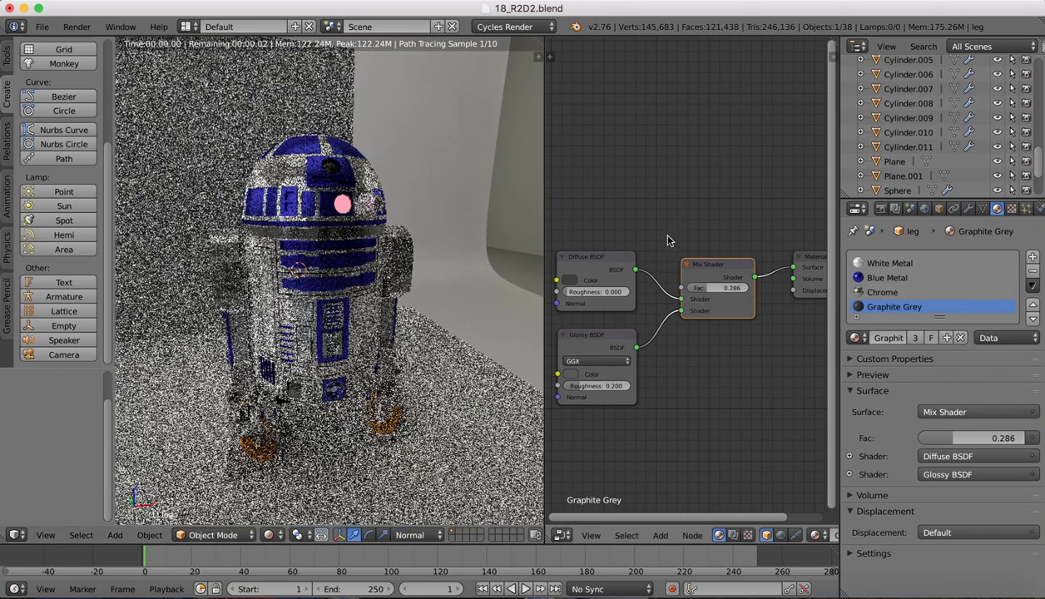
Set the White Metal material's Mix Shader Fac to 0.205 and preview the model through the camera
{"action": "left_click", "coordinate": [876, 263]}
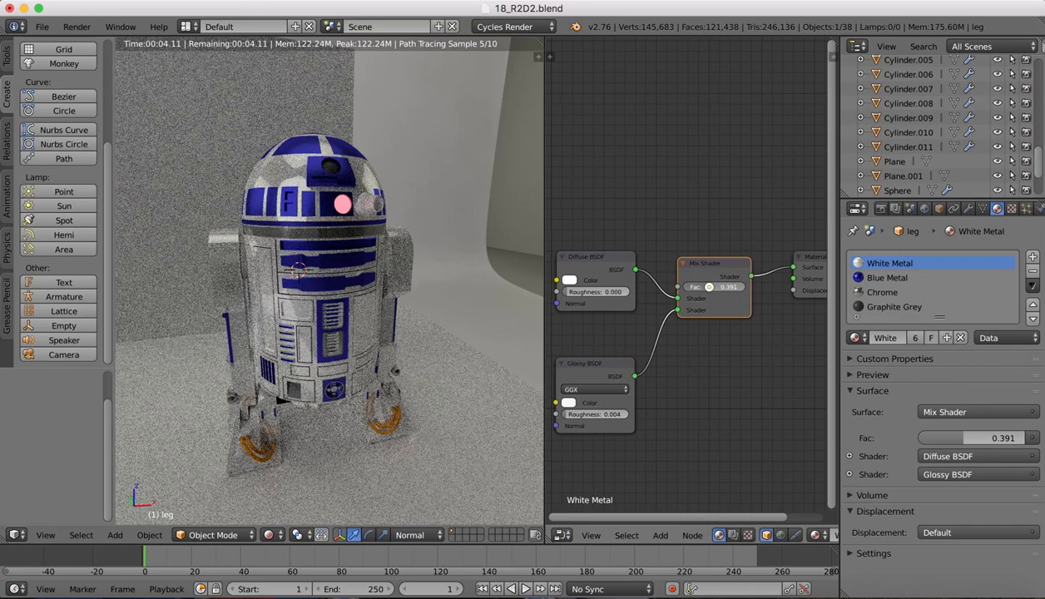
{"action": "left_click_drag", "start_coordinate": [708, 287], "coordinate": [675, 287]}
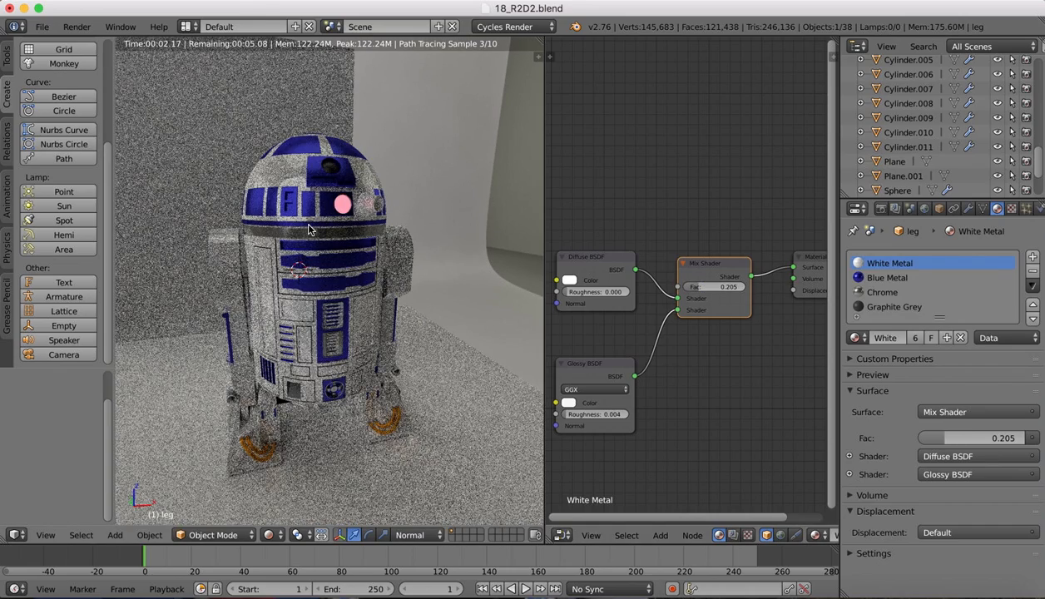
{"action": "left_click", "coordinate": [48, 534]}
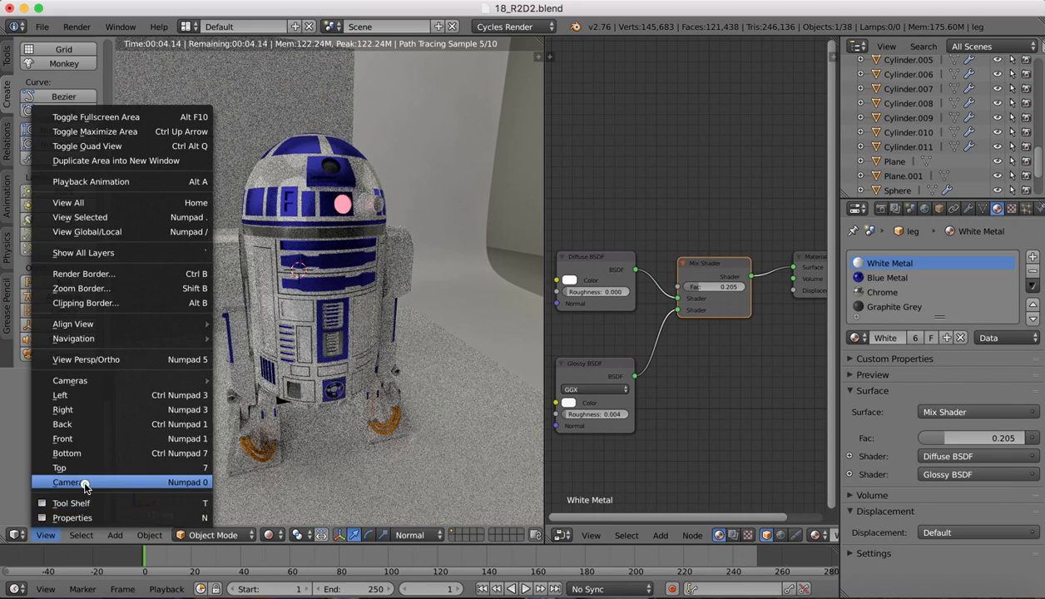
{"action": "left_click", "coordinate": [84, 482]}
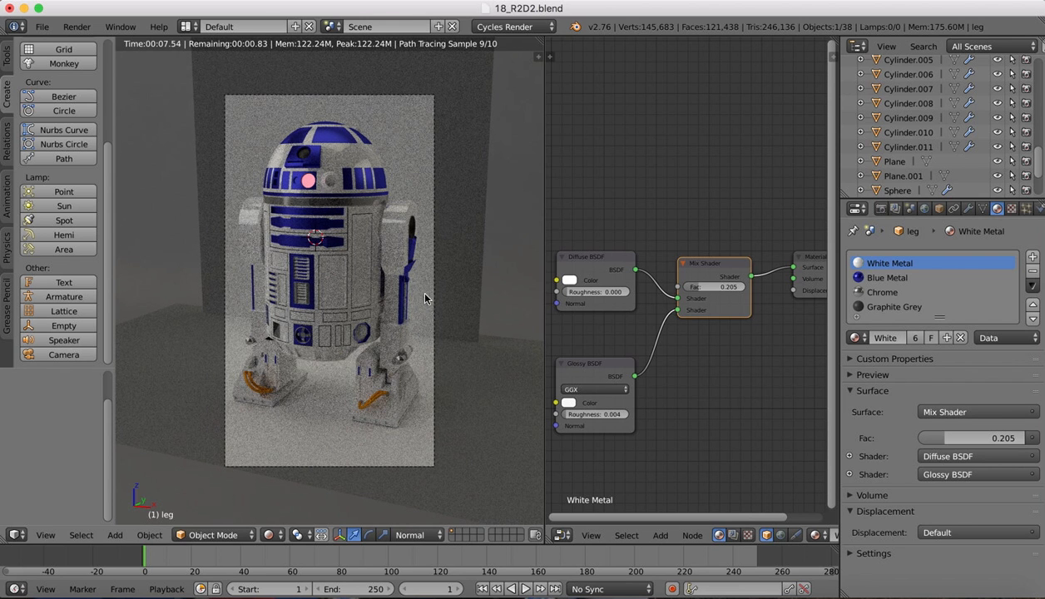
Add a material slot to both the upright backdrop plane and the floor plane, using the existing Graphite Grey material for each
{"action": "right_click", "coordinate": [466, 140]}
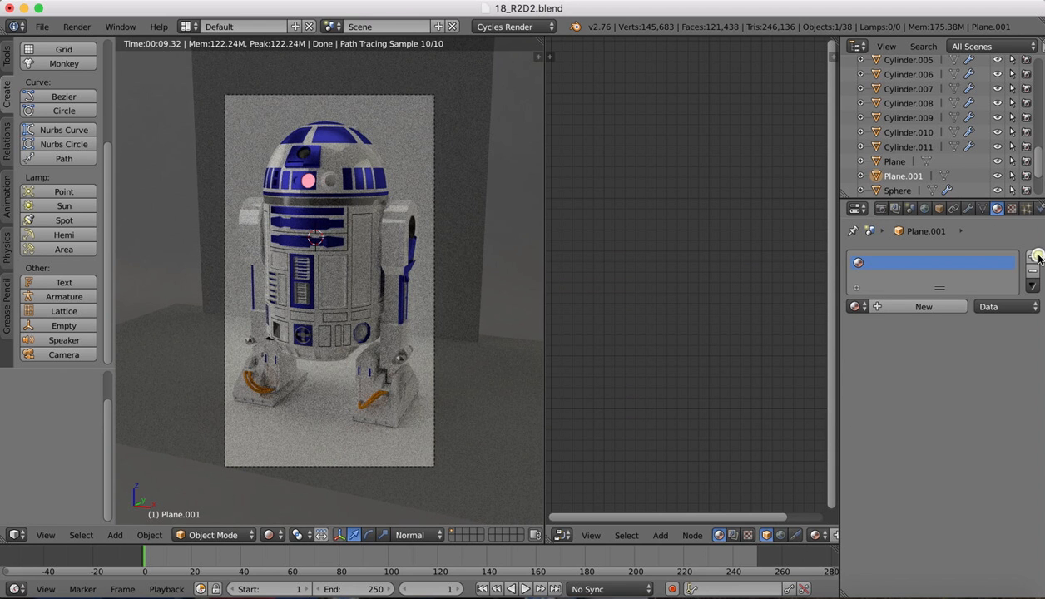
{"action": "left_click", "coordinate": [857, 307]}
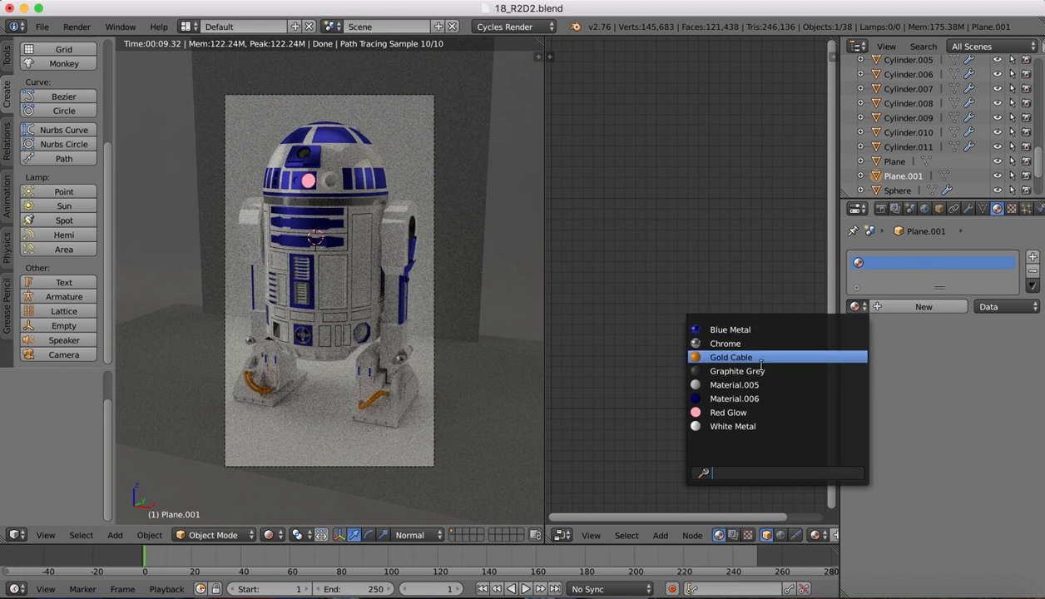
{"action": "left_click", "coordinate": [717, 369]}
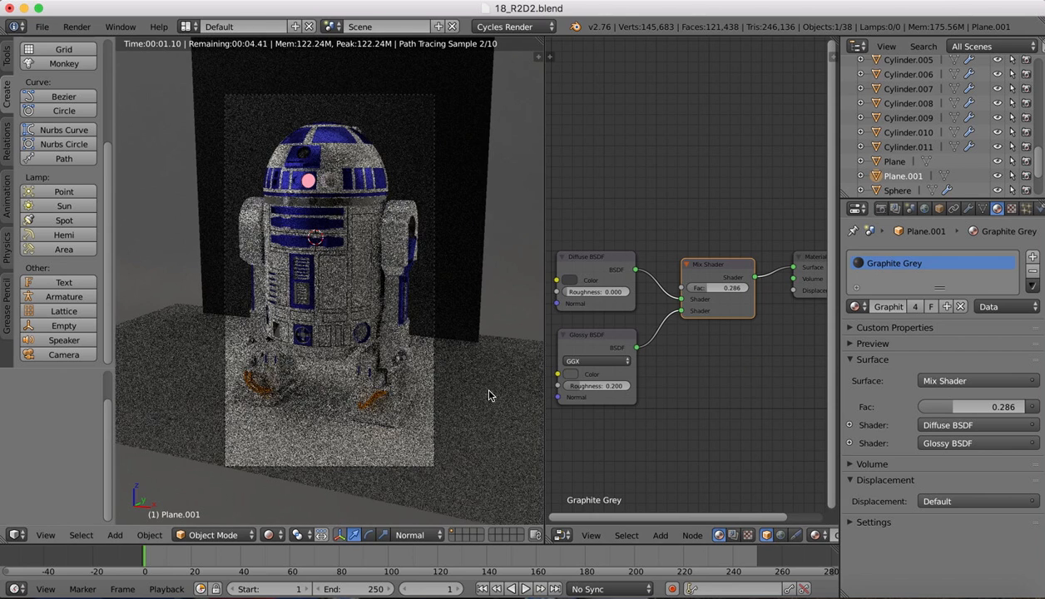
{"action": "right_click", "coordinate": [495, 396]}
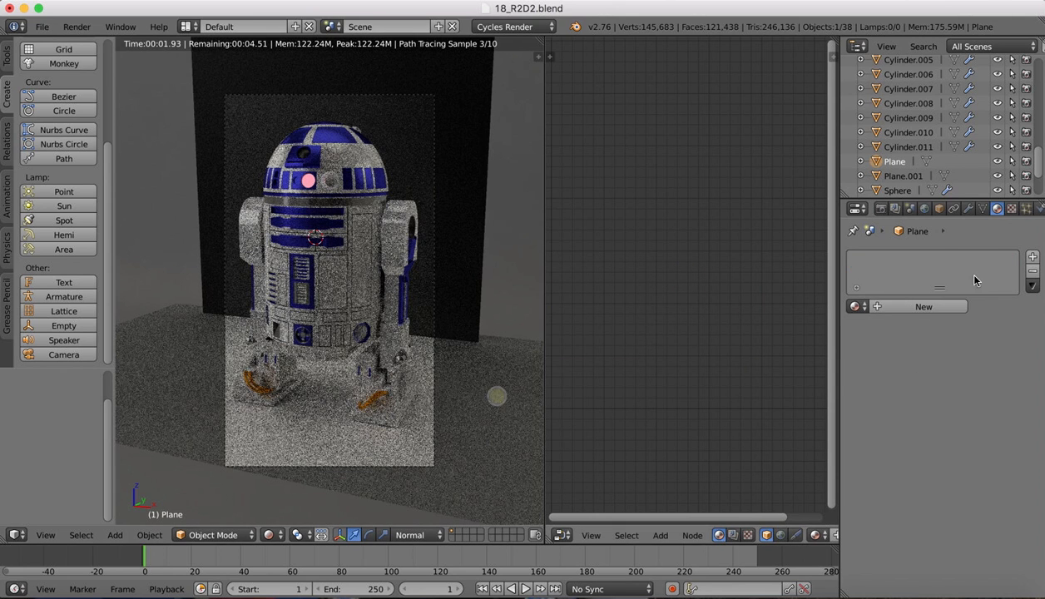
{"action": "left_click", "coordinate": [1033, 257]}
{"action": "left_click", "coordinate": [857, 307]}
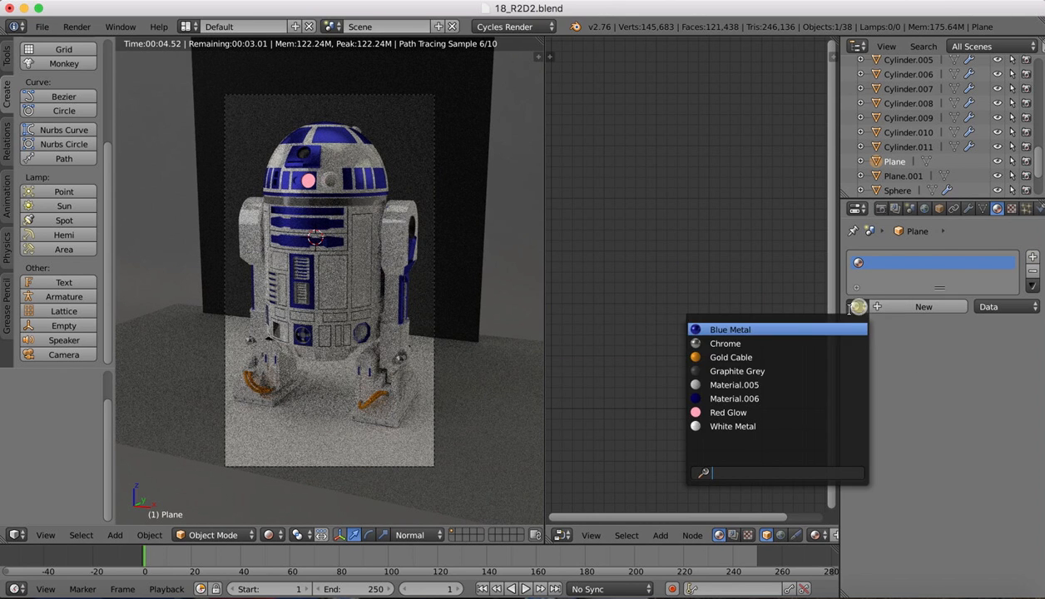
{"action": "left_click", "coordinate": [736, 371]}
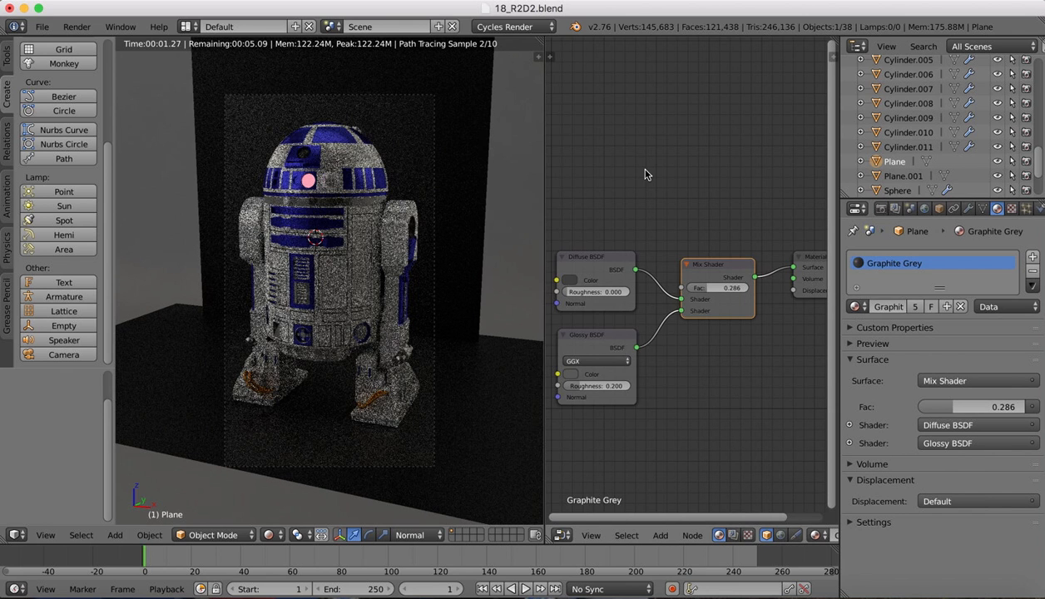
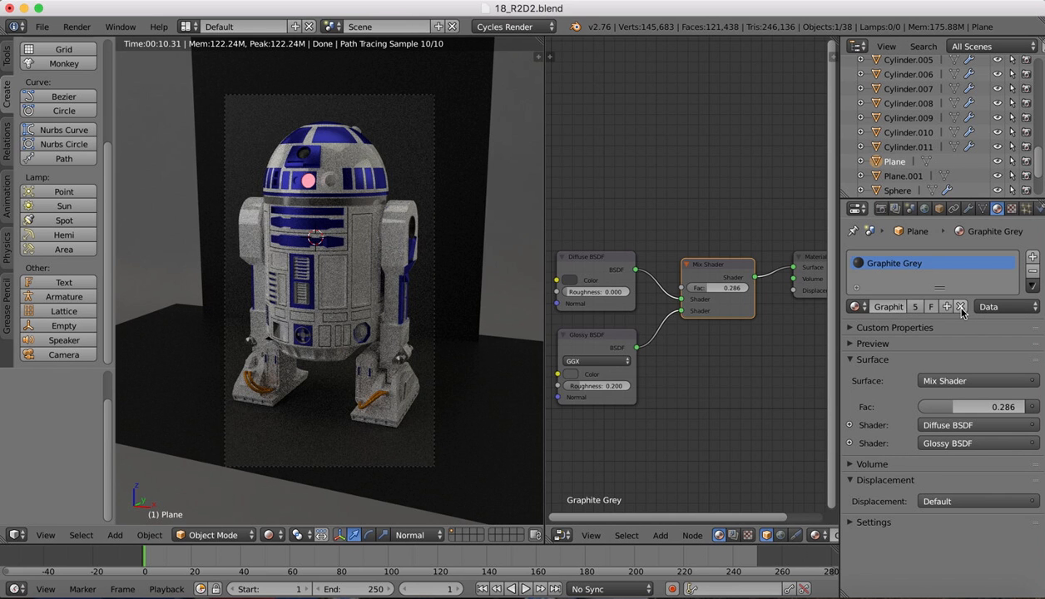
Make the floor plane's Graphite Grey a single-user copy and rename it Background
{"action": "left_click", "coordinate": [913, 307]}
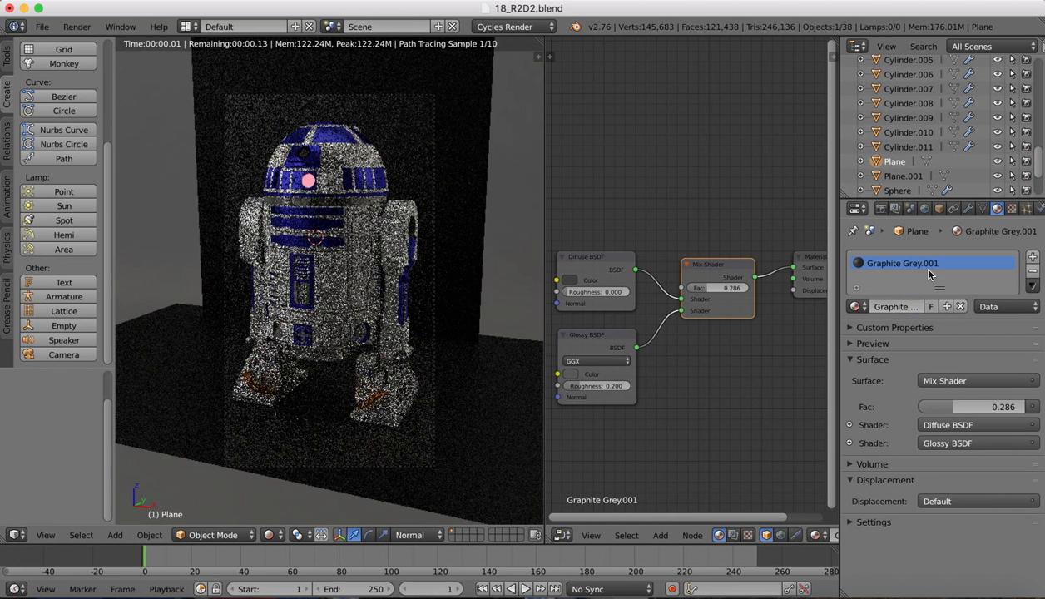
{"action": "double_click", "coordinate": [894, 307]}
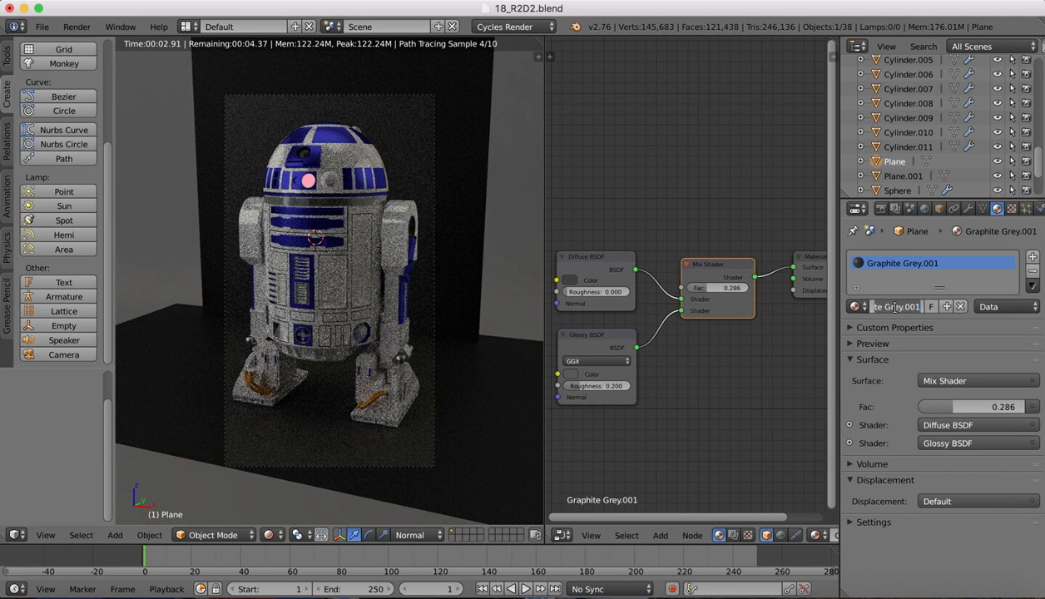
{"action": "type", "text": "Background"}
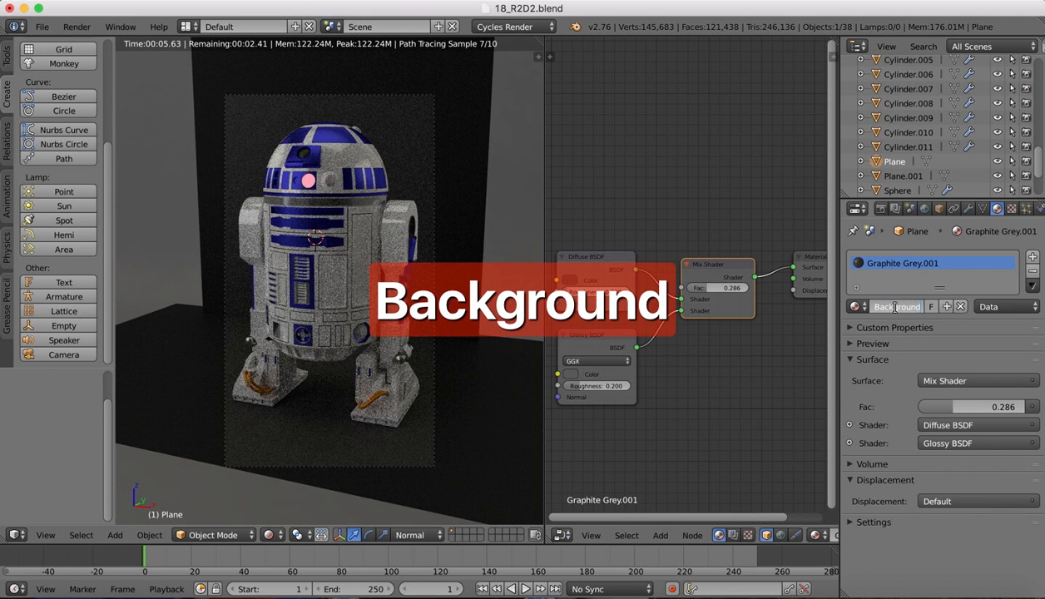
{"action": "key", "text": "Return"}
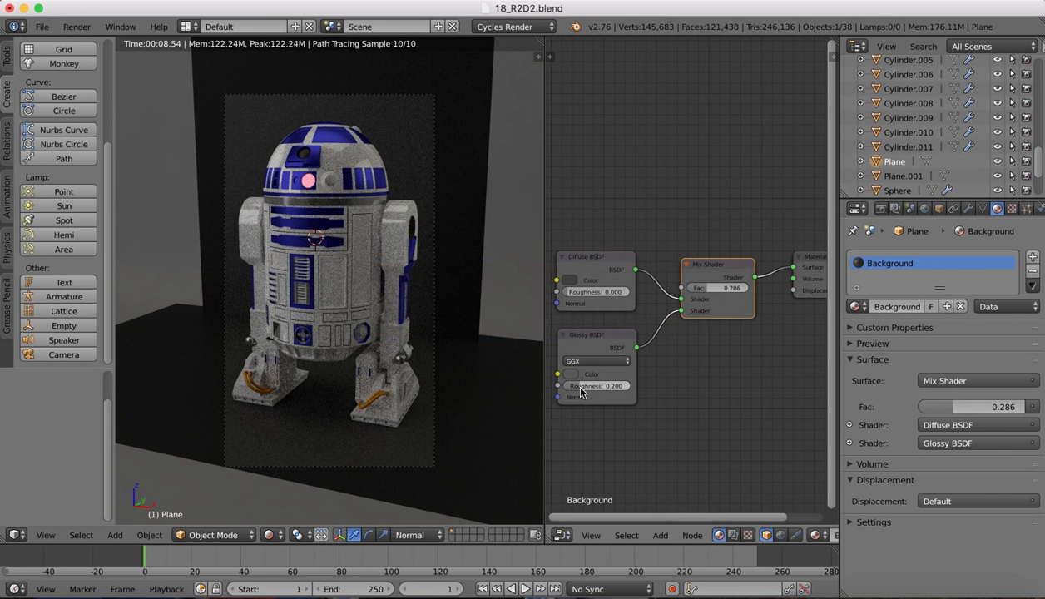
Move Background's Diffuse BSDF node up, then lighten its colour to a grey of about 0.176 and slightly lighten the Glossy BSDF colour
{"action": "left_click", "coordinate": [594, 250]}
{"action": "left_click_drag", "start_coordinate": [594, 250], "coordinate": [593, 230]}
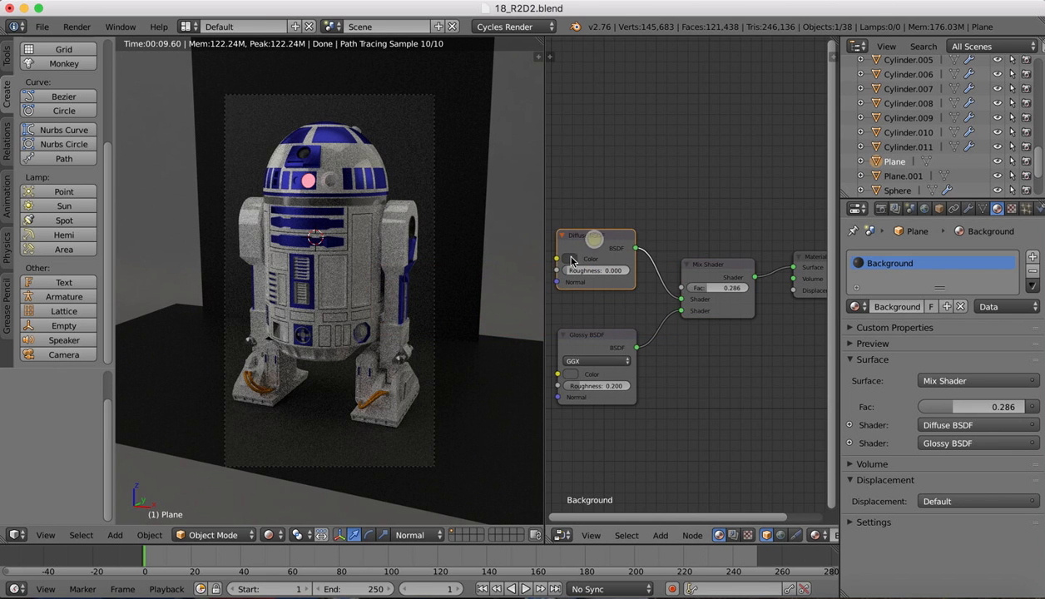
{"action": "left_click", "coordinate": [570, 260]}
{"action": "left_click_drag", "start_coordinate": [657, 172], "coordinate": [653, 117]}
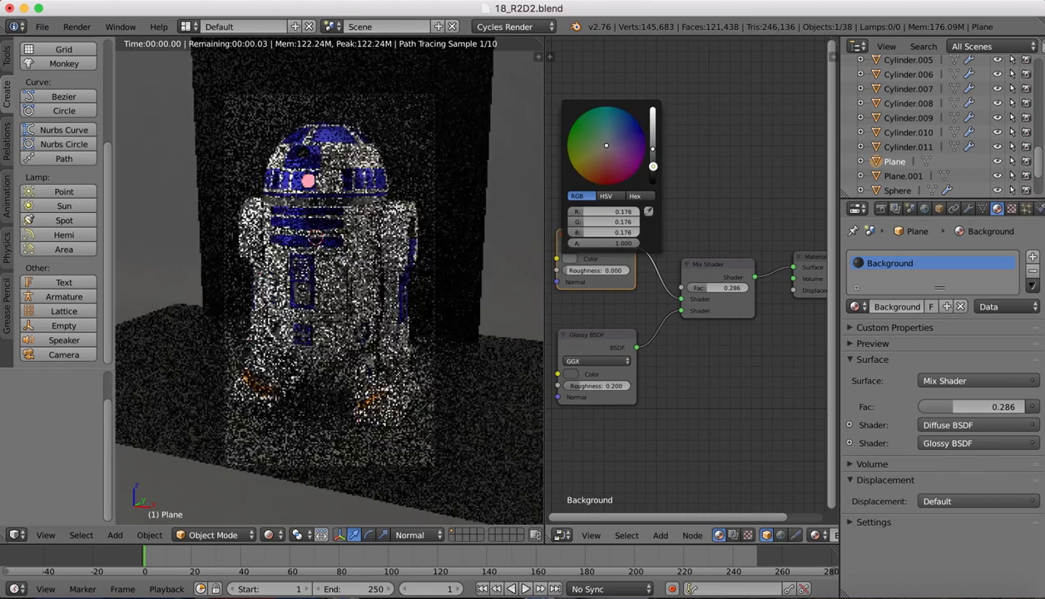
{"action": "left_click", "coordinate": [571, 374]}
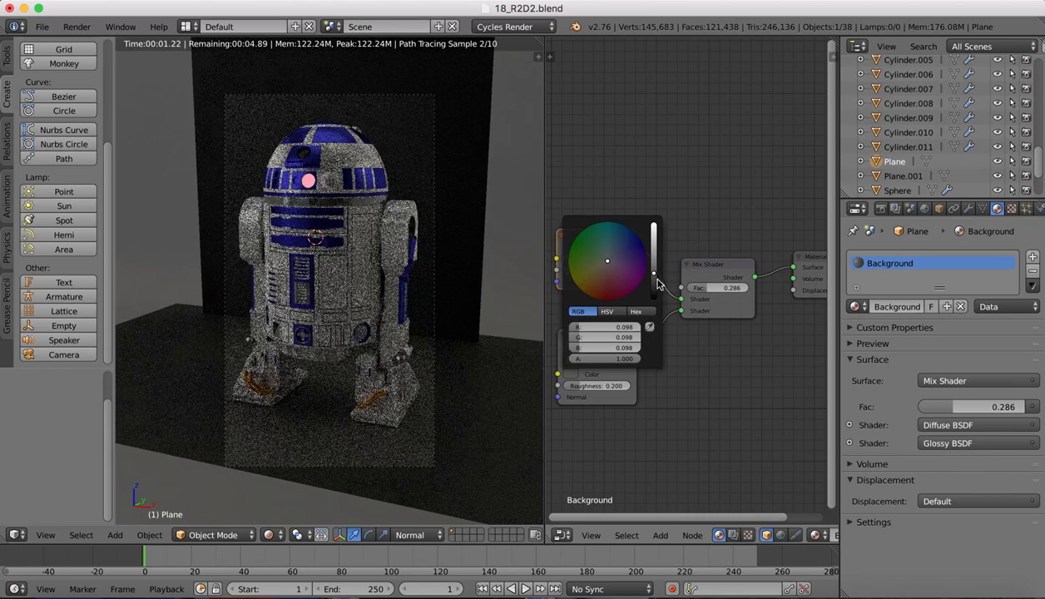
{"action": "left_click_drag", "start_coordinate": [656, 282], "coordinate": [654, 274]}
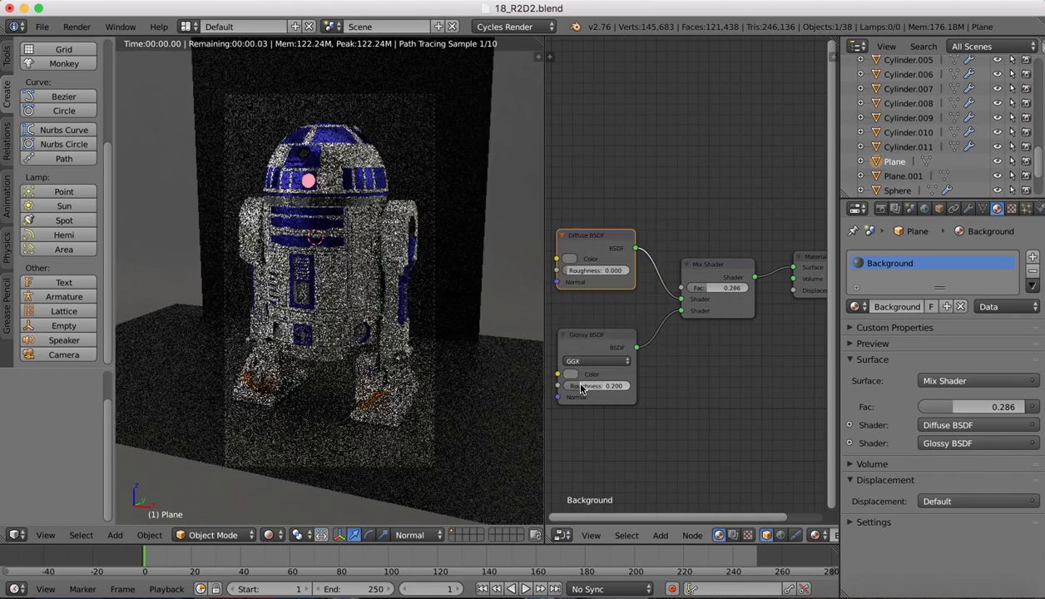
Set Background's Glossy BSDF roughness to 0.096 and its Mix Shader Fac to 0.541
{"action": "left_click_drag", "start_coordinate": [580, 389], "coordinate": [553, 388]}
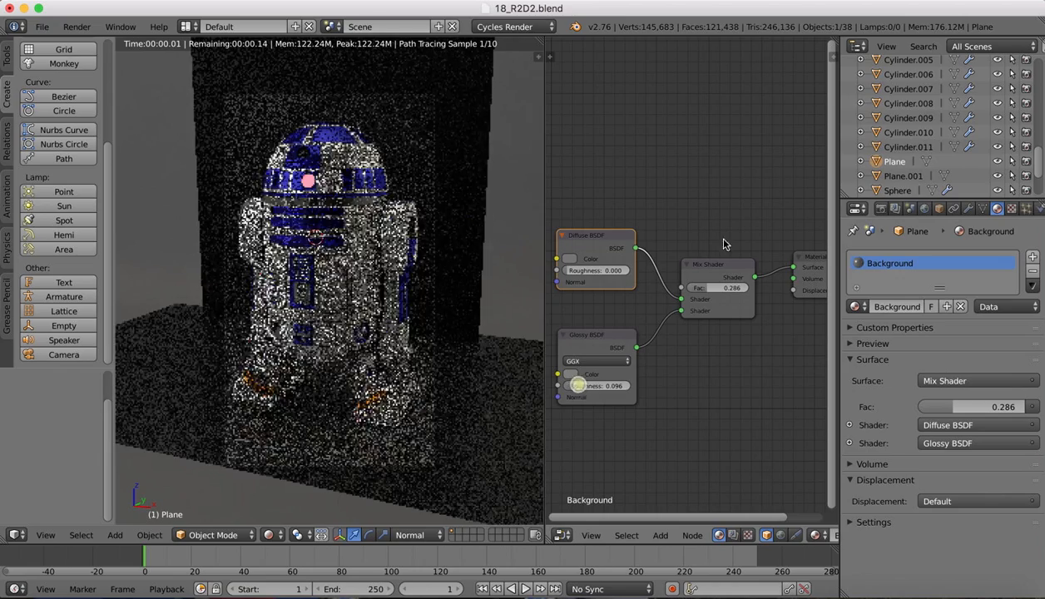
{"action": "left_click_drag", "start_coordinate": [710, 289], "coordinate": [726, 289]}
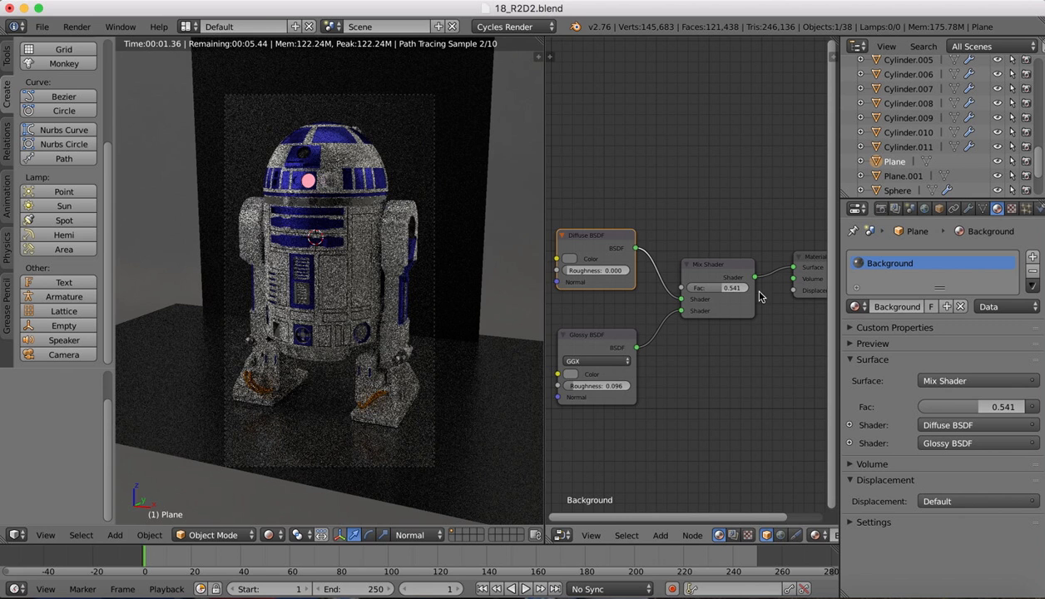
Add a Voronoi Texture node above Background's Diffuse BSDF node
{"action": "left_click", "coordinate": [659, 535]}
{"action": "mouse_move", "coordinate": [688, 465]}
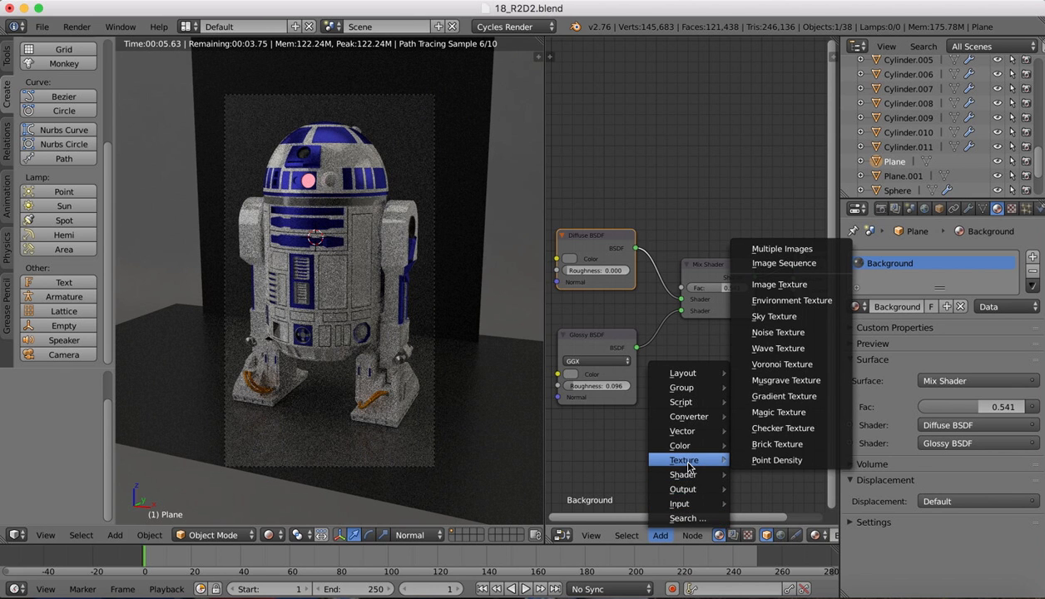
{"action": "left_click", "coordinate": [812, 364]}
{"action": "left_click", "coordinate": [563, 121]}
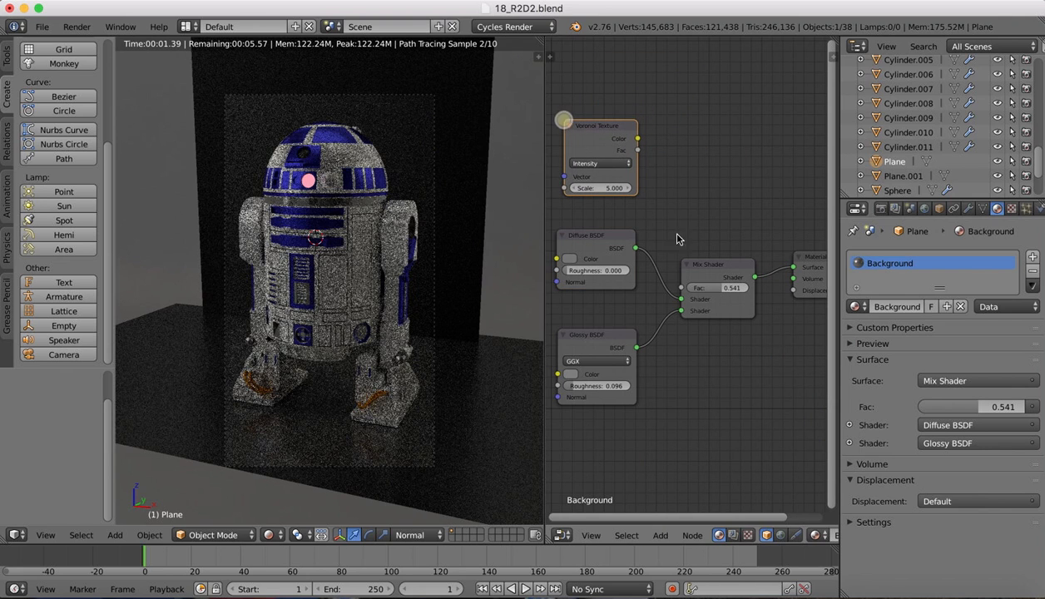
Insert a second Mix Shader after the Diffuse BSDF, feeding Voronoi Color into its first shader input and the Diffuse BSDF into its second
{"action": "left_click", "coordinate": [655, 541]}
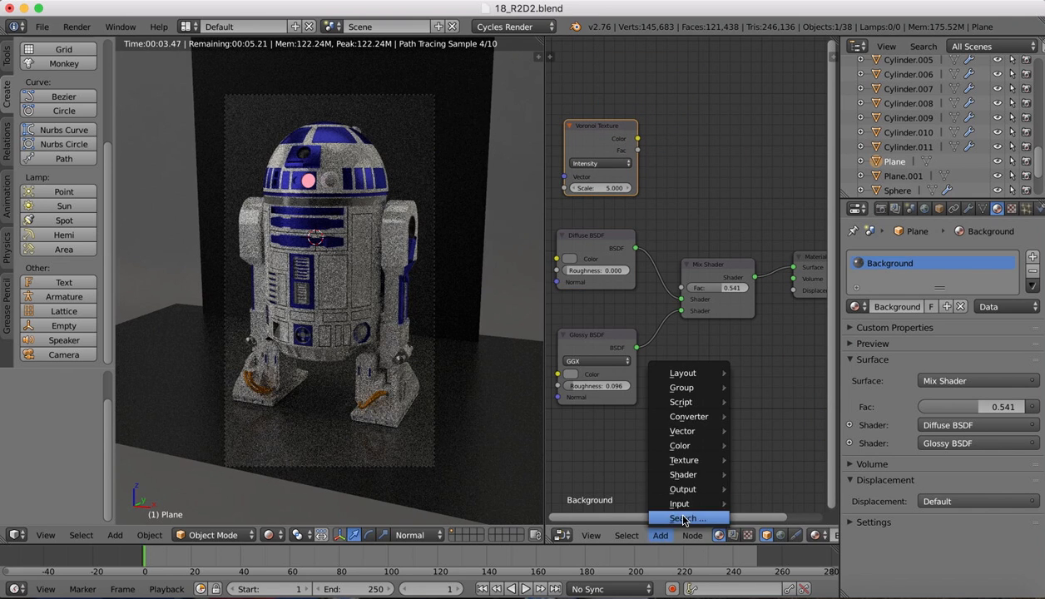
{"action": "left_click", "coordinate": [711, 581]}
{"action": "left_click", "coordinate": [714, 454]}
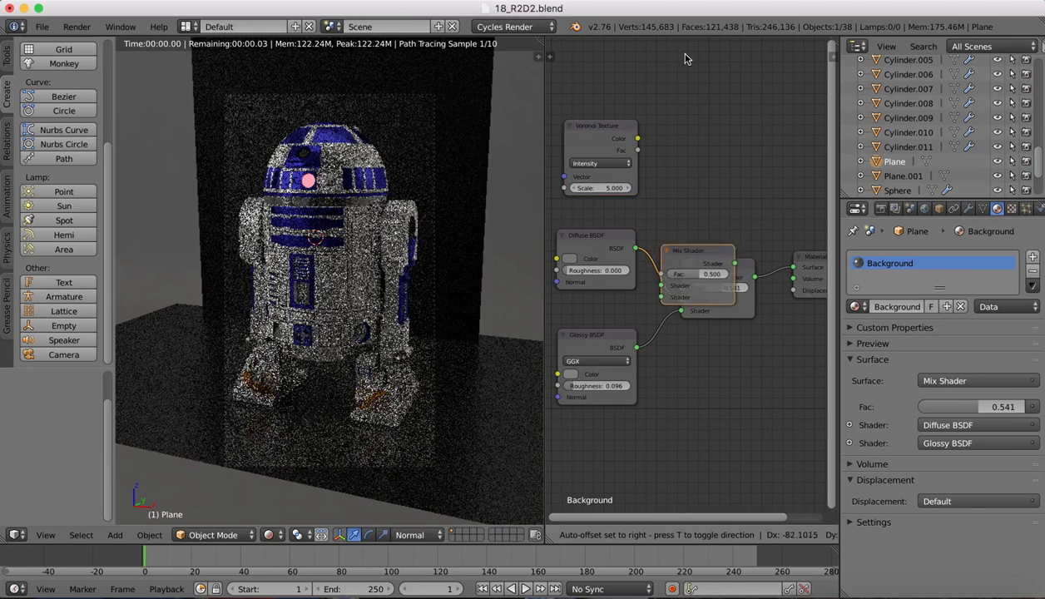
{"action": "left_click", "coordinate": [678, 9]}
{"action": "left_click", "coordinate": [691, 146]}
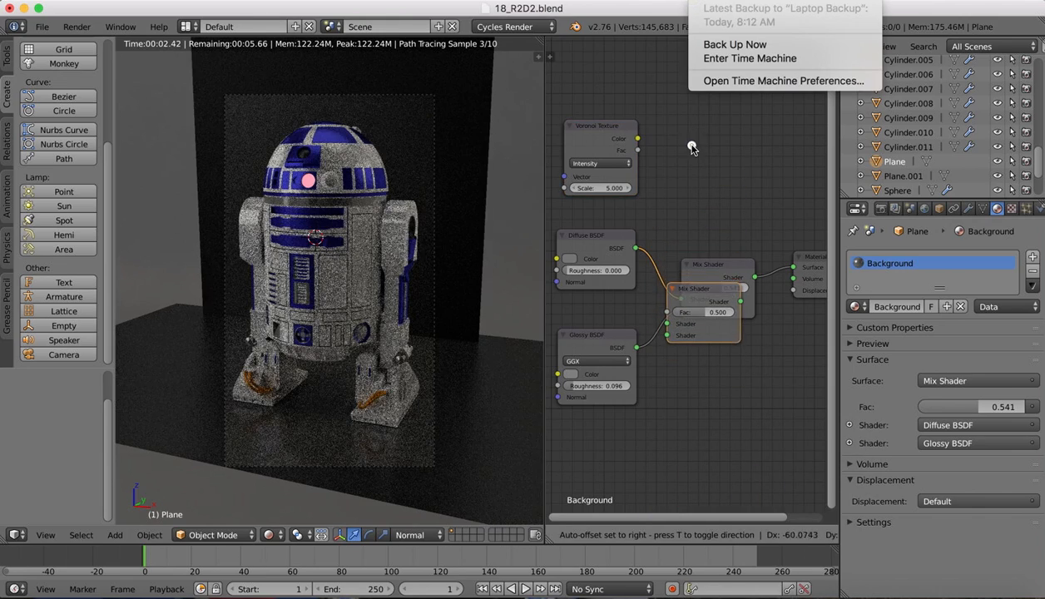
{"action": "left_click_drag", "start_coordinate": [712, 285], "coordinate": [724, 204]}
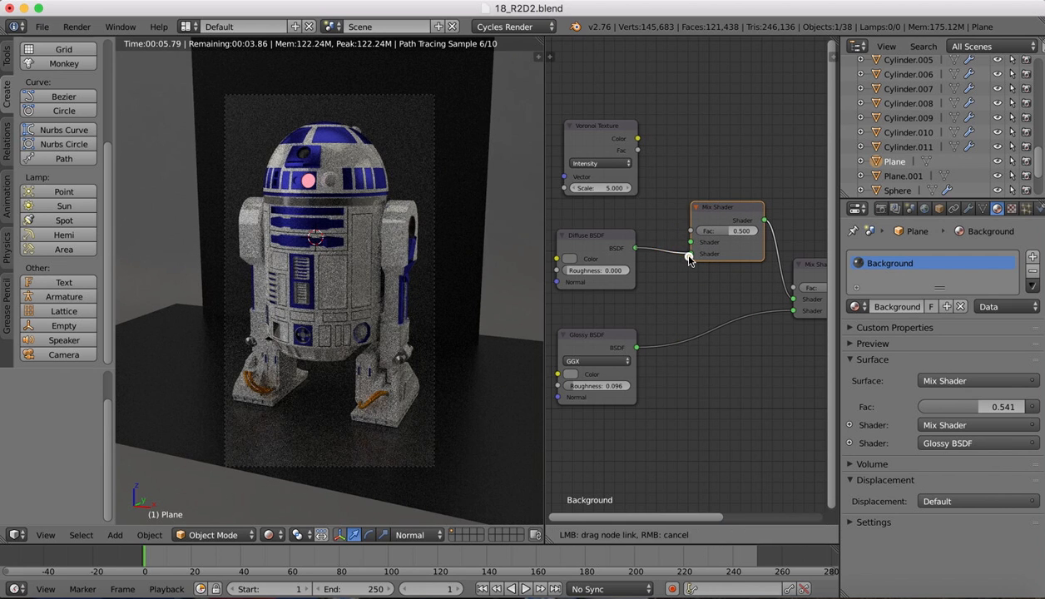
{"action": "left_click_drag", "start_coordinate": [638, 138], "coordinate": [690, 230]}
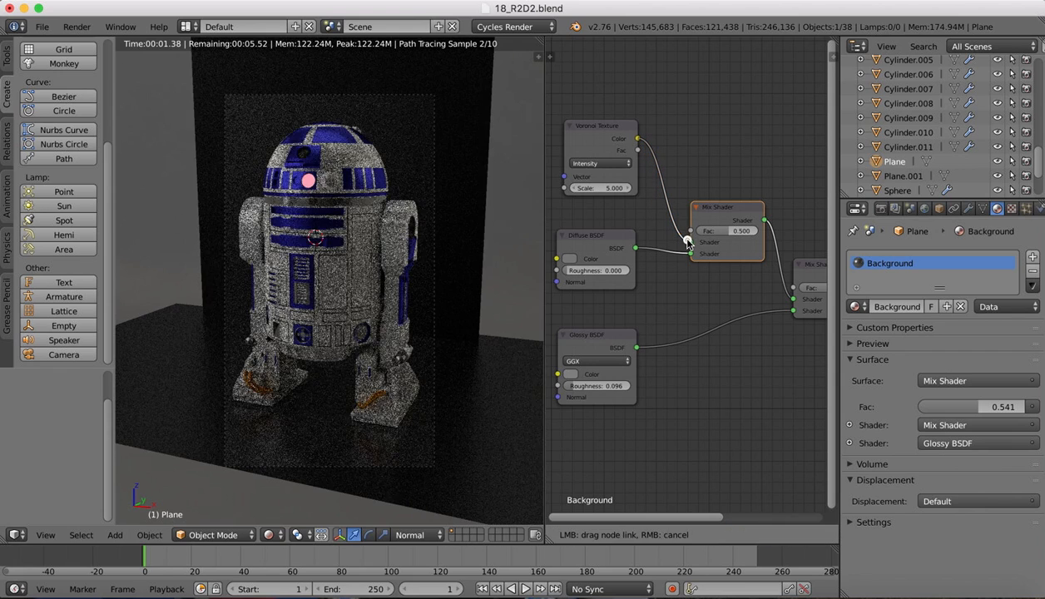
Preview the Voronoi Texture on the floor plane with Intensity coloring and set its scale to 40.2
{"action": "left_click", "coordinate": [596, 163]}
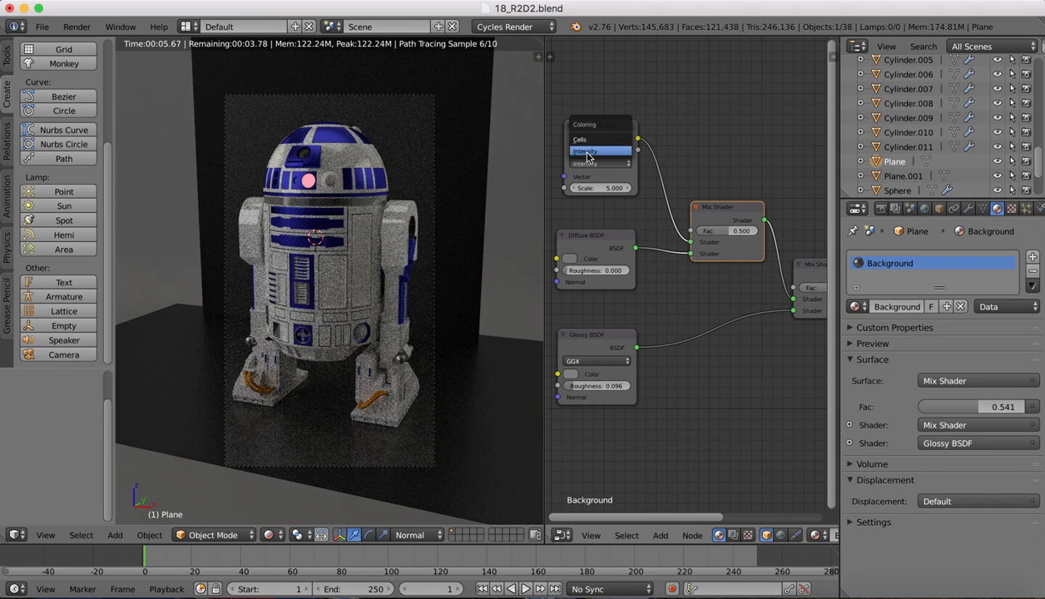
{"action": "left_click", "coordinate": [591, 151]}
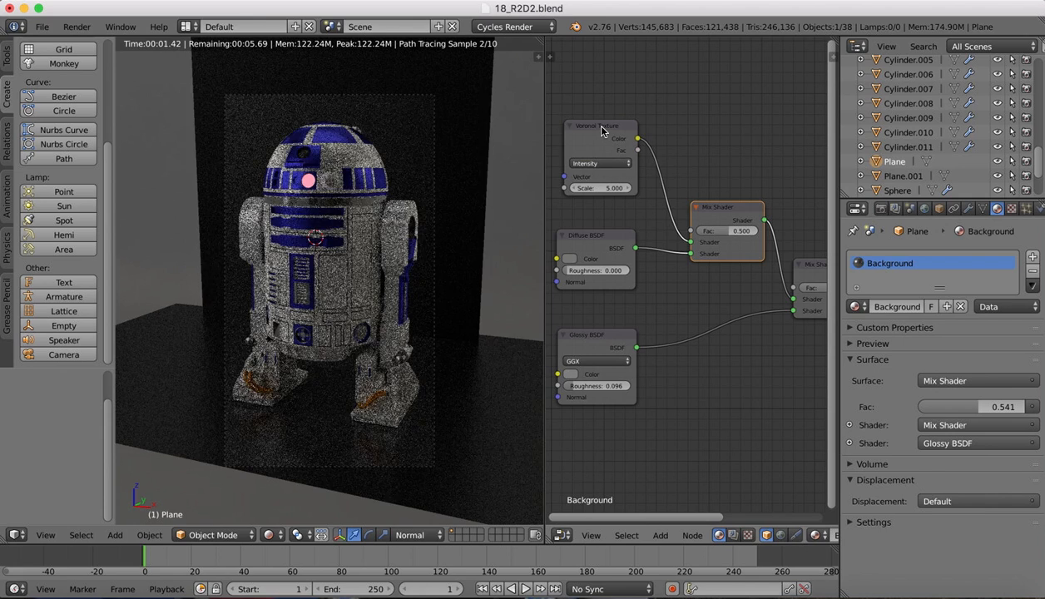
{"action": "left_click", "coordinate": [602, 131], "text": "ctrl+shift"}
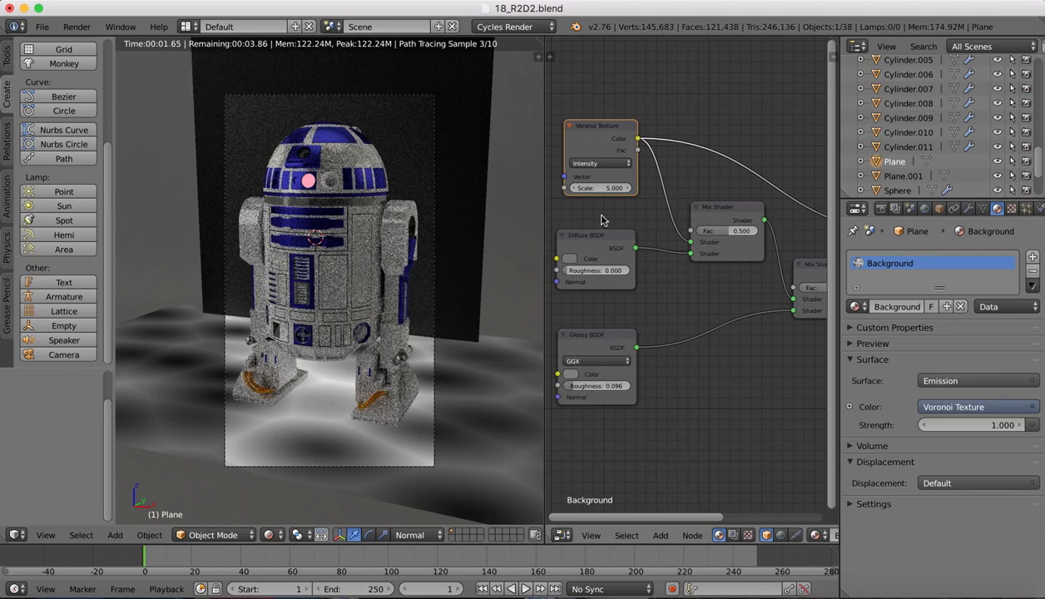
{"action": "left_click_drag", "start_coordinate": [585, 189], "coordinate": [589, 193]}
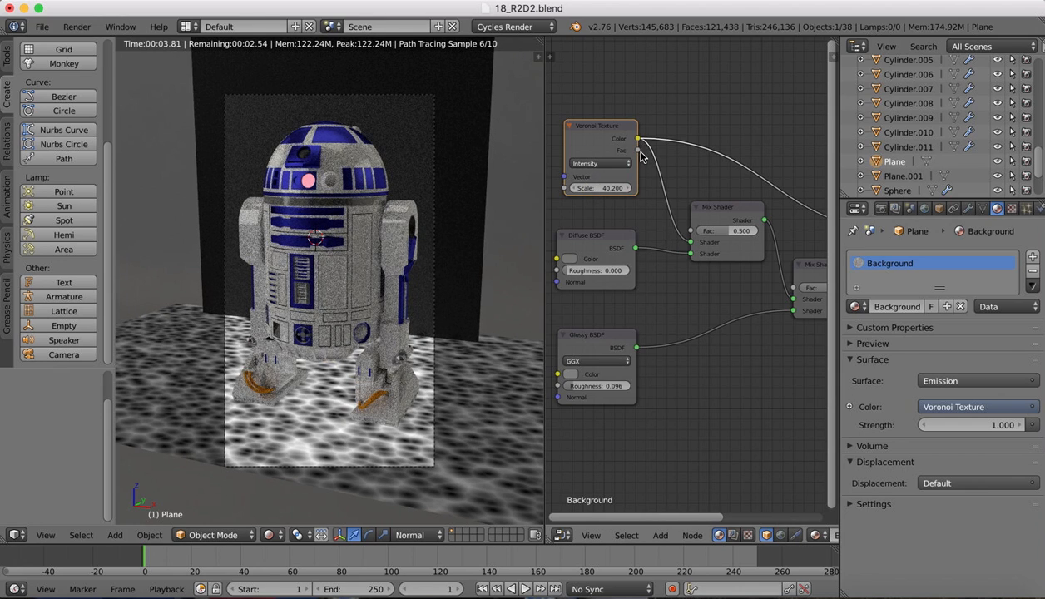
Connect the Voronoi Fac output to the new Mix Shader's Fac and route the final Mix Shader back to the material output
{"action": "left_click_drag", "start_coordinate": [638, 151], "coordinate": [690, 231]}
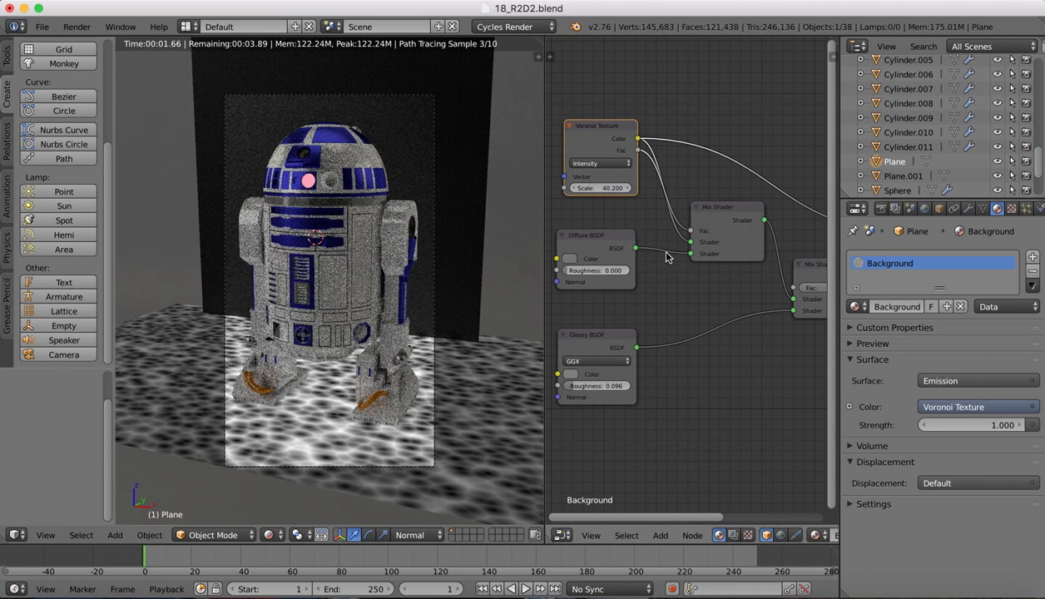
{"action": "left_click", "coordinate": [816, 268]}
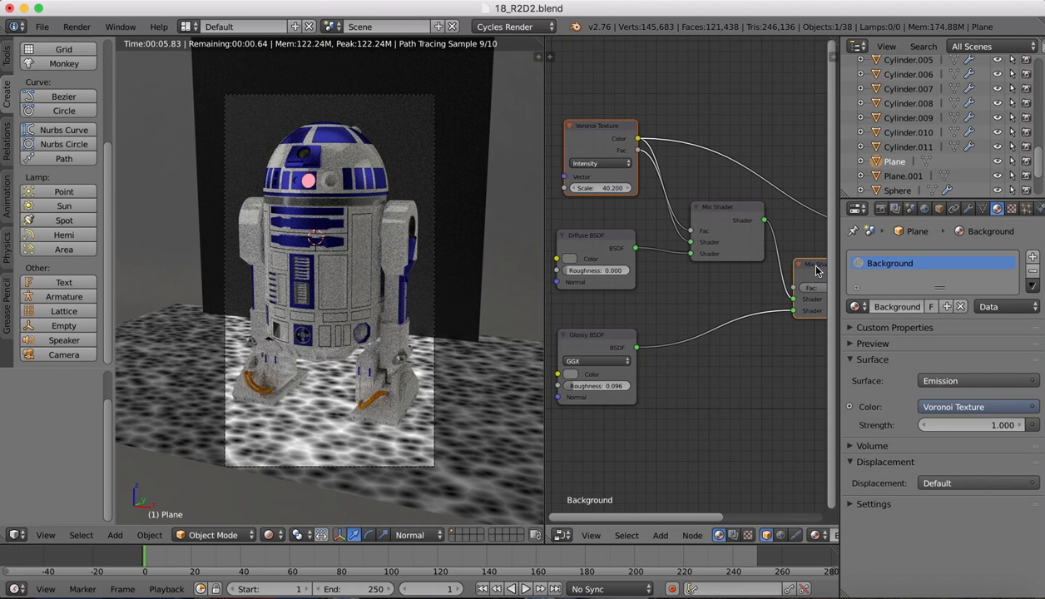
{"action": "left_click", "coordinate": [816, 268], "text": "ctrl+shift"}
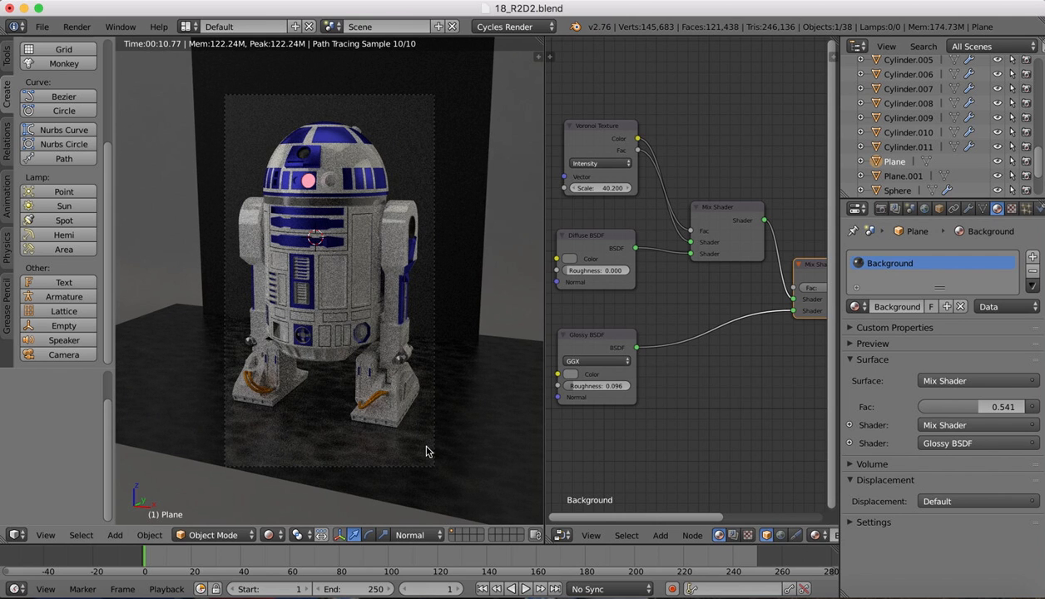
Replace the upright backdrop plane's Graphite Grey with the Background material
{"action": "right_click", "coordinate": [468, 154]}
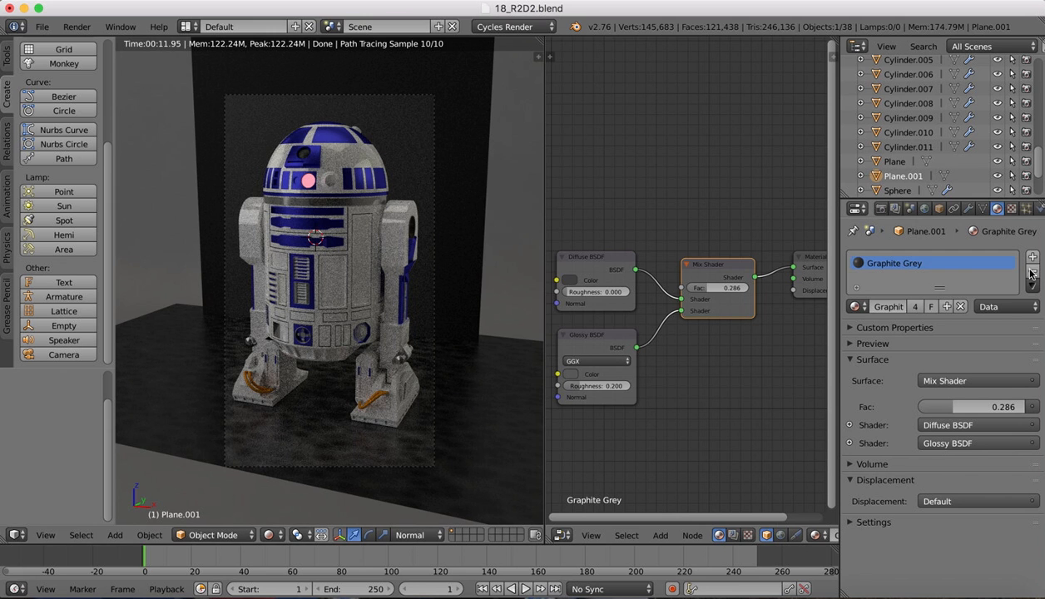
{"action": "left_click", "coordinate": [857, 307]}
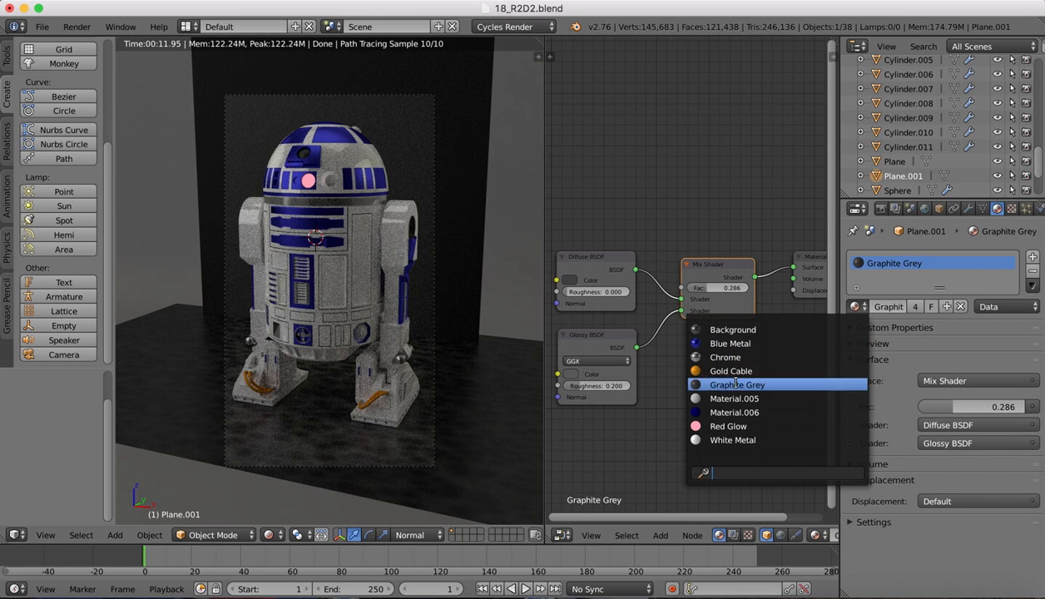
{"action": "left_click", "coordinate": [732, 330]}
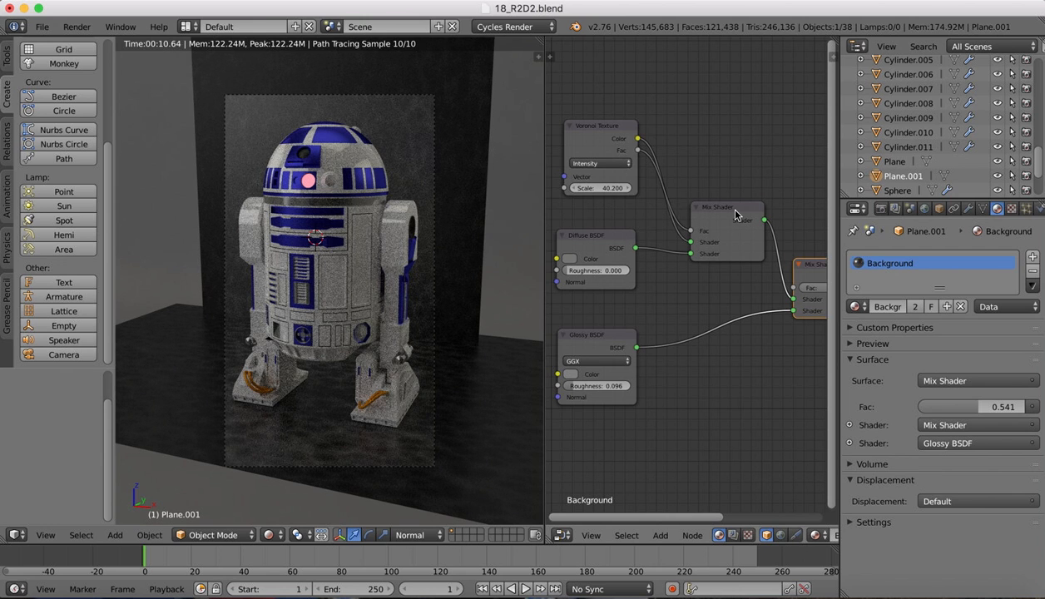
Nudge the new Mix Shader node up, then darken Background's Diffuse BSDF colour to about 0.068 and darken its Glossy BSDF colour
{"action": "left_click_drag", "start_coordinate": [736, 214], "coordinate": [726, 203]}
{"action": "scroll", "coordinate": [744, 339], "scroll_direction": "right", "scroll_amount": 1}
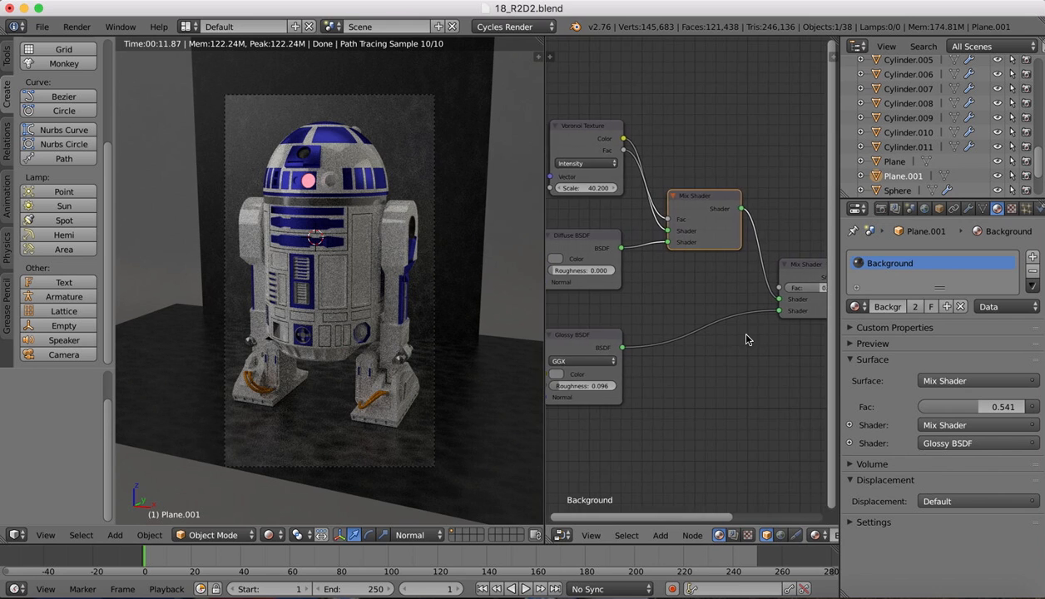
{"action": "scroll", "coordinate": [747, 339], "scroll_direction": "right", "scroll_amount": 3, "text": "ctrl"}
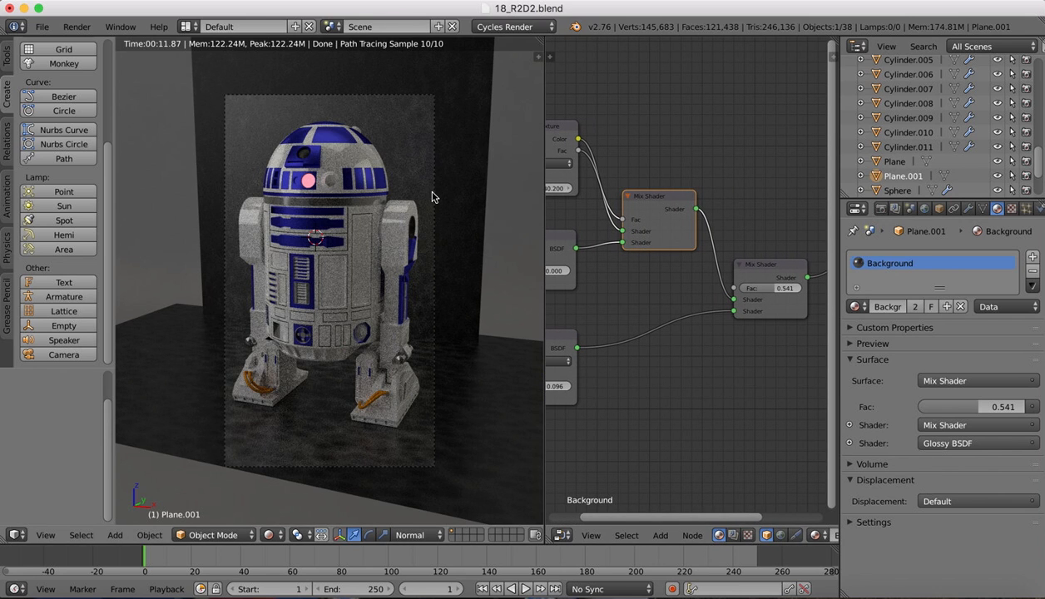
{"action": "scroll", "coordinate": [640, 242], "scroll_direction": "left", "scroll_amount": 6, "text": "ctrl"}
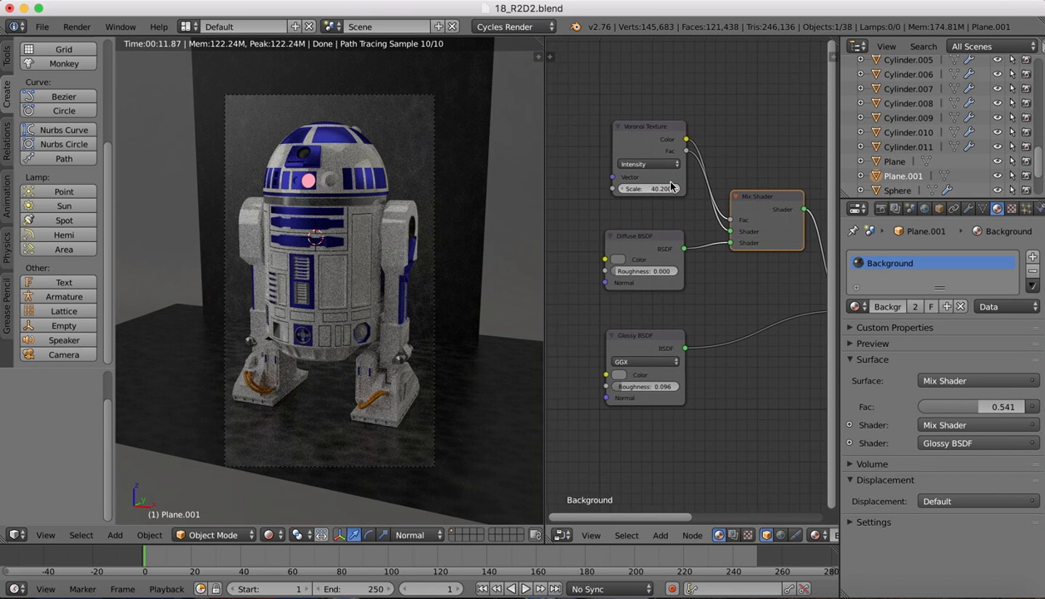
{"action": "left_click", "coordinate": [622, 261]}
{"action": "left_click_drag", "start_coordinate": [699, 151], "coordinate": [704, 156]}
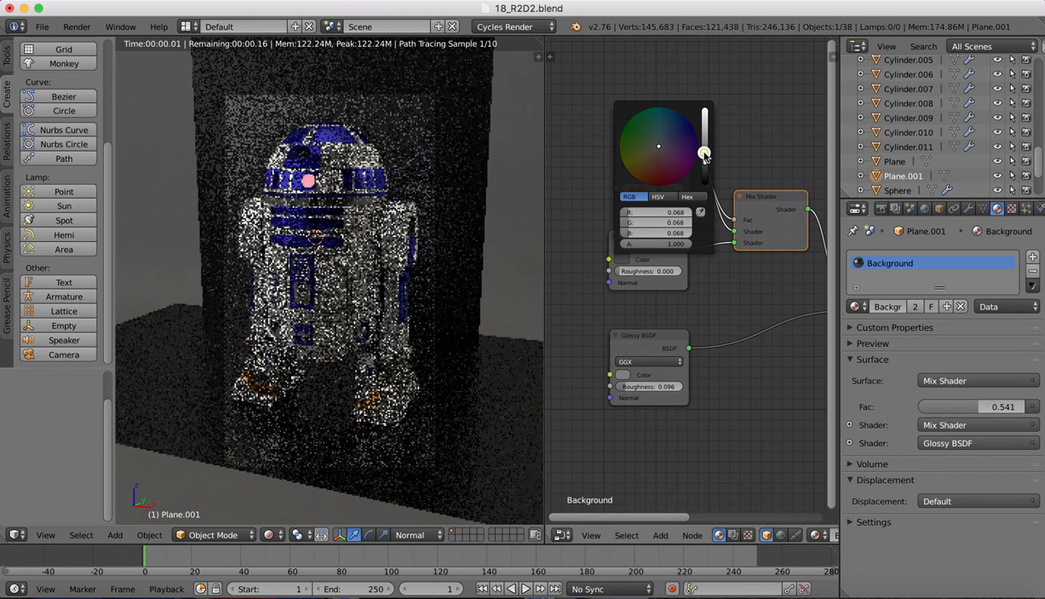
{"action": "left_click", "coordinate": [622, 376]}
{"action": "left_click_drag", "start_coordinate": [706, 263], "coordinate": [707, 268]}
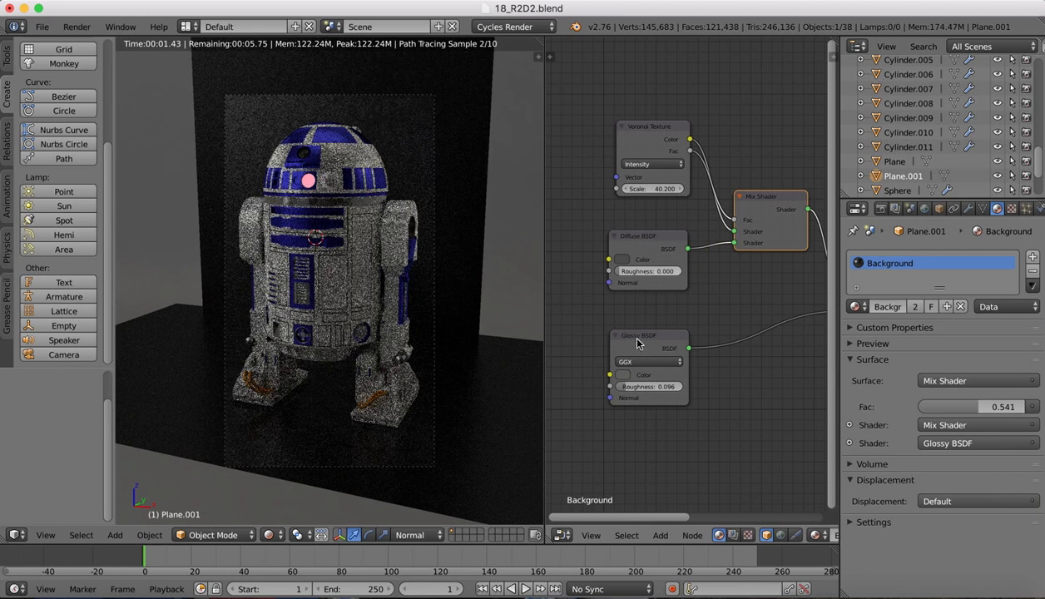
Expand the 3D viewport over the node editor and add a Point lamp to the scene
{"action": "left_click_drag", "start_coordinate": [535, 40], "coordinate": [814, 115]}
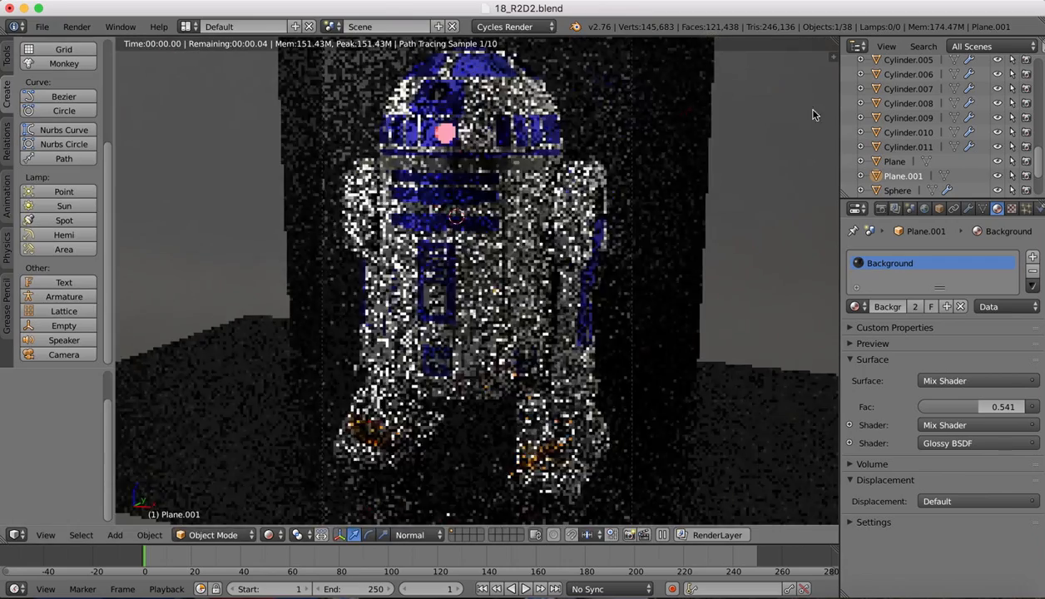
{"action": "scroll", "coordinate": [552, 176], "scroll_direction": "down", "scroll_amount": 4}
{"action": "middle_click_drag", "start_coordinate": [561, 200], "coordinate": [576, 196]}
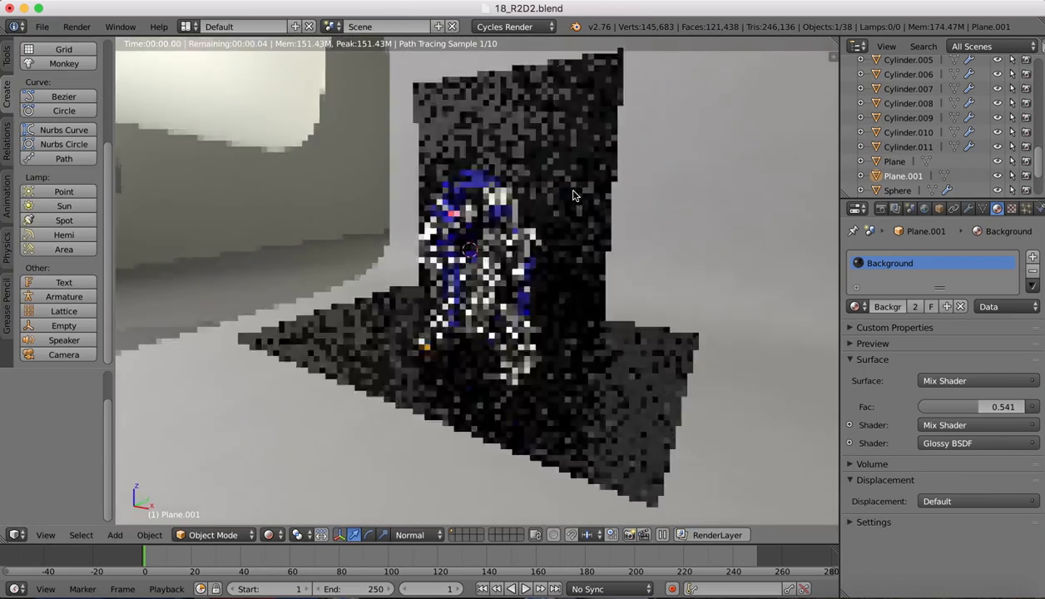
{"action": "scroll", "coordinate": [576, 195], "scroll_direction": "left", "scroll_amount": 4}
{"action": "scroll", "coordinate": [575, 196], "scroll_direction": "down", "scroll_amount": 3}
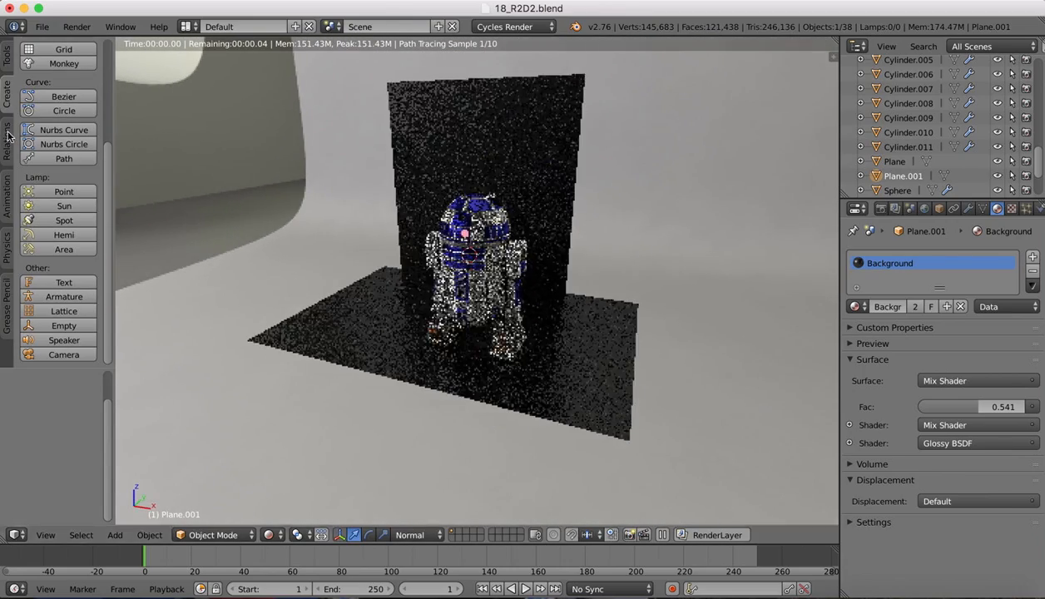
{"action": "left_click", "coordinate": [61, 192]}
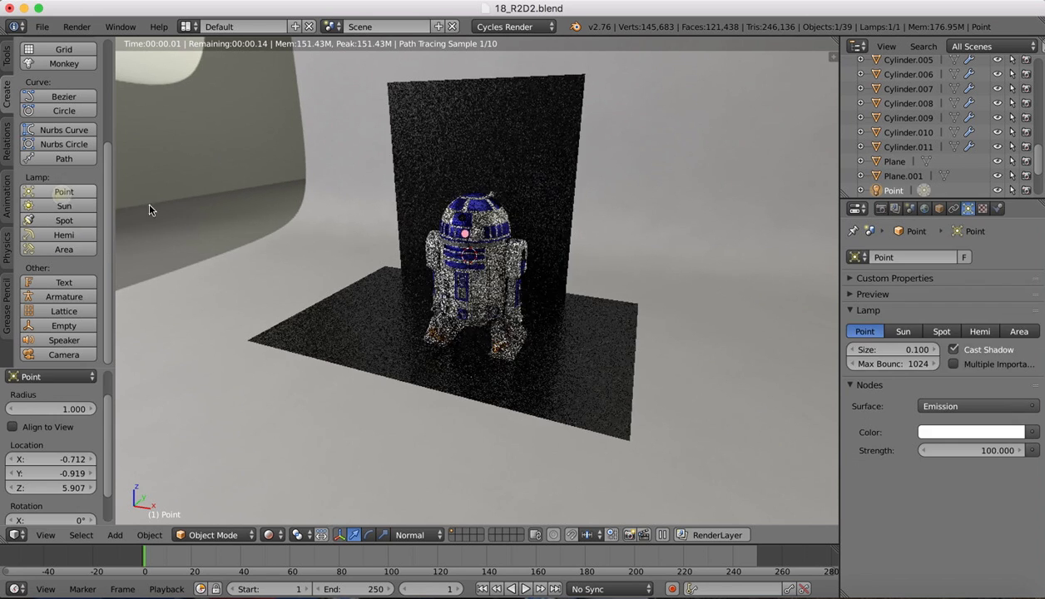
Switch to solid shading and raise the Point lamp 4.316 along Z
{"action": "middle_click_drag", "start_coordinate": [574, 214], "coordinate": [585, 223]}
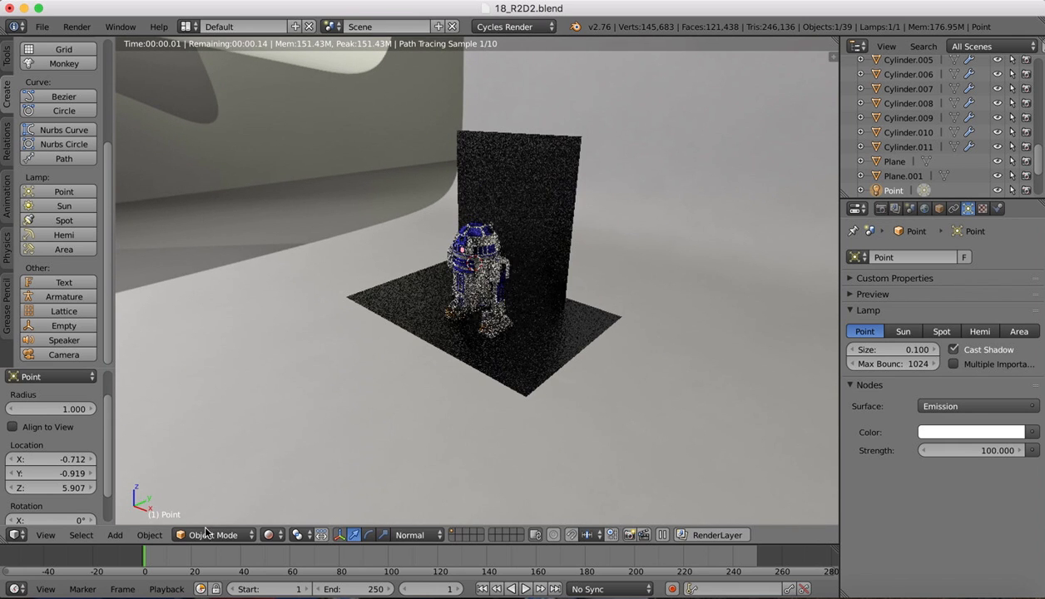
{"action": "left_click", "coordinate": [270, 535]}
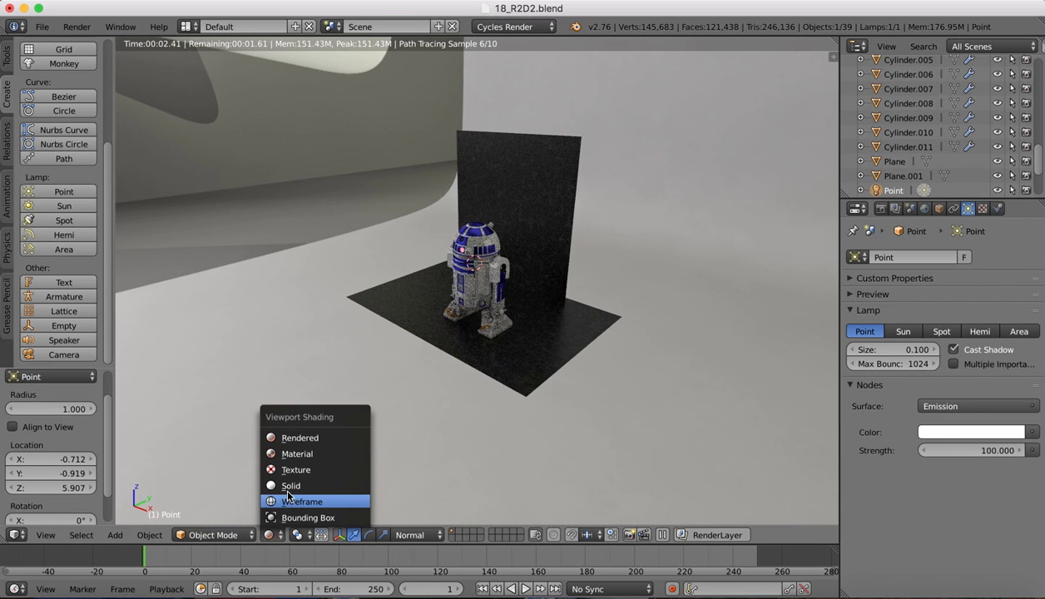
{"action": "left_click", "coordinate": [290, 485]}
{"action": "left_click_drag", "start_coordinate": [509, 256], "coordinate": [428, 178]}
Examine the lamp's lighting in rendered shading through the scene camera
{"action": "left_click", "coordinate": [271, 537]}
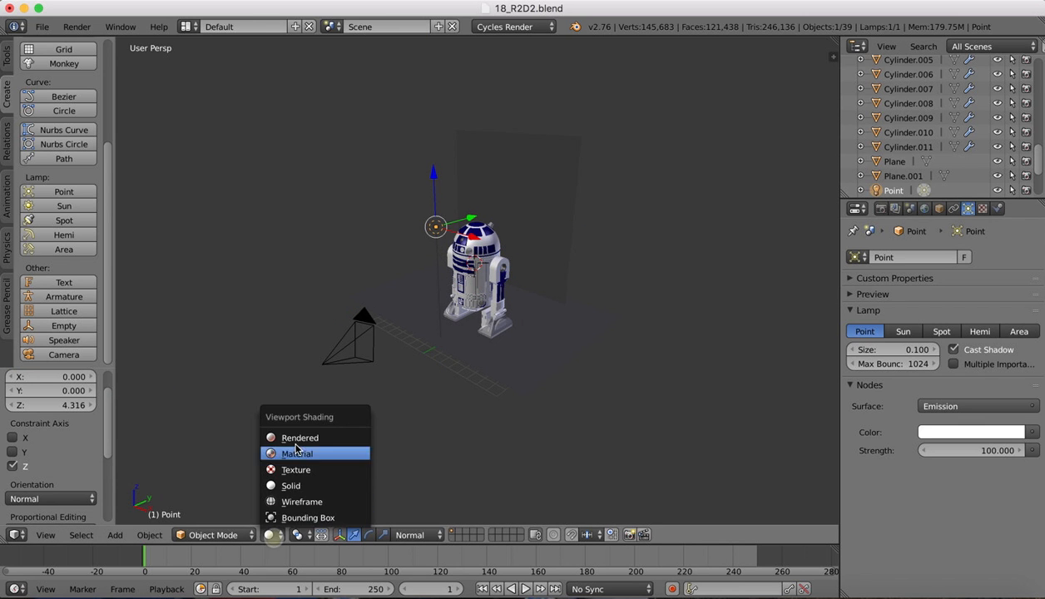
{"action": "left_click", "coordinate": [289, 435]}
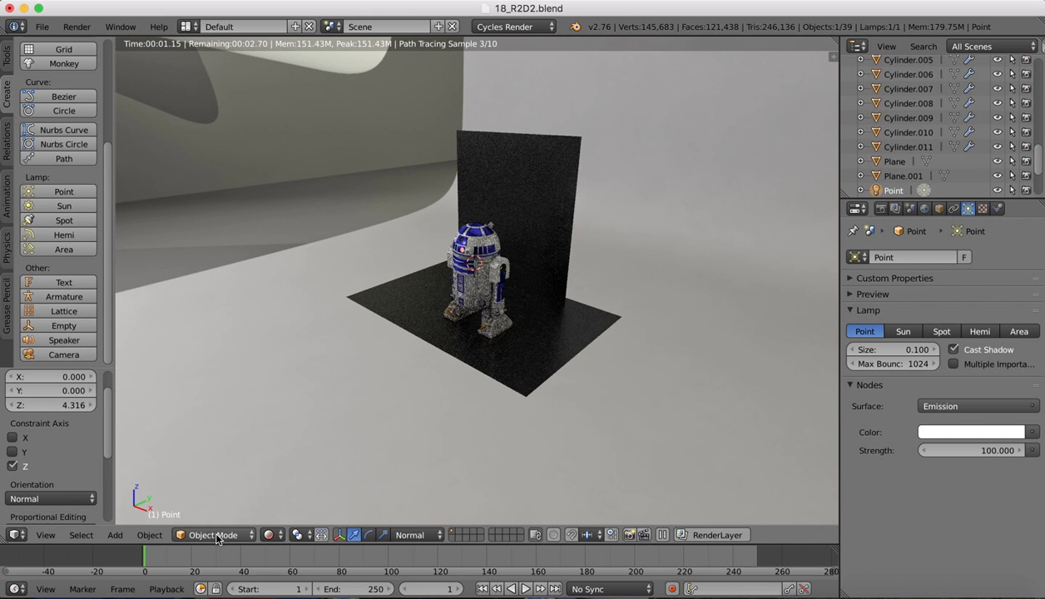
{"action": "left_click", "coordinate": [45, 535]}
{"action": "left_click", "coordinate": [59, 473]}
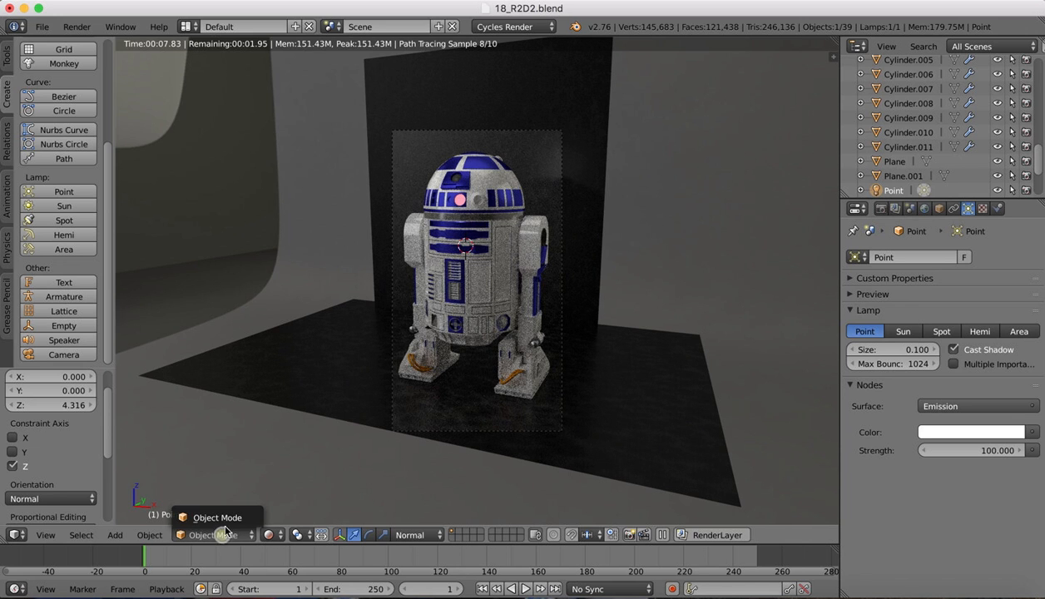
Return to solid shading and enter Edit Mode on the round projector at the front of the dome, framing it closely
{"action": "left_click", "coordinate": [269, 535]}
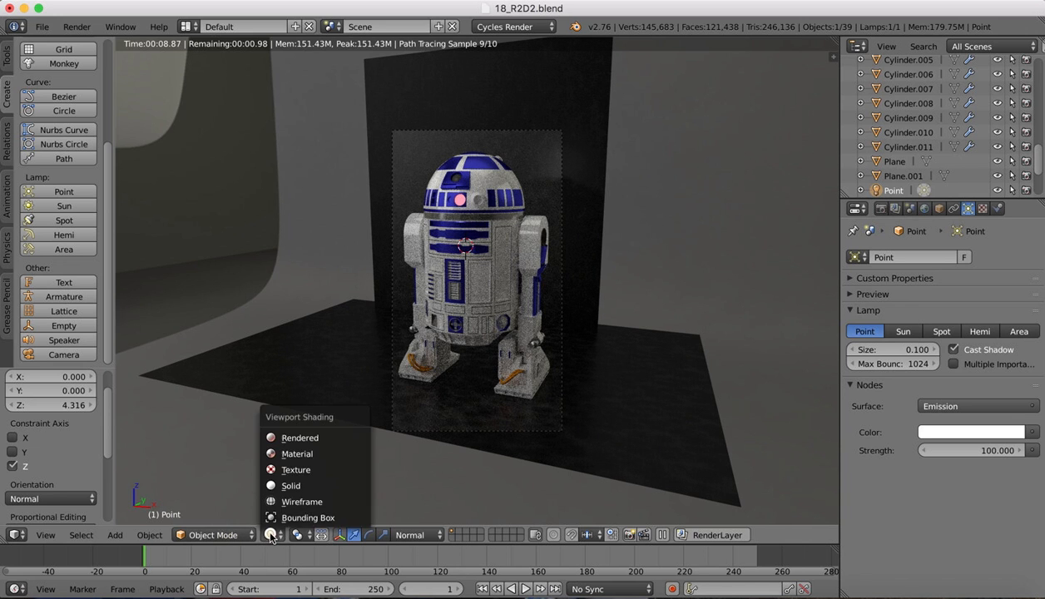
{"action": "left_click", "coordinate": [287, 485]}
{"action": "middle_click_drag", "start_coordinate": [433, 250], "coordinate": [456, 175]}
{"action": "scroll", "coordinate": [456, 164], "scroll_direction": "up", "scroll_amount": 3}
{"action": "scroll", "coordinate": [456, 164], "scroll_direction": "up", "scroll_amount": 4}
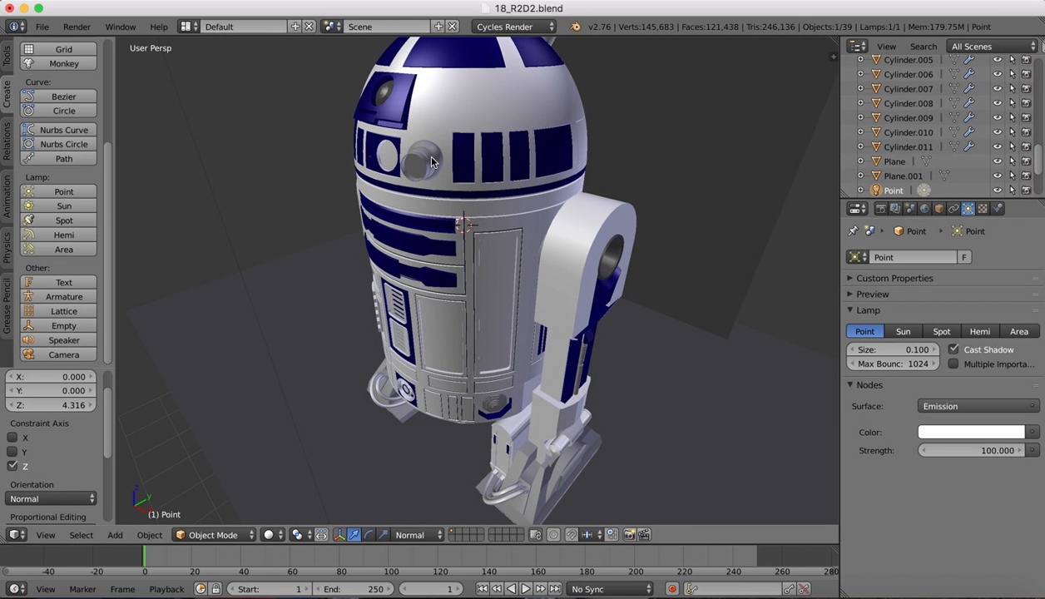
{"action": "right_click", "coordinate": [431, 161]}
{"action": "key", "text": "Tab"}
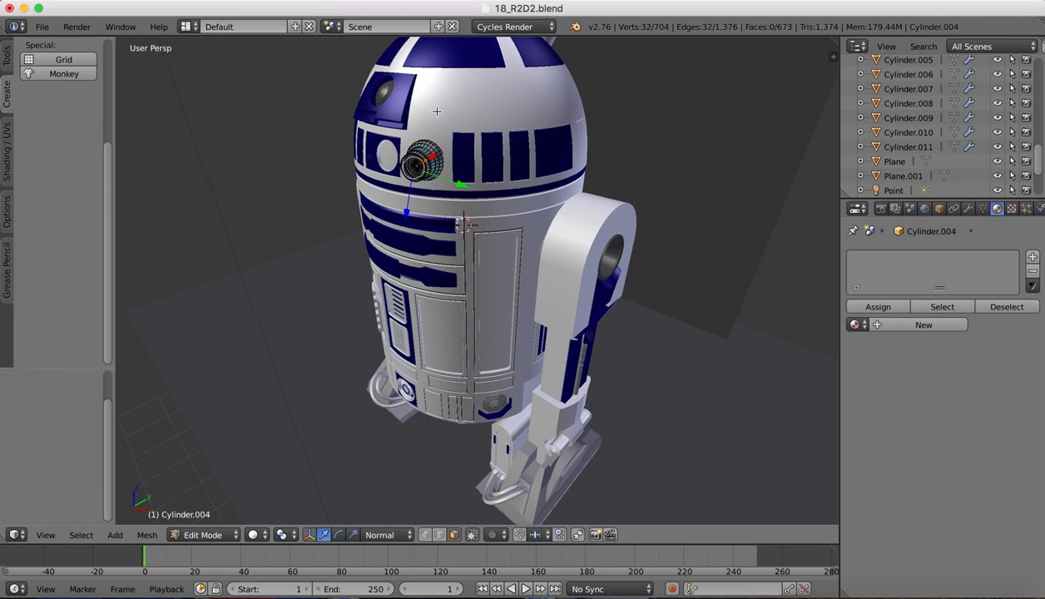
{"action": "scroll", "coordinate": [437, 111], "scroll_direction": "up", "scroll_amount": 5}
{"action": "scroll", "coordinate": [436, 110], "scroll_direction": "down", "scroll_amount": 3}
{"action": "middle_click_drag", "start_coordinate": [436, 110], "coordinate": [493, 170], "text": "shift"}
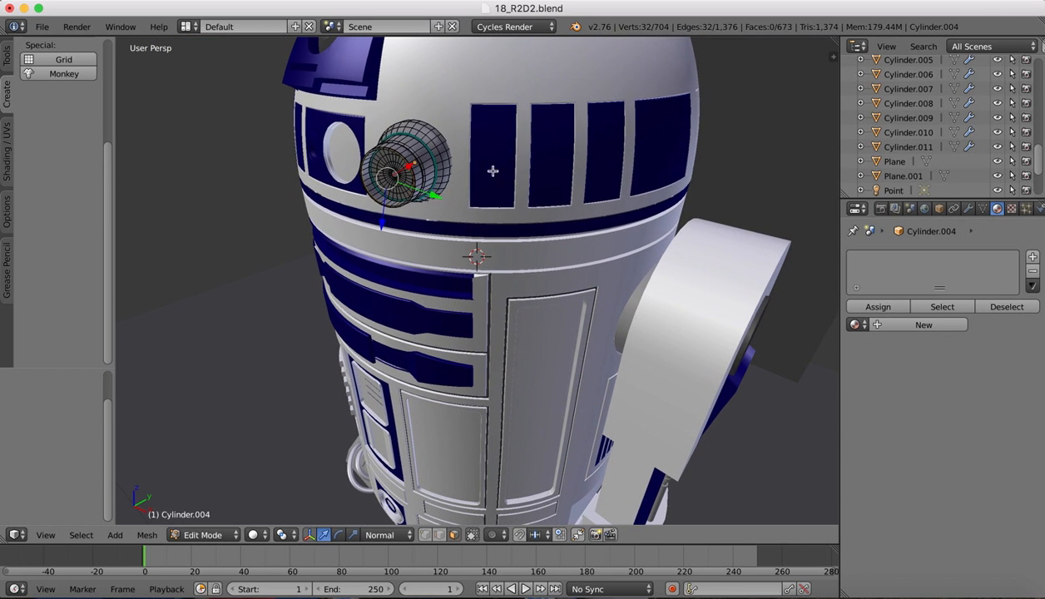
Assign the existing Material.005 to the whole front projector mesh in a new material slot and rename it White Plastic
{"action": "key", "text": "a"}
{"action": "key", "text": "a"}
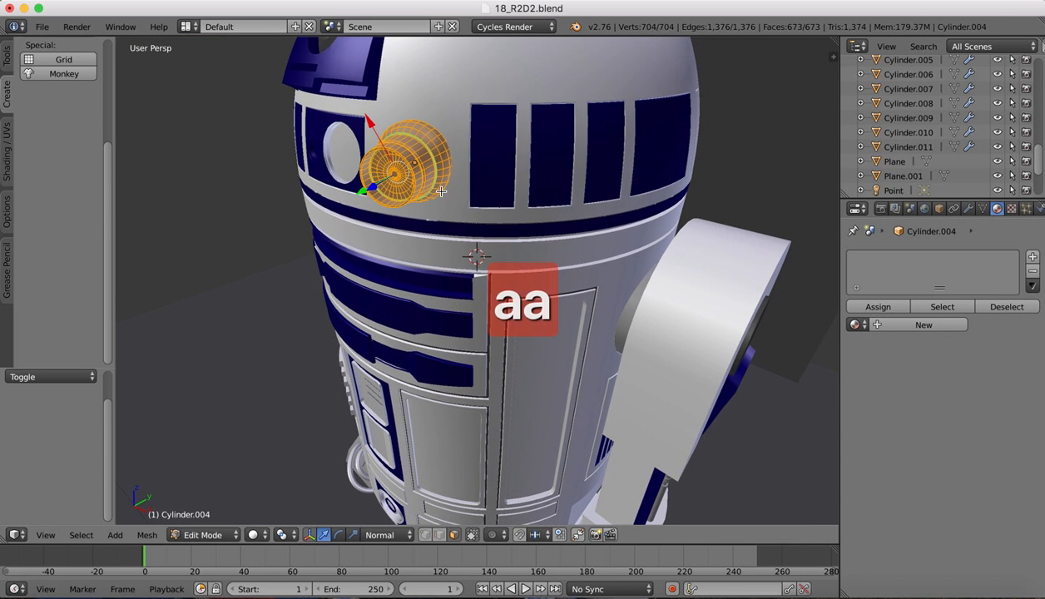
{"action": "left_click", "coordinate": [1035, 257]}
{"action": "left_click", "coordinate": [856, 325]}
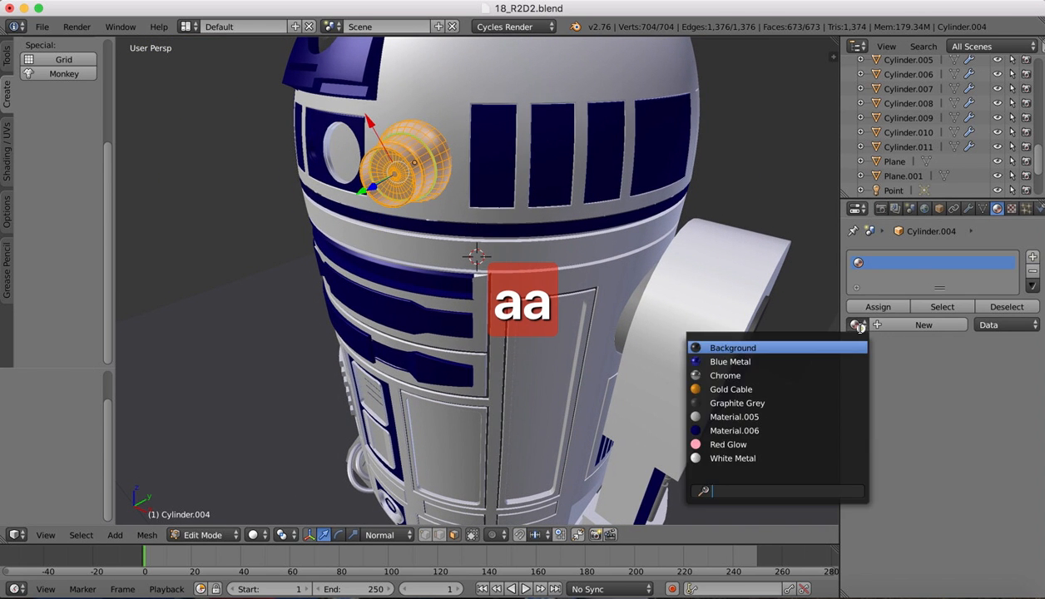
{"action": "left_click", "coordinate": [746, 416]}
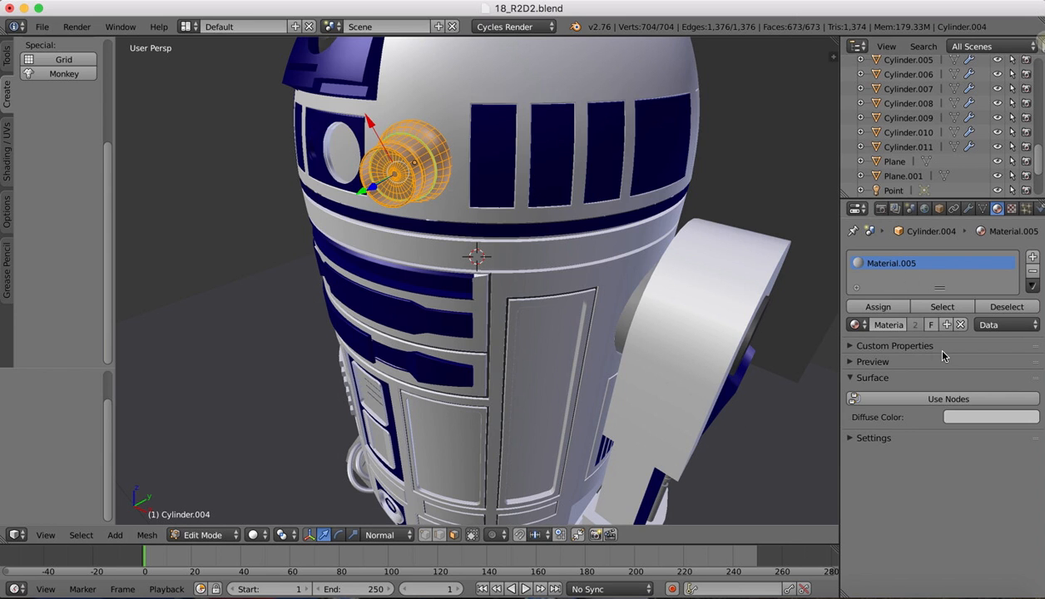
{"action": "left_click", "coordinate": [889, 324]}
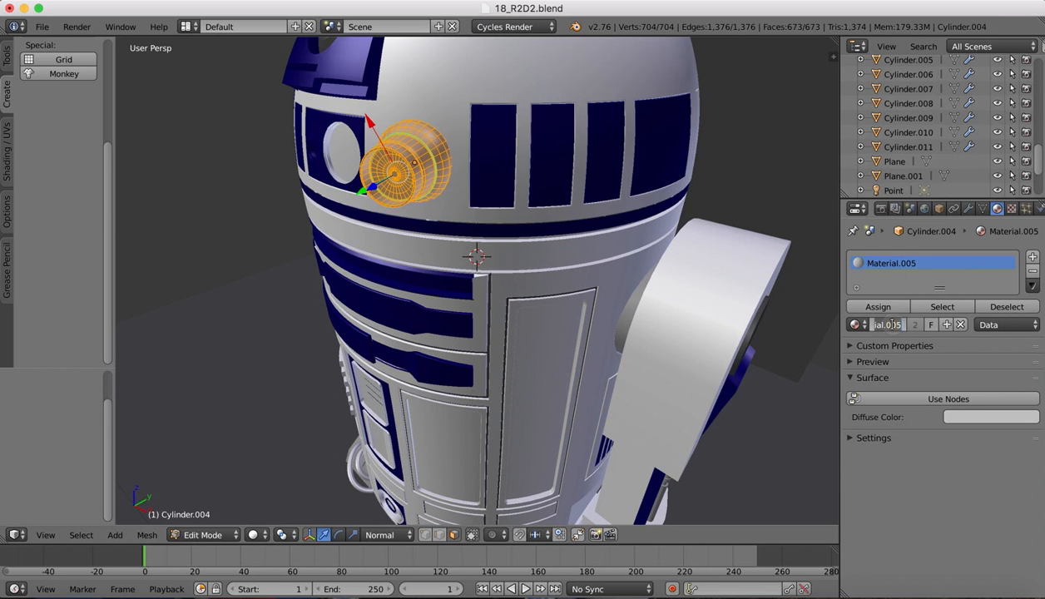
{"action": "type", "text": "White Plastic"}
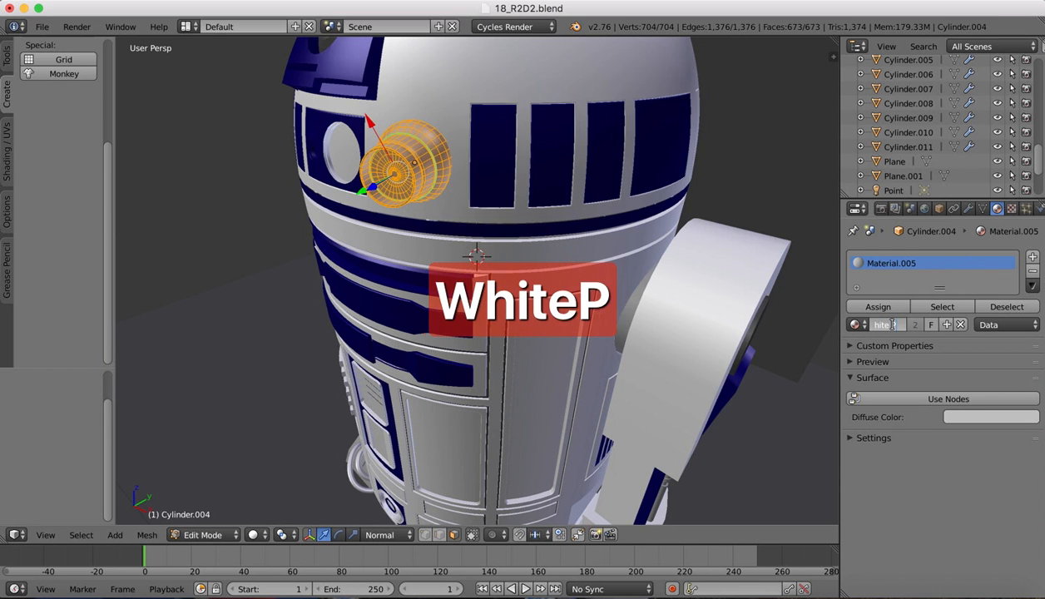
{"action": "key", "text": "Return"}
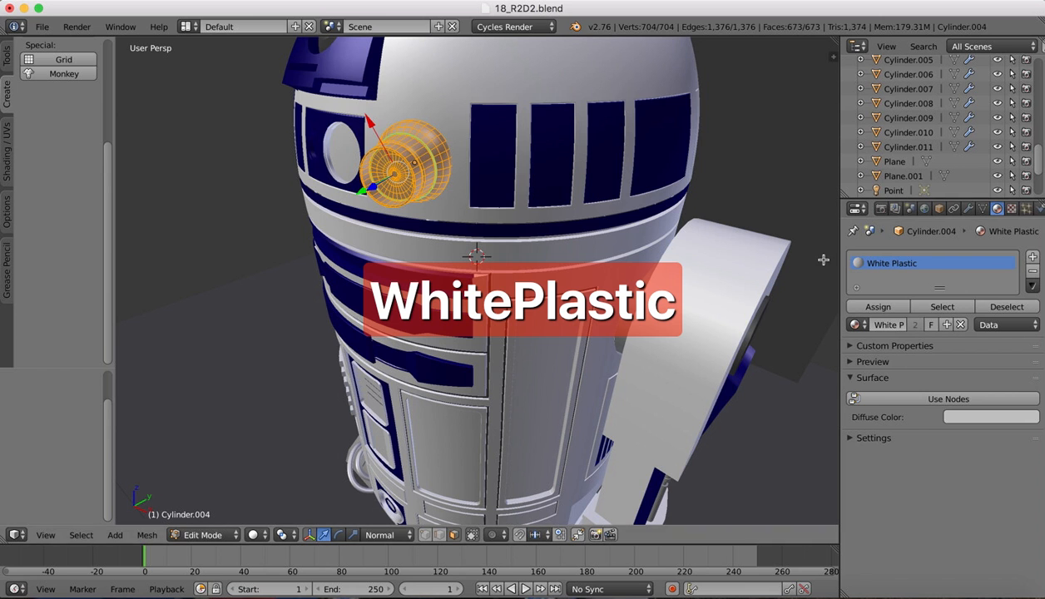
Split off a Node Editor area beside the 3D viewport, hide its properties sidebar and return the projector to Object Mode
{"action": "left_click_drag", "start_coordinate": [830, 38], "coordinate": [503, 42]}
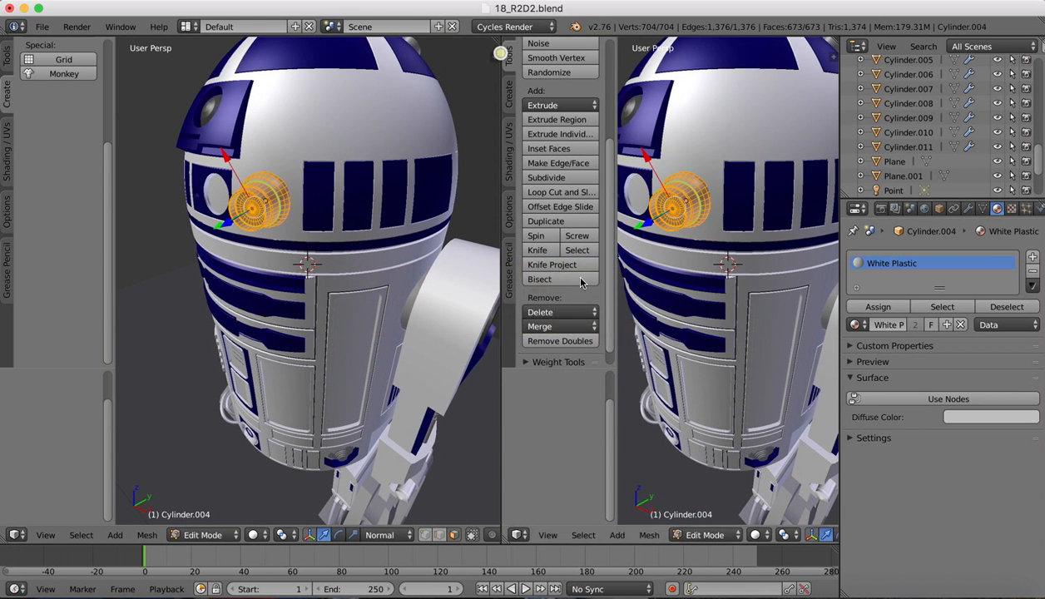
{"action": "left_click", "coordinate": [522, 534]}
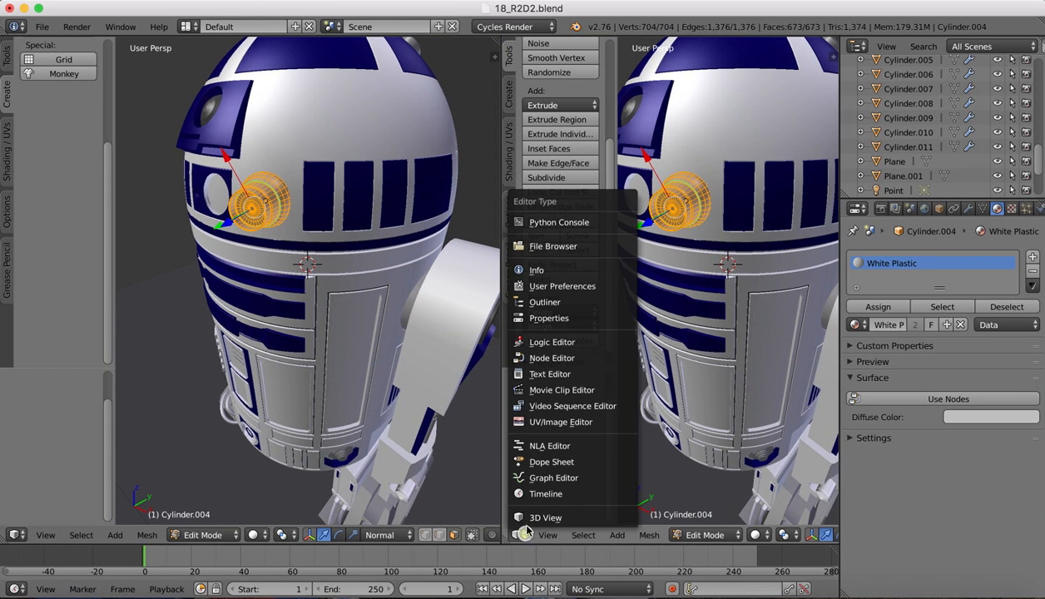
{"action": "left_click", "coordinate": [546, 359]}
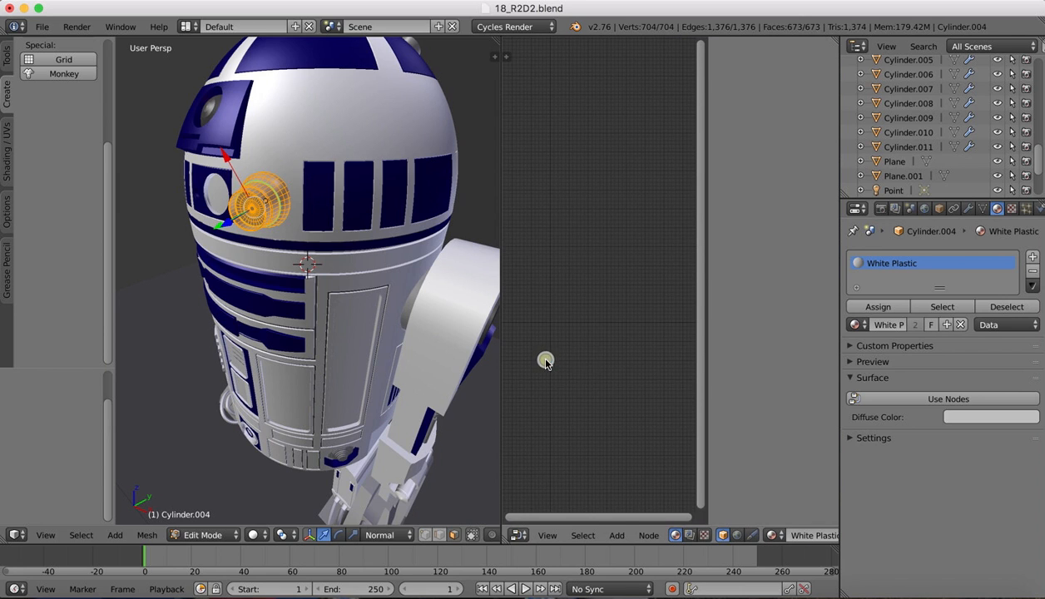
{"action": "key", "text": "n"}
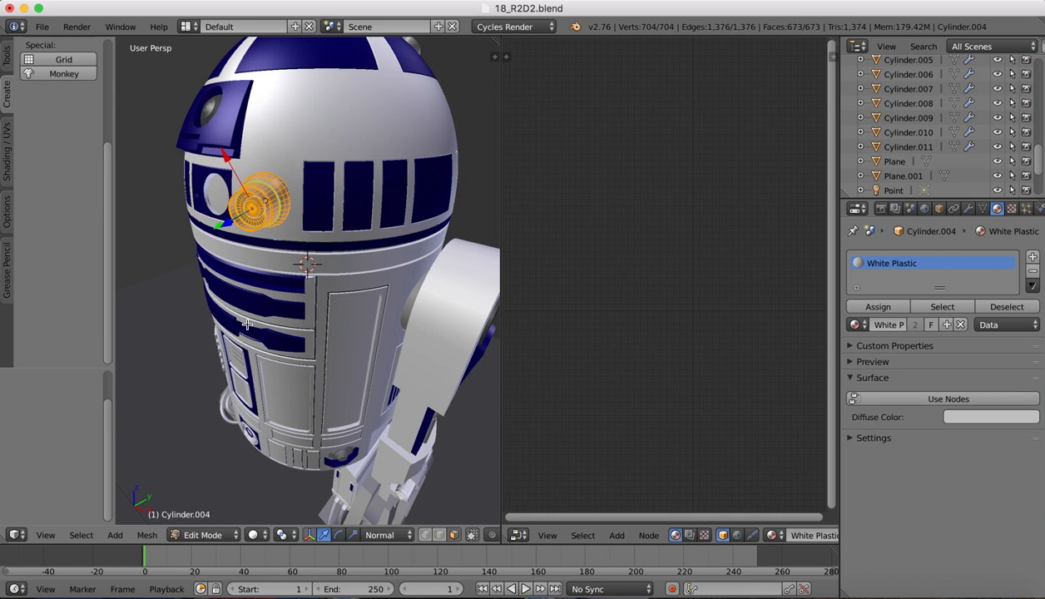
{"action": "key", "text": "Tab"}
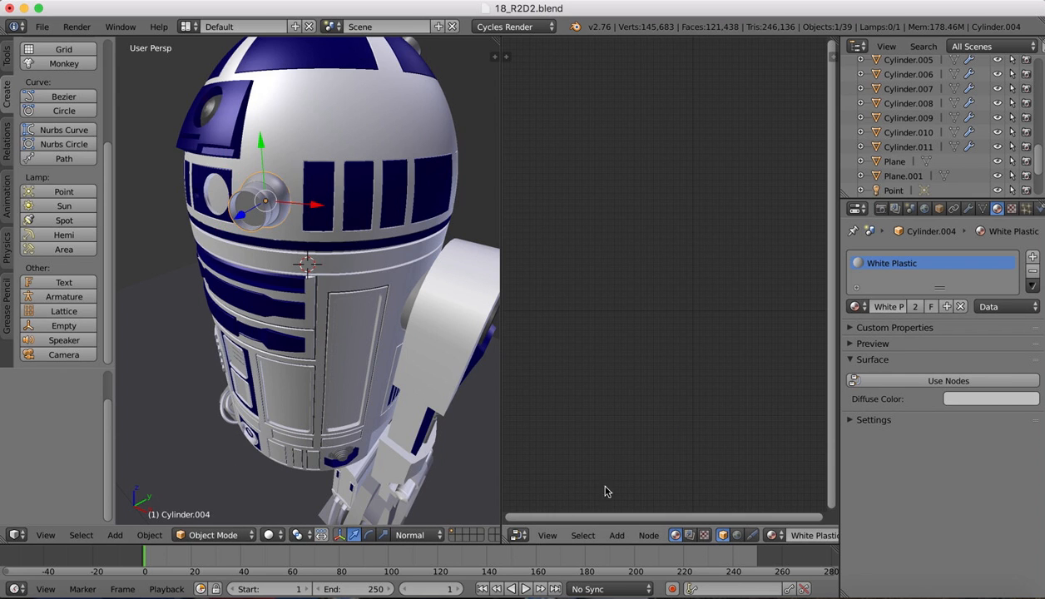
{"action": "left_click", "coordinate": [546, 535]}
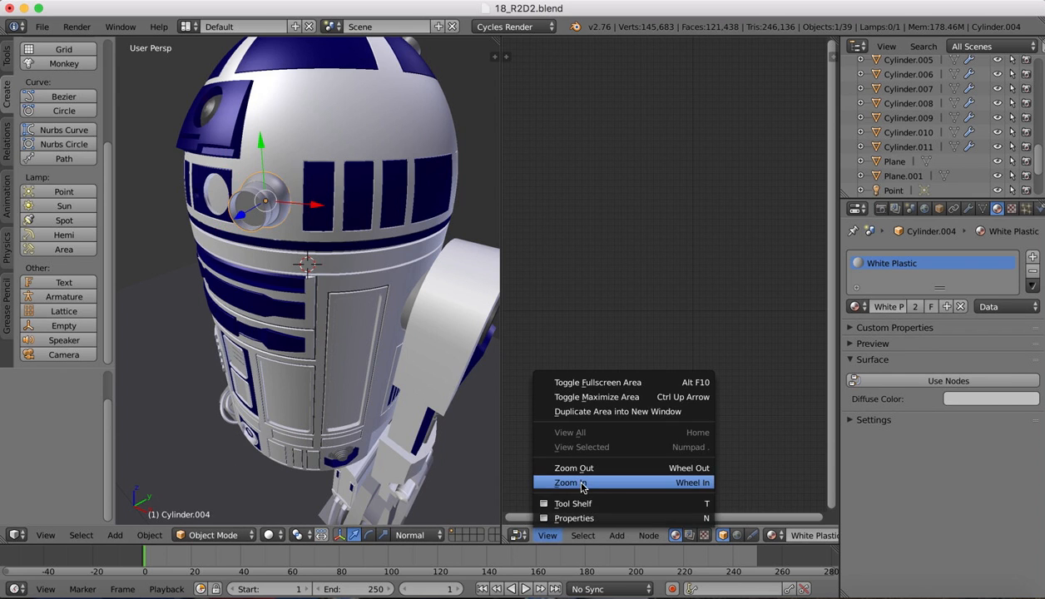
{"action": "left_click", "coordinate": [583, 483]}
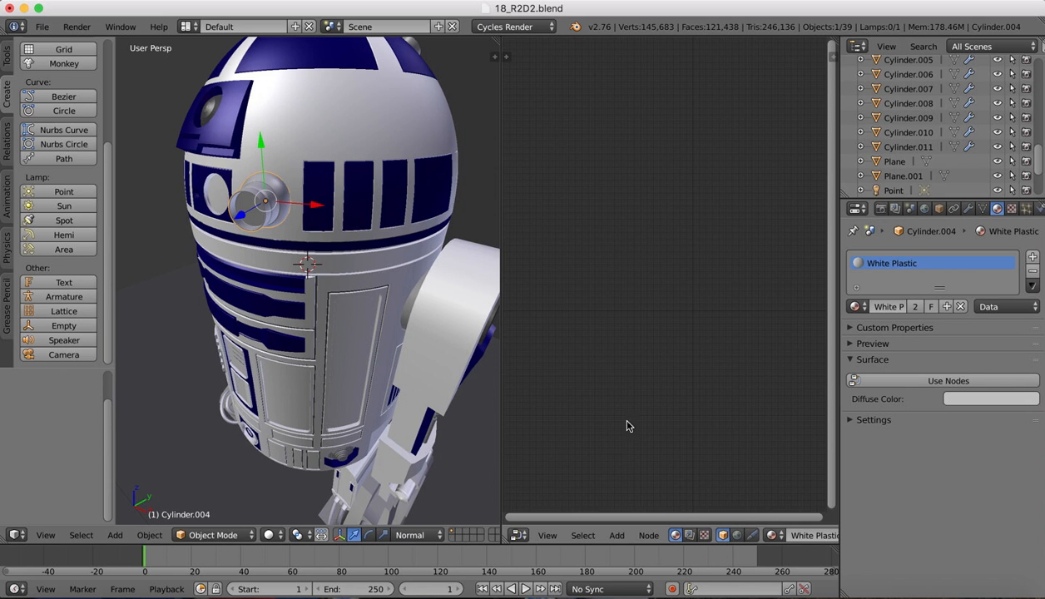
{"action": "left_click_drag", "start_coordinate": [666, 512], "coordinate": [456, 502]}
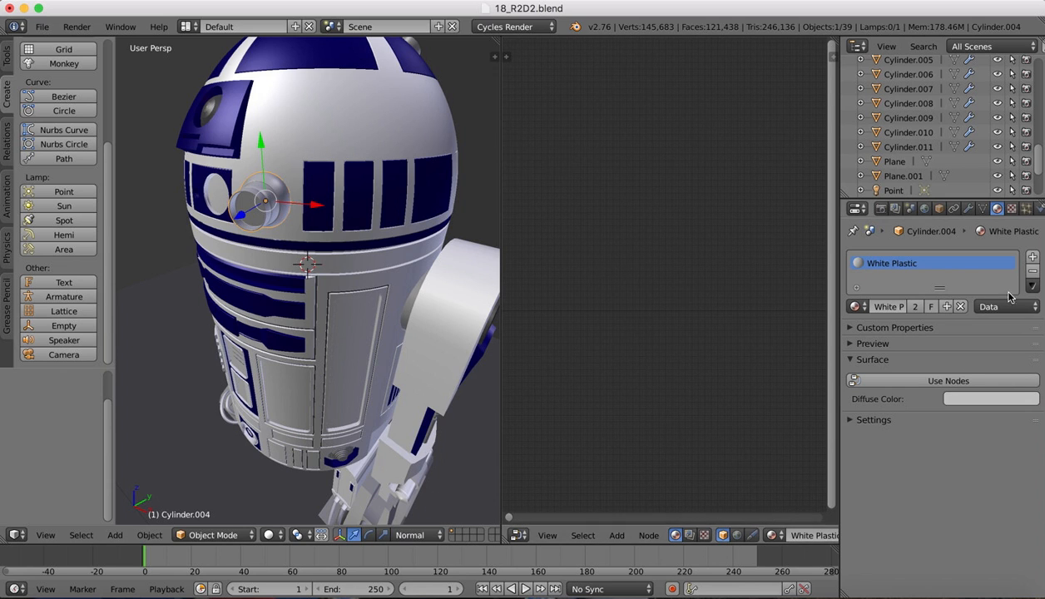
Select the body's Blue Metal material, reload the Node Editor and bring that material's node tree into view
{"action": "right_click", "coordinate": [325, 304]}
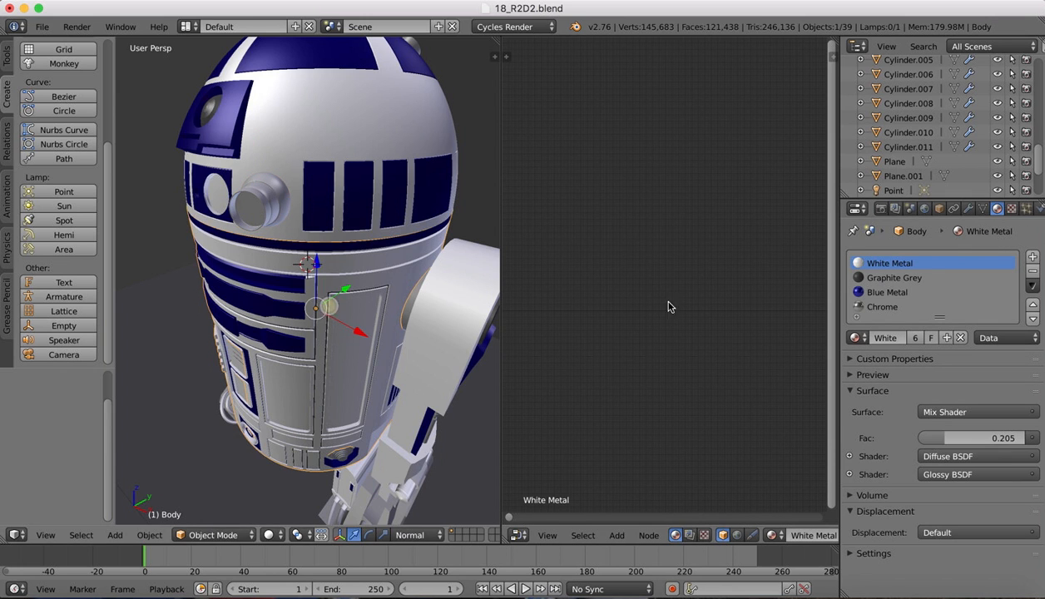
{"action": "left_click", "coordinate": [893, 280]}
{"action": "left_click", "coordinate": [889, 292]}
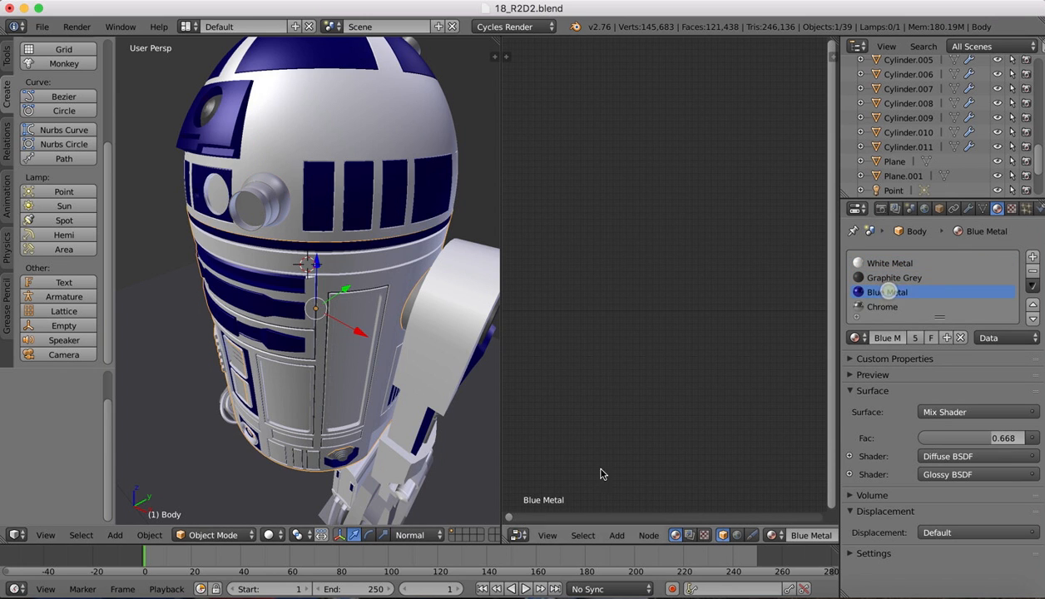
{"action": "left_click", "coordinate": [517, 535]}
{"action": "left_click", "coordinate": [543, 518]}
{"action": "left_click", "coordinate": [517, 535]}
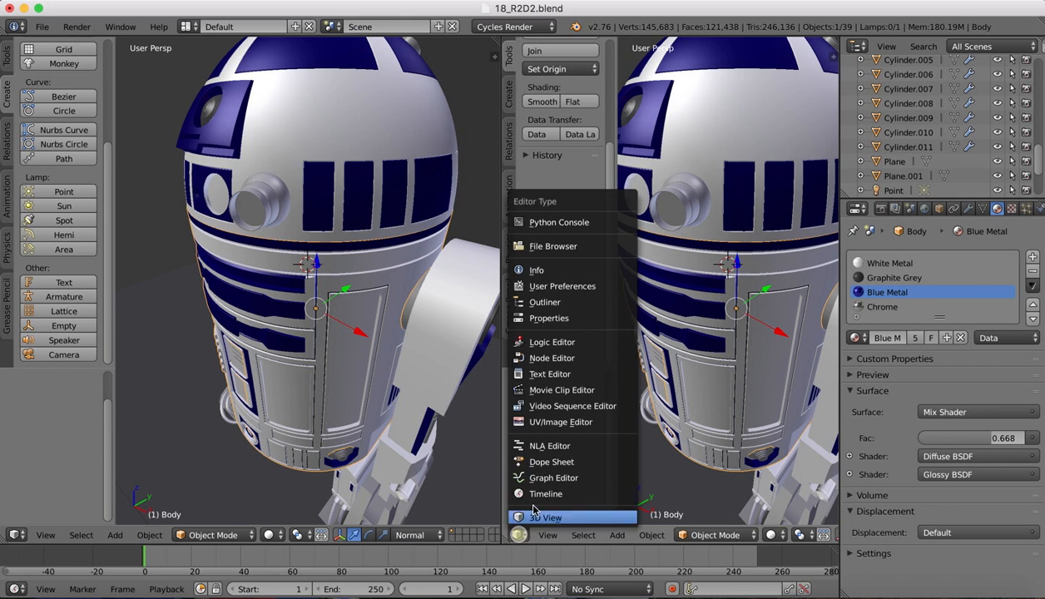
{"action": "left_click", "coordinate": [549, 361]}
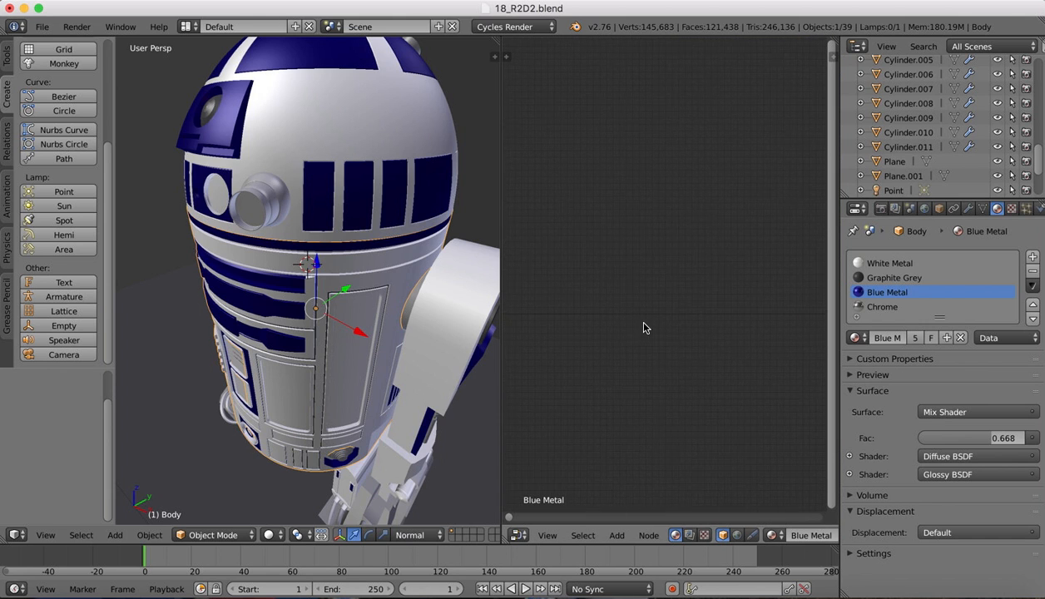
{"action": "left_click_drag", "start_coordinate": [509, 517], "coordinate": [524, 504]}
{"action": "scroll", "coordinate": [731, 374], "scroll_direction": "right", "scroll_amount": 5}
{"action": "scroll", "coordinate": [662, 348], "scroll_direction": "left", "scroll_amount": 2}
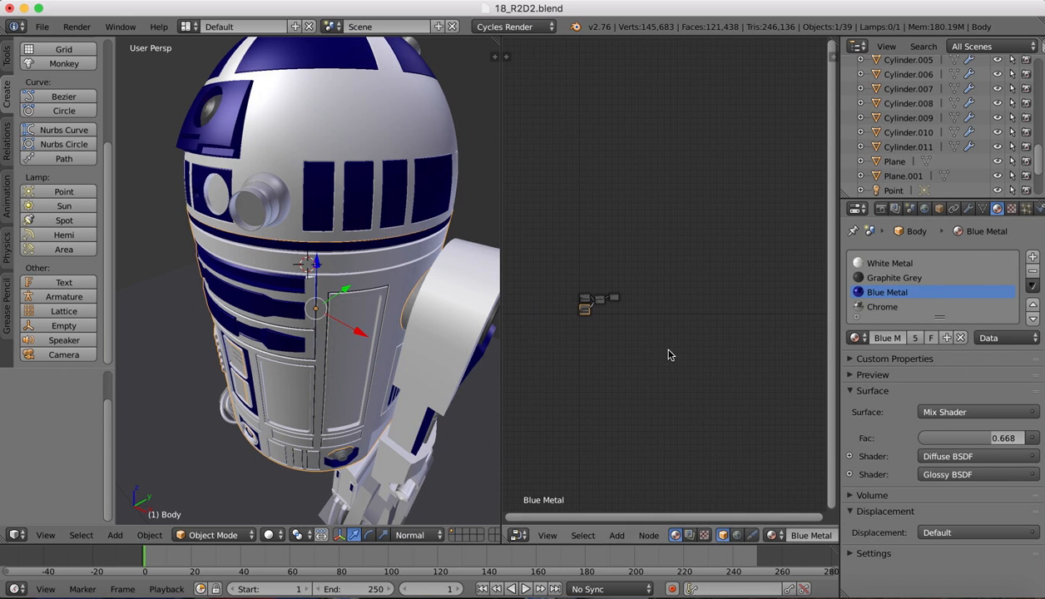
Reselect the front projector, merge the Node Editor area back into the viewport and enable nodes for White Plastic
{"action": "right_click", "coordinate": [270, 203]}
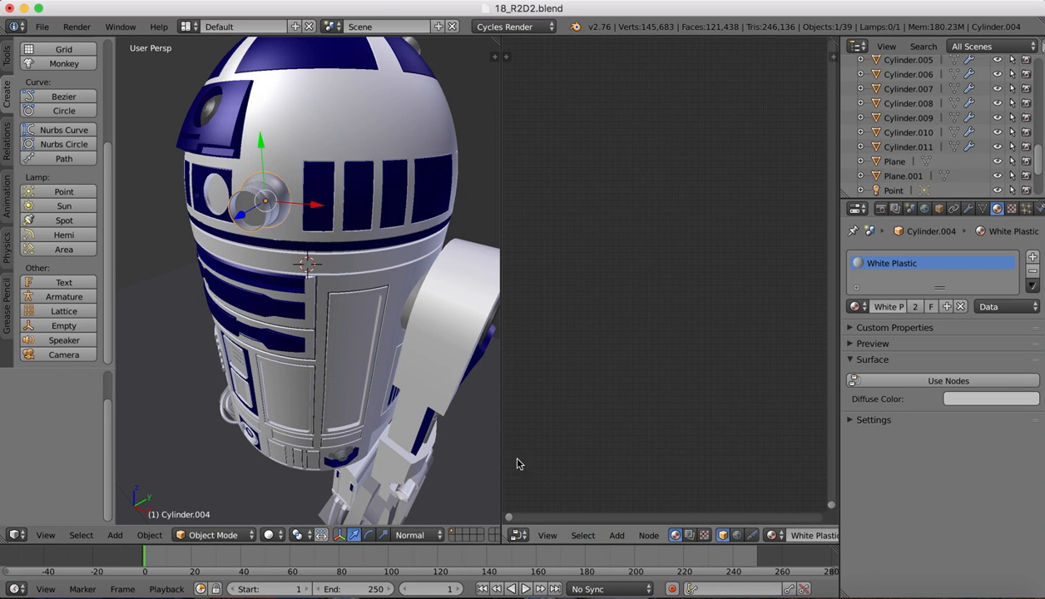
{"action": "left_click_drag", "start_coordinate": [493, 54], "coordinate": [755, 43]}
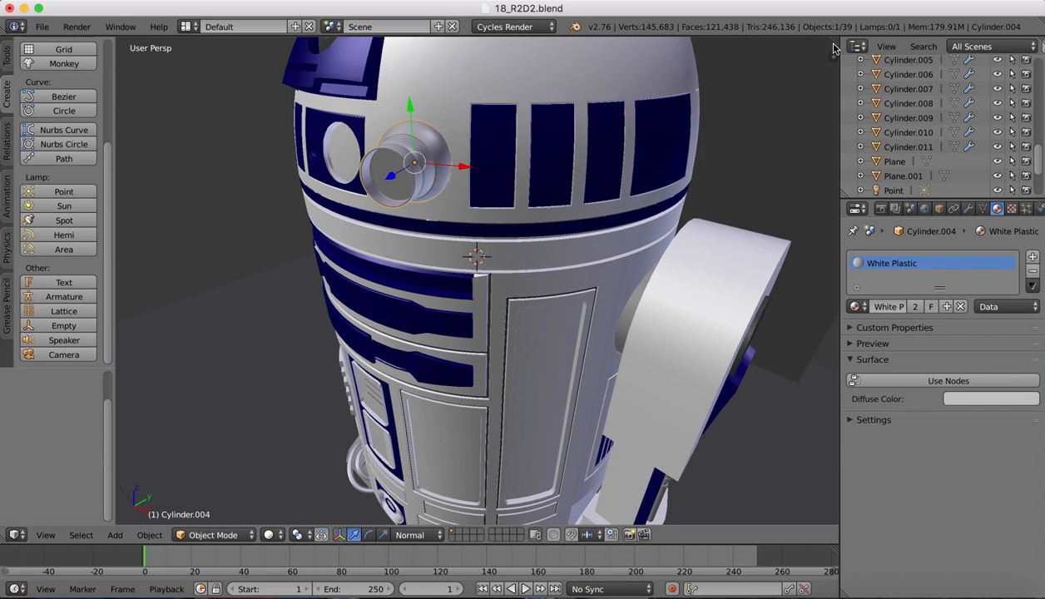
{"action": "left_click", "coordinate": [931, 382]}
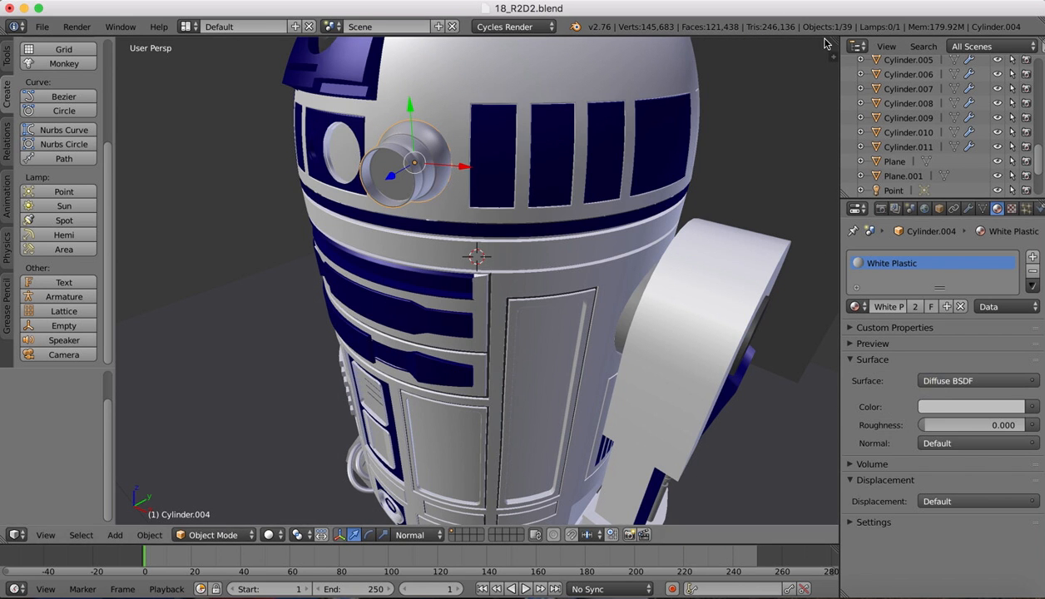
Split off a new Node Editor area beside the 3D viewport, hide its properties sidebar and widen it to about half the width
{"action": "left_click_drag", "start_coordinate": [823, 40], "coordinate": [658, 41]}
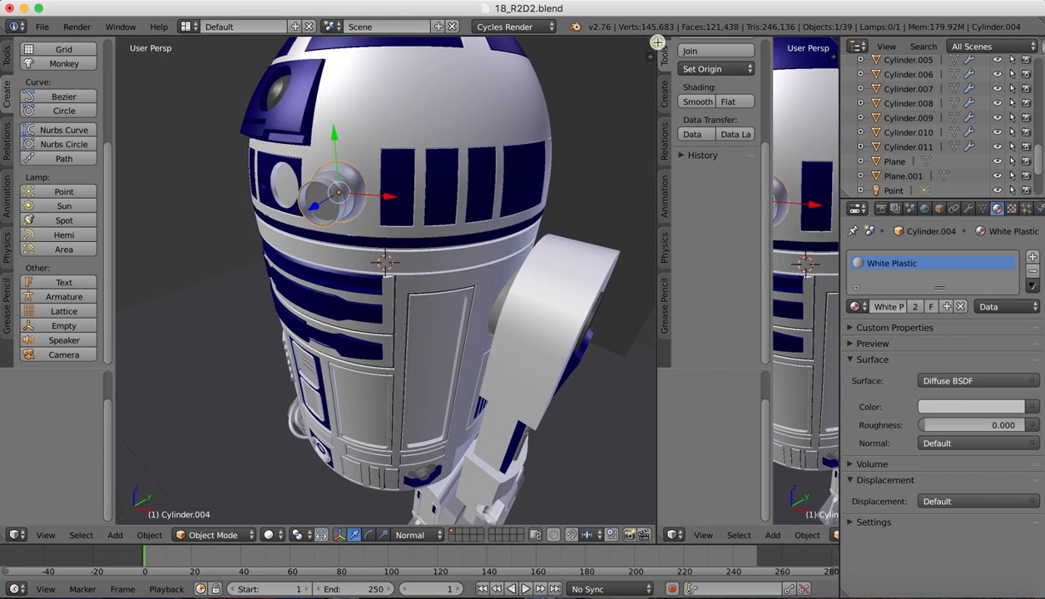
{"action": "left_click", "coordinate": [679, 535]}
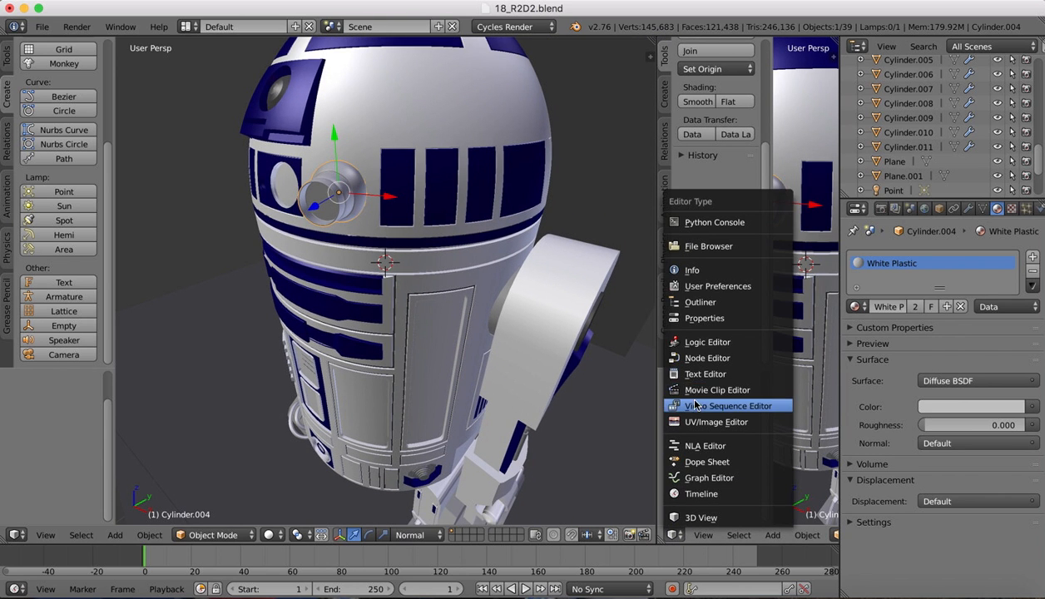
{"action": "left_click", "coordinate": [690, 358]}
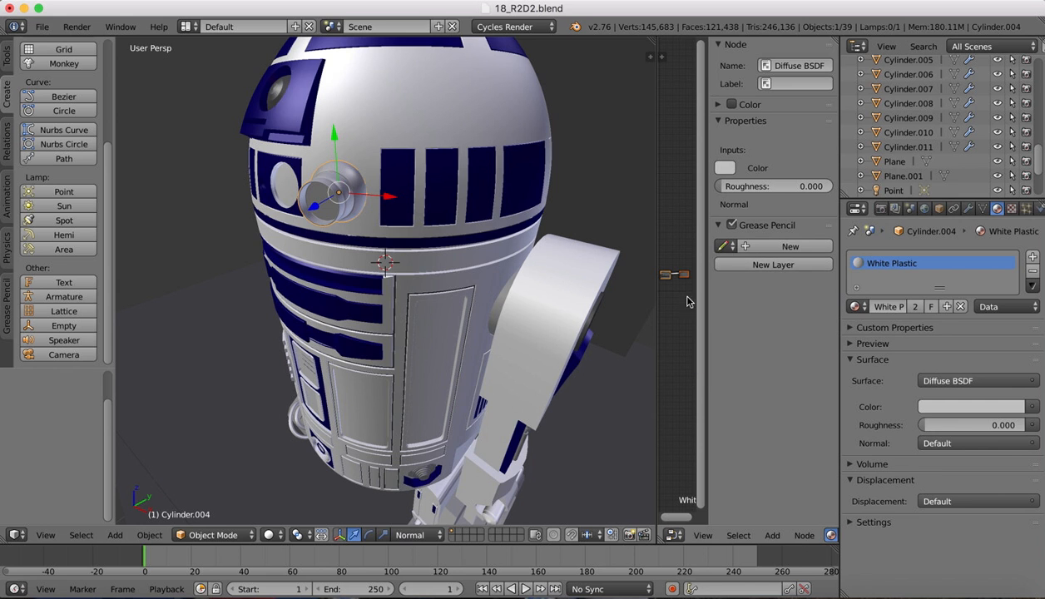
{"action": "key", "text": "n"}
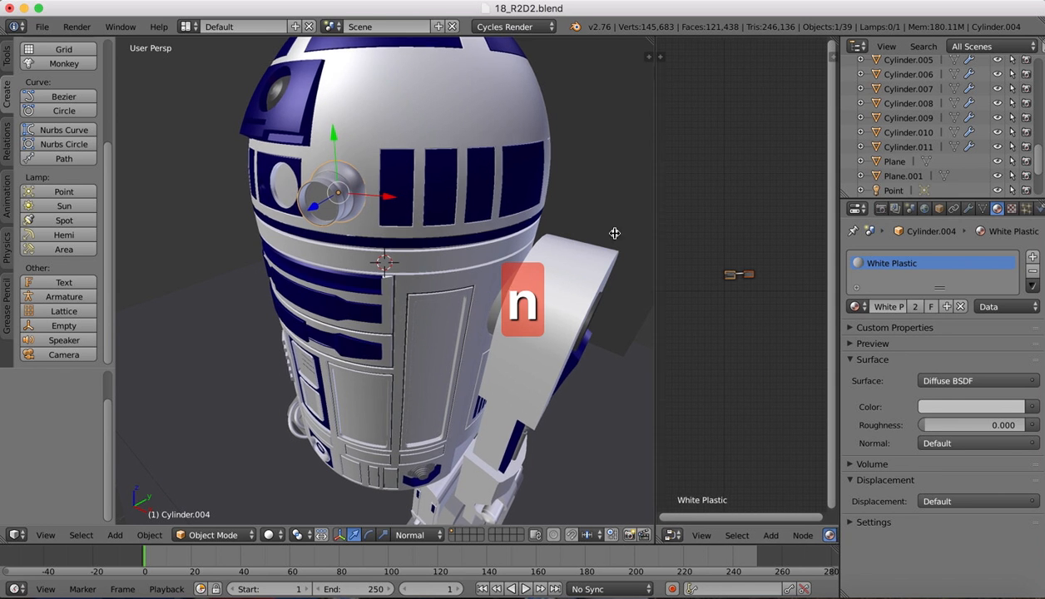
{"action": "left_click_drag", "start_coordinate": [657, 233], "coordinate": [473, 233]}
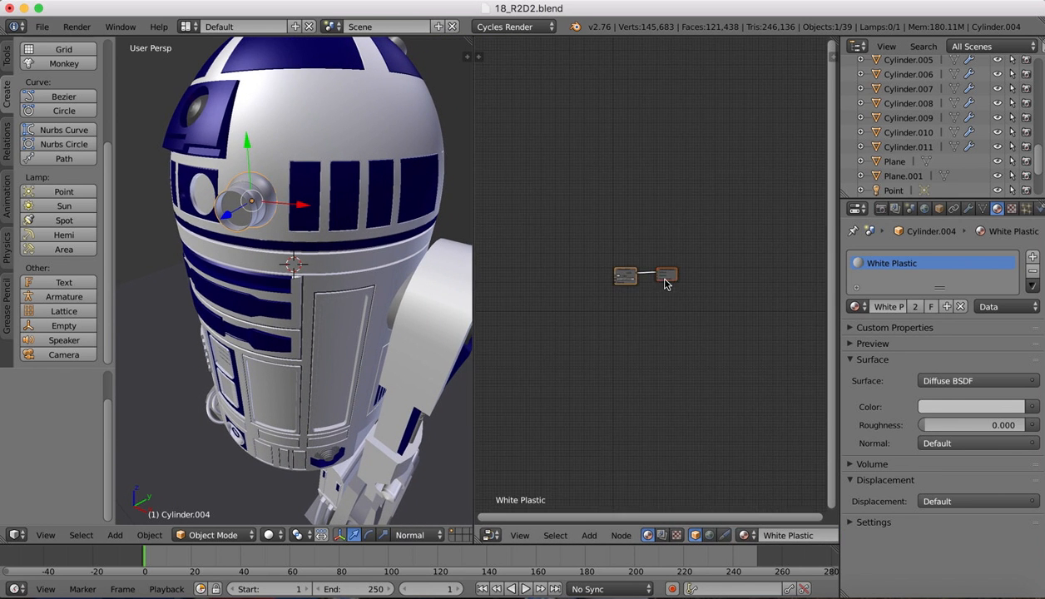
Brighten the Diffuse BSDF color of the White Plastic material to a lighter white
{"action": "scroll", "coordinate": [645, 231], "scroll_direction": "up", "scroll_amount": 5}
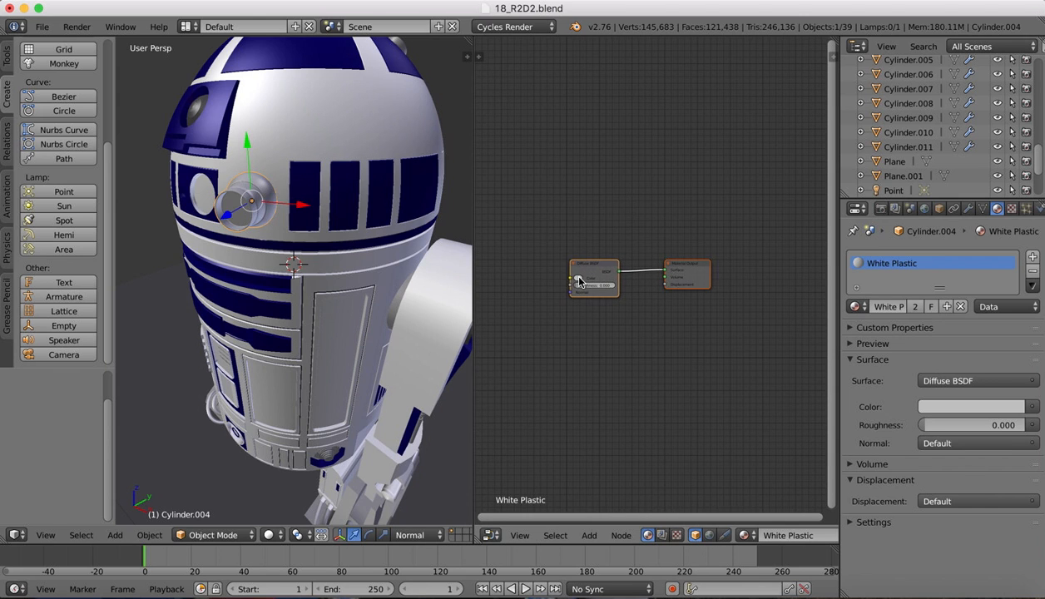
{"action": "left_click", "coordinate": [580, 281]}
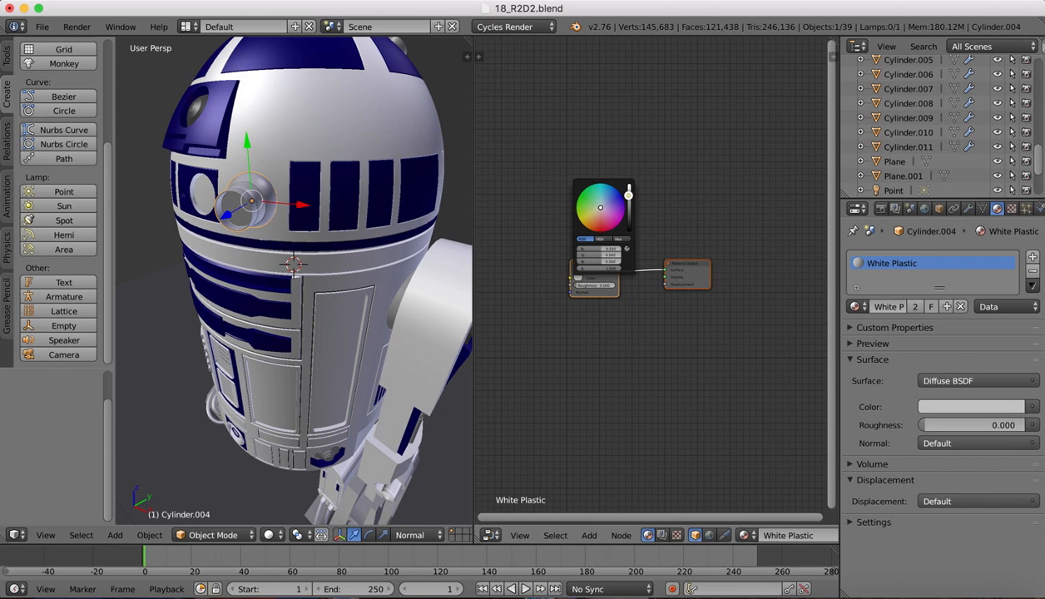
{"action": "left_click_drag", "start_coordinate": [629, 195], "coordinate": [629, 193]}
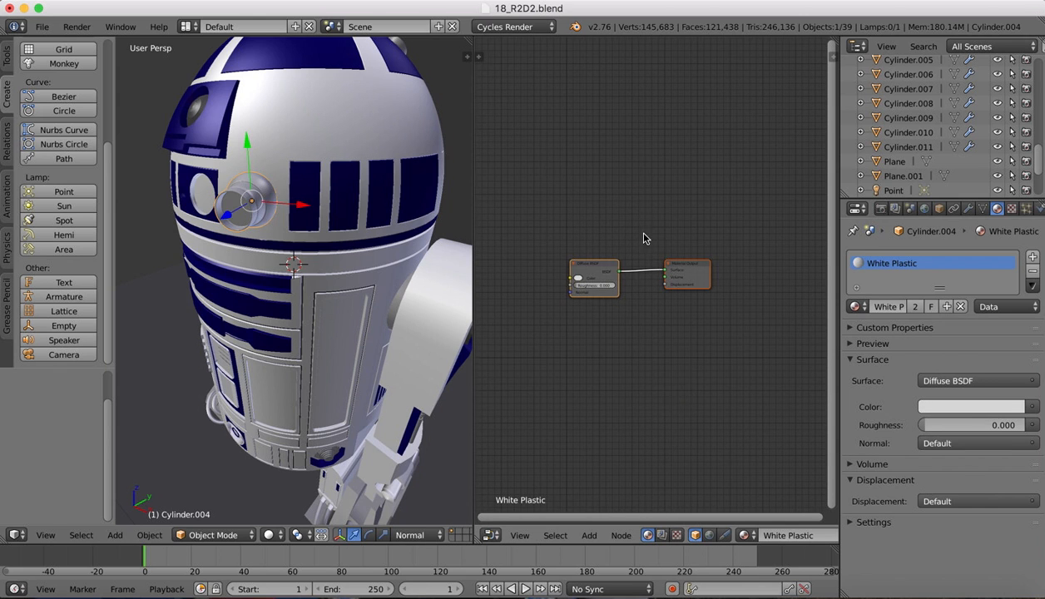
Add a Mix Shader node on the link between the Diffuse BSDF and Material Output nodes
{"action": "scroll", "coordinate": [643, 239], "scroll_direction": "up", "scroll_amount": 3}
{"action": "left_click", "coordinate": [585, 538]}
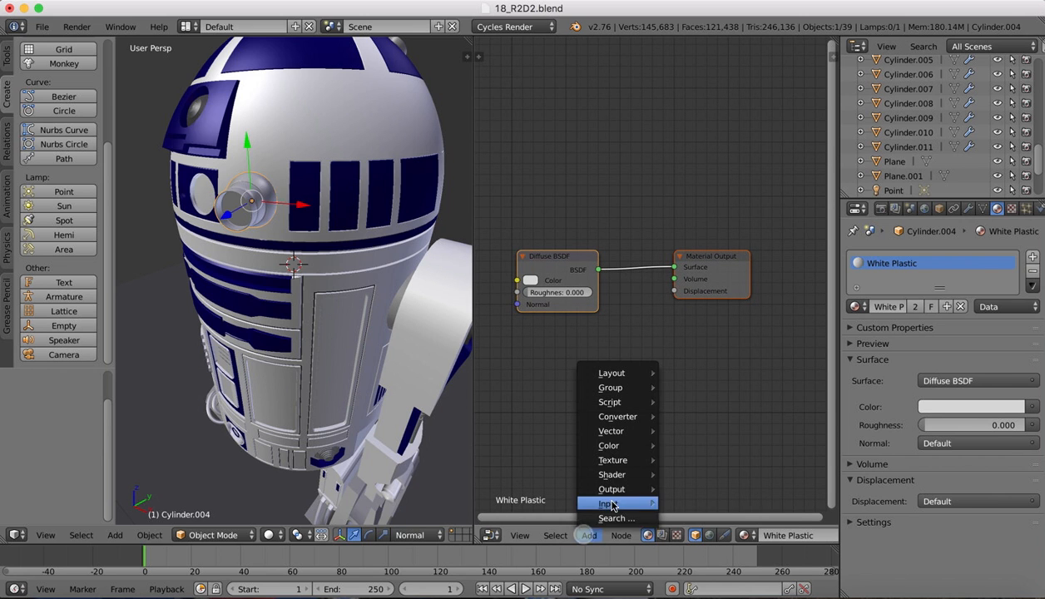
{"action": "left_click", "coordinate": [612, 517]}
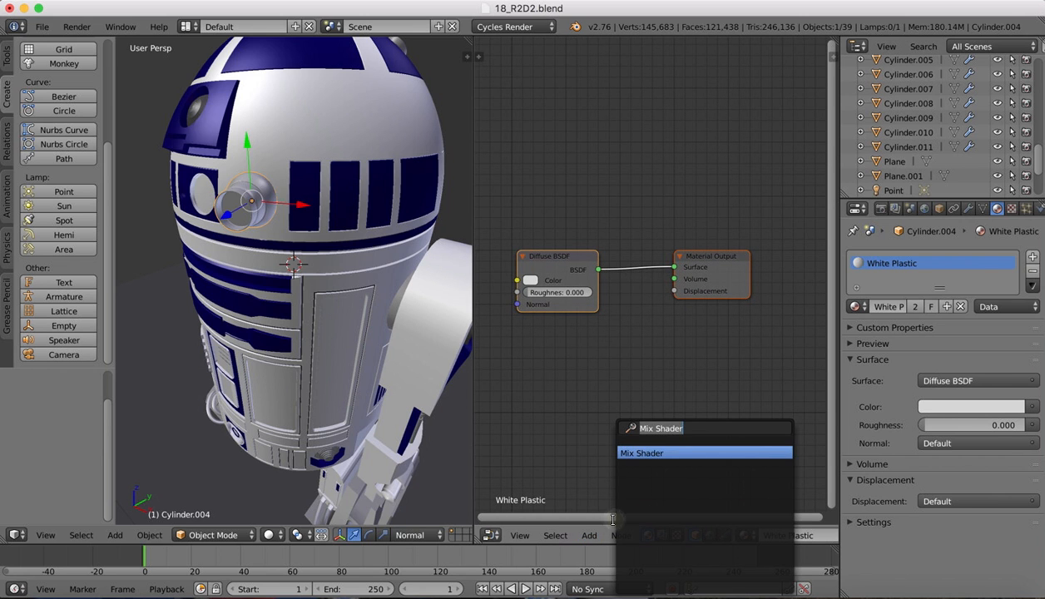
{"action": "left_click", "coordinate": [672, 451]}
{"action": "left_click", "coordinate": [665, 98]}
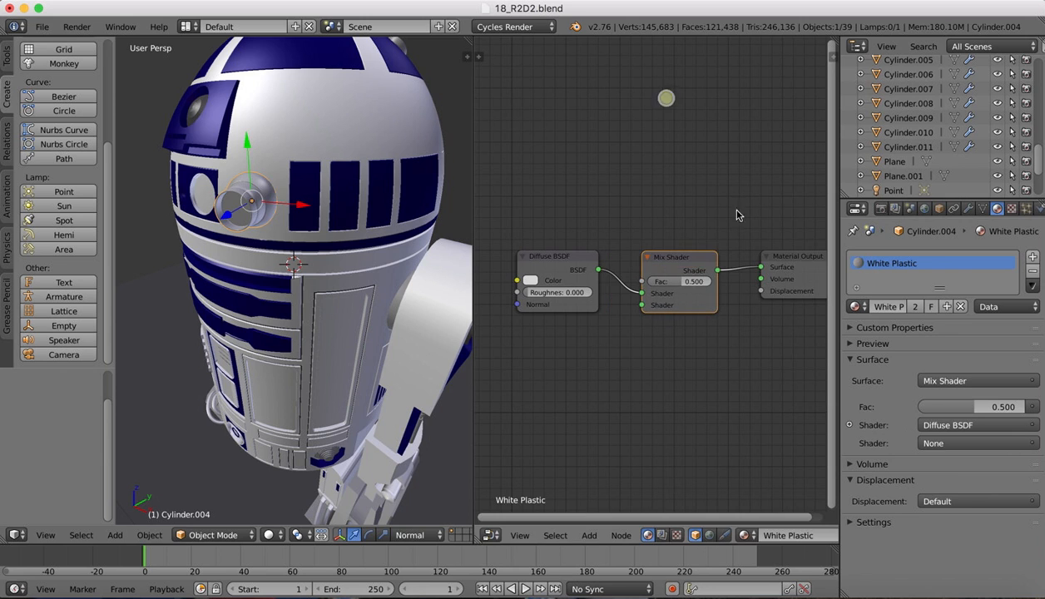
{"action": "left_click", "coordinate": [590, 535]}
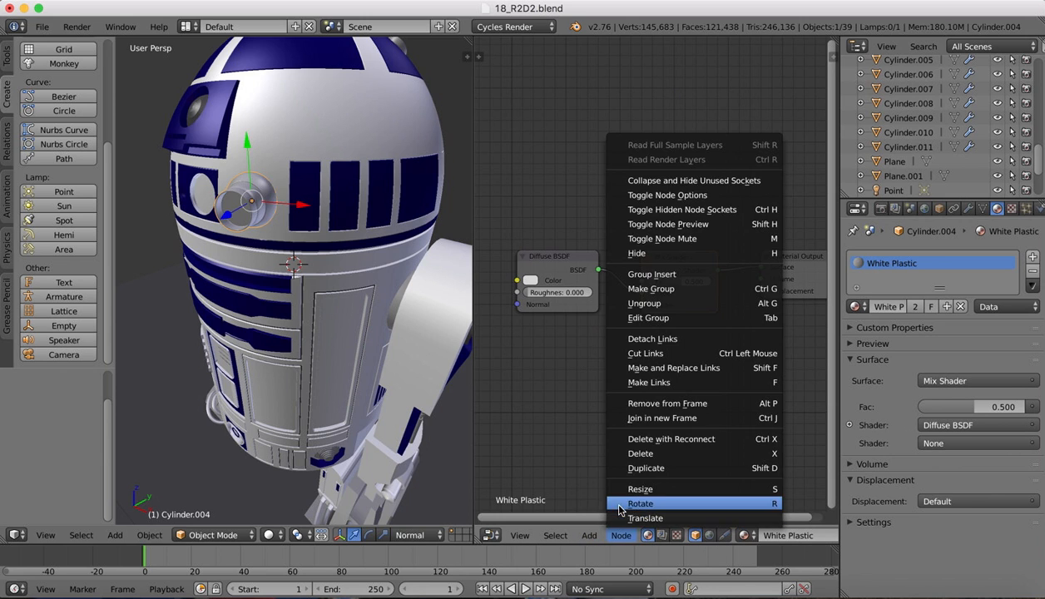
{"action": "left_click", "coordinate": [614, 517]}
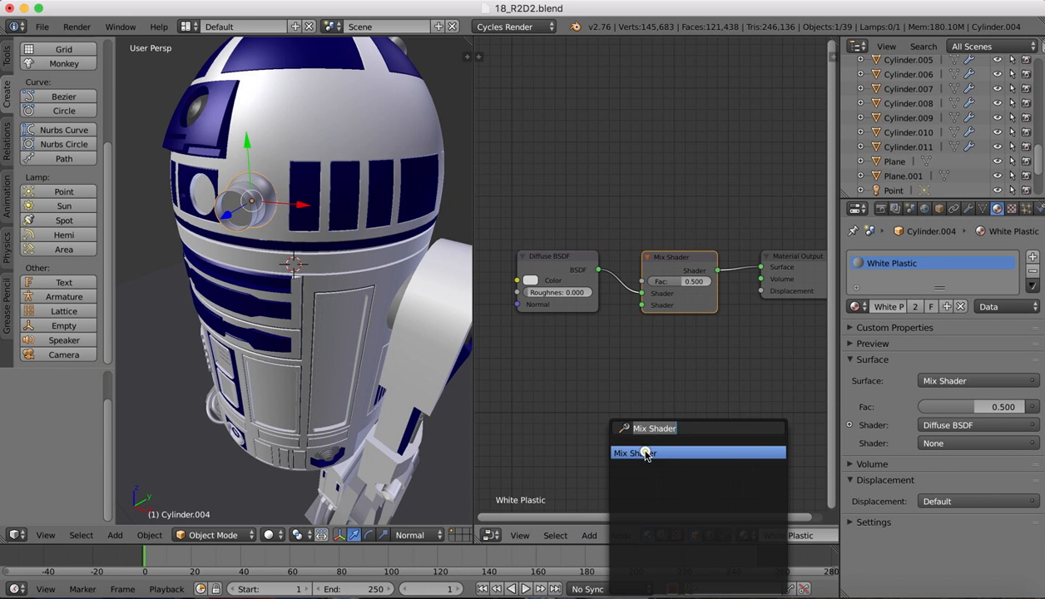
{"action": "left_click", "coordinate": [640, 449]}
{"action": "right_click", "coordinate": [786, 122]}
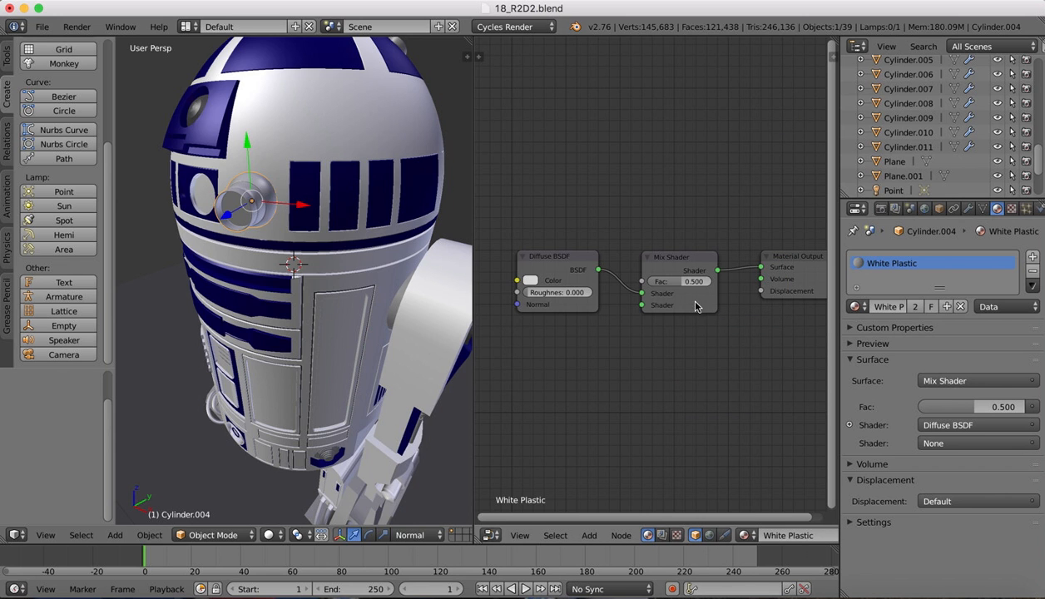
Add a second Mix Shader node on the link between the first Mix Shader and Material Output, and lower both end nodes slightly
{"action": "scroll", "coordinate": [624, 368], "scroll_direction": "down", "scroll_amount": 4}
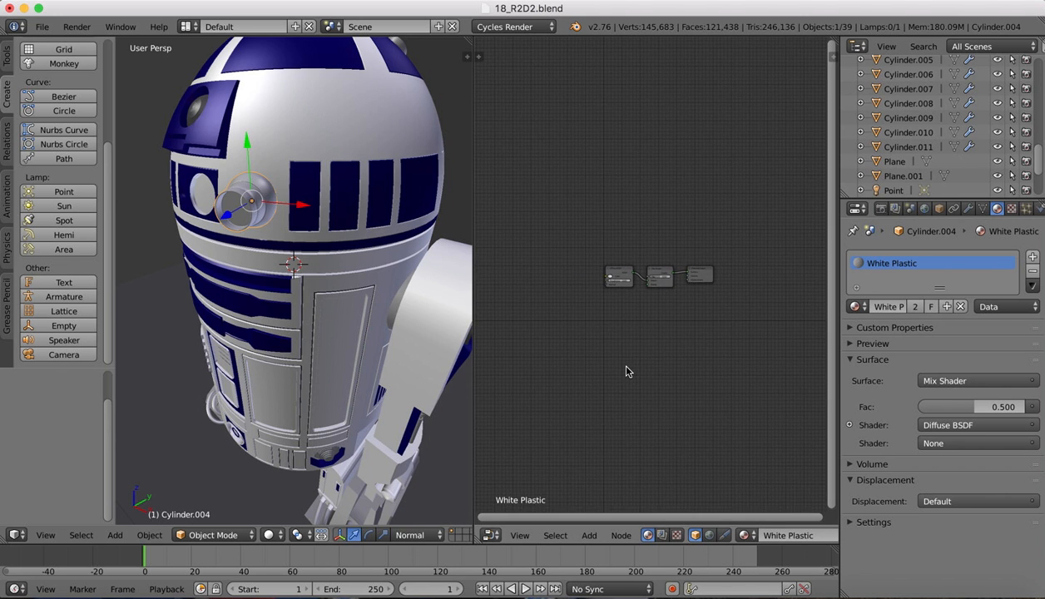
{"action": "left_click", "coordinate": [589, 535]}
{"action": "left_click", "coordinate": [594, 517]}
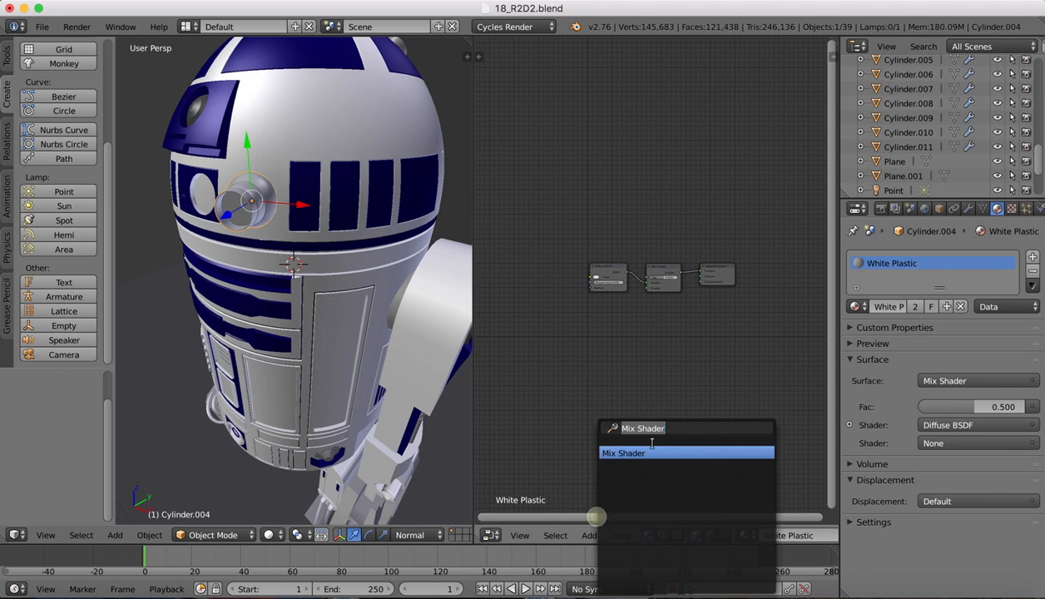
{"action": "left_click", "coordinate": [649, 453]}
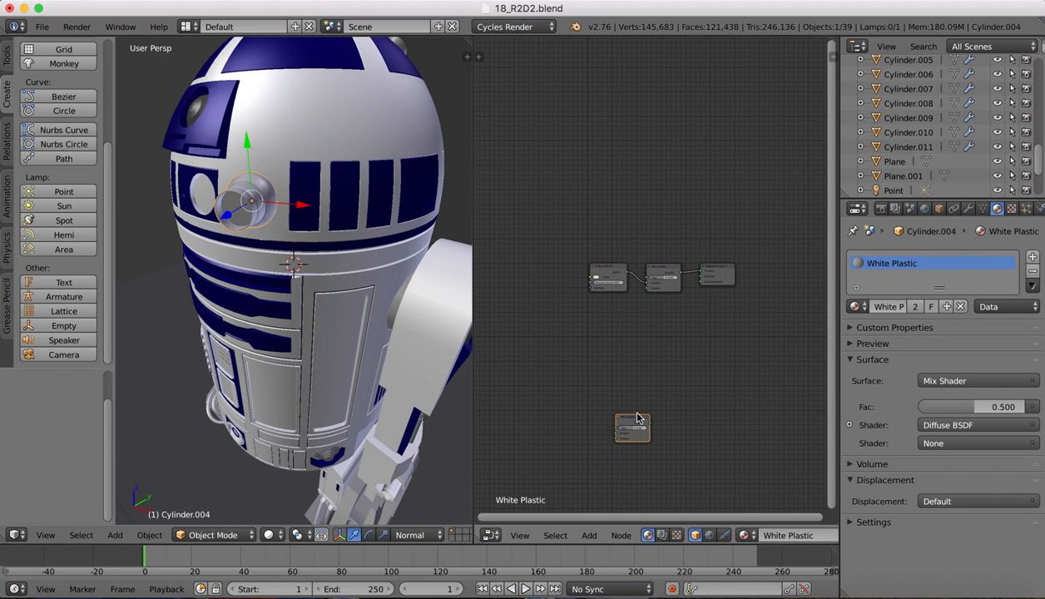
{"action": "left_click_drag", "start_coordinate": [637, 419], "coordinate": [695, 275]}
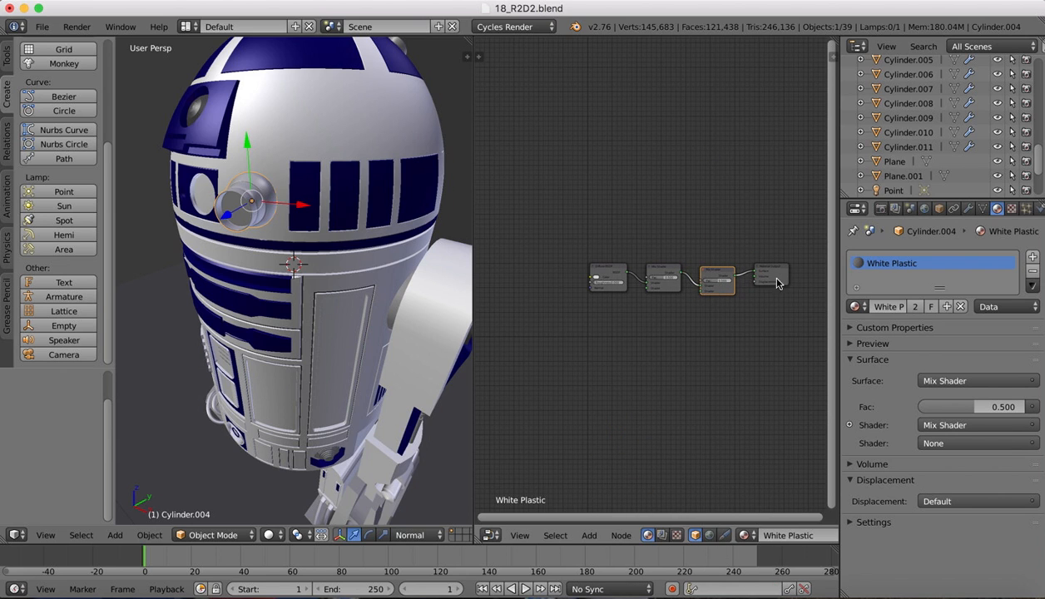
{"action": "left_click_drag", "start_coordinate": [778, 284], "coordinate": [796, 307]}
{"action": "left_click", "coordinate": [714, 279]}
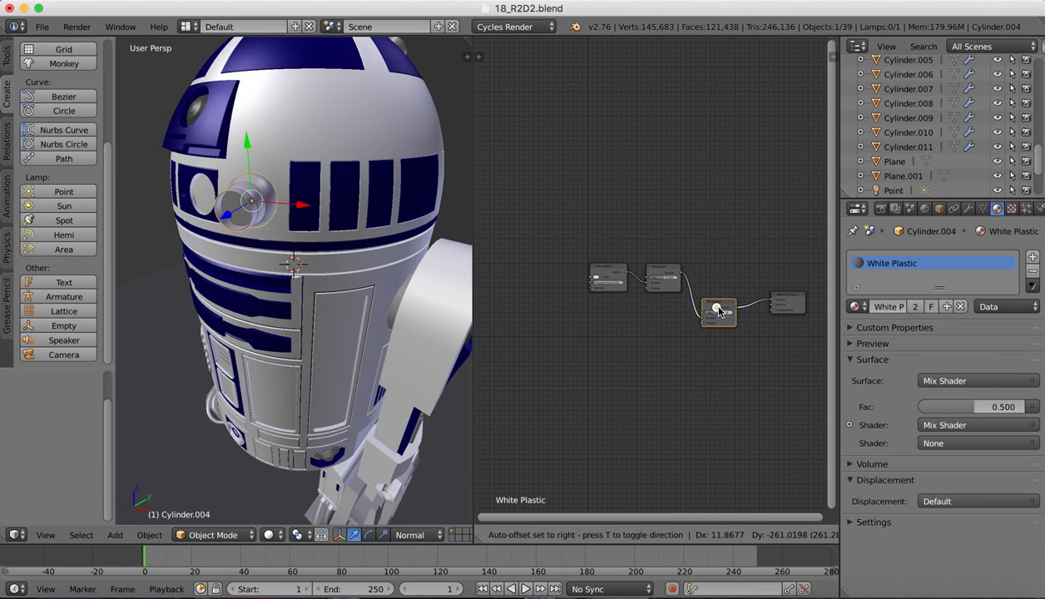
Add a Glossy BSDF node below the Diffuse BSDF and link it to the second Mix Shader's free Shader input
{"action": "left_click", "coordinate": [589, 535]}
{"action": "left_click", "coordinate": [599, 518]}
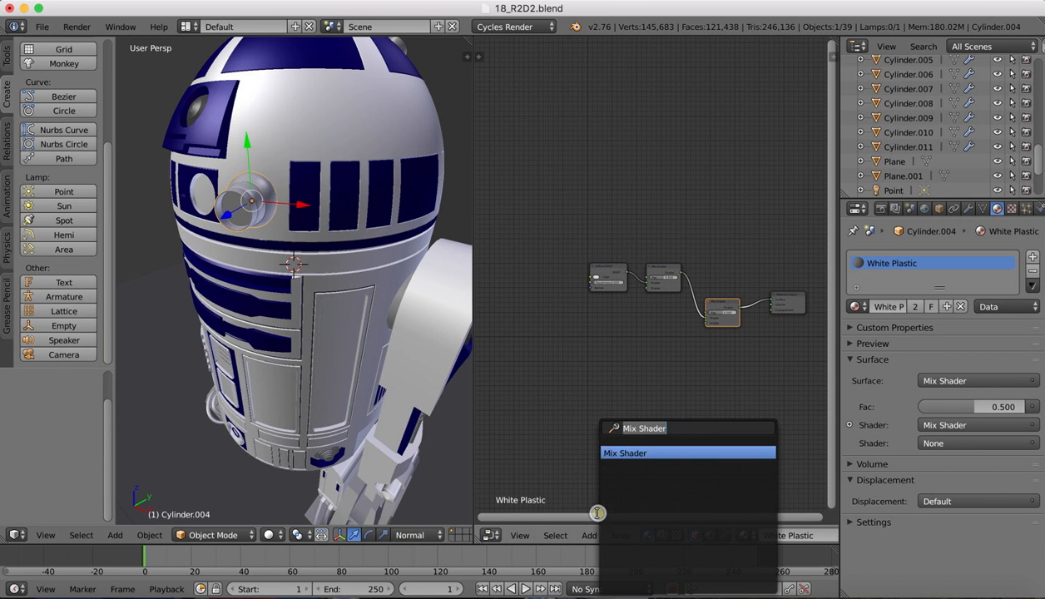
{"action": "type", "text": "glo"}
{"action": "key", "text": "Return"}
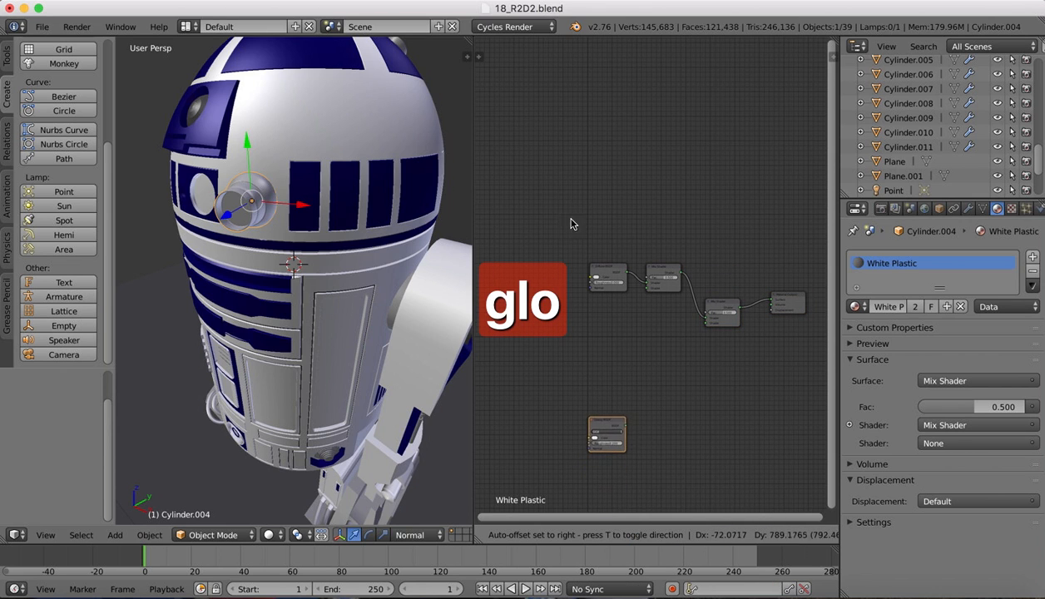
{"action": "left_click", "coordinate": [568, 177]}
{"action": "left_click_drag", "start_coordinate": [604, 404], "coordinate": [708, 327]}
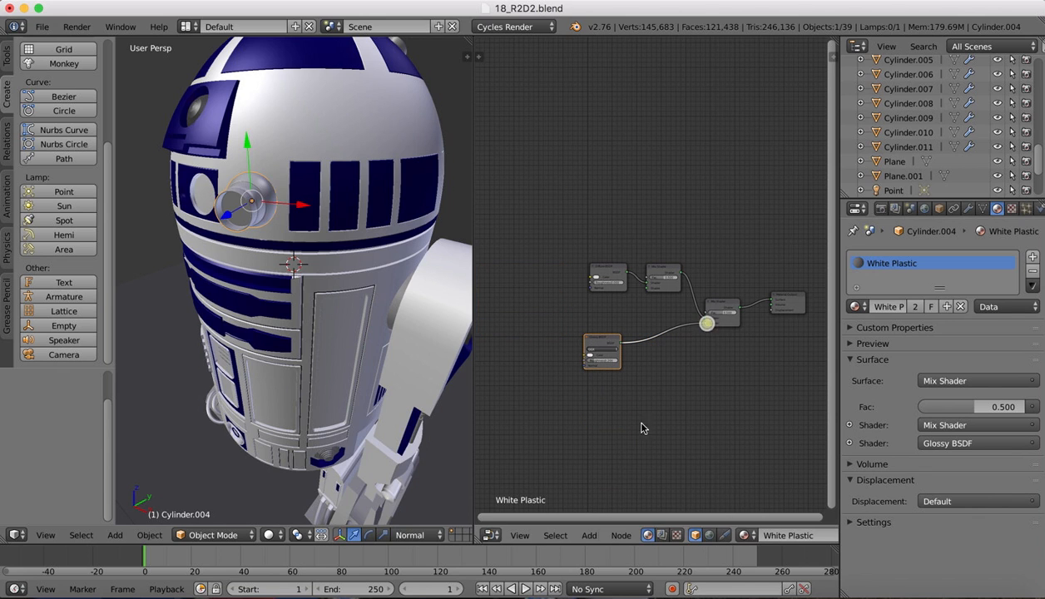
Add a Voronoi Texture node above the Diffuse BSDF node in the White Plastic material
{"action": "left_click", "coordinate": [589, 535]}
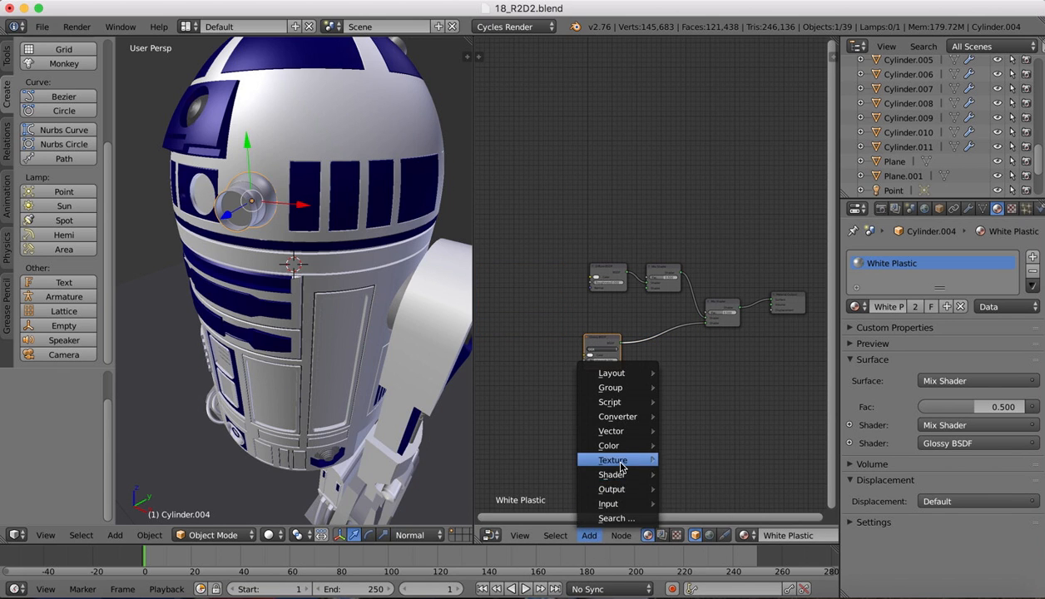
{"action": "mouse_move", "coordinate": [616, 460]}
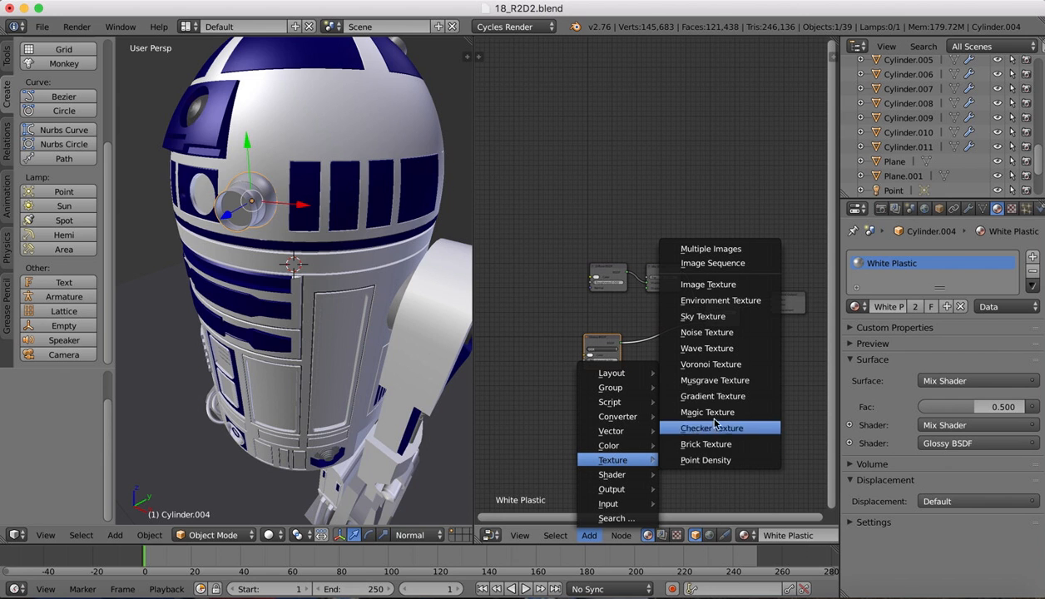
{"action": "left_click", "coordinate": [711, 364]}
{"action": "left_click", "coordinate": [580, 200]}
{"action": "scroll", "coordinate": [618, 211], "scroll_direction": "up", "scroll_amount": 4}
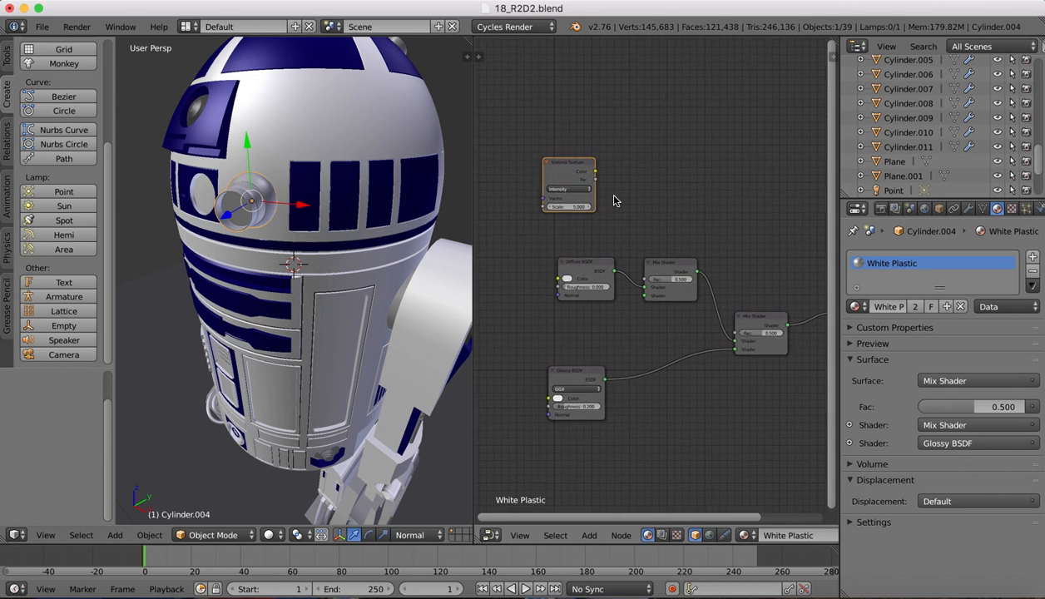
Set the Voronoi Texture coloring to Cells and link its Color and Fac outputs to the first Mix Shader's Shader and Fac inputs
{"action": "left_click", "coordinate": [540, 153]}
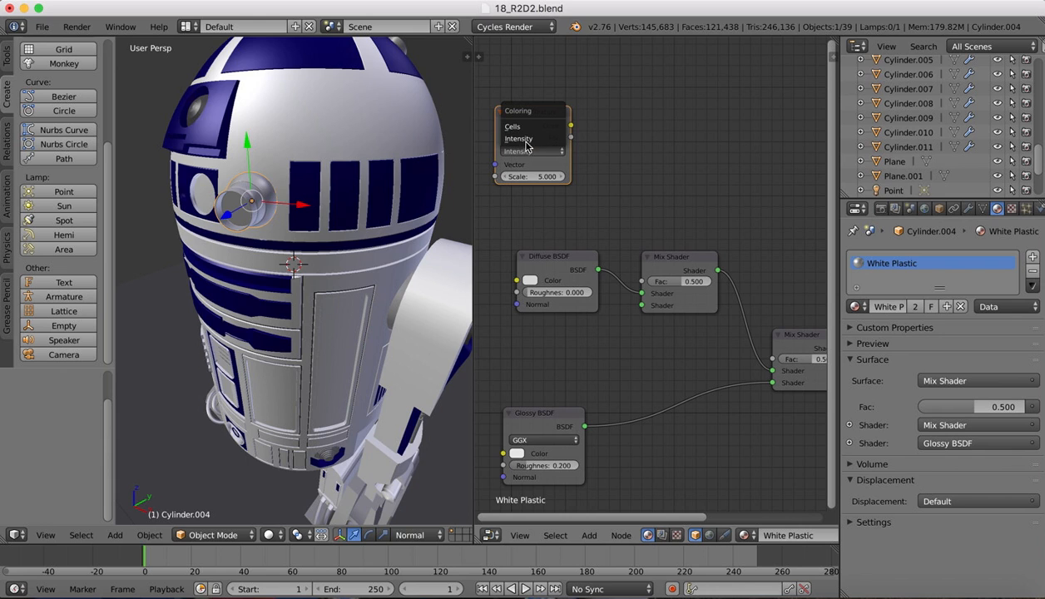
{"action": "left_click", "coordinate": [517, 126]}
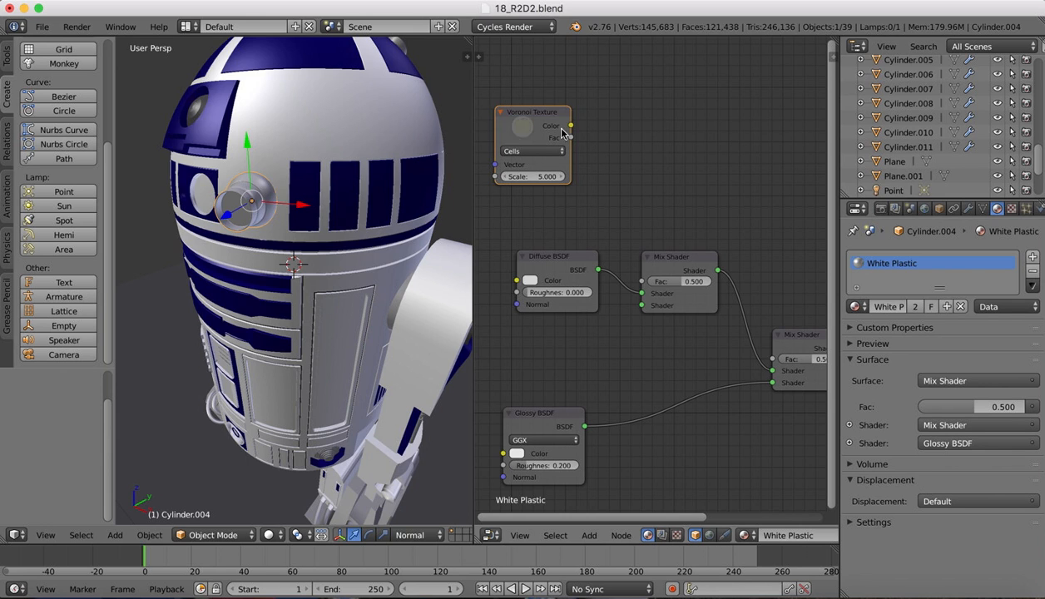
{"action": "left_click_drag", "start_coordinate": [570, 126], "coordinate": [642, 292]}
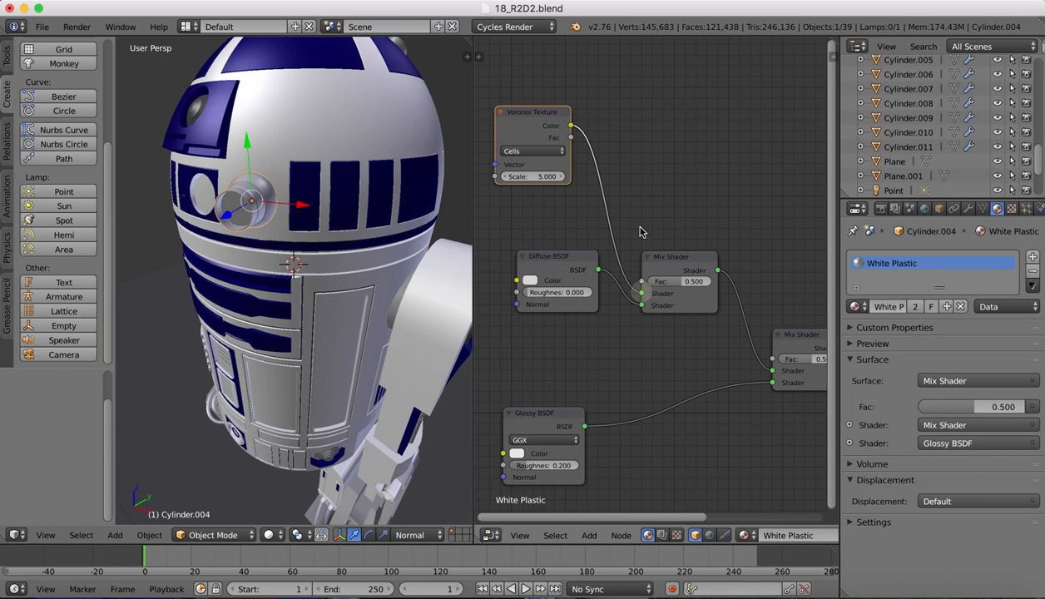
{"action": "left_click_drag", "start_coordinate": [571, 138], "coordinate": [642, 281]}
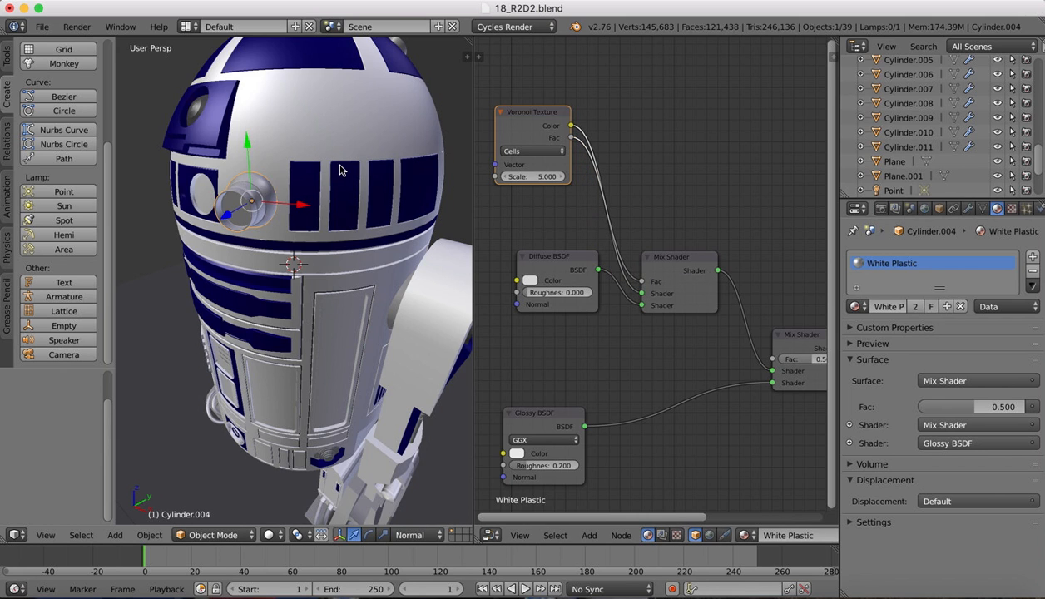
Switch the 3D viewport to Rendered shading and reselect the dome's front projector
{"action": "left_click", "coordinate": [268, 534]}
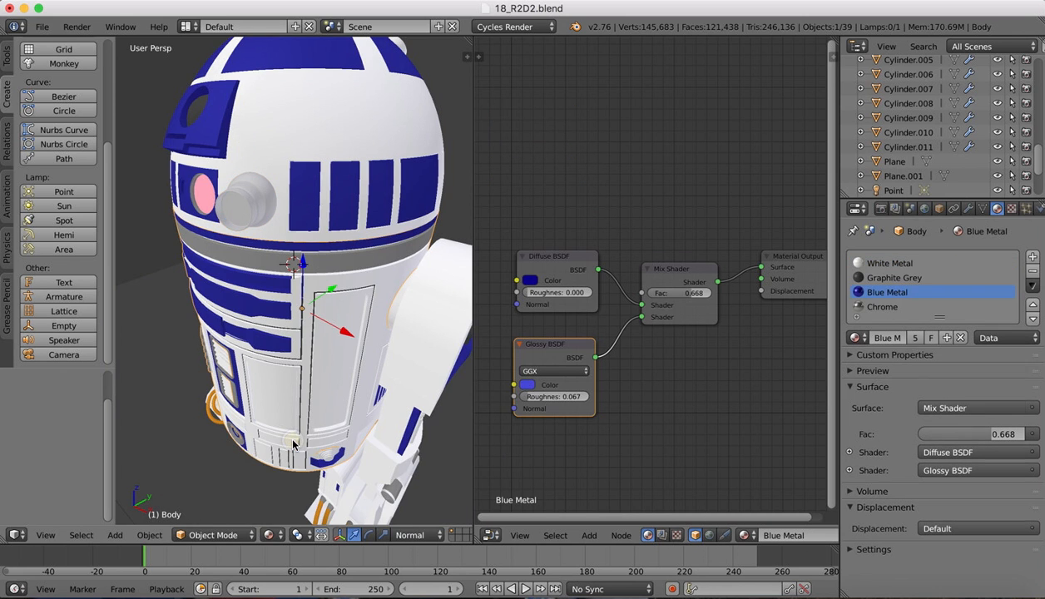
{"action": "left_click", "coordinate": [269, 535]}
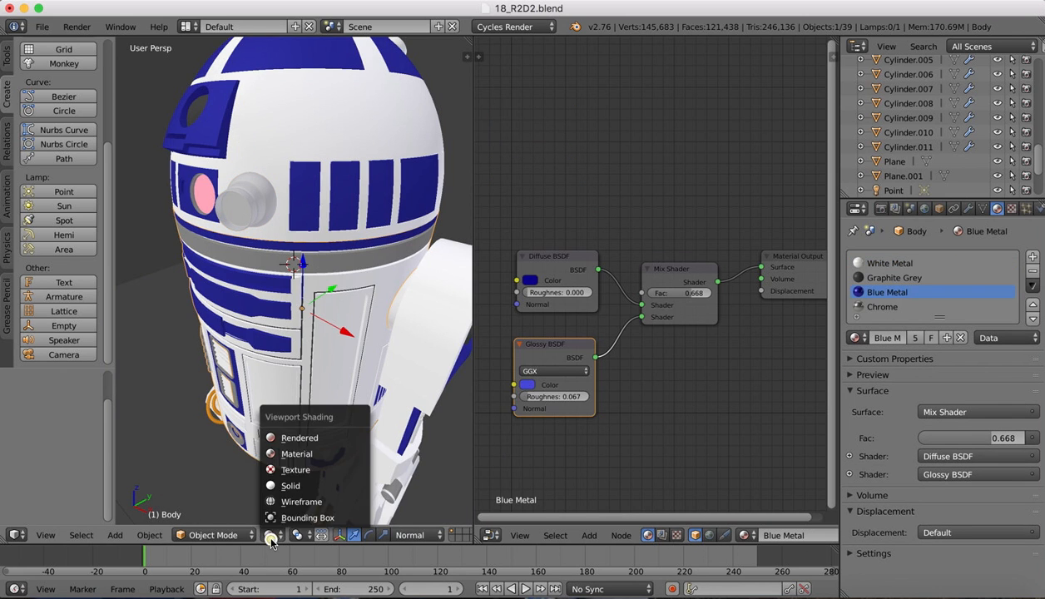
{"action": "left_click", "coordinate": [288, 437]}
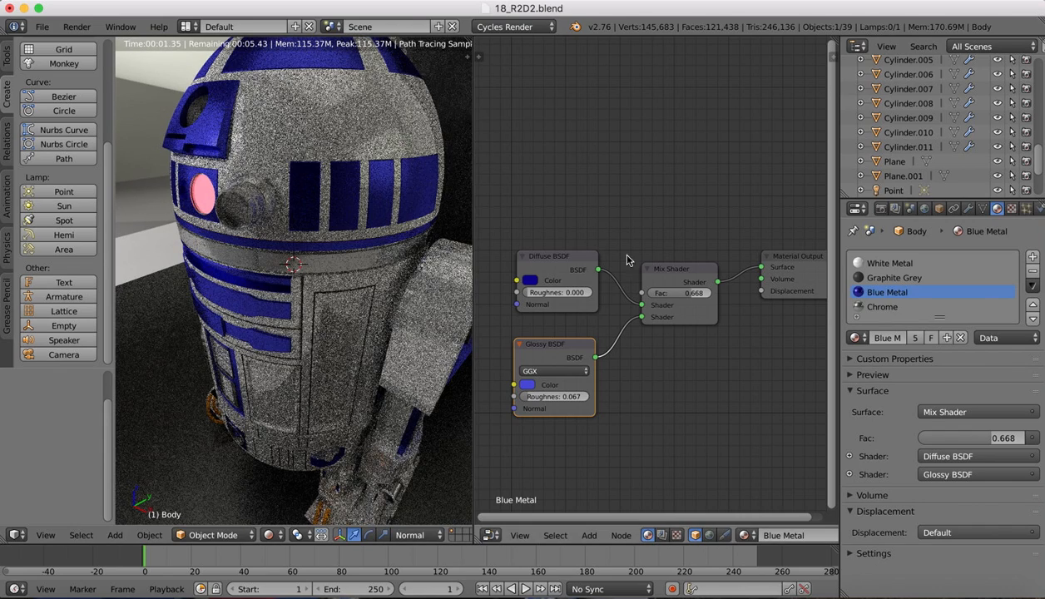
{"action": "right_click", "coordinate": [257, 205]}
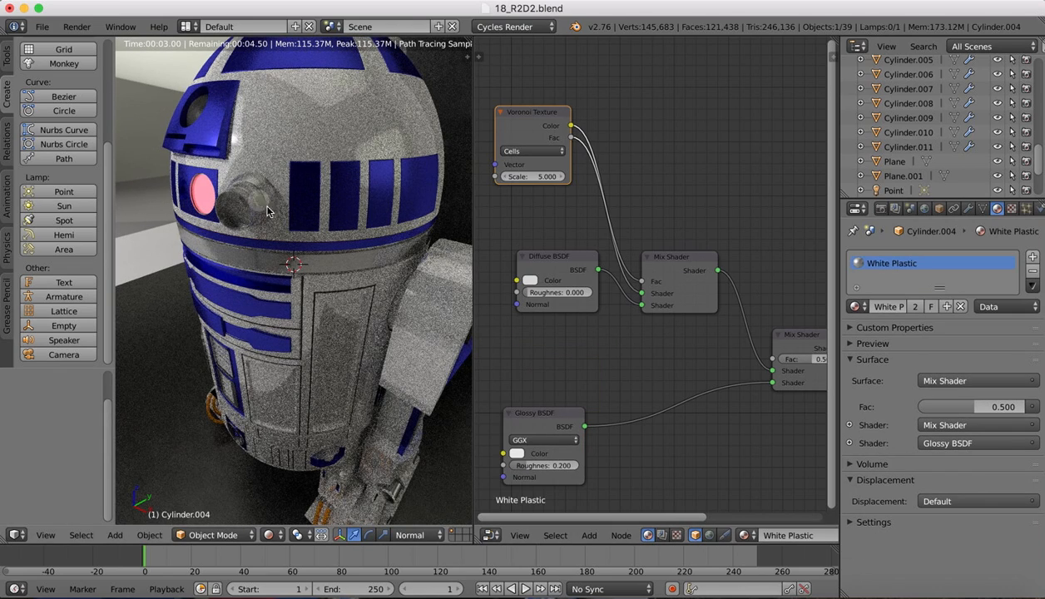
Using a temporary emission preview of the Voronoi Texture, set its coloring to Intensity and its scale to 17.800
{"action": "left_click", "coordinate": [524, 117], "text": "ctrl+shift"}
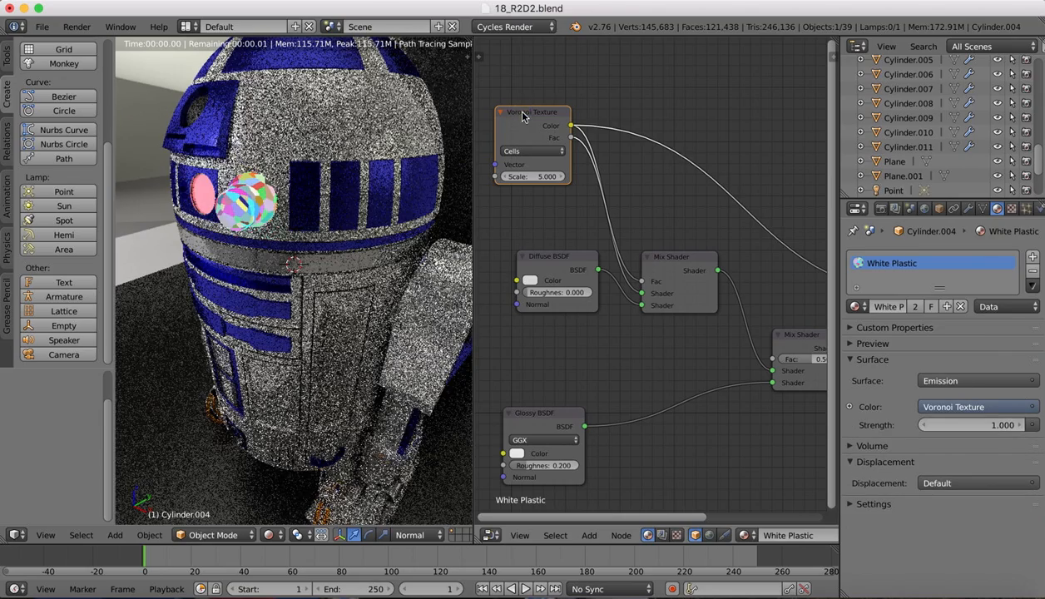
{"action": "left_click", "coordinate": [535, 151]}
{"action": "left_click", "coordinate": [531, 141]}
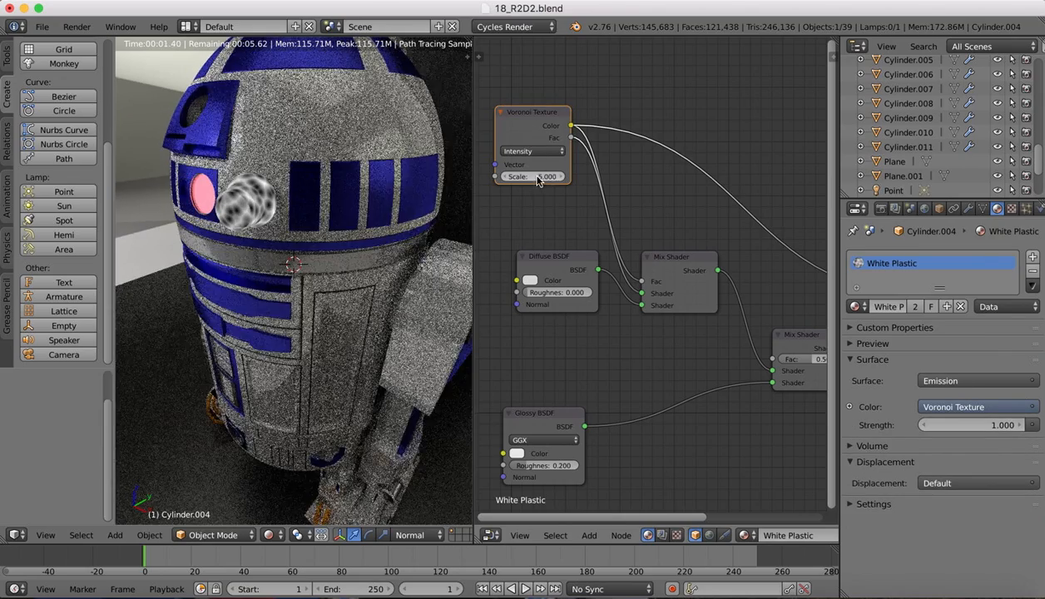
{"action": "mouse_move", "coordinate": [536, 176]}
{"action": "left_mouse_down"}
{"action": "mouse_move", "coordinate": [563, 176]}
{"action": "mouse_move", "coordinate": [536, 177]}
{"action": "left_mouse_up"}
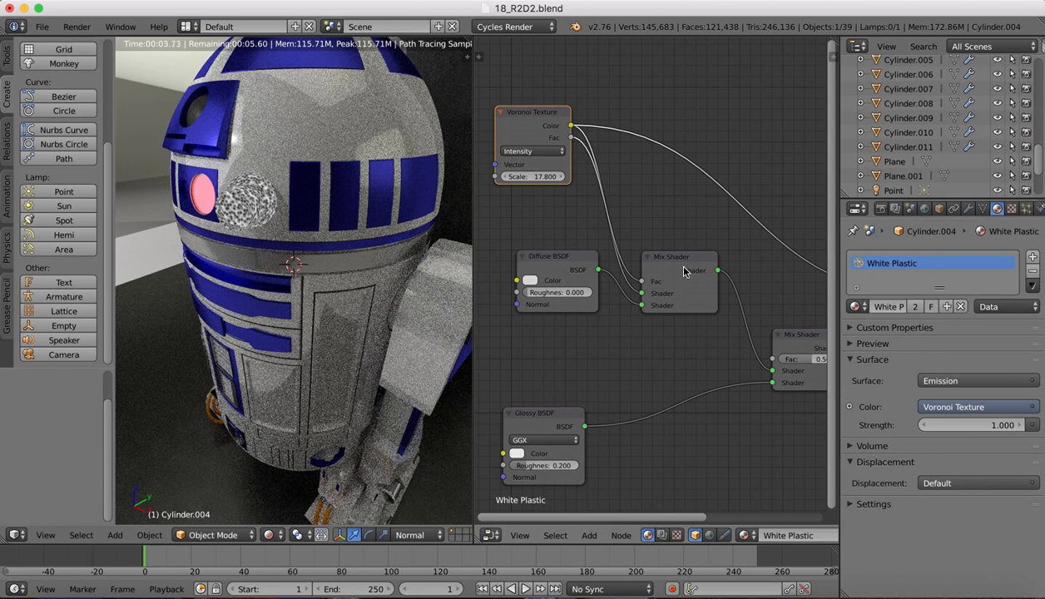
{"action": "left_click", "coordinate": [800, 336], "text": "ctrl+shift"}
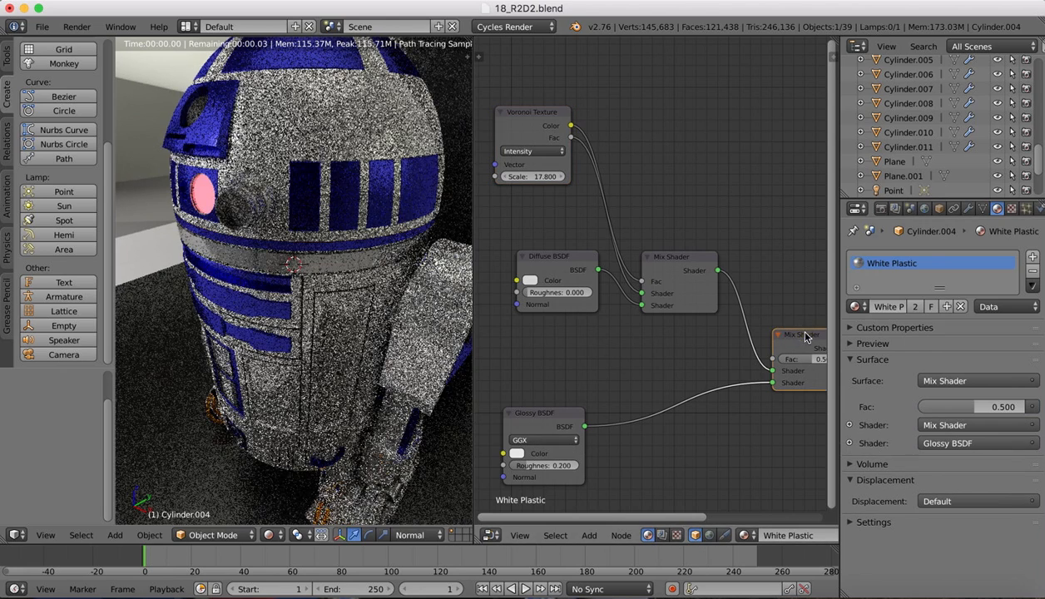
Brighten the Glossy BSDF color to a lighter white and set its roughness to 0.333
{"action": "left_click", "coordinate": [537, 427]}
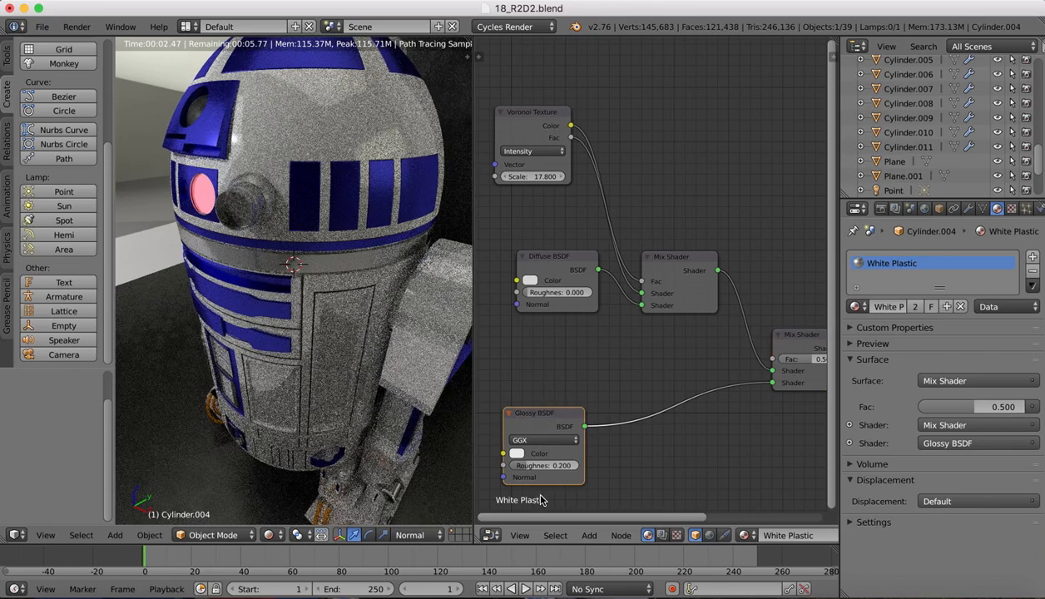
{"action": "left_click", "coordinate": [515, 453]}
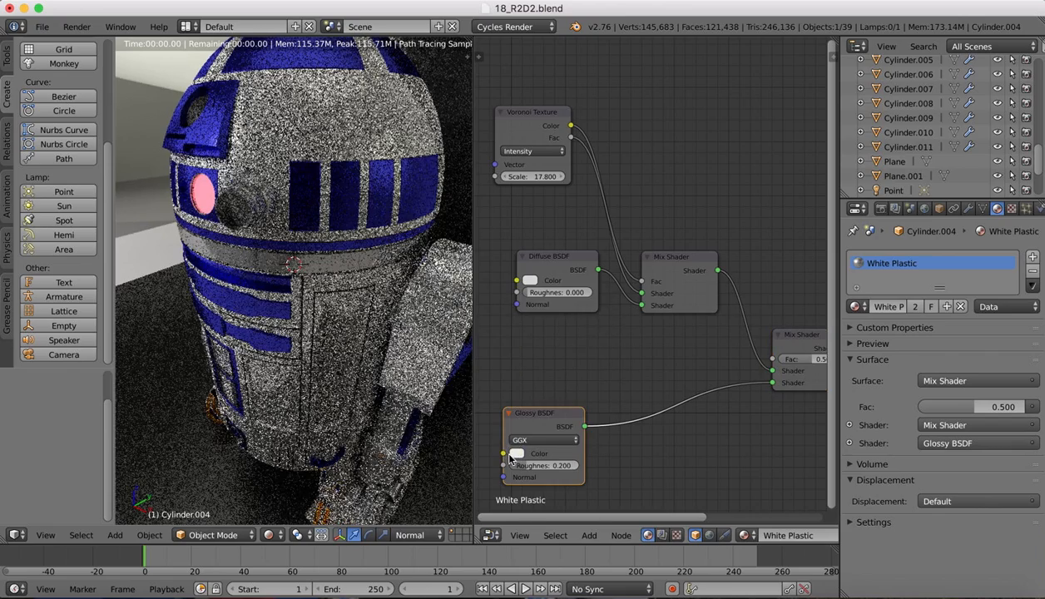
{"action": "left_click", "coordinate": [512, 454]}
{"action": "left_click", "coordinate": [602, 305]}
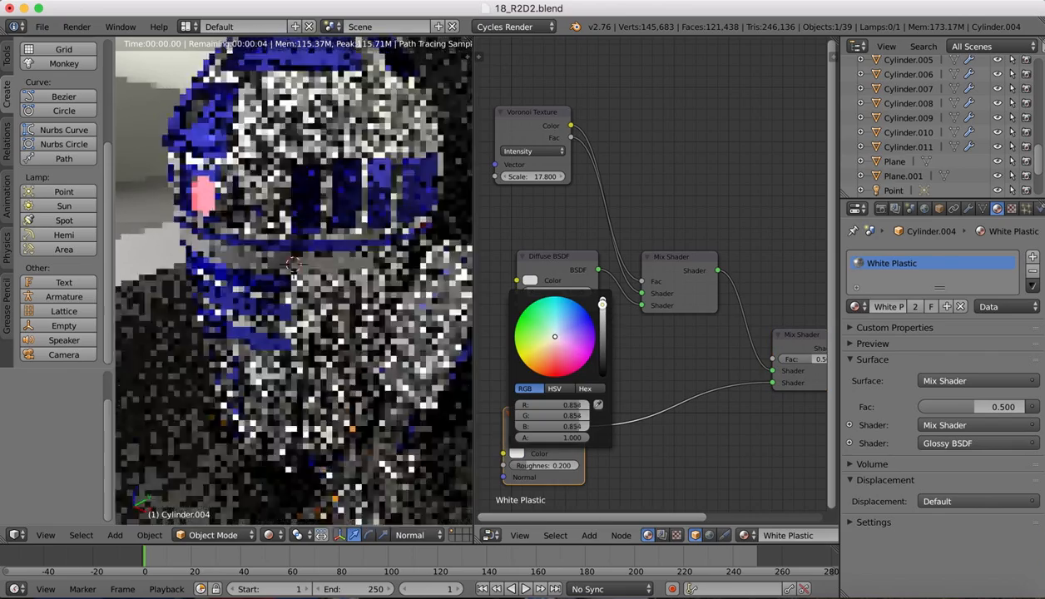
{"action": "left_click", "coordinate": [602, 307]}
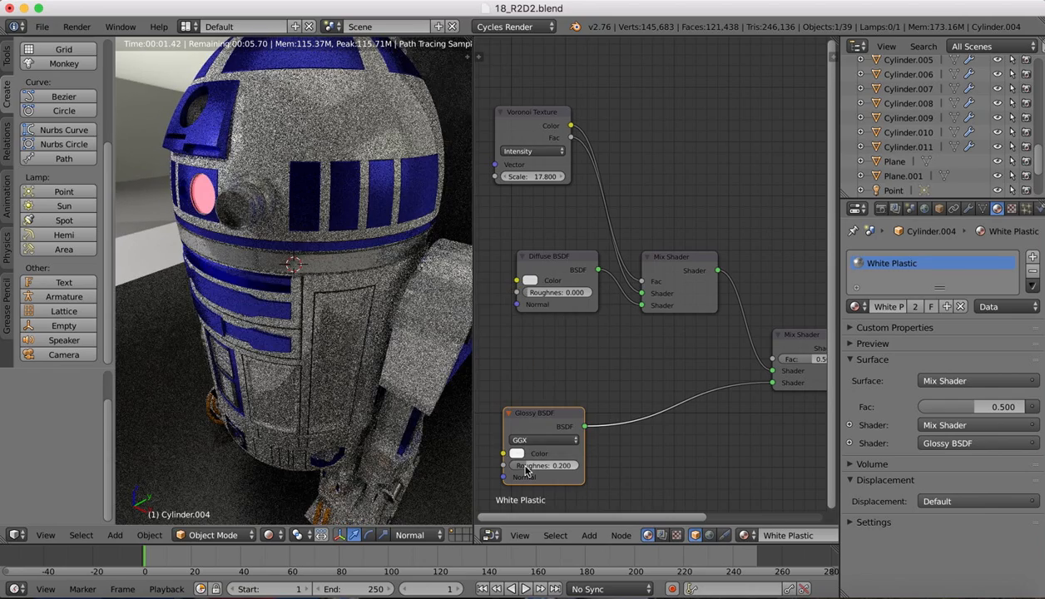
{"action": "left_click_drag", "start_coordinate": [524, 466], "coordinate": [574, 466]}
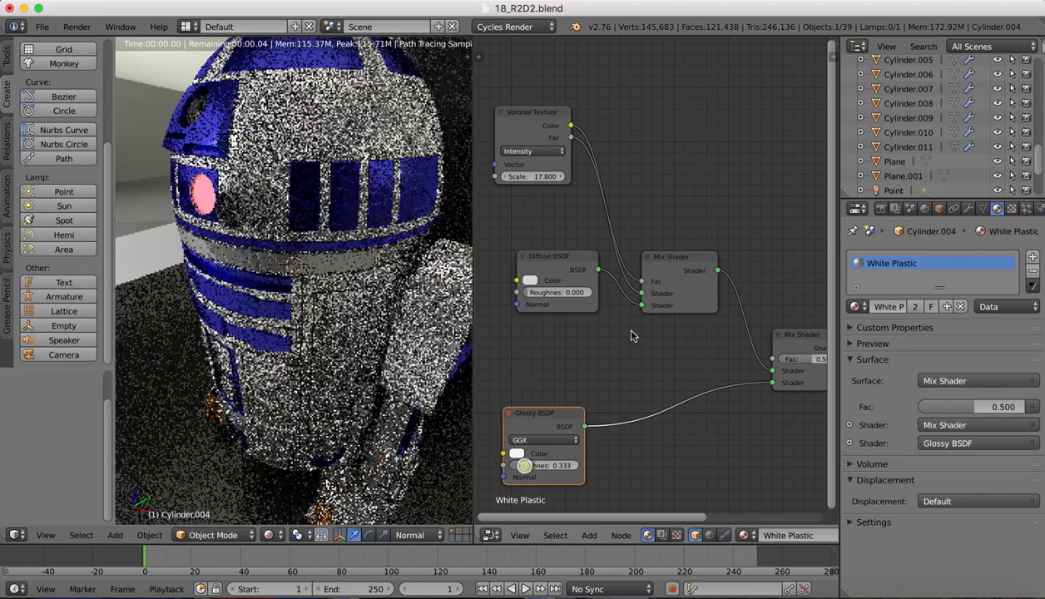
Brighten the White Plastic Diffuse BSDF color to full white
{"action": "left_click", "coordinate": [533, 285]}
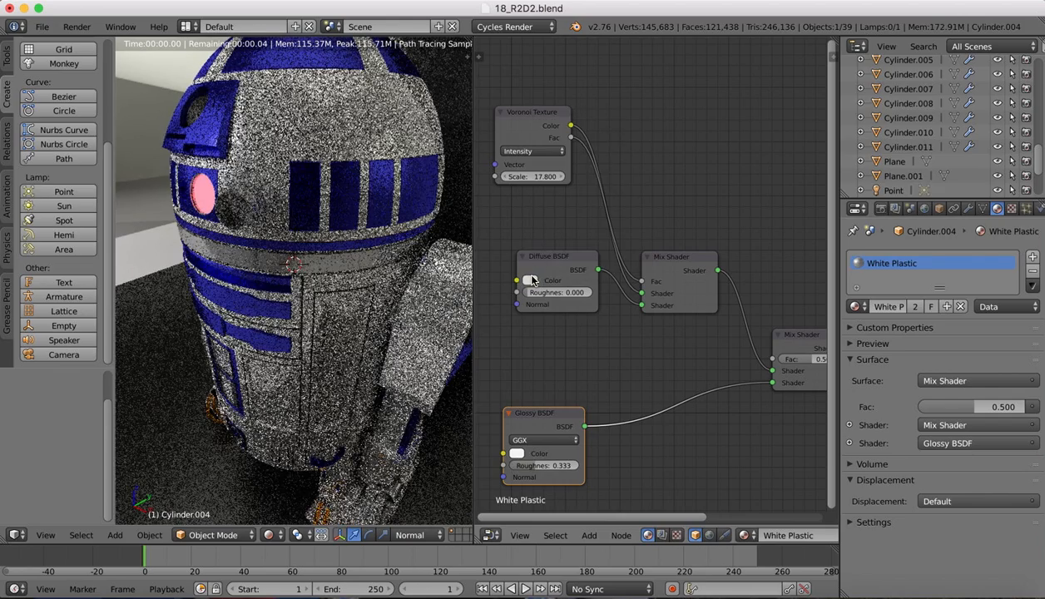
{"action": "left_click", "coordinate": [526, 279]}
{"action": "left_click_drag", "start_coordinate": [615, 137], "coordinate": [616, 123]}
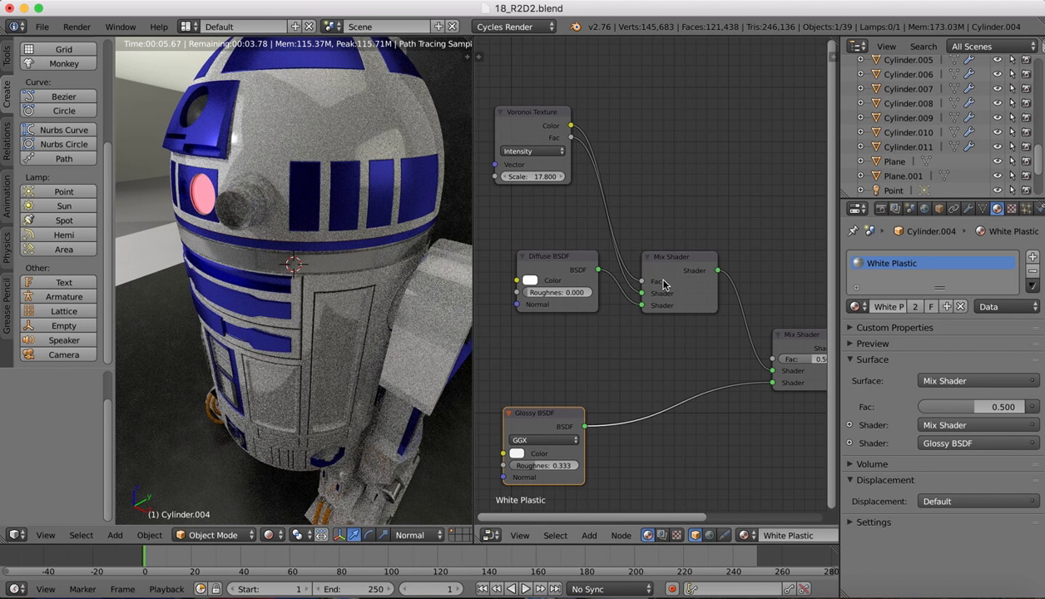
Set the Voronoi Texture scale to 25.400 and select the dome
{"action": "left_click_drag", "start_coordinate": [539, 179], "coordinate": [550, 180]}
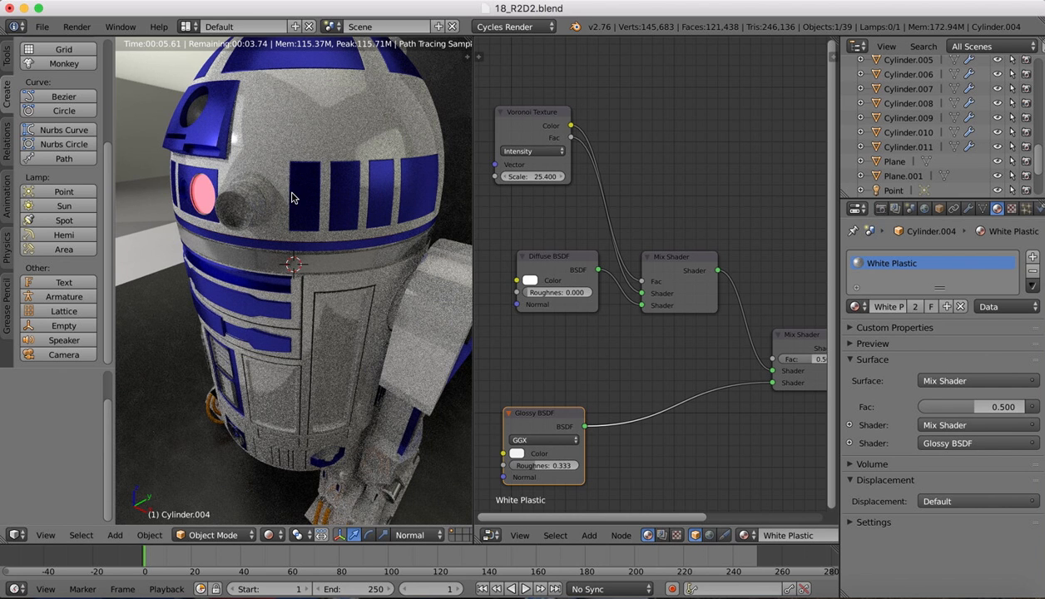
{"action": "right_click", "coordinate": [248, 210]}
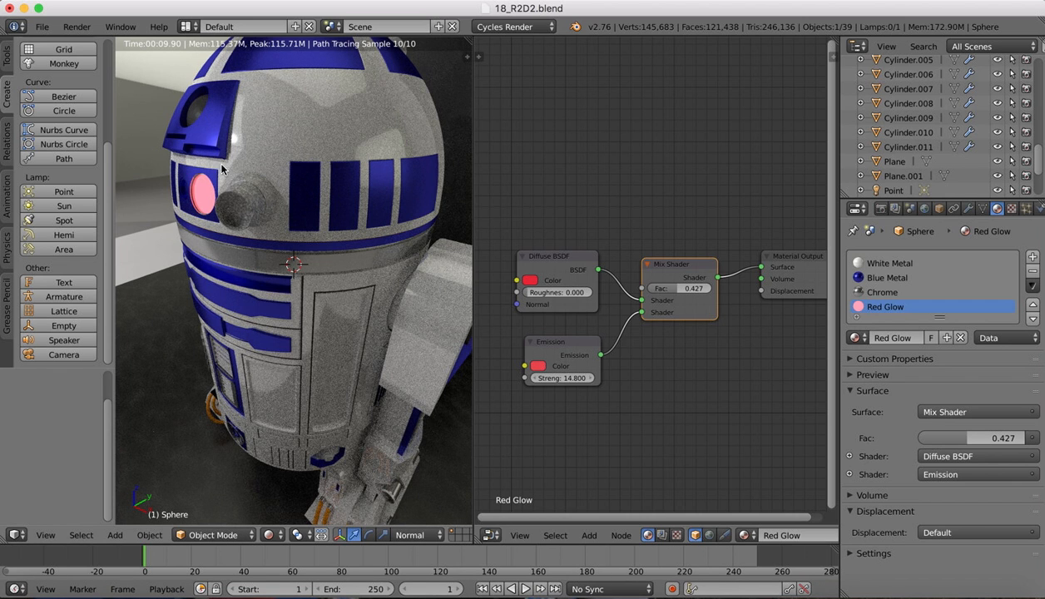
Open the dome's front projector mesh for editing in Solid viewport shading, with none of its faces selected
{"action": "right_click", "coordinate": [261, 243]}
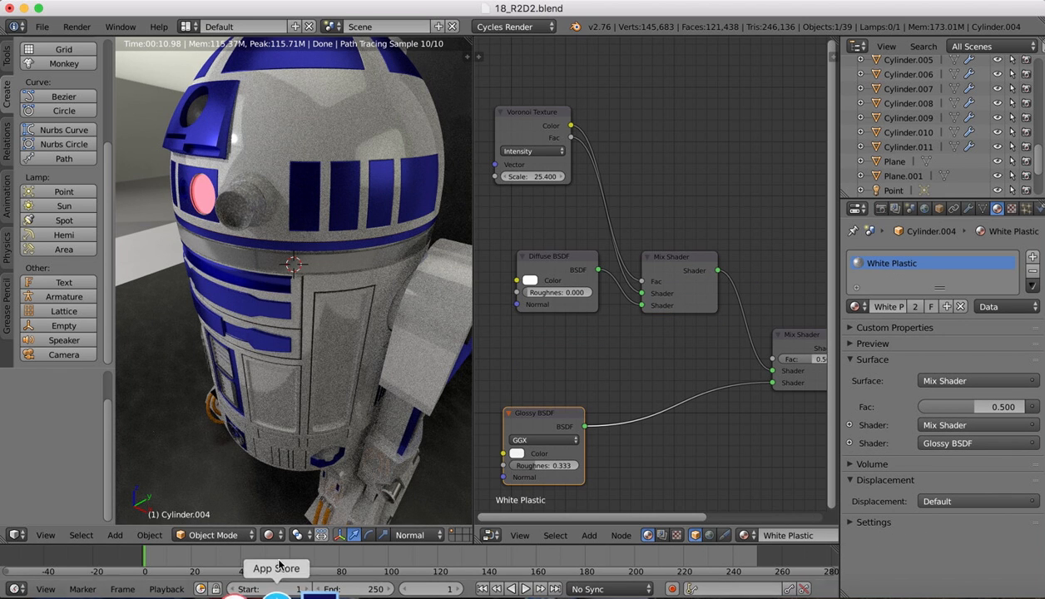
{"action": "left_click", "coordinate": [268, 535]}
{"action": "left_click", "coordinate": [288, 487]}
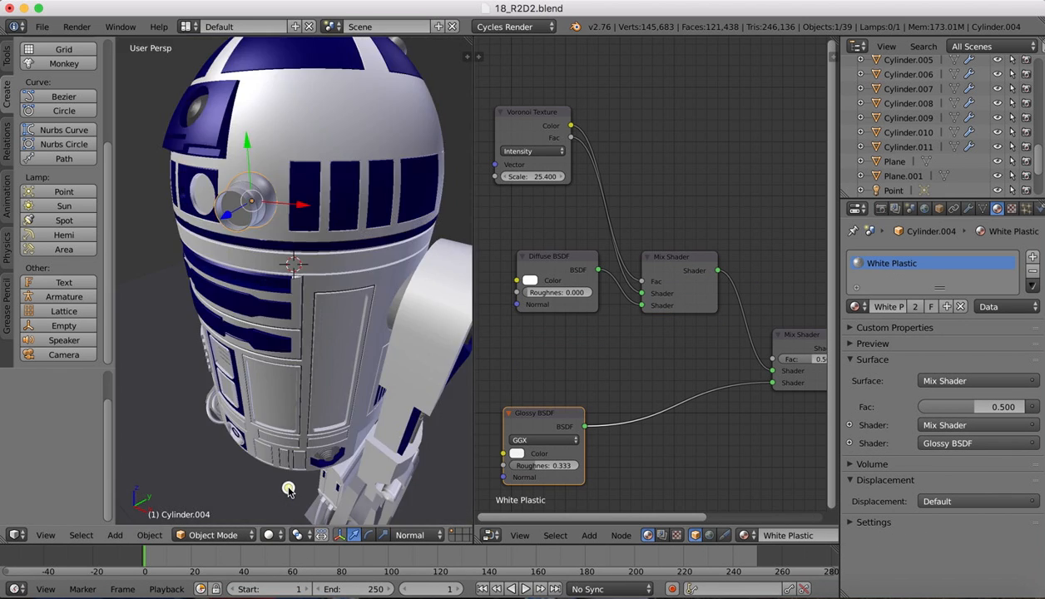
{"action": "key", "text": "Tab"}
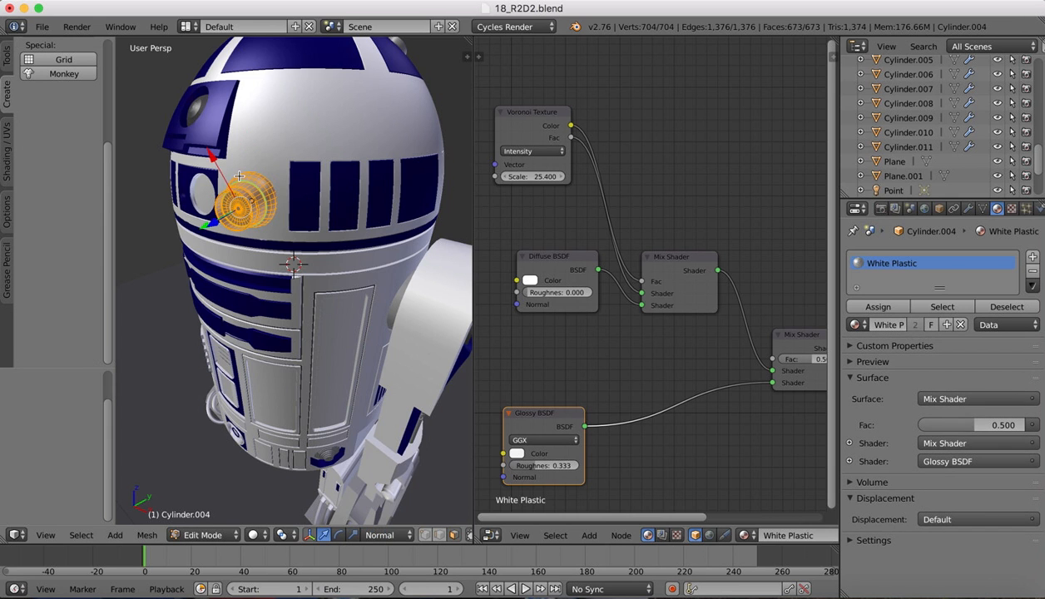
{"action": "scroll", "coordinate": [239, 175], "scroll_direction": "up", "scroll_amount": 2}
{"action": "key", "text": "a"}
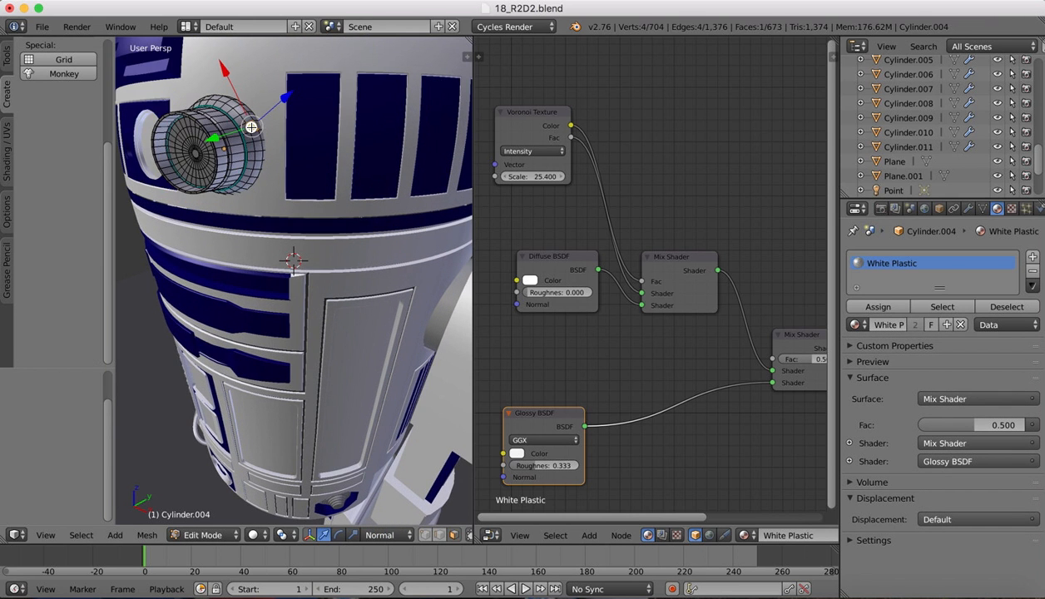
Select the three face loops around the front projector's base and assign them Graphite Grey in a new material slot
{"action": "right_click", "coordinate": [251, 128]}
{"action": "right_click", "coordinate": [238, 145]}
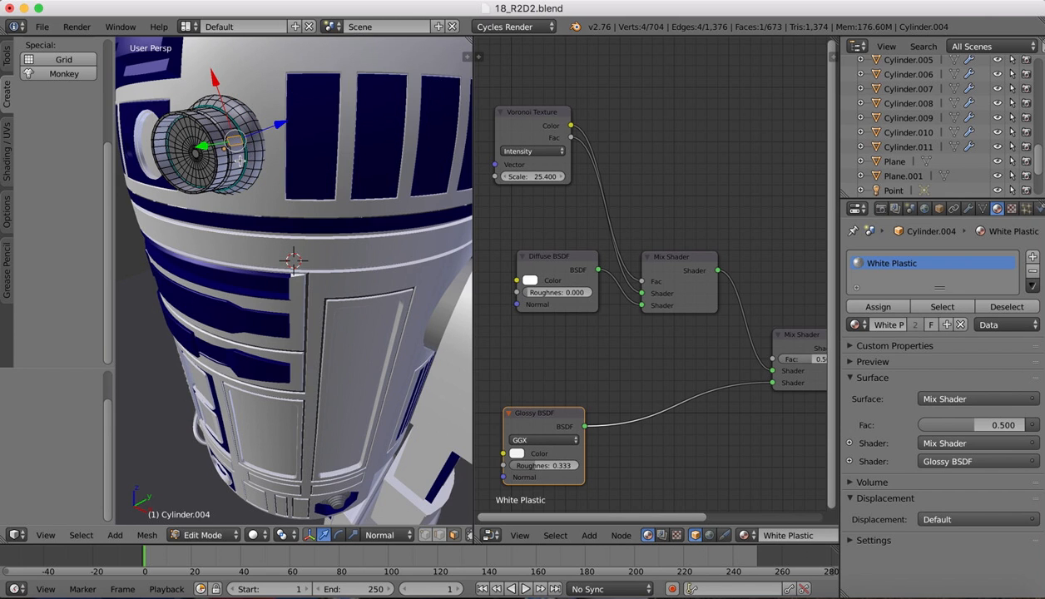
{"action": "right_click", "coordinate": [242, 108]}
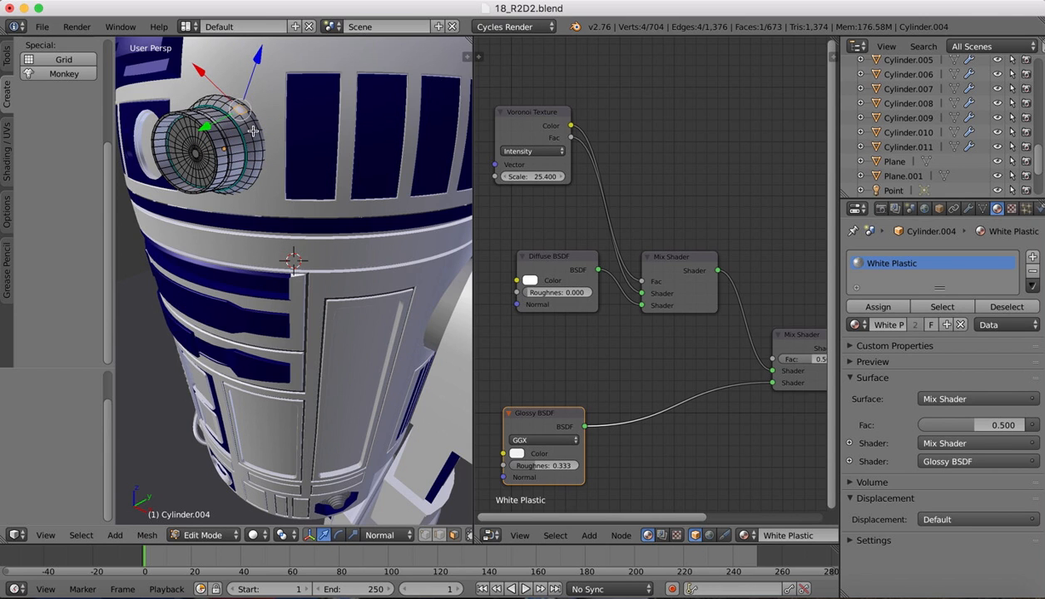
{"action": "right_click", "coordinate": [250, 130], "text": "alt"}
{"action": "right_click", "coordinate": [253, 116], "text": "alt+shift"}
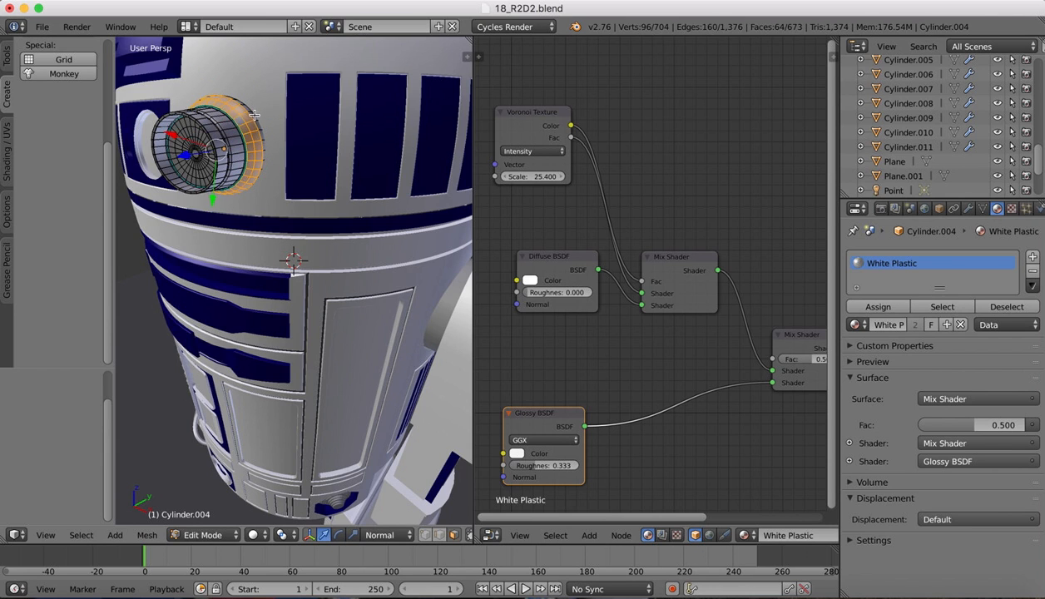
{"action": "right_click", "coordinate": [248, 108], "text": "alt+shift"}
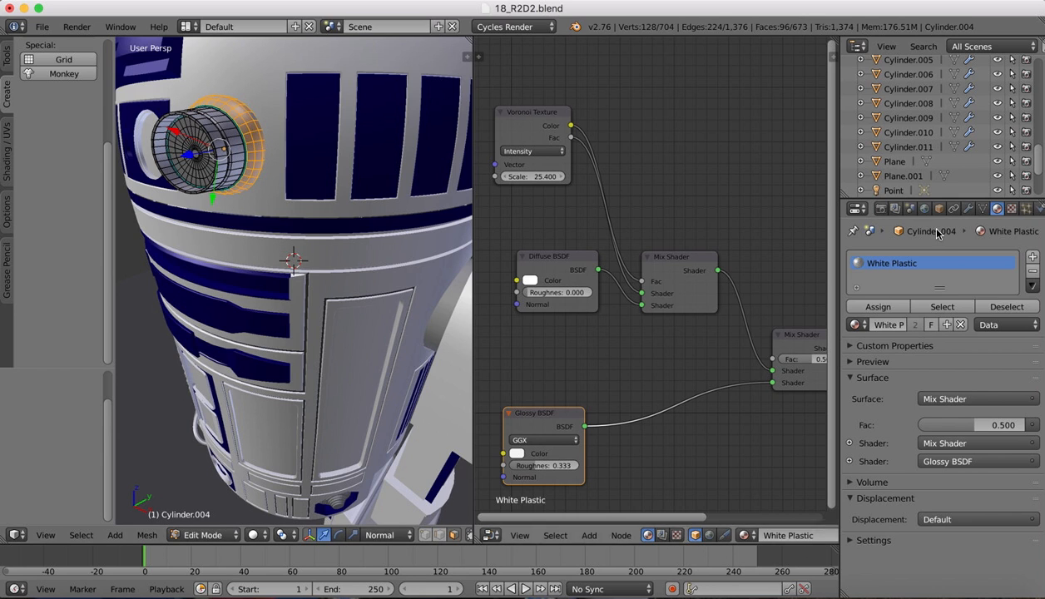
{"action": "left_click", "coordinate": [1032, 257]}
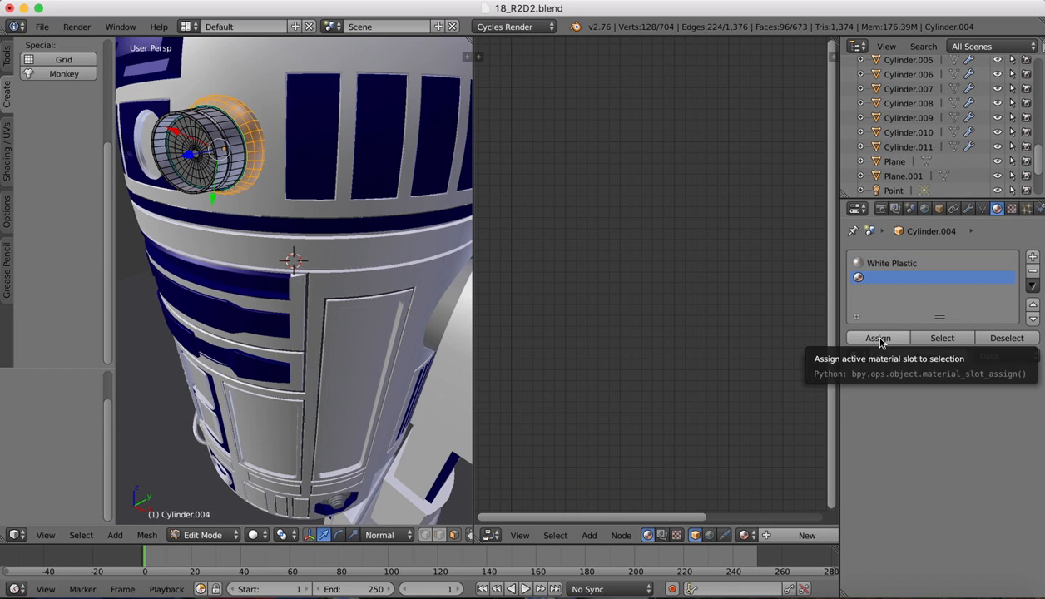
{"action": "left_click", "coordinate": [857, 356]}
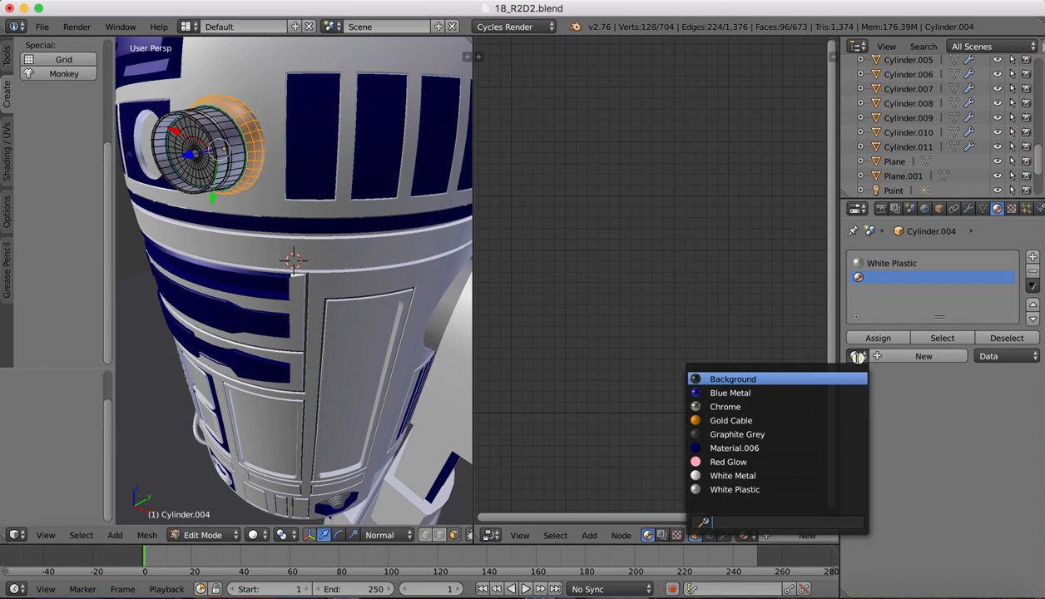
{"action": "left_click", "coordinate": [778, 408]}
{"action": "left_click", "coordinate": [858, 356]}
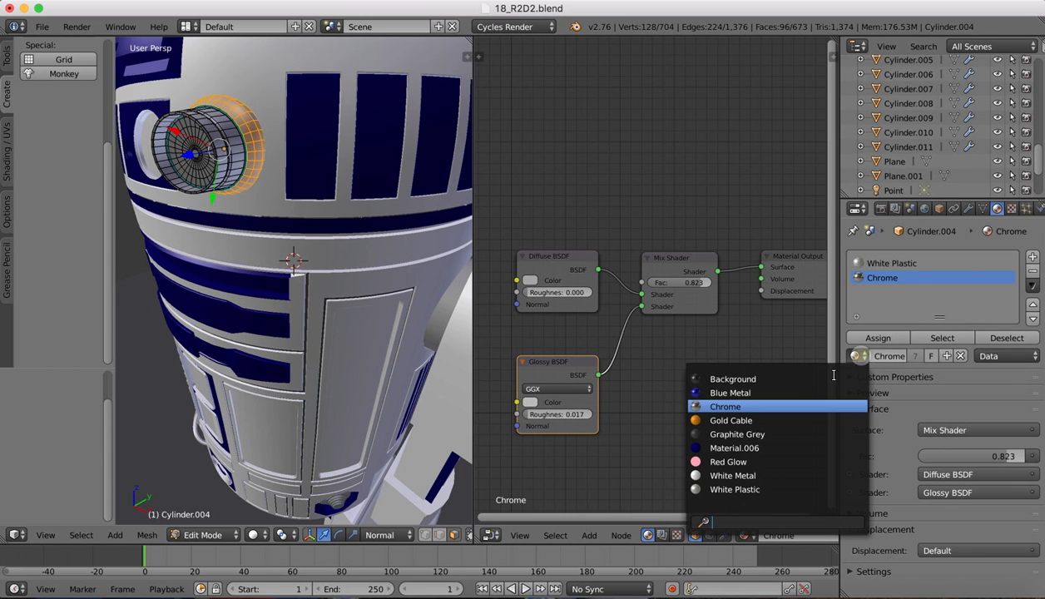
{"action": "left_click", "coordinate": [730, 427]}
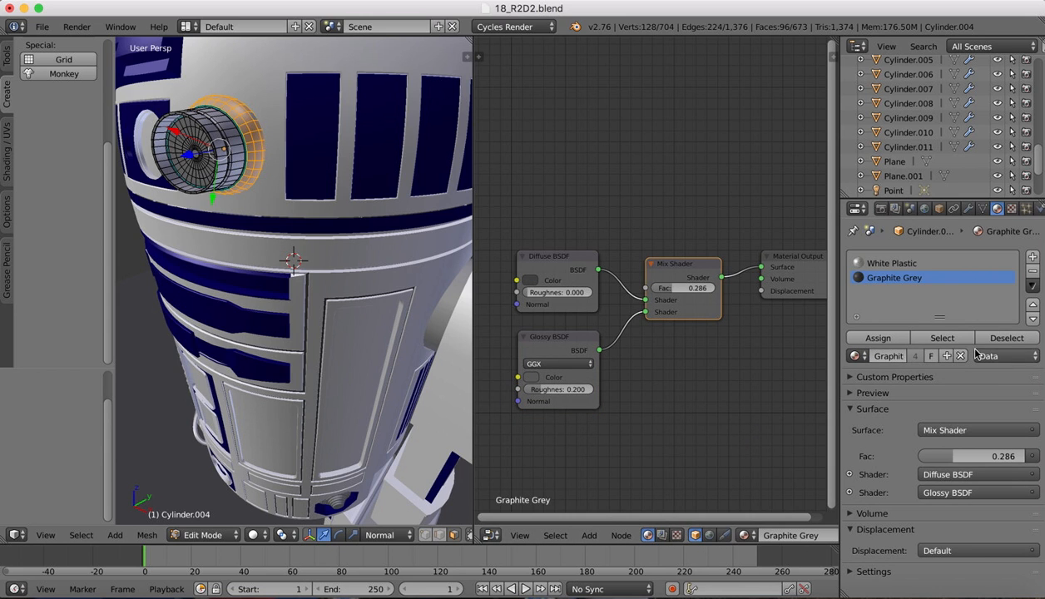
{"action": "left_click", "coordinate": [878, 338]}
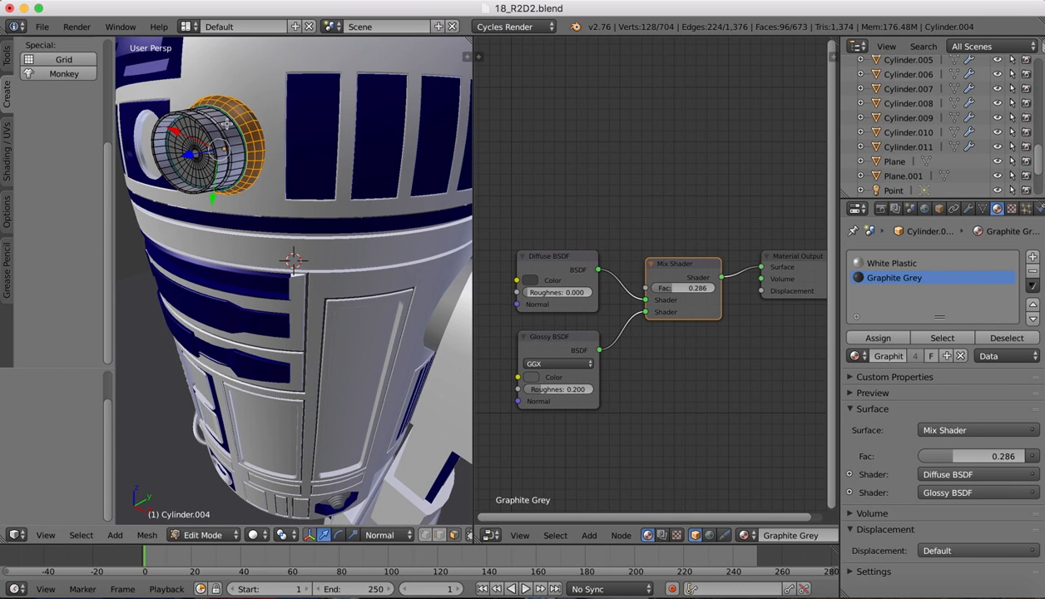
Select the concentric face rings and centre face inside the front projector's opening and assign them the Graphite Grey material
{"action": "middle_click_drag", "start_coordinate": [196, 149], "coordinate": [234, 153]}
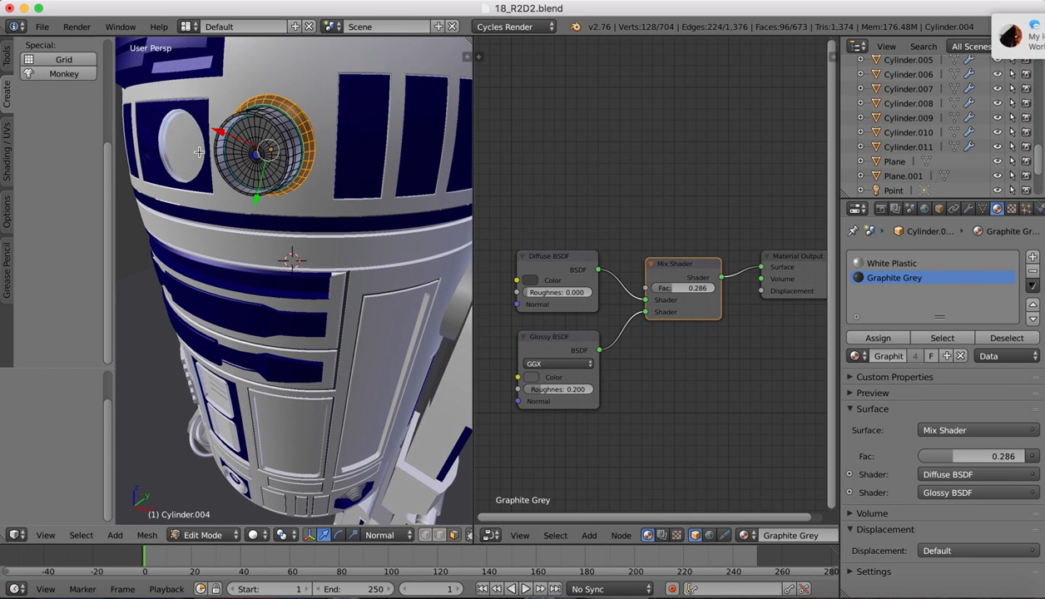
{"action": "left_click_drag", "start_coordinate": [858, 37], "coordinate": [936, 40]}
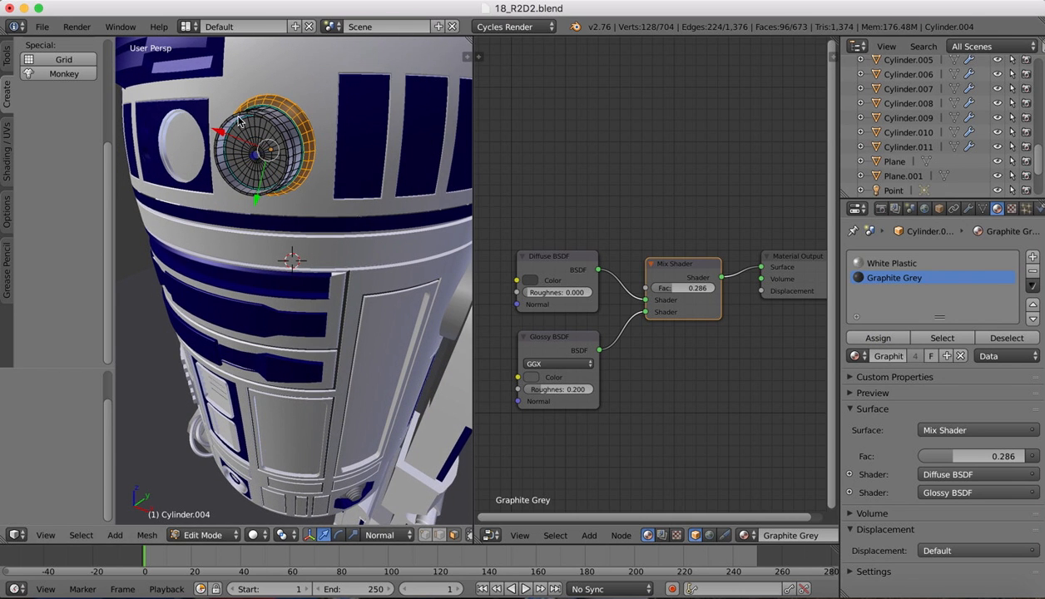
{"action": "scroll", "coordinate": [240, 119], "scroll_direction": "up", "scroll_amount": 10}
{"action": "scroll", "coordinate": [239, 118], "scroll_direction": "down", "scroll_amount": 9}
{"action": "middle_click_drag", "start_coordinate": [239, 119], "coordinate": [237, 160]}
{"action": "right_click", "coordinate": [224, 143]}
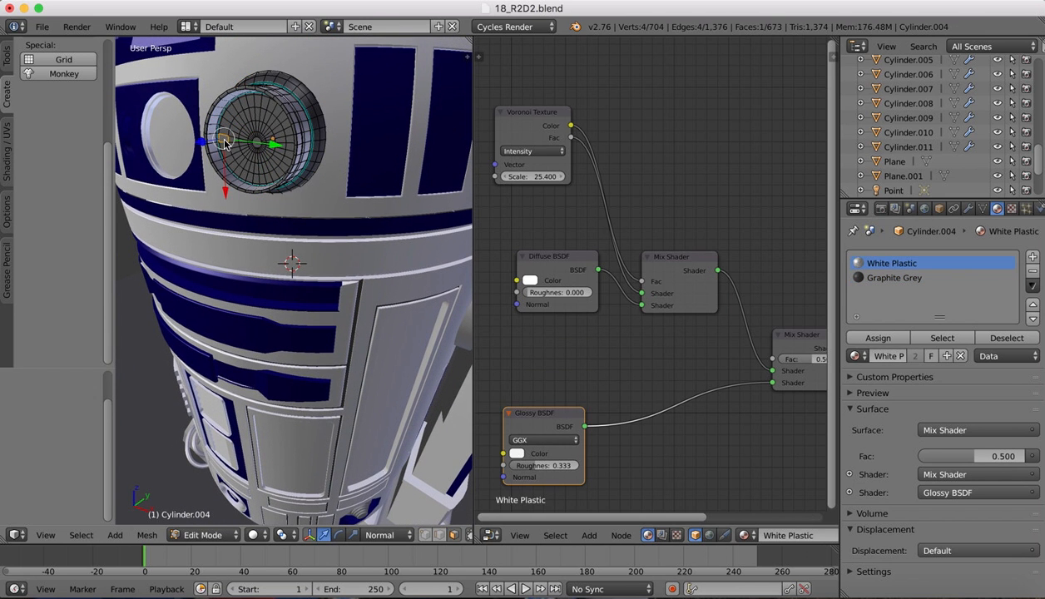
{"action": "right_click", "coordinate": [227, 112], "text": "alt"}
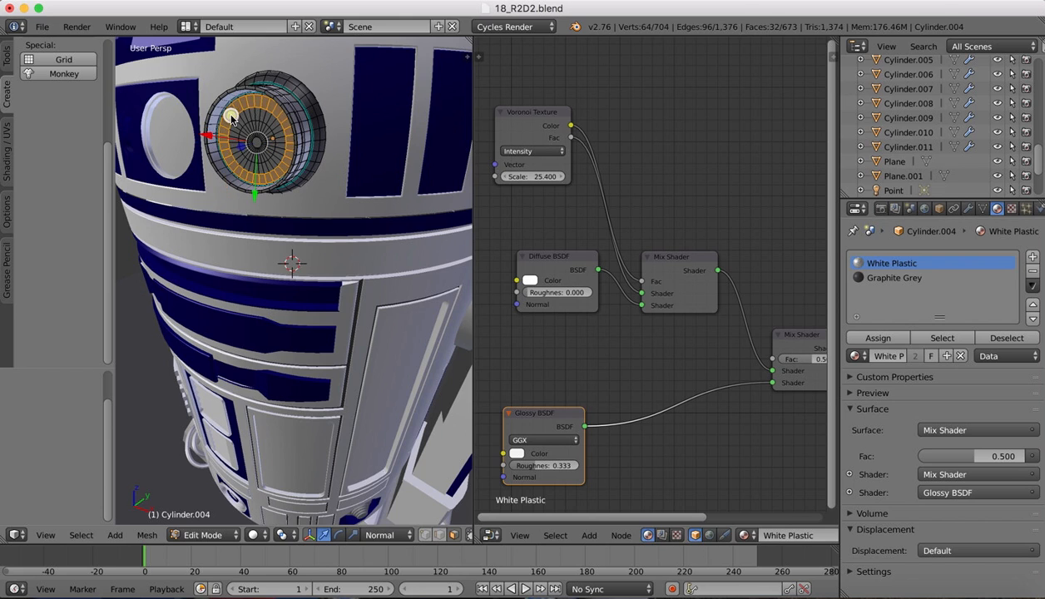
{"action": "right_click", "coordinate": [242, 113], "text": "alt+shift"}
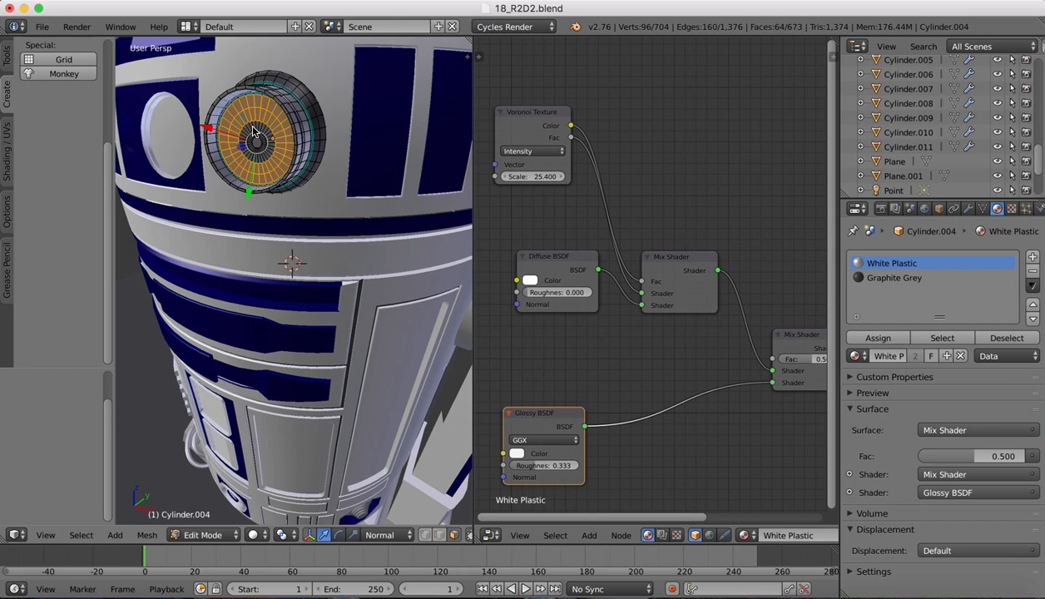
{"action": "right_click", "coordinate": [252, 132], "text": "alt+shift"}
{"action": "right_click", "coordinate": [255, 140], "text": "alt+shift"}
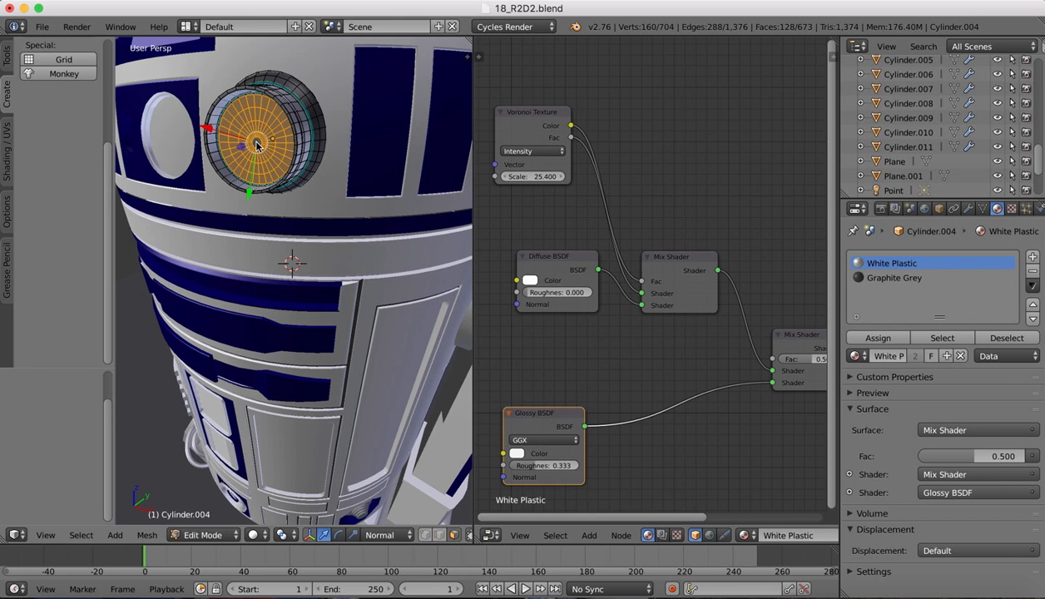
{"action": "left_click", "coordinate": [257, 144], "text": "alt+shift"}
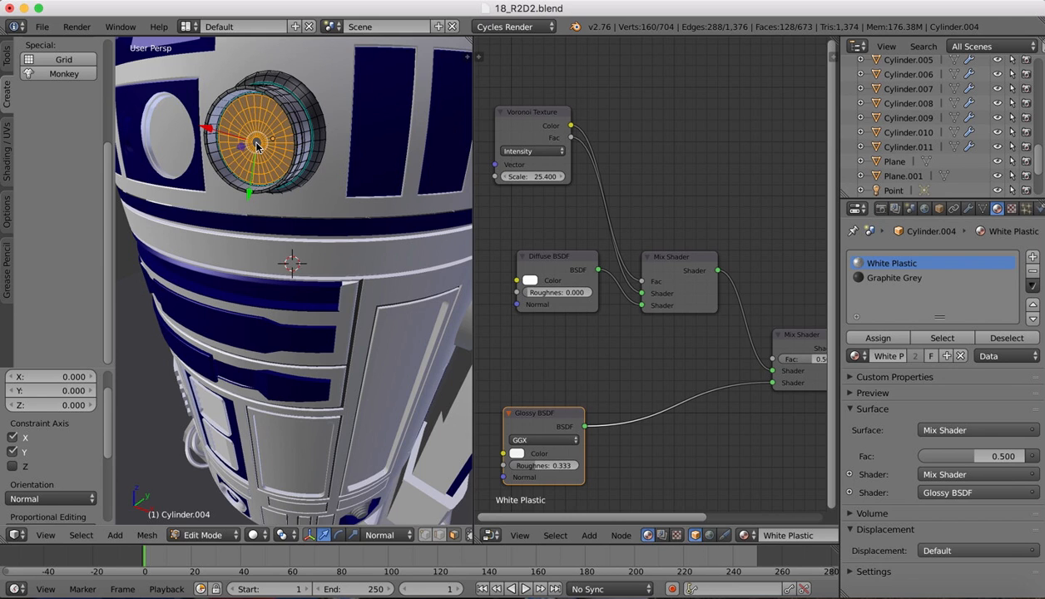
{"action": "left_click", "coordinate": [856, 278]}
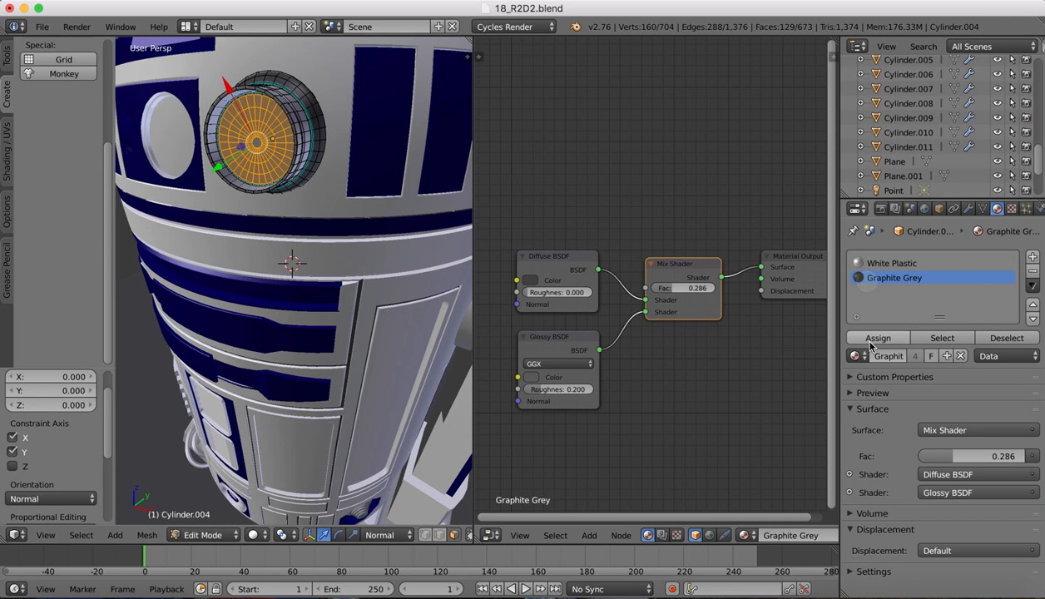
{"action": "left_click", "coordinate": [874, 339]}
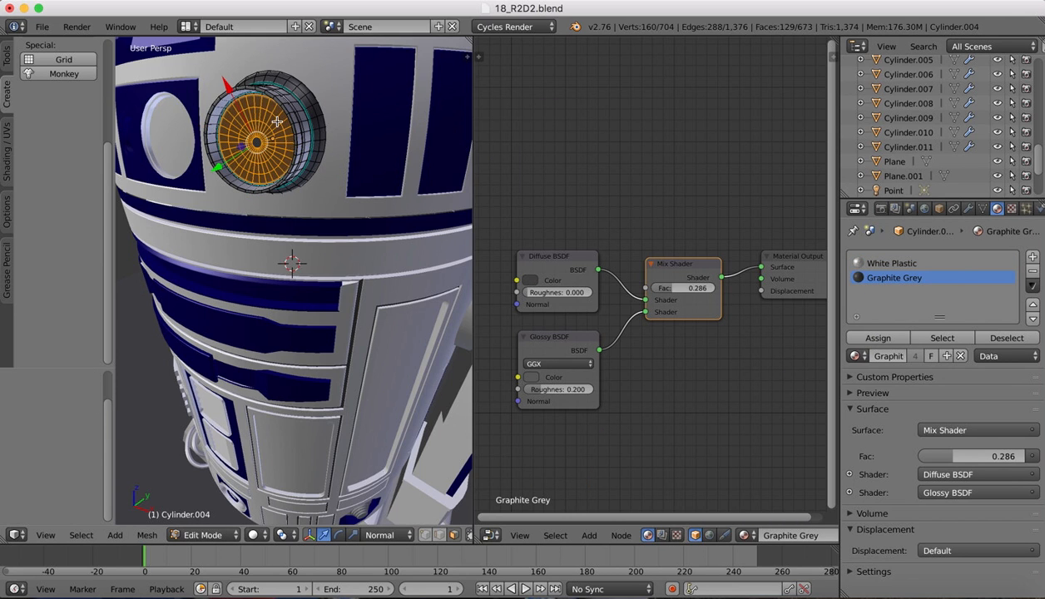
Select the two face loops around the front projector's neck and assign them White Metal in a new material slot
{"action": "middle_click_drag", "start_coordinate": [289, 100], "coordinate": [169, 270]}
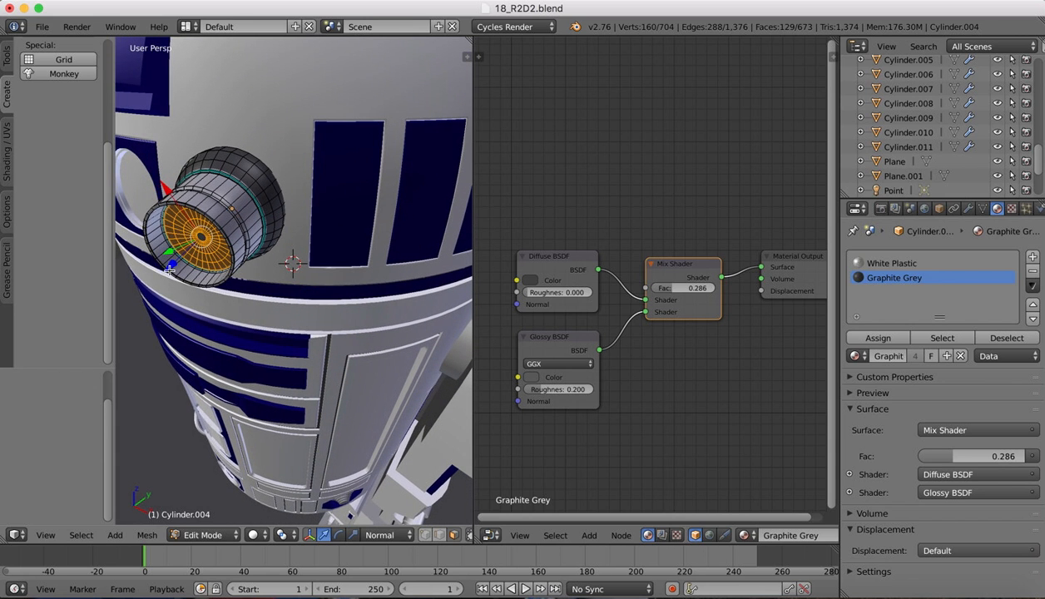
{"action": "right_click", "coordinate": [208, 202]}
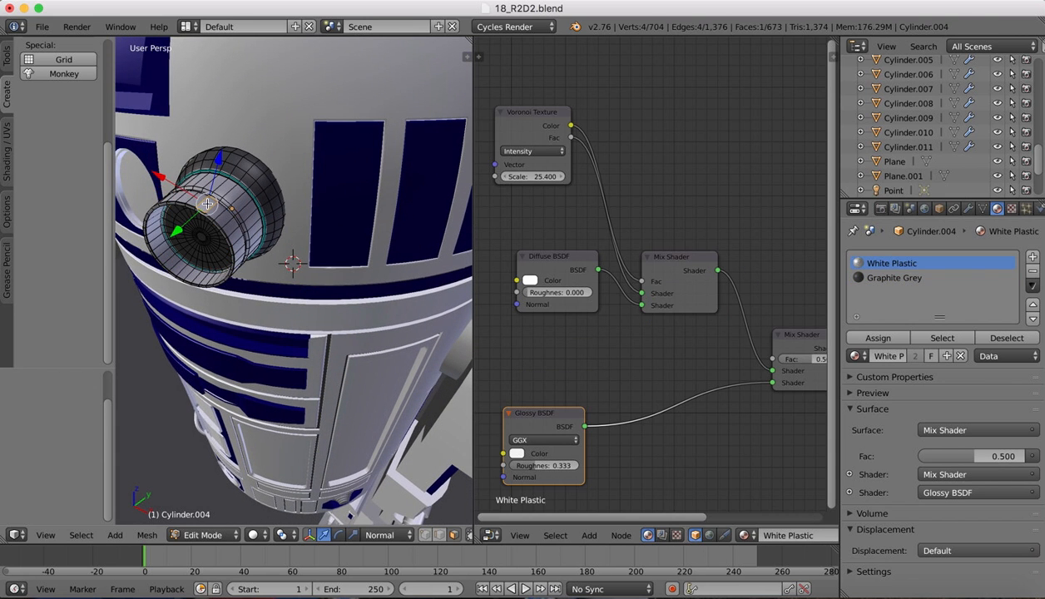
{"action": "right_click", "coordinate": [226, 187]}
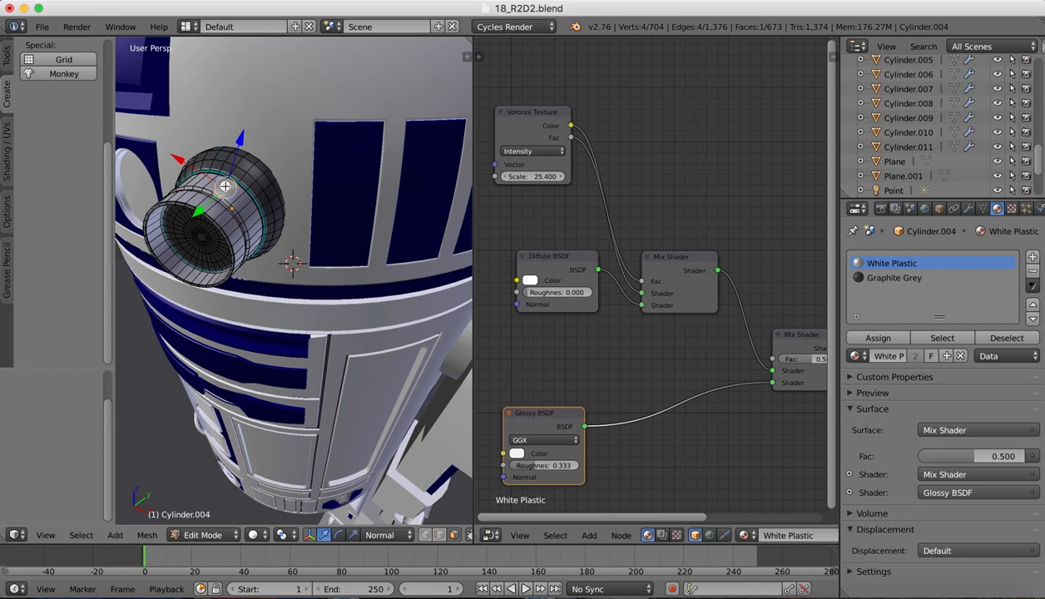
{"action": "right_click", "coordinate": [237, 196], "text": "alt"}
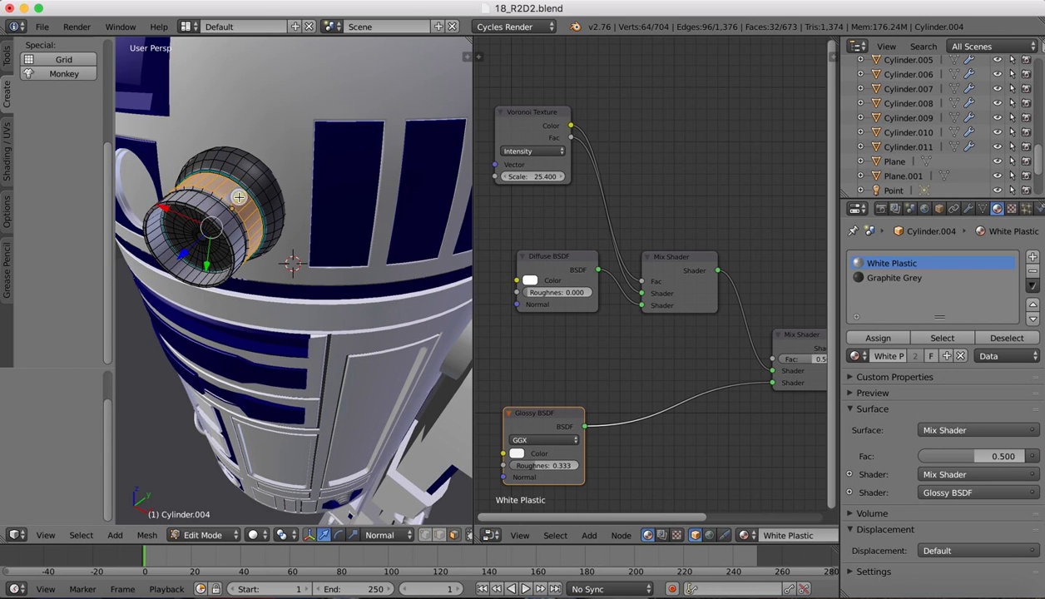
{"action": "right_click", "coordinate": [220, 197], "text": "alt+shift"}
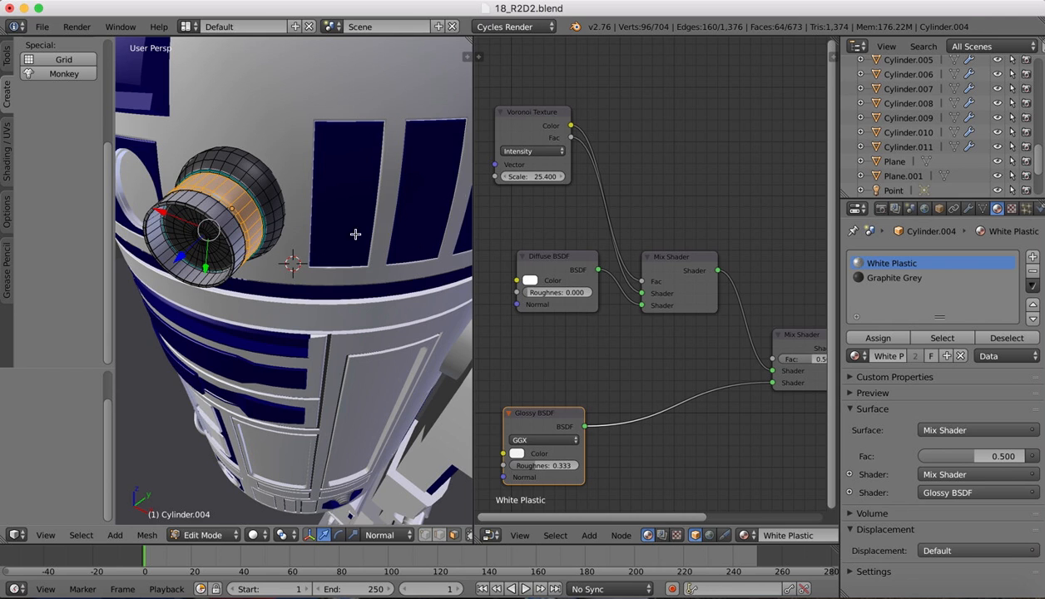
{"action": "left_click", "coordinate": [1033, 256]}
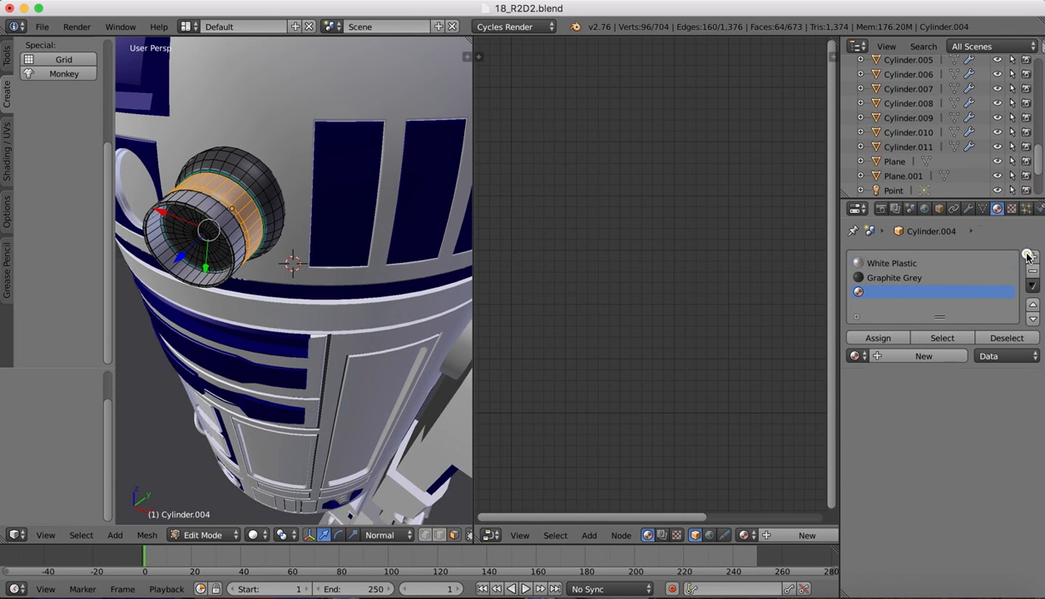
{"action": "left_click", "coordinate": [857, 355]}
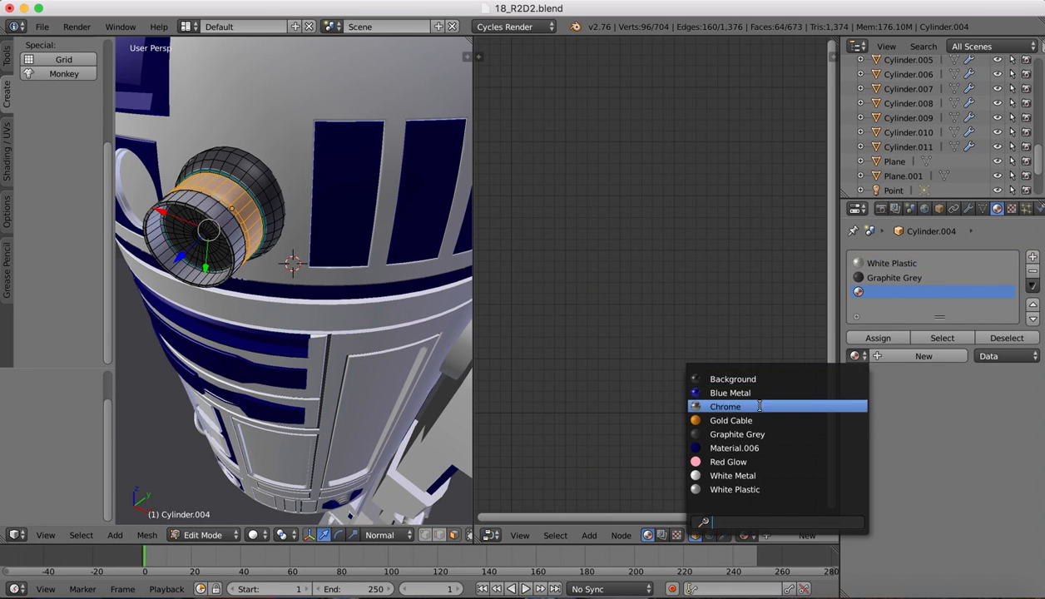
{"action": "left_click", "coordinate": [722, 474]}
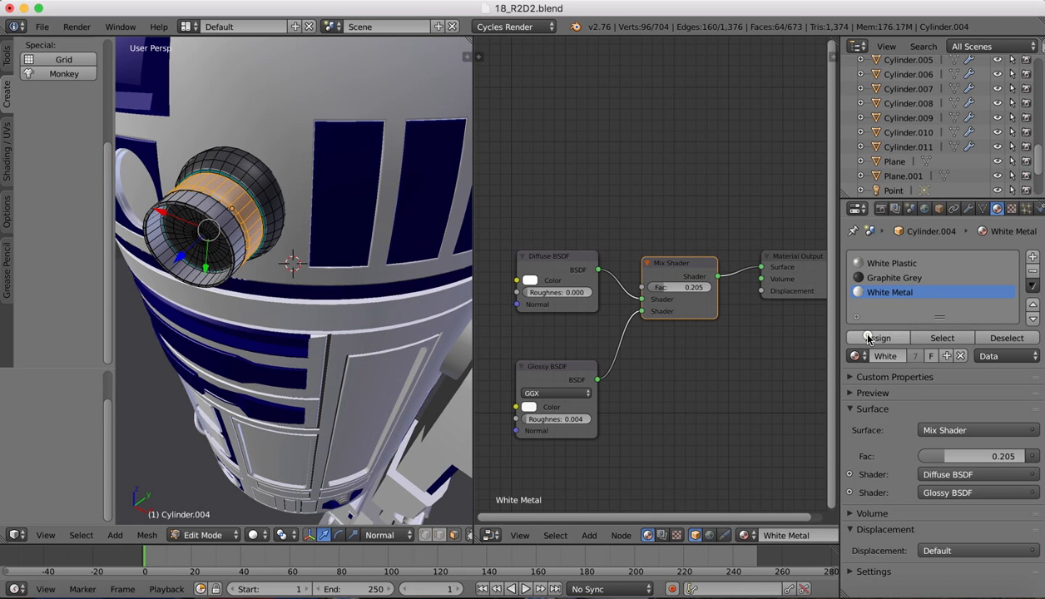
Leave the front projector's mesh and open the projector on the upper side of the dome for editing
{"action": "scroll", "coordinate": [452, 192], "scroll_direction": "down", "scroll_amount": 6}
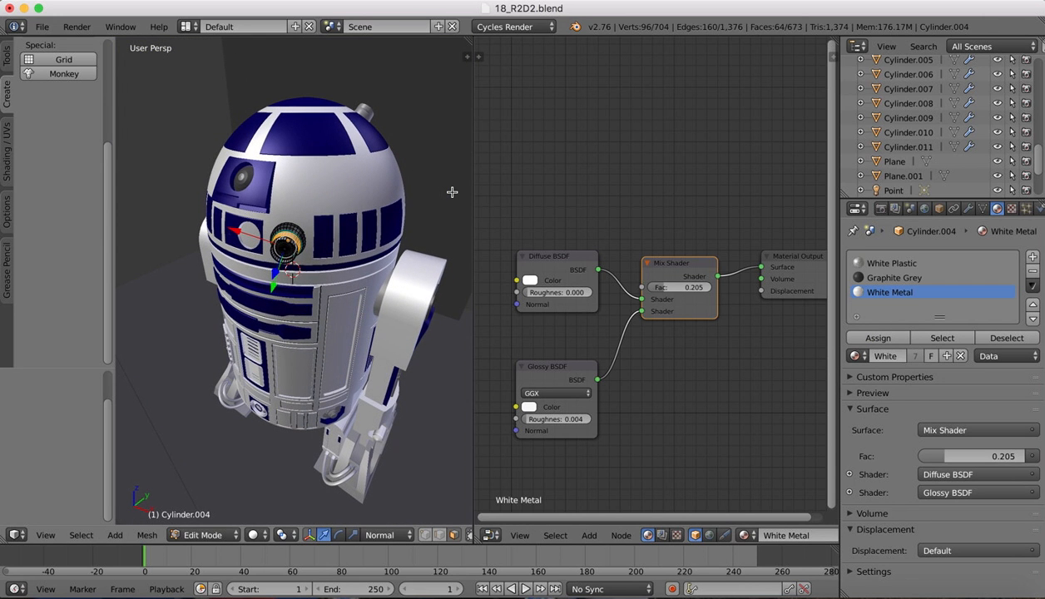
{"action": "scroll", "coordinate": [379, 172], "scroll_direction": "right", "scroll_amount": 10}
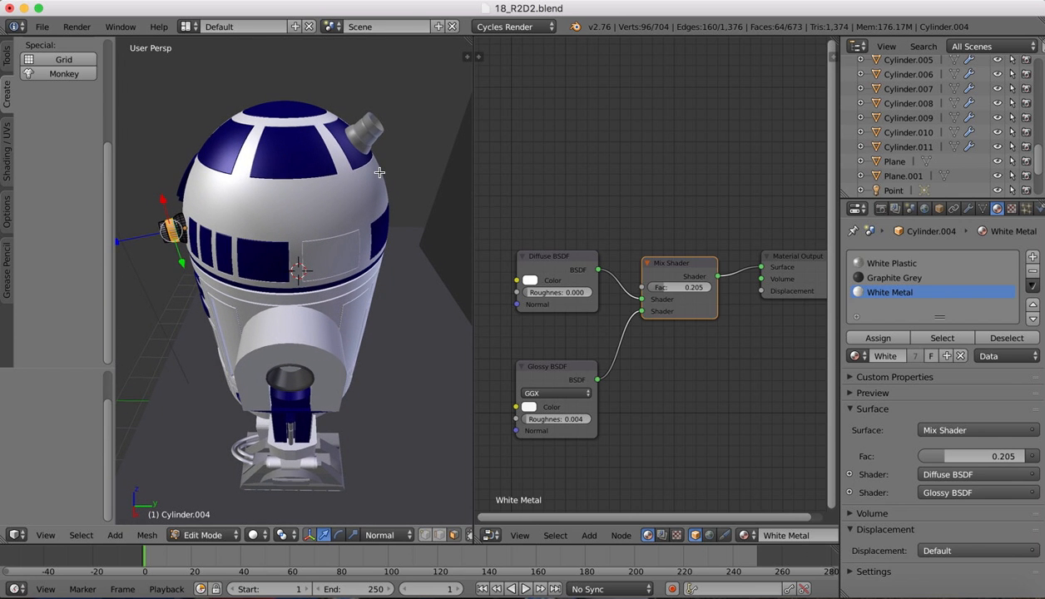
{"action": "key", "text": "Tab"}
{"action": "right_click", "coordinate": [378, 116]}
{"action": "key", "text": "Tab"}
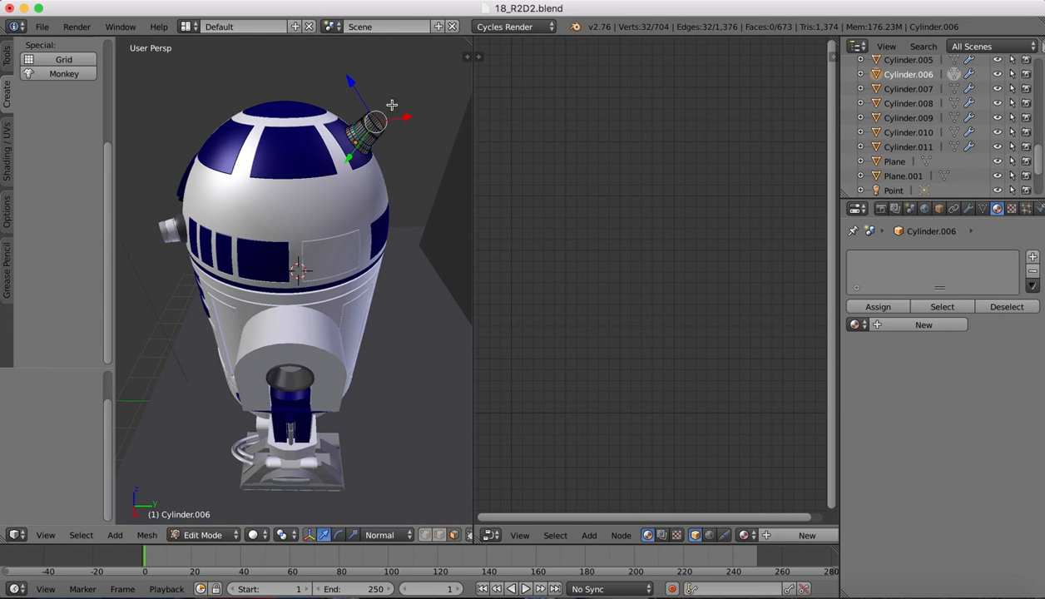
{"action": "scroll", "coordinate": [413, 94], "scroll_direction": "up", "scroll_amount": 8}
{"action": "scroll", "coordinate": [413, 94], "scroll_direction": "down", "scroll_amount": 6}
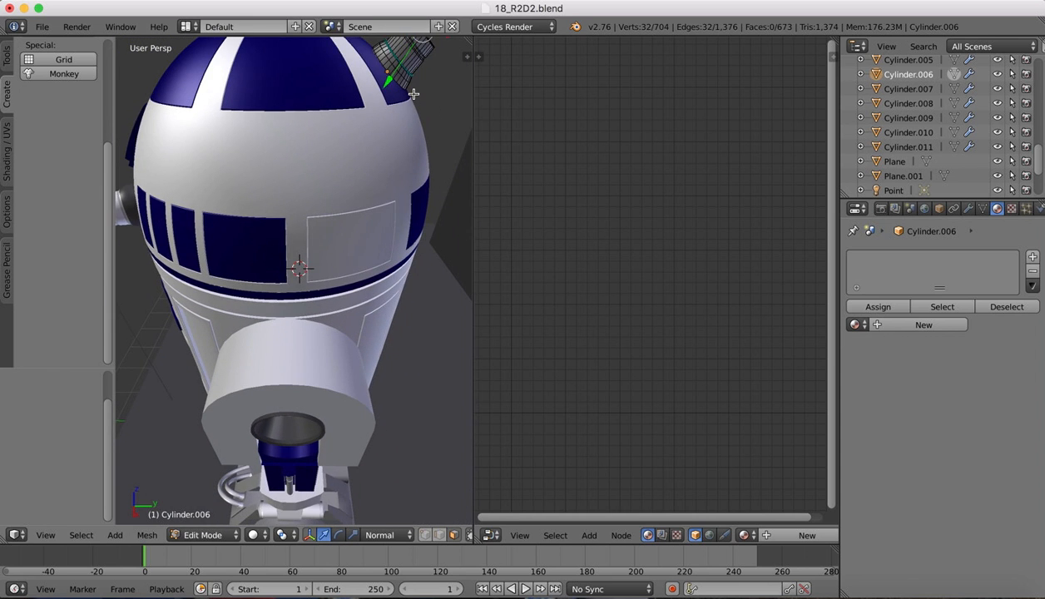
{"action": "scroll", "coordinate": [414, 94], "scroll_direction": "right", "scroll_amount": 2}
{"action": "scroll", "coordinate": [413, 94], "scroll_direction": "up", "scroll_amount": 5, "text": "shift"}
{"action": "scroll", "coordinate": [406, 100], "scroll_direction": "up", "scroll_amount": 4}
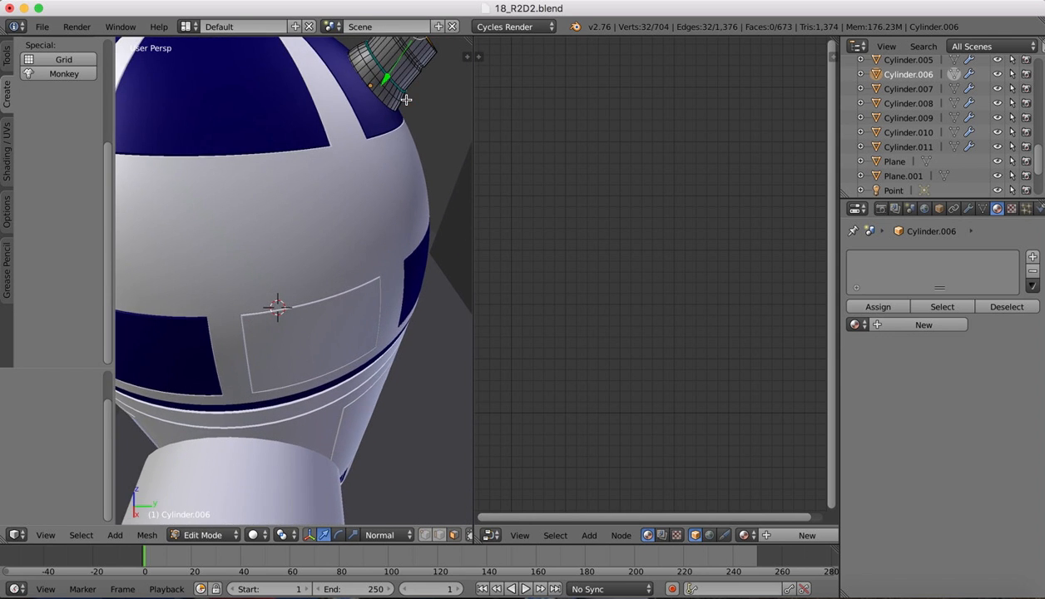
{"action": "scroll", "coordinate": [406, 100], "scroll_direction": "up", "scroll_amount": 5, "text": "shift"}
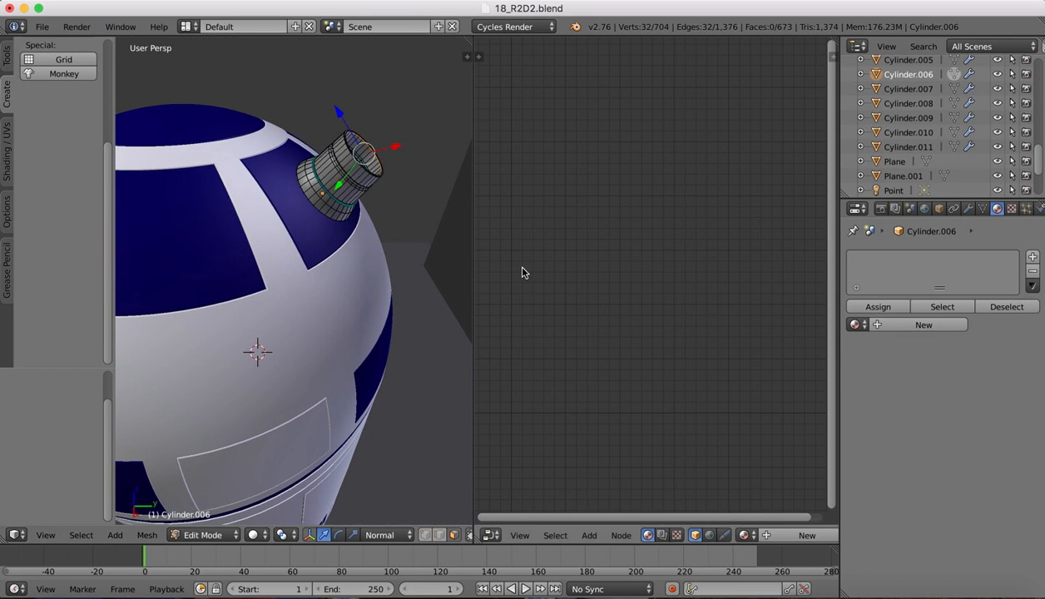
Select all faces of the upper dome projector and assign them White Plastic in a new material slot
{"action": "key", "text": "a"}
{"action": "key", "text": "a"}
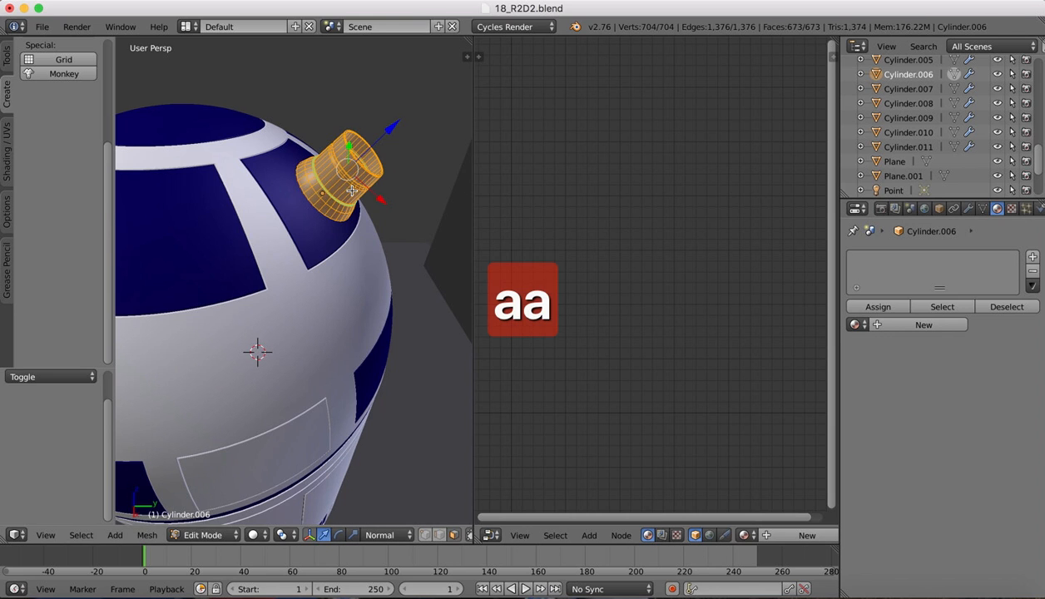
{"action": "left_click", "coordinate": [1032, 258]}
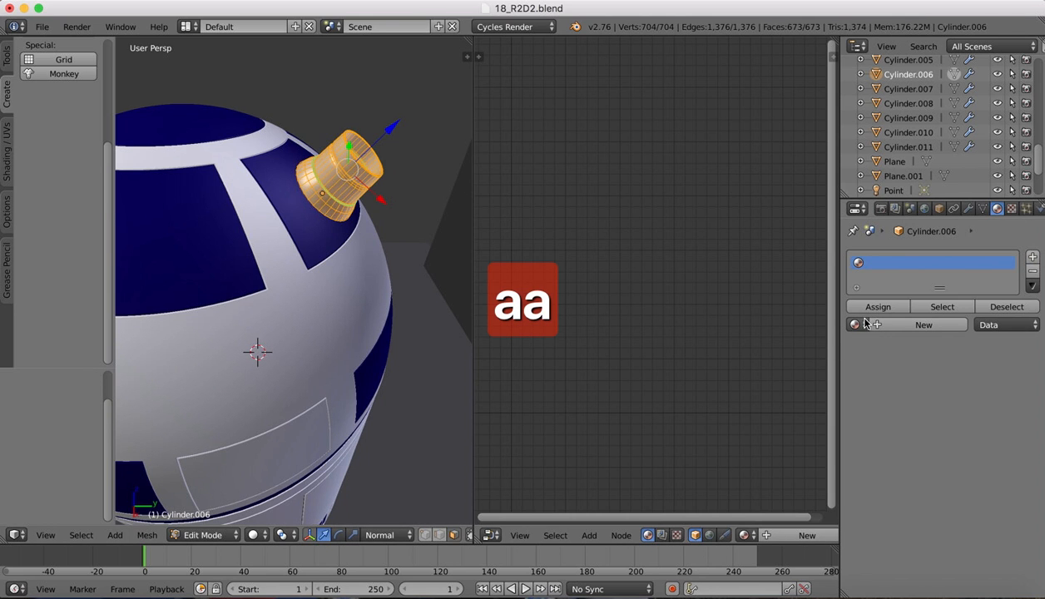
{"action": "left_click", "coordinate": [854, 324]}
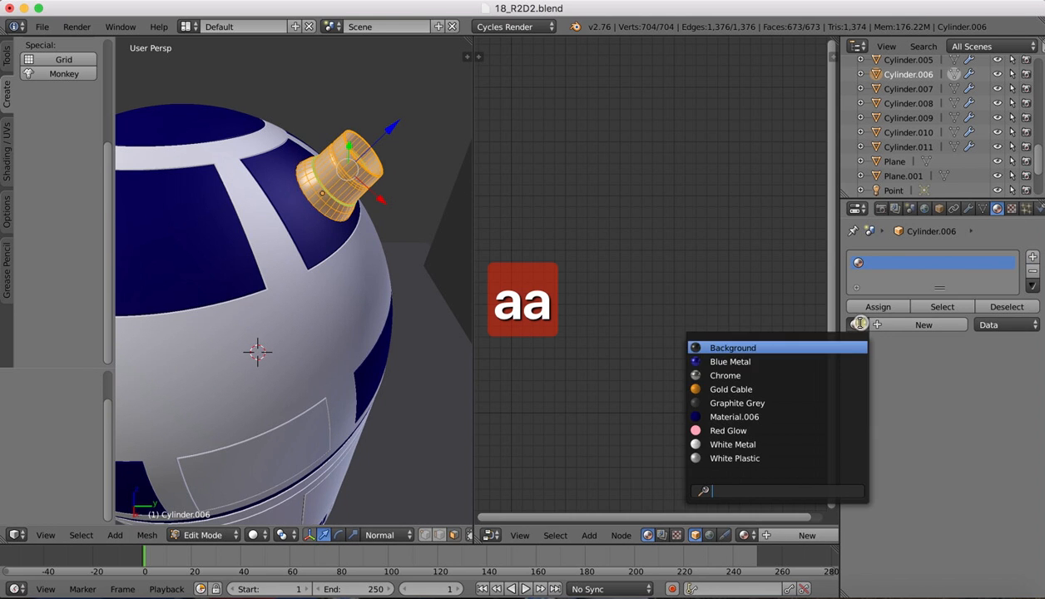
{"action": "left_click", "coordinate": [734, 460]}
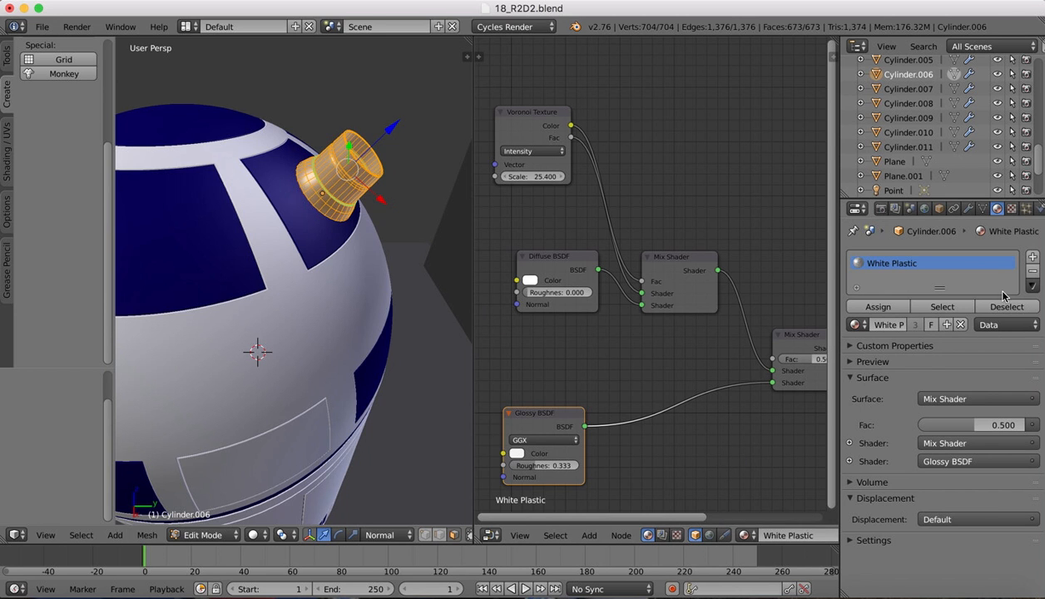
{"action": "left_click", "coordinate": [868, 308]}
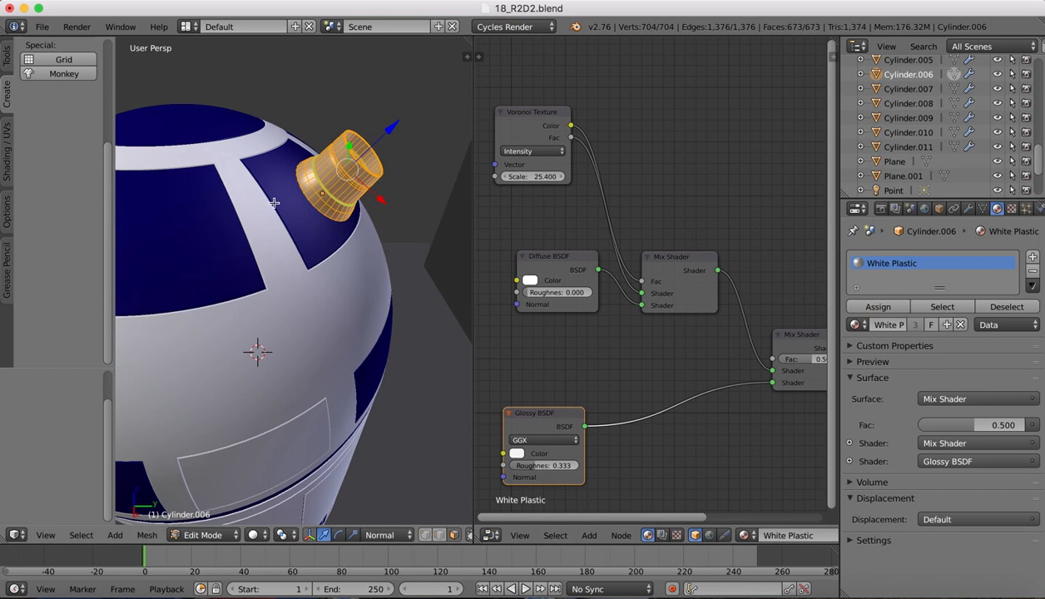
Select the two face loops around the upper projector's base and assign them Graphite Grey in a new material slot
{"action": "scroll", "coordinate": [320, 169], "scroll_direction": "up", "scroll_amount": 2}
{"action": "right_click", "coordinate": [321, 158]}
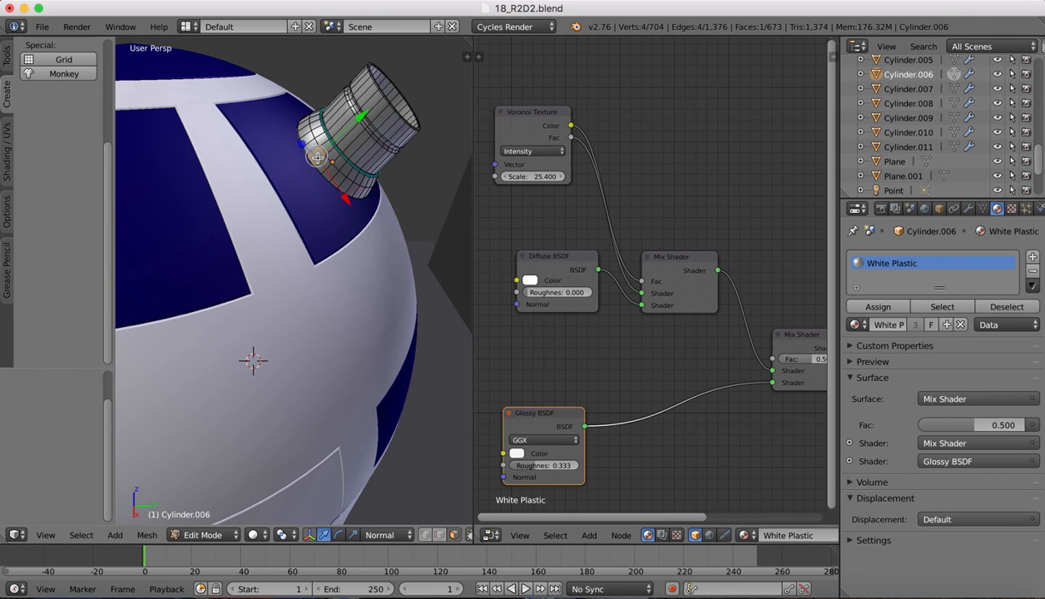
{"action": "right_click", "coordinate": [304, 127], "text": "alt"}
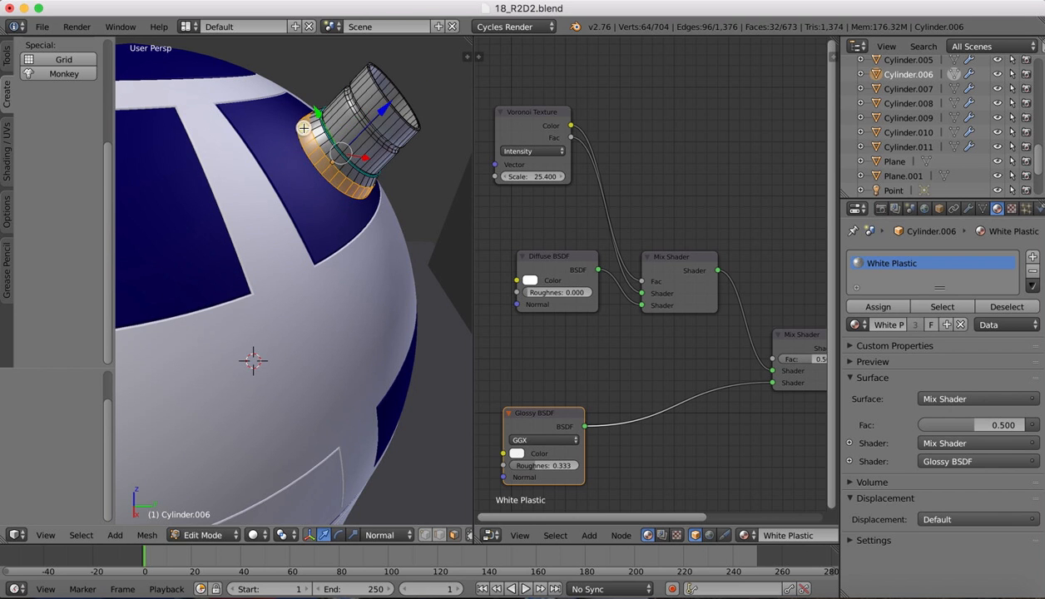
{"action": "right_click", "coordinate": [308, 123], "text": "alt+shift"}
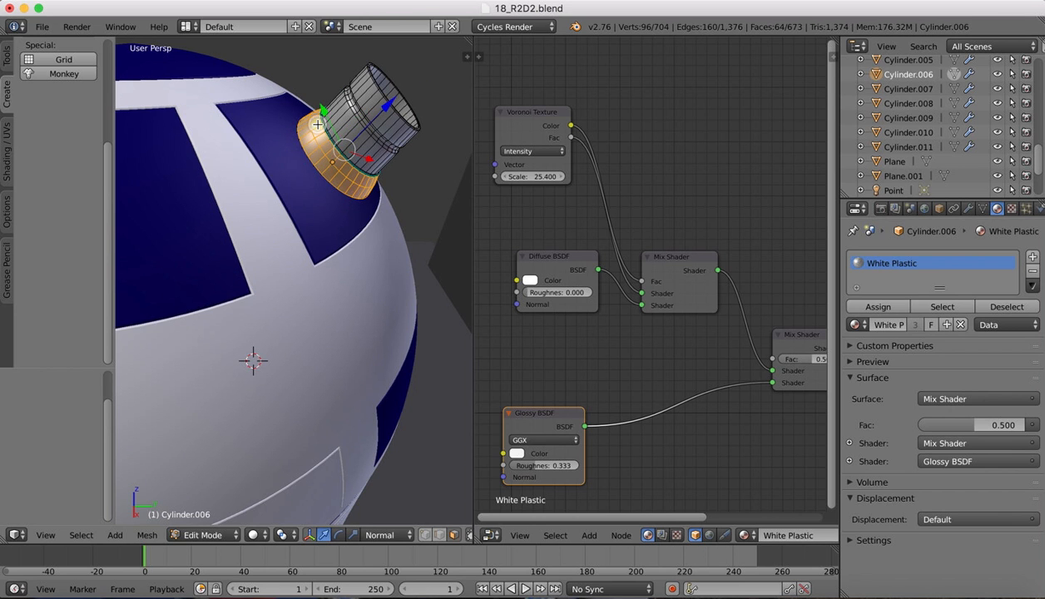
{"action": "left_click", "coordinate": [1032, 257]}
{"action": "left_click", "coordinate": [856, 355]}
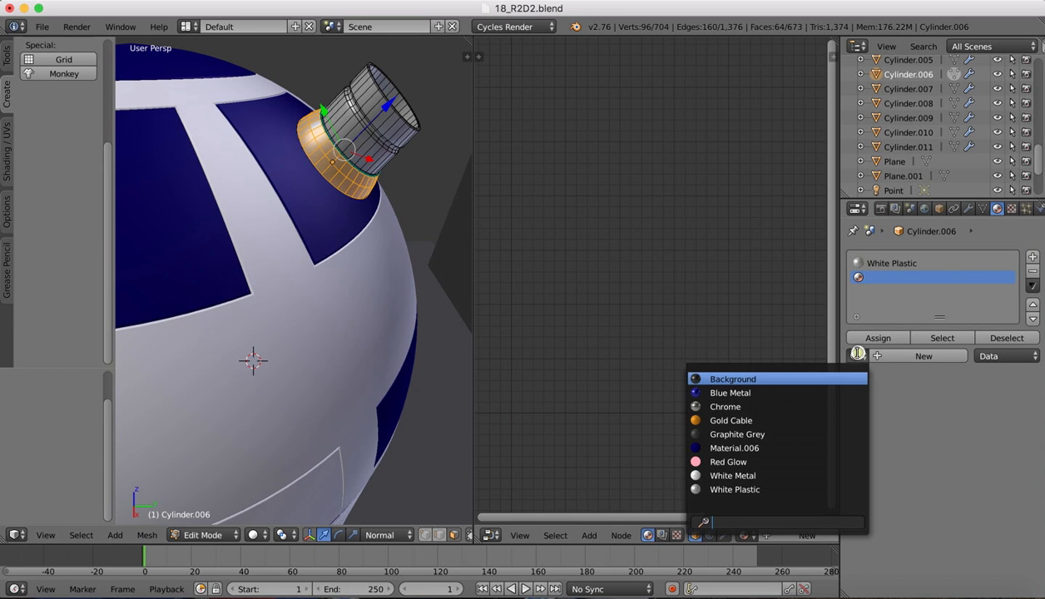
{"action": "left_click", "coordinate": [751, 434]}
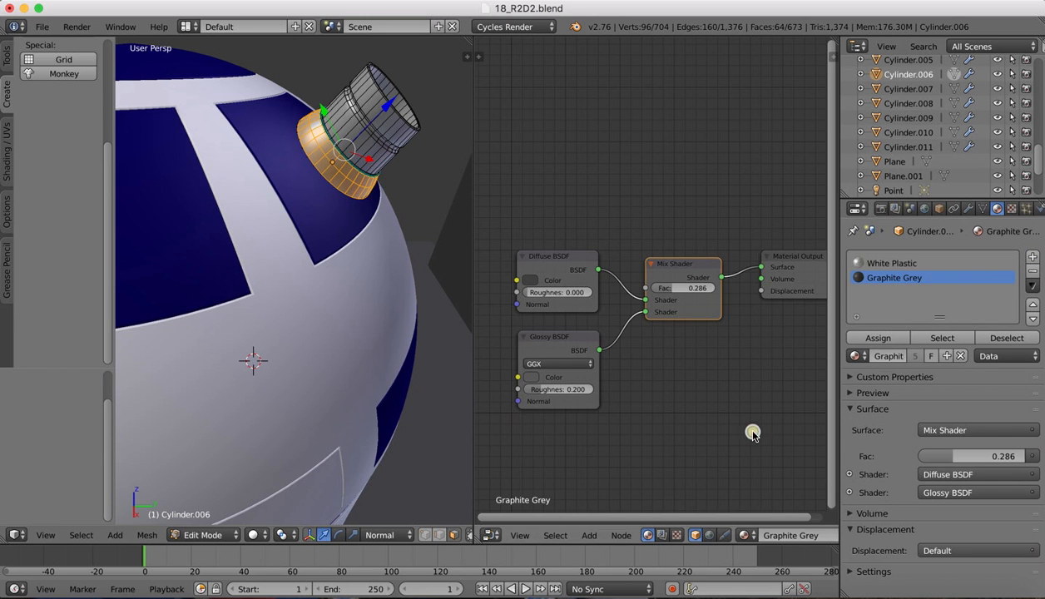
{"action": "left_click", "coordinate": [871, 335]}
Select the concentric face rings and centre face inside the upper projector's opening and assign them the Graphite Grey material
{"action": "middle_click_drag", "start_coordinate": [328, 100], "coordinate": [333, 102]}
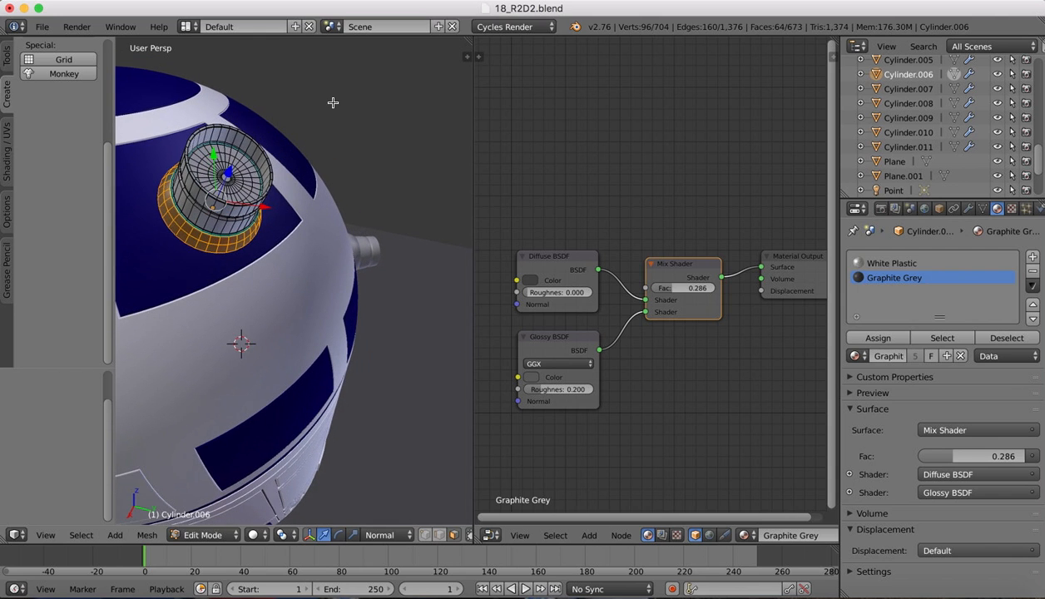
{"action": "right_click", "coordinate": [203, 157]}
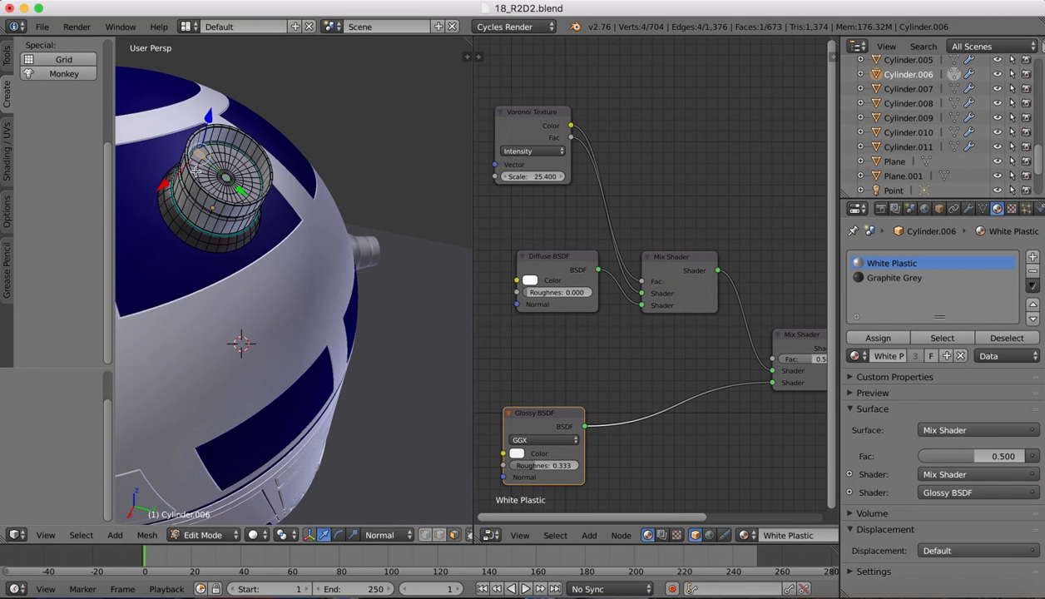
{"action": "right_click", "coordinate": [194, 168], "text": "alt"}
{"action": "right_click", "coordinate": [204, 161], "text": "alt+shift"}
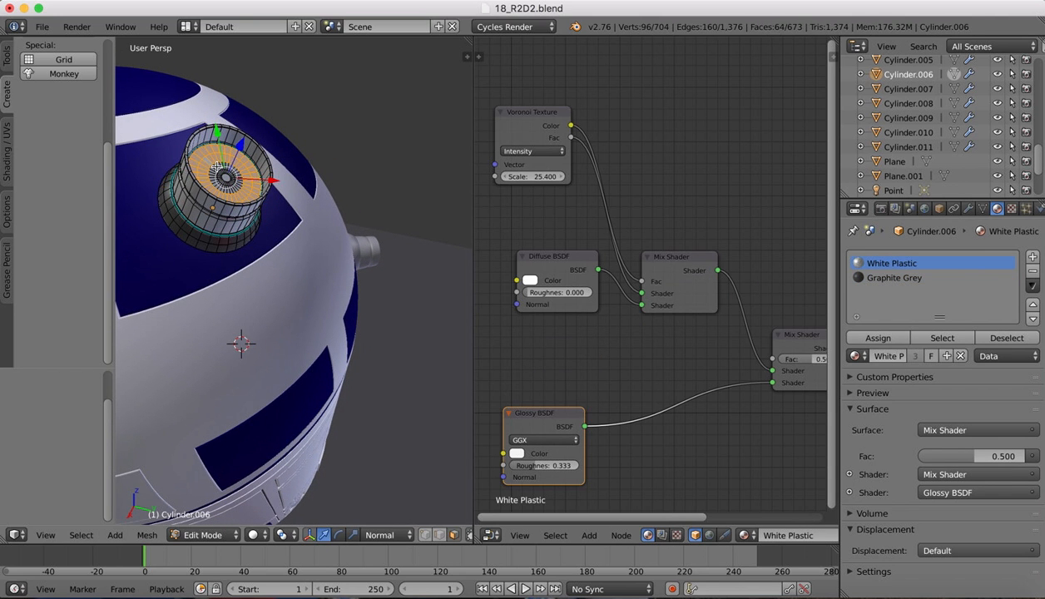
{"action": "right_click", "coordinate": [213, 165], "text": "alt+shift"}
{"action": "right_click", "coordinate": [223, 176], "text": "alt+shift"}
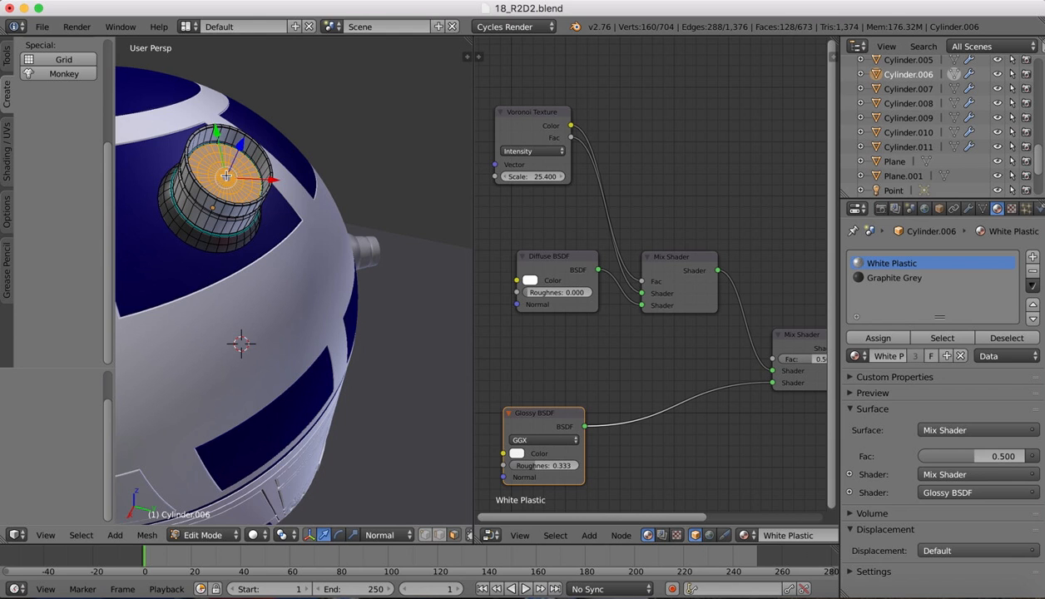
{"action": "left_click", "coordinate": [897, 278]}
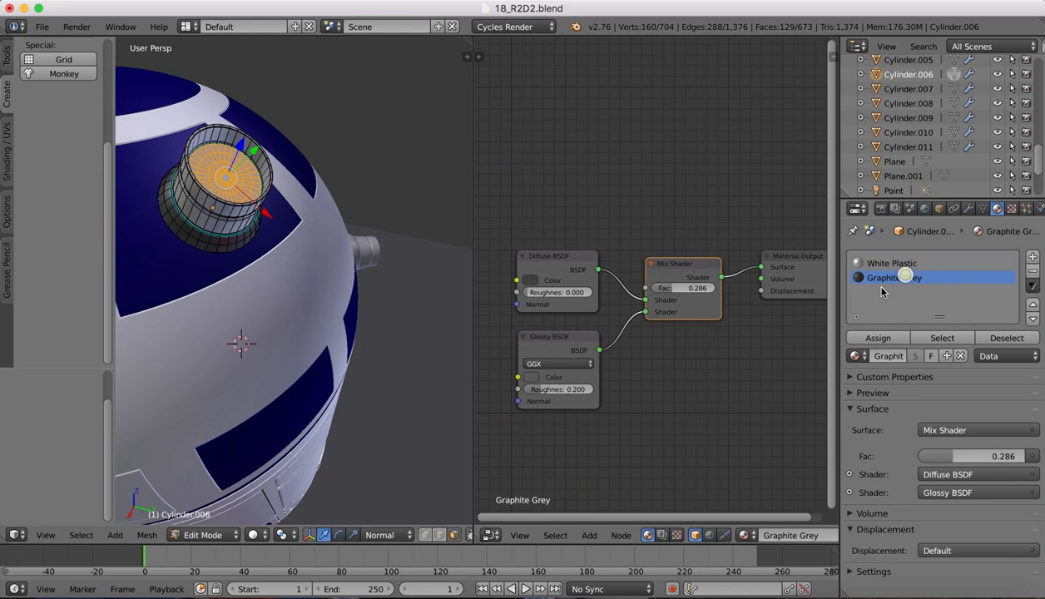
{"action": "left_click", "coordinate": [871, 336]}
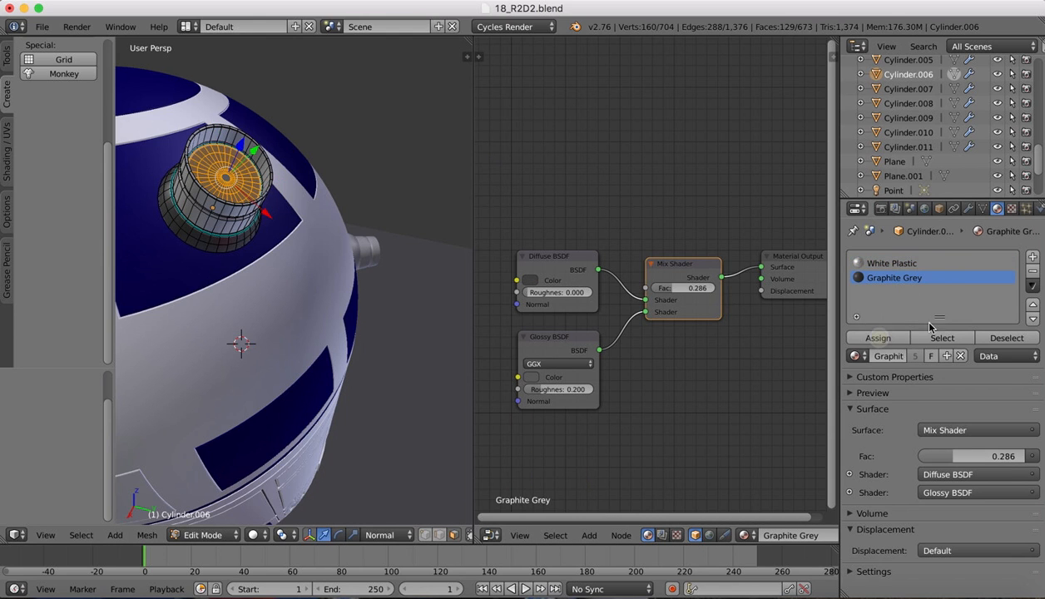
{"action": "right_click", "coordinate": [192, 185]}
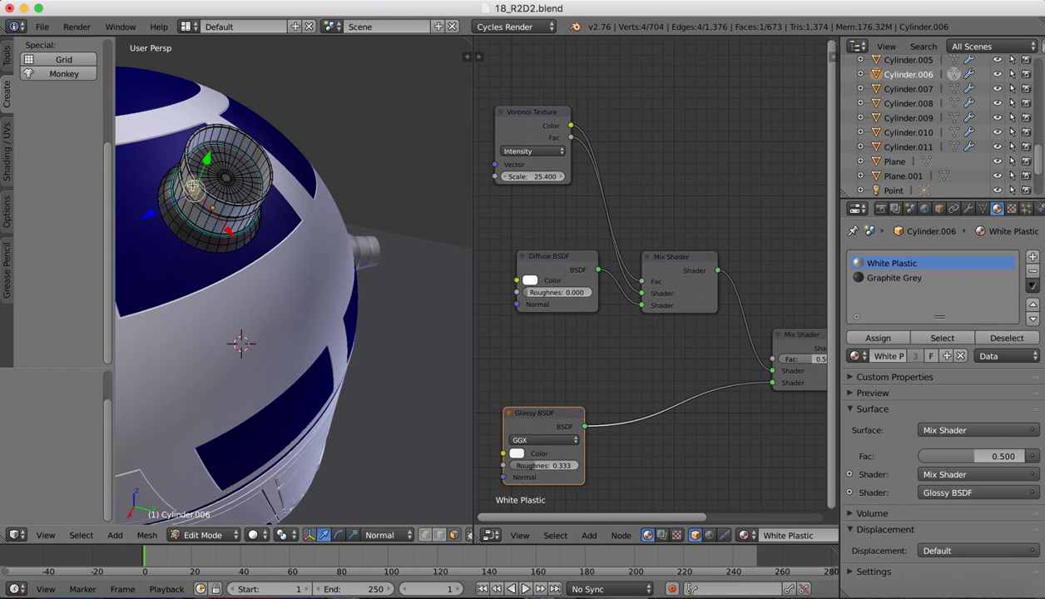
{"action": "right_click", "coordinate": [223, 209], "text": "alt"}
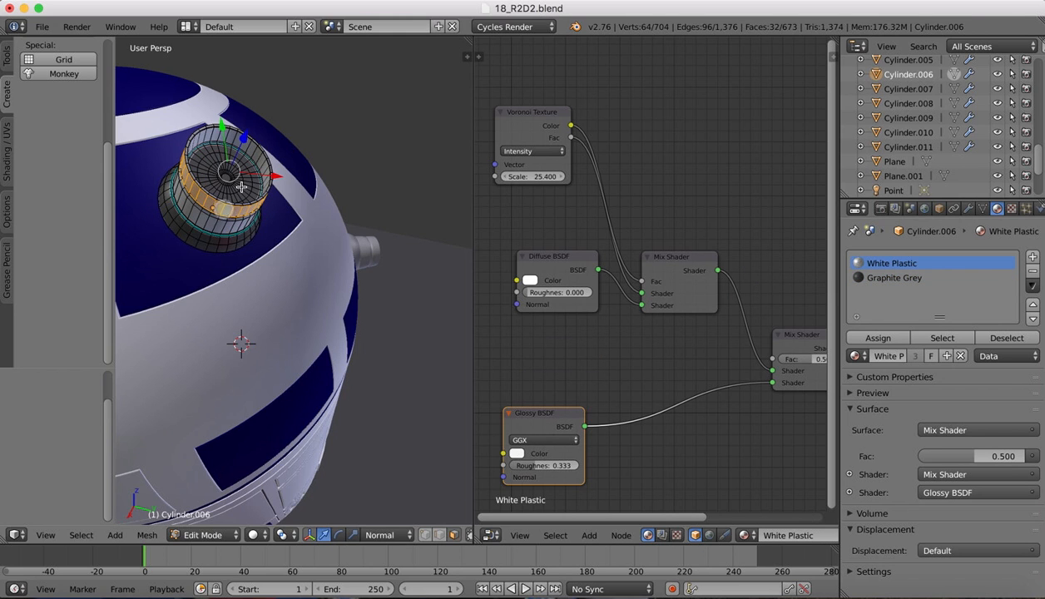
{"action": "right_click", "coordinate": [204, 134], "text": "alt+shift"}
{"action": "right_click", "coordinate": [187, 151], "text": "alt+shift"}
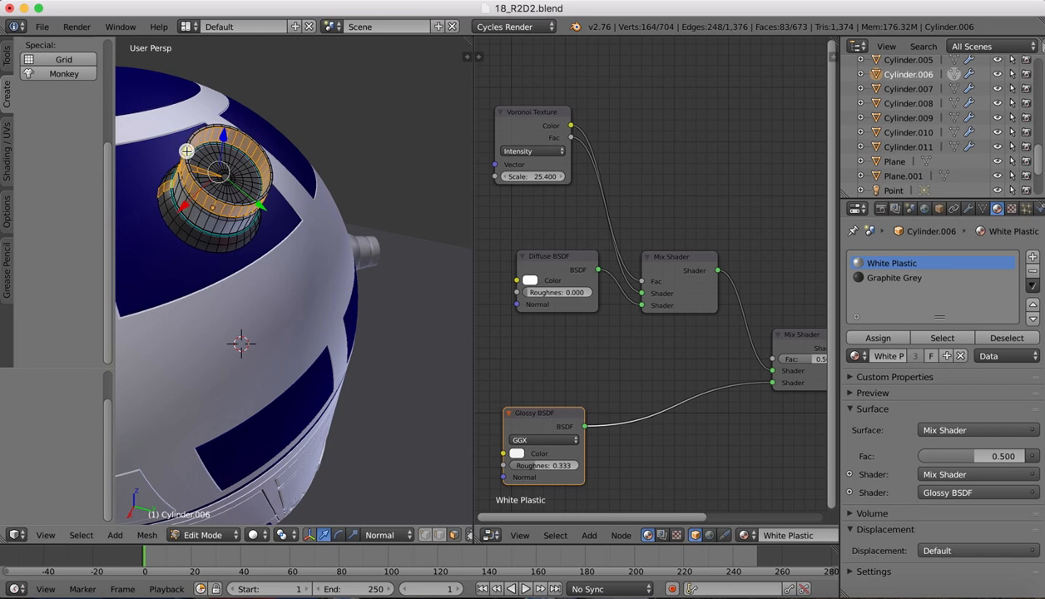
{"action": "key", "text": "super+z"}
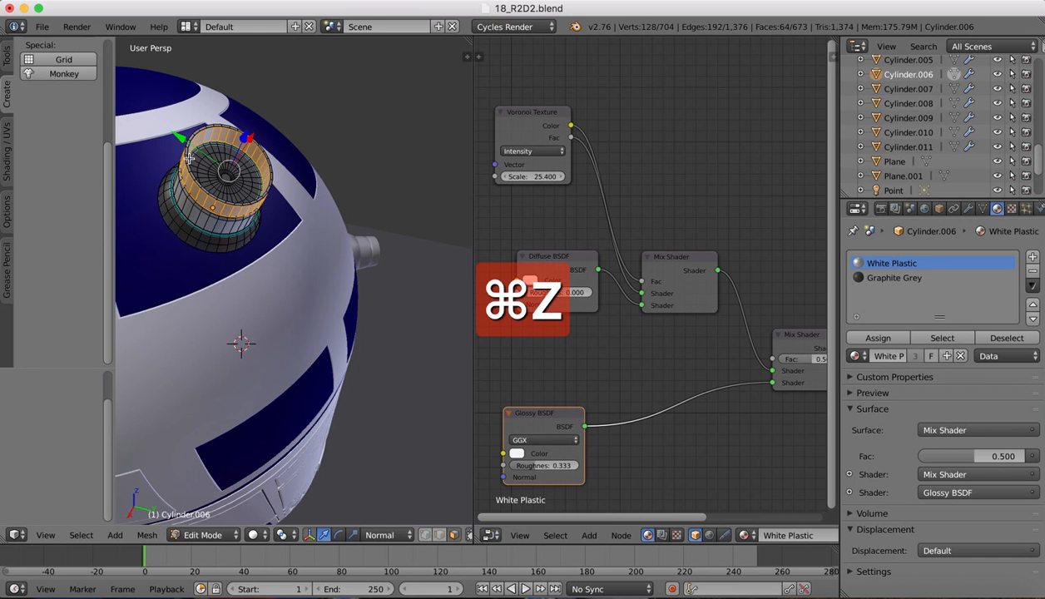
{"action": "right_click", "coordinate": [186, 154], "text": "alt+shift"}
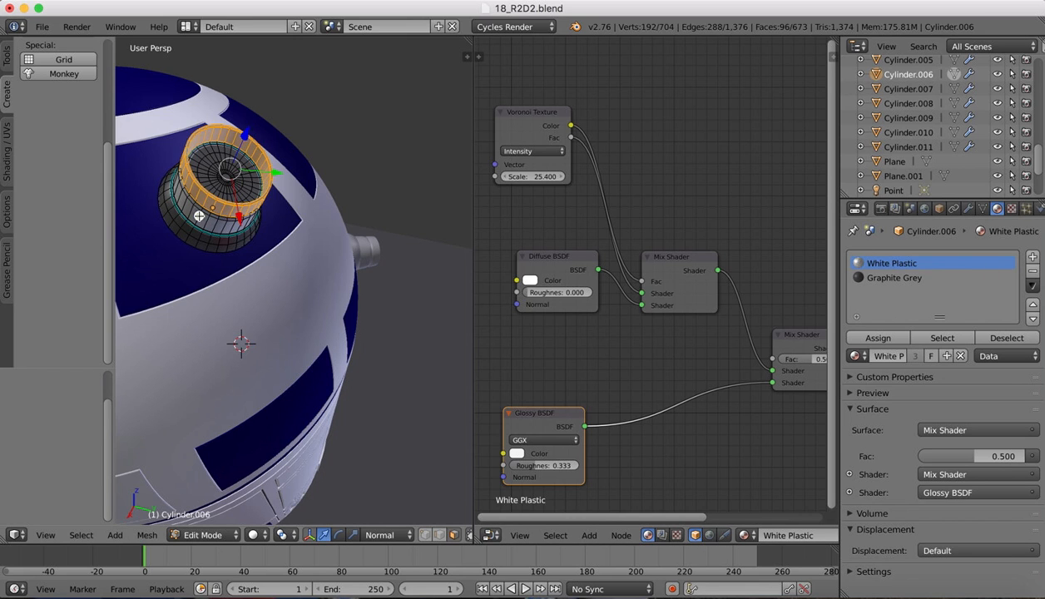
Select the two face loops around the upper projector's neck and assign them White Metal in a new material slot
{"action": "right_click", "coordinate": [193, 214]}
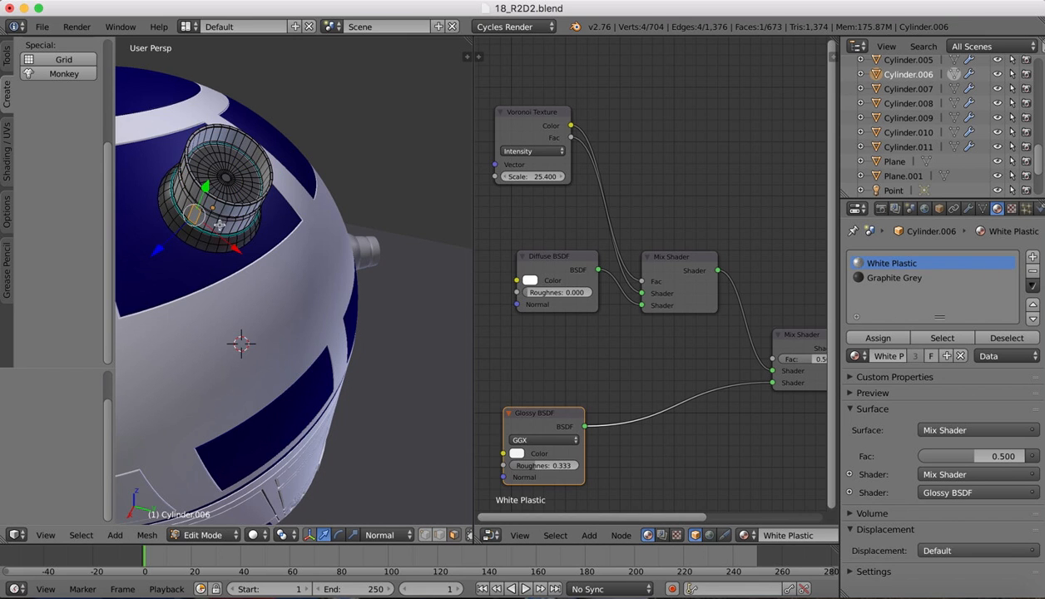
{"action": "right_click", "coordinate": [217, 222], "text": "alt"}
{"action": "right_click", "coordinate": [215, 217], "text": "shift"}
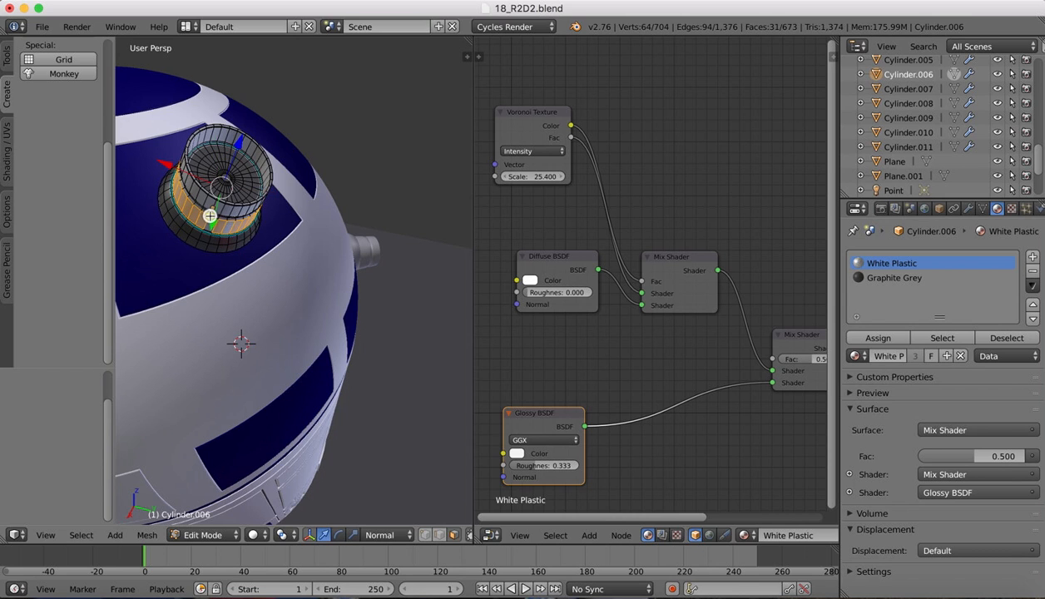
{"action": "key", "text": "ctrl+z"}
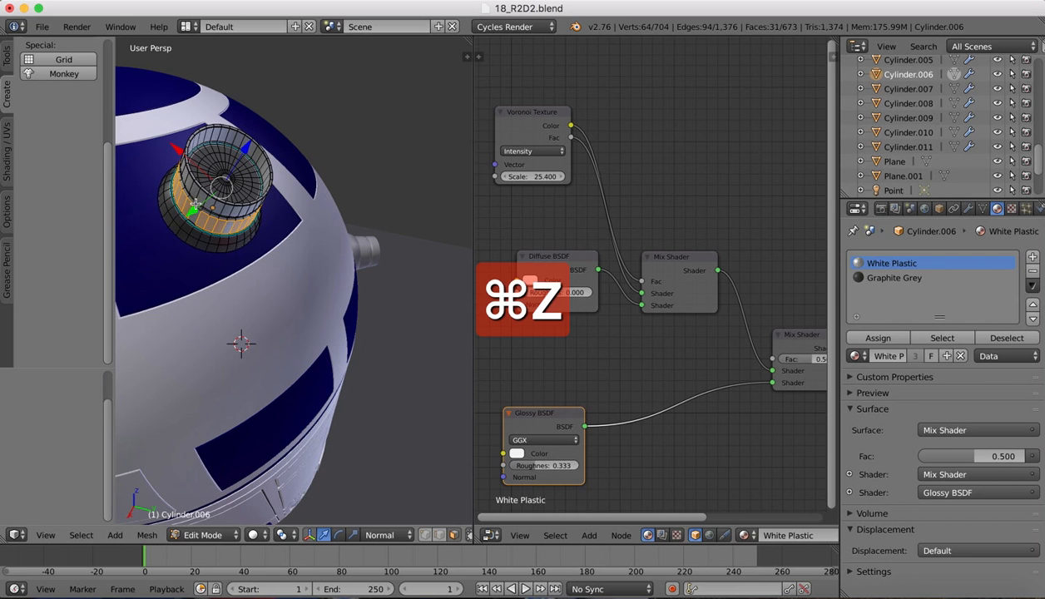
{"action": "middle_click_drag", "start_coordinate": [195, 203], "coordinate": [191, 188]}
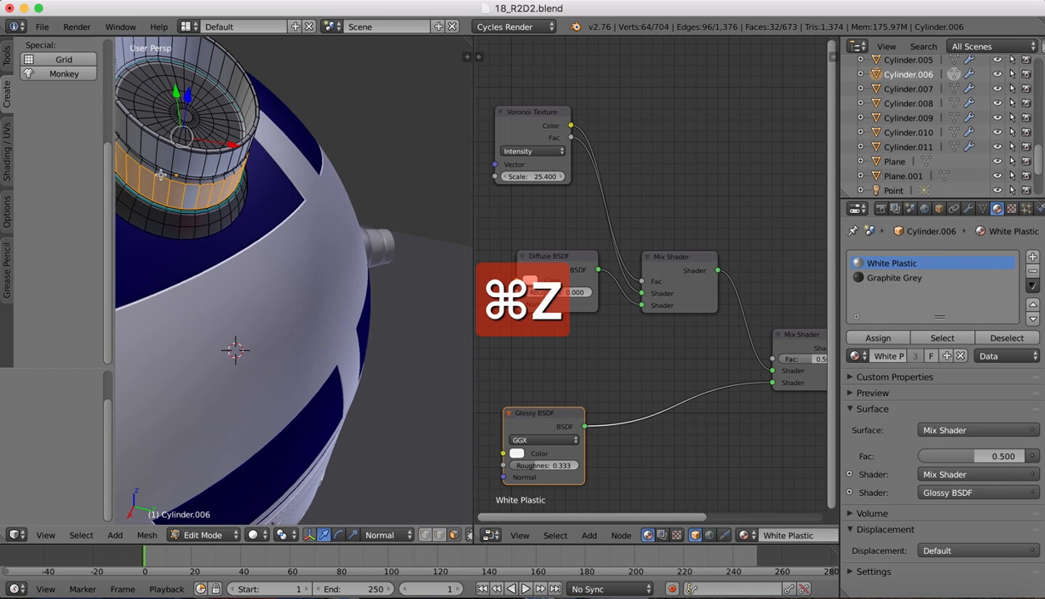
{"action": "right_click", "coordinate": [157, 170], "text": "alt+shift"}
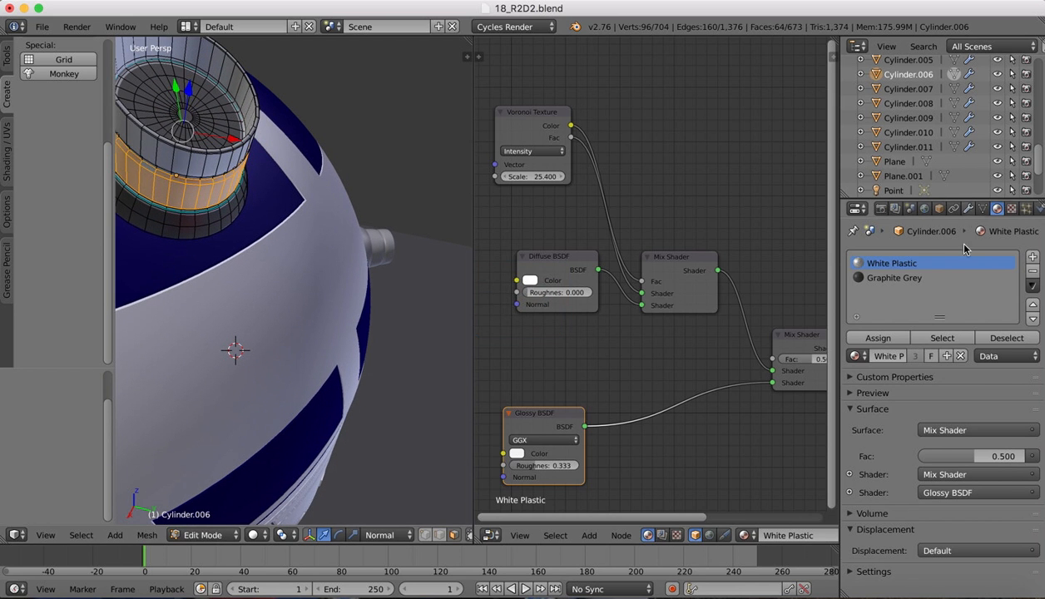
{"action": "left_click", "coordinate": [1032, 256]}
{"action": "left_click", "coordinate": [856, 355]}
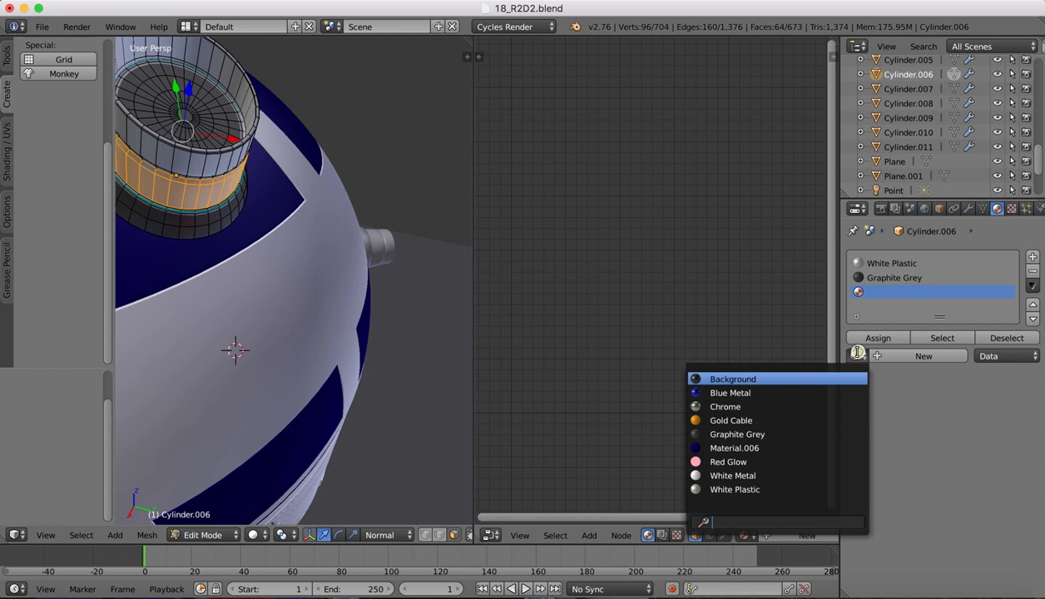
{"action": "left_click", "coordinate": [723, 475]}
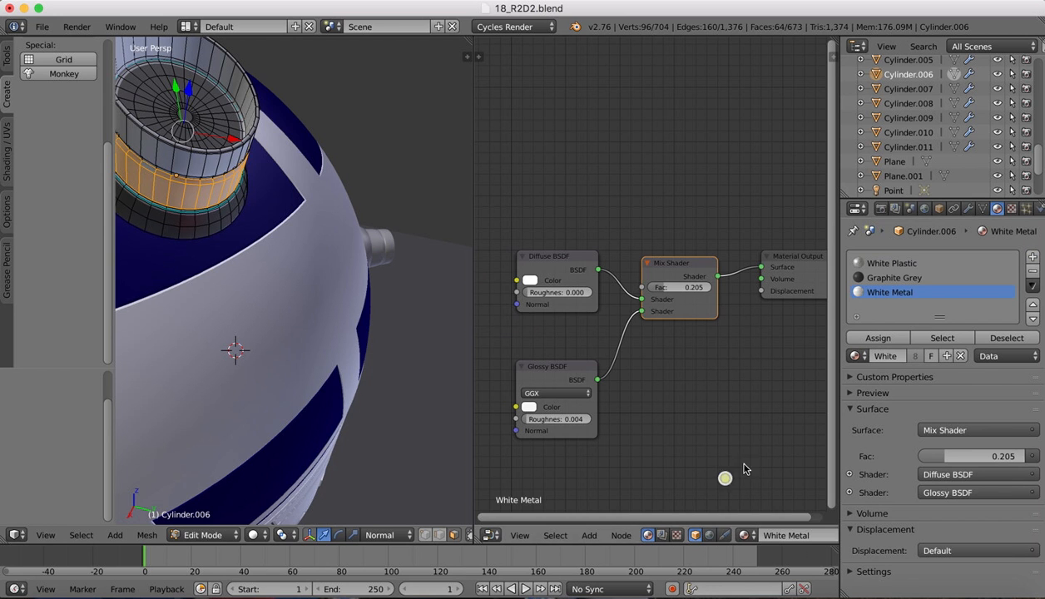
{"action": "left_click", "coordinate": [878, 338]}
{"action": "scroll", "coordinate": [316, 218], "scroll_direction": "down", "scroll_amount": 10, "text": "ctrl"}
{"action": "scroll", "coordinate": [316, 218], "scroll_direction": "right", "scroll_amount": 8}
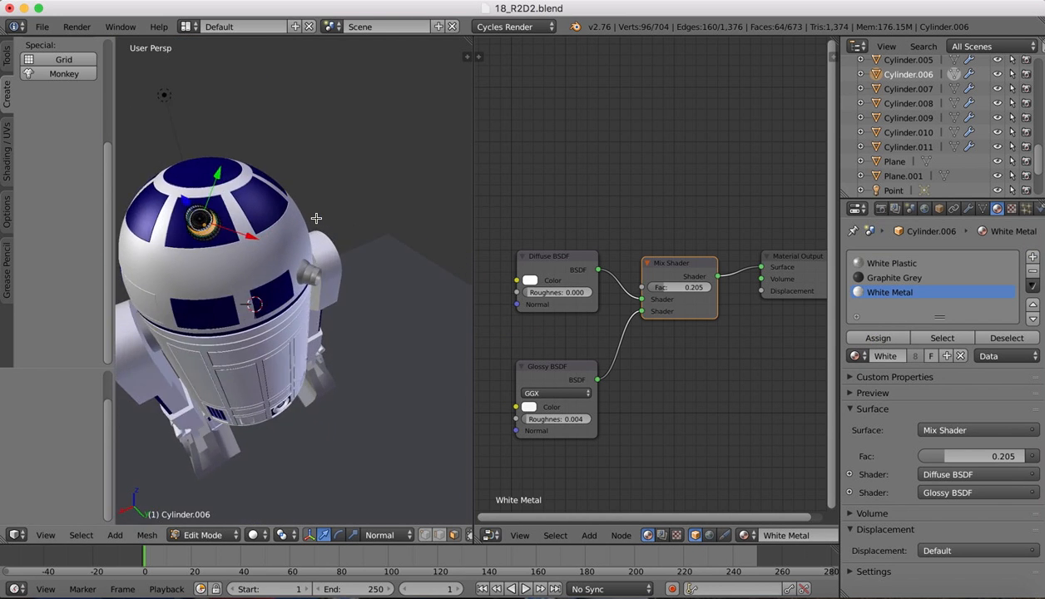
Inspect the R2-D2 model from the front, sides and above to check the materials on the dome, body and legs
{"action": "scroll", "coordinate": [382, 261], "scroll_direction": "right", "scroll_amount": 10}
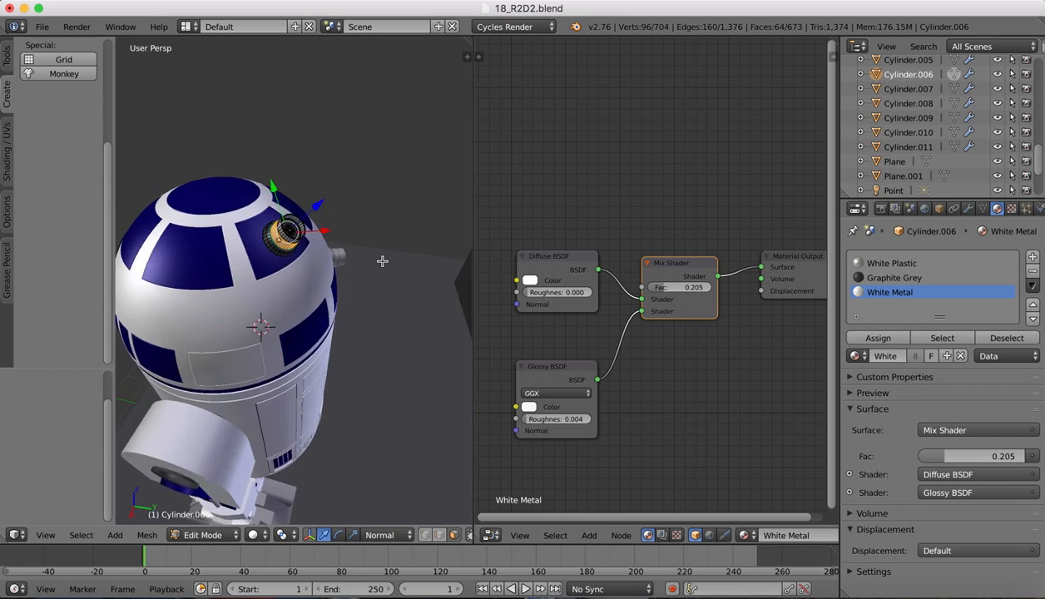
{"action": "scroll", "coordinate": [382, 262], "scroll_direction": "down", "scroll_amount": 4}
{"action": "scroll", "coordinate": [382, 261], "scroll_direction": "down", "scroll_amount": 8, "text": "shift"}
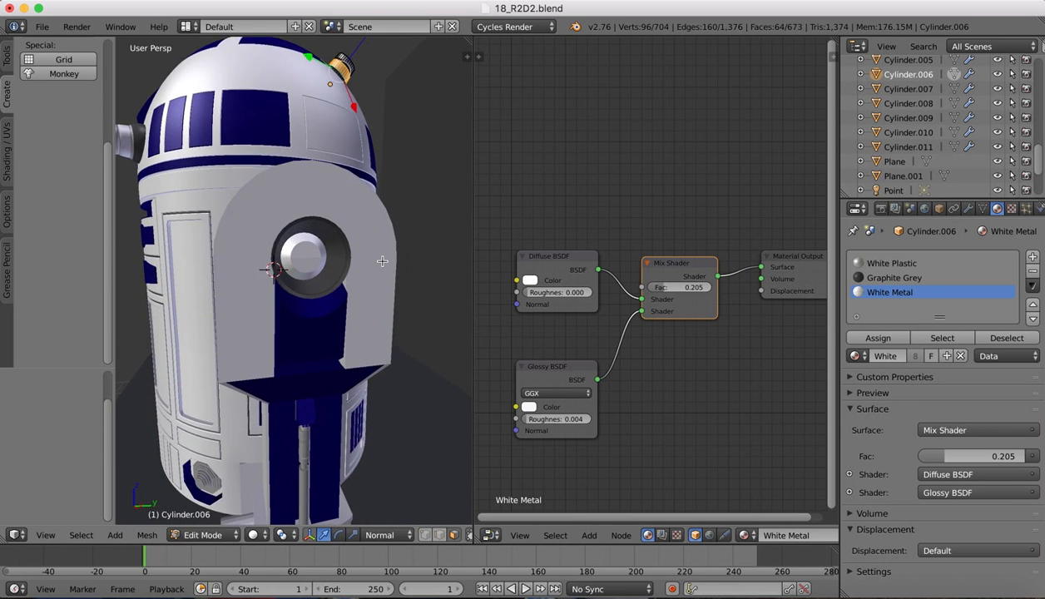
{"action": "scroll", "coordinate": [382, 262], "scroll_direction": "down", "scroll_amount": 5, "text": "ctrl"}
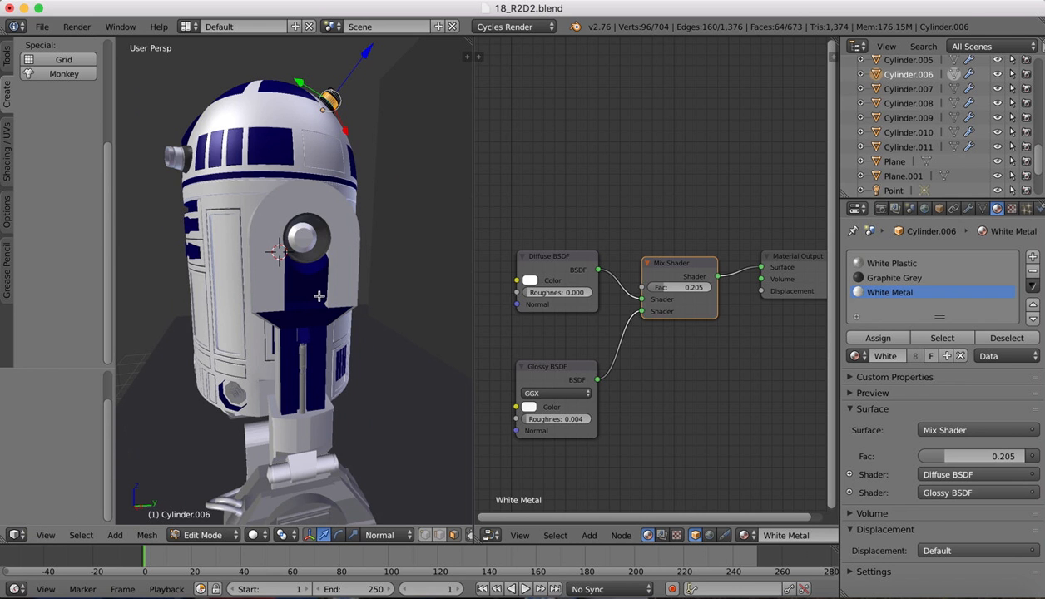
{"action": "scroll", "coordinate": [251, 143], "scroll_direction": "left", "scroll_amount": 10}
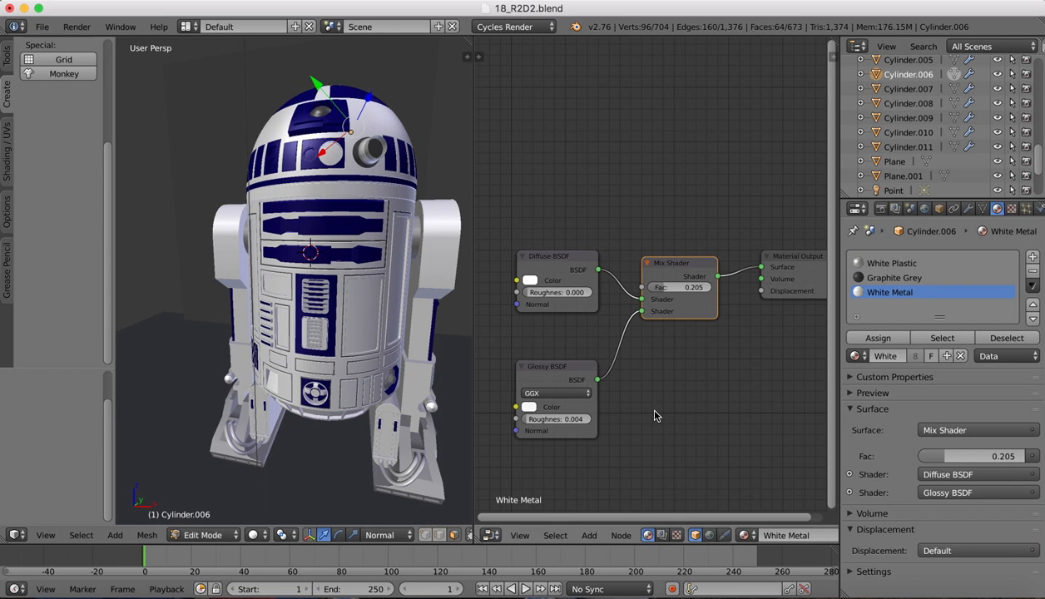
{"action": "scroll", "coordinate": [316, 324], "scroll_direction": "right", "scroll_amount": 10}
{"action": "scroll", "coordinate": [278, 361], "scroll_direction": "right", "scroll_amount": 10}
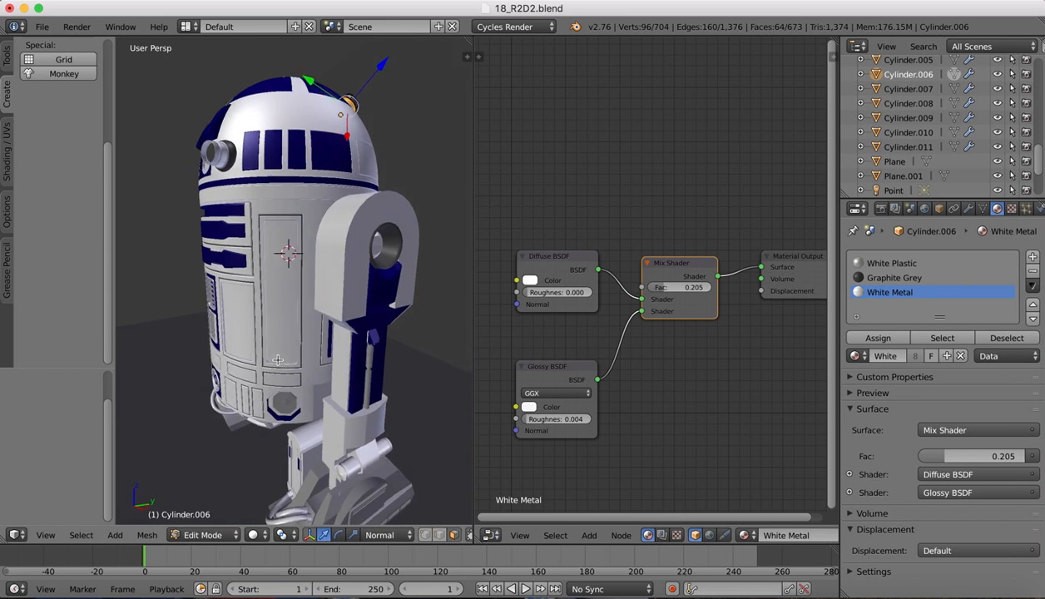
{"action": "scroll", "coordinate": [278, 360], "scroll_direction": "left", "scroll_amount": 5}
{"action": "scroll", "coordinate": [278, 360], "scroll_direction": "left", "scroll_amount": 8}
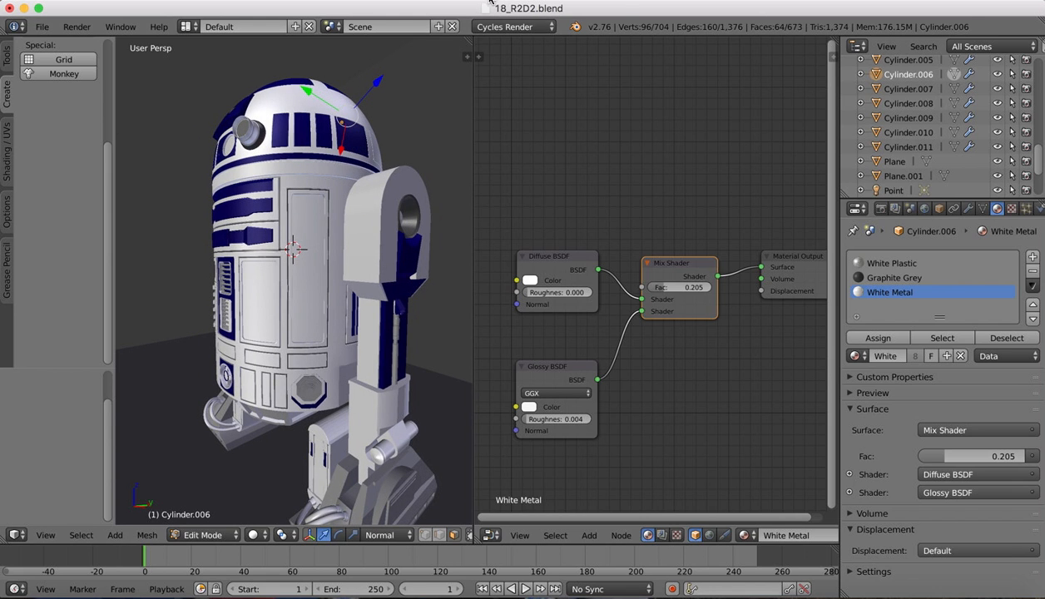
{"action": "left_click", "coordinate": [485, 1]}
{"action": "left_click", "coordinate": [509, 22]}
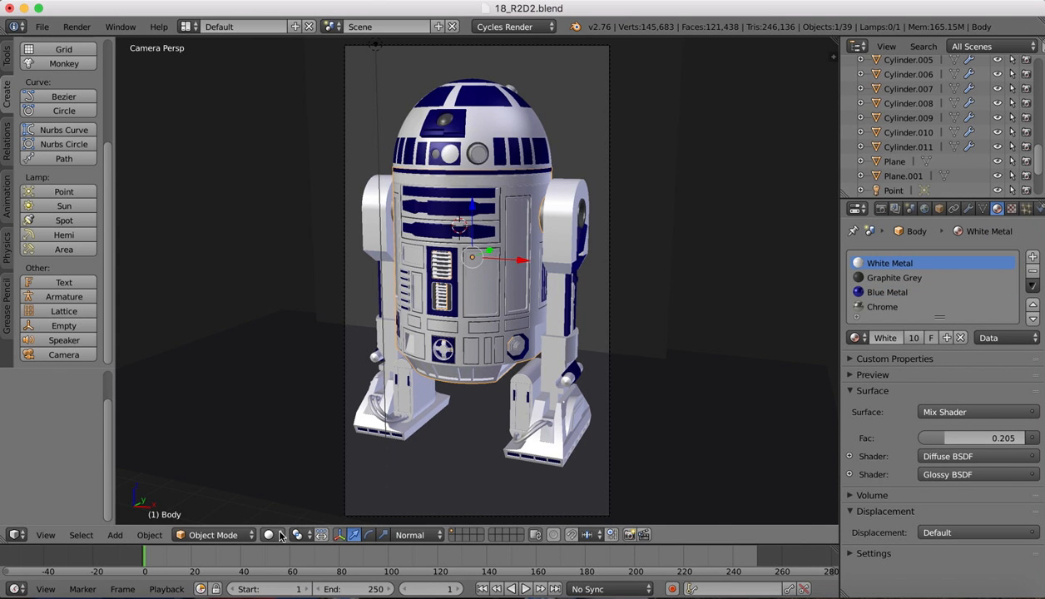
Switch the camera view to Rendered shading to preview the materials and lighting of the whole scene
{"action": "left_click", "coordinate": [274, 535]}
{"action": "left_click", "coordinate": [283, 438]}
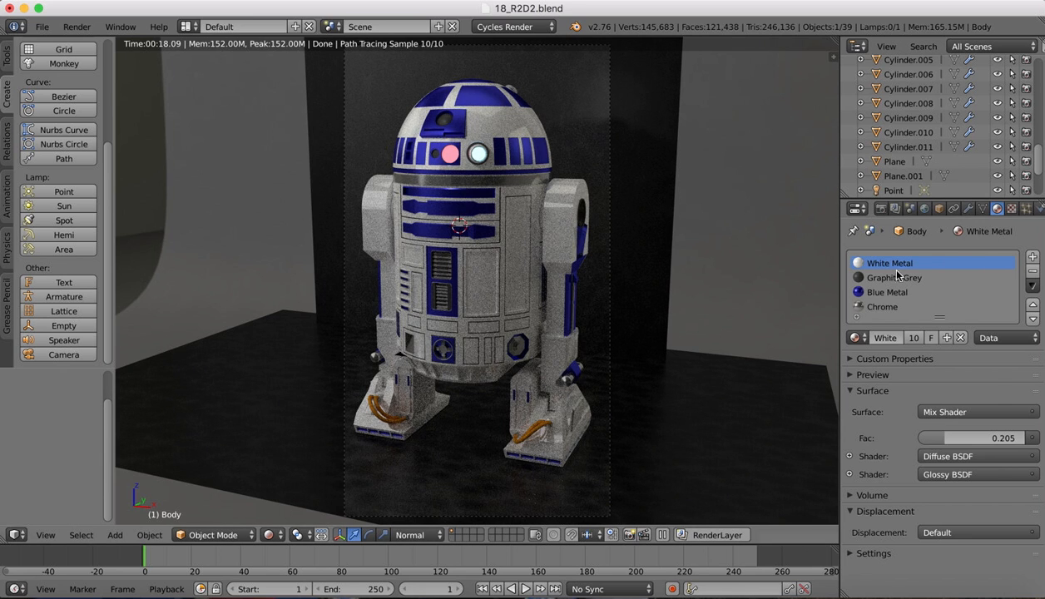
Apply the Final sampling preset in the scene's render settings
{"action": "left_click", "coordinate": [881, 208]}
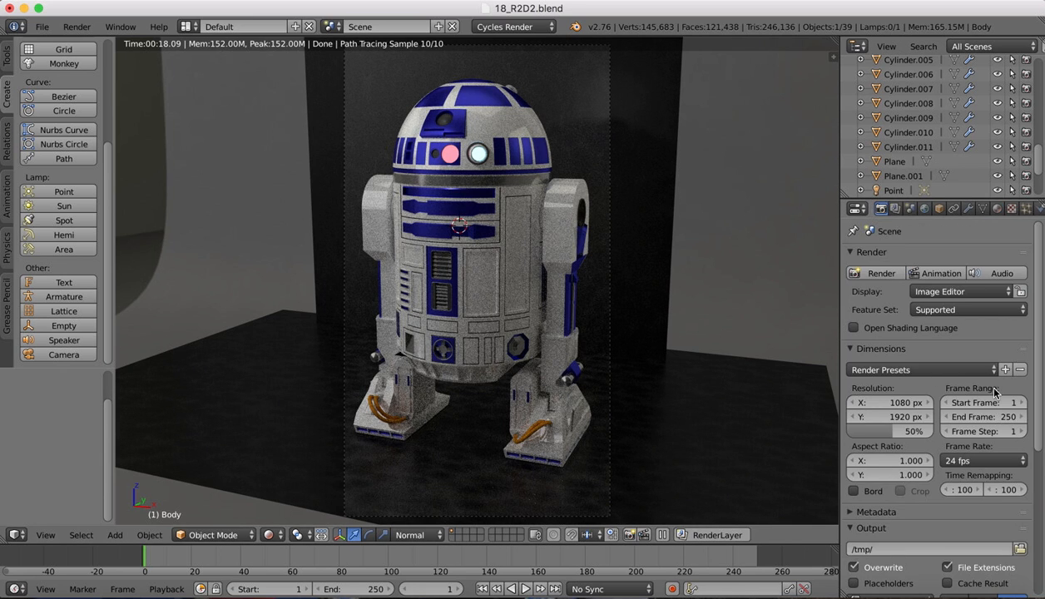
{"action": "scroll", "coordinate": [981, 411], "scroll_direction": "down", "scroll_amount": 8}
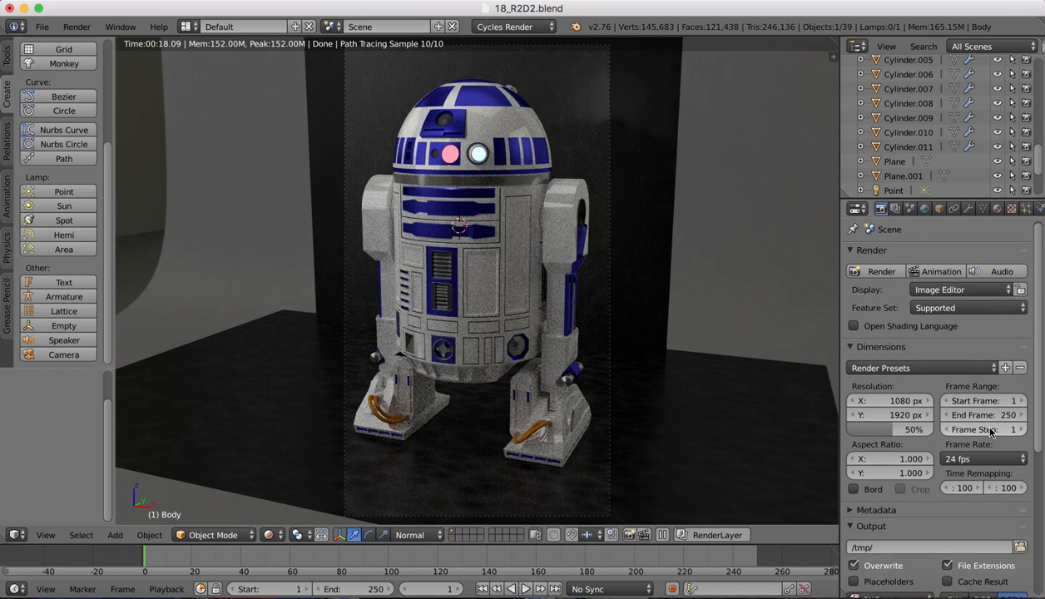
{"action": "scroll", "coordinate": [986, 433], "scroll_direction": "down", "scroll_amount": 1}
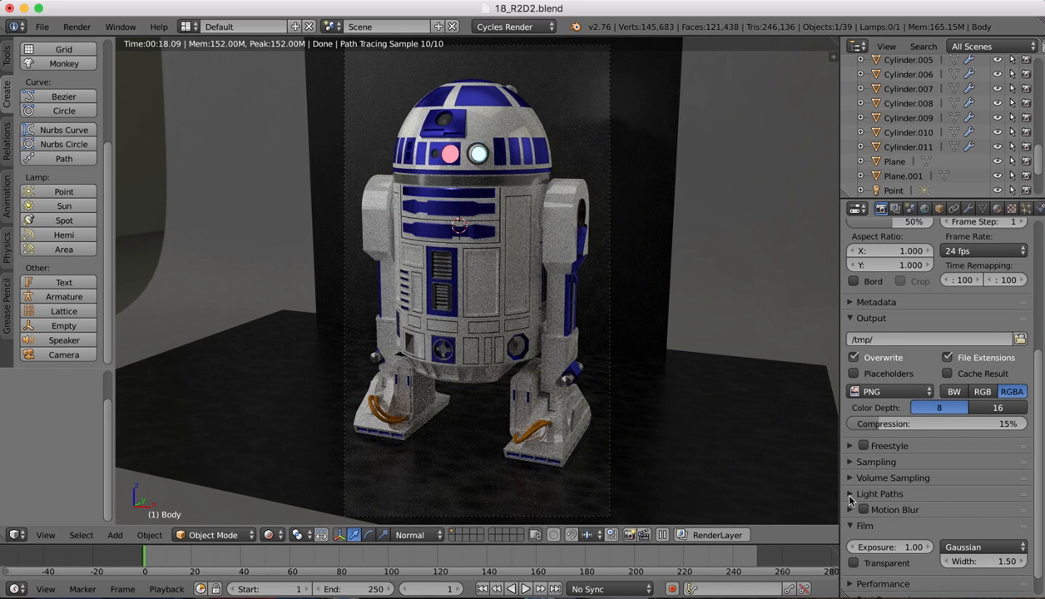
{"action": "scroll", "coordinate": [852, 516], "scroll_direction": "down", "scroll_amount": 1}
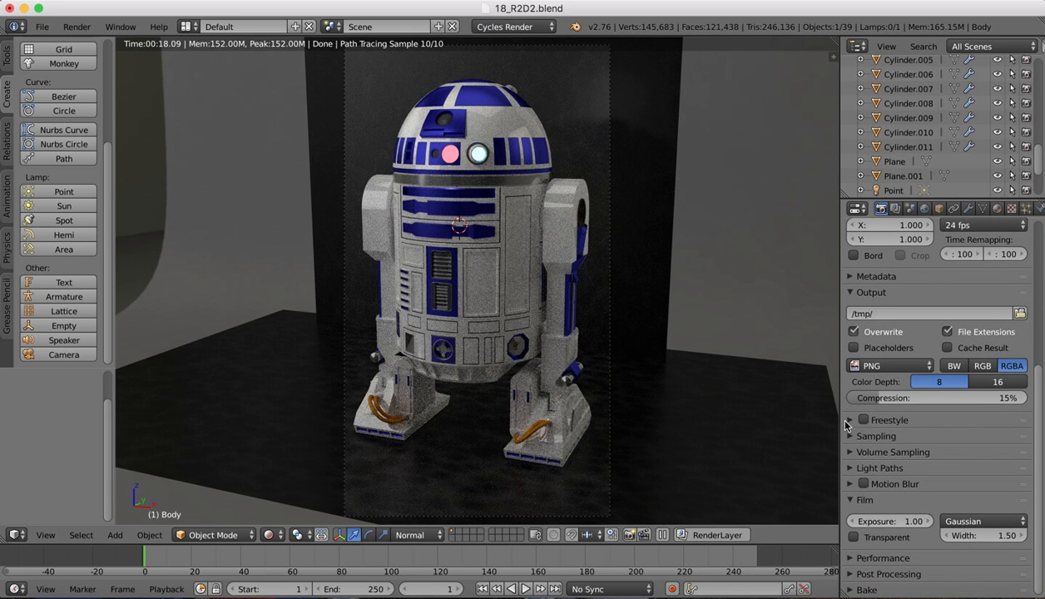
{"action": "left_click", "coordinate": [850, 436]}
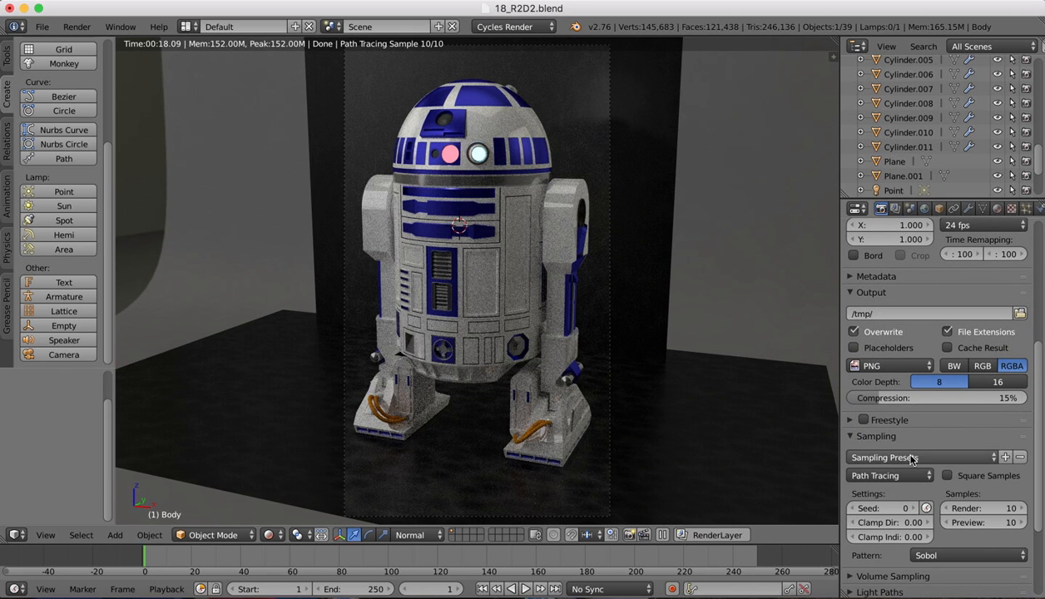
{"action": "left_click", "coordinate": [907, 456]}
{"action": "left_click", "coordinate": [890, 478]}
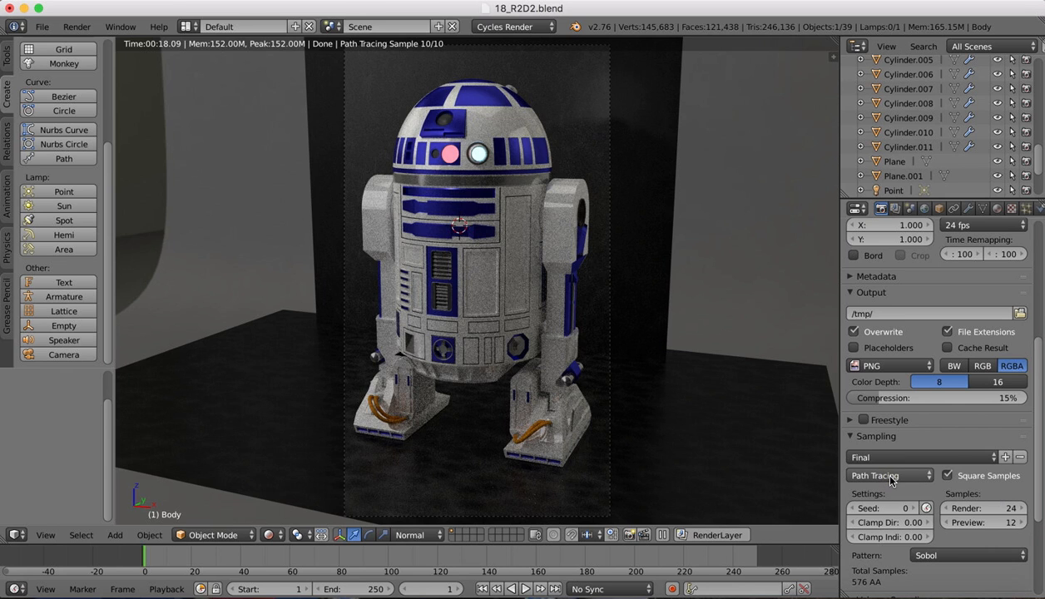
Set the number of render samples to 35 in the sampling settings
{"action": "left_click", "coordinate": [1009, 509]}
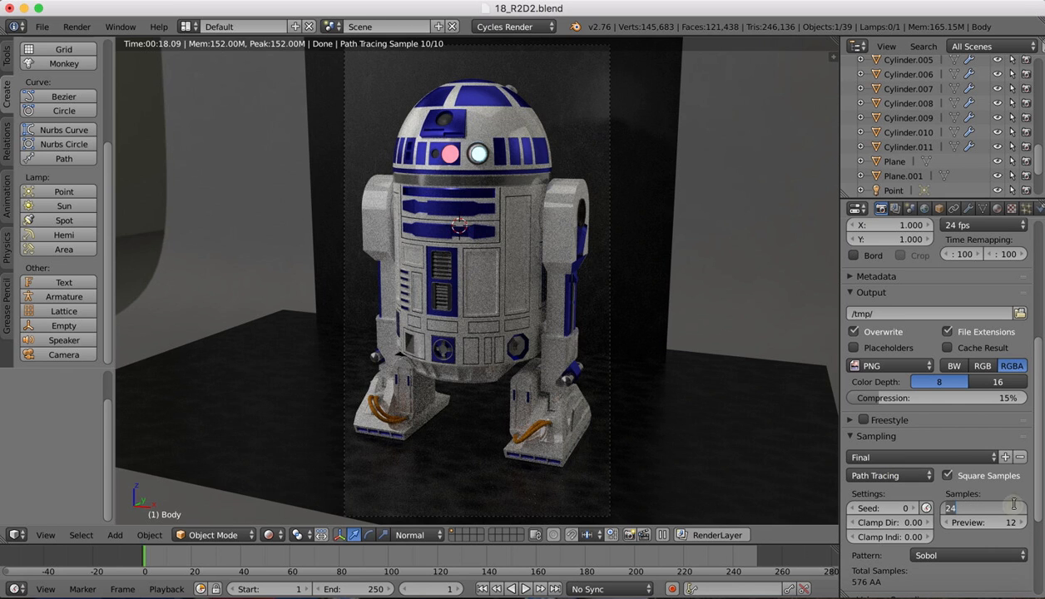
{"action": "key", "text": "BackSpace"}
{"action": "type", "text": "35"}
{"action": "key", "text": "Return"}
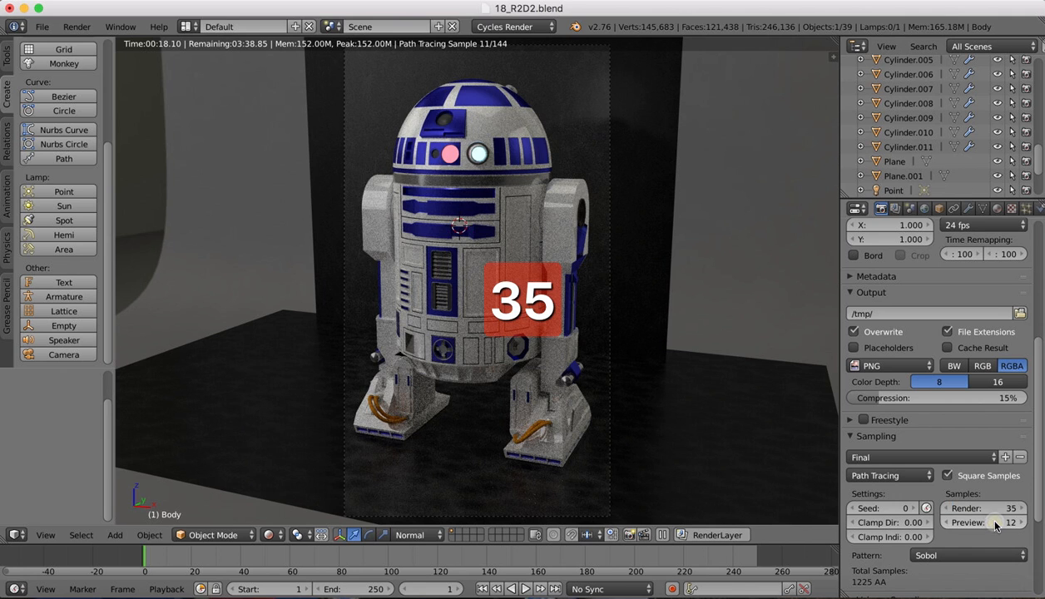
Set the number of render samples to 45 and render the R2-D2 scene as a still image
{"action": "left_click", "coordinate": [980, 508]}
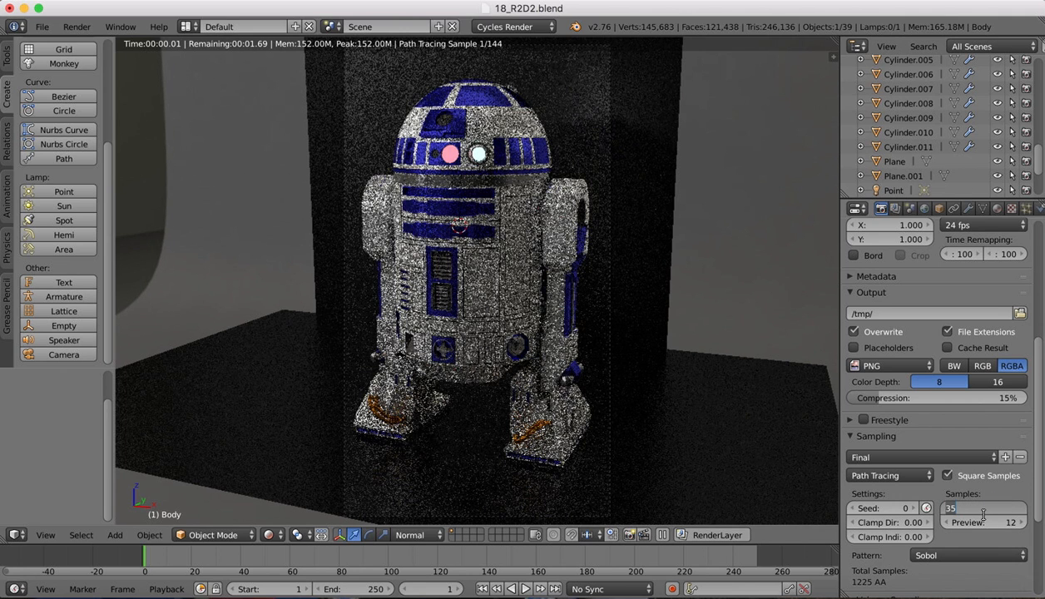
{"action": "type", "text": "45"}
{"action": "key", "text": "Return"}
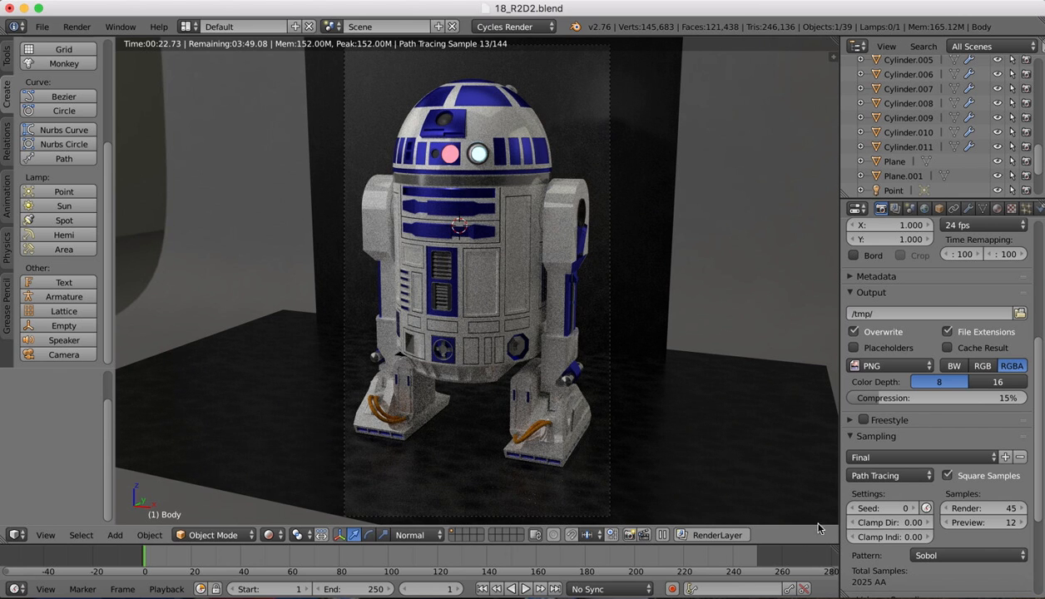
{"action": "scroll", "coordinate": [953, 312], "scroll_direction": "up", "scroll_amount": 7}
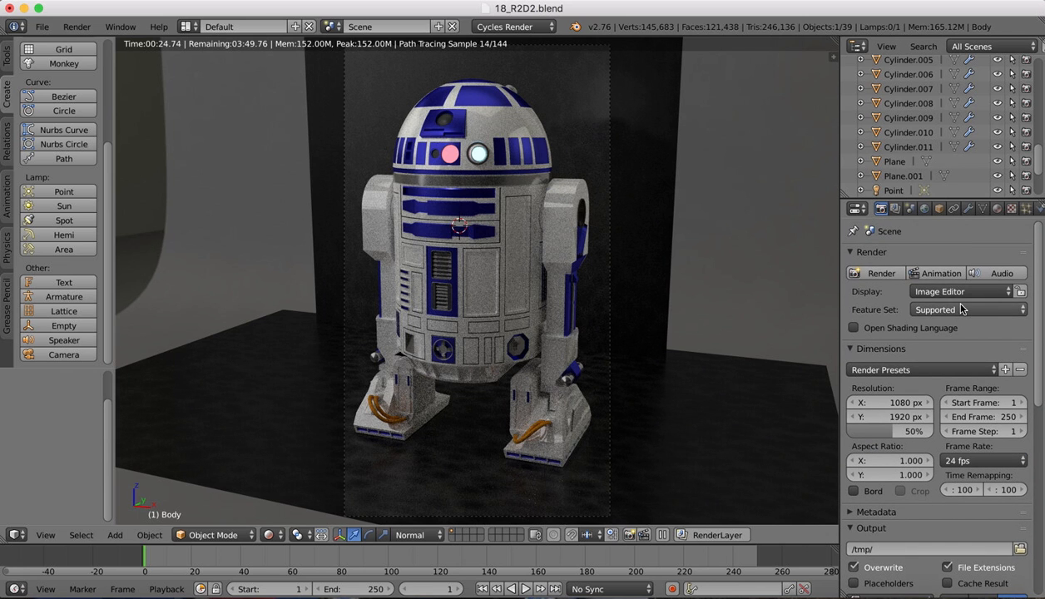
{"action": "left_click", "coordinate": [886, 274]}
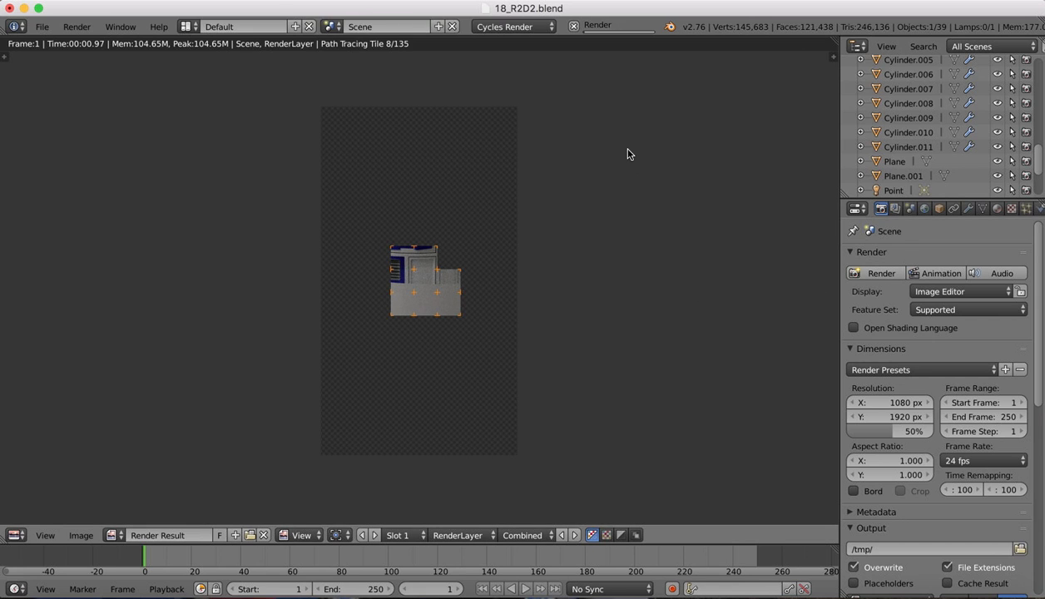
{"action": "left_click", "coordinate": [484, 1]}
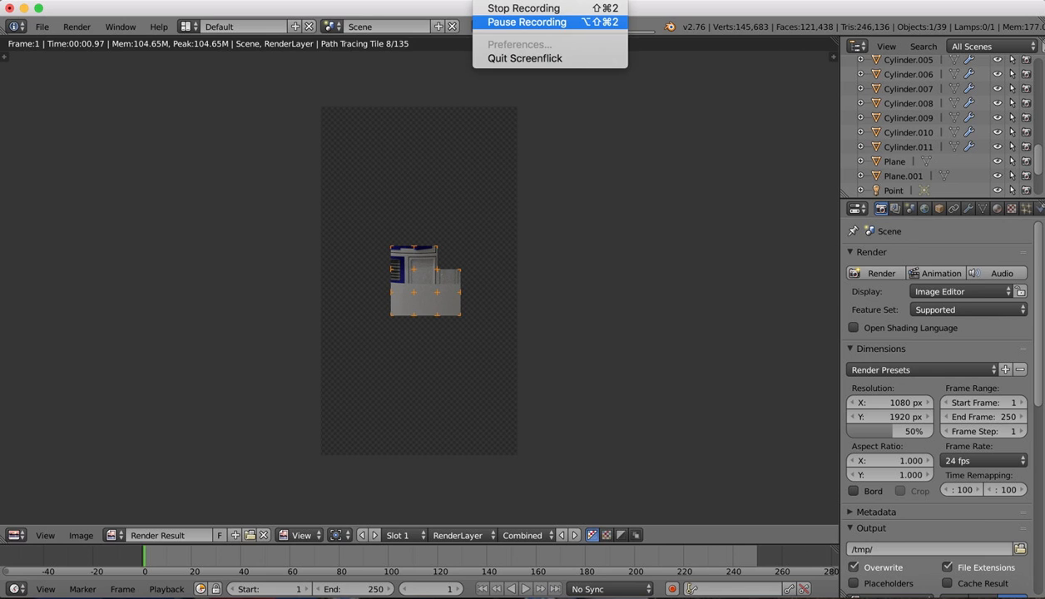
{"action": "left_click", "coordinate": [526, 22]}
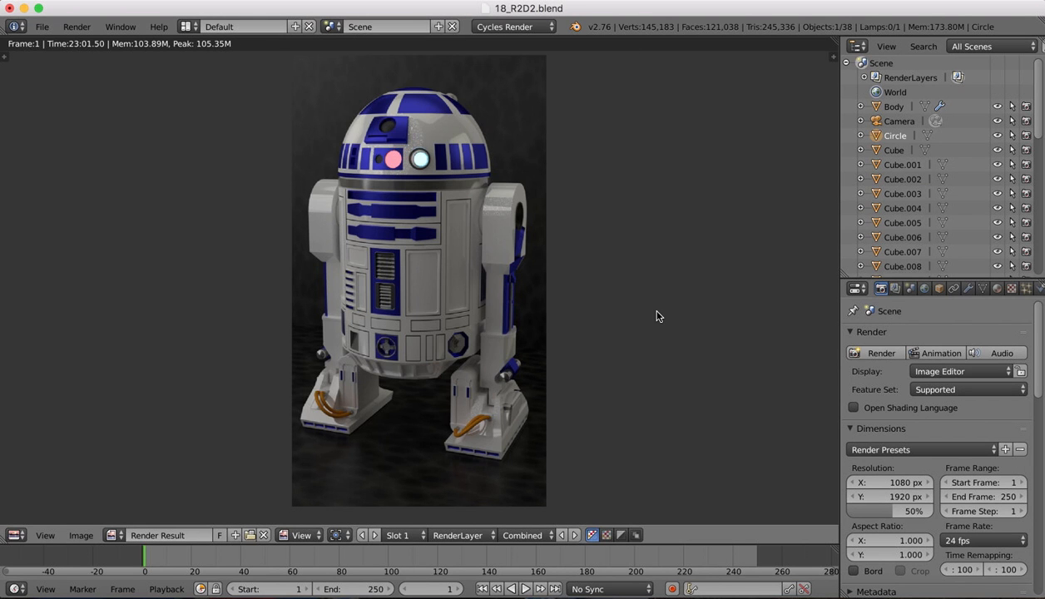